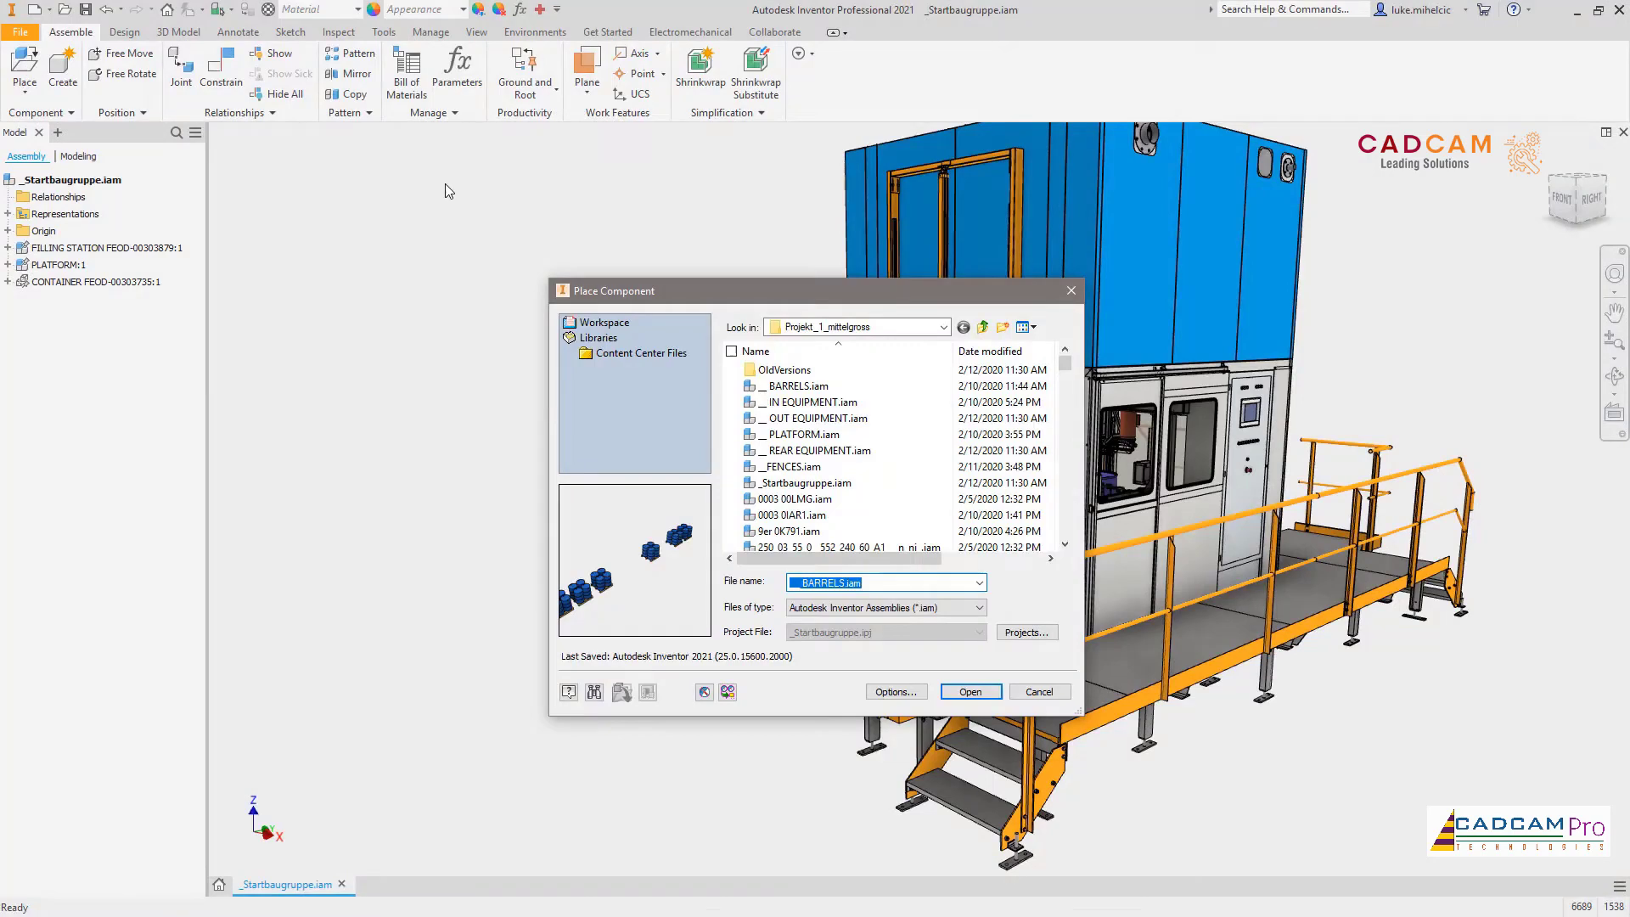
Step: Place the FENCES assembly grounded at the origin
{"action": "left_click", "coordinate": [794, 466]}
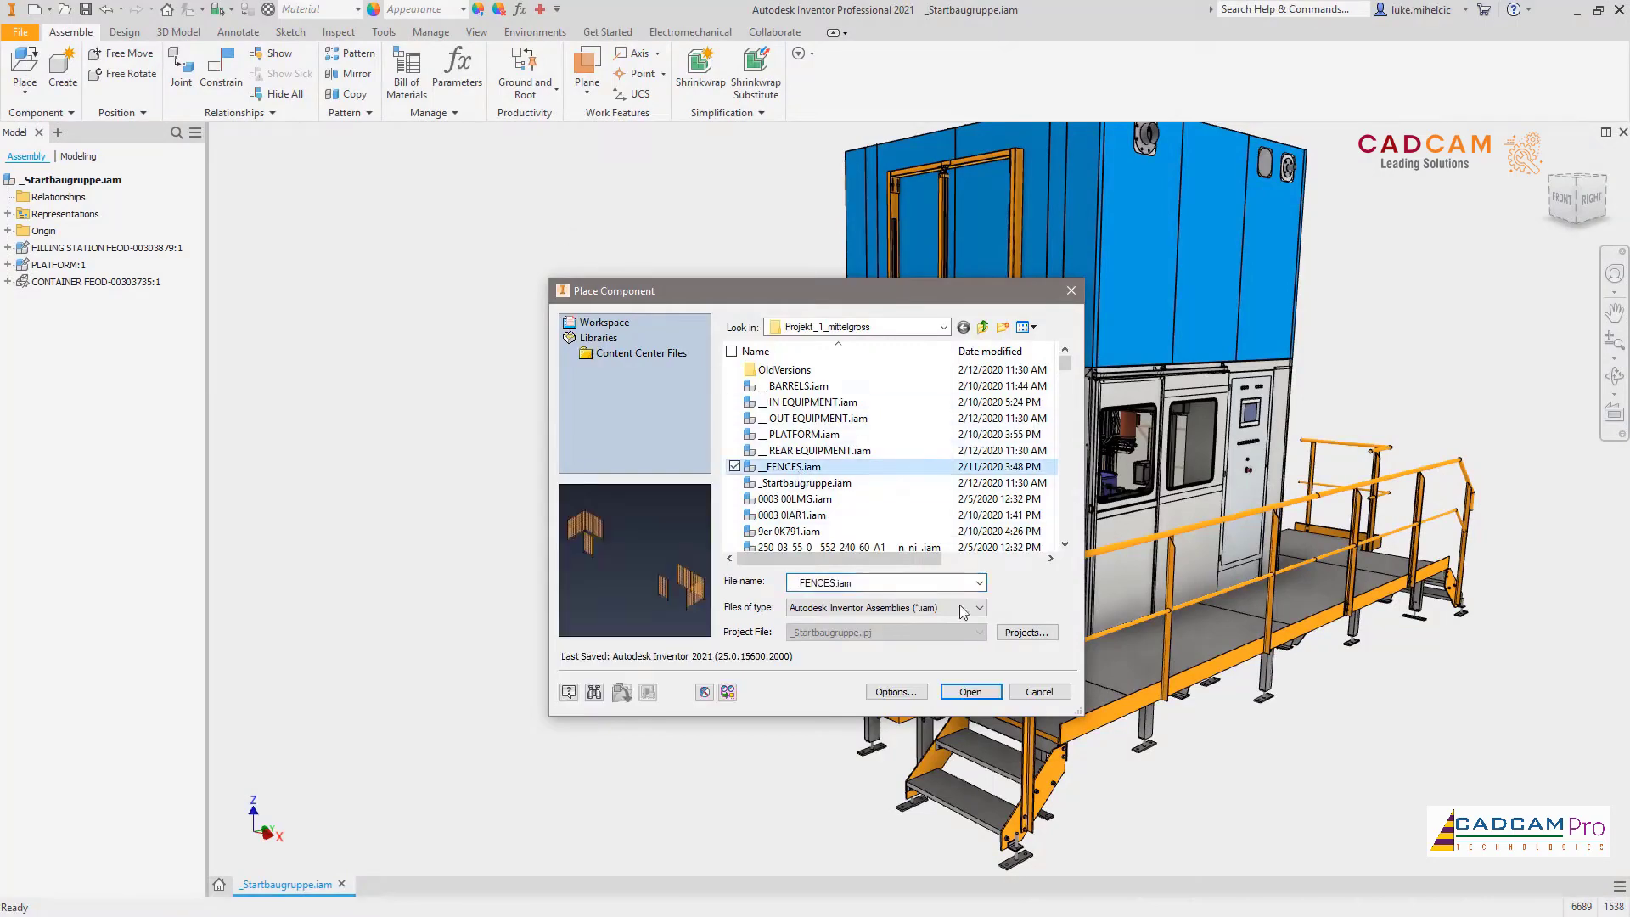
{"action": "left_click", "coordinate": [970, 692]}
{"action": "right_click", "coordinate": [747, 458]}
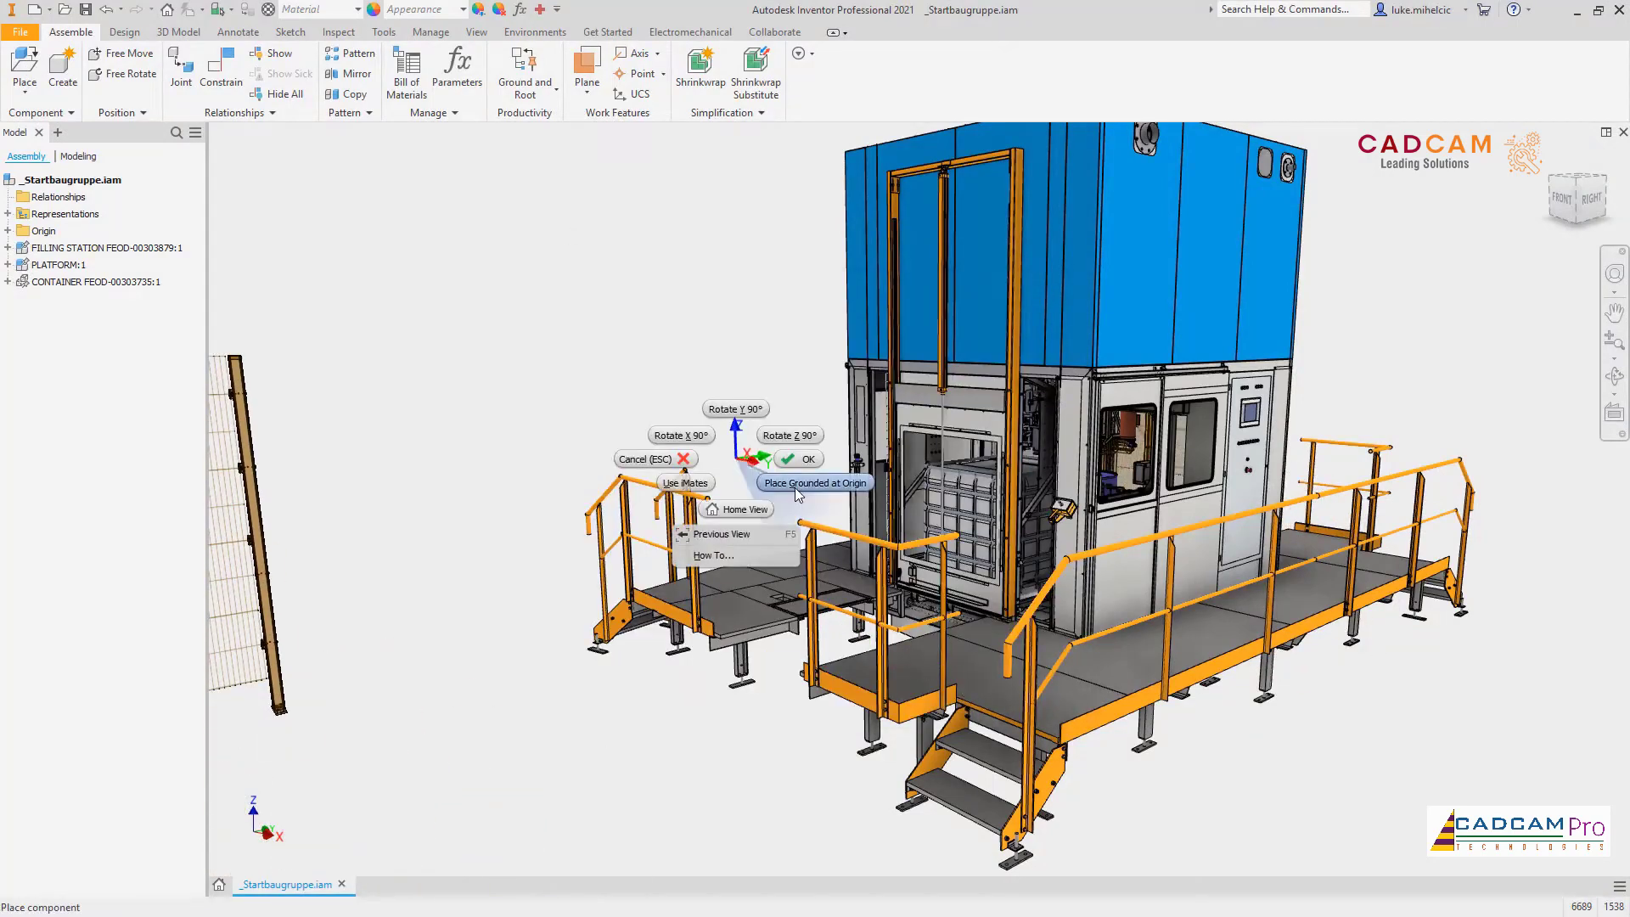
{"action": "left_click", "coordinate": [798, 488]}
{"action": "key", "text": "Escape"}
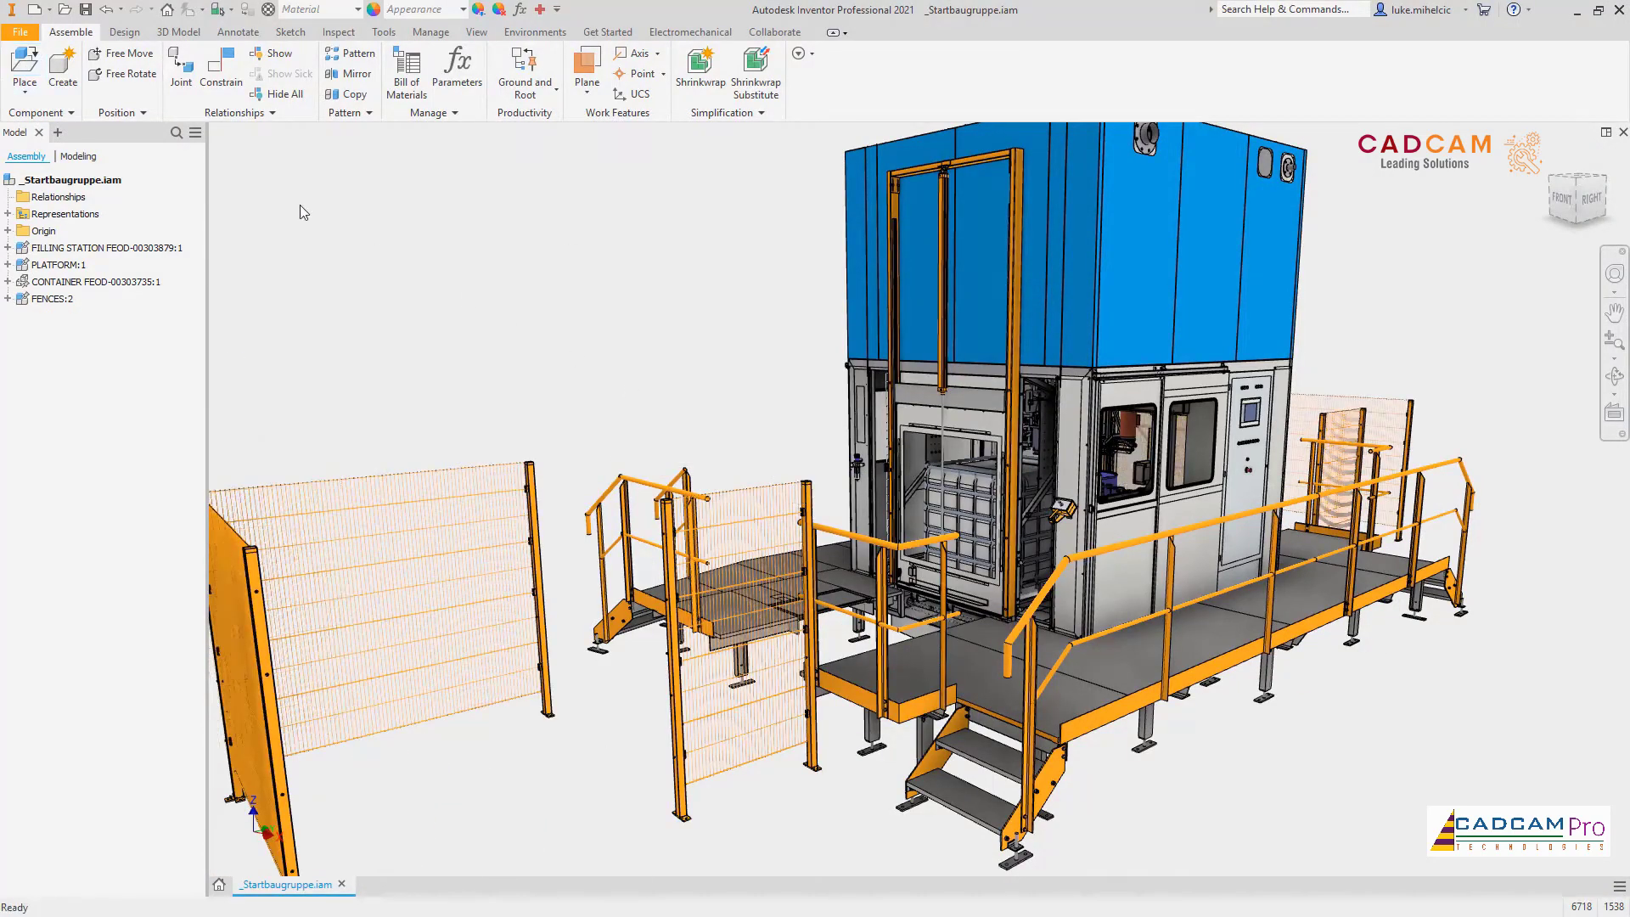
Step: Place the IN EQUIPMENT assembly in the layout
{"action": "left_click", "coordinate": [37, 76]}
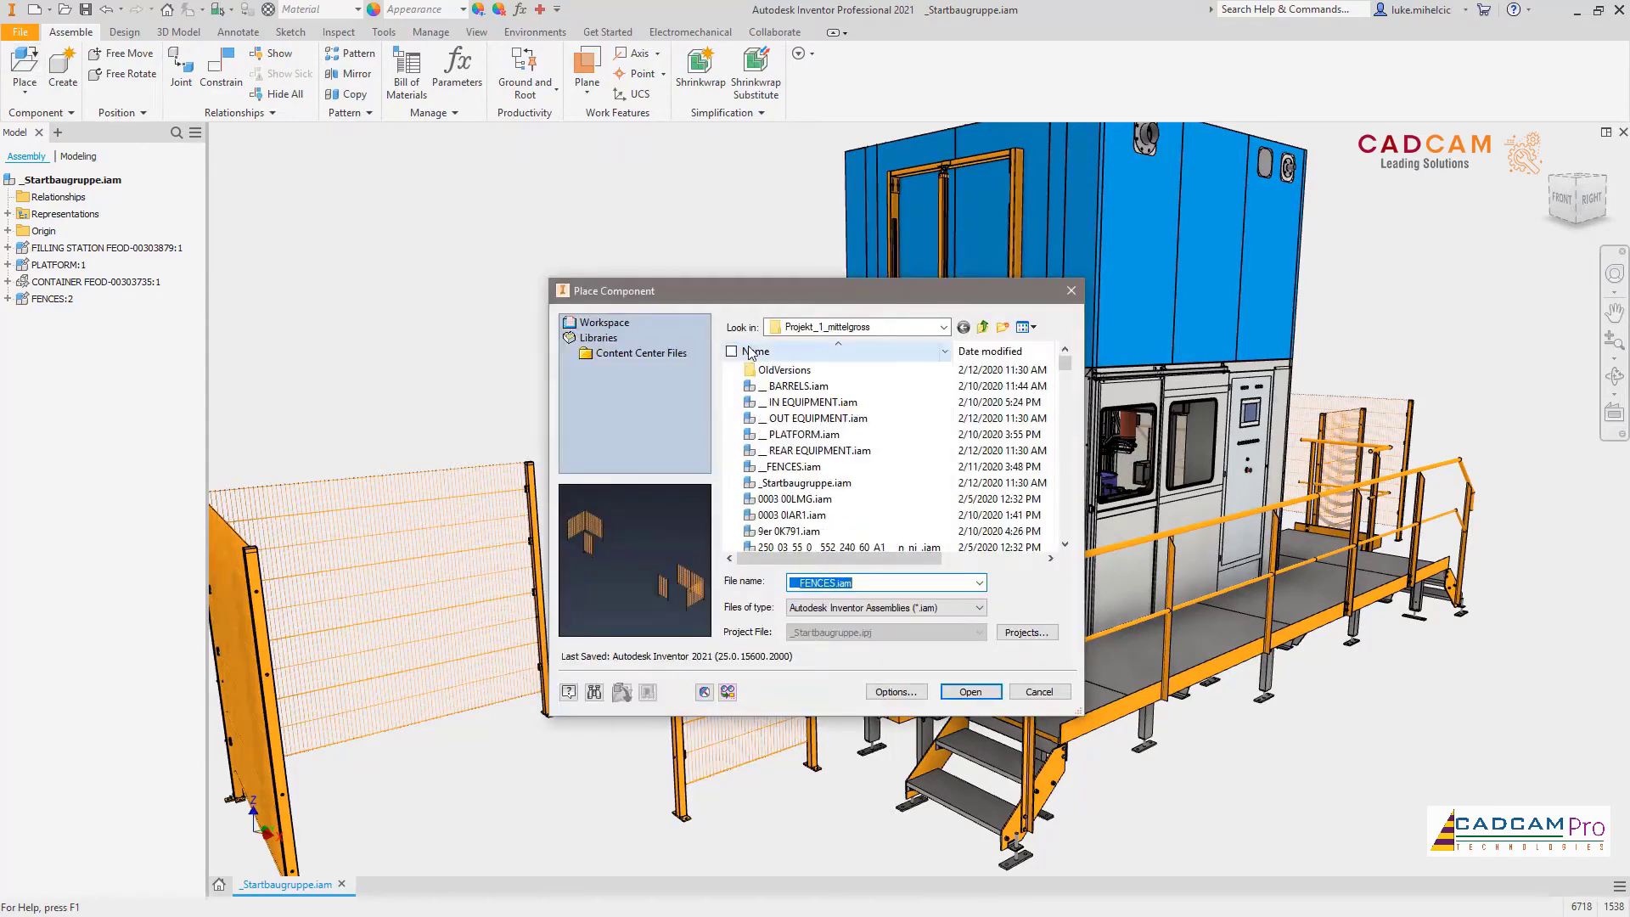
{"action": "left_click", "coordinate": [790, 404]}
{"action": "left_click", "coordinate": [970, 692]}
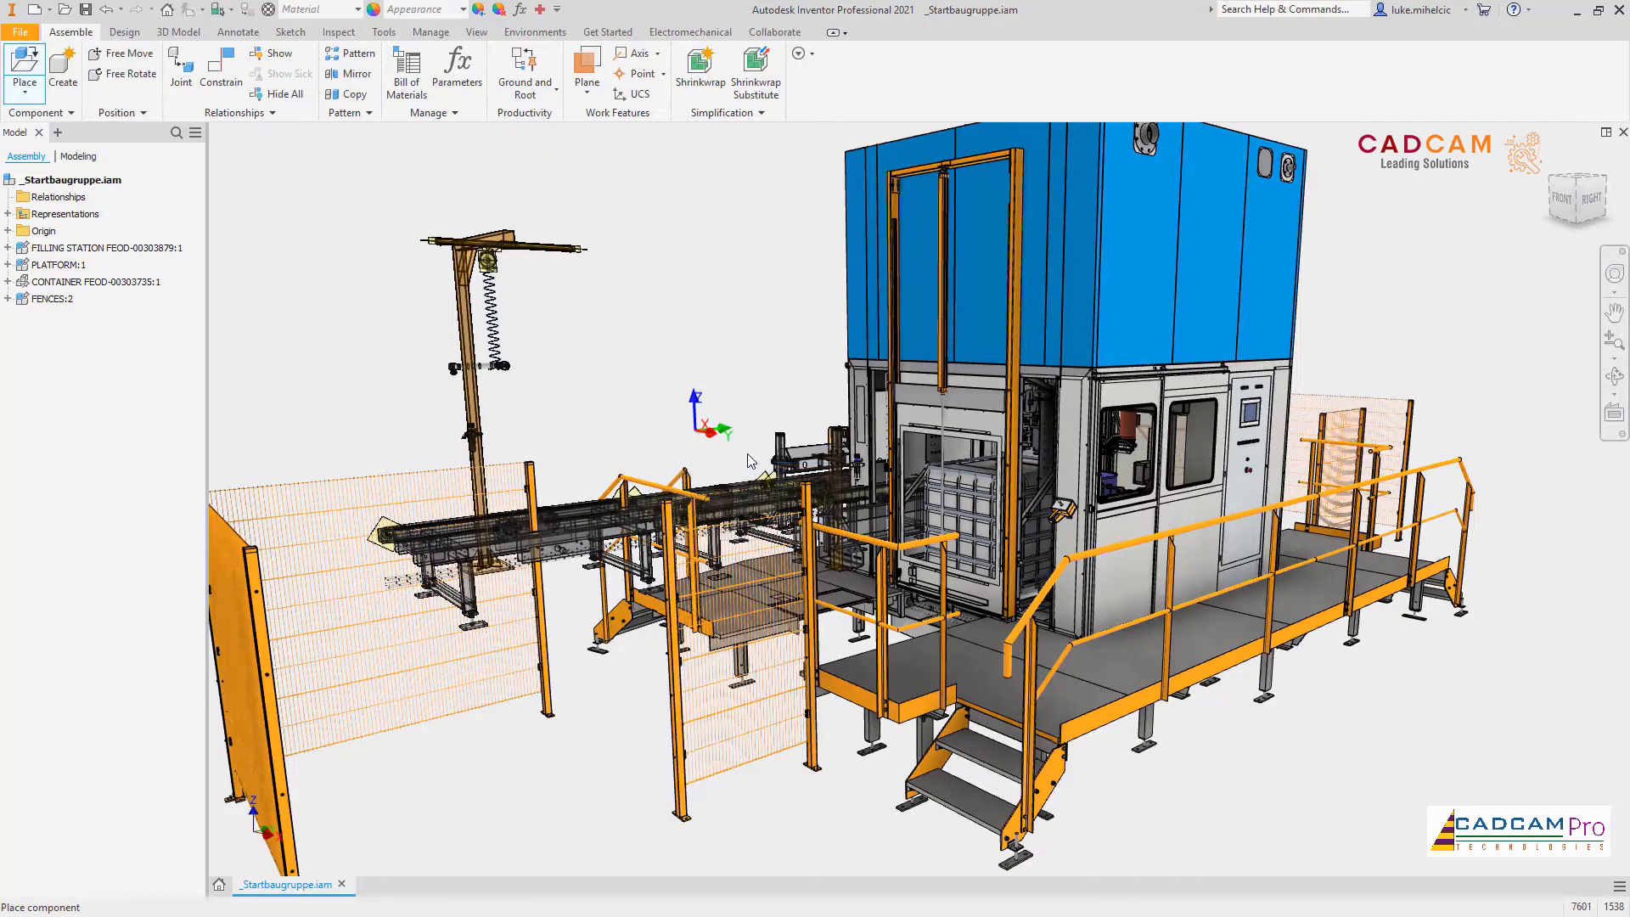
{"action": "left_click", "coordinate": [748, 461]}
{"action": "key", "text": "Escape"}
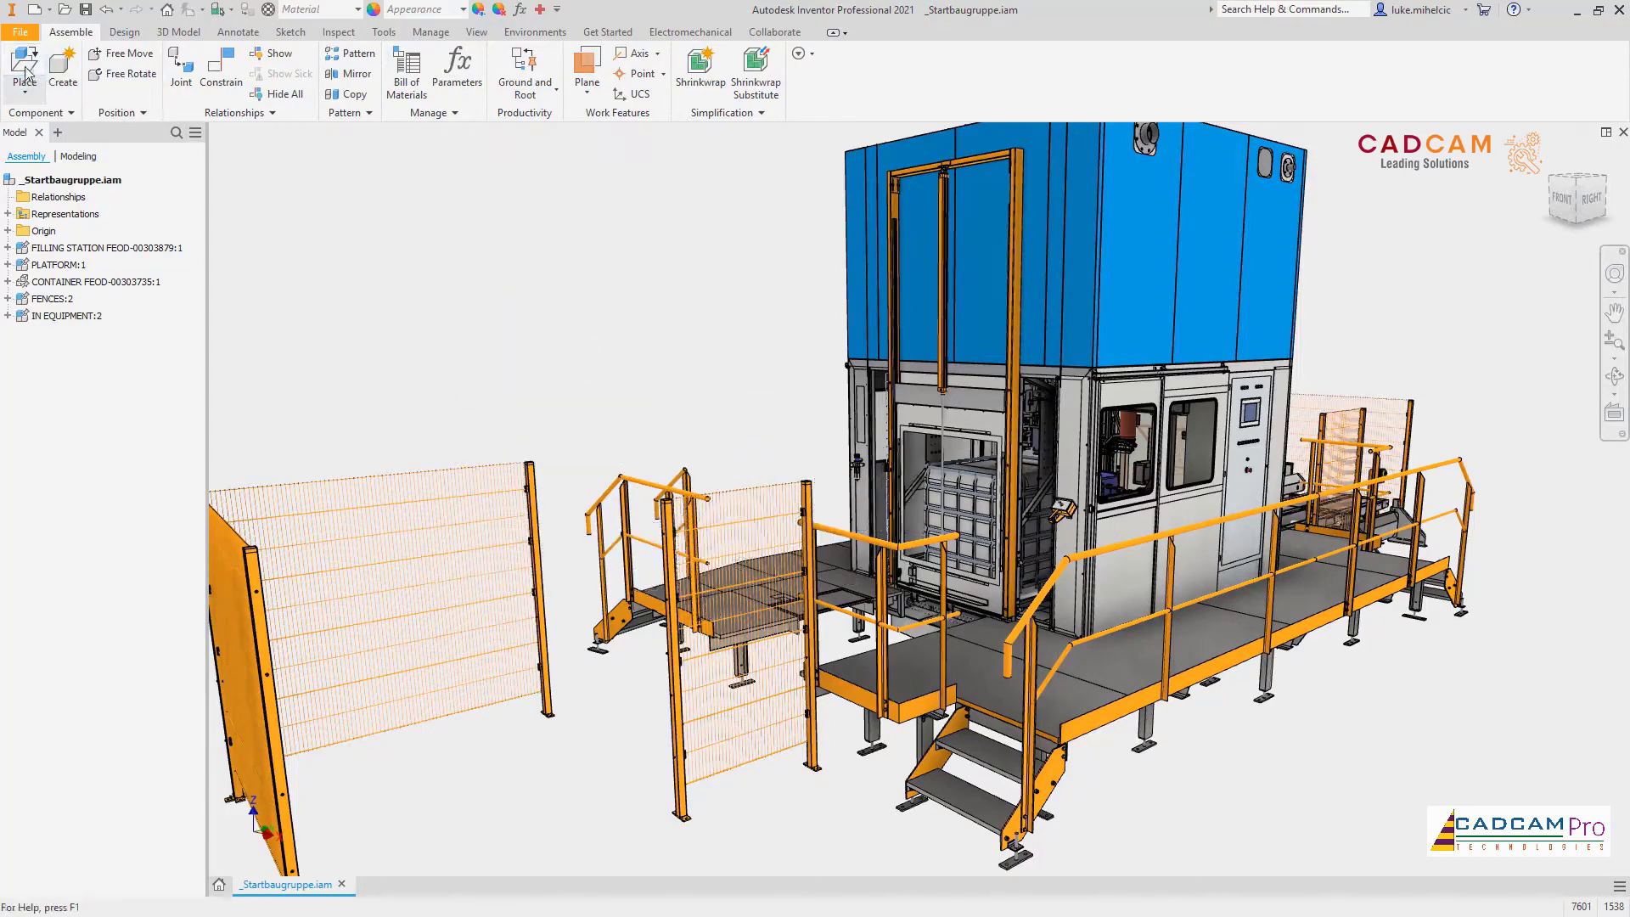
Step: Place the OUT EQUIPMENT assembly grounded at the origin
{"action": "key", "text": "p"}
{"action": "left_click", "coordinate": [802, 418]}
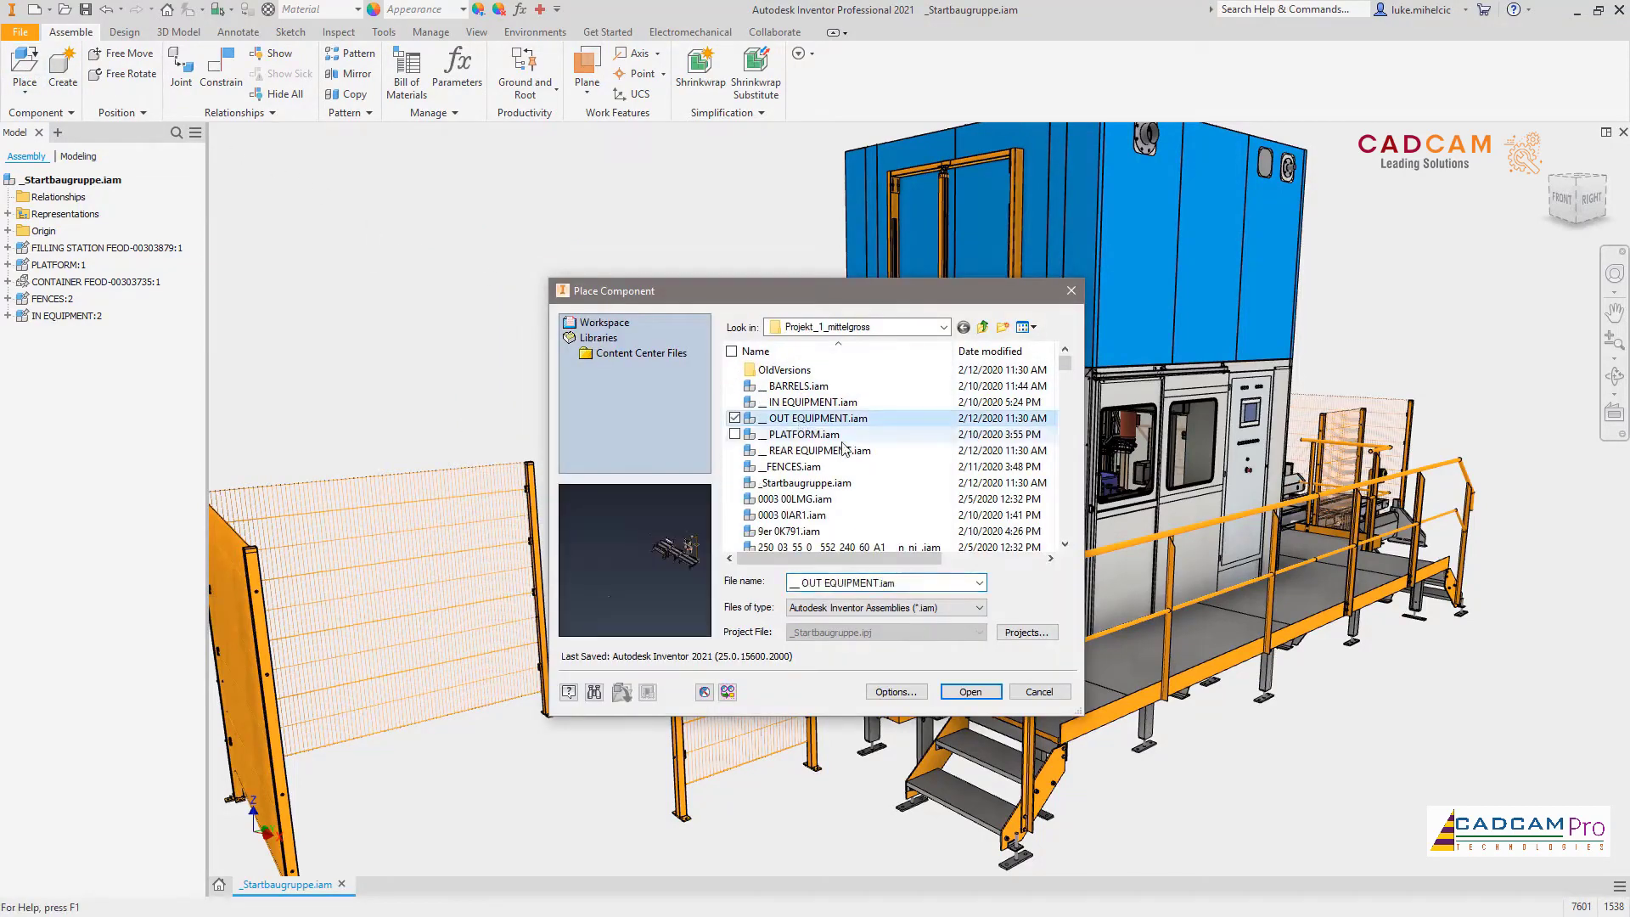
{"action": "left_click", "coordinate": [968, 692]}
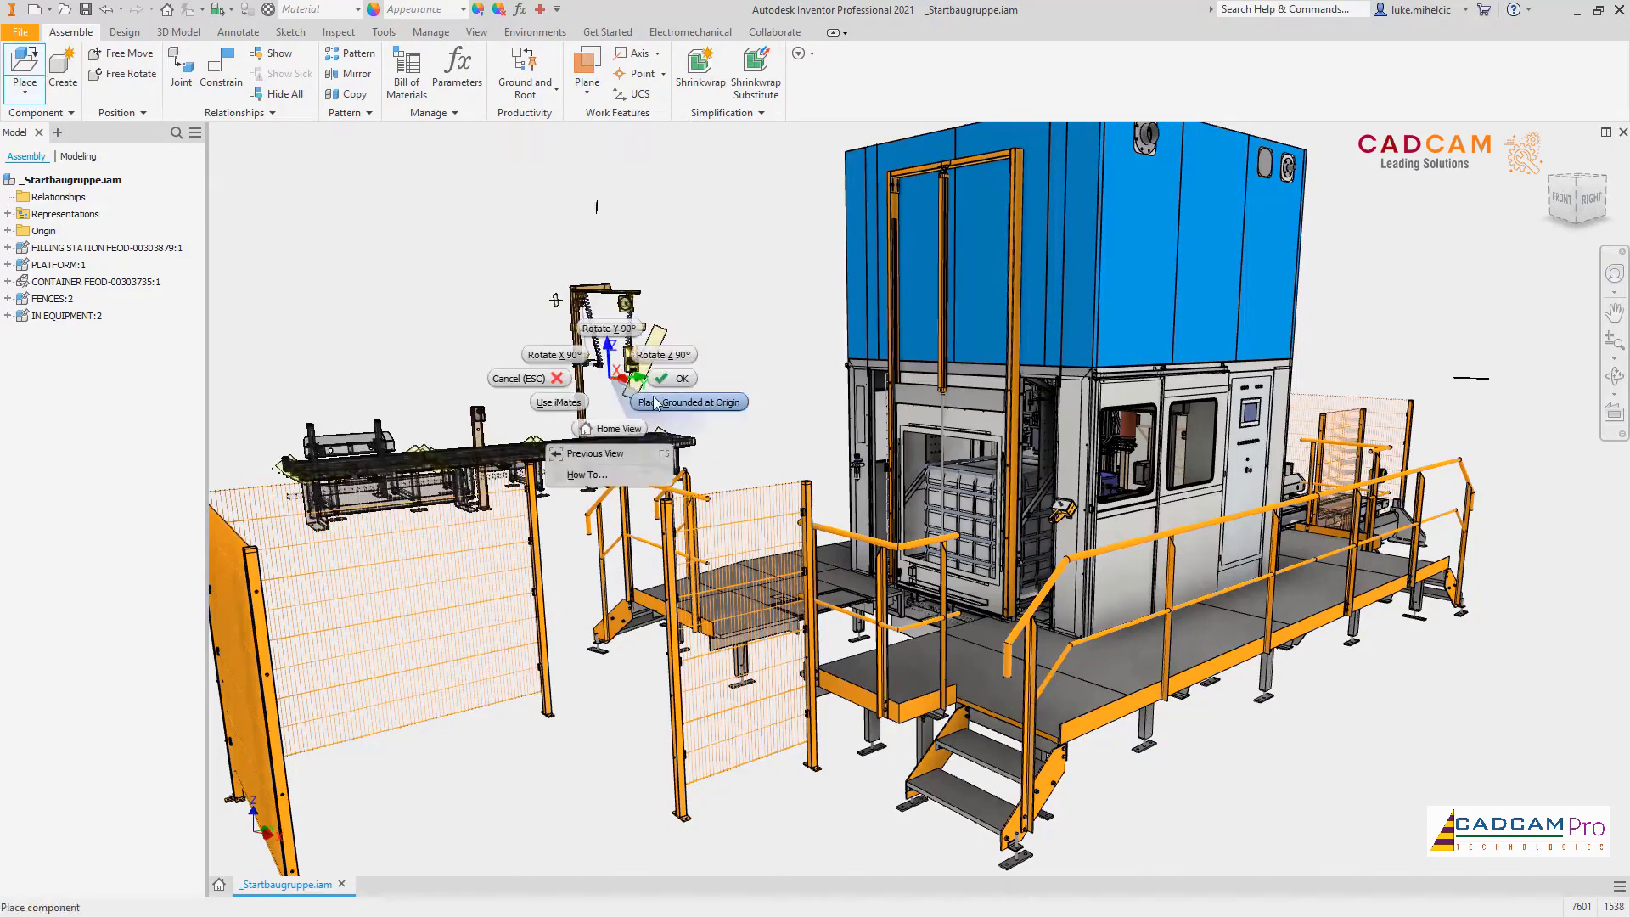
{"action": "left_click", "coordinate": [667, 409]}
{"action": "key", "text": "Escape"}
Step: Place the REAR EQUIPMENT assembly in the layout
{"action": "key", "text": "p"}
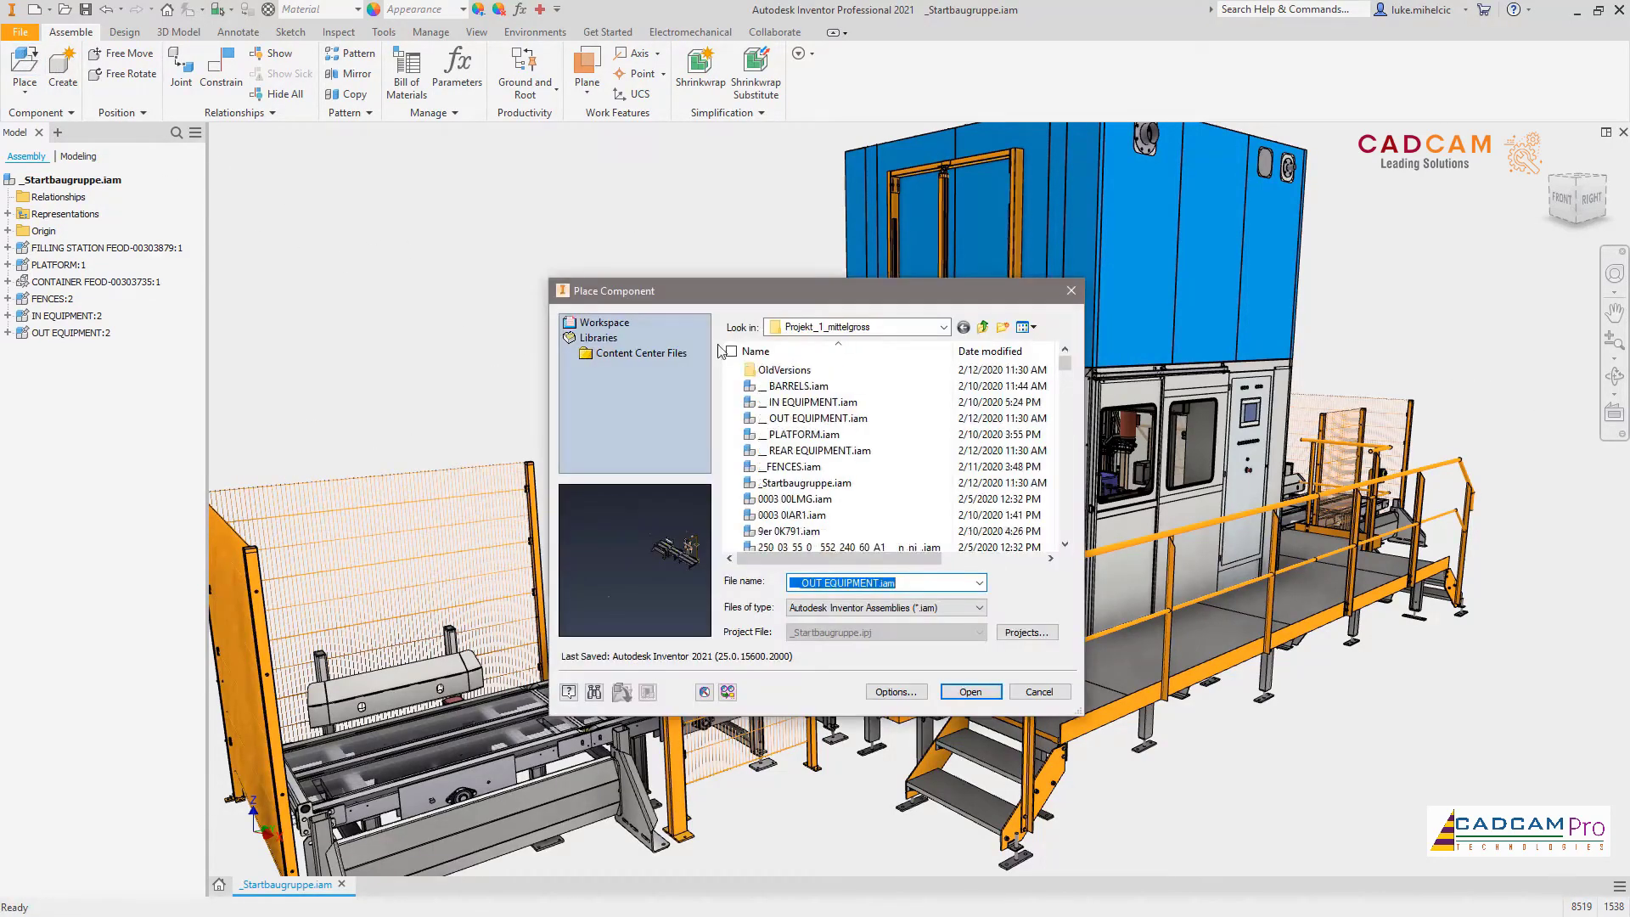
{"action": "left_click", "coordinate": [804, 433]}
{"action": "left_click", "coordinate": [971, 692]}
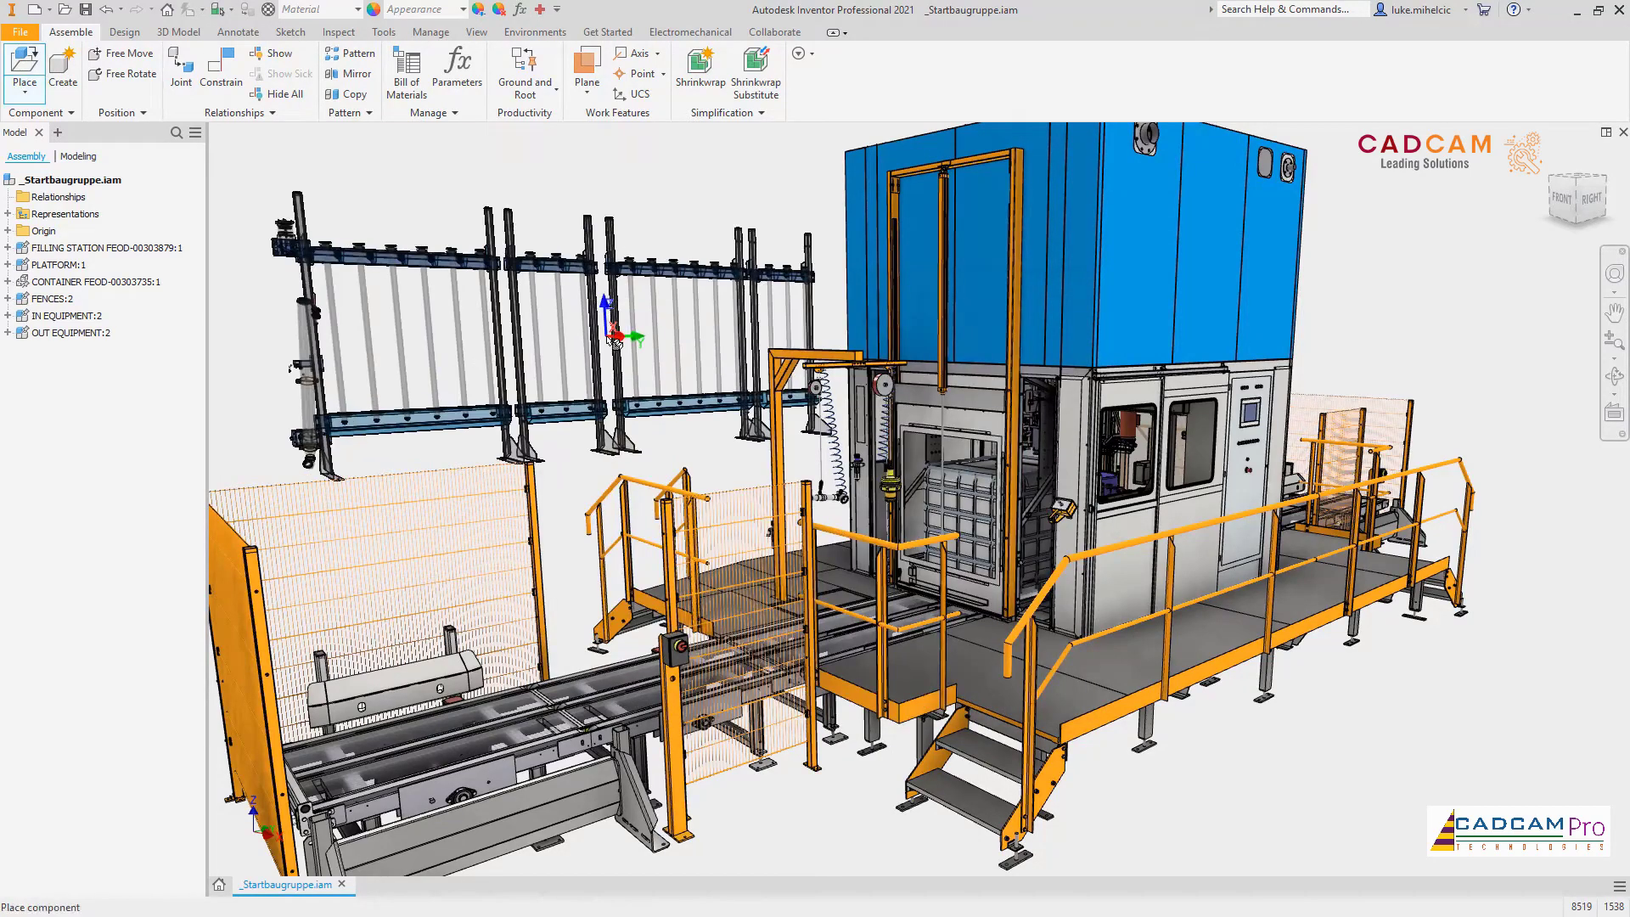
{"action": "left_click", "coordinate": [618, 344]}
{"action": "key", "text": "Escape"}
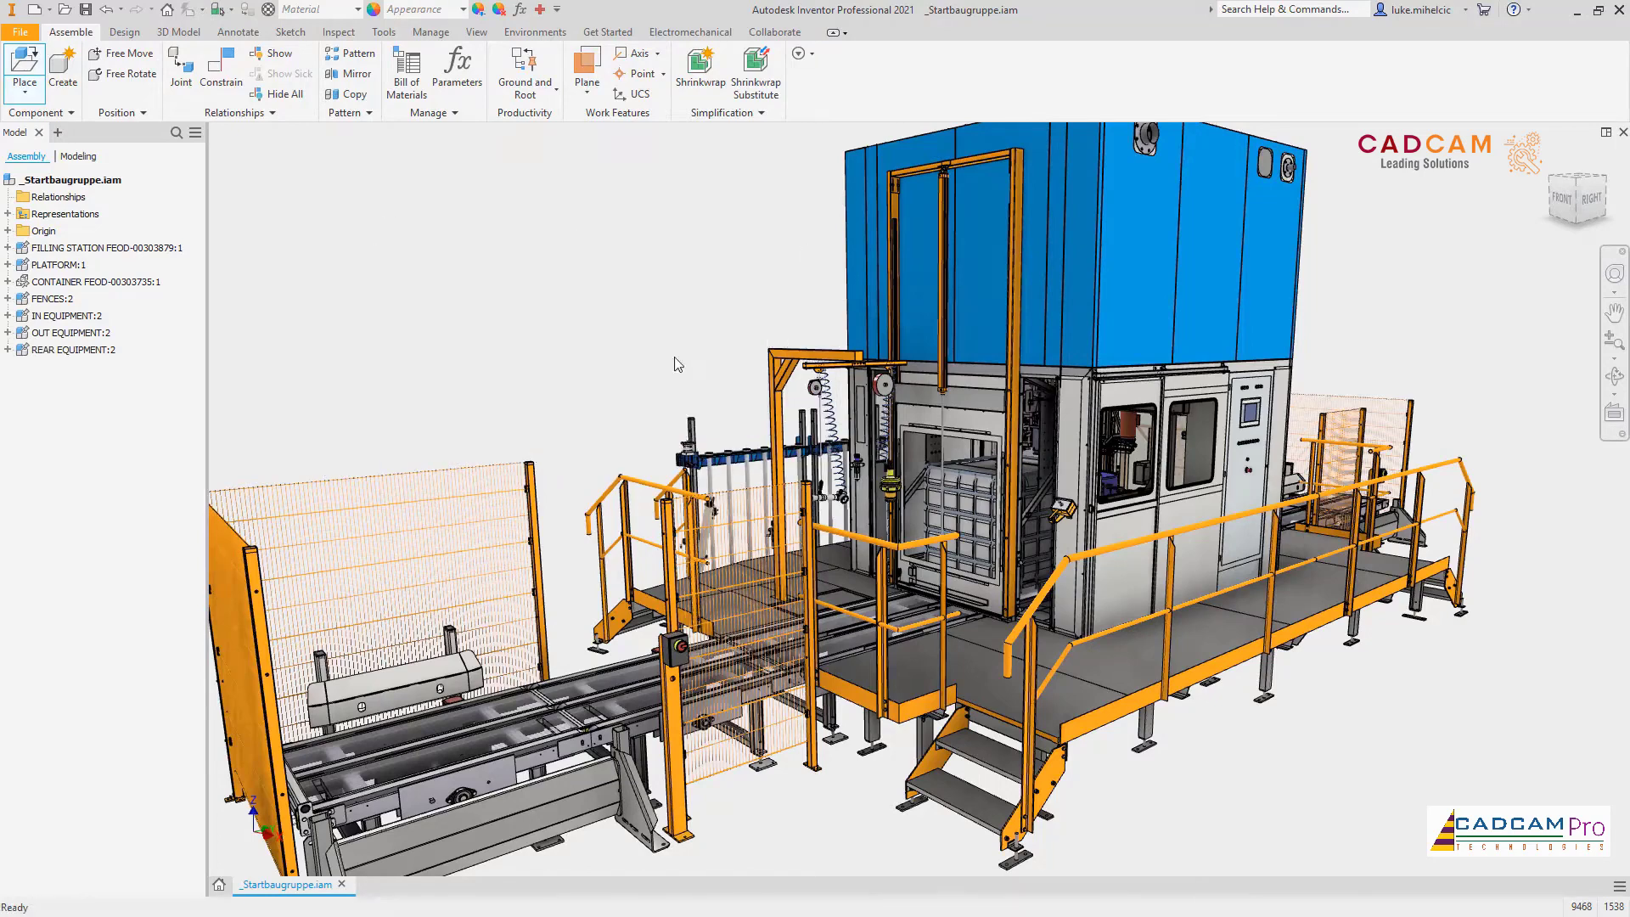
Step: Place the BARRELS assembly using its placement options
{"action": "left_click", "coordinate": [24, 64]}
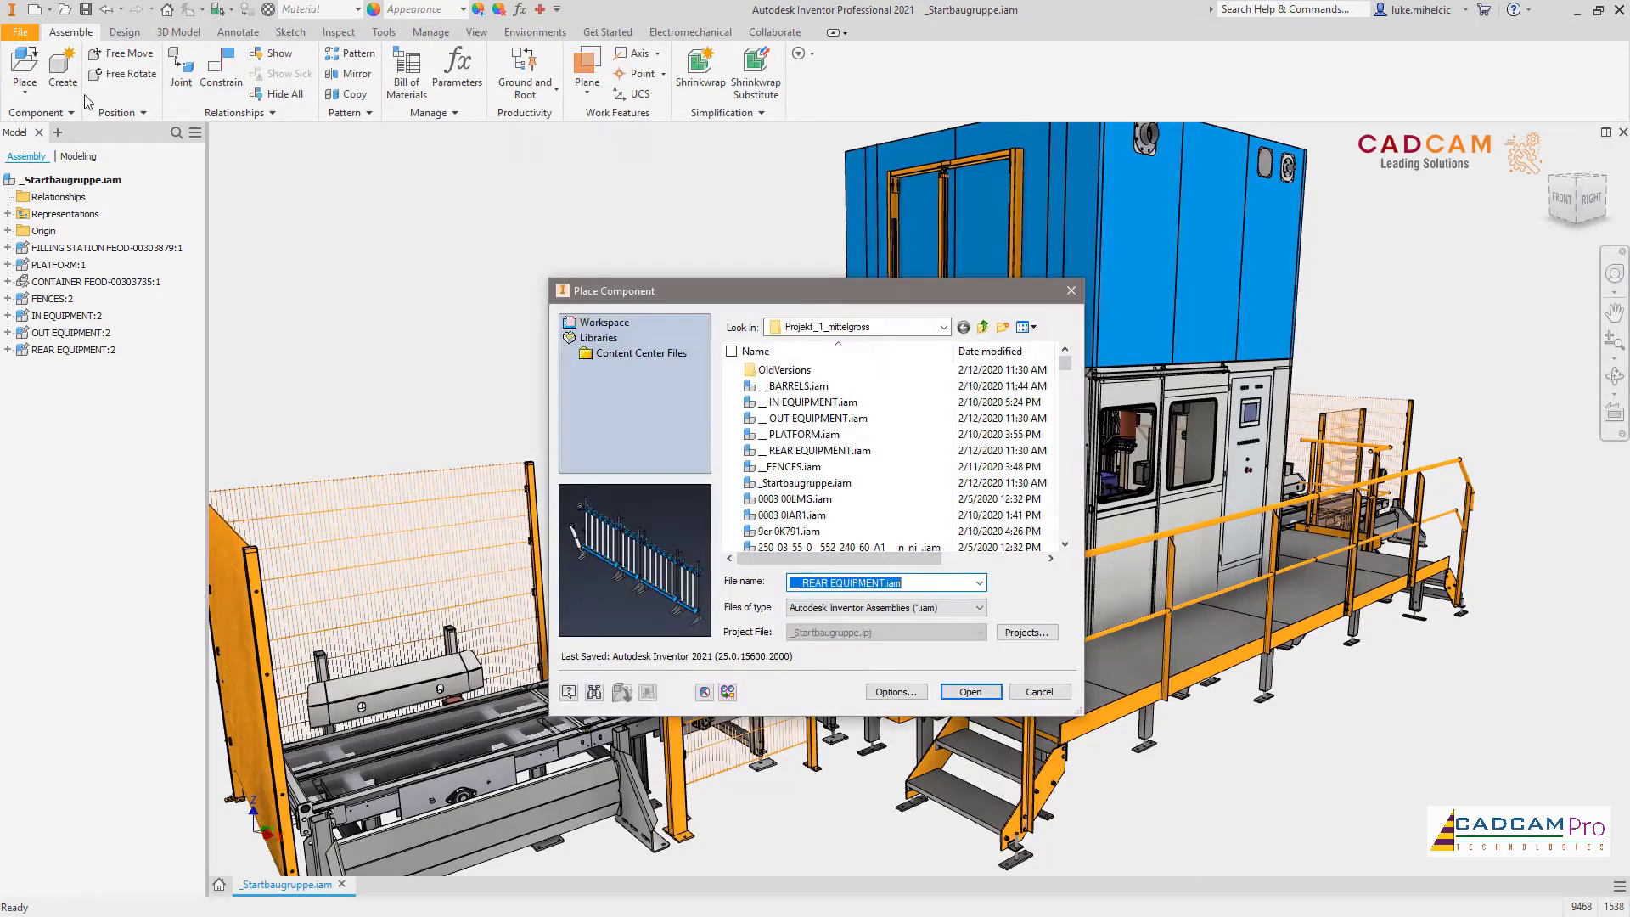
{"action": "left_click", "coordinate": [792, 390]}
{"action": "left_click", "coordinate": [970, 692]}
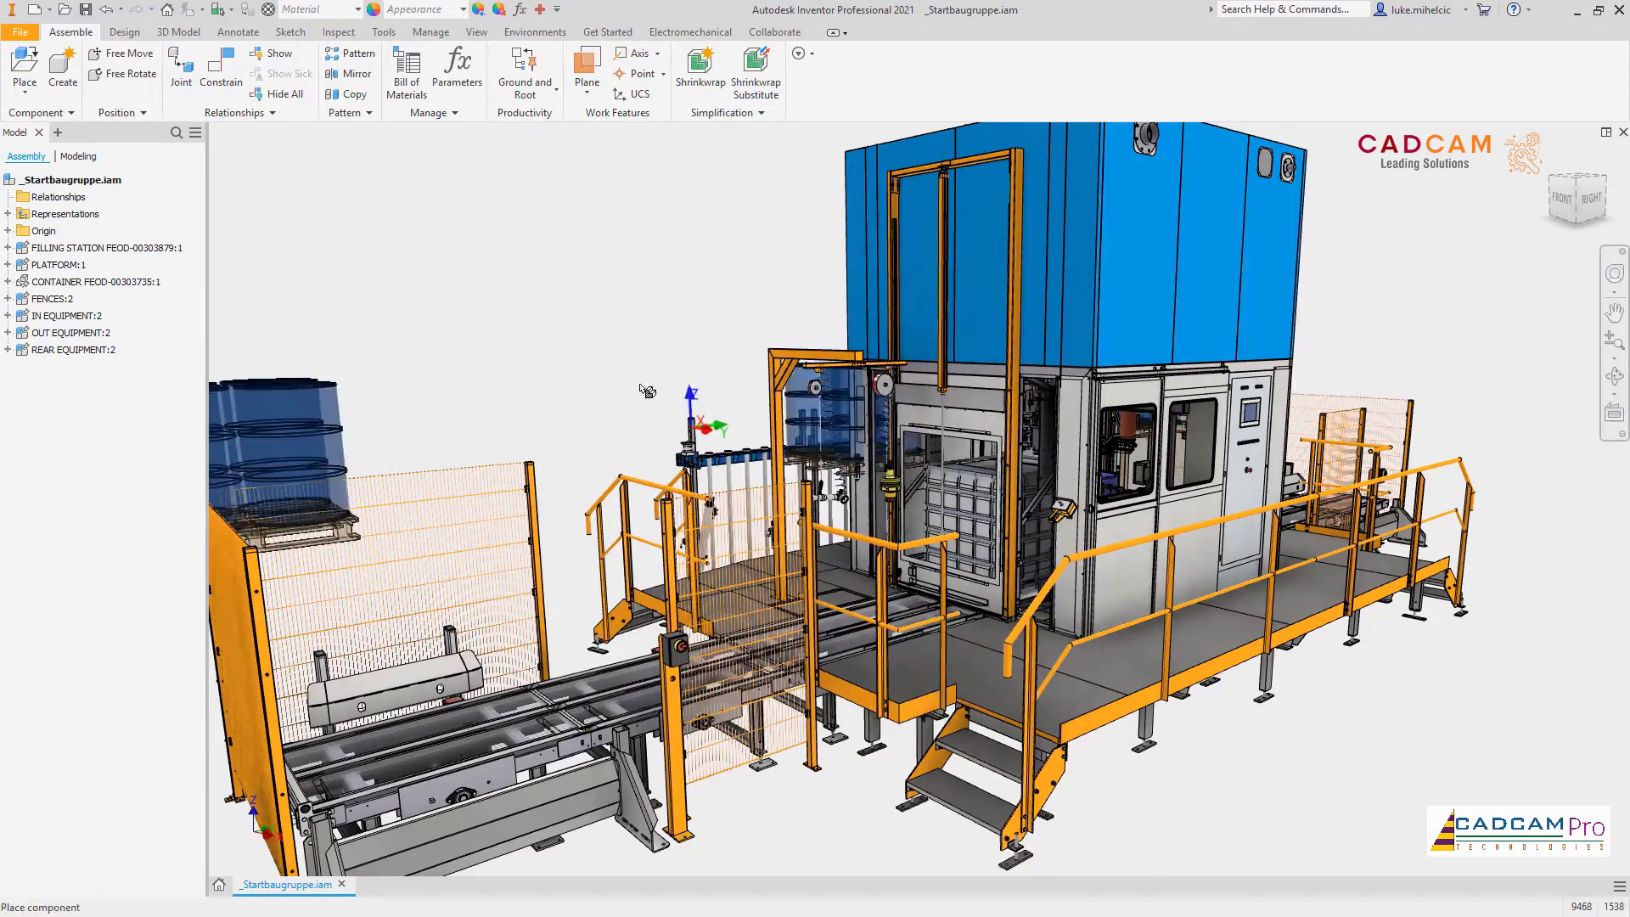
{"action": "right_click", "coordinate": [617, 356]}
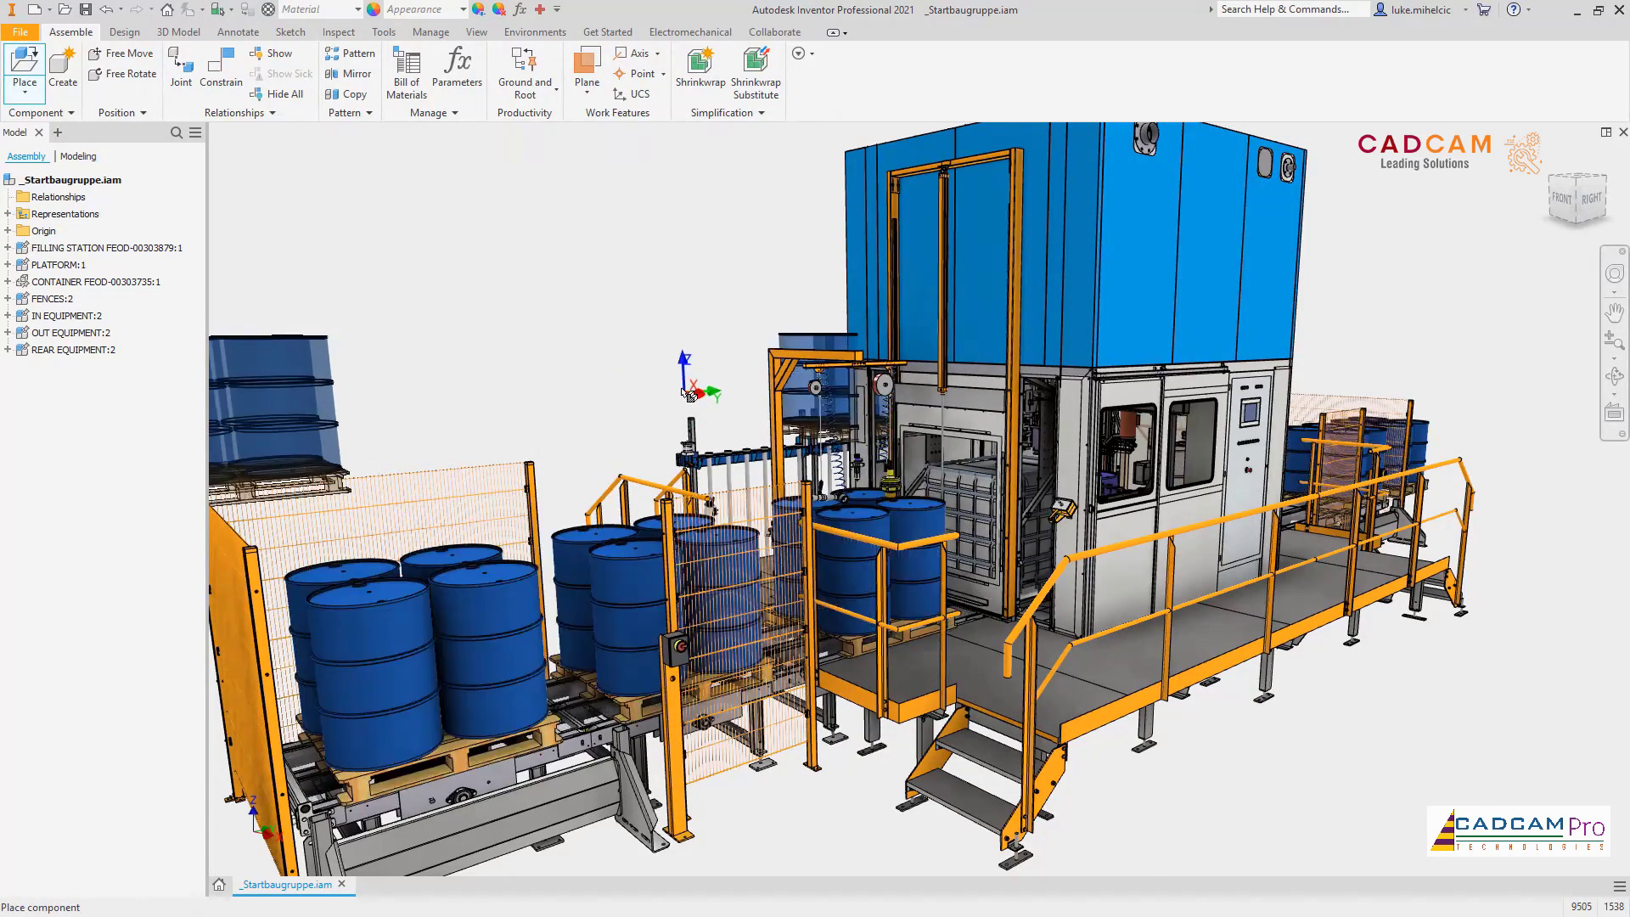
{"action": "key", "text": "Escape"}
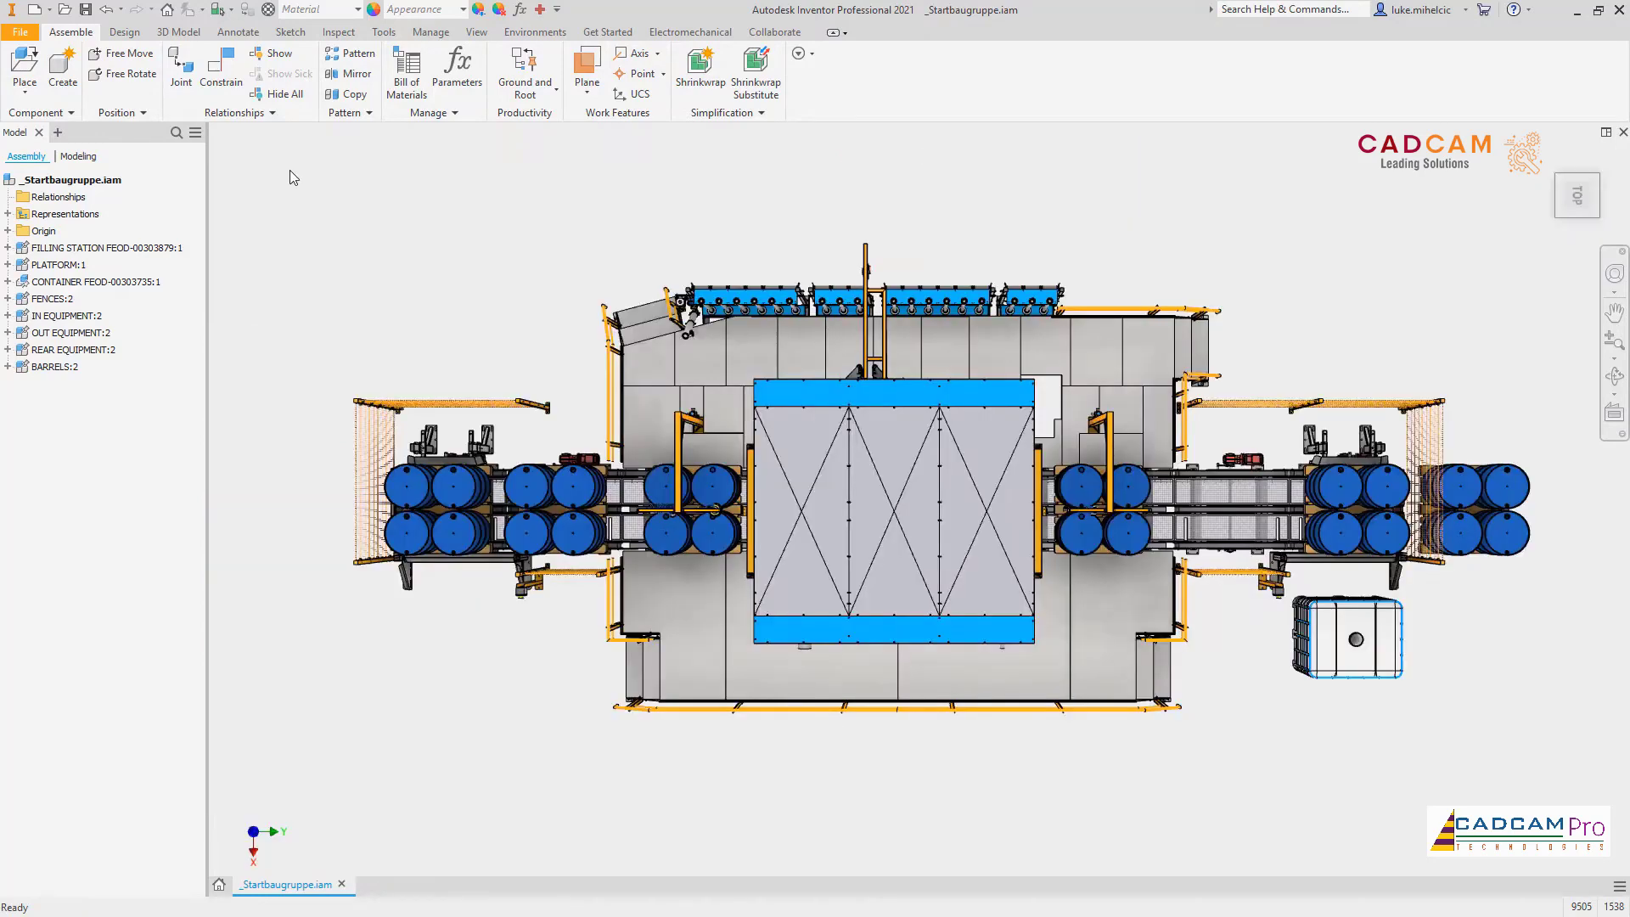
Step: With Part Priority, hide the outer fences, equipment and barrels on both sides, then return Home
{"action": "left_click", "coordinate": [231, 8]}
{"action": "left_click", "coordinate": [119, 49]}
{"action": "left_click_drag", "start_coordinate": [1557, 387], "coordinate": [1201, 707]}
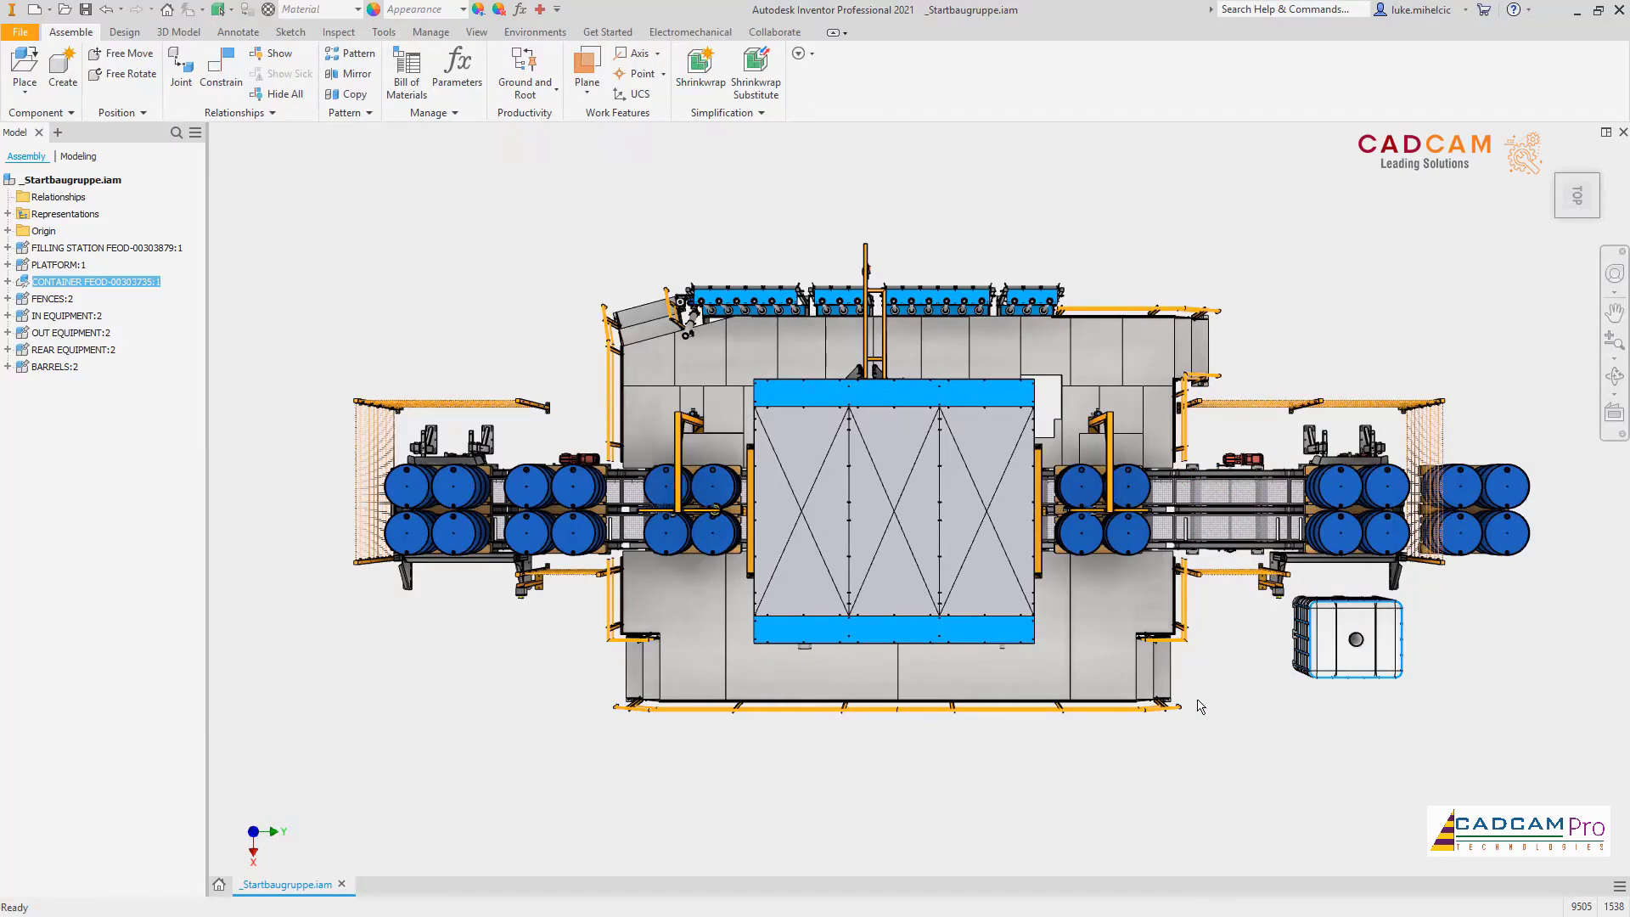
{"action": "left_click_drag", "start_coordinate": [591, 357], "coordinate": [317, 635], "text": "ctrl"}
{"action": "right_click", "coordinate": [327, 636]}
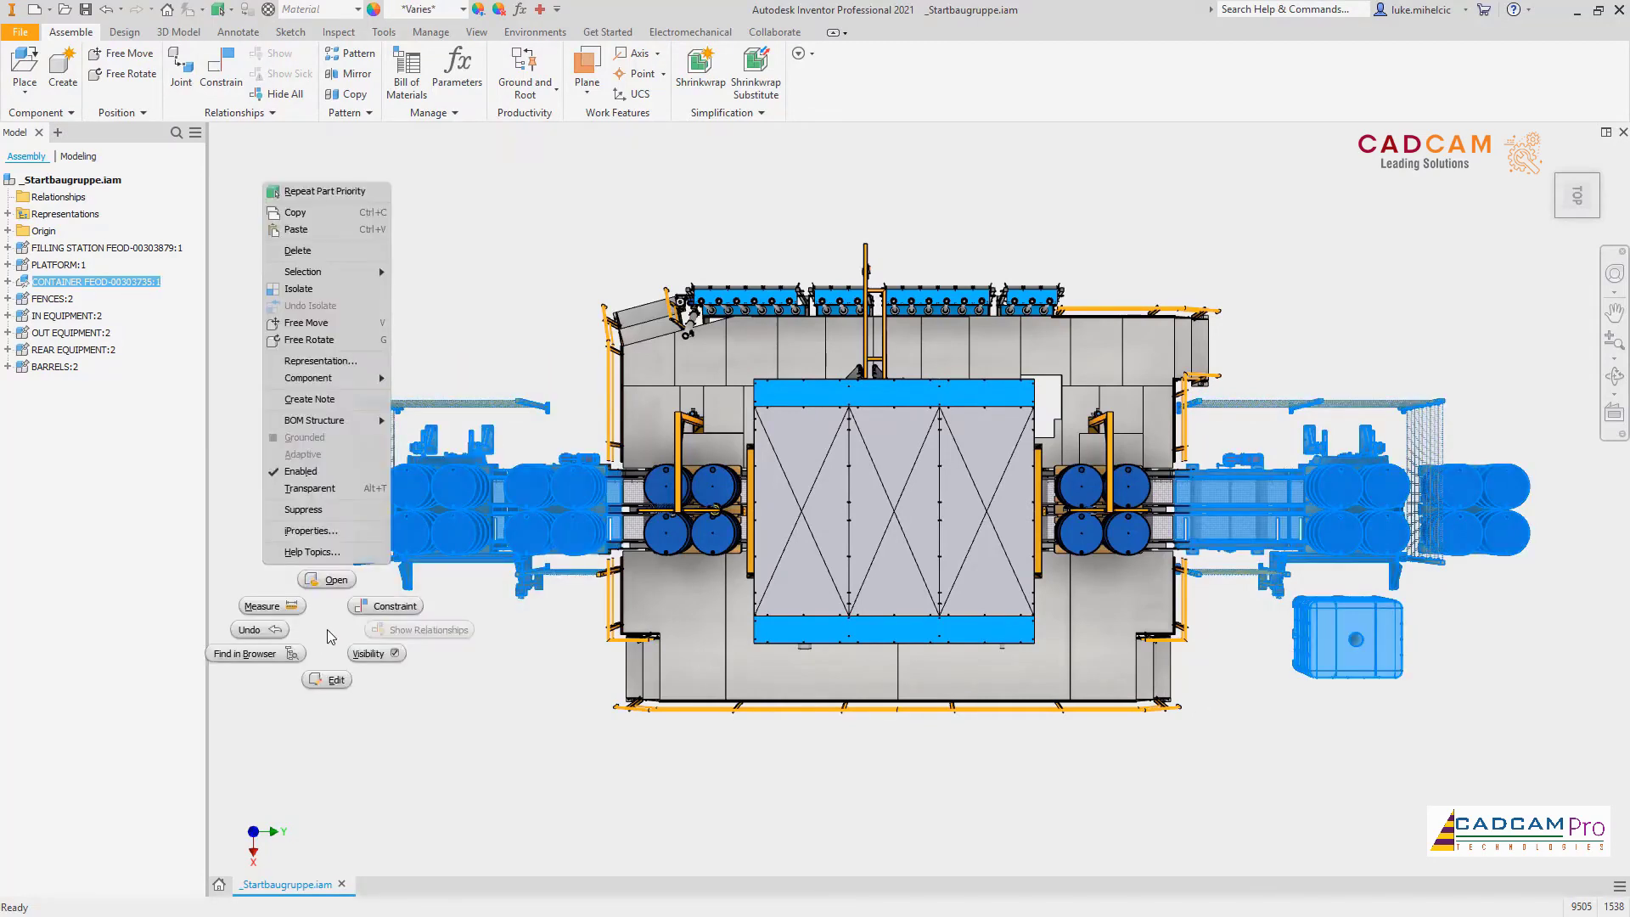
{"action": "left_click", "coordinate": [399, 663]}
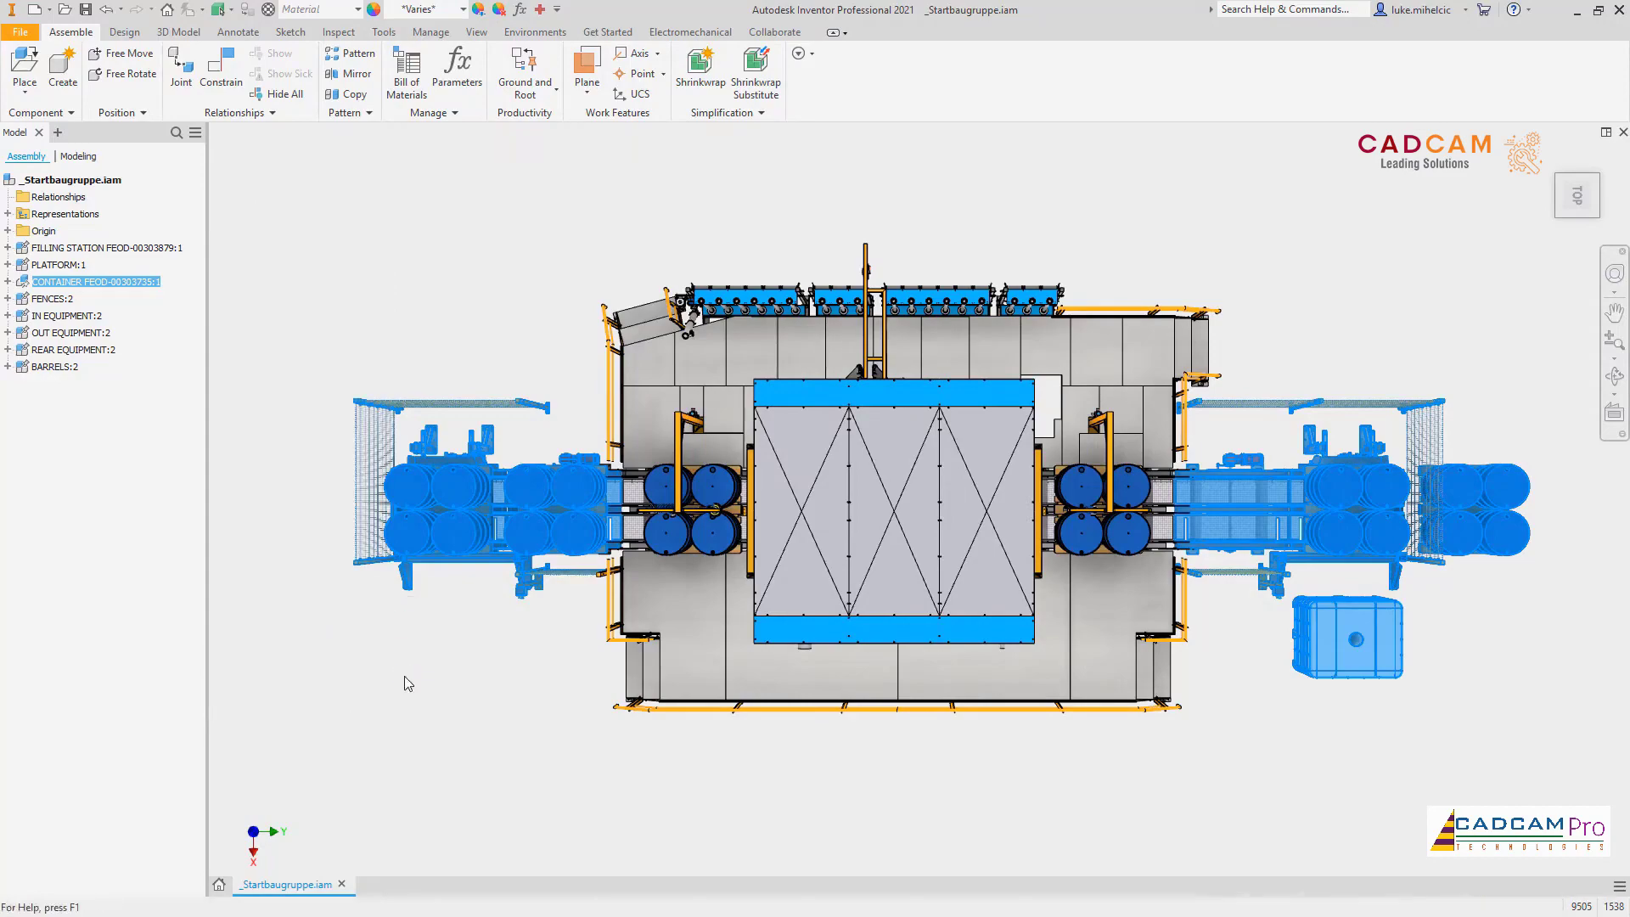
{"action": "key", "text": "F6"}
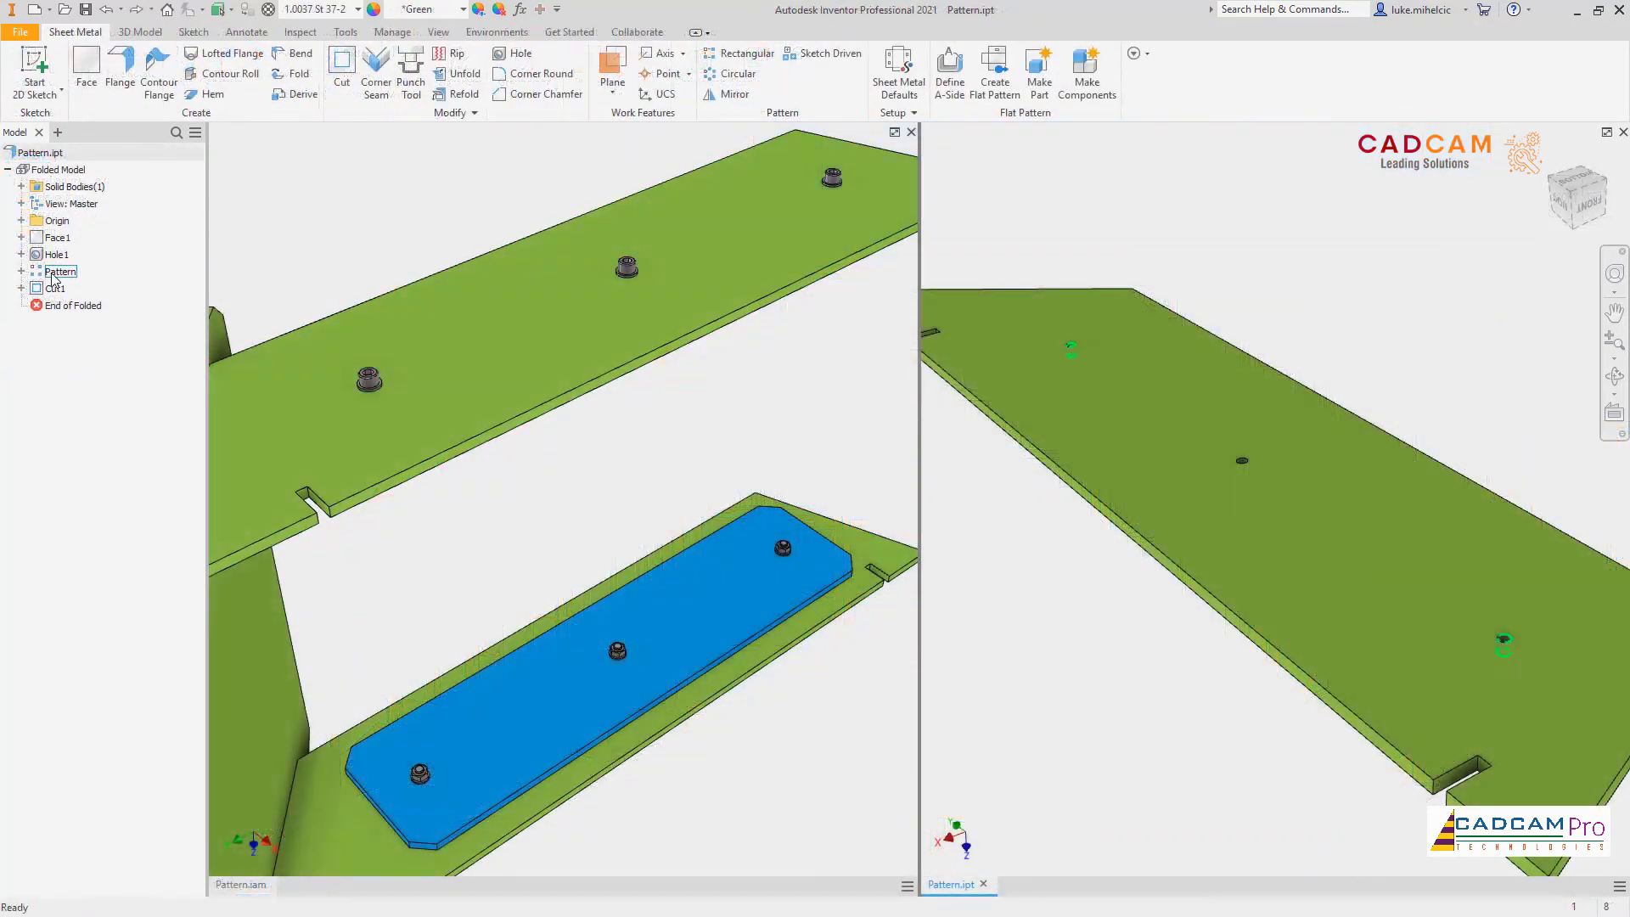
Step: Set the hole Pattern's Direction 1 count to 9, then update Pattern.iam
{"action": "right_click", "coordinate": [50, 276]}
{"action": "left_click", "coordinate": [106, 343]}
{"action": "left_click", "coordinate": [255, 278]}
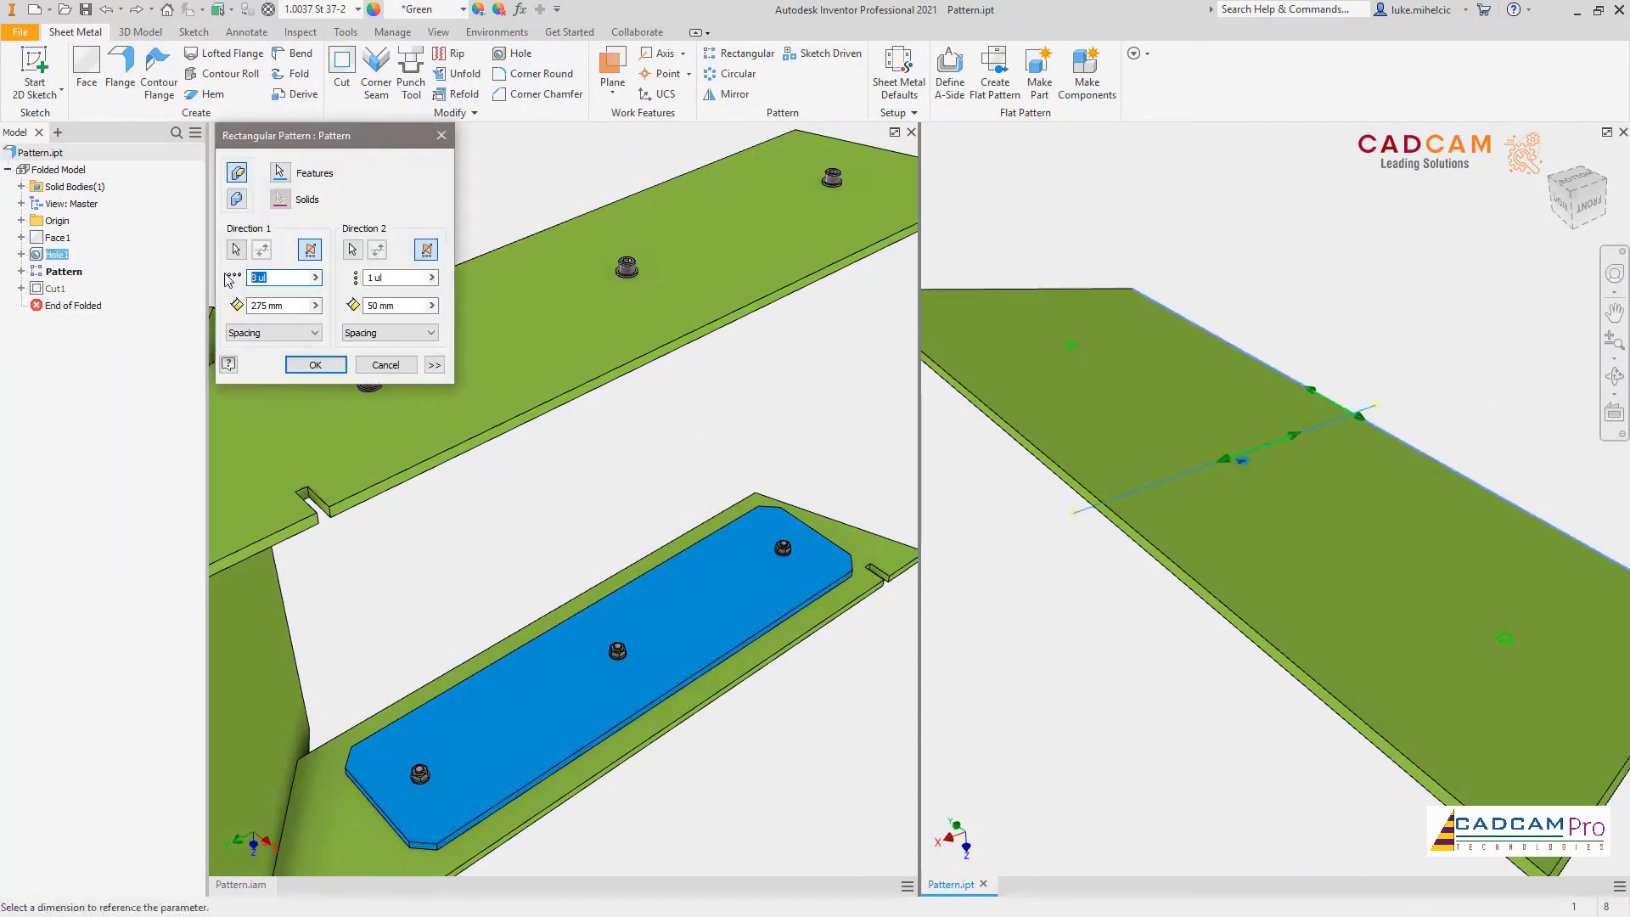
{"action": "type", "text": "9"}
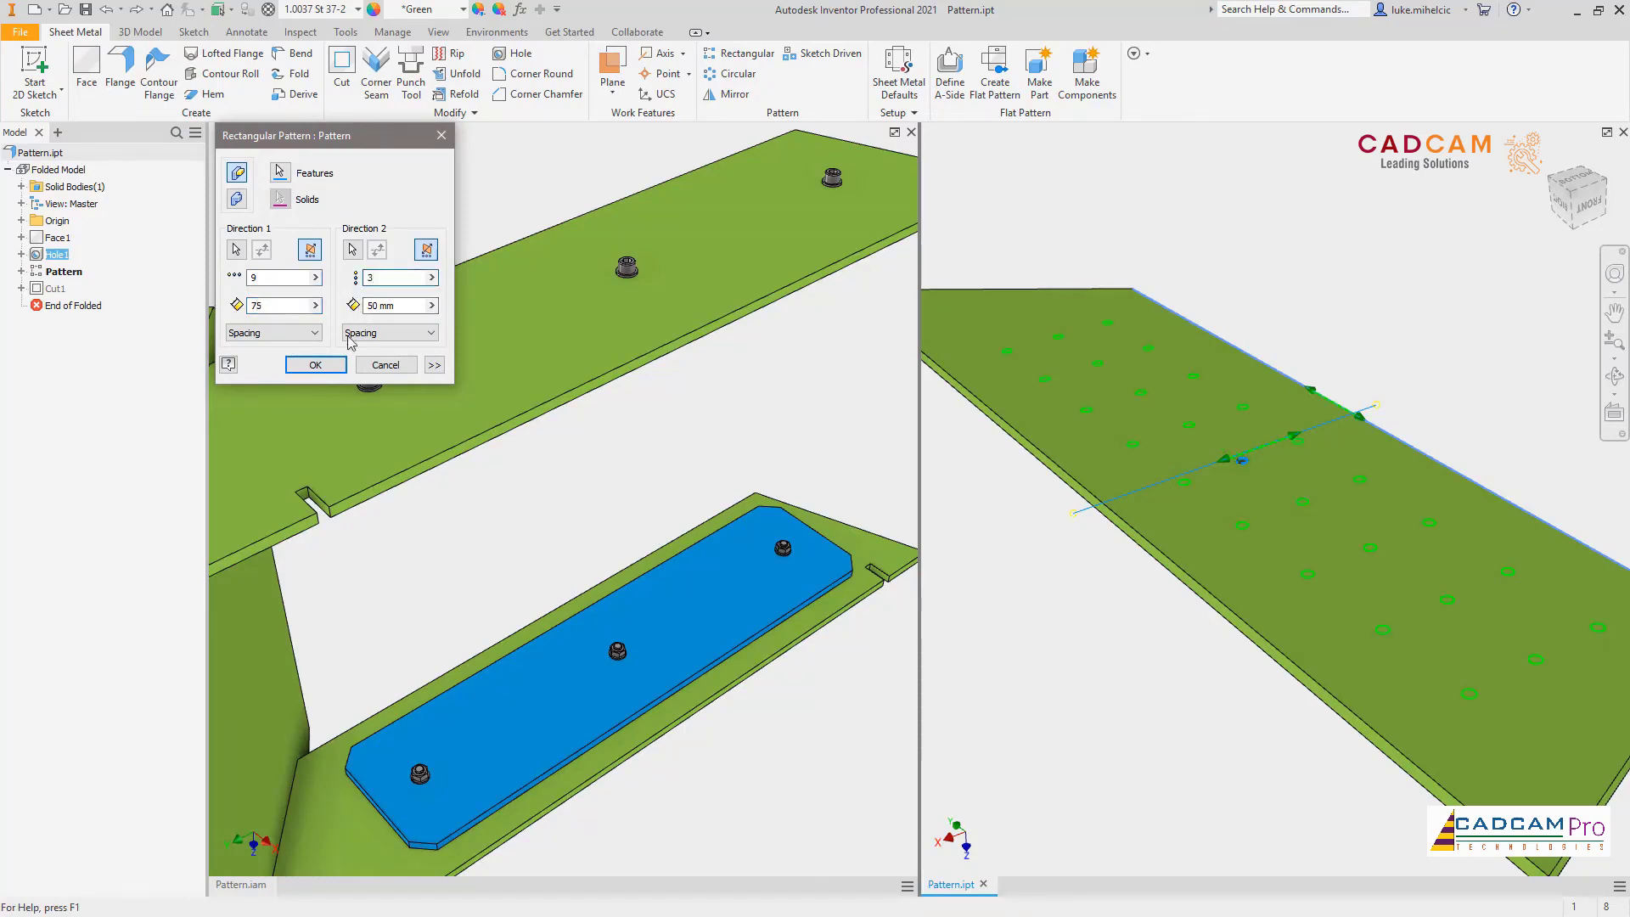
{"action": "left_click", "coordinate": [311, 365]}
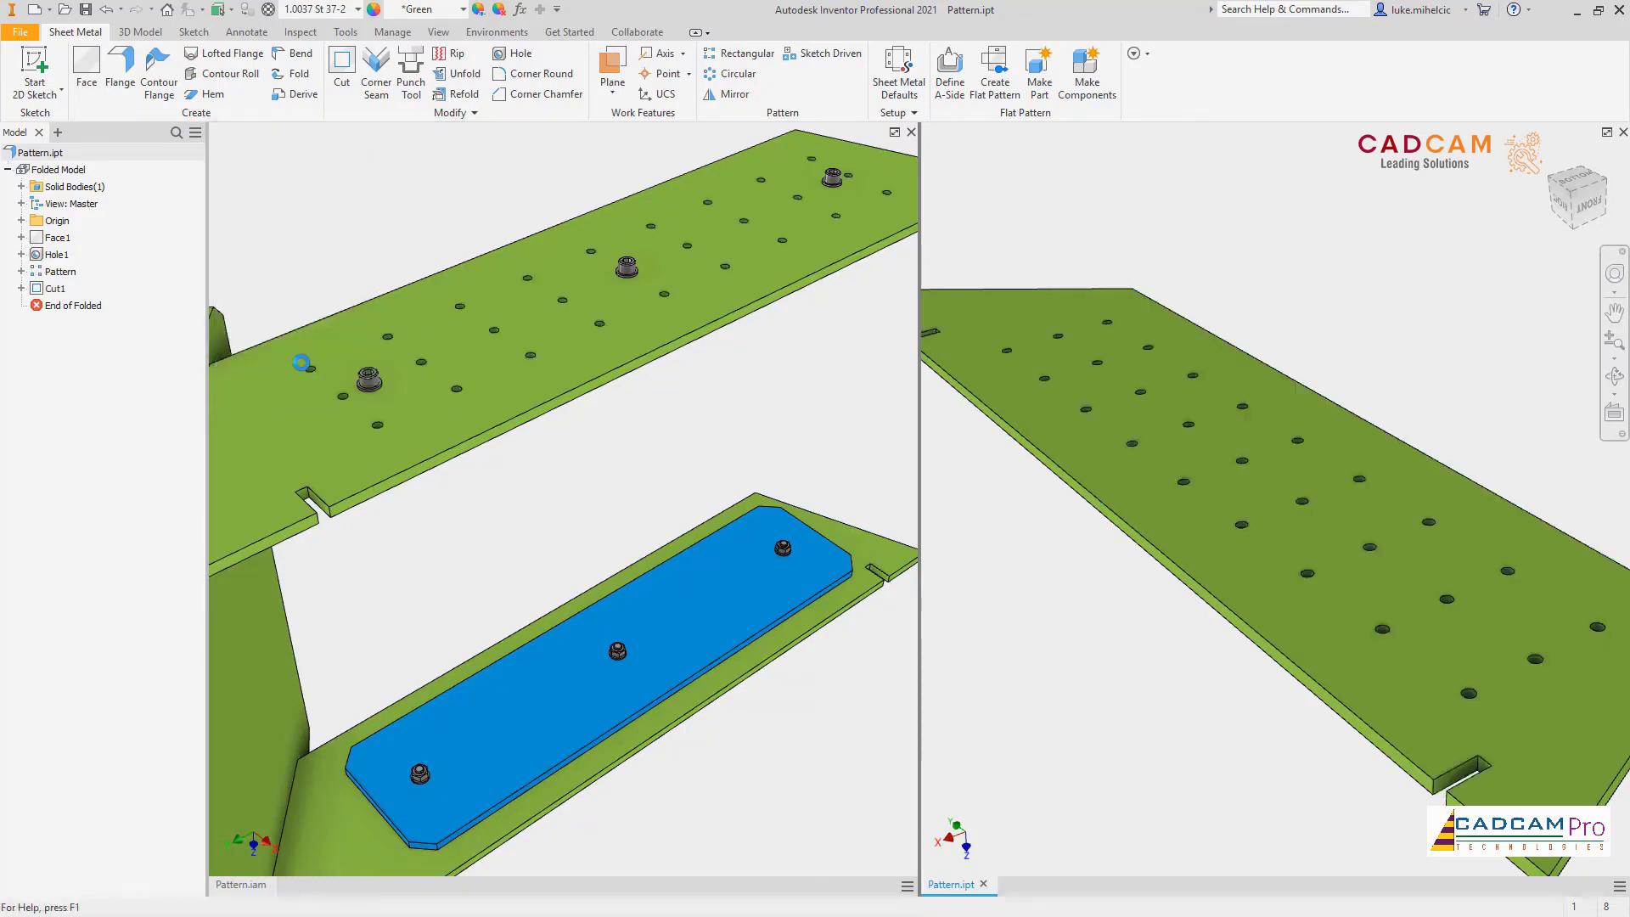
{"action": "left_click", "coordinate": [289, 234]}
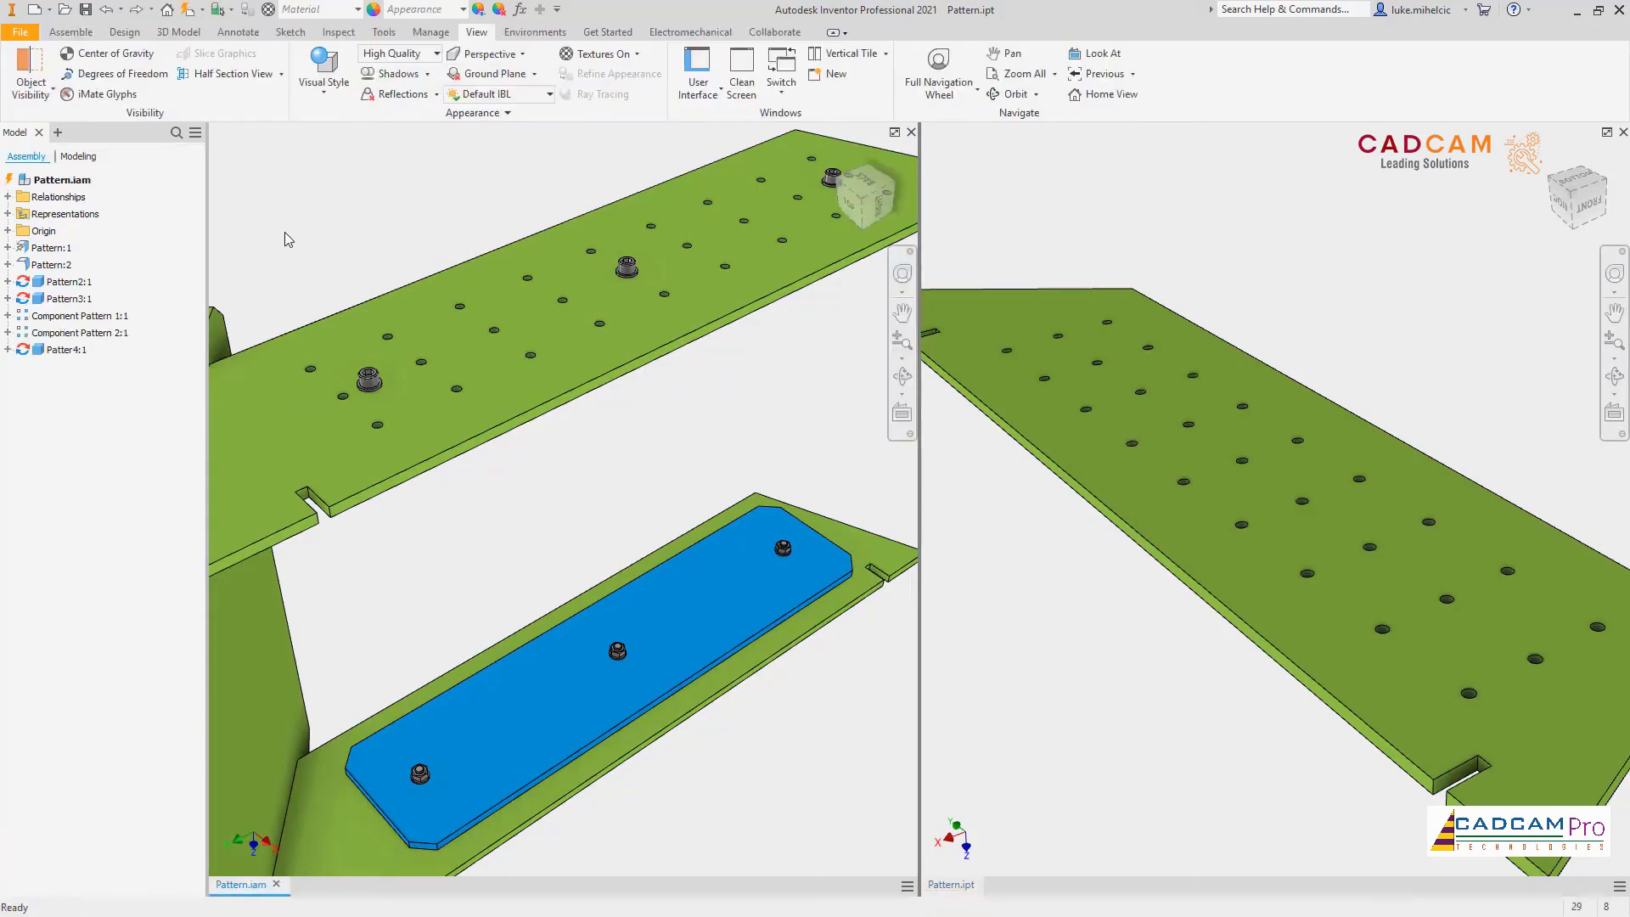
{"action": "left_click", "coordinate": [188, 10]}
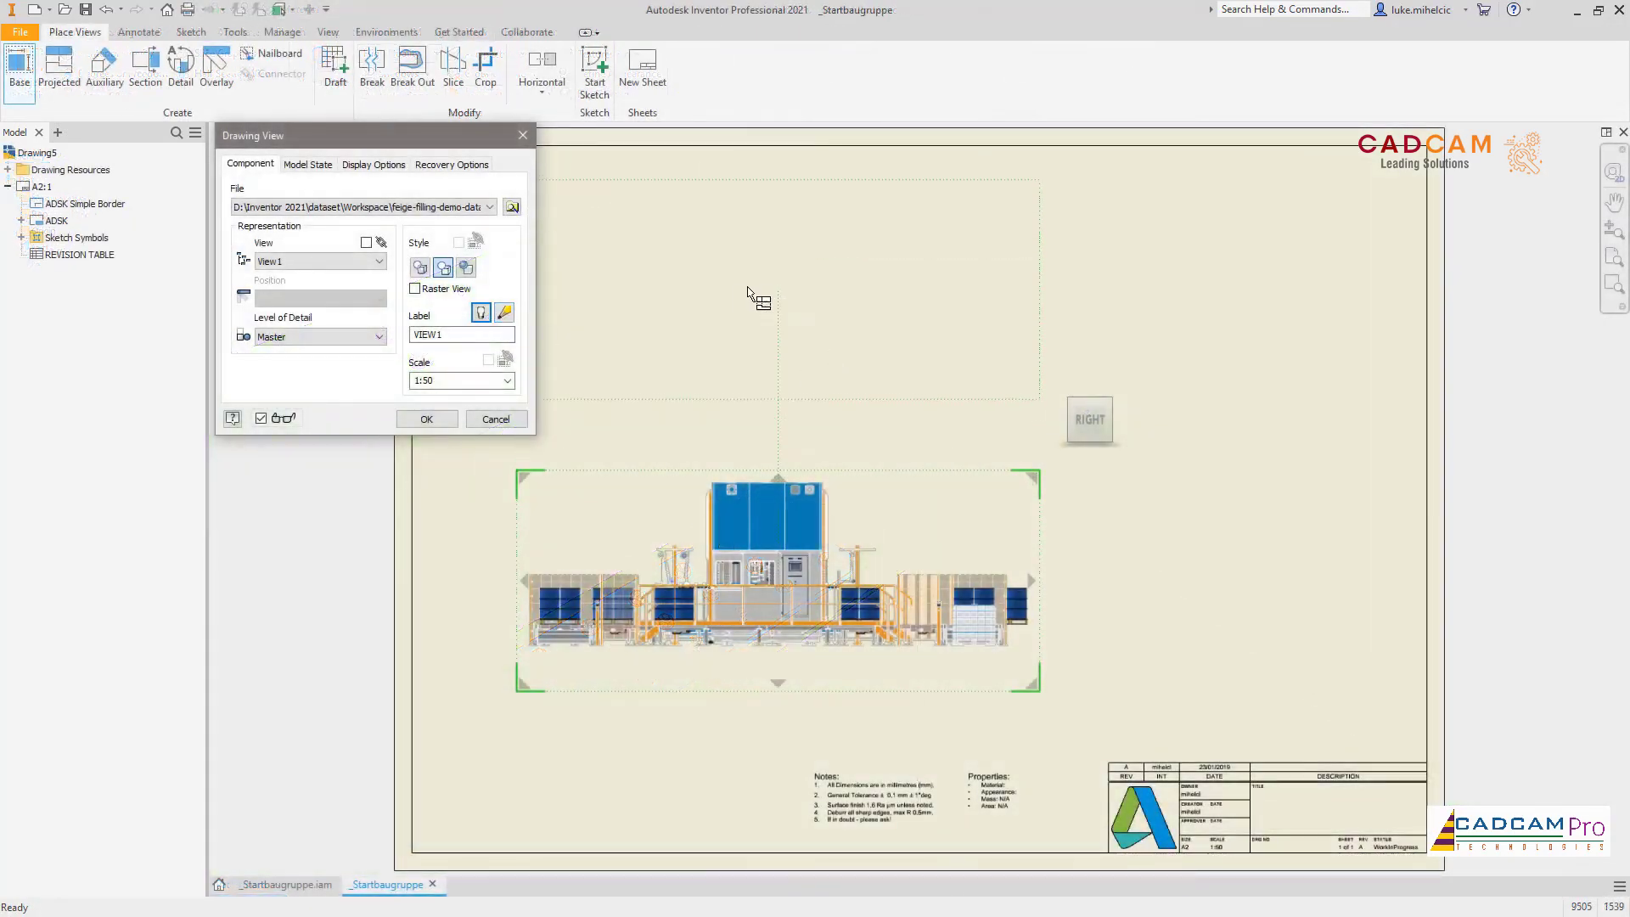
Step: Place projected top and right-side views beside the base view and confirm
{"action": "left_click", "coordinate": [785, 296]}
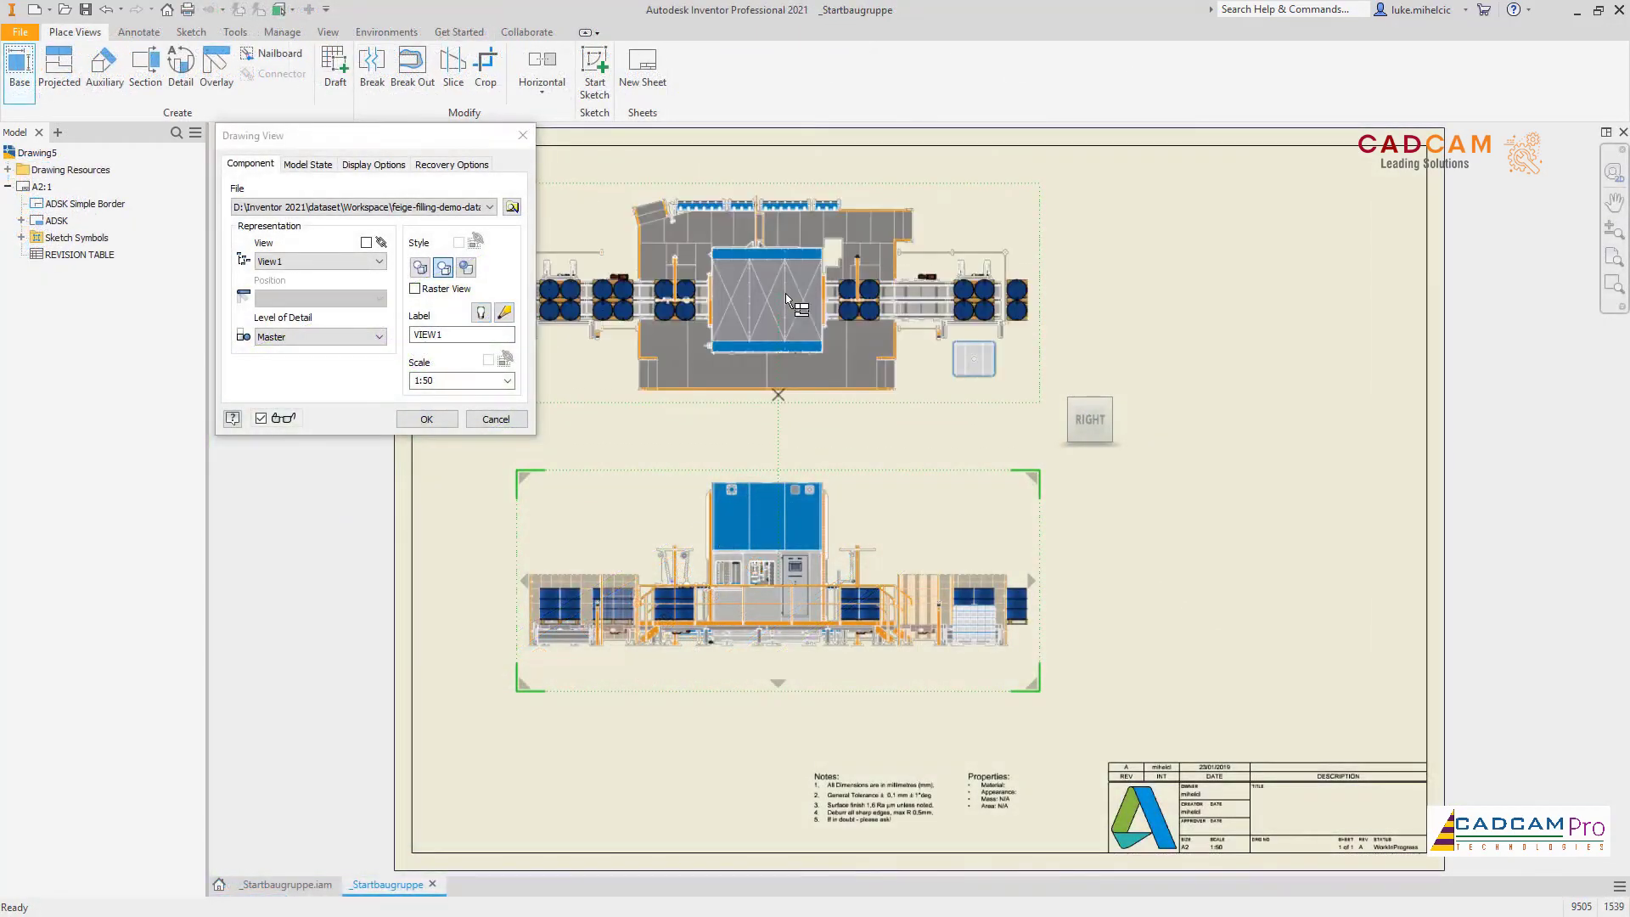
{"action": "left_click", "coordinate": [1232, 597]}
{"action": "left_click", "coordinate": [427, 419]}
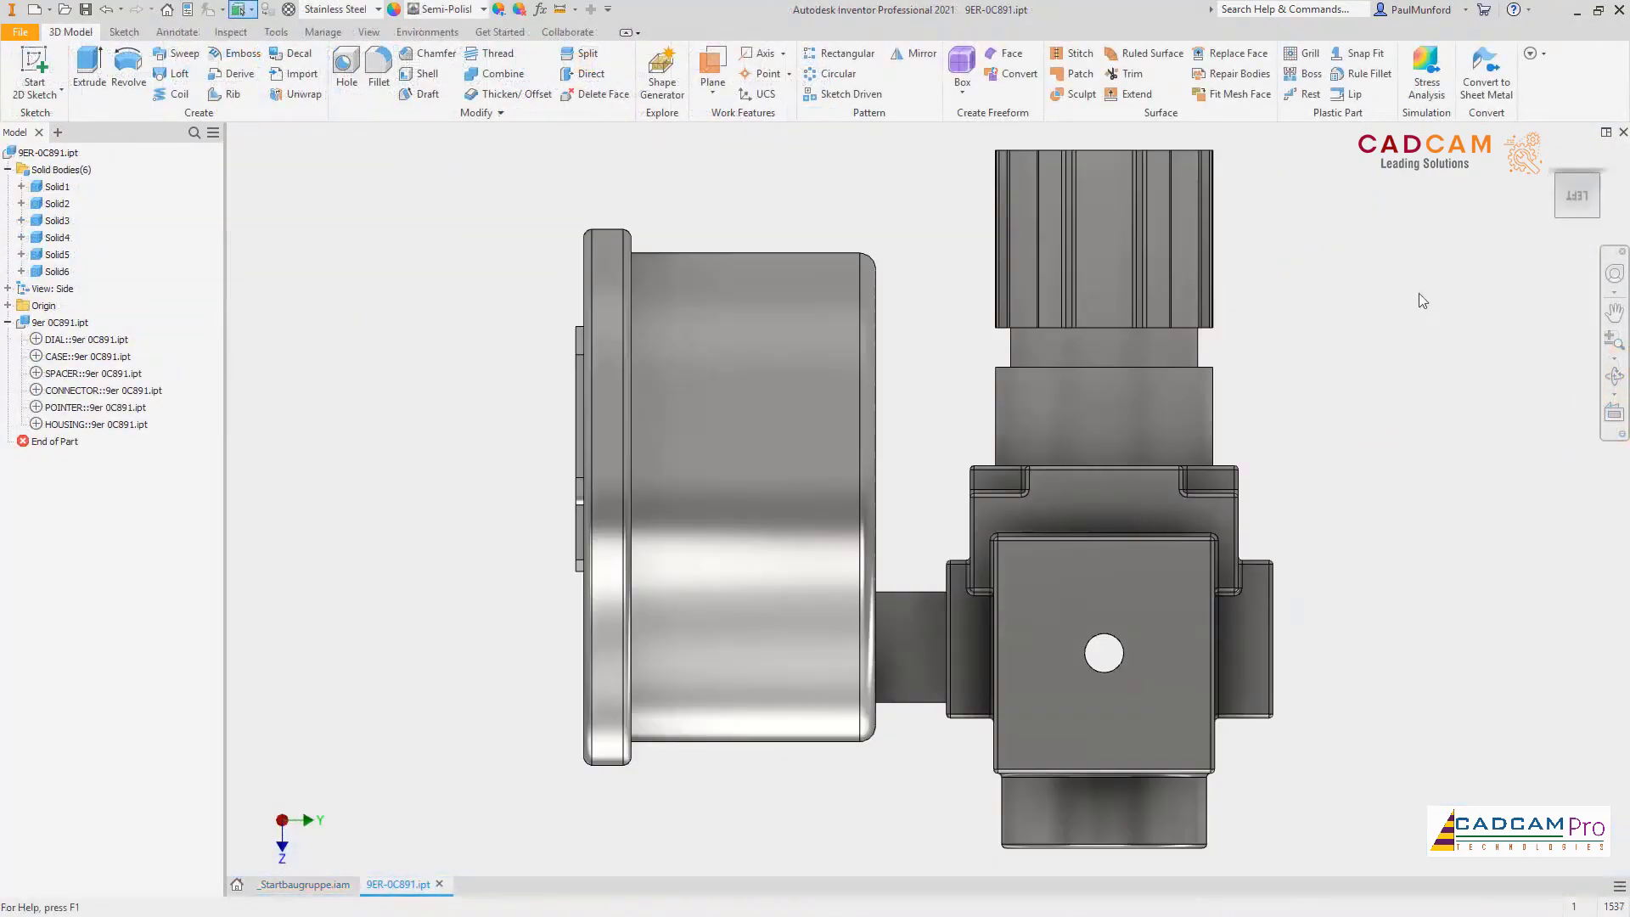
Step: Select solid bodies Solid2 and Solid3 and give them the Brass - Satin appearance
{"action": "right_click", "coordinate": [1423, 295]}
{"action": "left_click", "coordinate": [1448, 319]}
{"action": "left_click_drag", "start_coordinate": [1424, 144], "coordinate": [441, 817]}
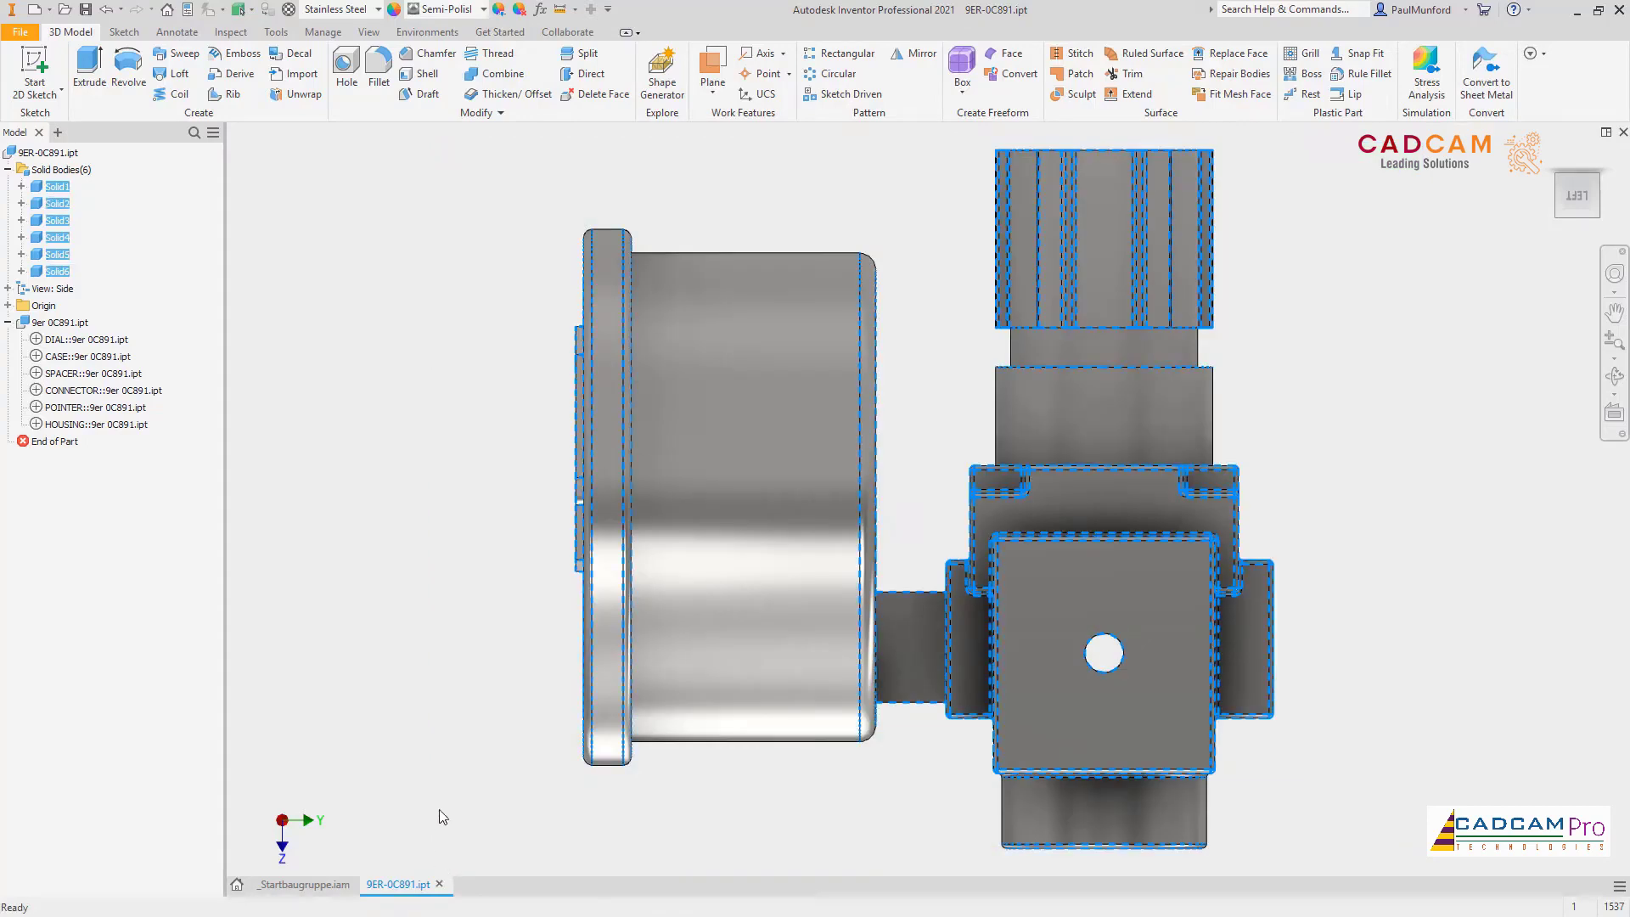
{"action": "left_click_drag", "start_coordinate": [474, 292], "coordinate": [637, 756], "text": "ctrl"}
{"action": "left_click_drag", "start_coordinate": [801, 793], "coordinate": [711, 293]}
{"action": "left_click_drag", "start_coordinate": [965, 136], "coordinate": [1238, 863], "text": "ctrl"}
{"action": "left_click_drag", "start_coordinate": [1346, 849], "coordinate": [1191, 652]}
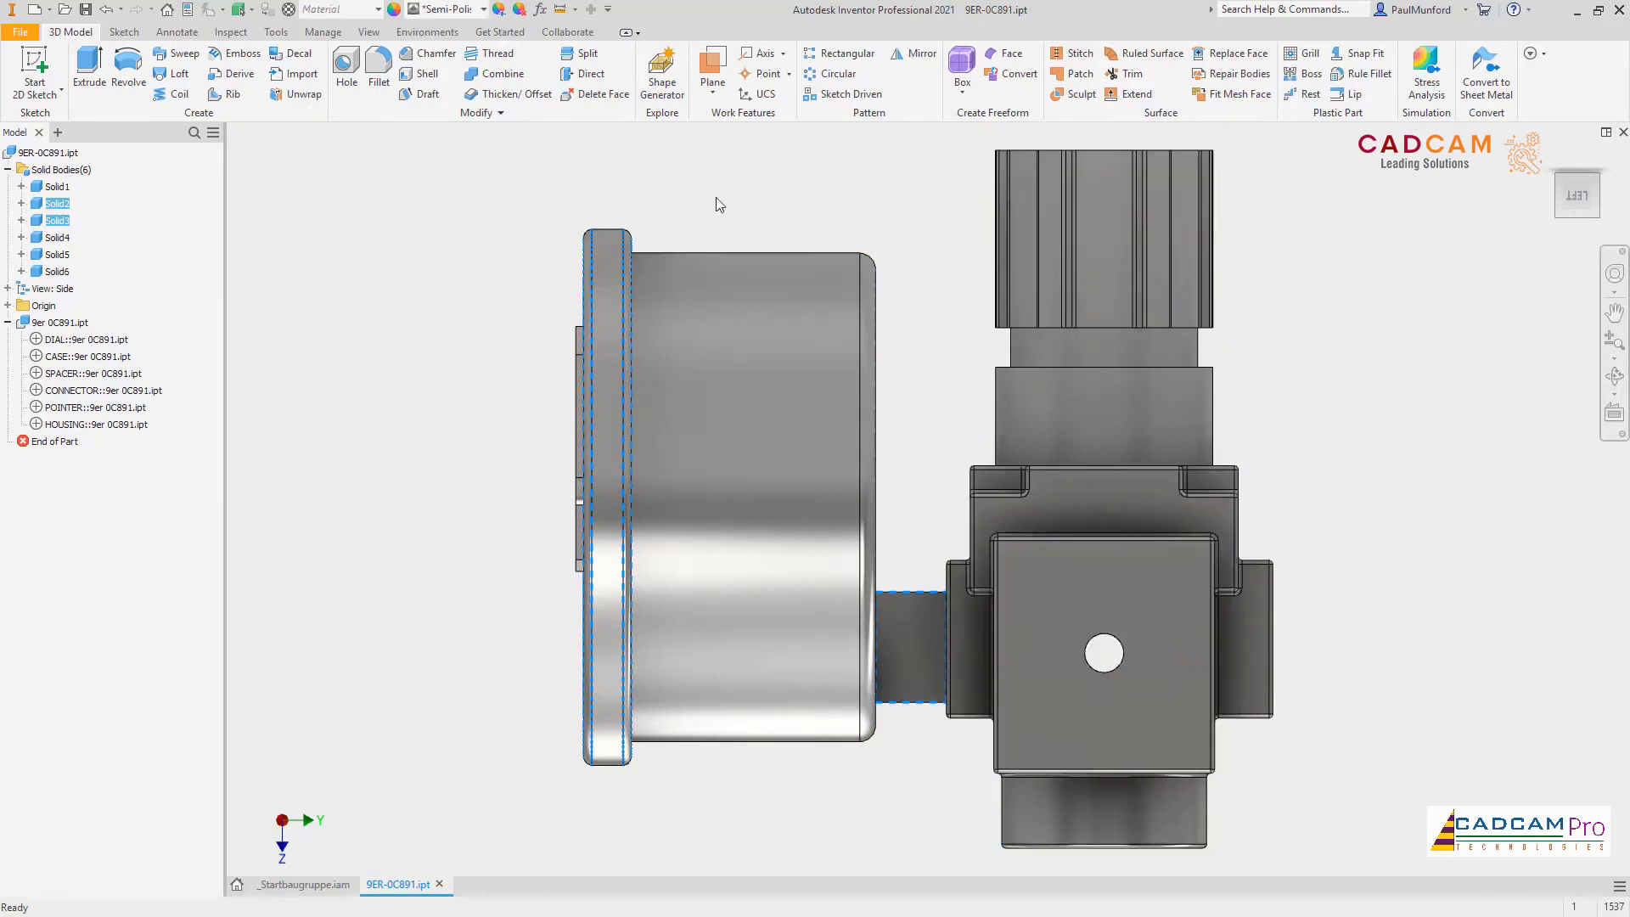
{"action": "left_click", "coordinate": [484, 9]}
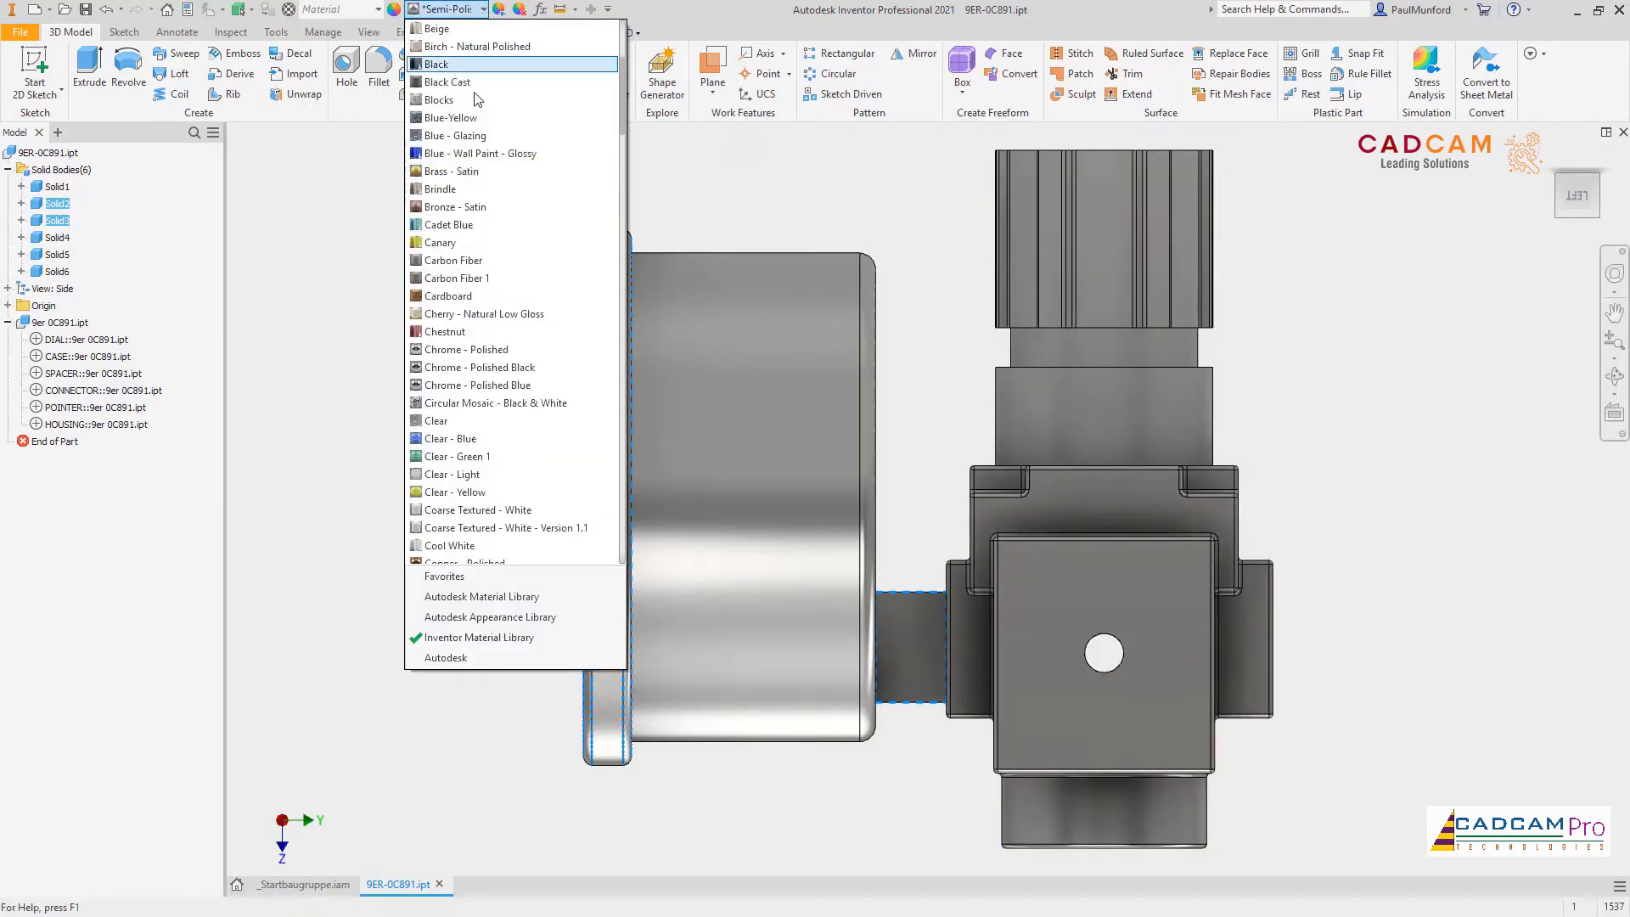
{"action": "left_click", "coordinate": [475, 174]}
Step: Apply the Glossy - Black appearance to knob bodies Solid4 and Solid5
{"action": "left_click_drag", "start_coordinate": [458, 260], "coordinate": [653, 639]}
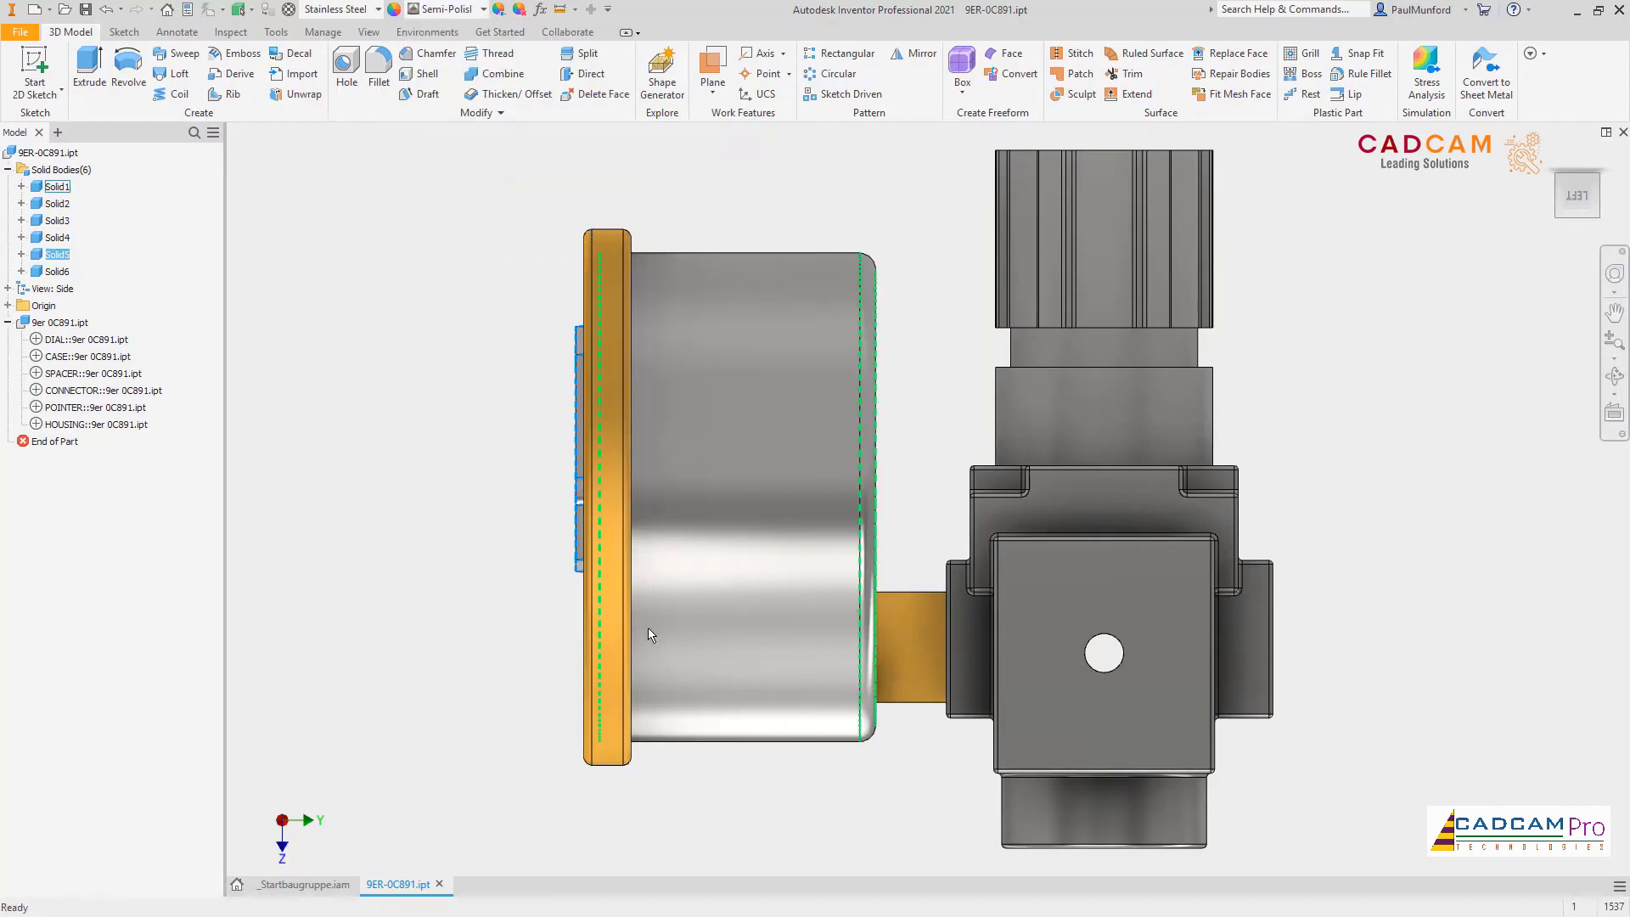
{"action": "left_click", "coordinate": [483, 9]}
{"action": "type", "text": "Glossy - Black"}
{"action": "key", "text": "Return"}
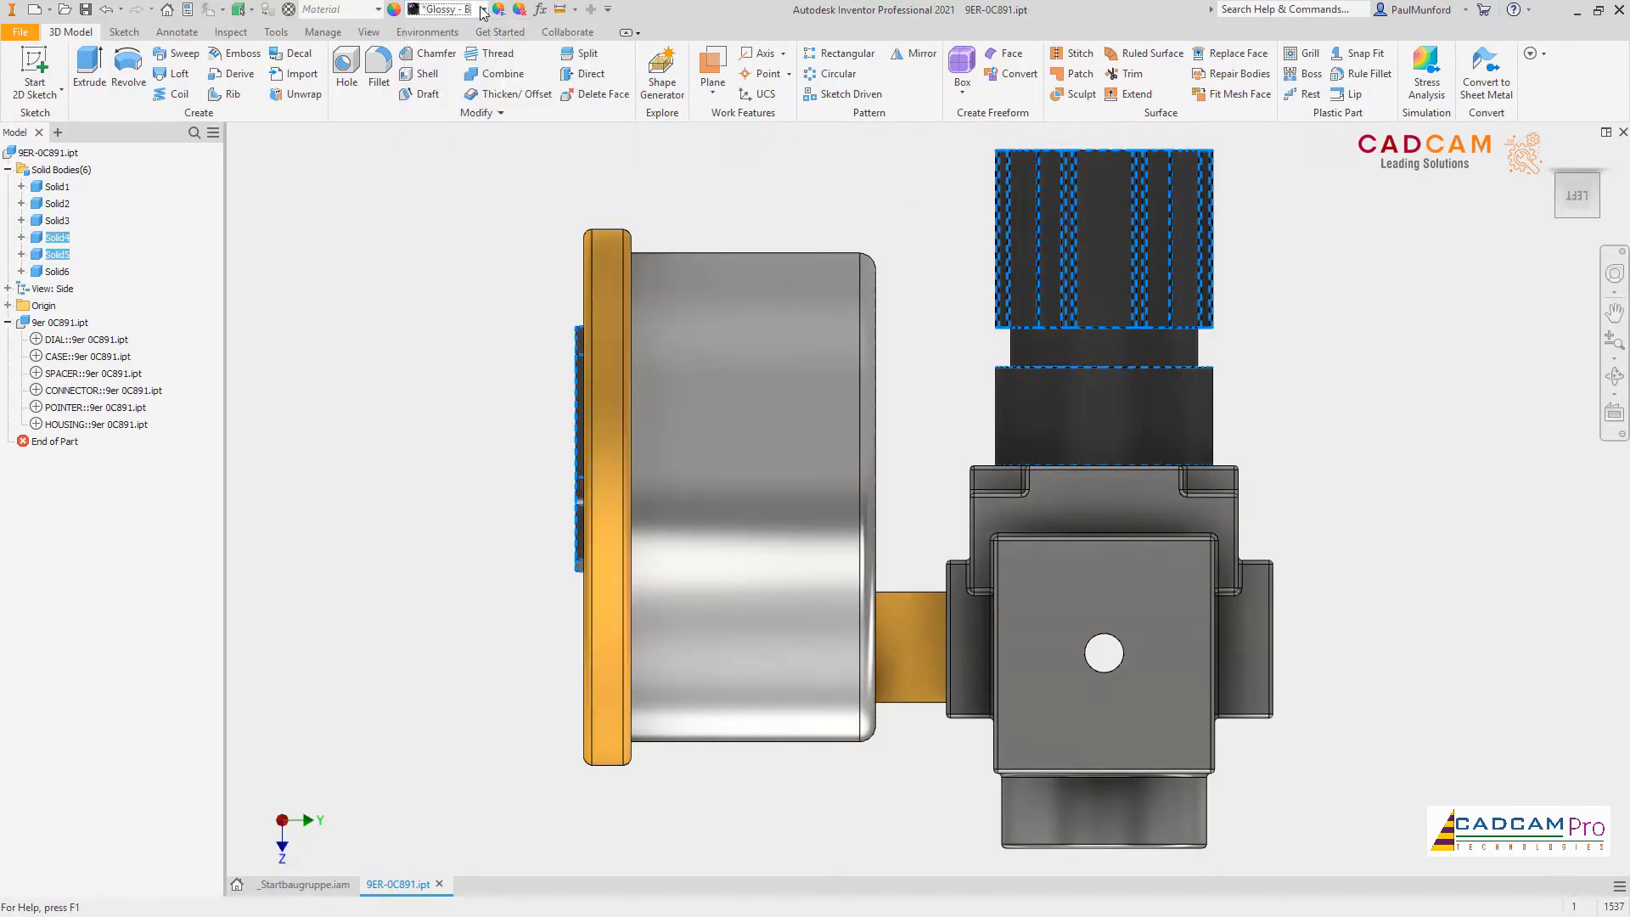
{"action": "key", "text": "Escape"}
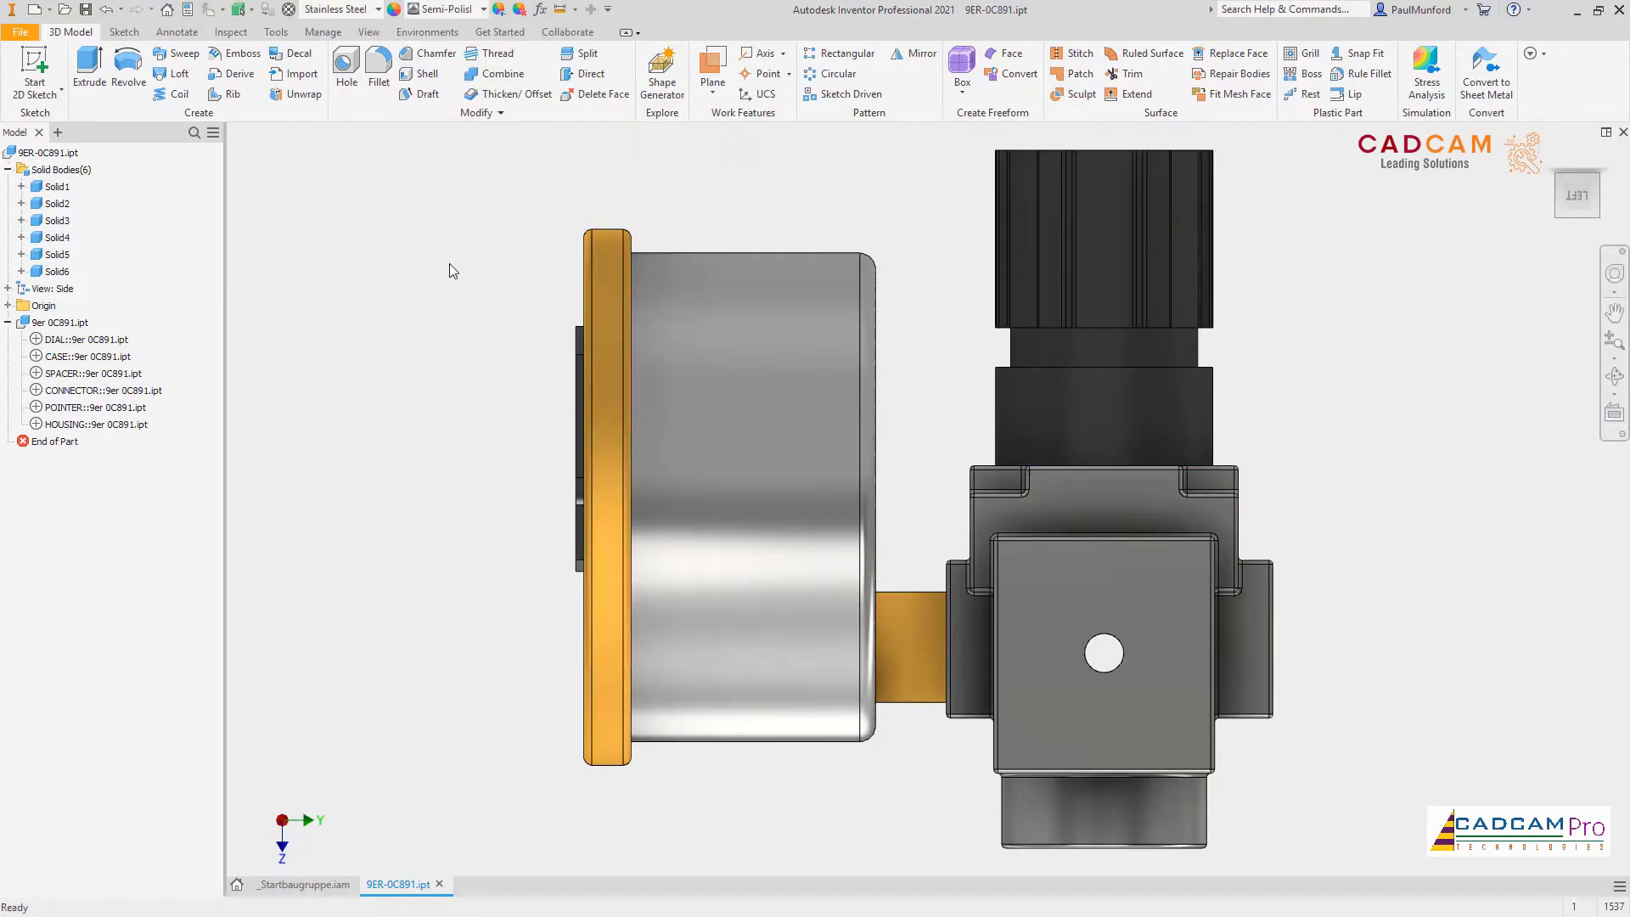
Step: Return to the home view and select the dial's pointer needle
{"action": "key", "text": "F6"}
{"action": "right_click", "coordinate": [451, 265]}
{"action": "left_click", "coordinate": [504, 359]}
{"action": "left_click_drag", "start_coordinate": [581, 345], "coordinate": [818, 686]}
Step: Rotate the pointer needle by -90 degrees with Direct Edit
{"action": "left_click", "coordinate": [586, 75]}
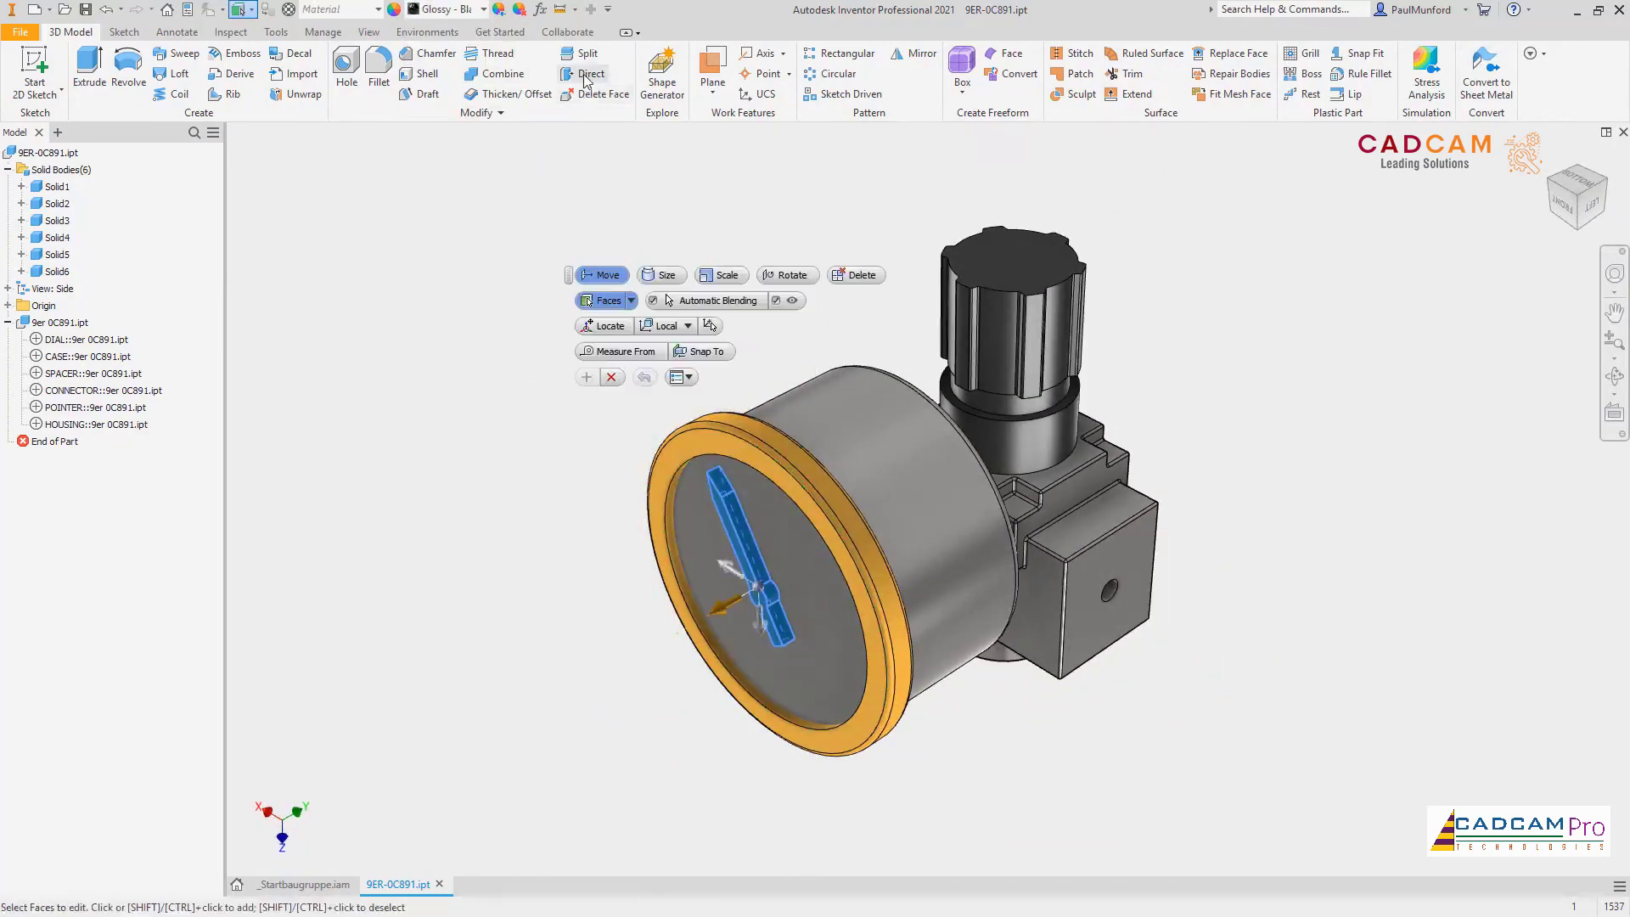
{"action": "left_click", "coordinate": [774, 276]}
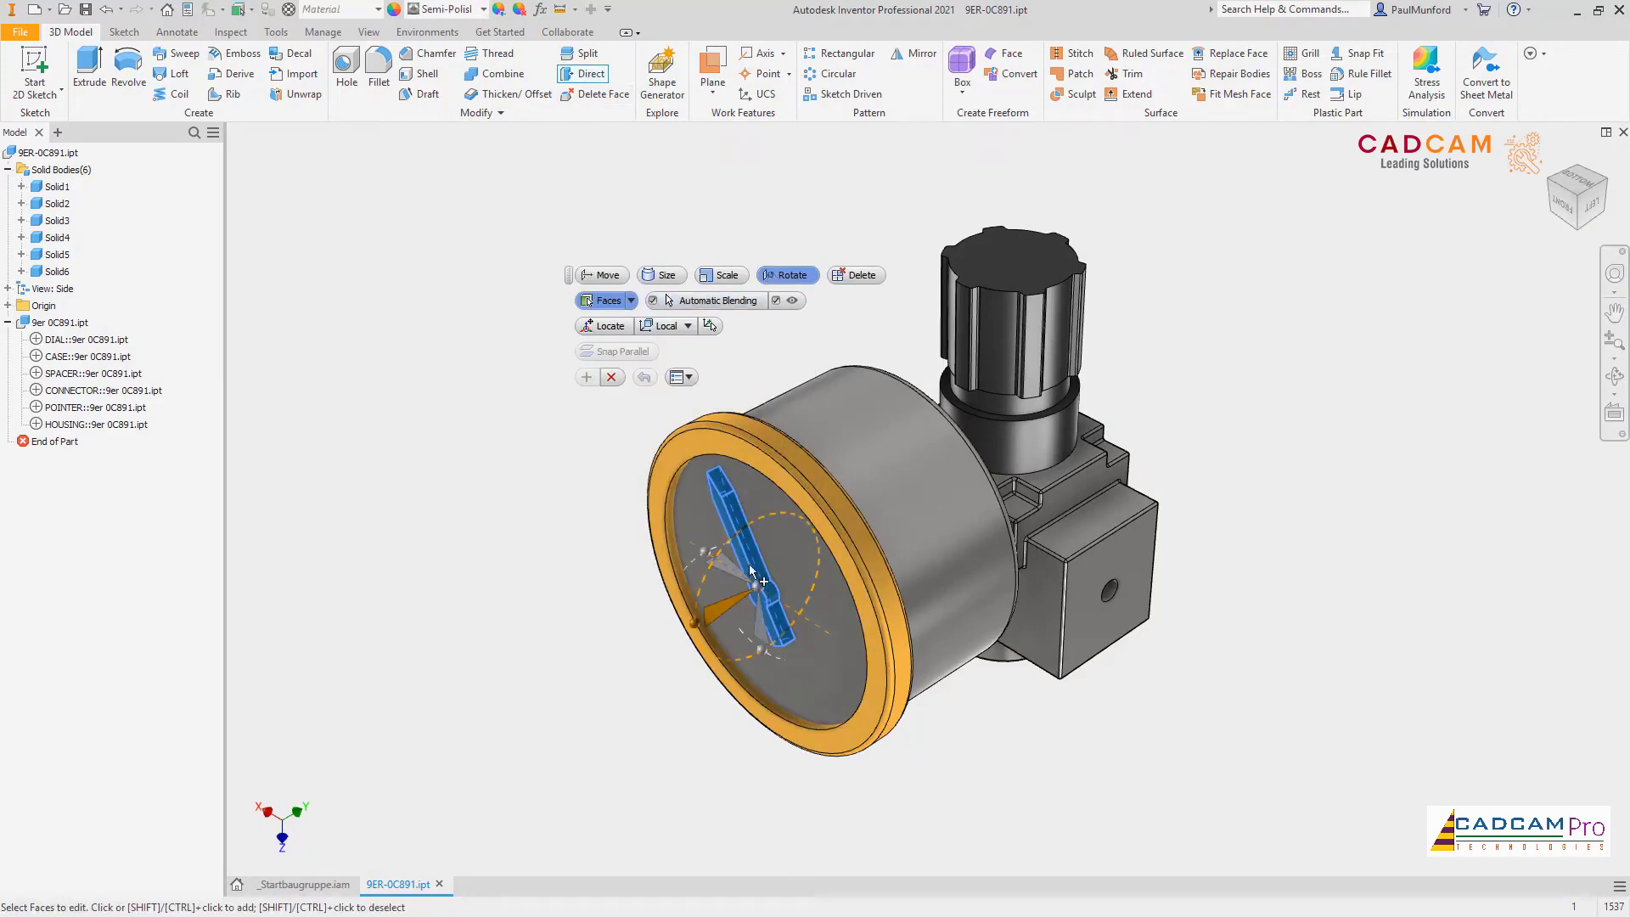
{"action": "left_click_drag", "start_coordinate": [760, 639], "coordinate": [673, 654]}
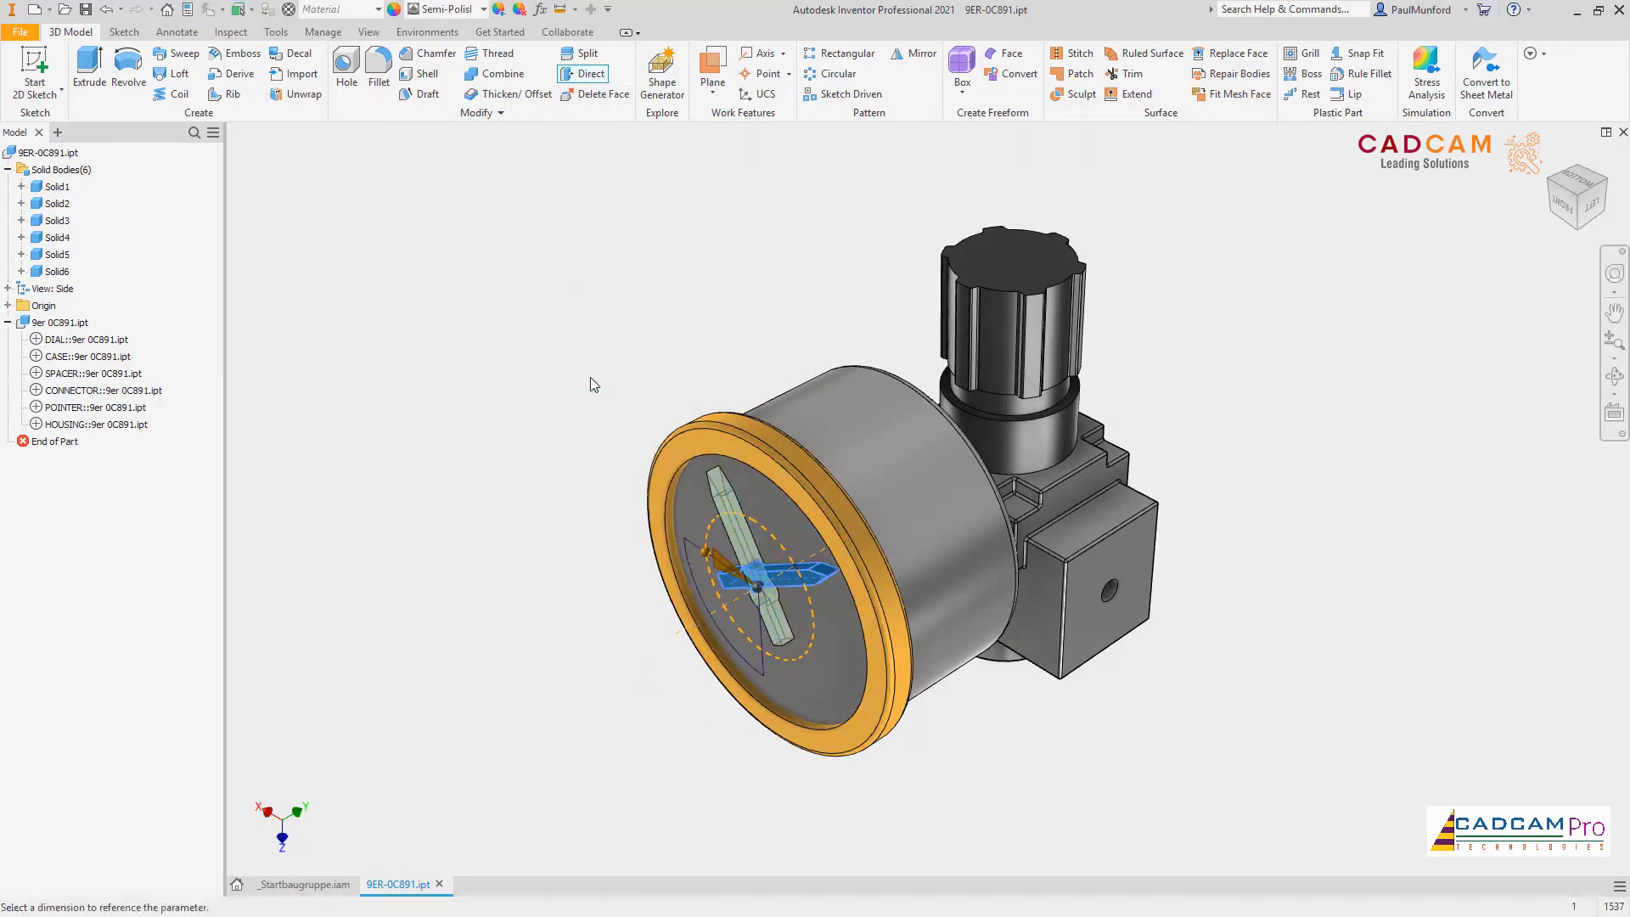
{"action": "left_click", "coordinate": [586, 377]}
{"action": "left_click", "coordinate": [611, 377]}
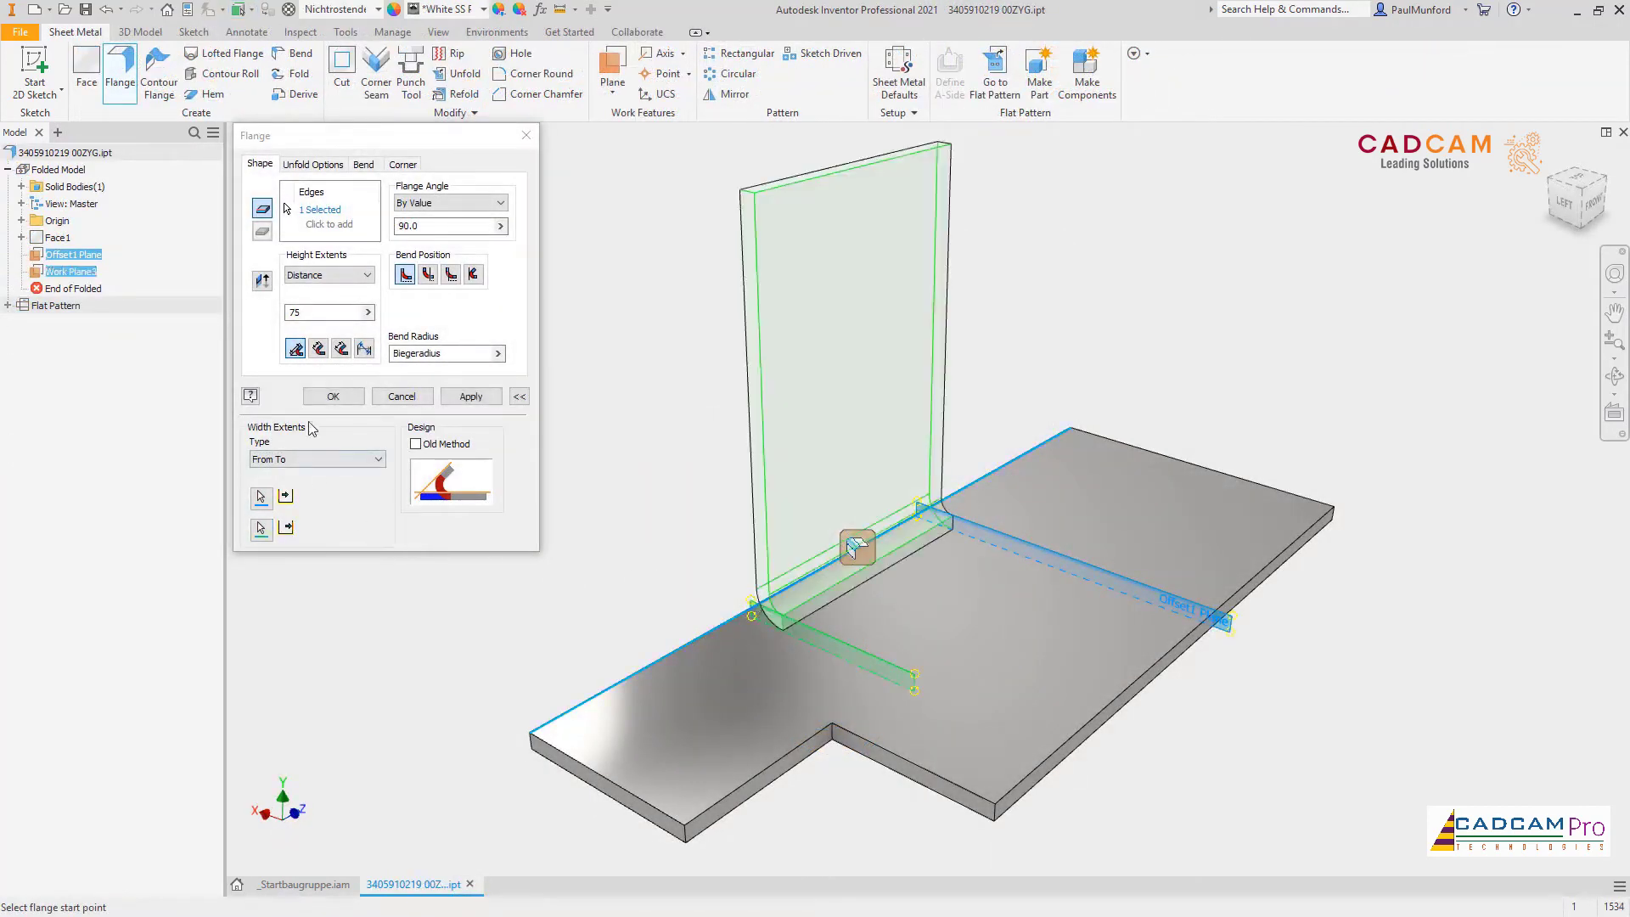
Step: Create the 75-high flange on the plate edge and show extended names in the model tree
{"action": "left_click", "coordinate": [315, 397]}
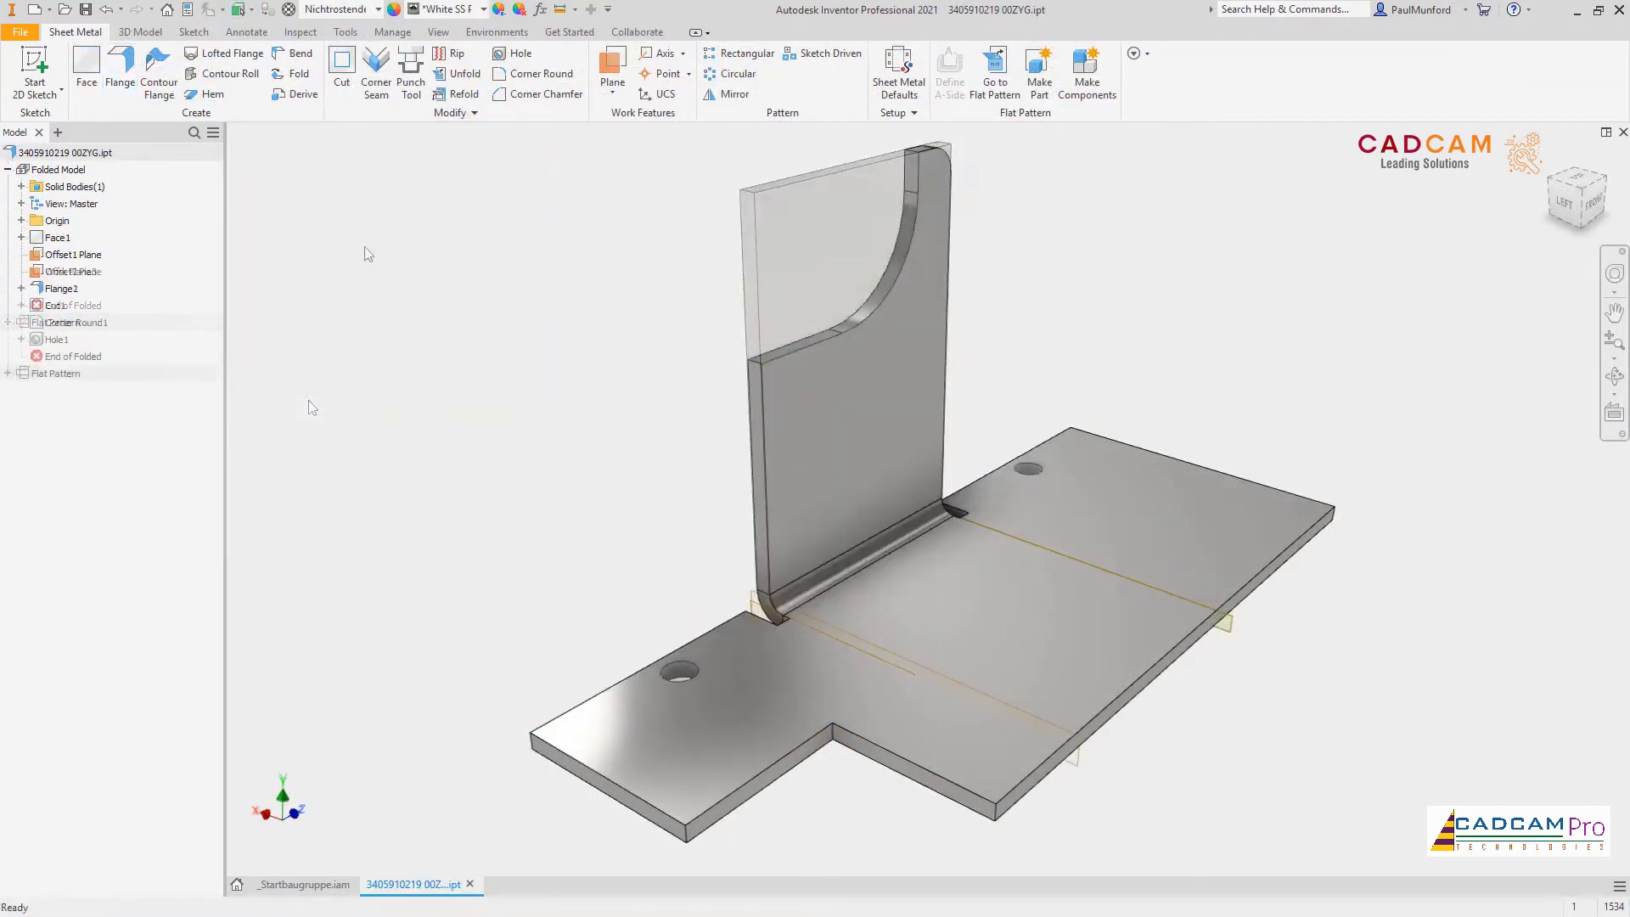
{"action": "left_click", "coordinate": [213, 132]}
{"action": "mouse_move", "coordinate": [246, 205]}
{"action": "left_click", "coordinate": [400, 288]}
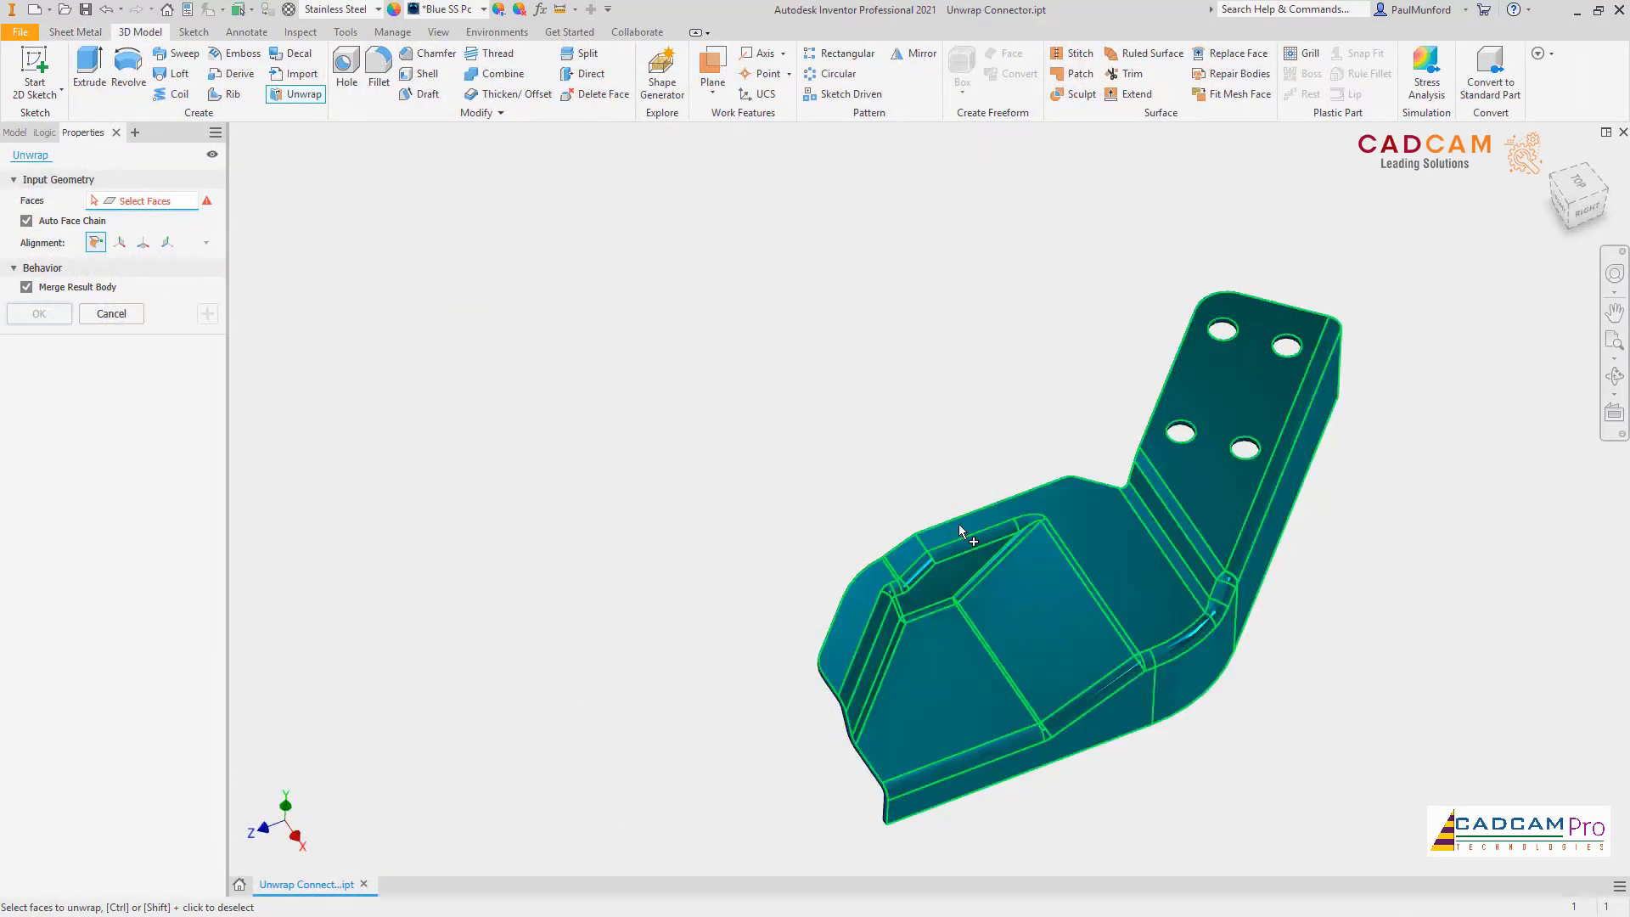
Step: Unwrap the connector faces flat, keeping two hole edges rigid
{"action": "left_click", "coordinate": [960, 525]}
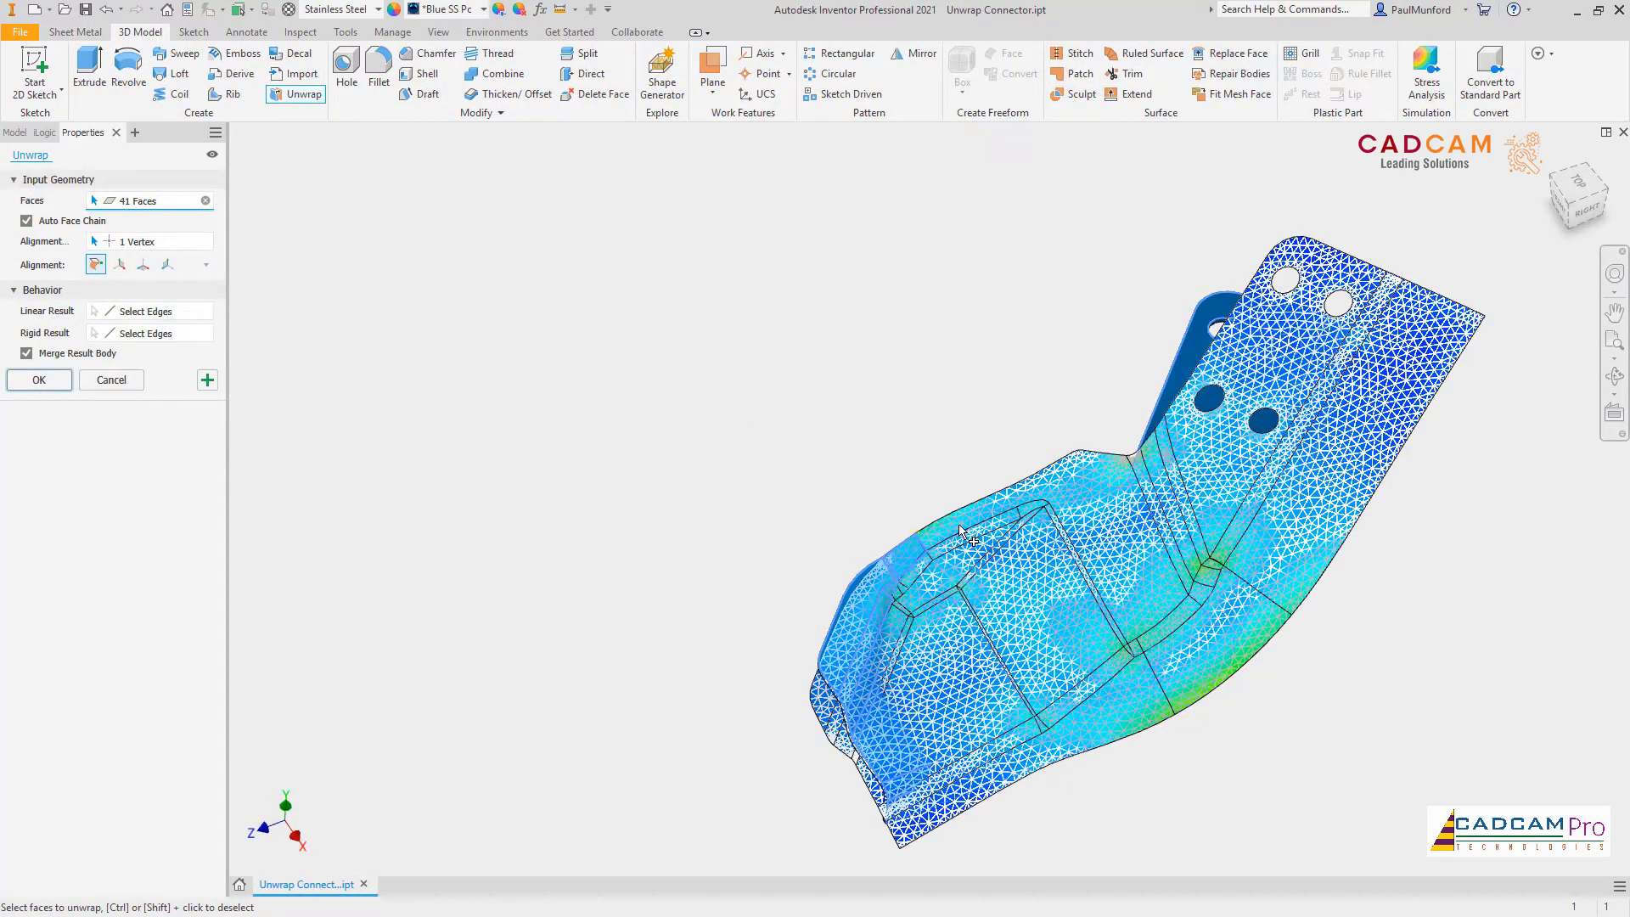
{"action": "left_click", "coordinate": [168, 265]}
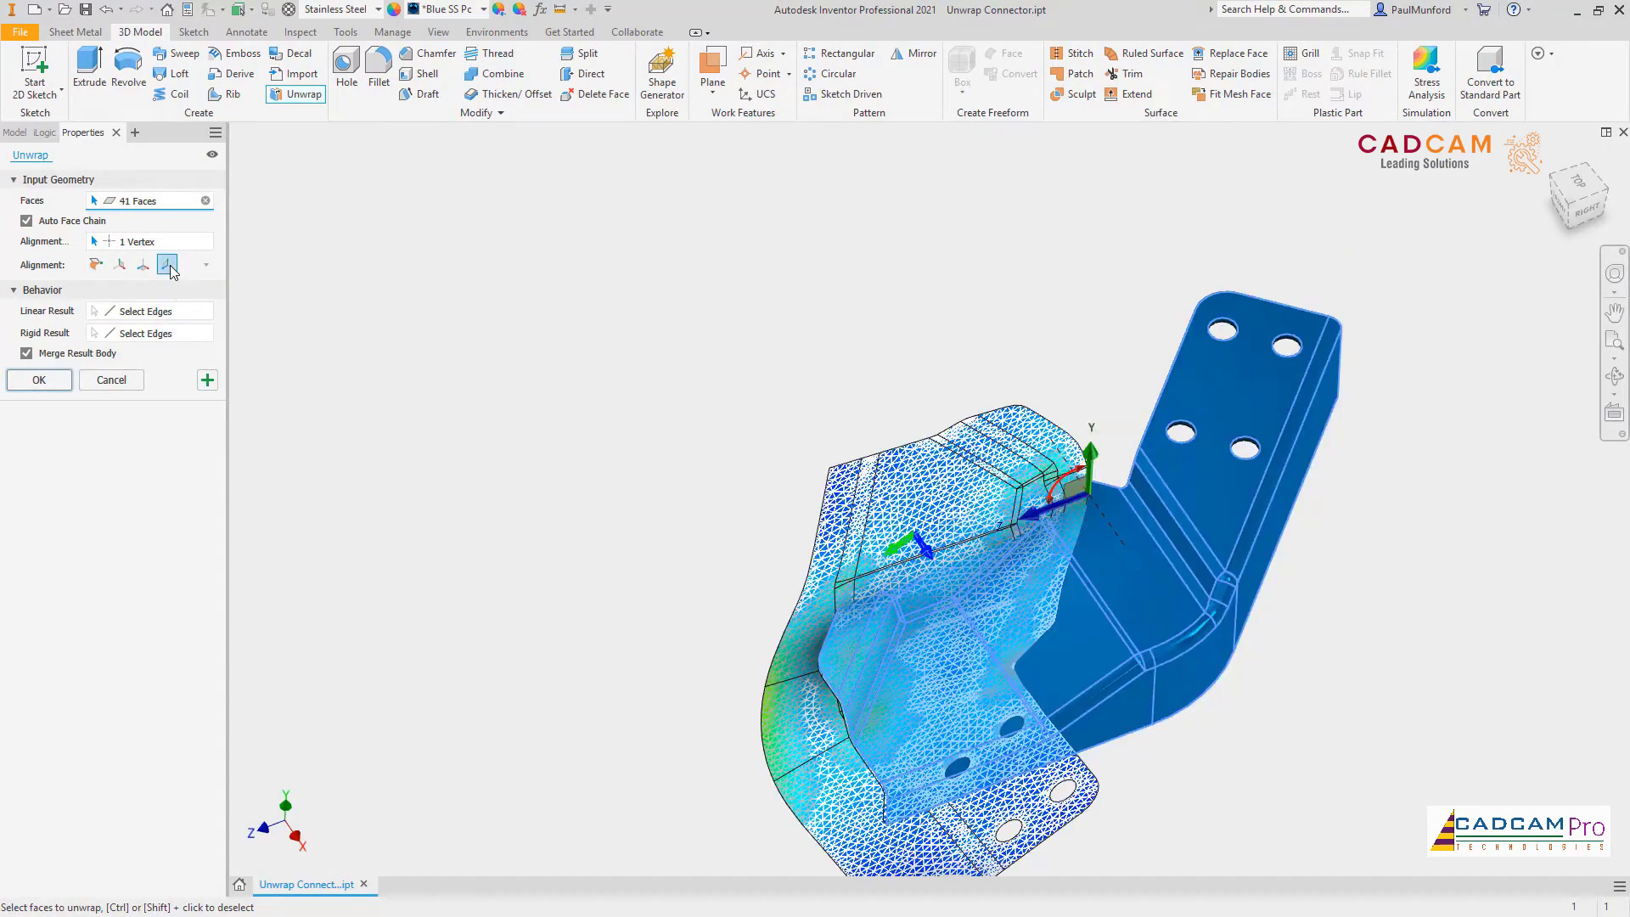
{"action": "left_click", "coordinate": [120, 264]}
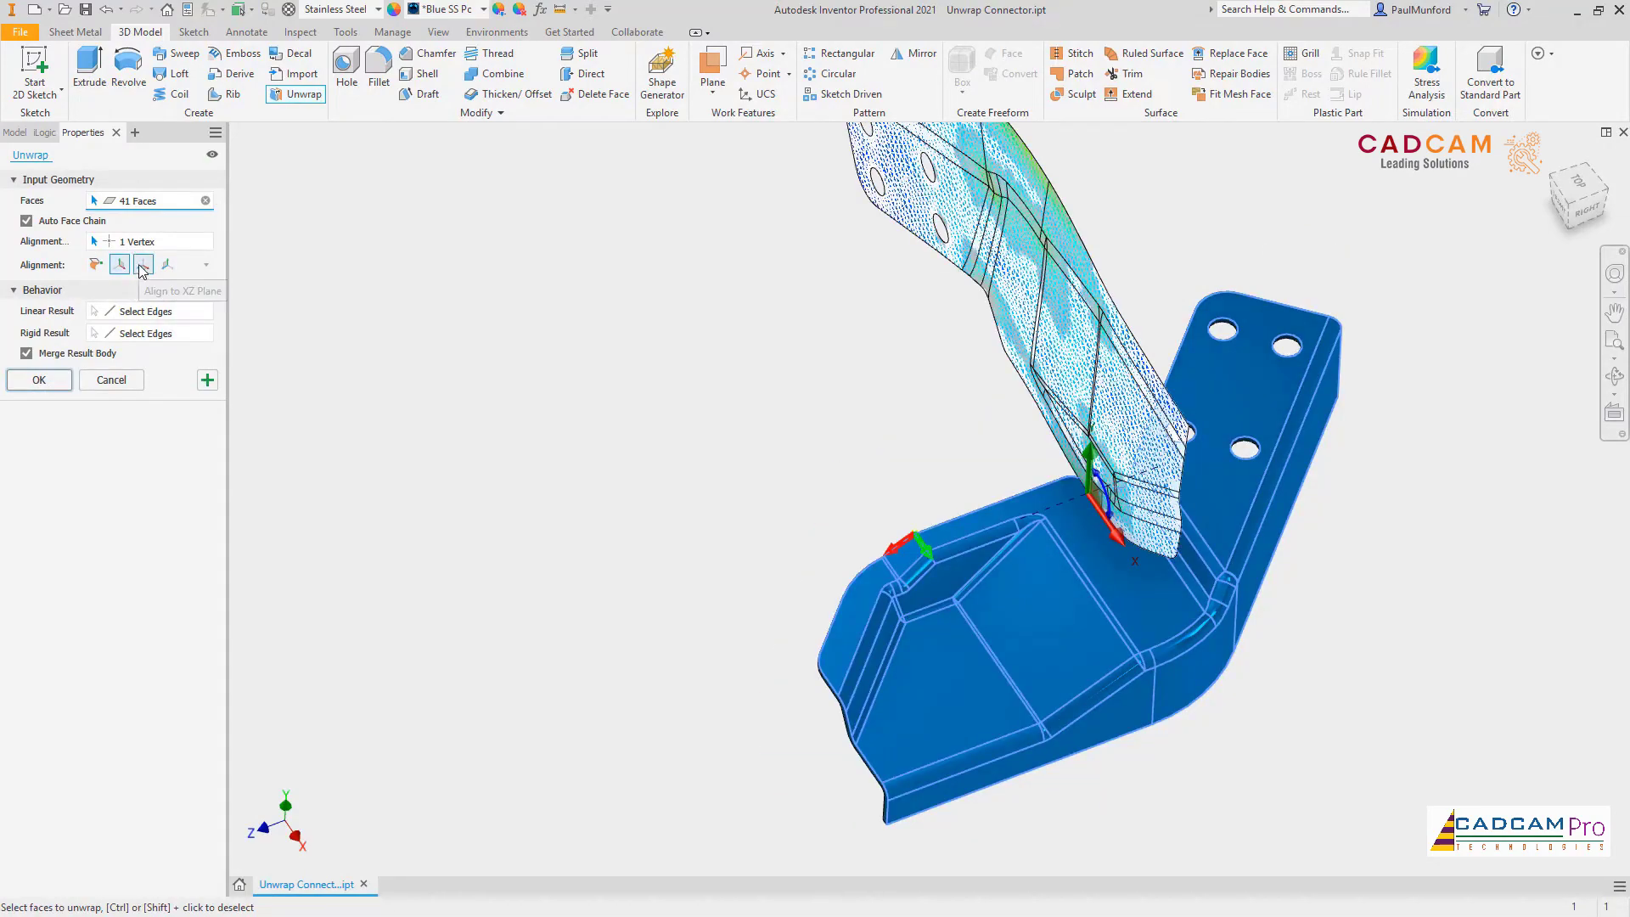
{"action": "left_click", "coordinate": [143, 264]}
{"action": "left_click_drag", "start_coordinate": [1001, 533], "coordinate": [588, 607]}
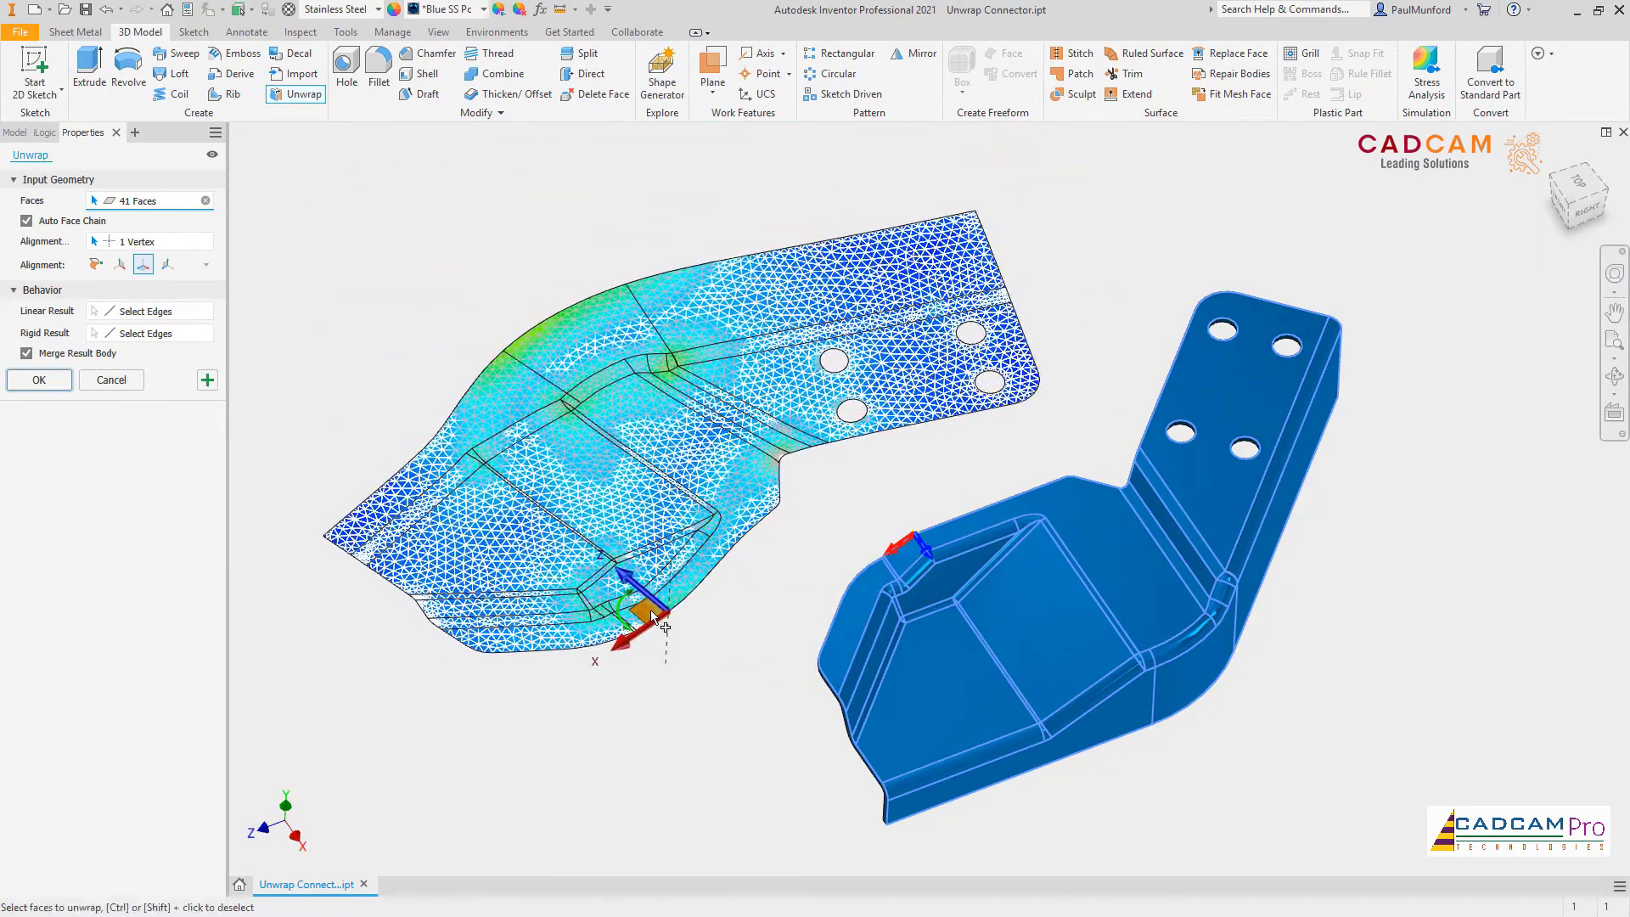
{"action": "left_click", "coordinate": [178, 338]}
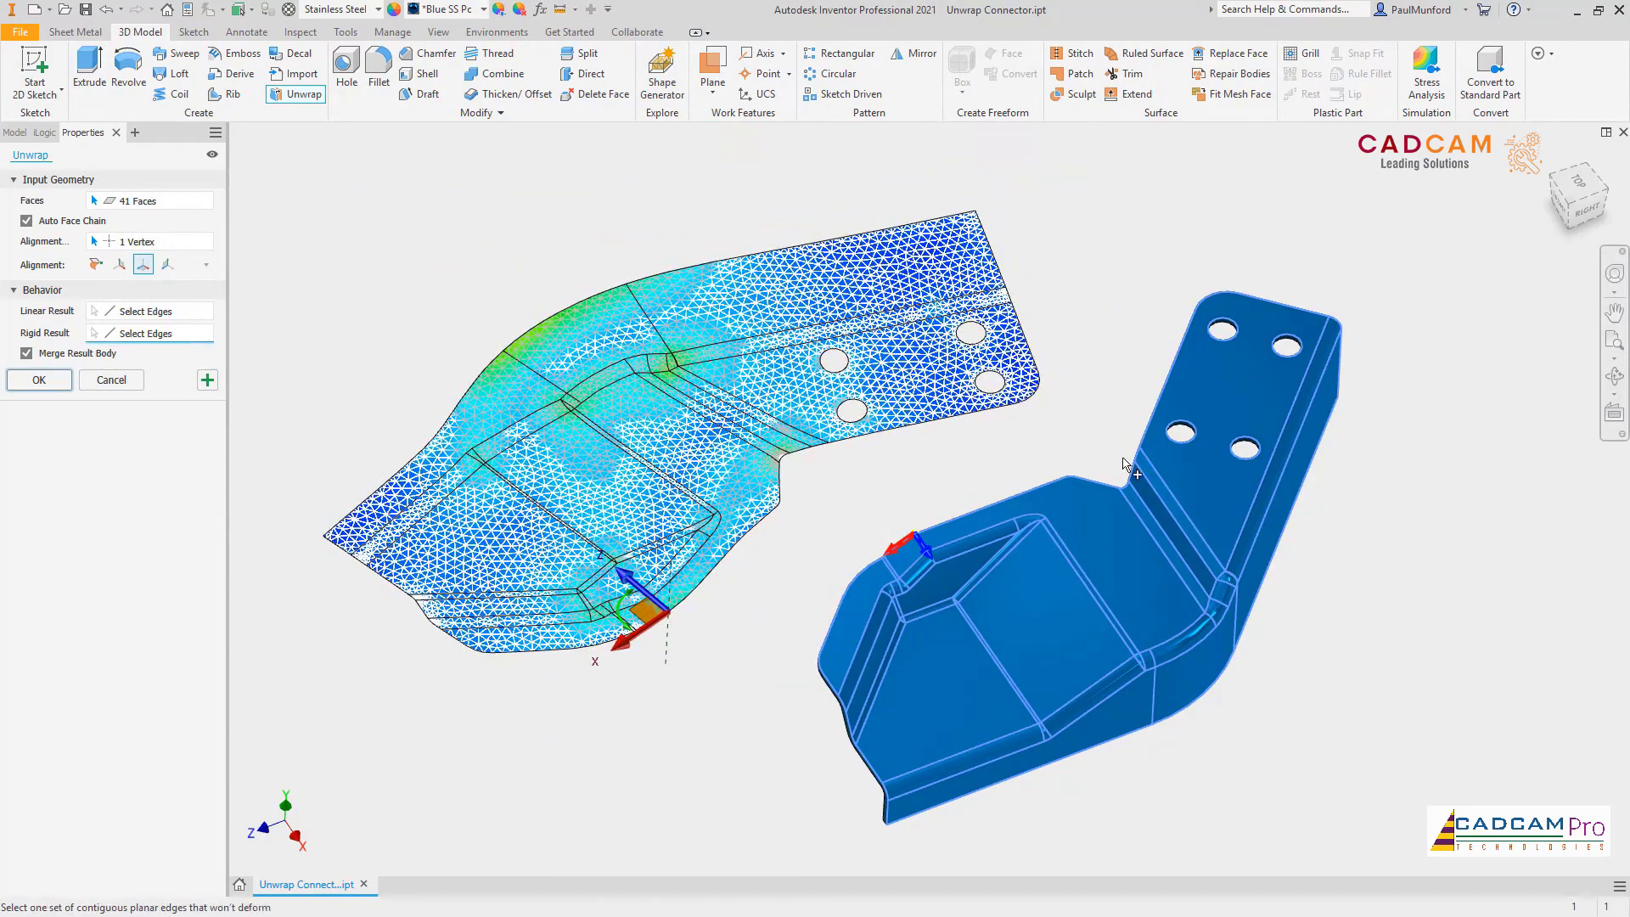
{"action": "left_click", "coordinate": [1176, 441]}
{"action": "left_click", "coordinate": [1239, 455]}
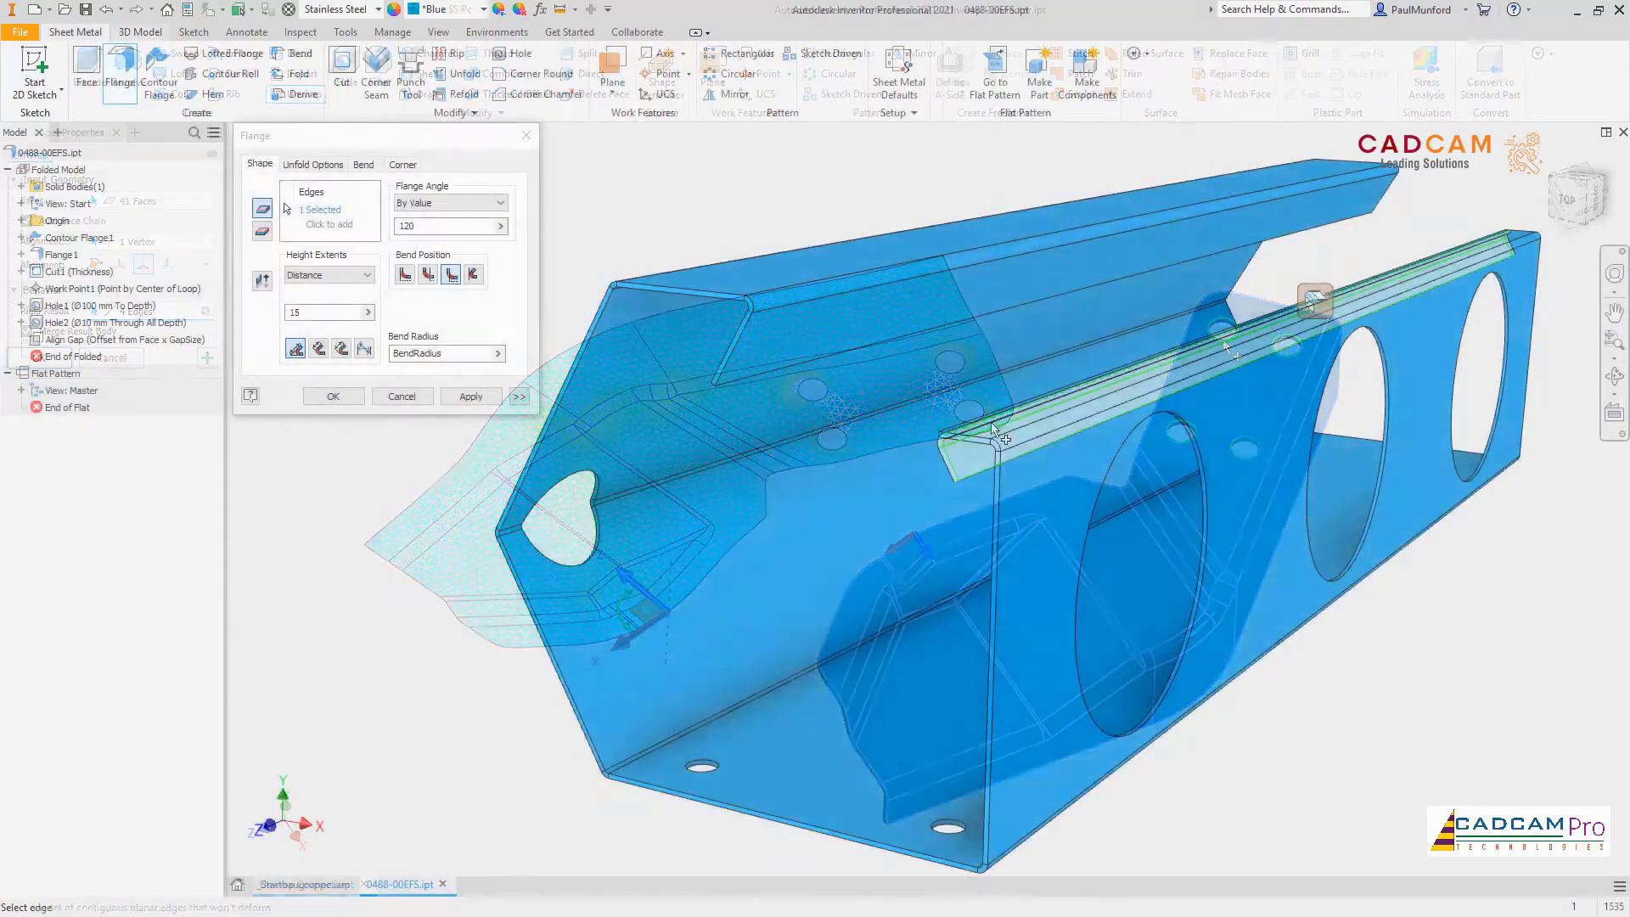
Step: Add Flange3 to the channel with its angle set by reference to the work plane
{"action": "left_click", "coordinate": [430, 204]}
{"action": "left_click", "coordinate": [425, 226]}
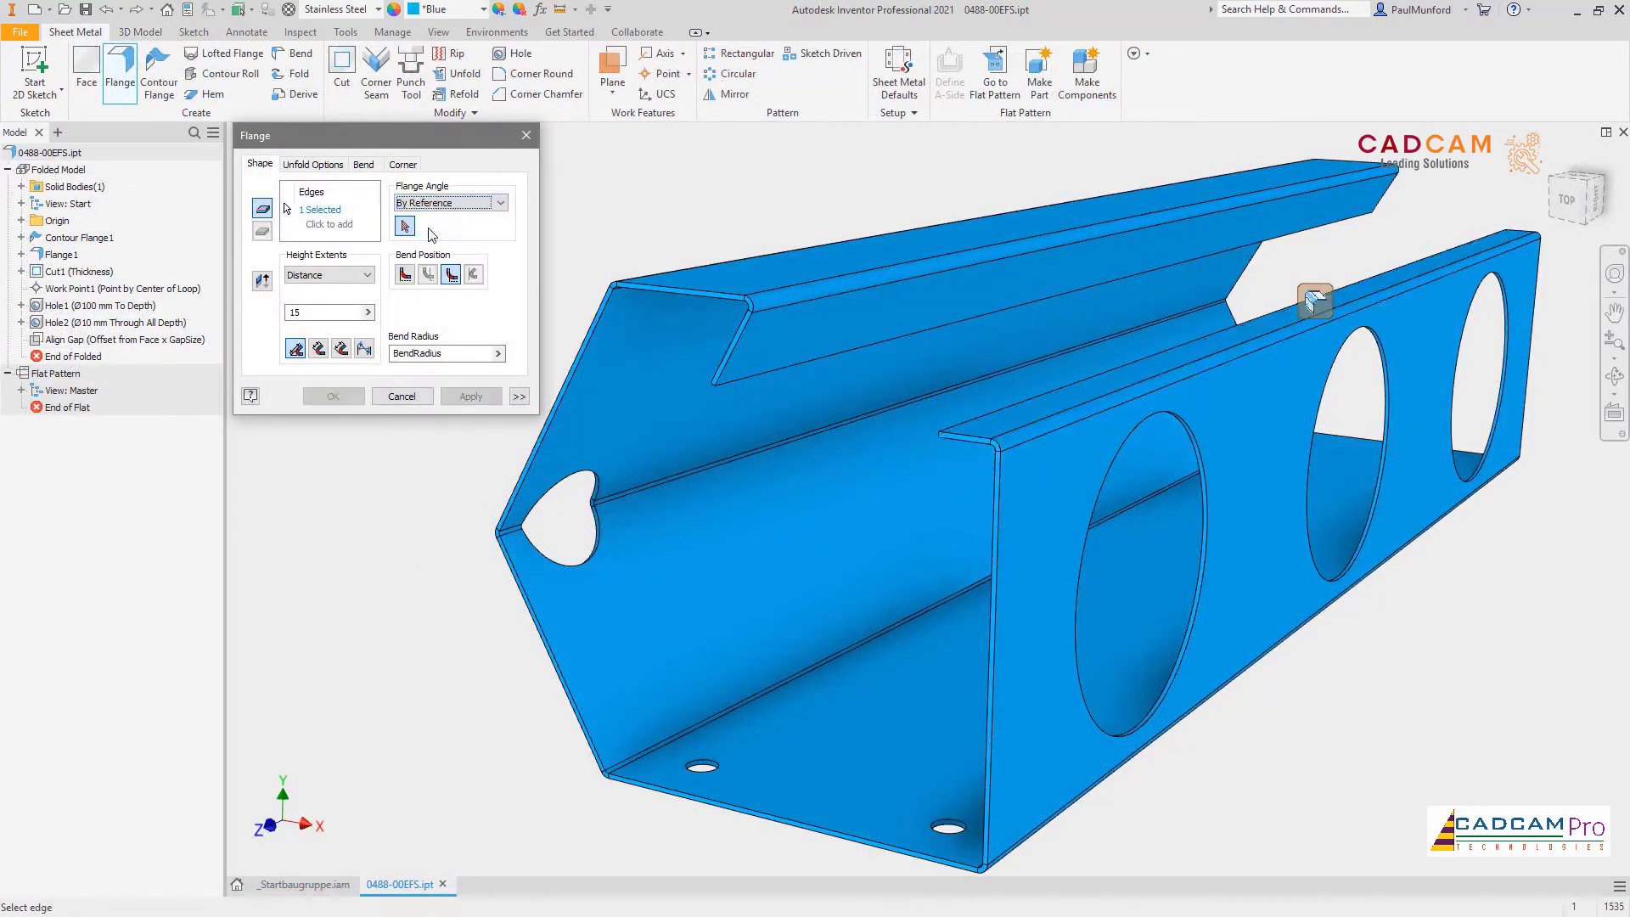
{"action": "left_click", "coordinate": [125, 340]}
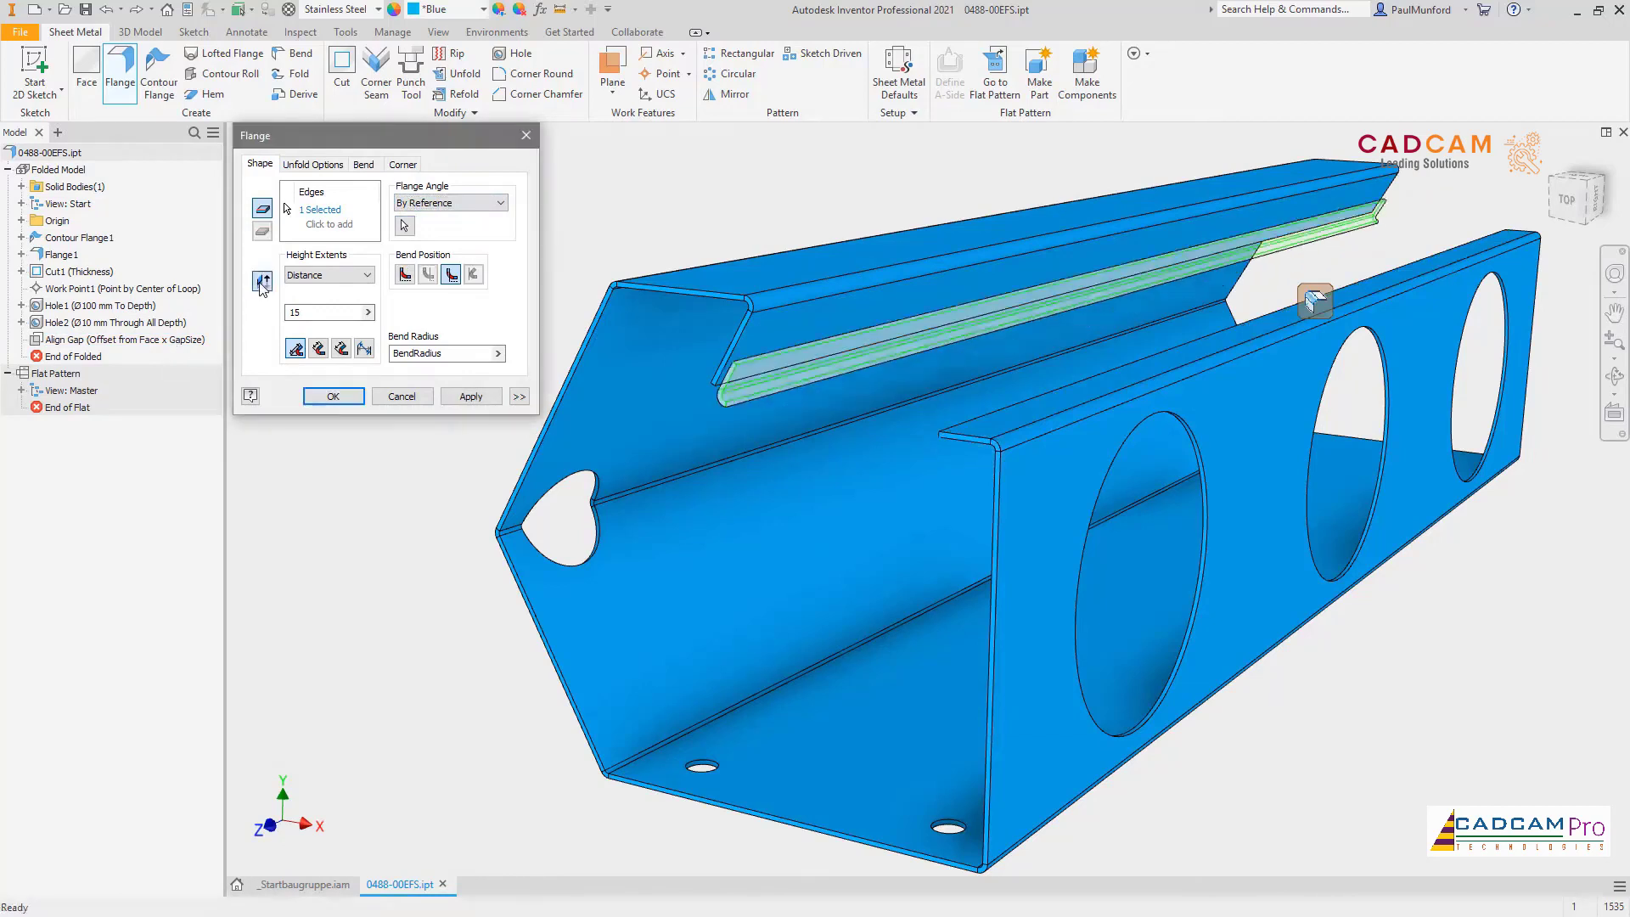
{"action": "left_click", "coordinate": [326, 399]}
Step: Change Flange1's flange angle to 75 degrees
{"action": "double_click", "coordinate": [61, 255]}
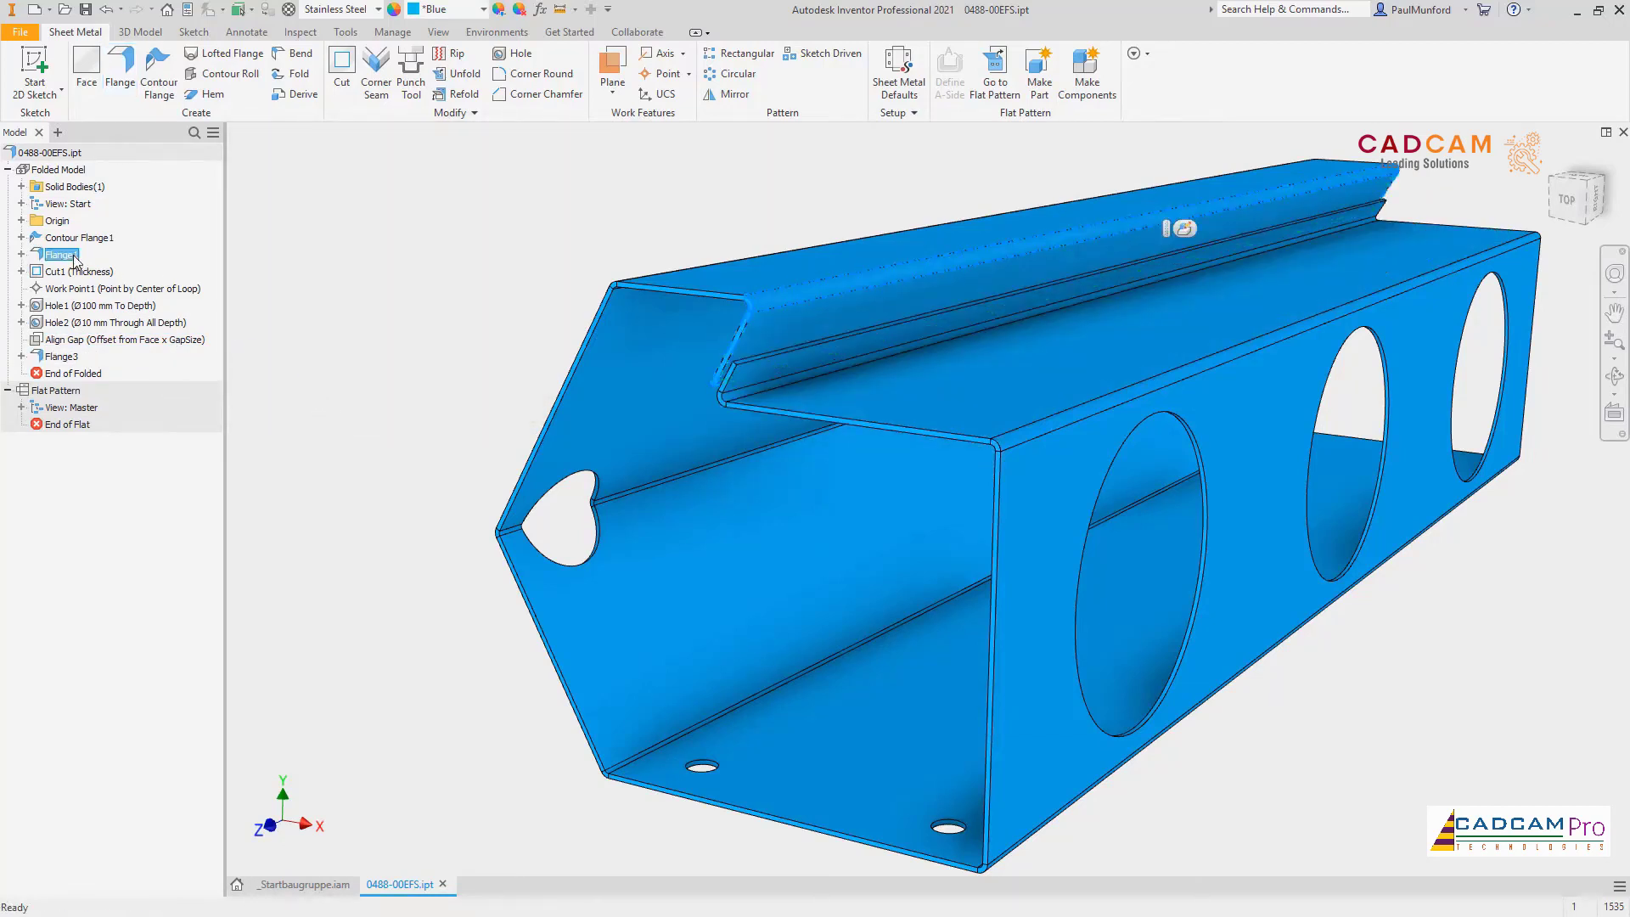
{"action": "left_click_drag", "start_coordinate": [439, 228], "coordinate": [396, 233]}
{"action": "type", "text": "75"}
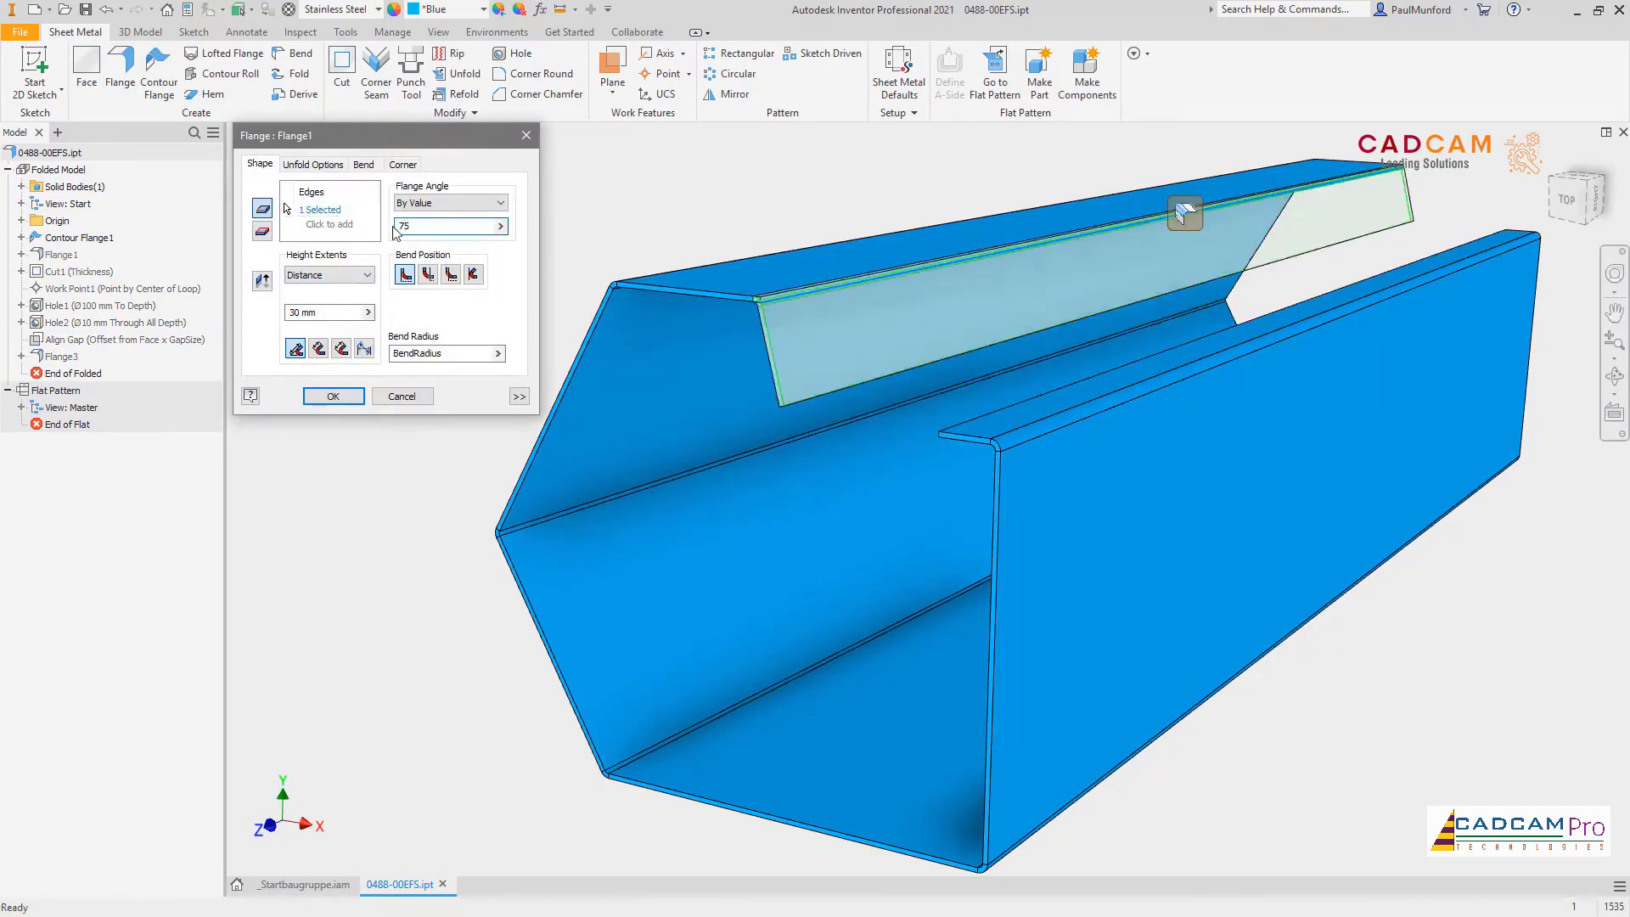
{"action": "left_click", "coordinate": [355, 398]}
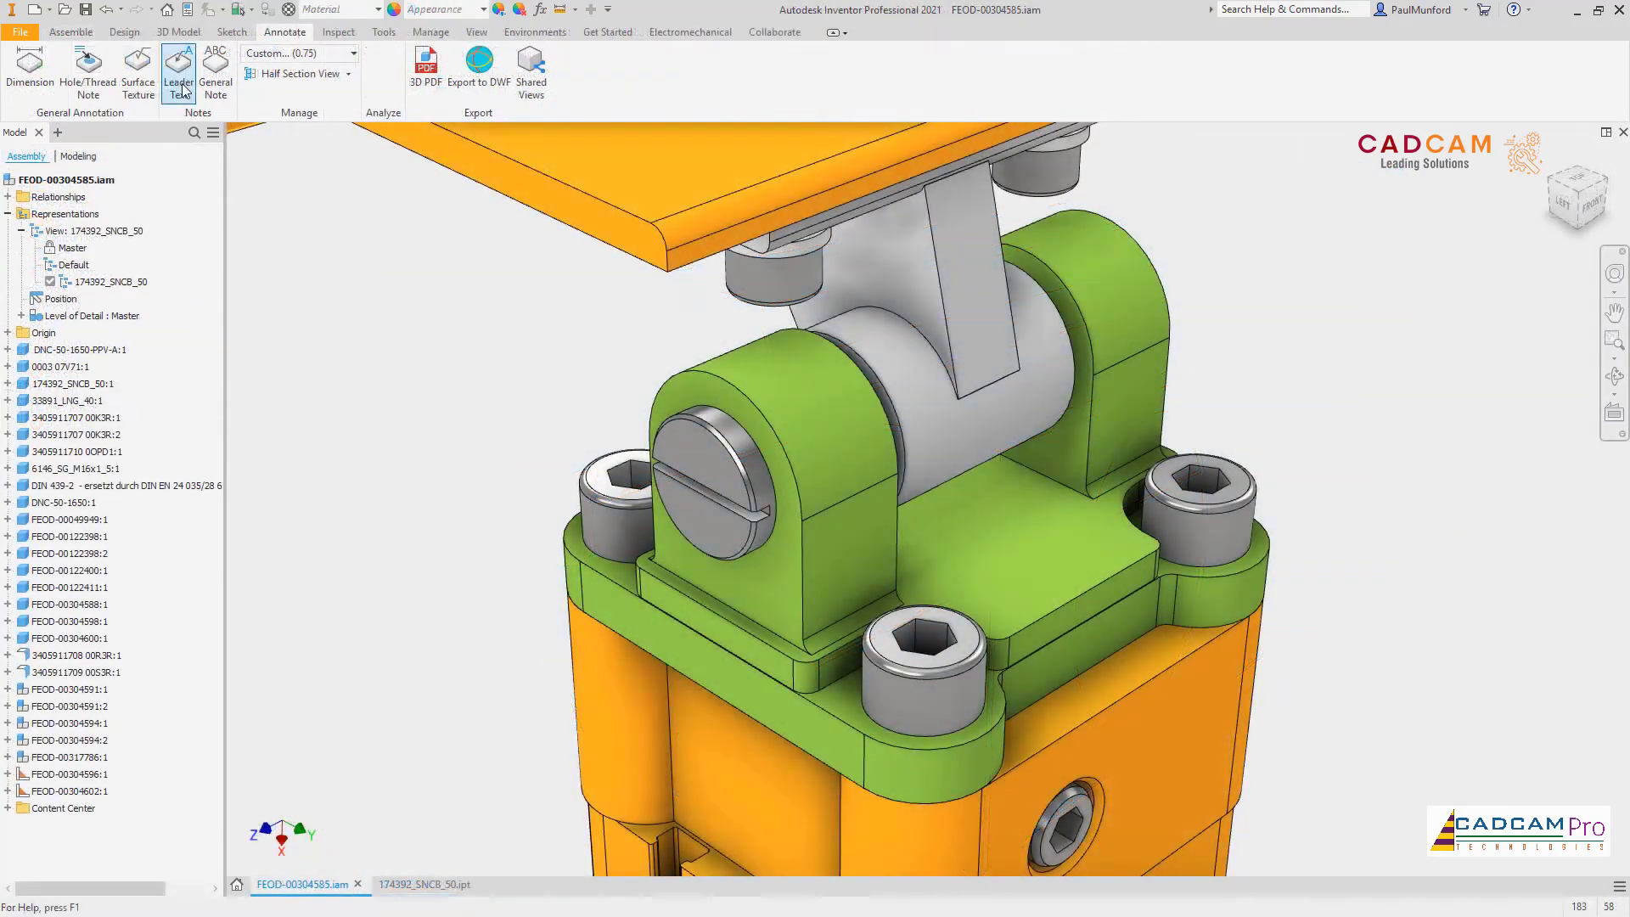
Step: Anchor a leader note on the green bracket and insert its PART NUMBER property
{"action": "left_click", "coordinate": [180, 89]}
{"action": "left_click", "coordinate": [752, 348]}
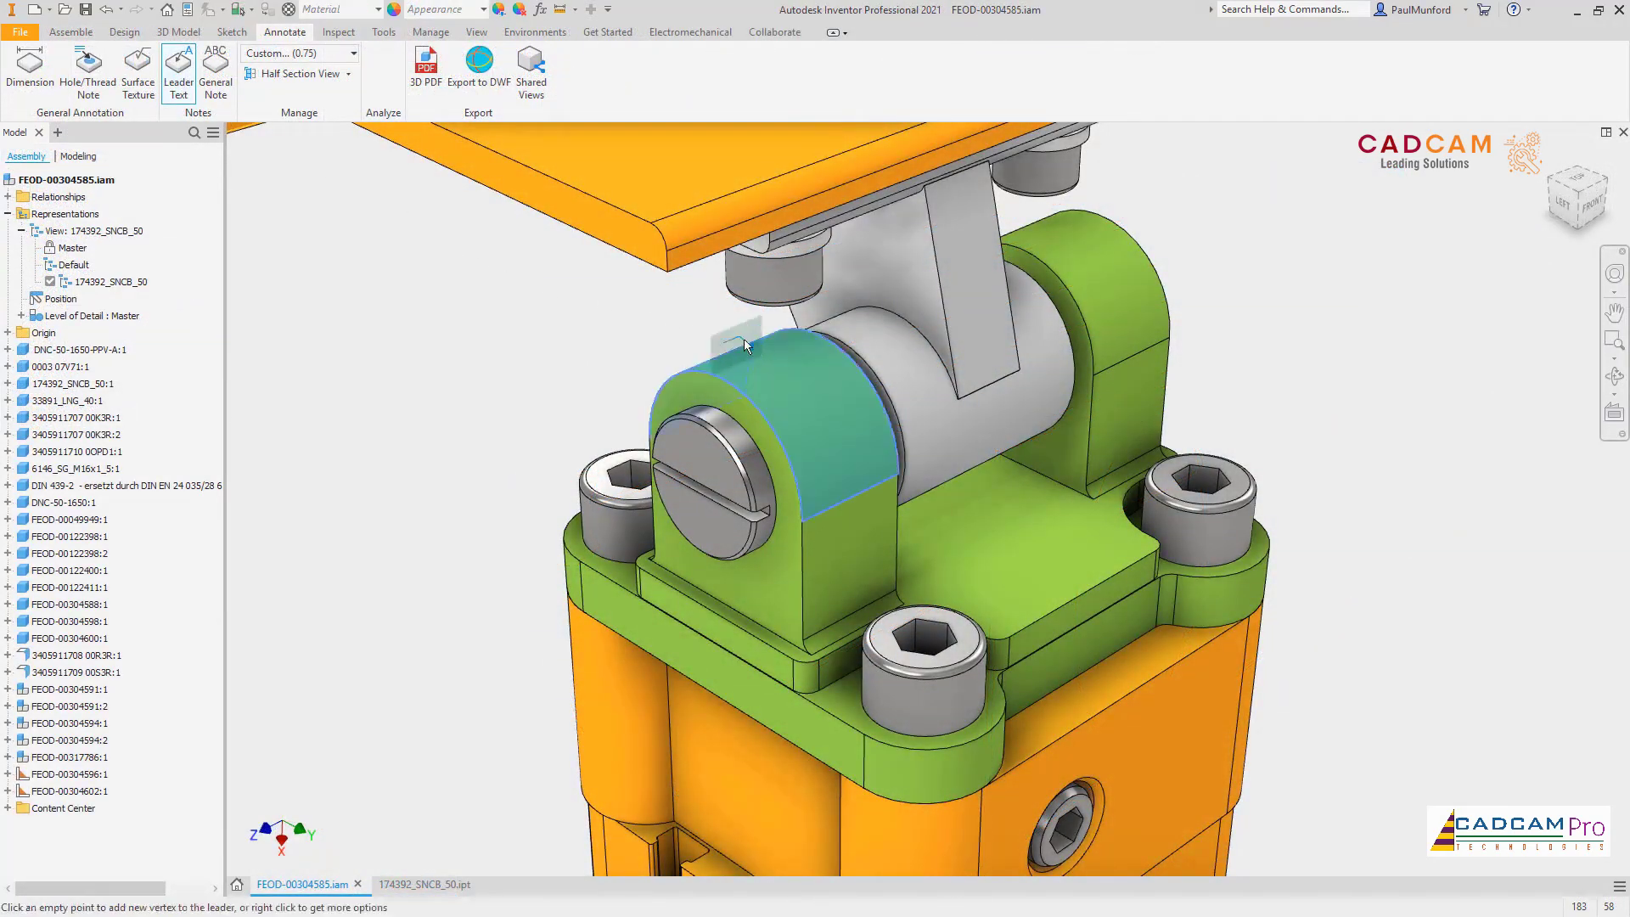
{"action": "double_click", "coordinate": [690, 340]}
{"action": "left_click", "coordinate": [691, 339]}
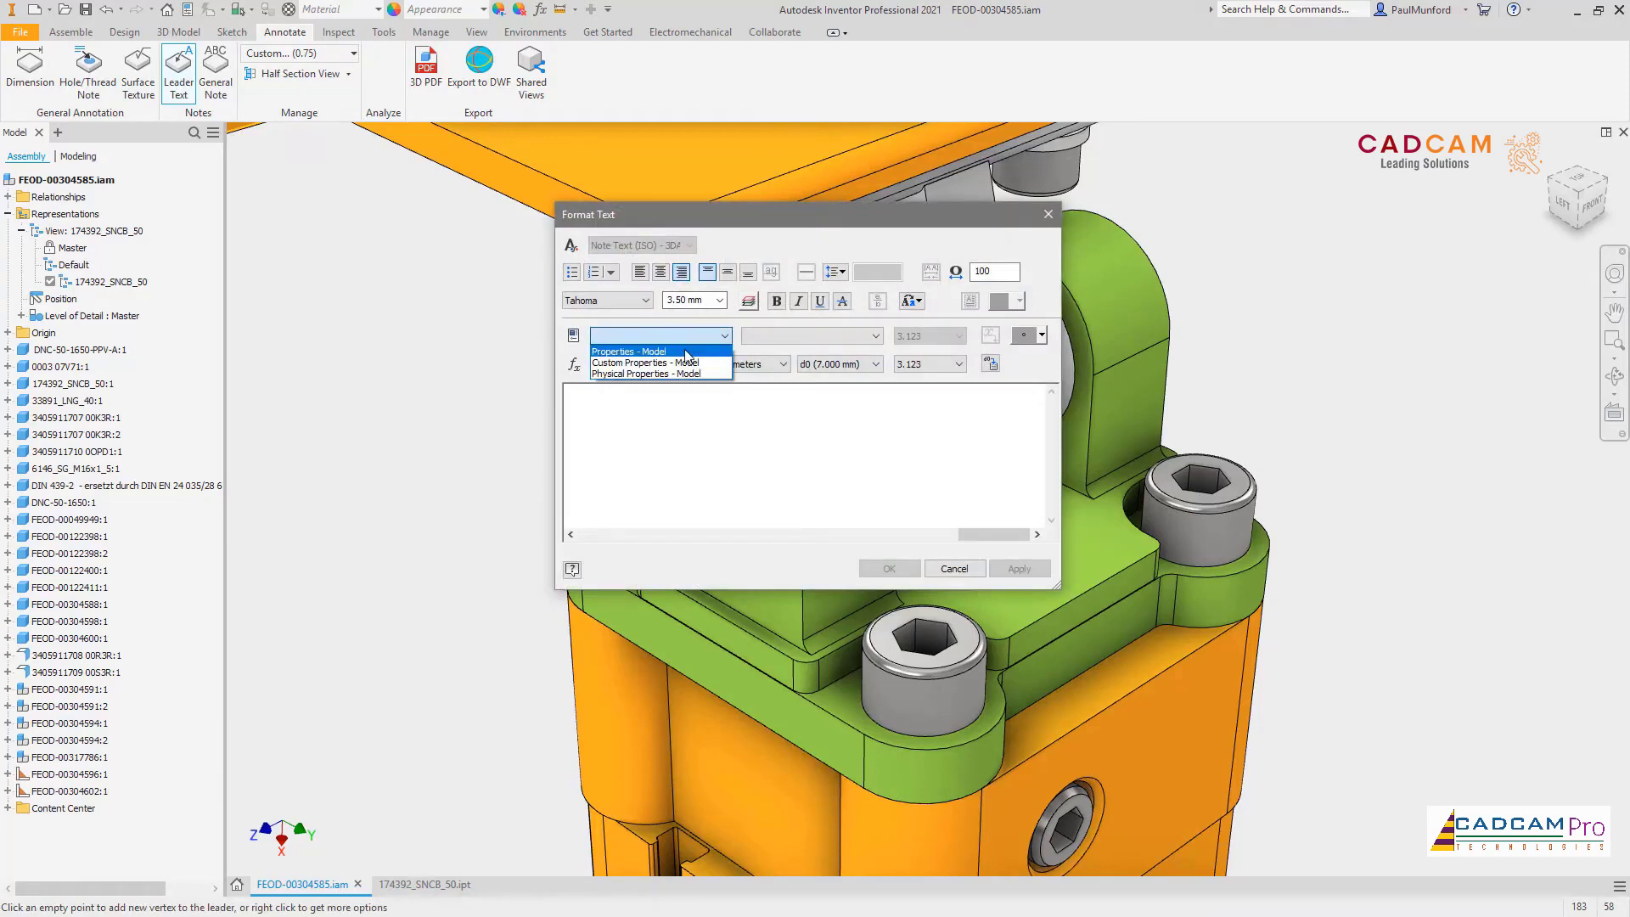
{"action": "left_click", "coordinate": [663, 352]}
{"action": "left_click", "coordinate": [803, 336]}
{"action": "left_click", "coordinate": [773, 617]}
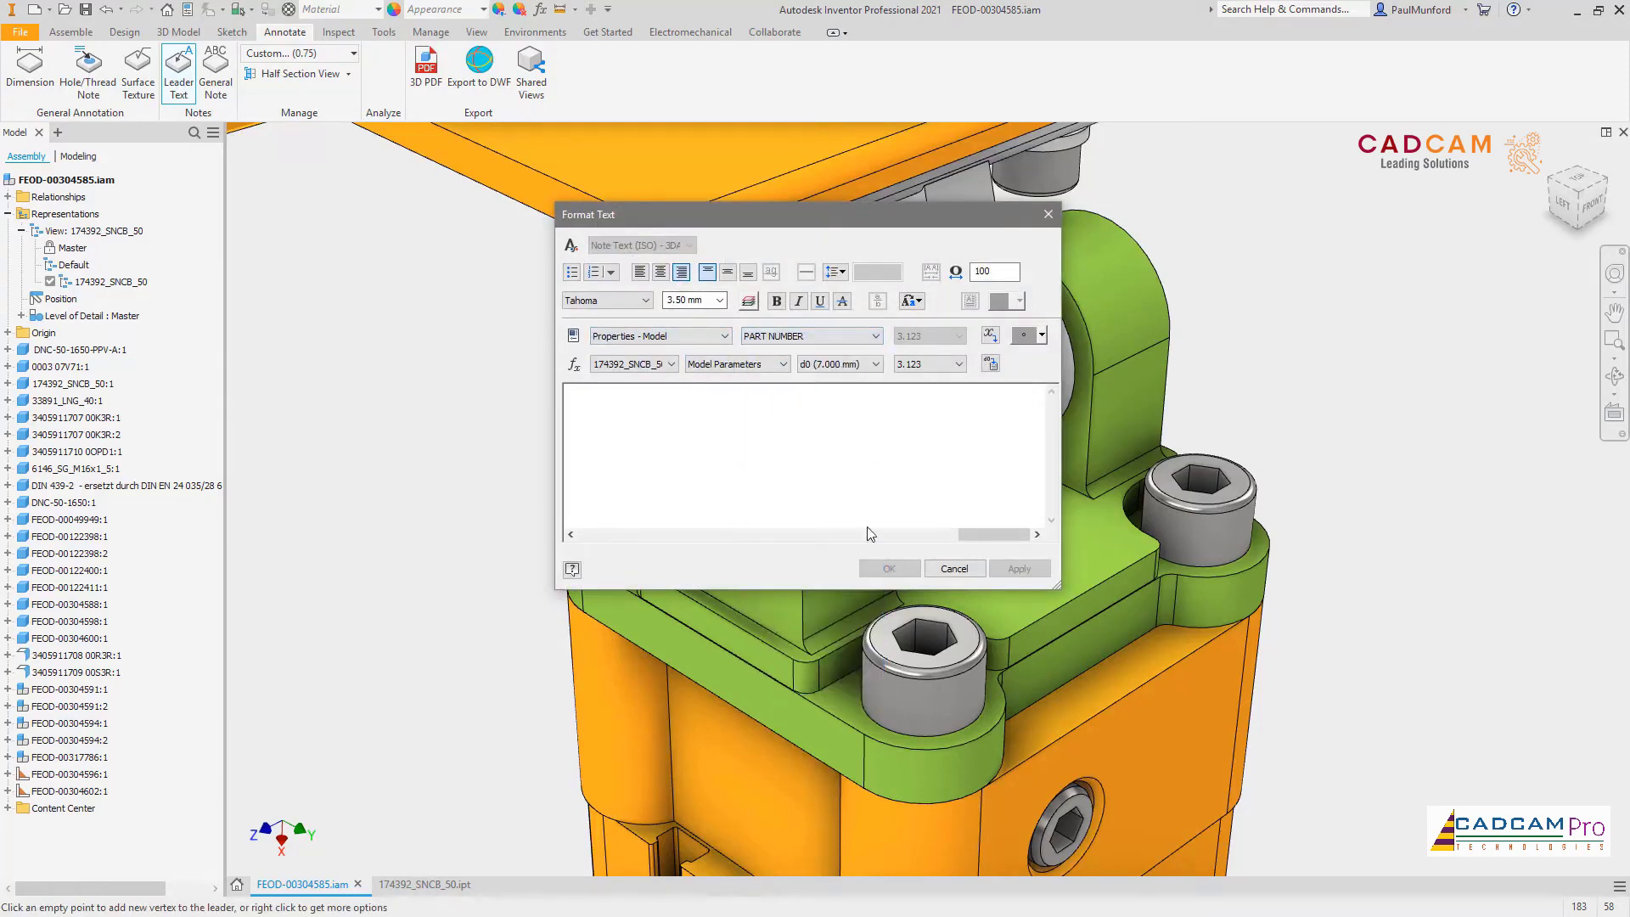
{"action": "left_click", "coordinate": [990, 337]}
Step: Add the custom DESIGNATION property to the note and confirm the text
{"action": "left_click", "coordinate": [690, 337]}
{"action": "left_click", "coordinate": [662, 361]}
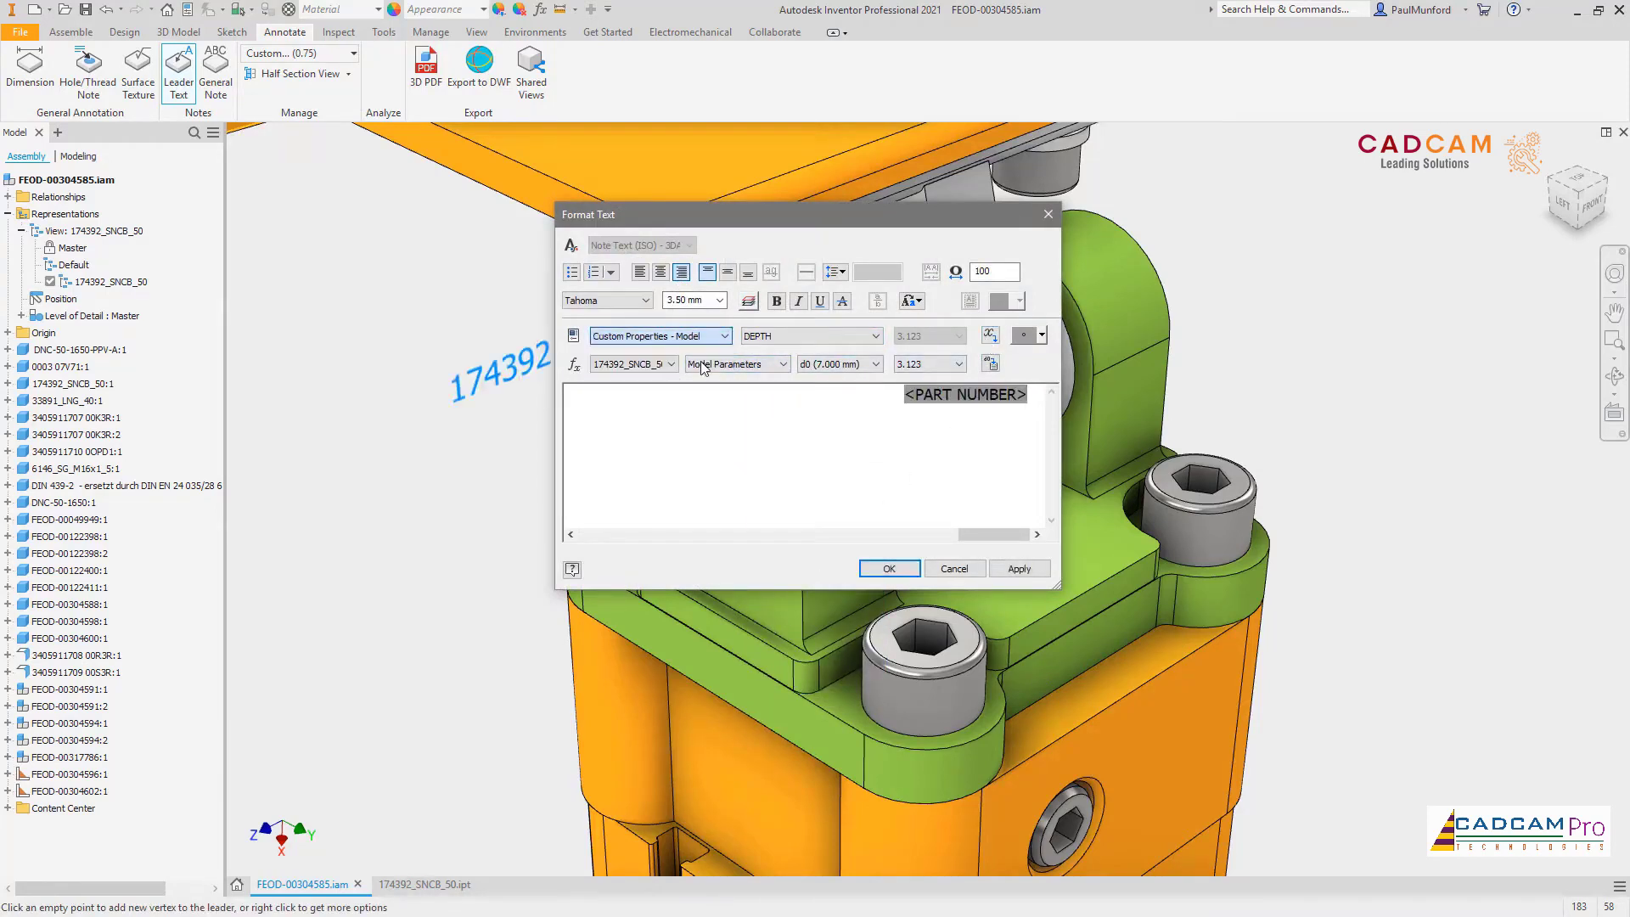
{"action": "left_click", "coordinate": [792, 338]}
{"action": "left_click", "coordinate": [773, 363]}
{"action": "left_click", "coordinate": [990, 336]}
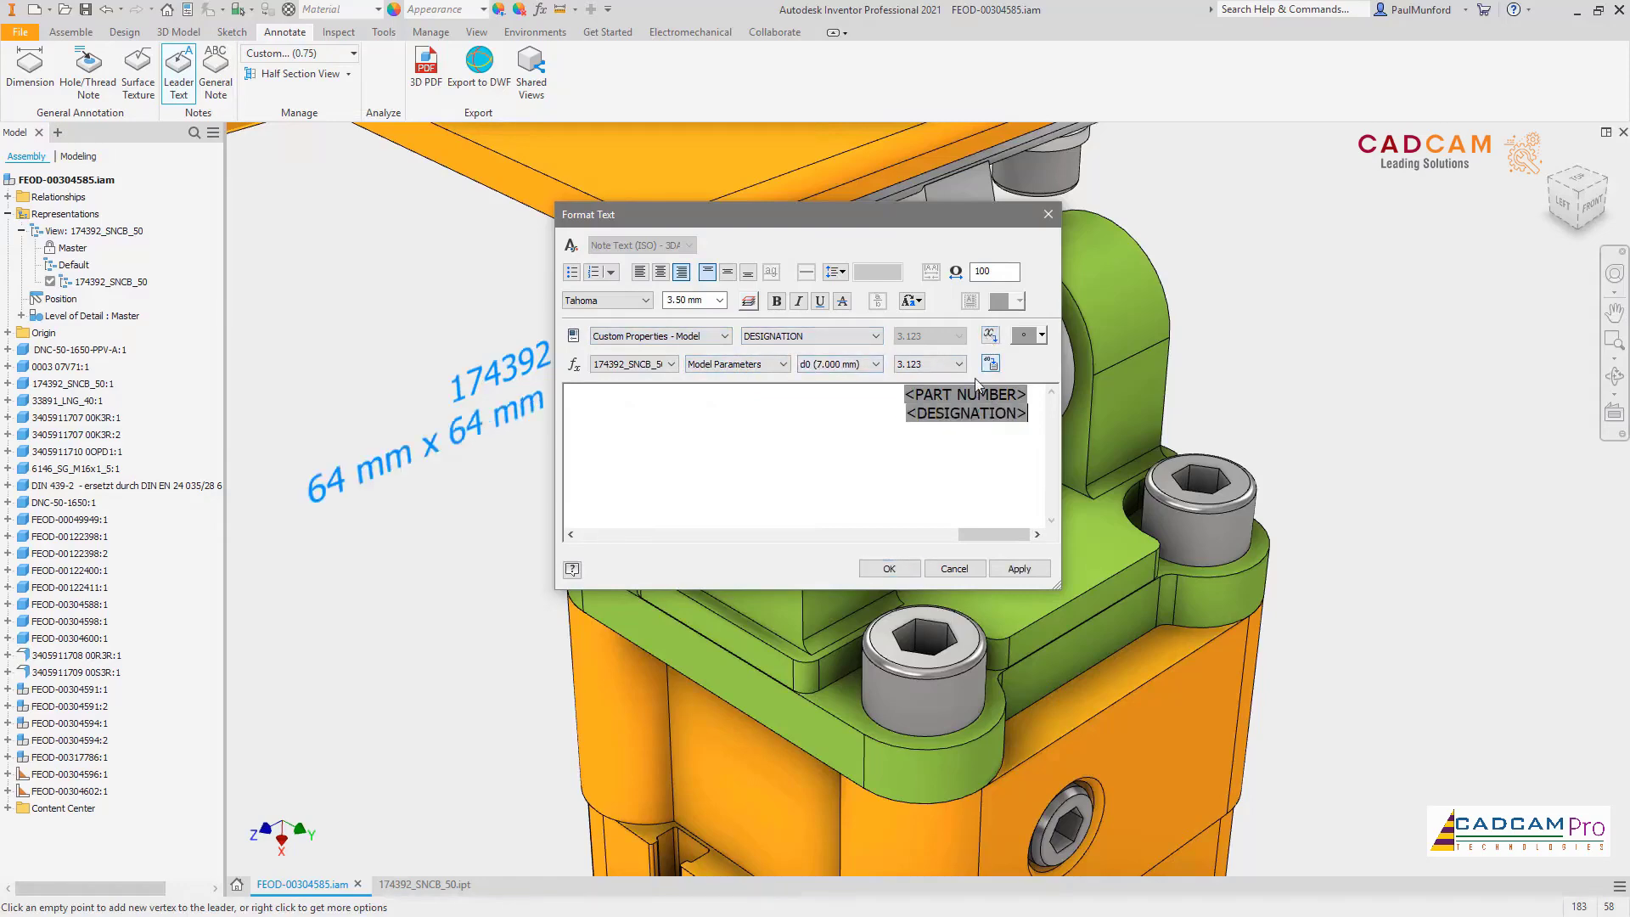
{"action": "left_click", "coordinate": [904, 571]}
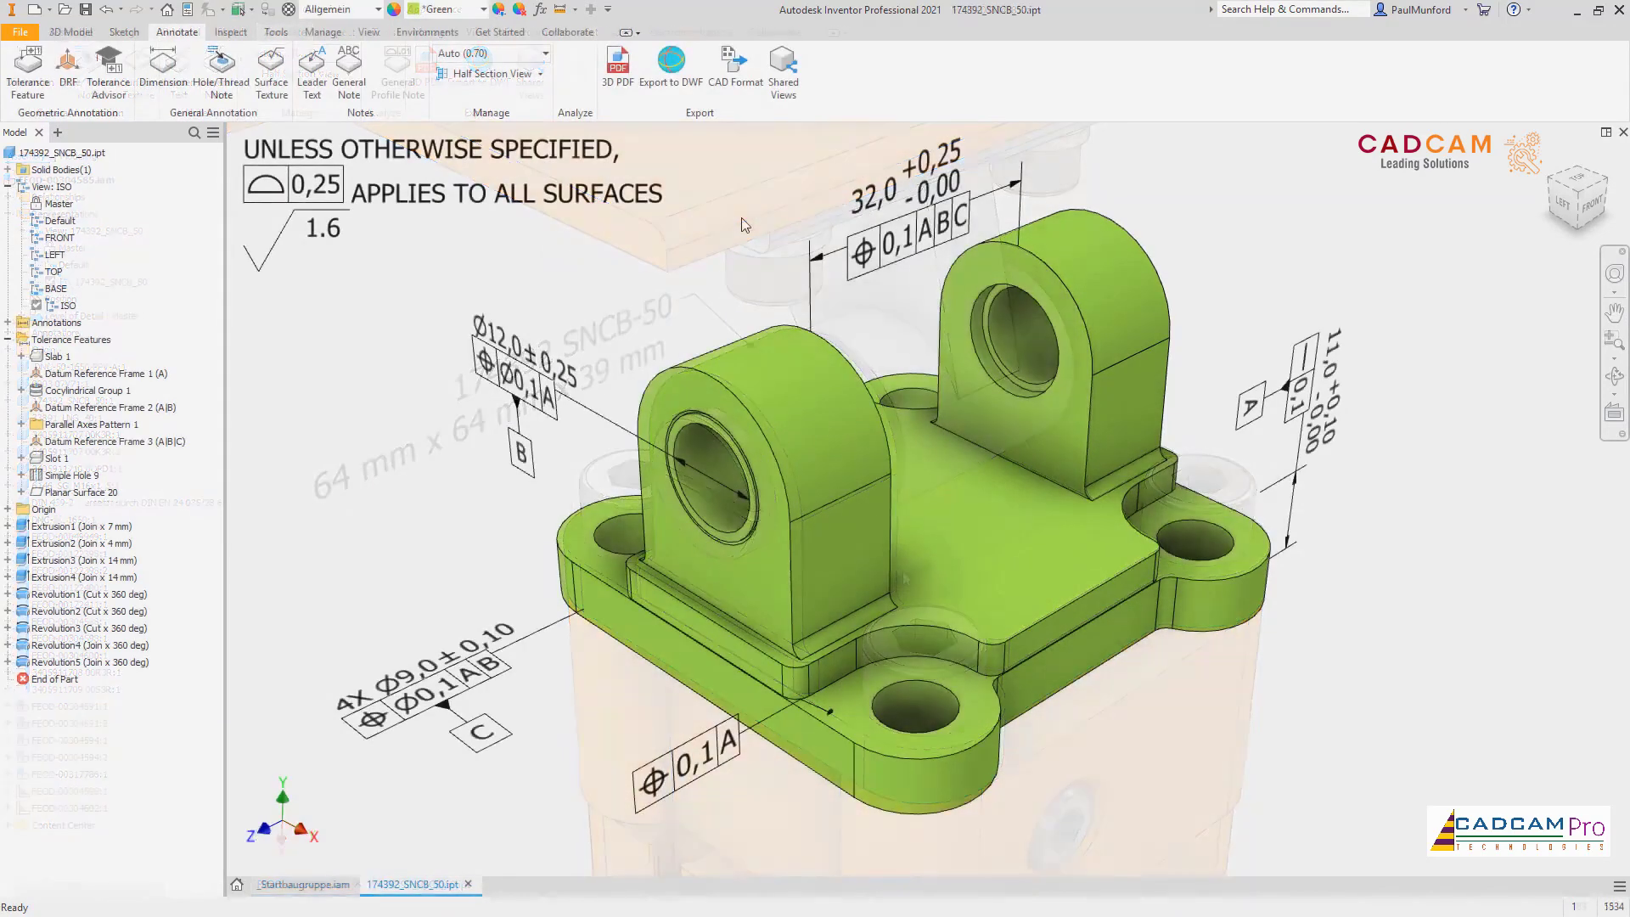
Step: Save the part as a JT version 10.5 file including its product manufacturing information
{"action": "left_click", "coordinate": [723, 95]}
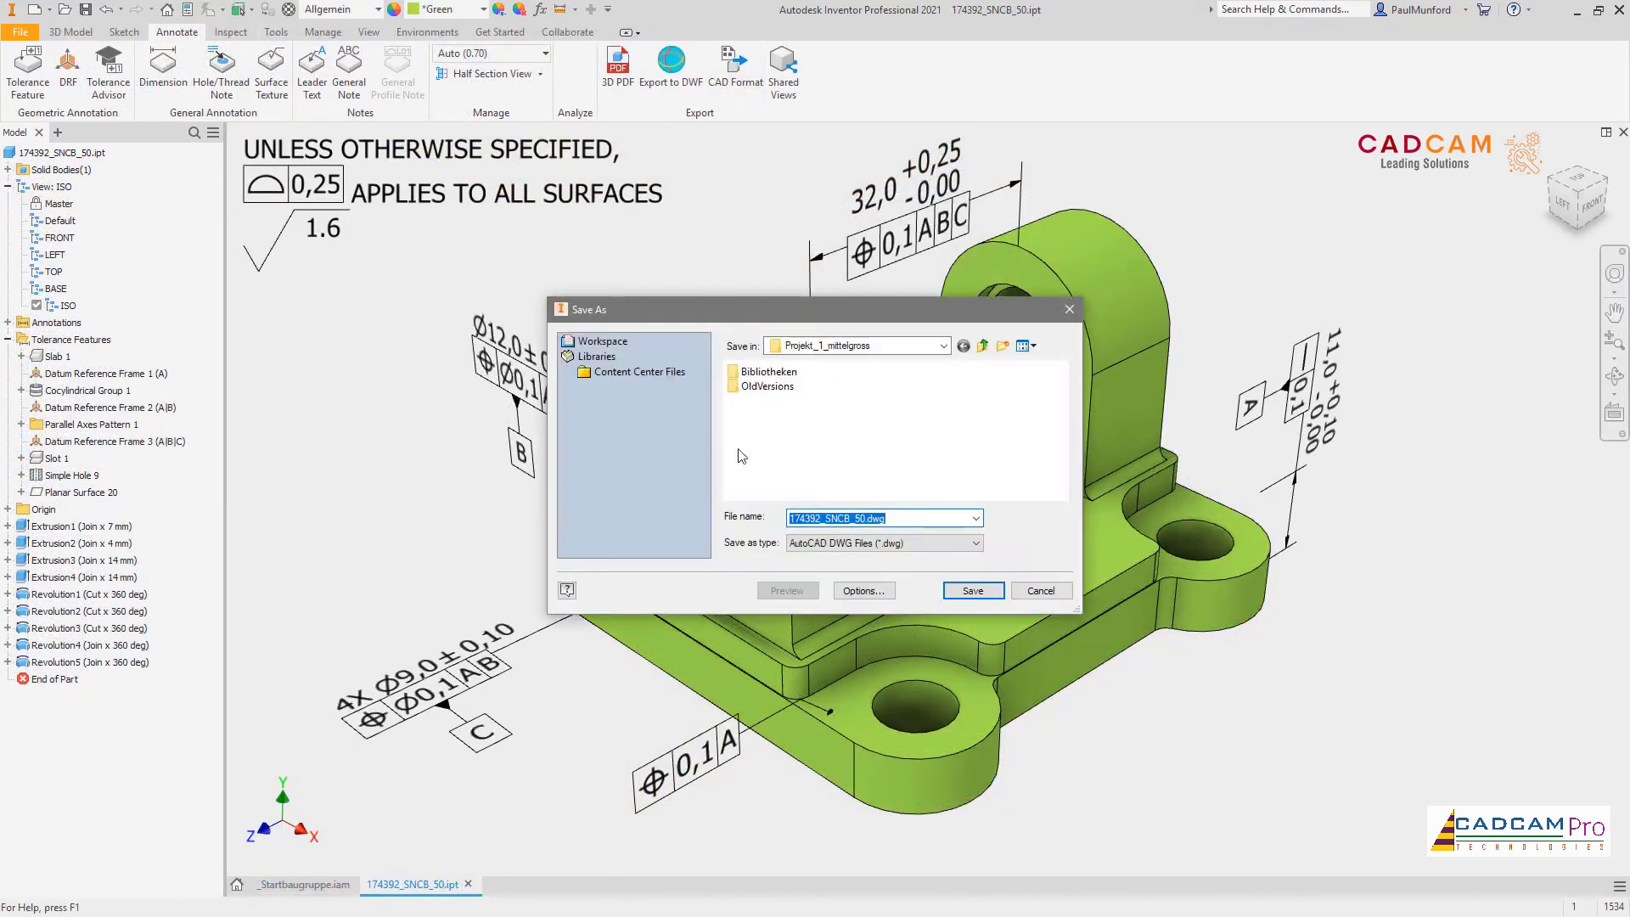
{"action": "left_click", "coordinate": [795, 546]}
{"action": "left_click", "coordinate": [804, 588]}
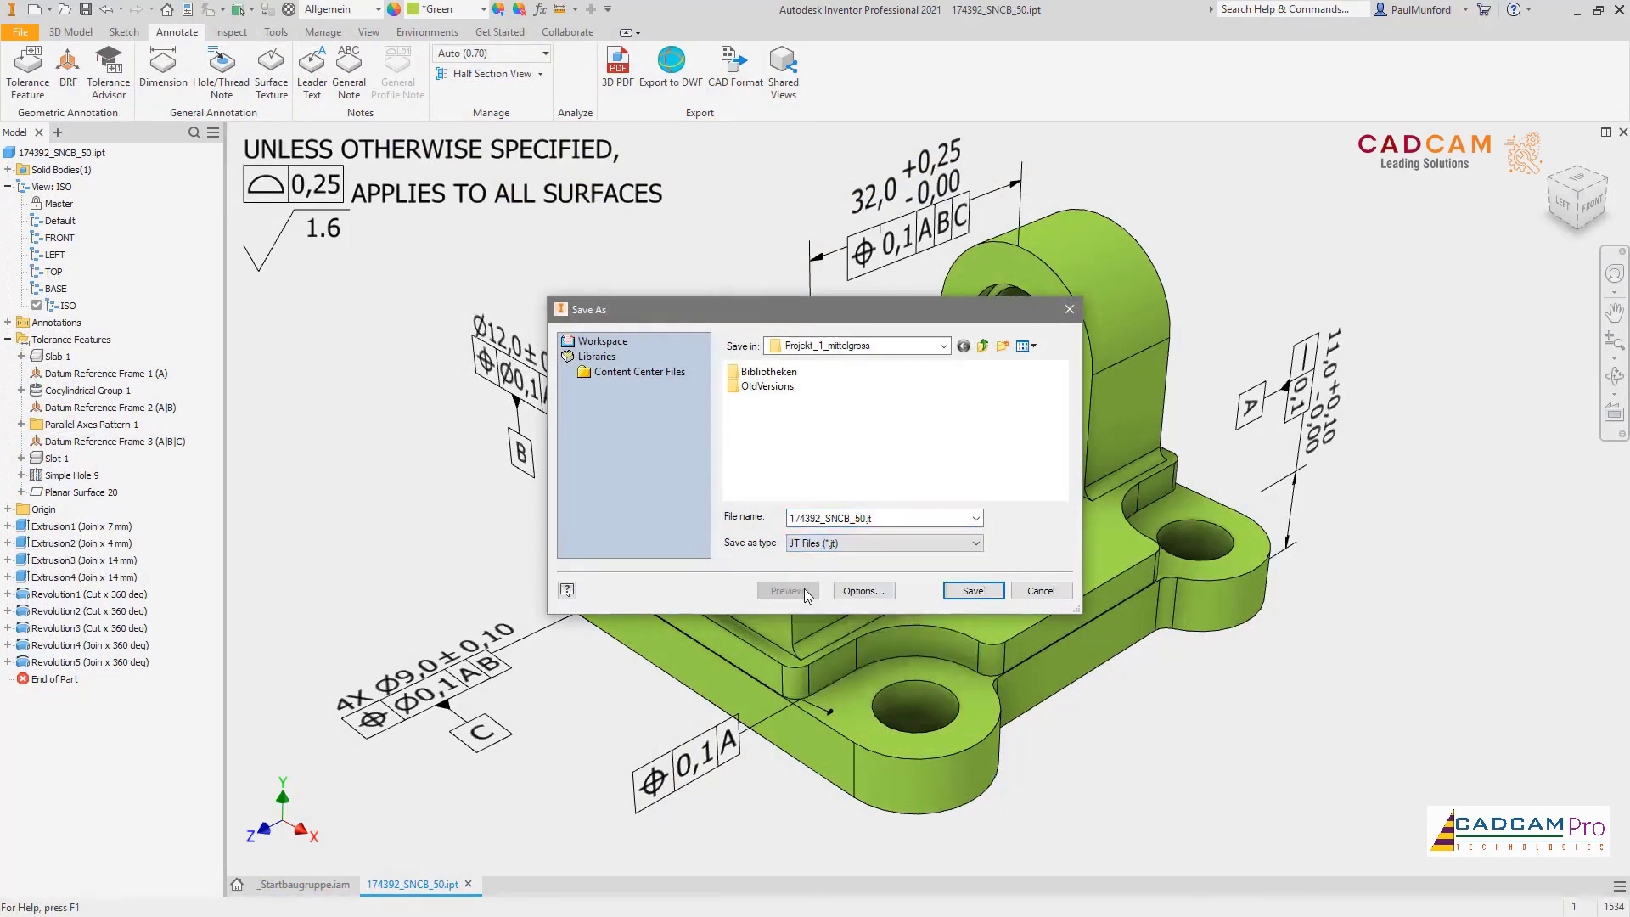
{"action": "left_click", "coordinate": [863, 590]}
{"action": "left_click", "coordinate": [1138, 621]}
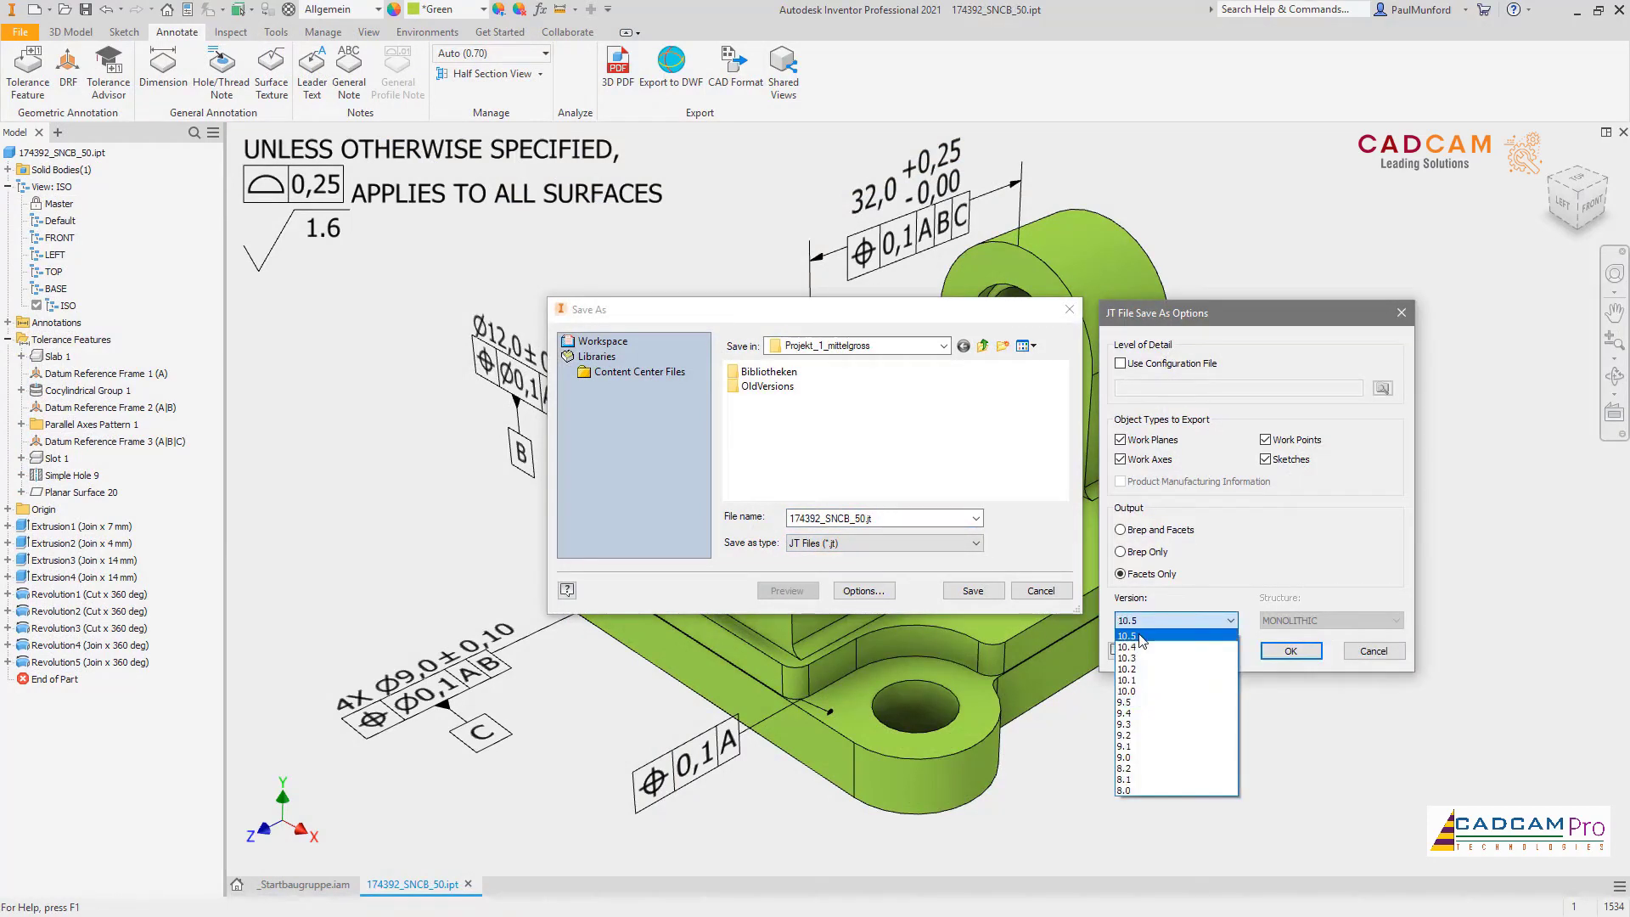
{"action": "left_click", "coordinate": [1142, 637]}
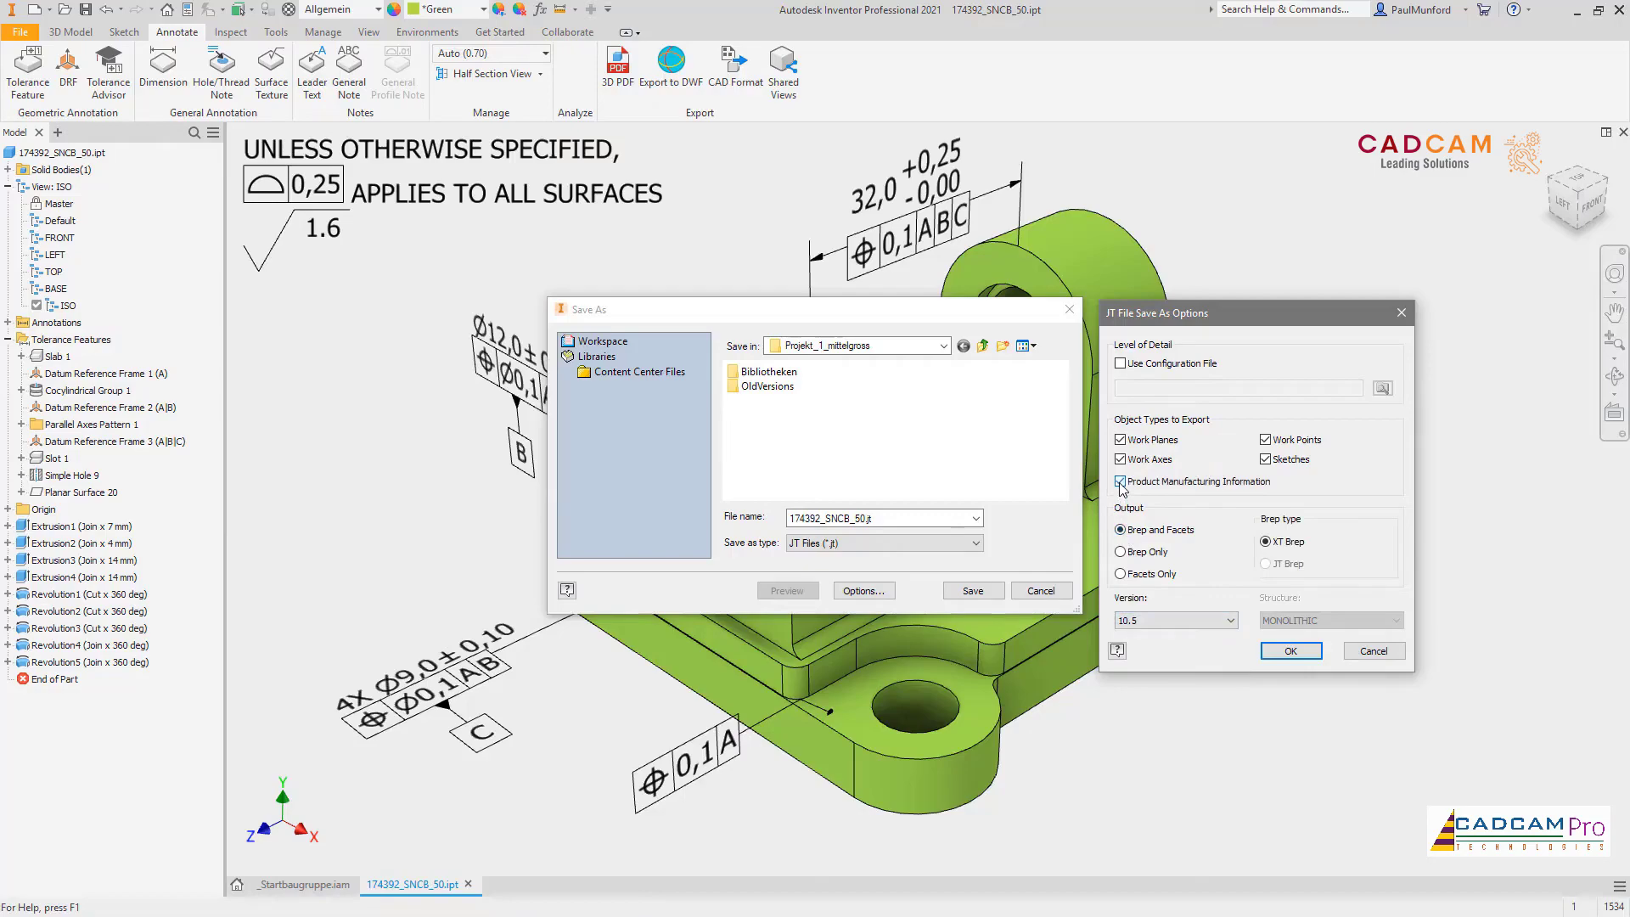
{"action": "left_click", "coordinate": [1284, 650]}
{"action": "left_click", "coordinate": [973, 591]}
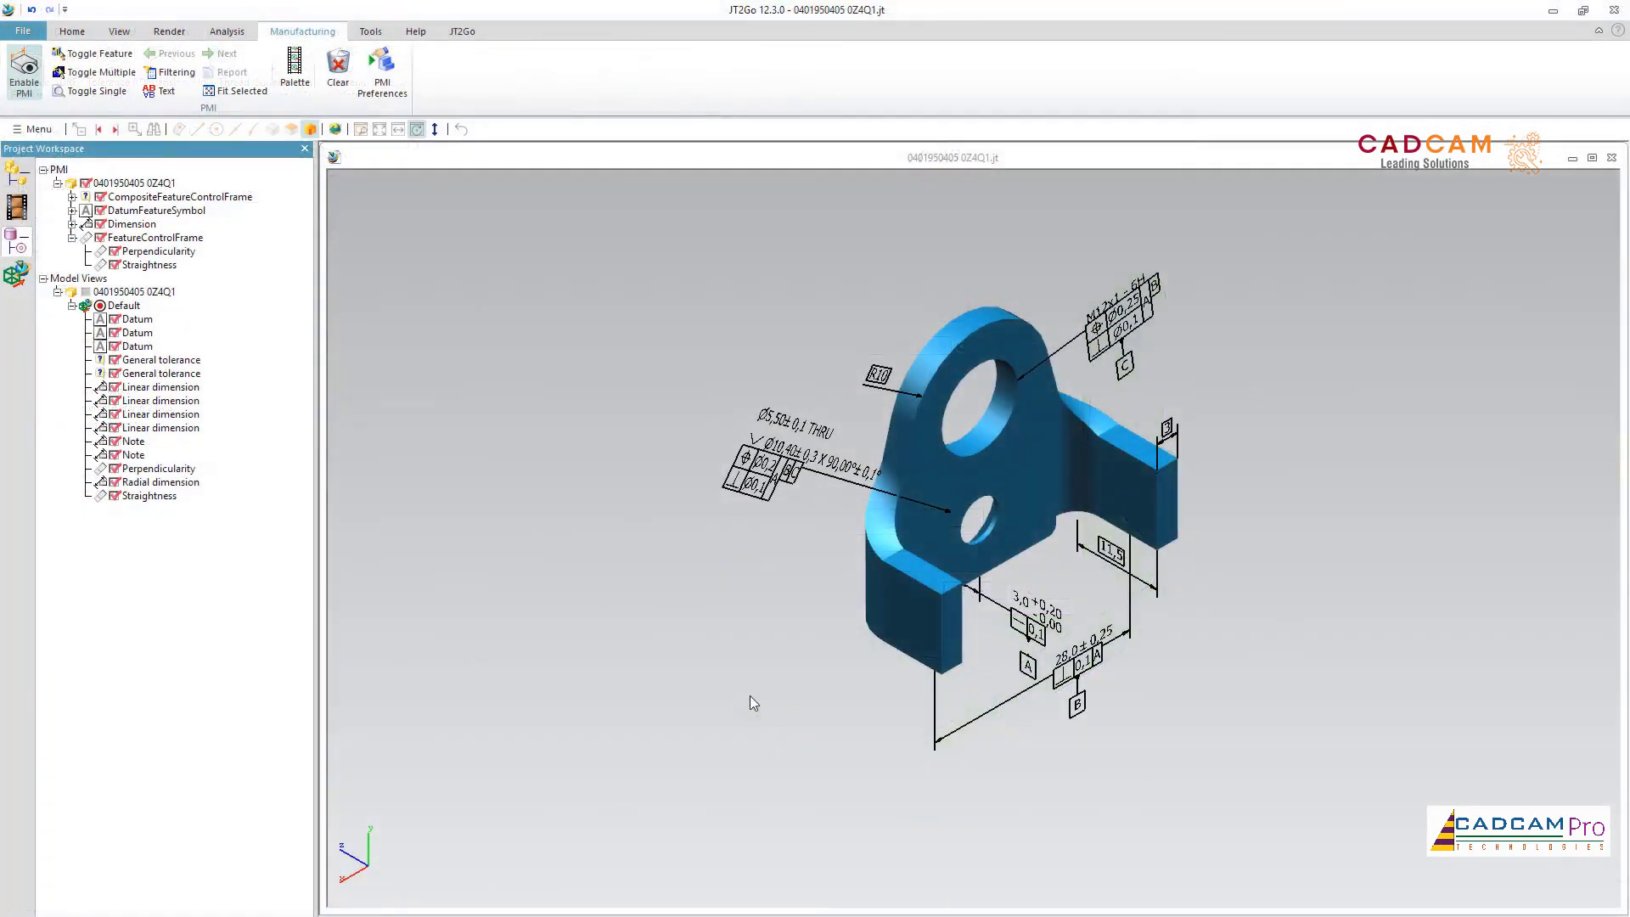
{"action": "left_click_drag", "start_coordinate": [751, 703], "coordinate": [688, 553]}
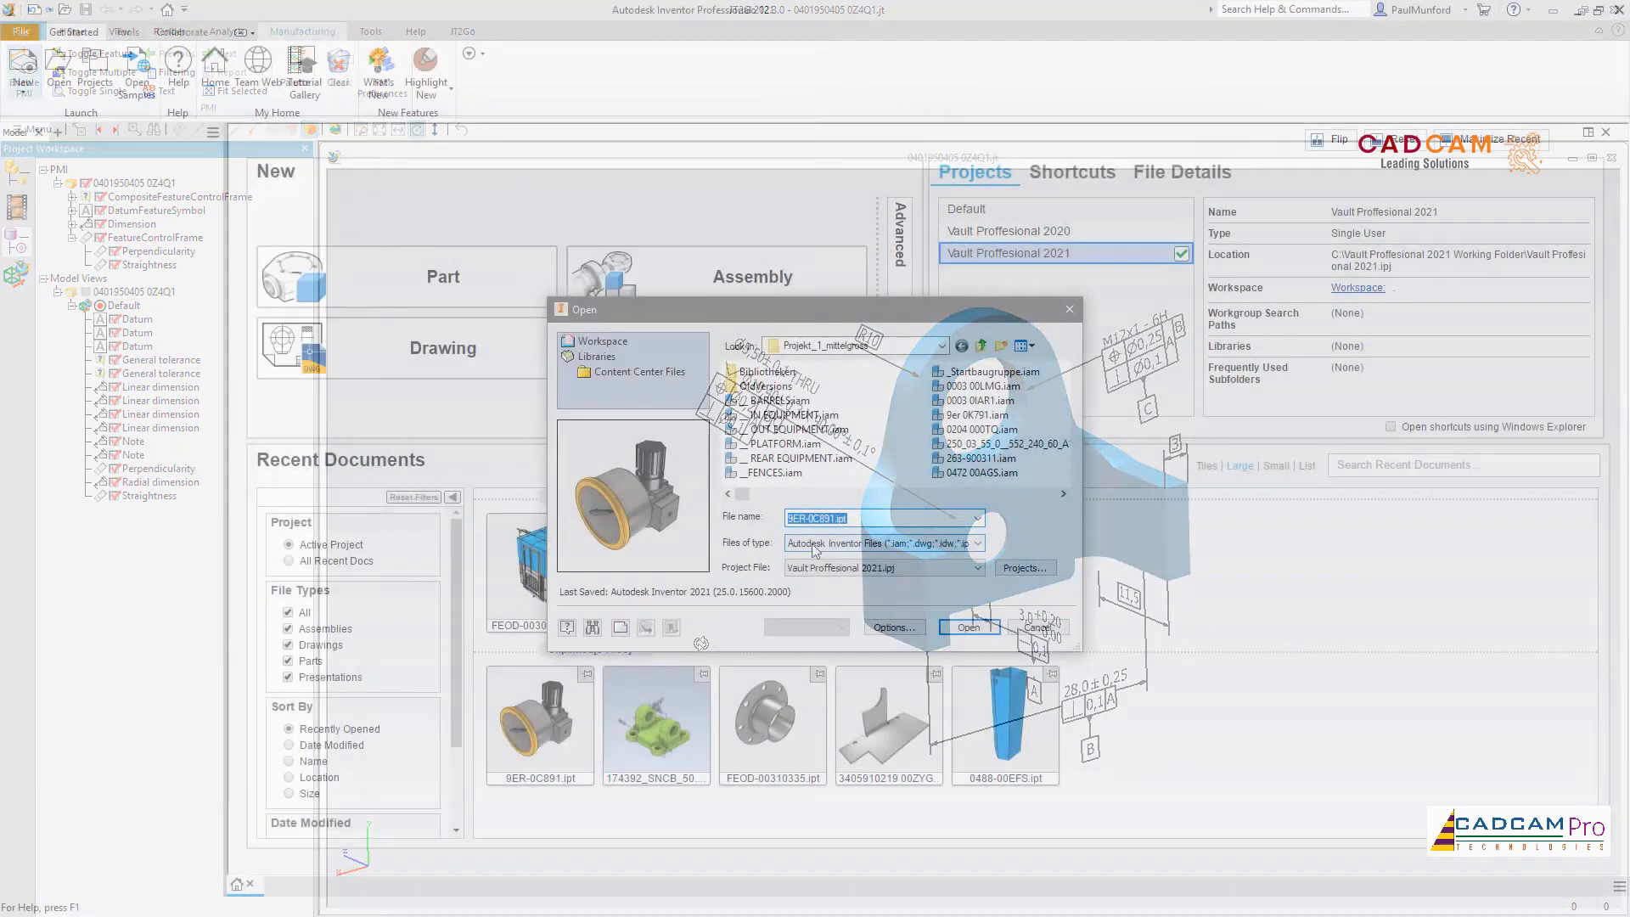
{"action": "left_click", "coordinate": [883, 543]}
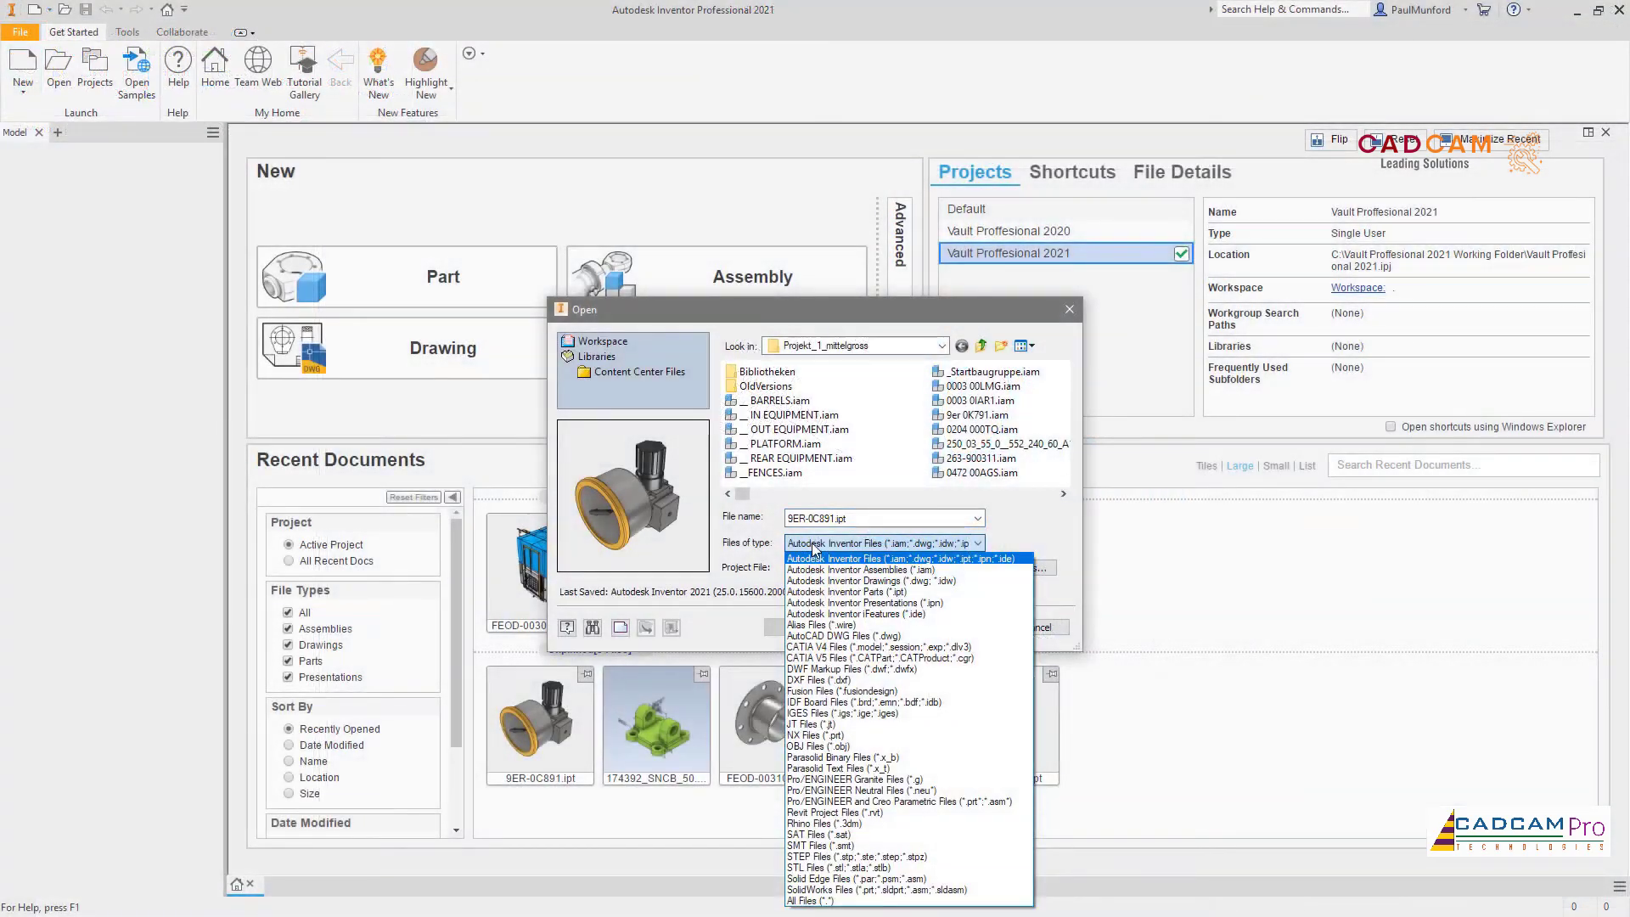
{"action": "left_click", "coordinate": [806, 723]}
{"action": "left_click", "coordinate": [772, 416]}
{"action": "left_click", "coordinate": [961, 628]}
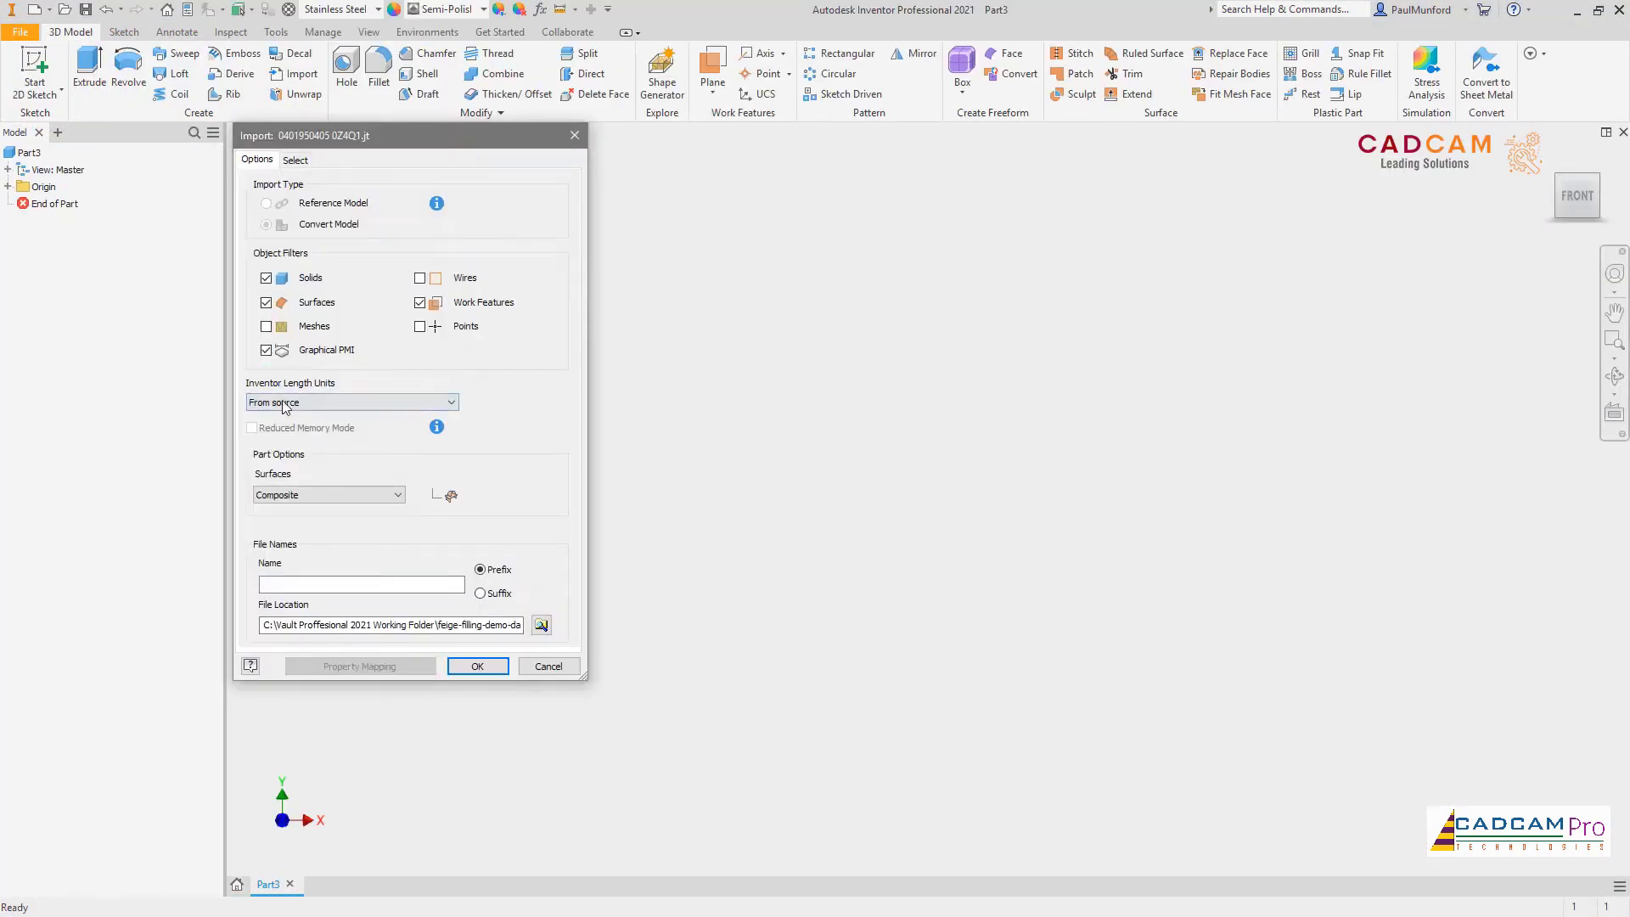
{"action": "left_click", "coordinate": [467, 667]}
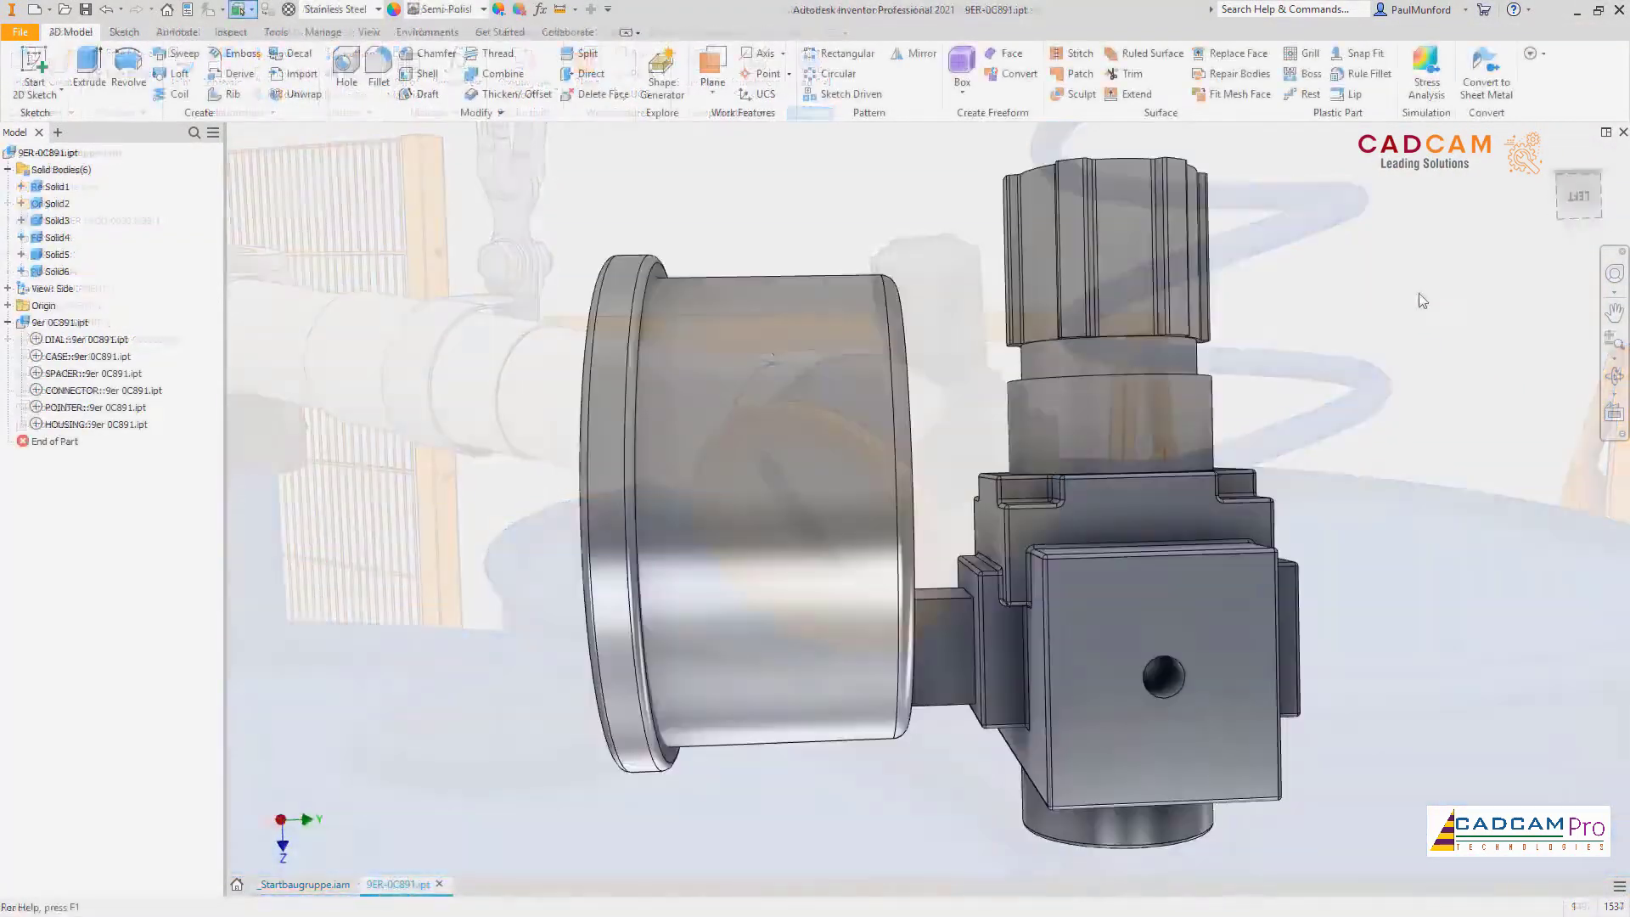
Step: Select only the gauge's flange and connector bodies and apply Brass - Satin
{"action": "right_click", "coordinate": [1419, 292]}
{"action": "key", "text": "Escape"}
{"action": "left_click_drag", "start_coordinate": [1423, 189], "coordinate": [446, 871]}
{"action": "left_click_drag", "start_coordinate": [473, 291], "coordinate": [619, 764], "text": "ctrl"}
{"action": "left_click_drag", "start_coordinate": [805, 798], "coordinate": [708, 195], "text": "ctrl"}
{"action": "left_click_drag", "start_coordinate": [962, 153], "coordinate": [1214, 552], "text": "ctrl"}
{"action": "left_click_drag", "start_coordinate": [1308, 815], "coordinate": [1190, 646], "text": "ctrl"}
{"action": "left_click", "coordinate": [483, 9]}
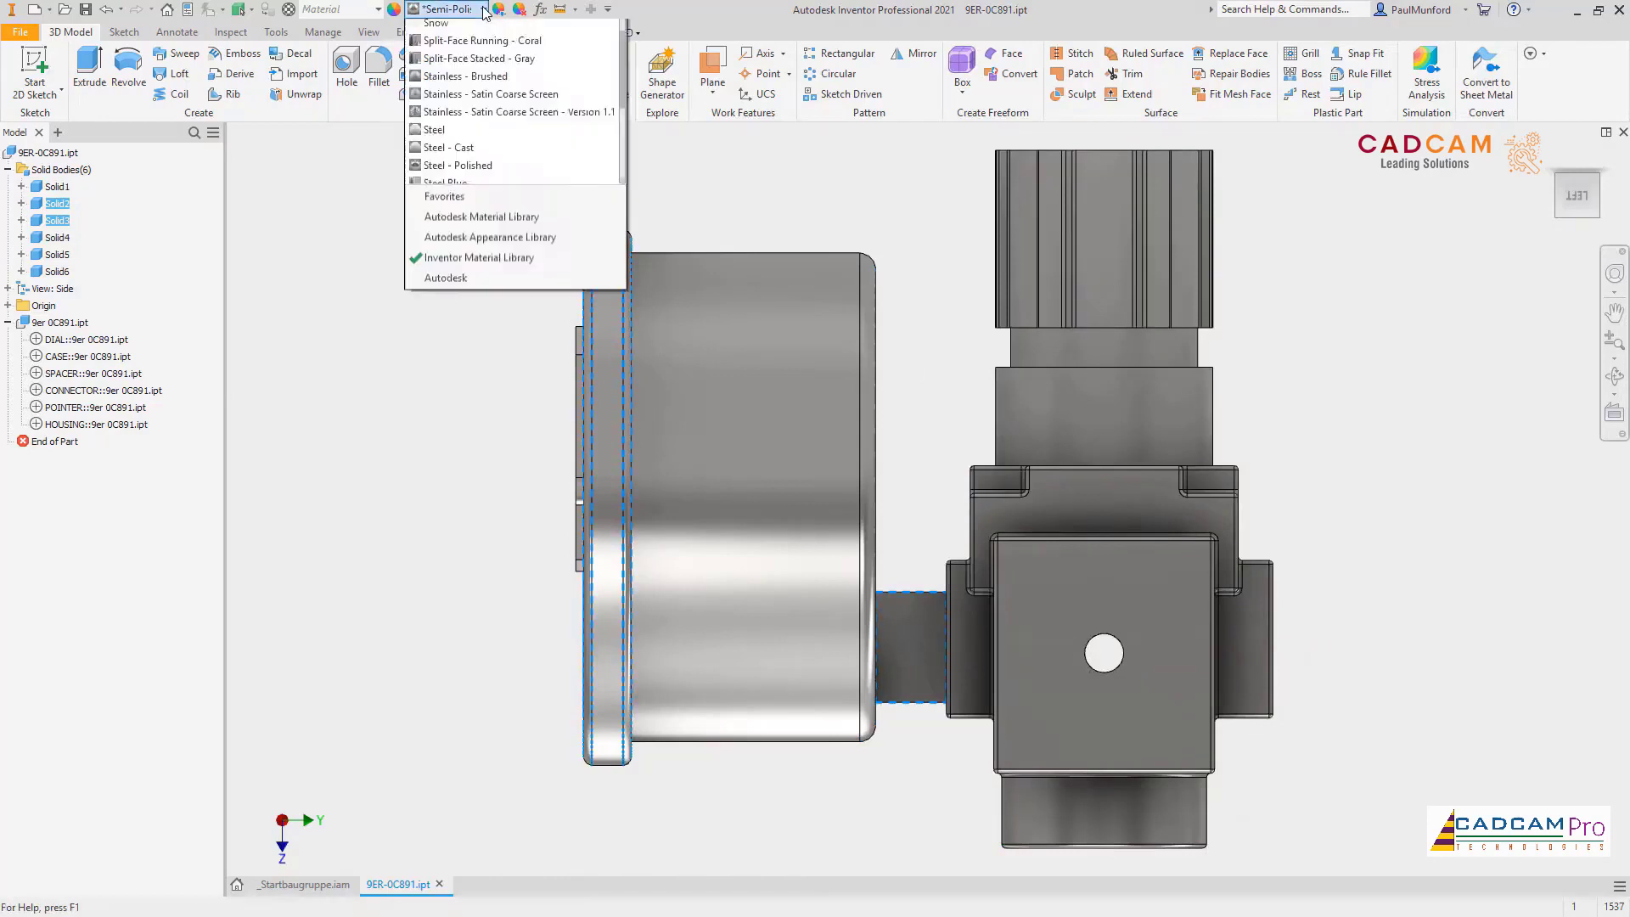
{"action": "left_click", "coordinate": [474, 172]}
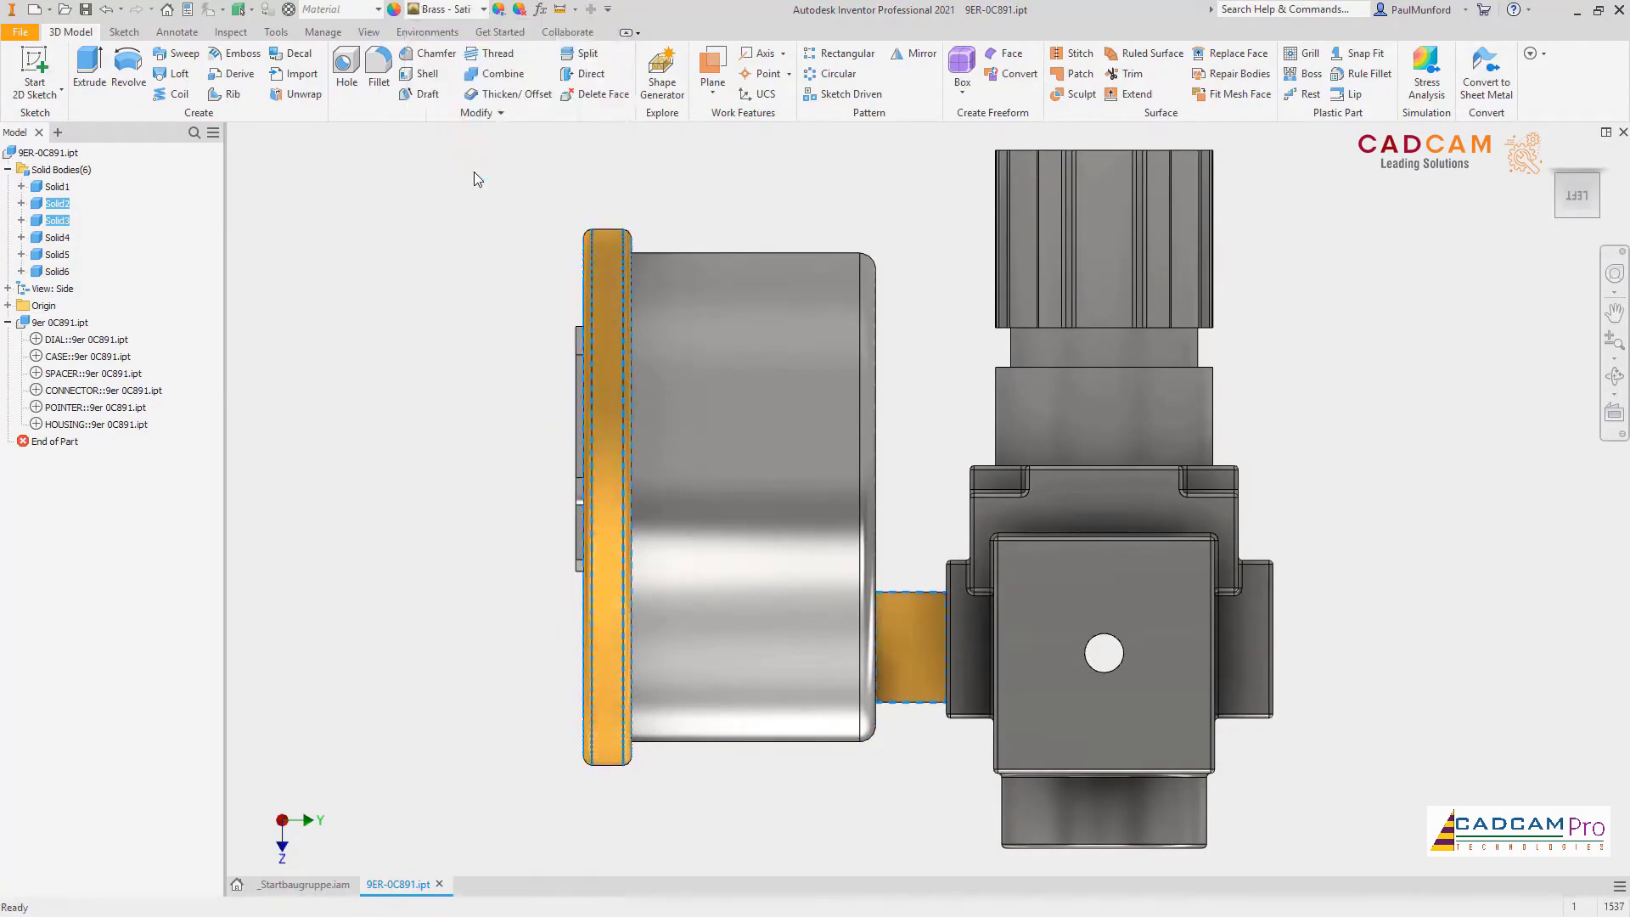
Step: Give the knurled top body a Glossy - Black appearance
{"action": "left_click", "coordinate": [1043, 355], "text": "ctrl"}
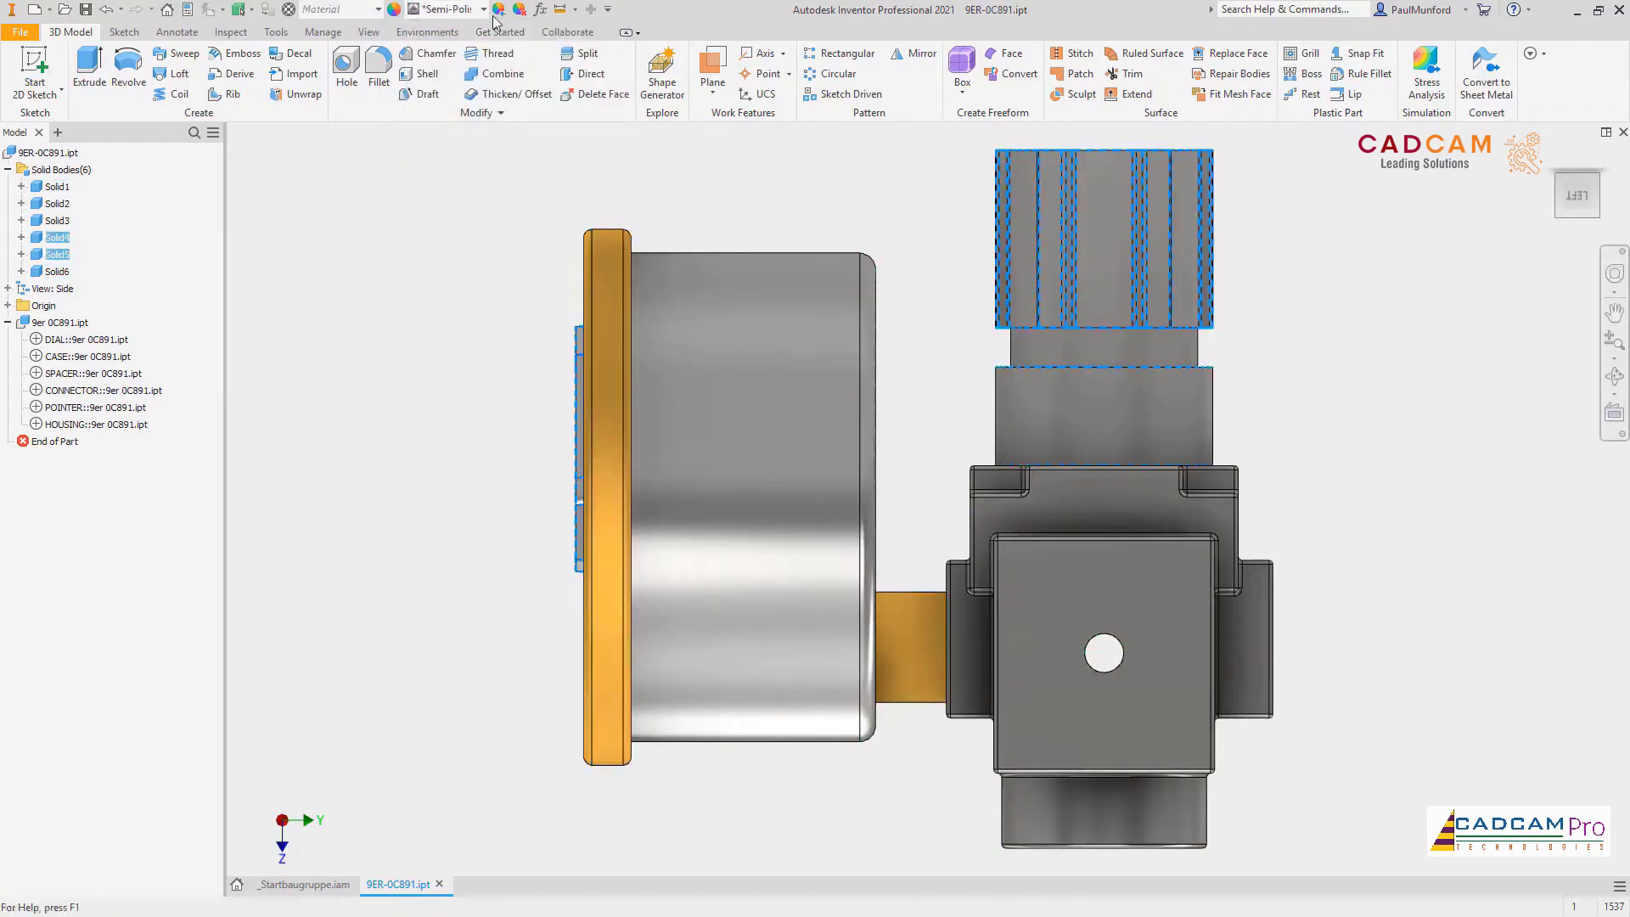
{"action": "left_click", "coordinate": [483, 9]}
{"action": "scroll", "coordinate": [475, 169], "scroll_direction": "up", "scroll_amount": 5}
{"action": "left_click", "coordinate": [459, 58]}
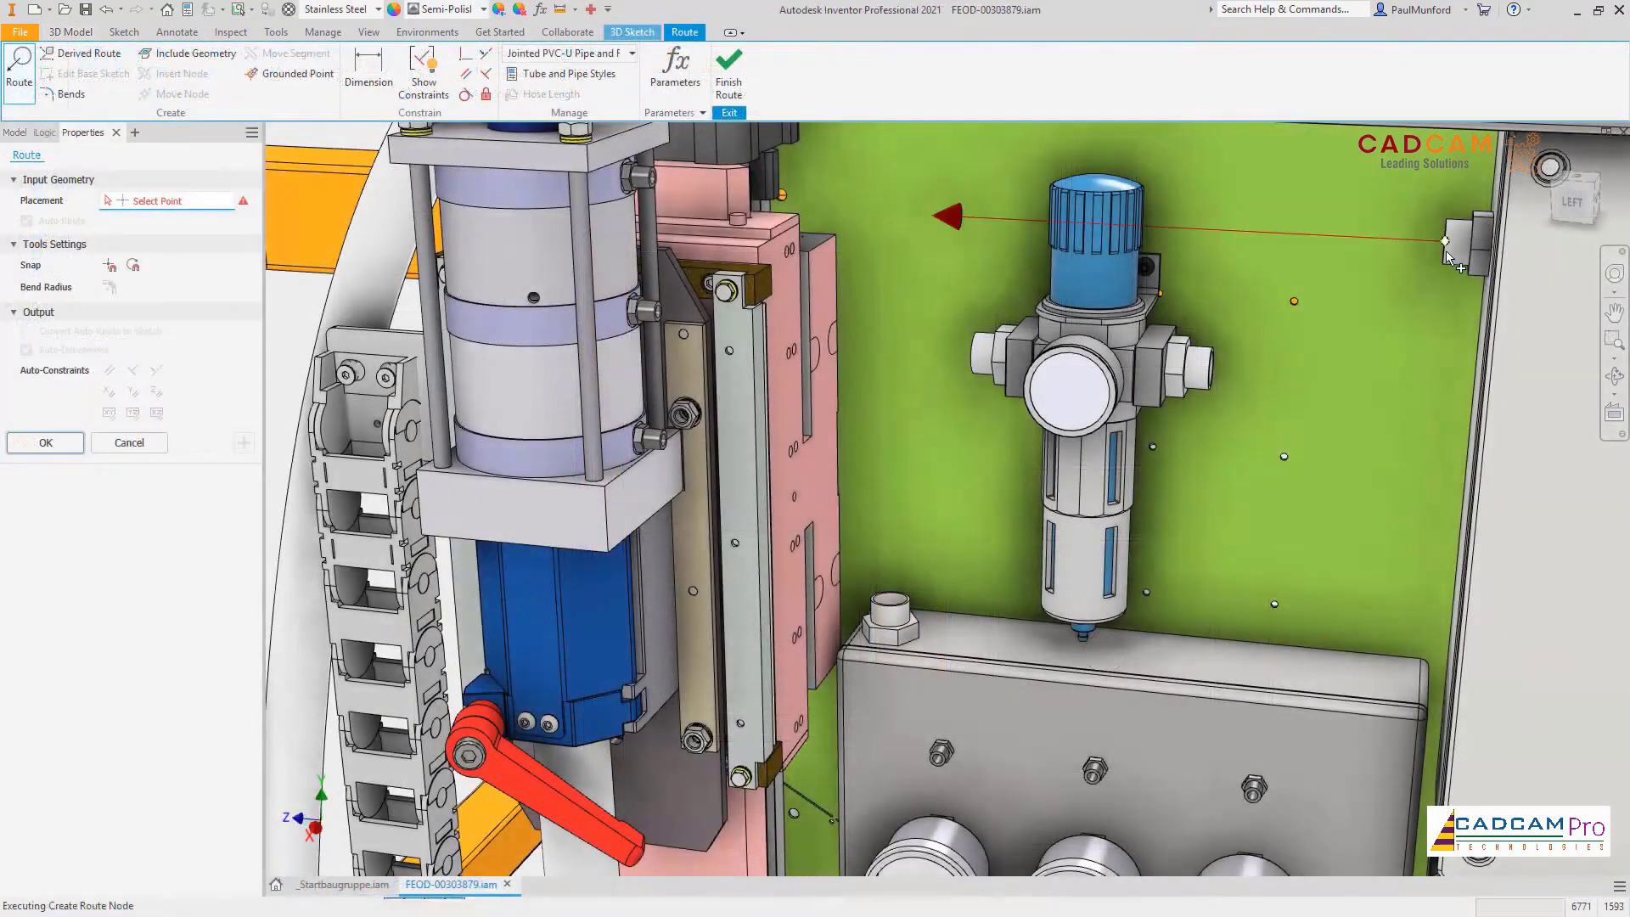
Step: Route from the wall connector to the regulator port, then dimension the inclined edge as Rotated
{"action": "left_click", "coordinate": [1213, 371]}
{"action": "left_click", "coordinate": [906, 490]}
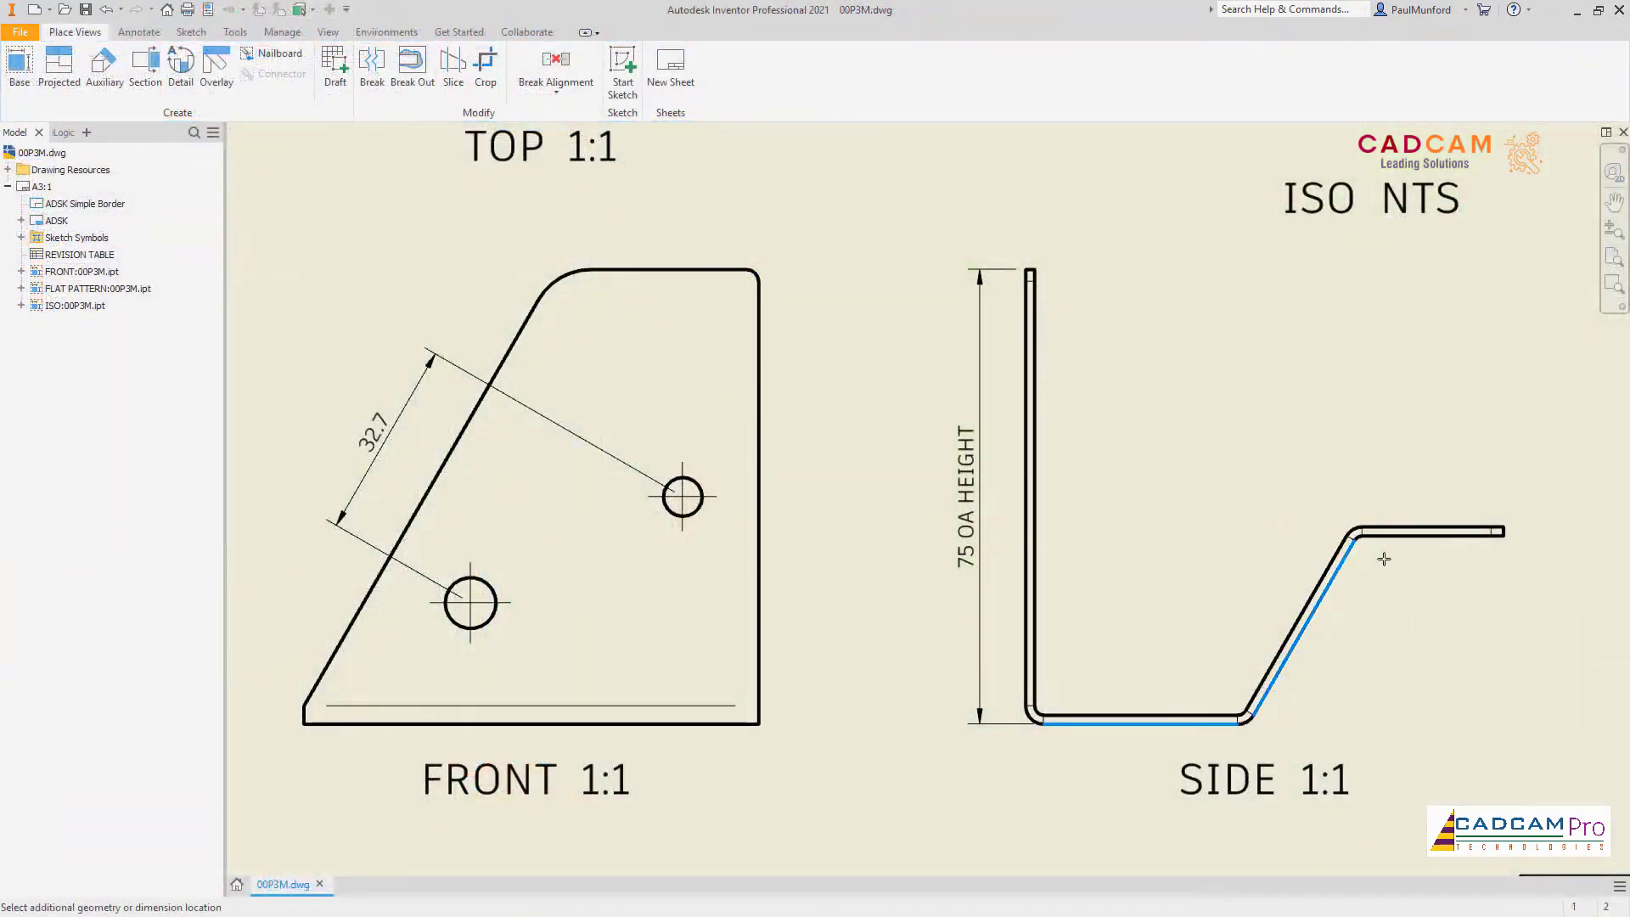
{"action": "right_click", "coordinate": [1319, 540]}
{"action": "left_click", "coordinate": [1337, 561]}
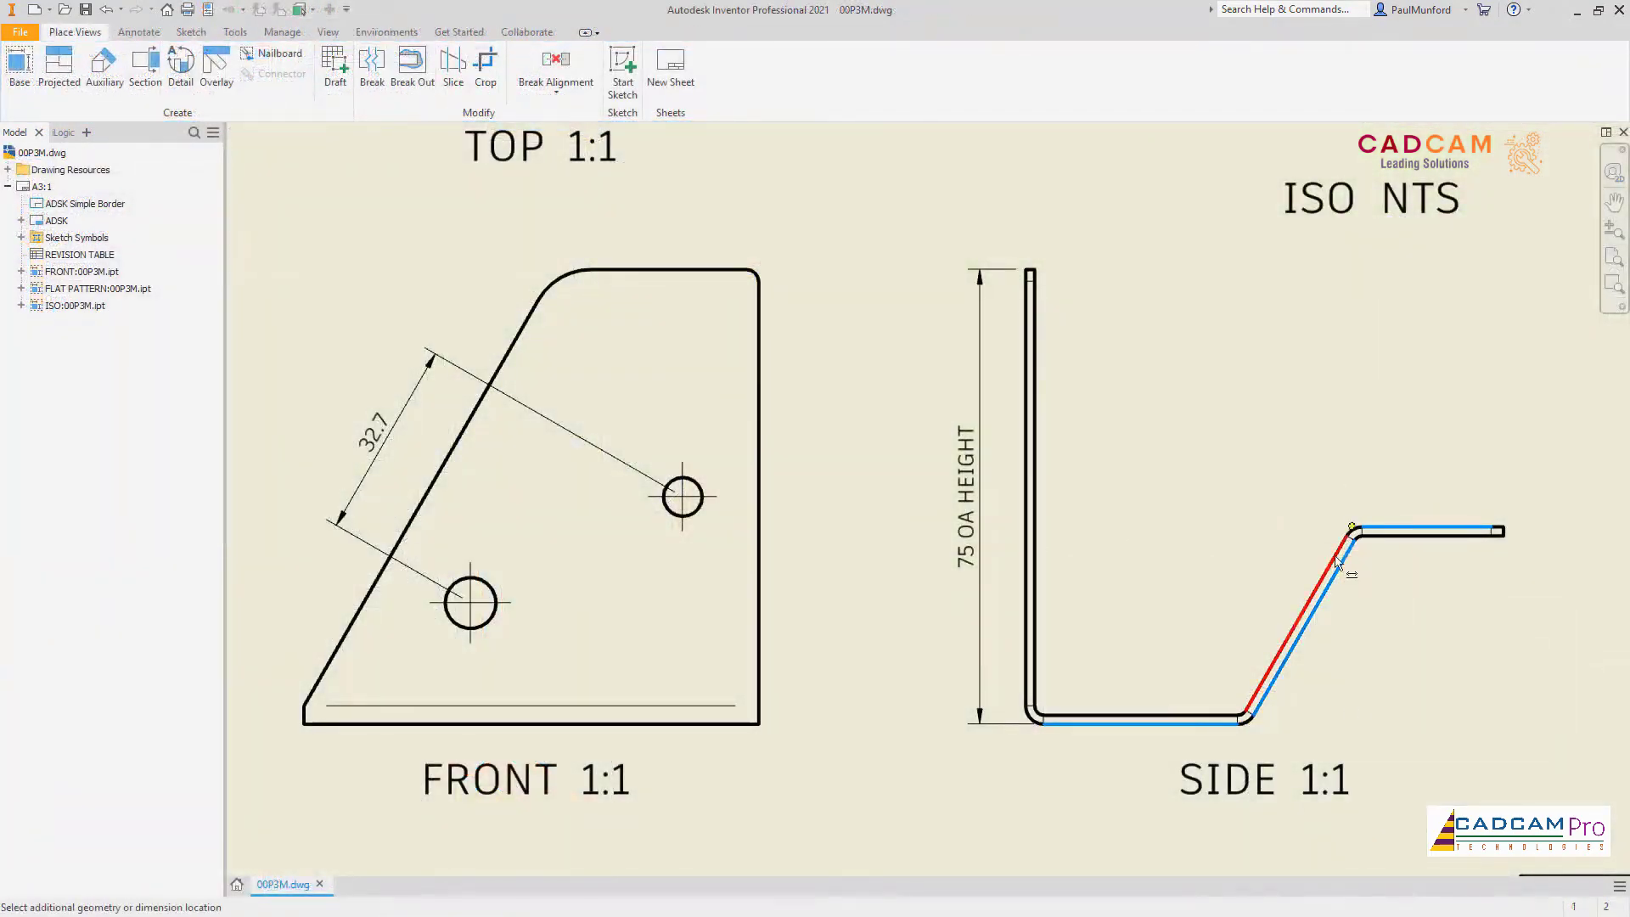
{"action": "right_click", "coordinate": [1229, 606]}
{"action": "mouse_move", "coordinate": [1282, 635]}
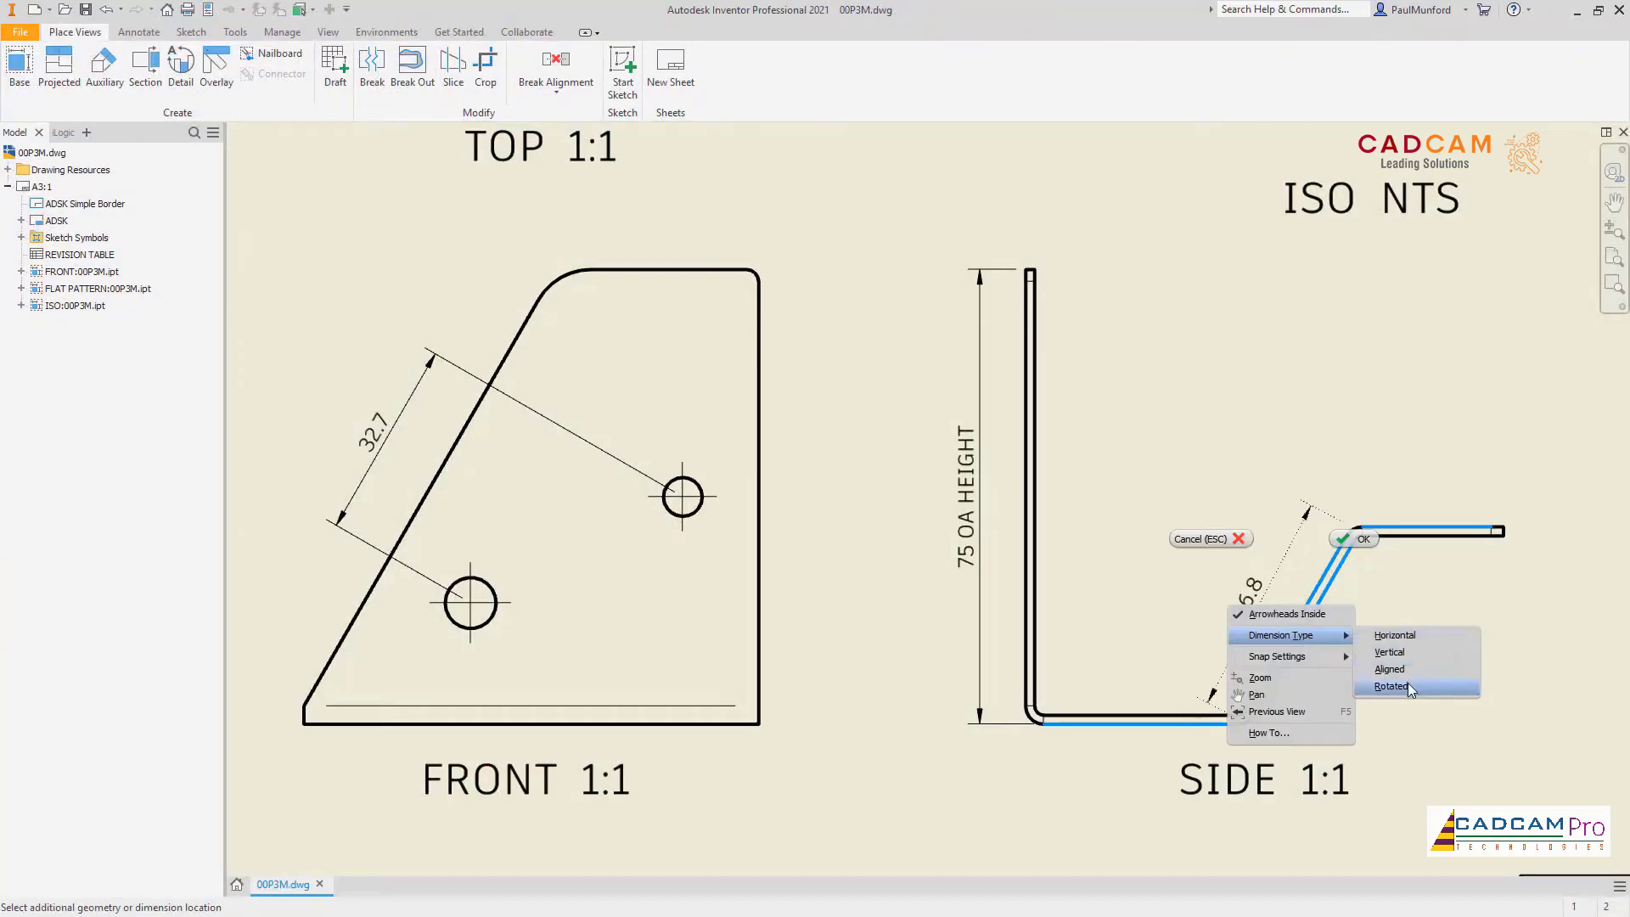
{"action": "left_click", "coordinate": [1392, 686]}
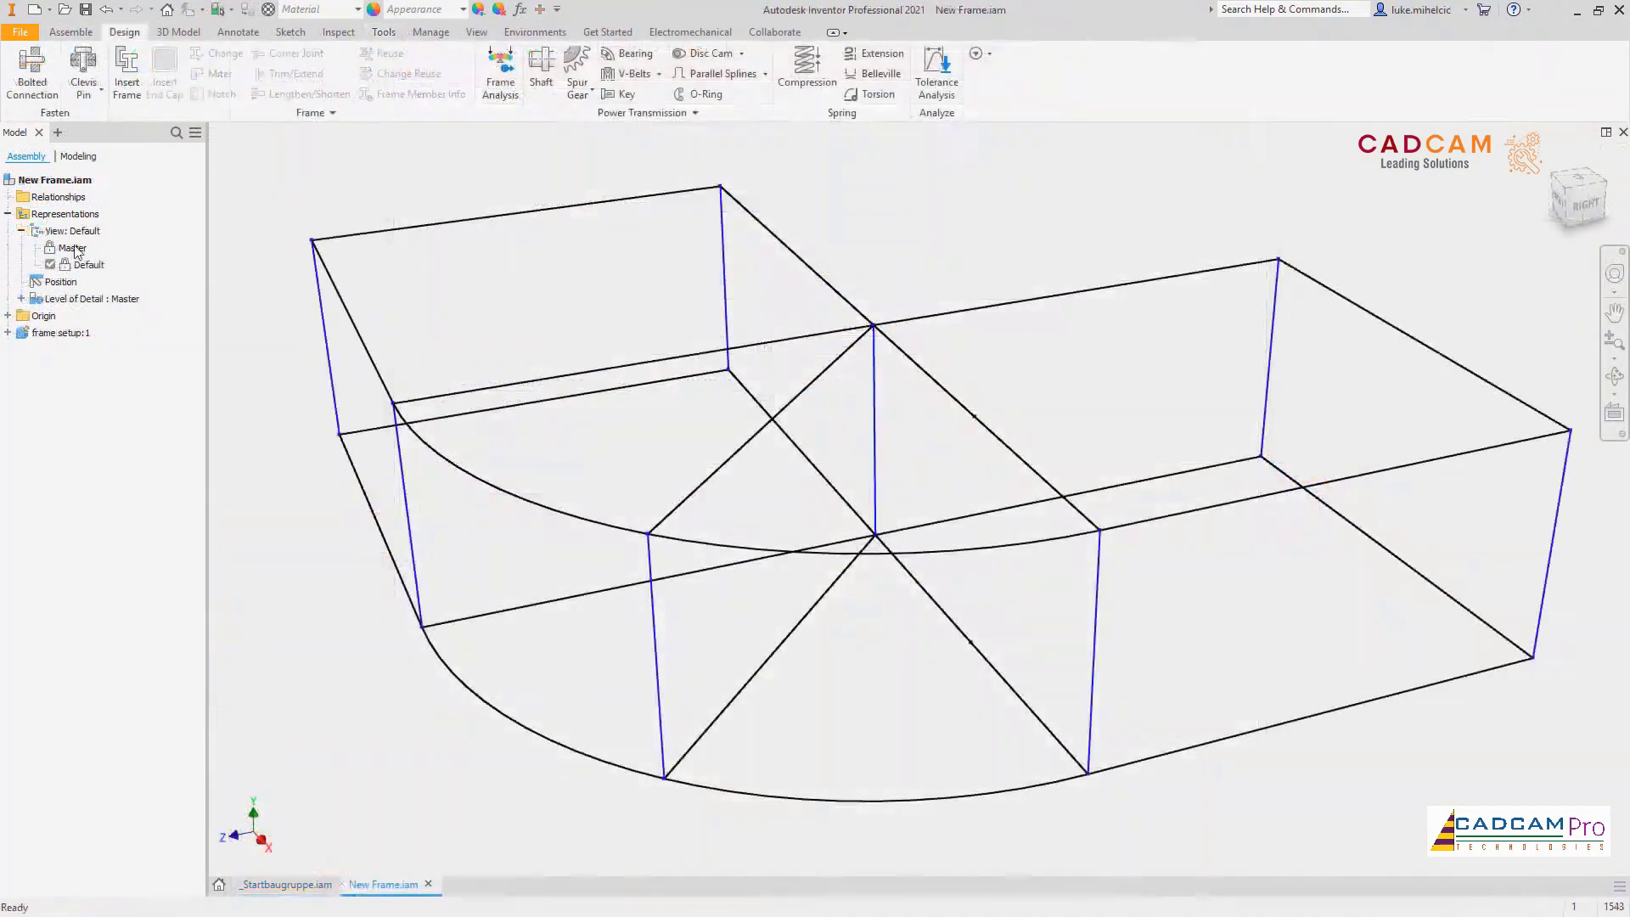
Step: Start inserting a frame member on the vertical skeleton line
{"action": "left_click", "coordinate": [127, 75]}
{"action": "left_click", "coordinate": [1096, 624]}
{"action": "left_click", "coordinate": [185, 289]}
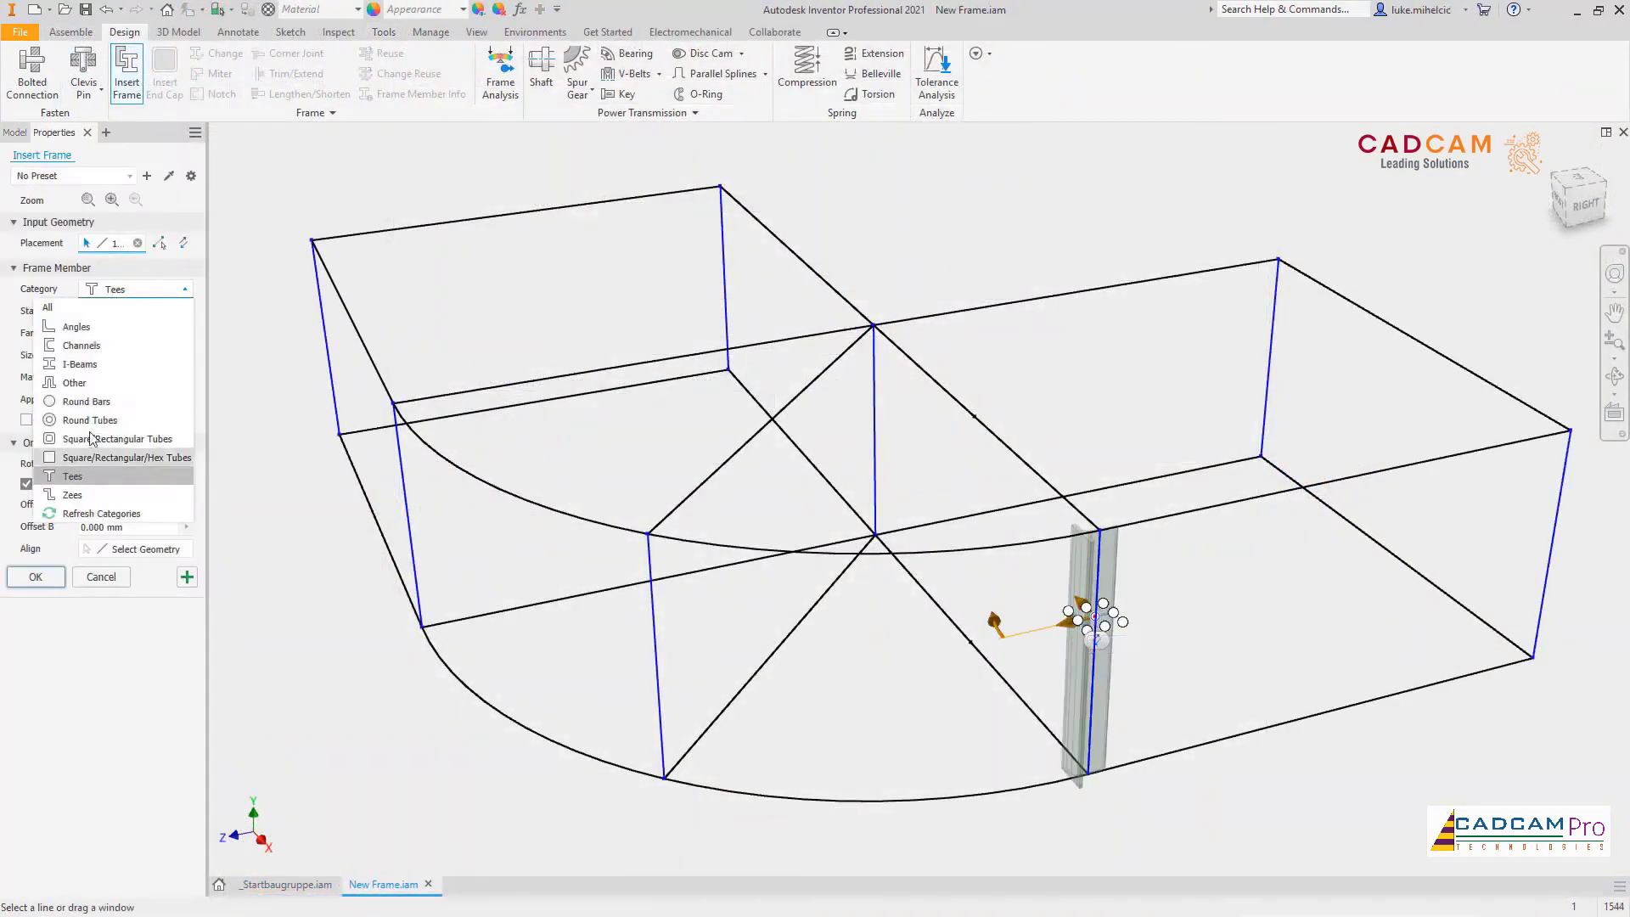
Step: Make the frame member a Channels profile using the Reinforced Leg preset
{"action": "left_click", "coordinate": [111, 367]}
{"action": "left_click", "coordinate": [72, 176]}
{"action": "left_click", "coordinate": [74, 215]}
{"action": "left_click", "coordinate": [87, 200]}
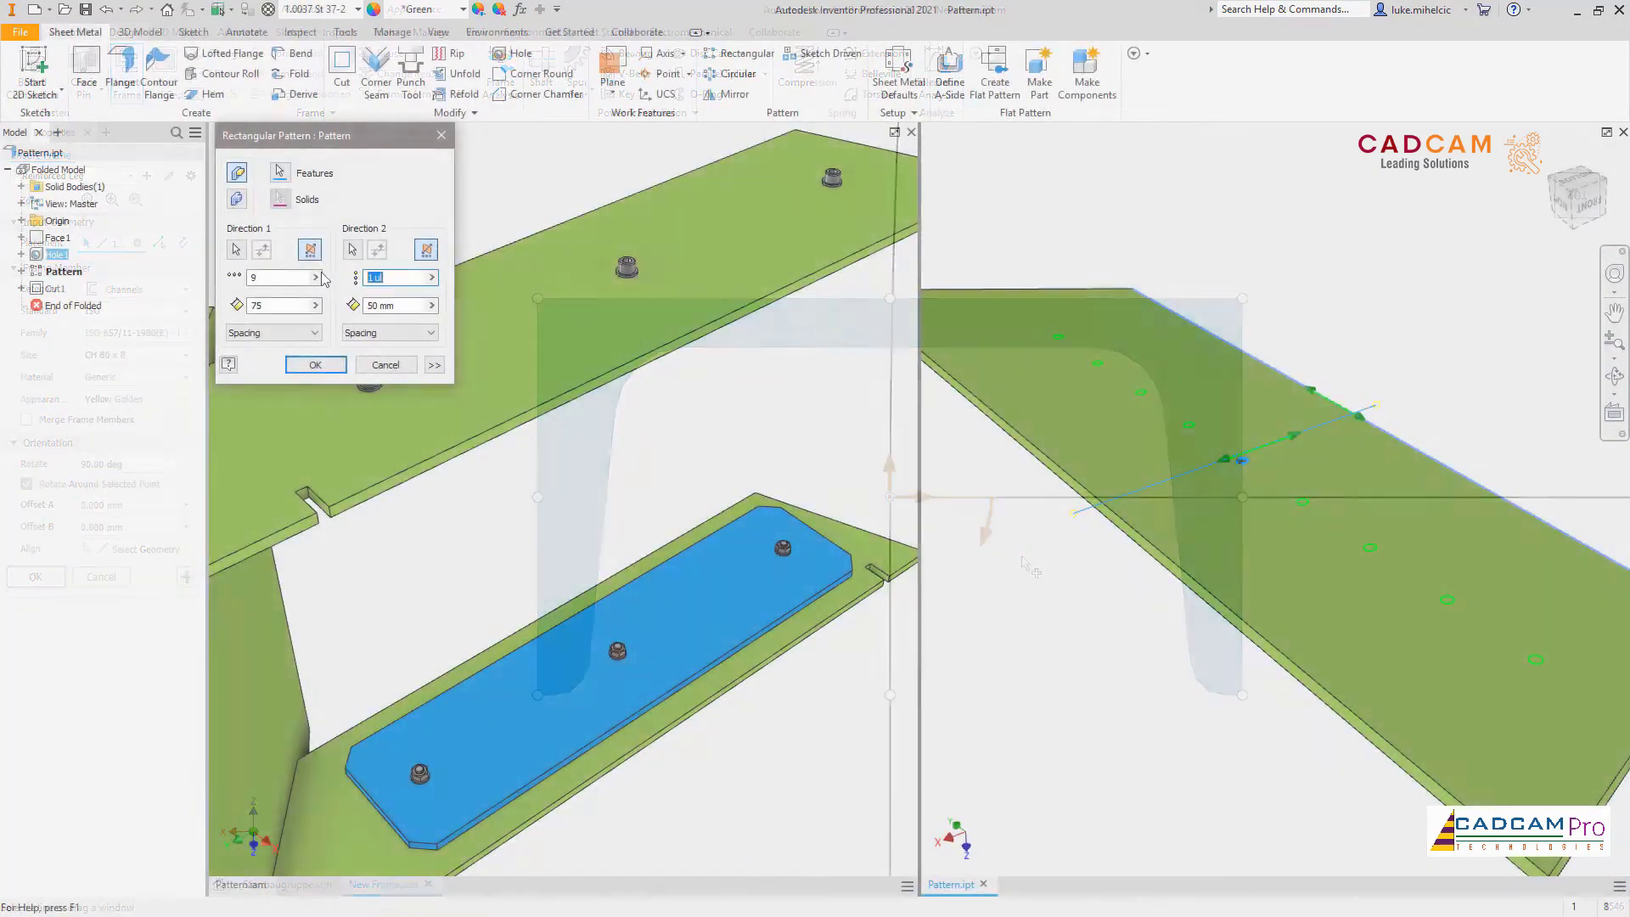
Step: Pattern the plate holes with a count of 3 and update Pattern.iam so bolts fill them
{"action": "type", "text": "3"}
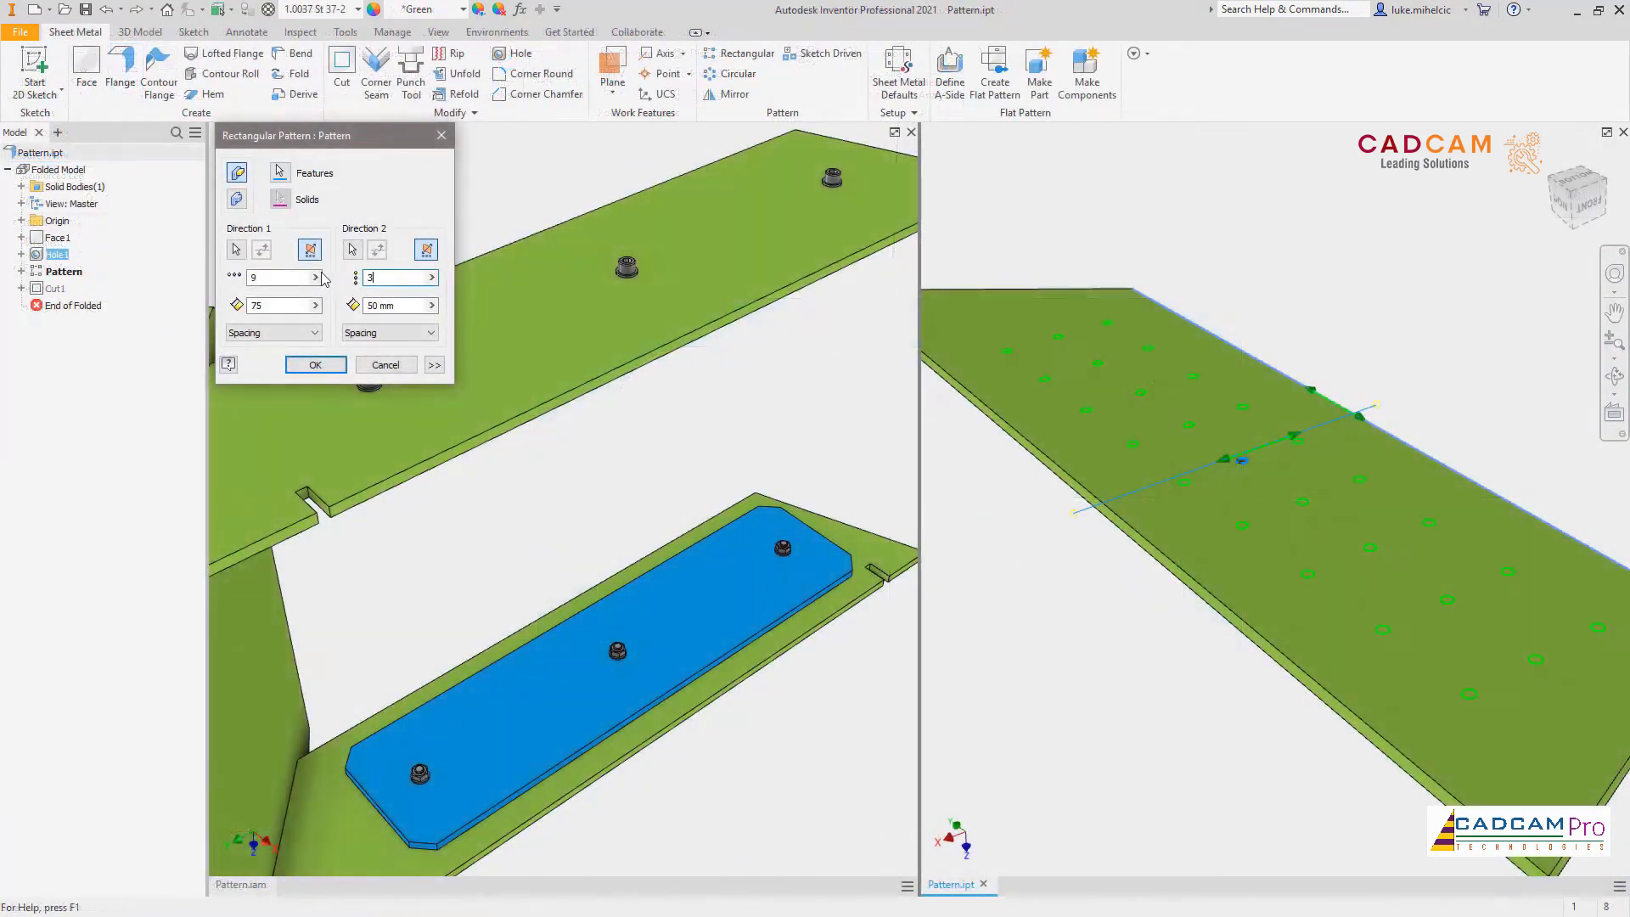
{"action": "left_click", "coordinate": [304, 363]}
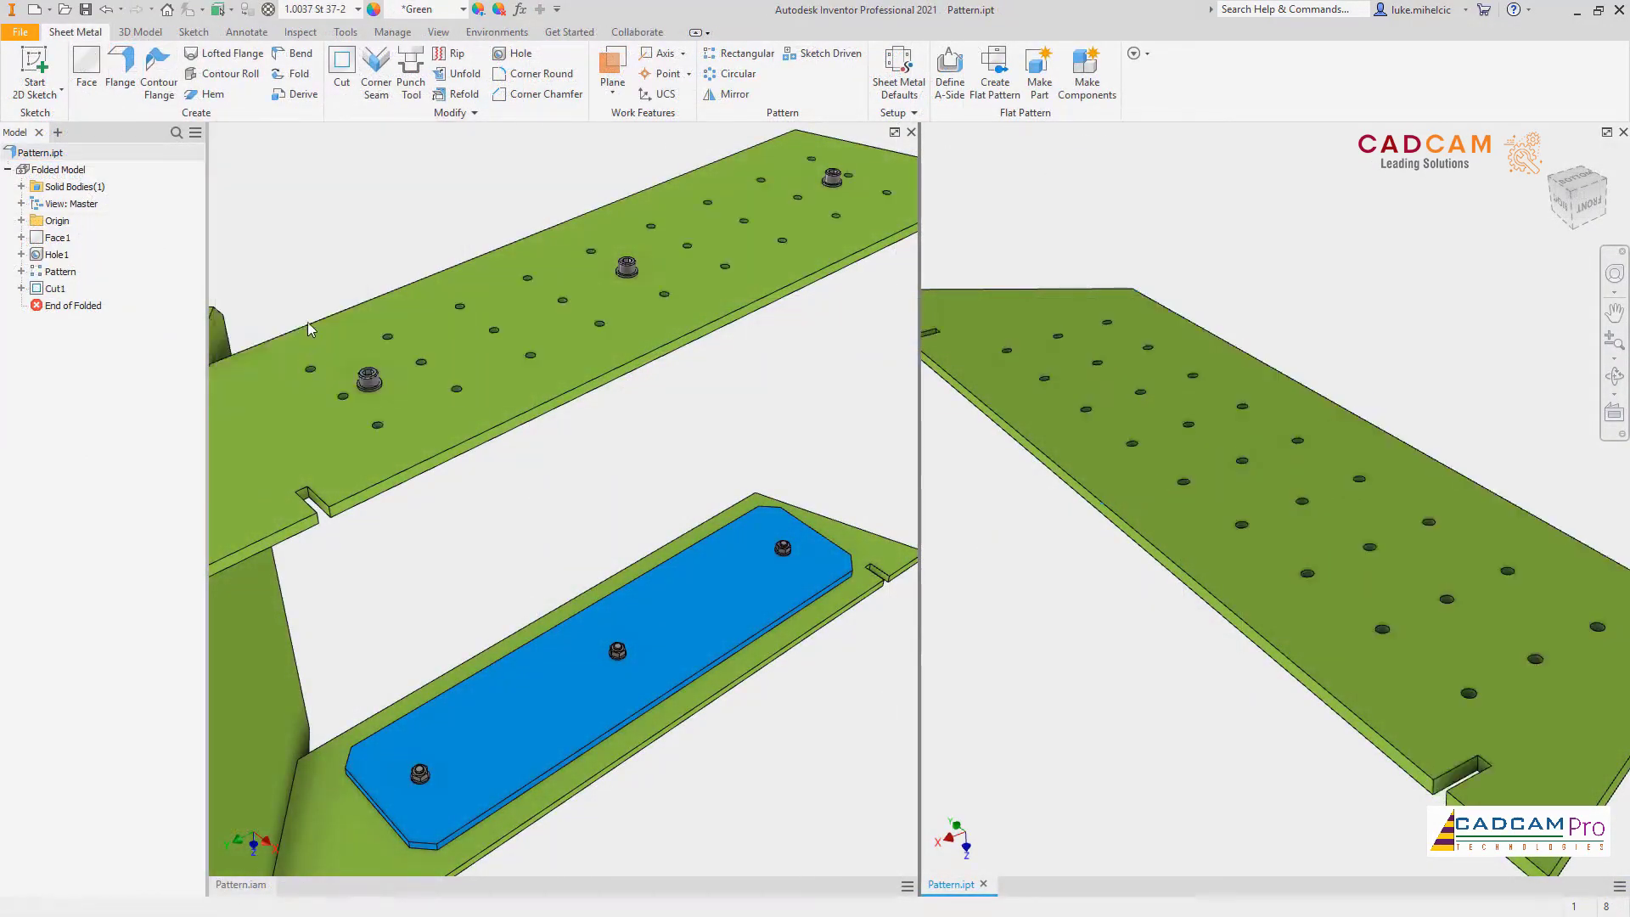
{"action": "left_click", "coordinate": [290, 234]}
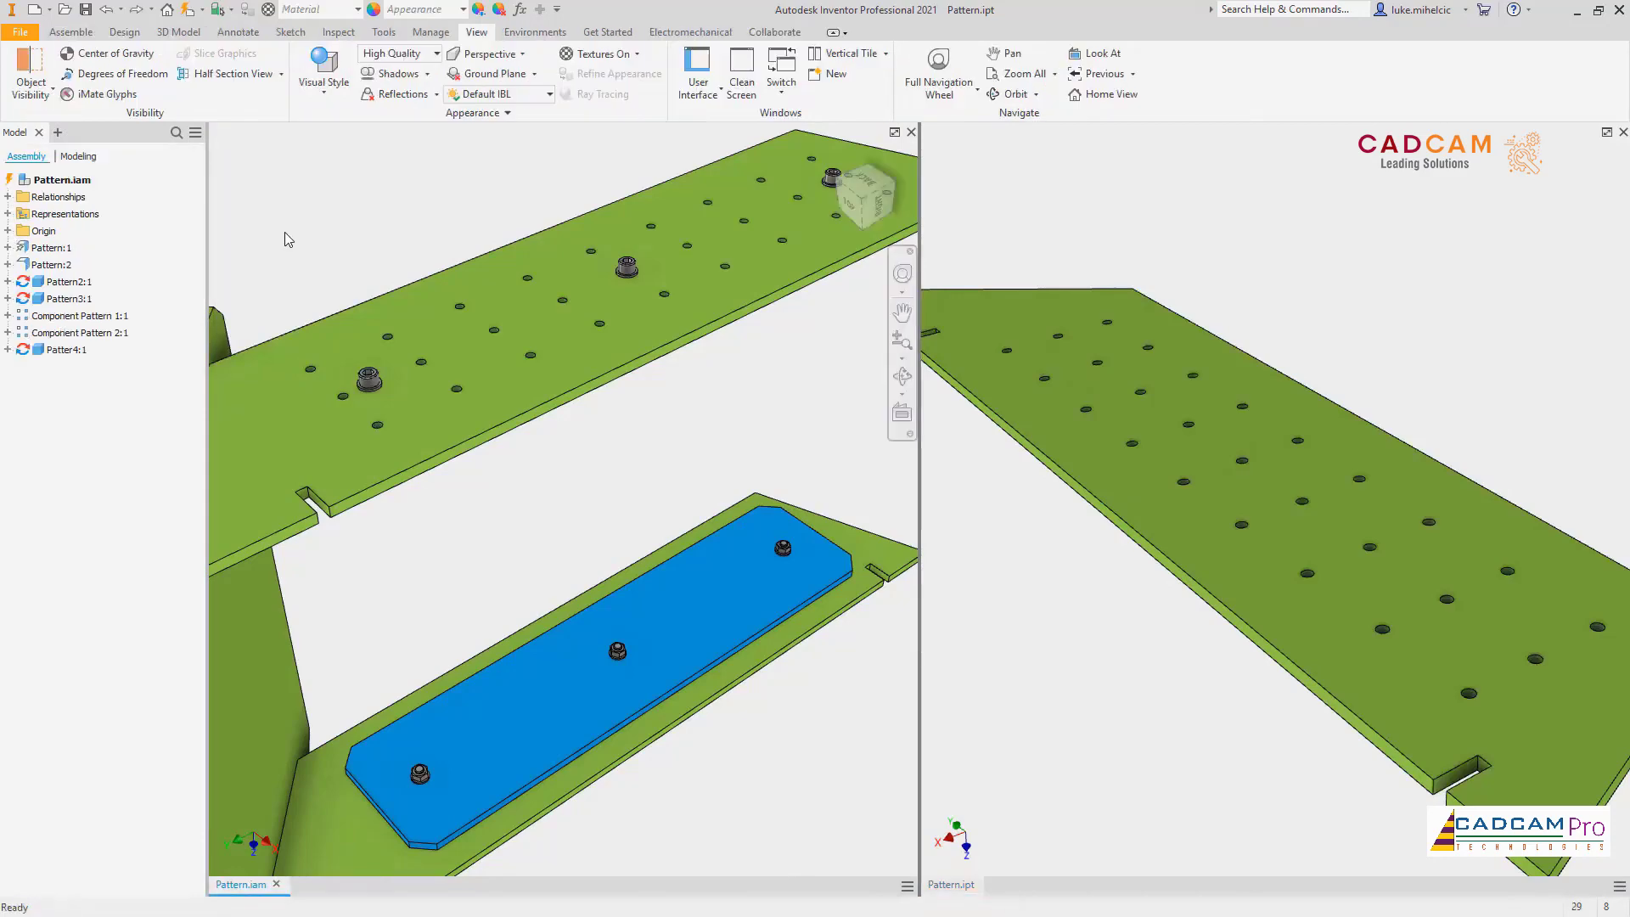
{"action": "left_click", "coordinate": [188, 11]}
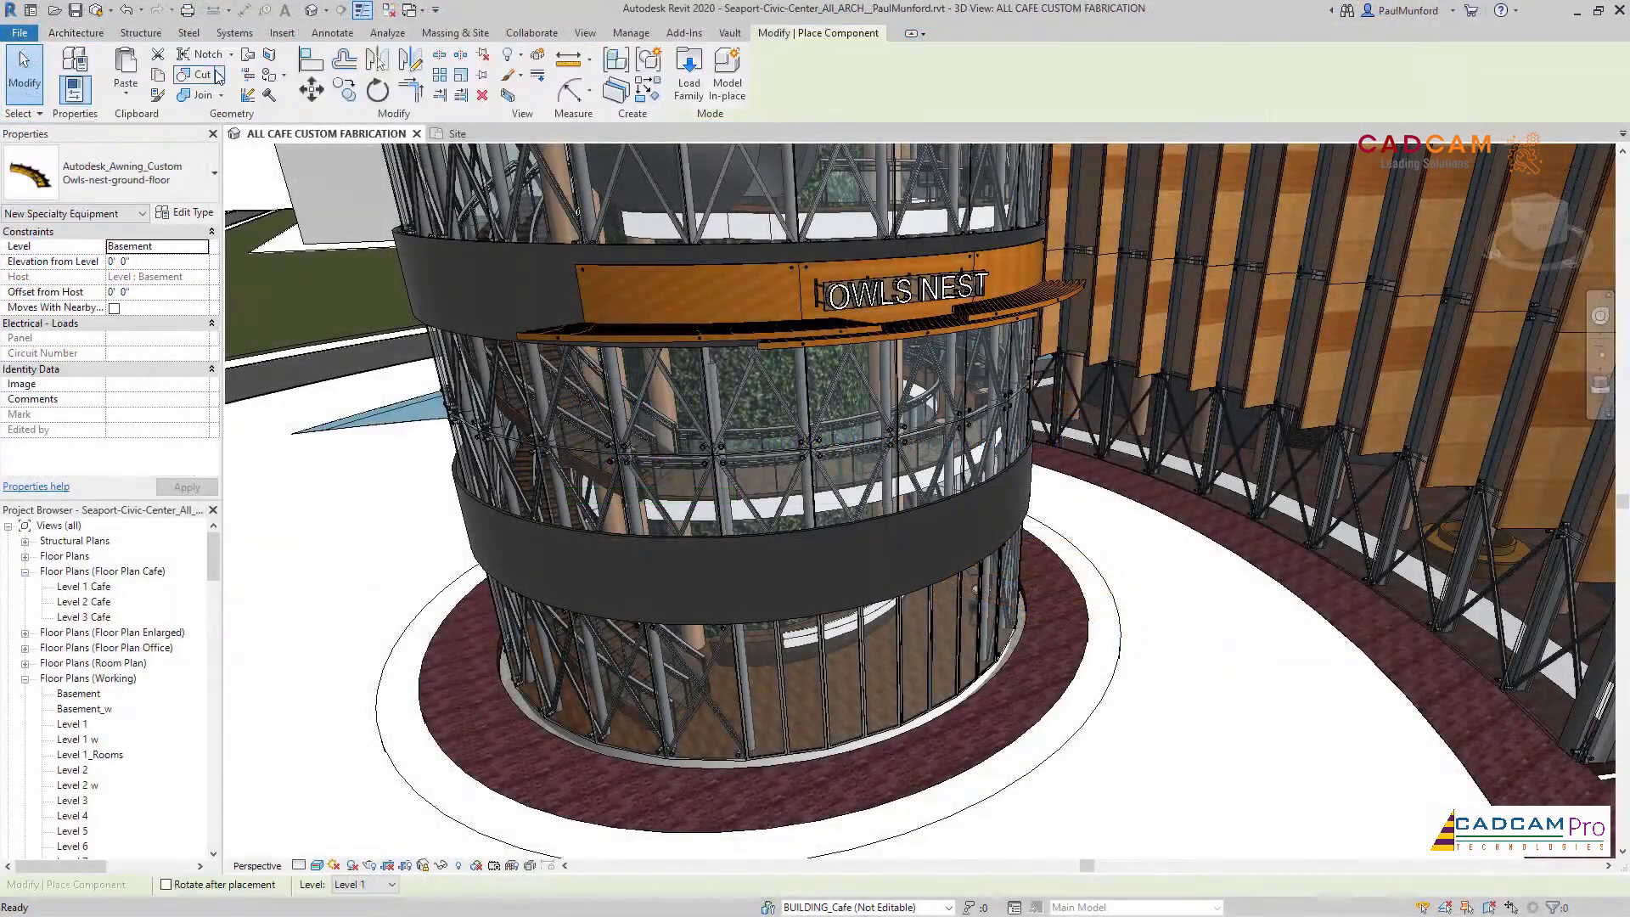
Step: Place the Owls-nest-ground-floor awning around the cafe tower and end component placement
{"action": "left_click", "coordinate": [201, 174]}
{"action": "left_click", "coordinate": [185, 268]}
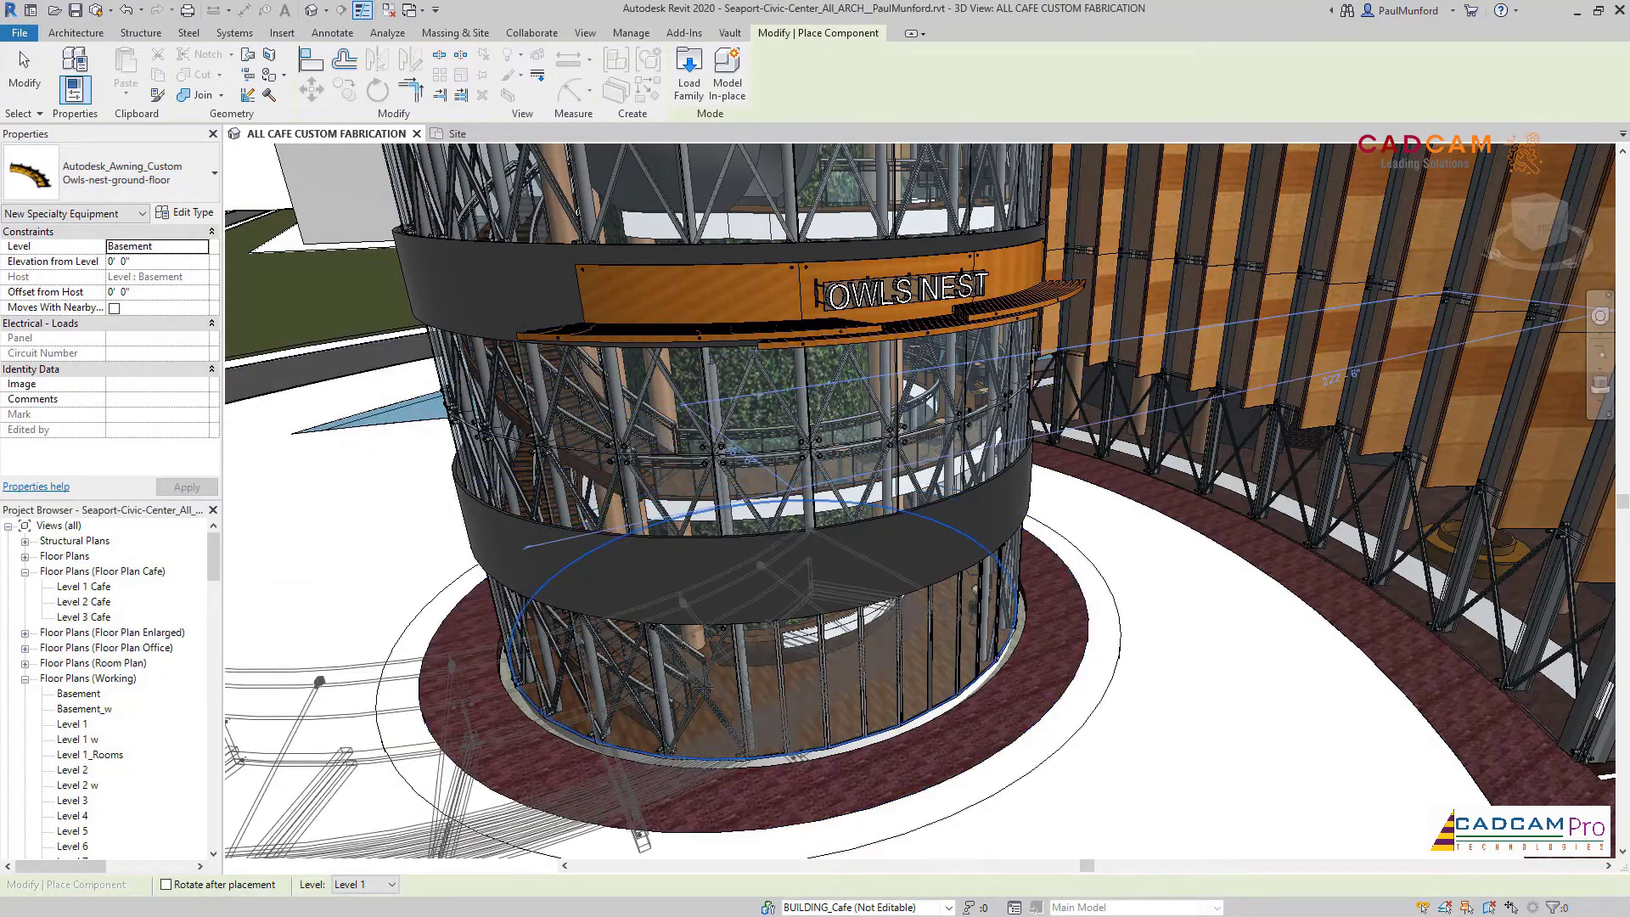
{"action": "left_click", "coordinate": [771, 589]}
{"action": "key", "text": "Escape"}
{"action": "key", "text": "Escape"}
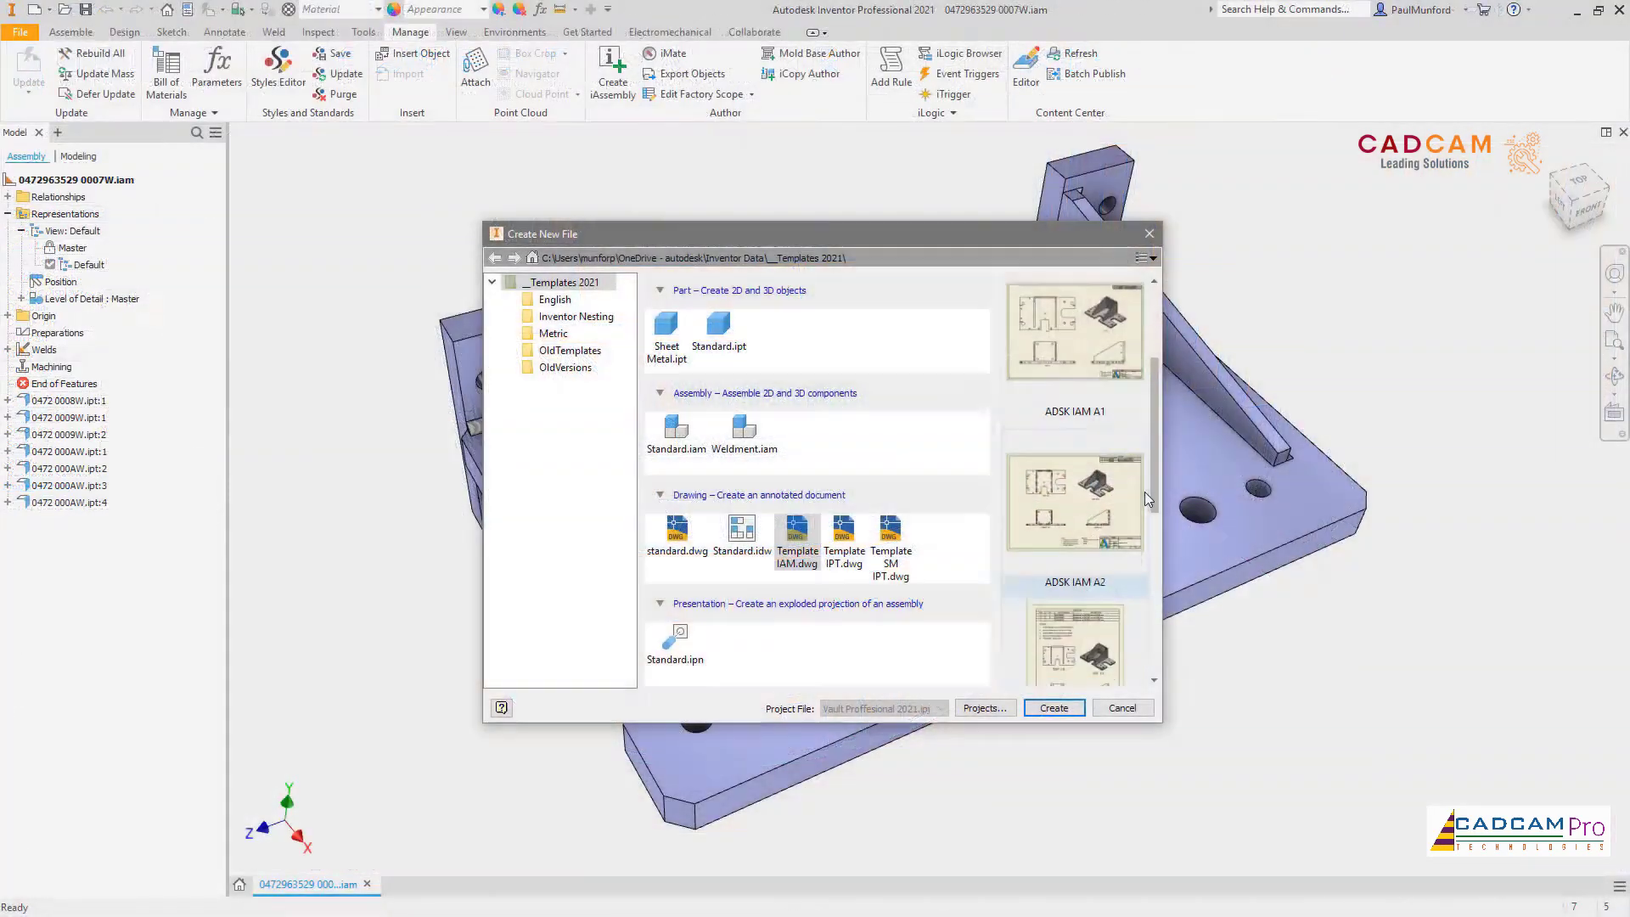
{"action": "scroll", "coordinate": [1144, 492], "scroll_direction": "down", "scroll_amount": 3}
{"action": "scroll", "coordinate": [1145, 564], "scroll_direction": "up", "scroll_amount": 3}
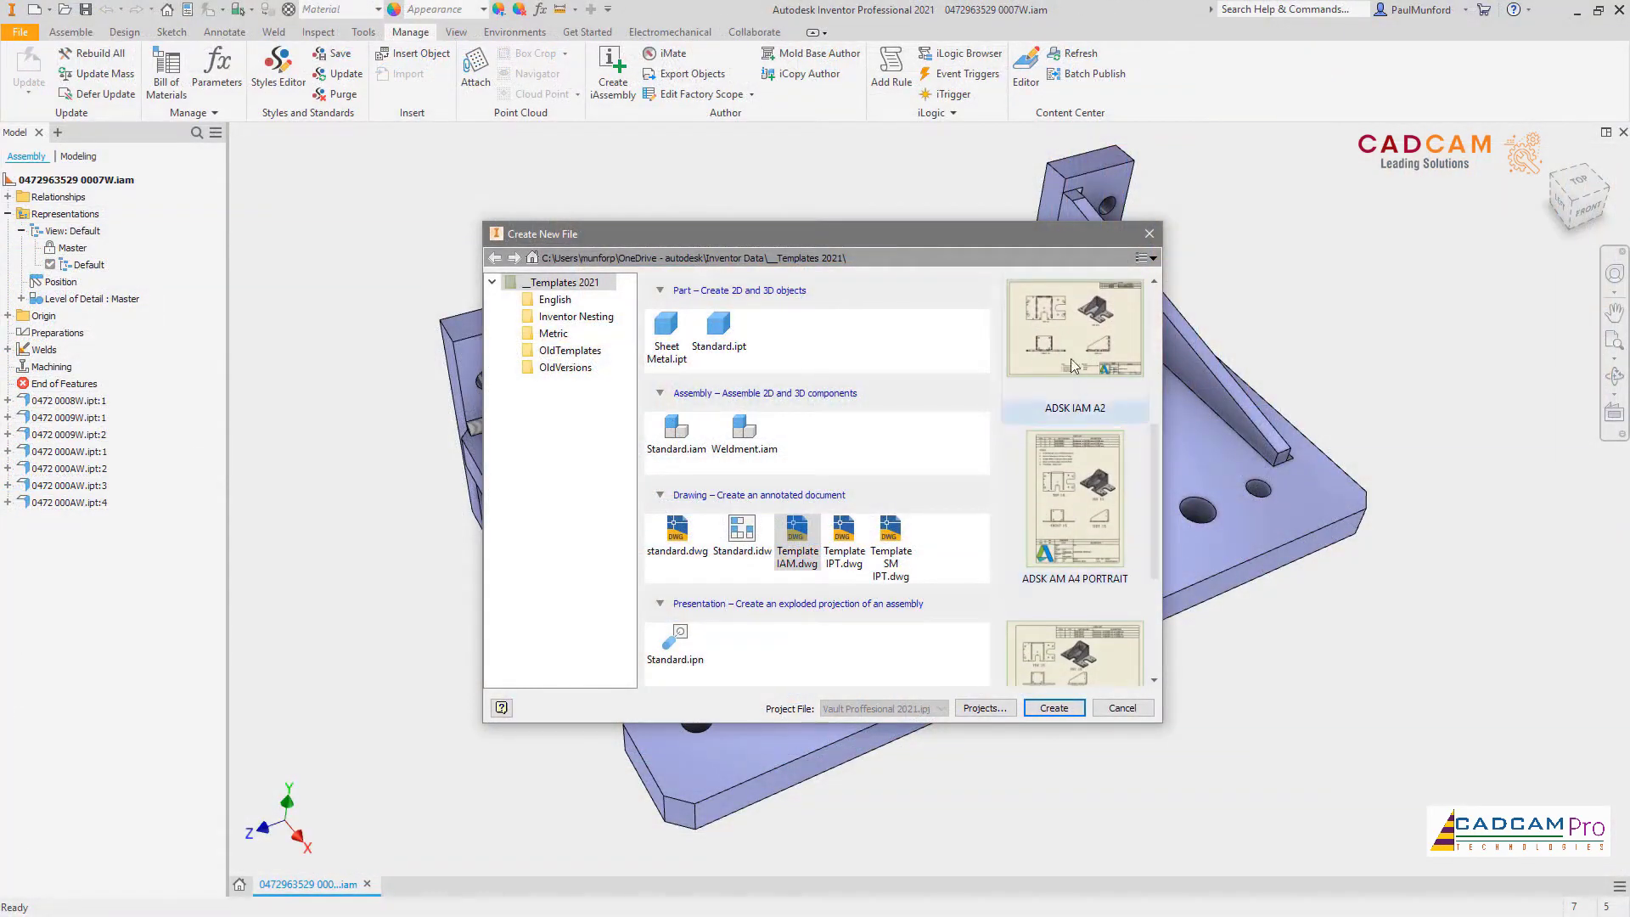
Step: Pick the ADSK IAM A2 template, space views 60 mm vertically, and add centerlines and dimensions
{"action": "left_click", "coordinate": [1075, 332]}
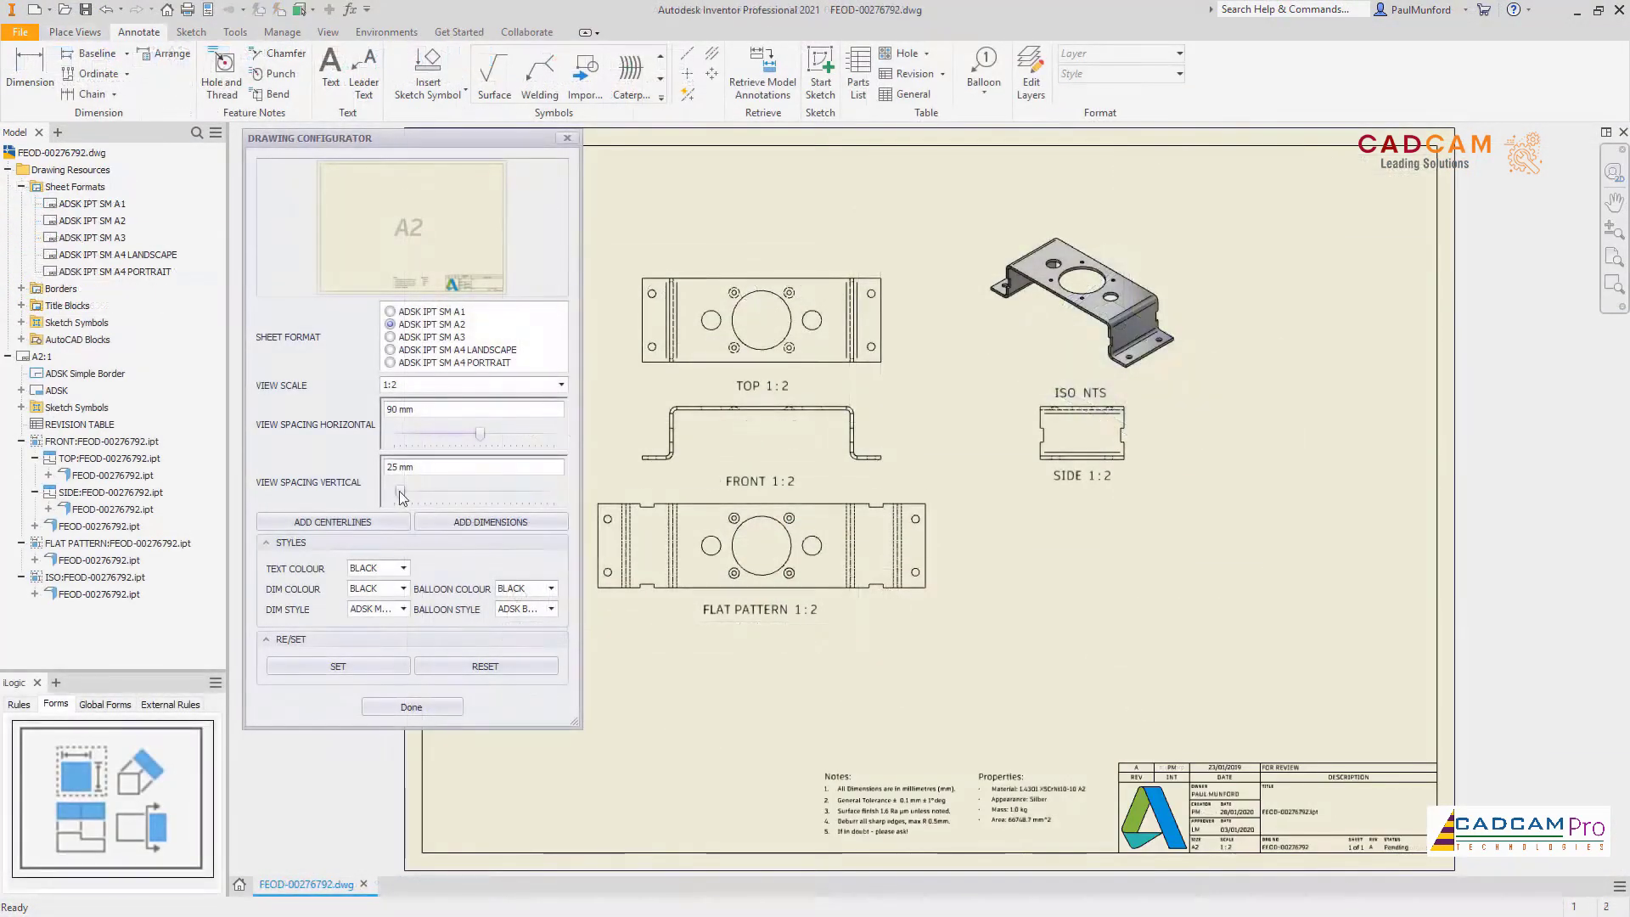
{"action": "left_click_drag", "start_coordinate": [402, 495], "coordinate": [446, 492]}
{"action": "left_click", "coordinate": [384, 521]}
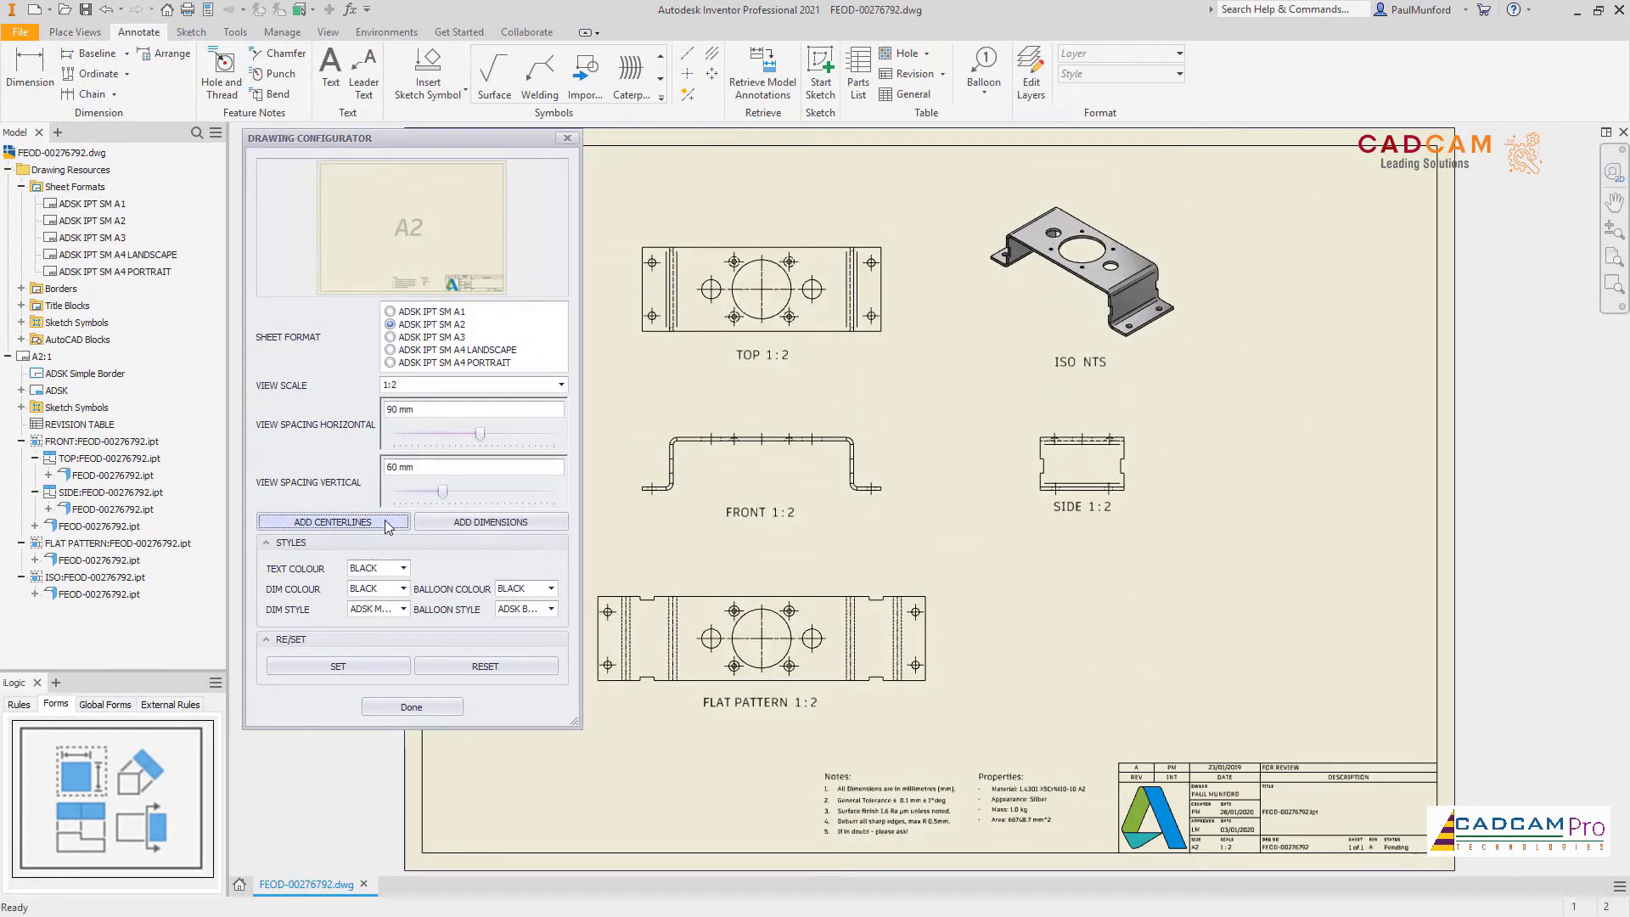
{"action": "left_click", "coordinate": [445, 525]}
Step: Make the note text red and apply the dark interface theme
{"action": "left_click", "coordinate": [405, 568]}
{"action": "left_click", "coordinate": [397, 626]}
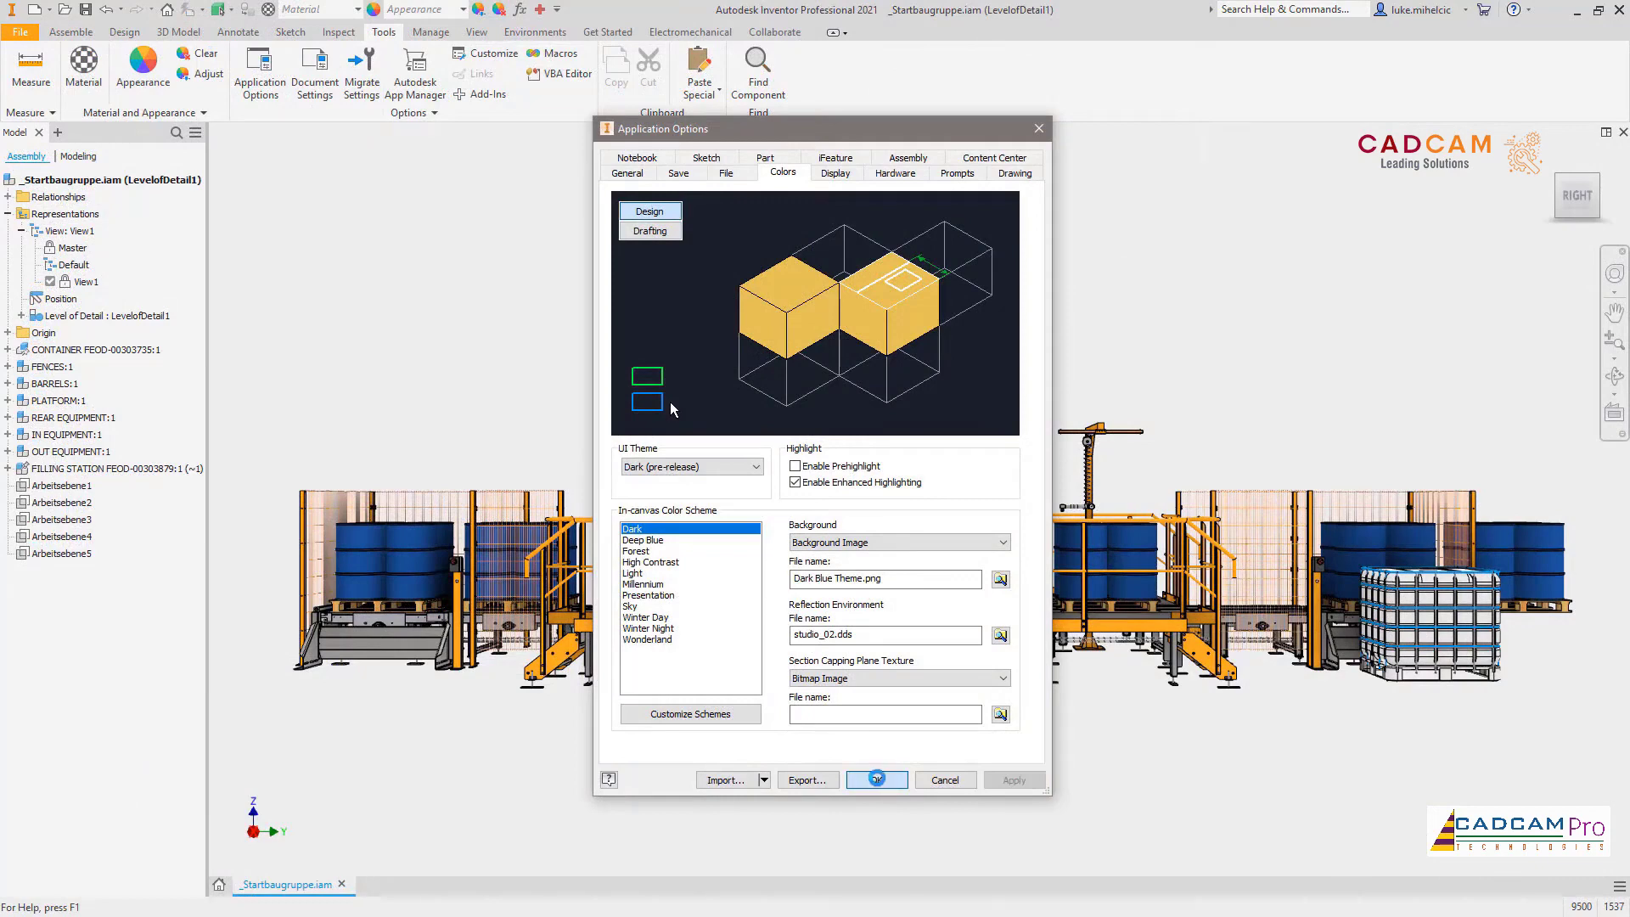
{"action": "left_click", "coordinate": [876, 779]}
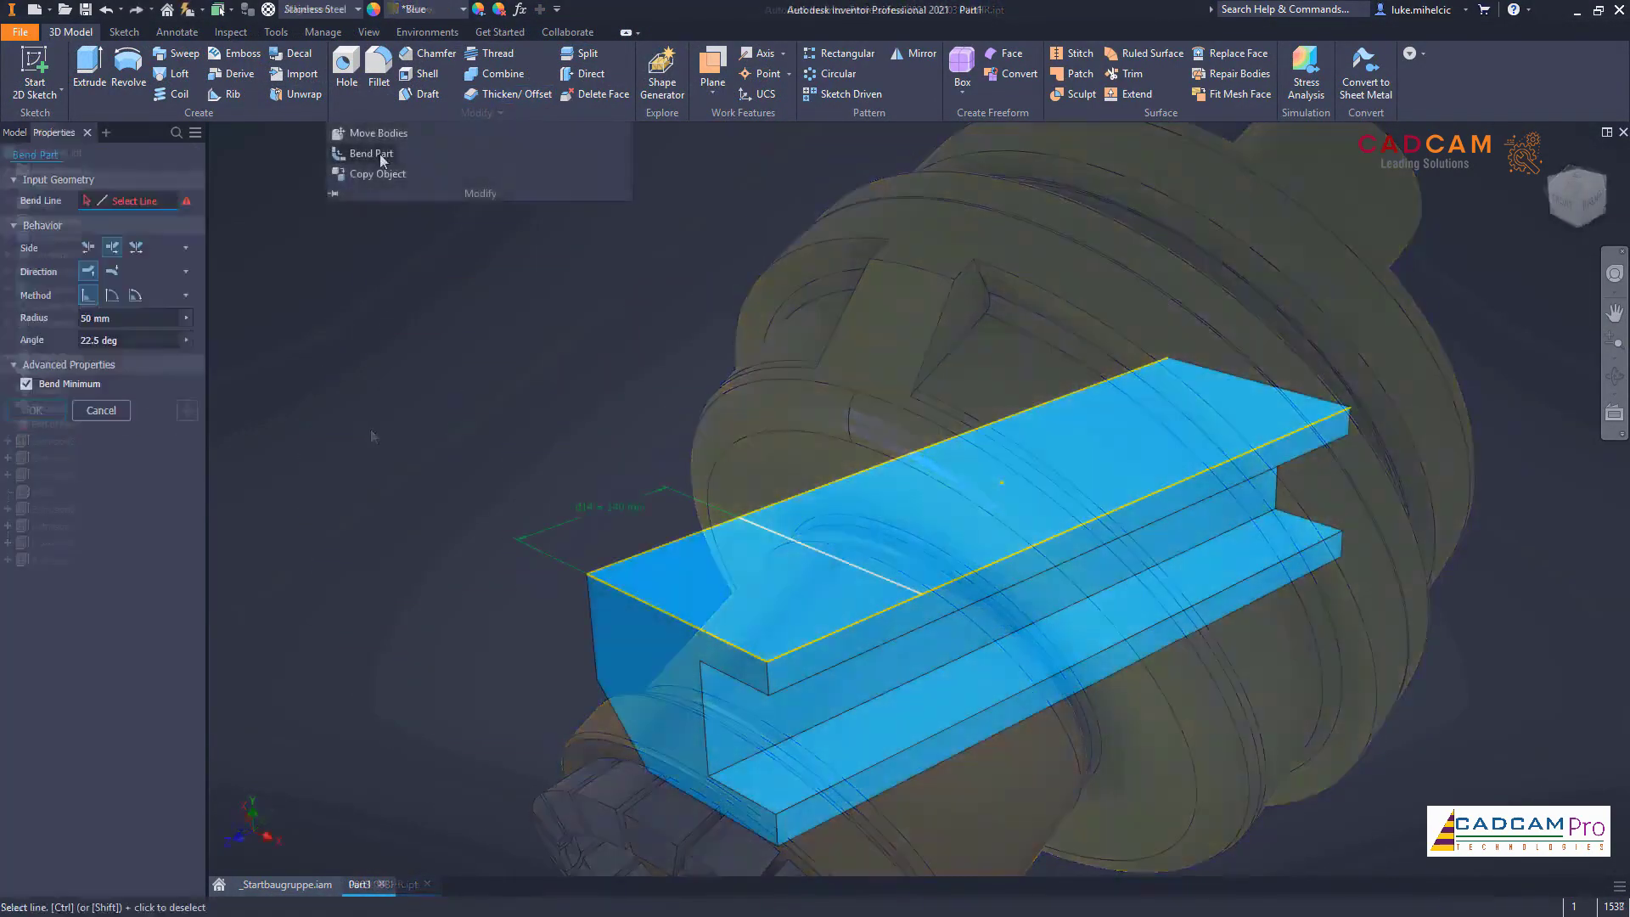
Step: Bend the part along the sketch line, then create a coil with the Filling Coil preset
{"action": "left_click", "coordinate": [760, 527]}
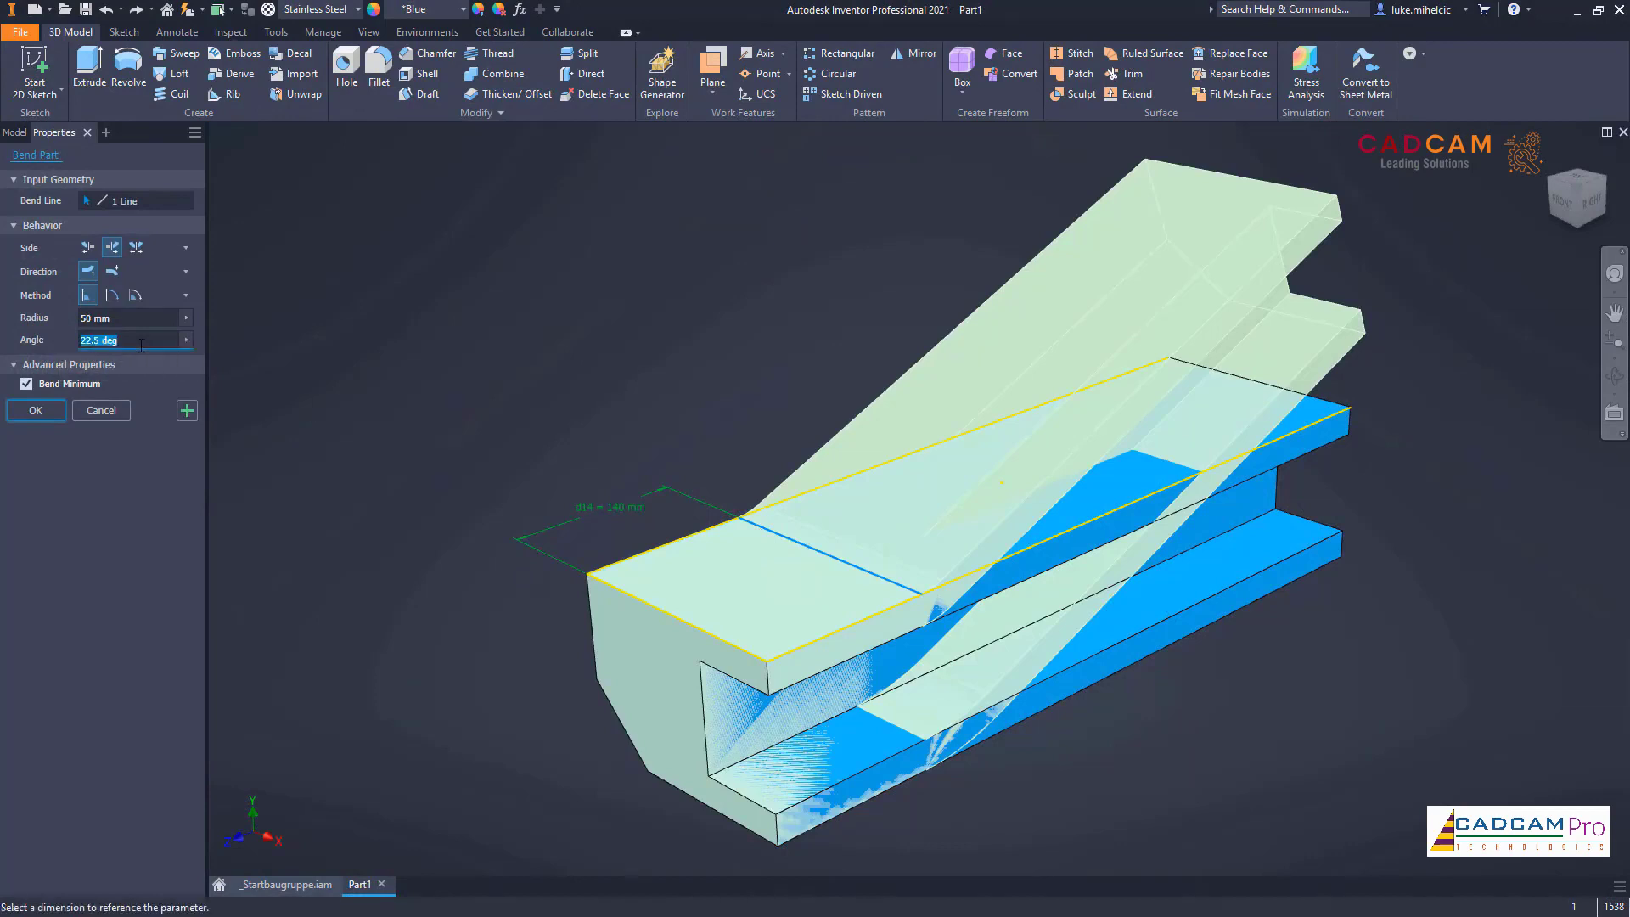
{"action": "key", "text": "Return"}
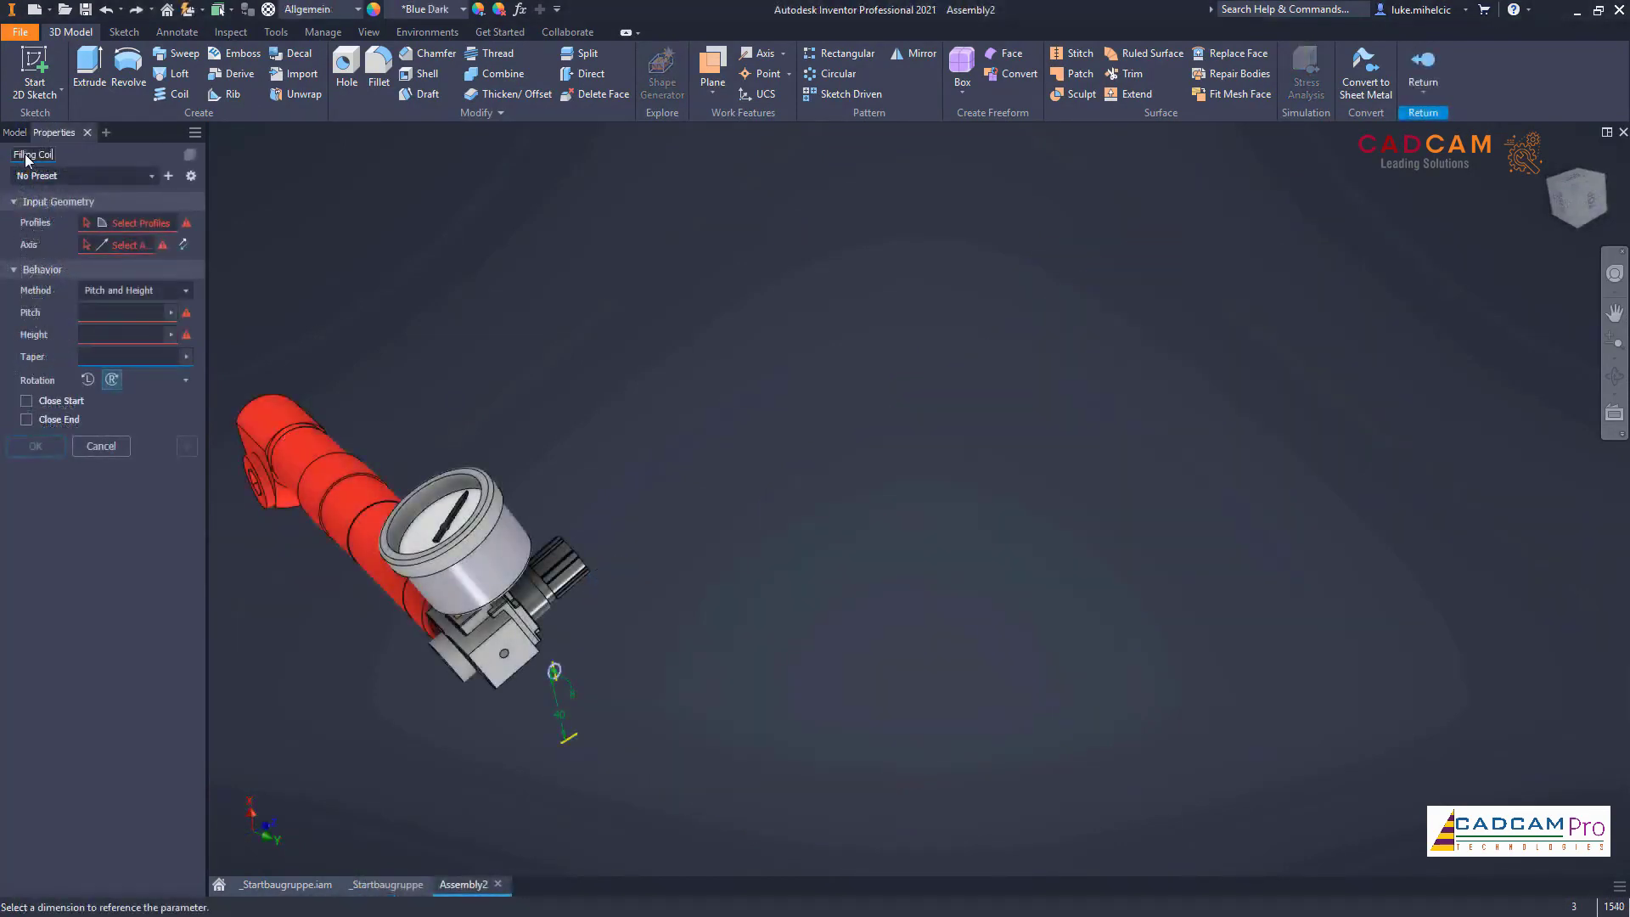
{"action": "left_click", "coordinate": [85, 176]}
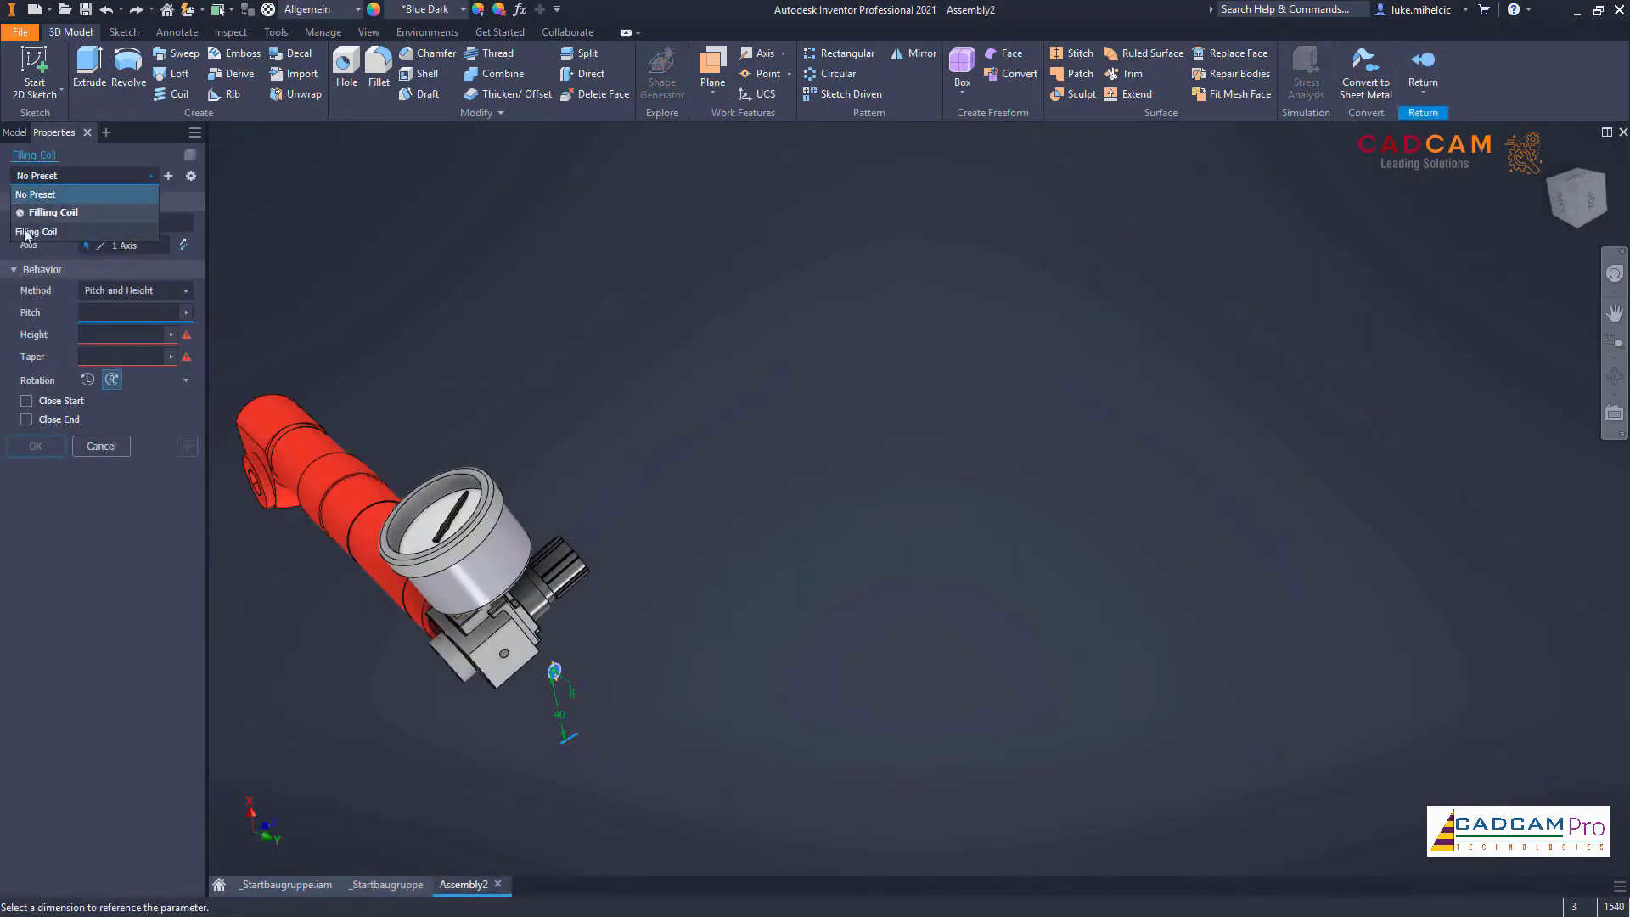
{"action": "left_click", "coordinate": [25, 240]}
{"action": "left_click", "coordinate": [36, 447]}
Step: Open Application Options from the Tools tab
{"action": "right_click", "coordinate": [323, 391]}
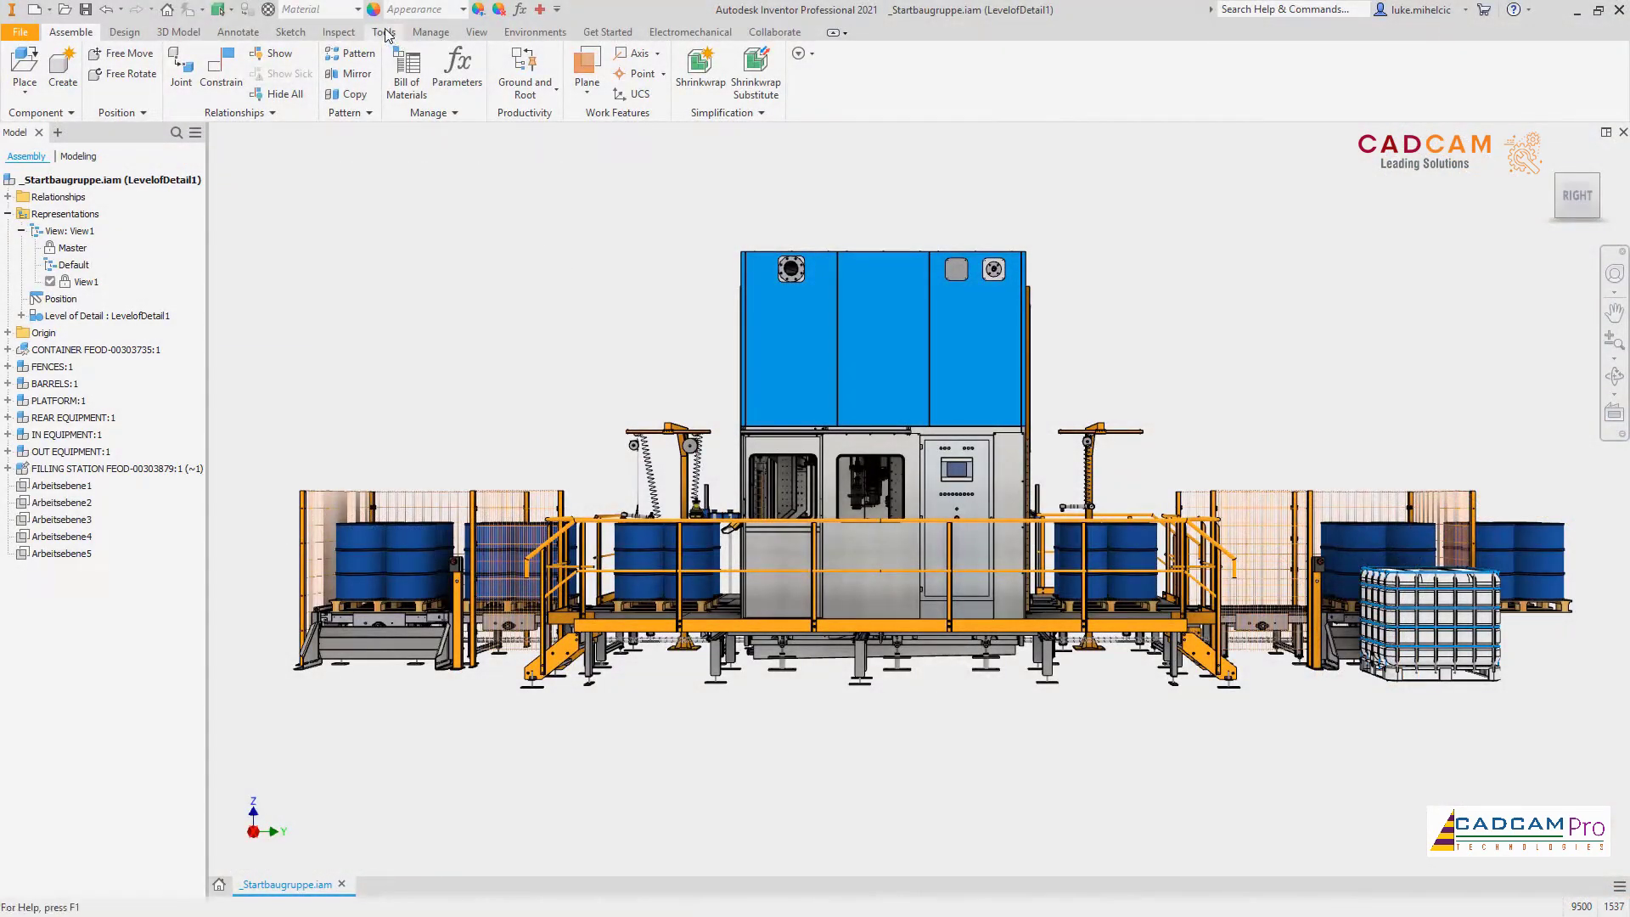
{"action": "left_click", "coordinate": [384, 32]}
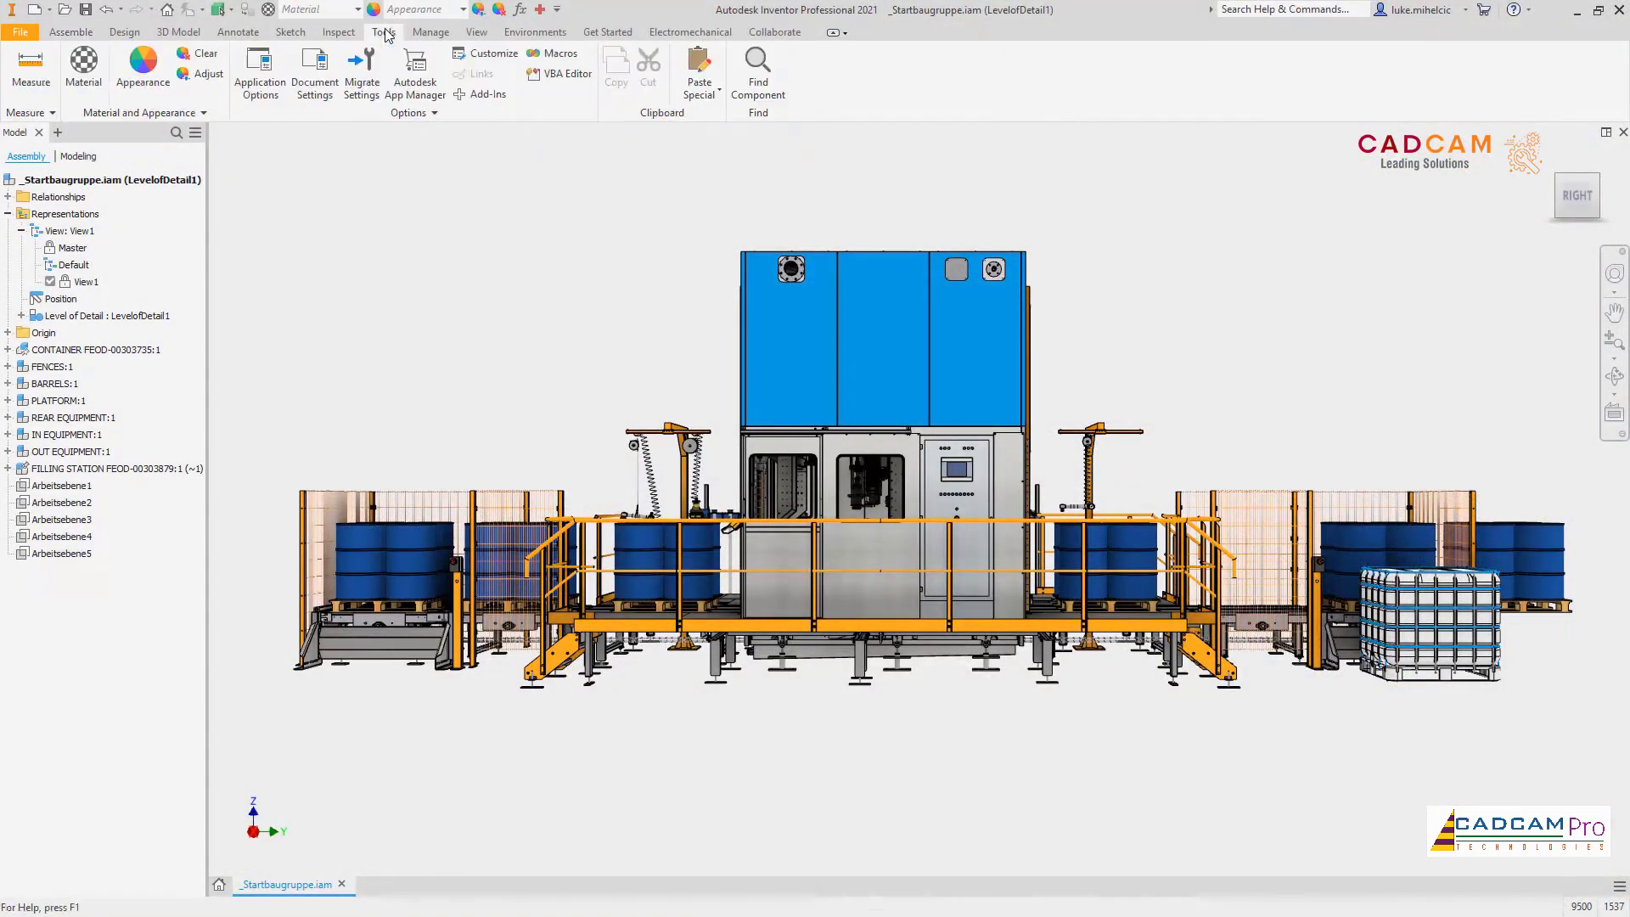
{"action": "left_click", "coordinate": [256, 74]}
Step: Set the UI theme to Dark and confirm the switch
{"action": "left_click", "coordinate": [716, 468]}
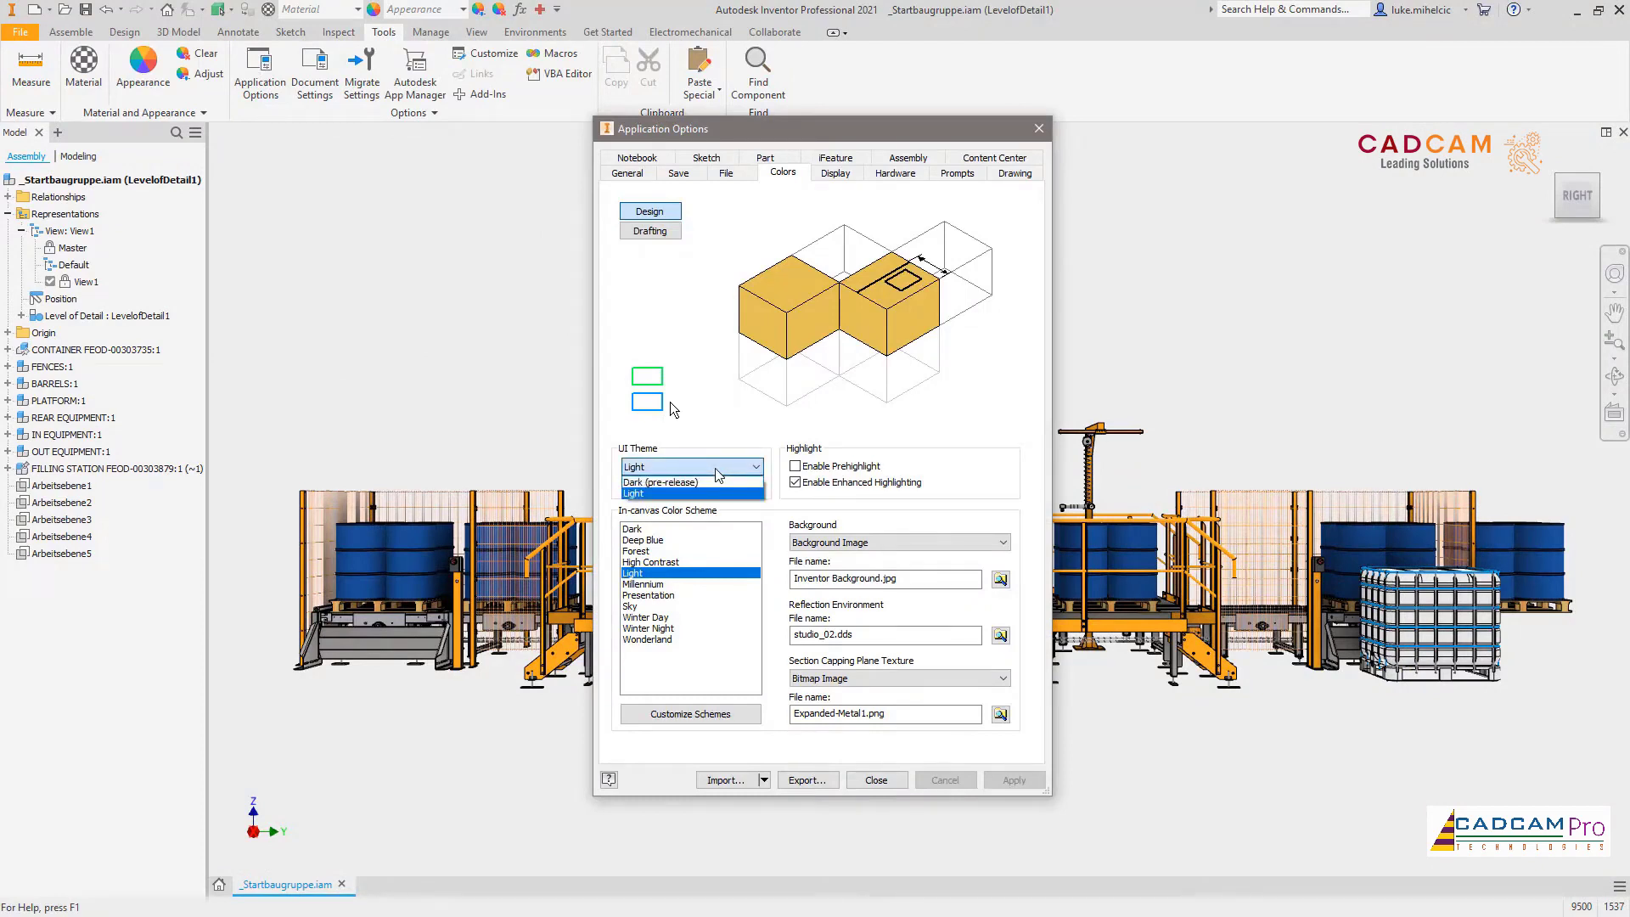
{"action": "left_click", "coordinate": [689, 484]}
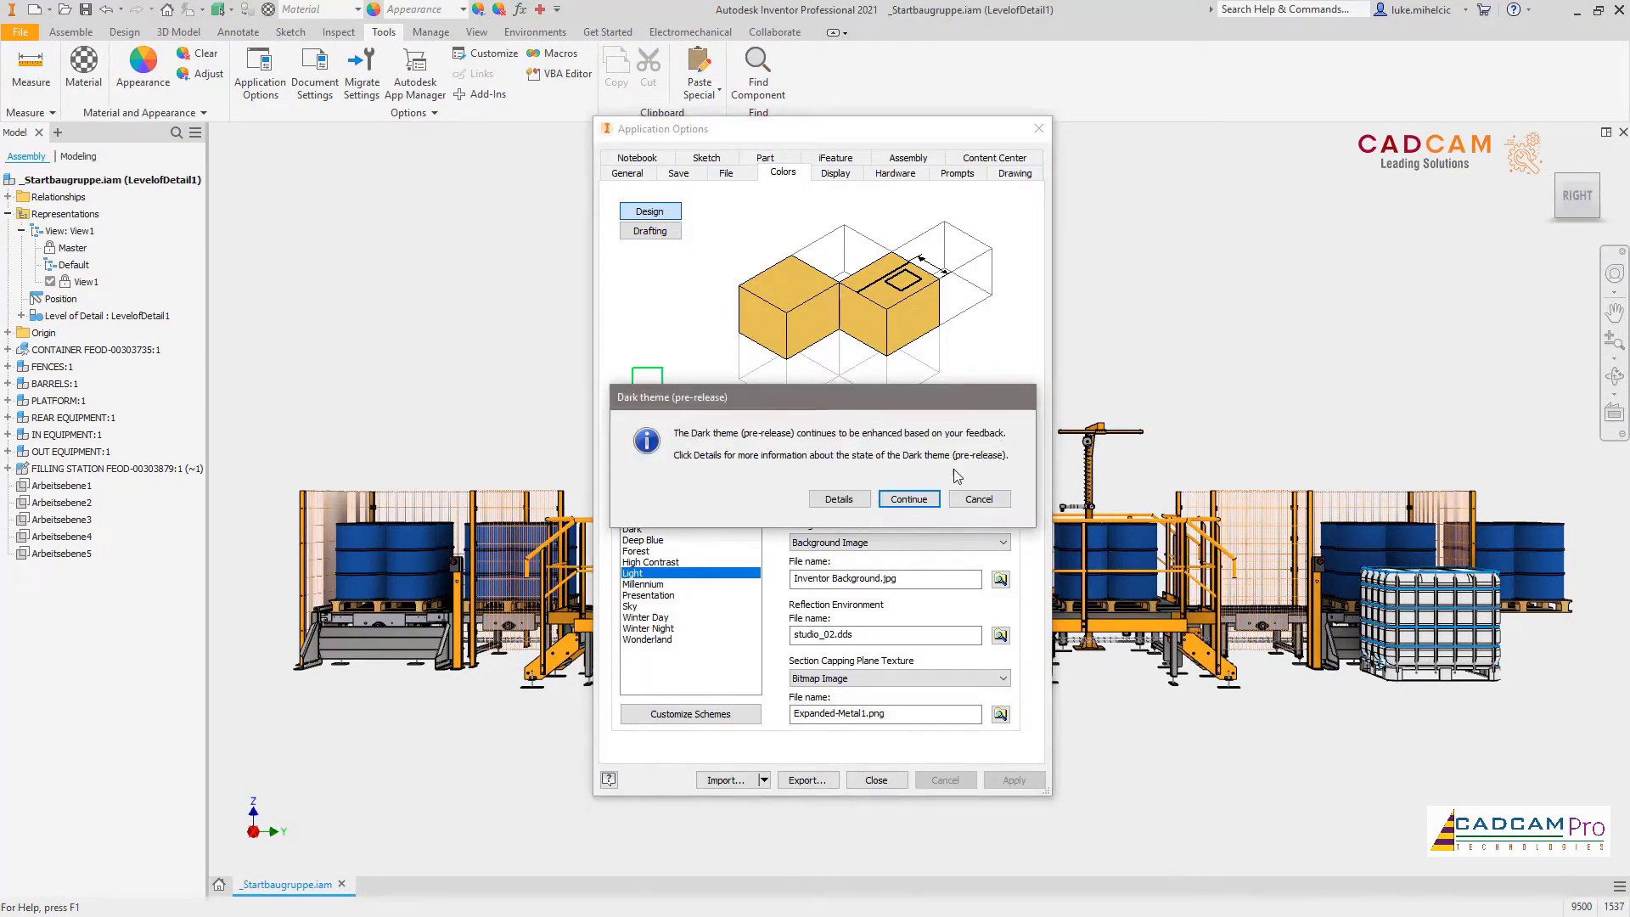
{"action": "left_click", "coordinate": [908, 499]}
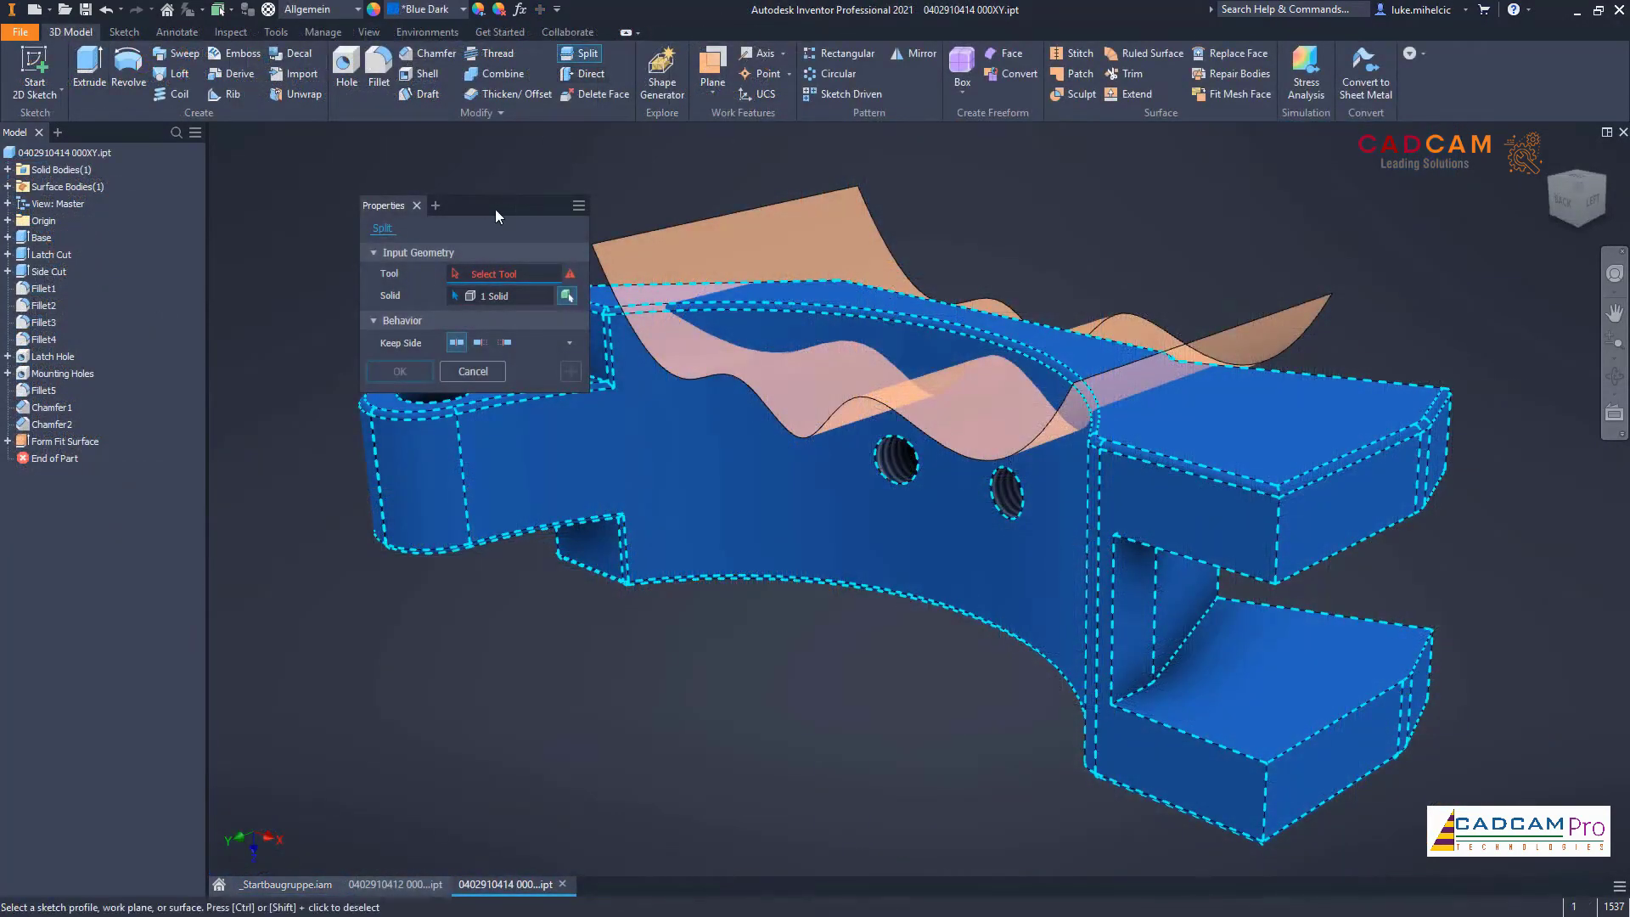
Step: Dock the Properties panel and split the latch body using the wavy surface
{"action": "left_click_drag", "start_coordinate": [496, 209], "coordinate": [28, 165]}
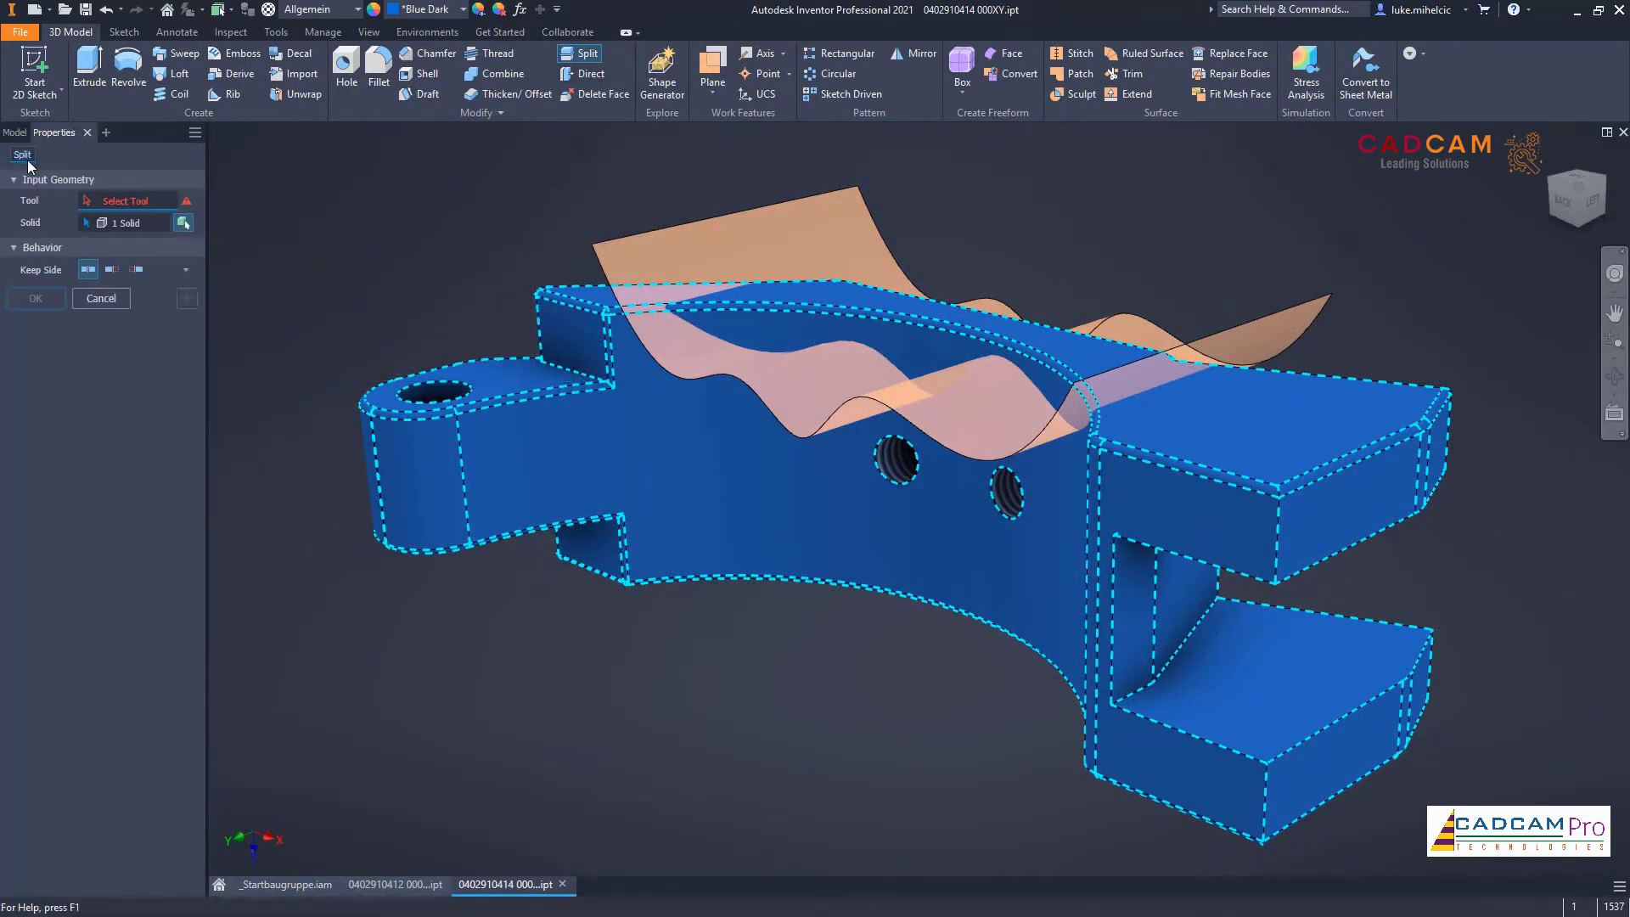
{"action": "left_click", "coordinate": [630, 236]}
{"action": "left_click", "coordinate": [35, 298]}
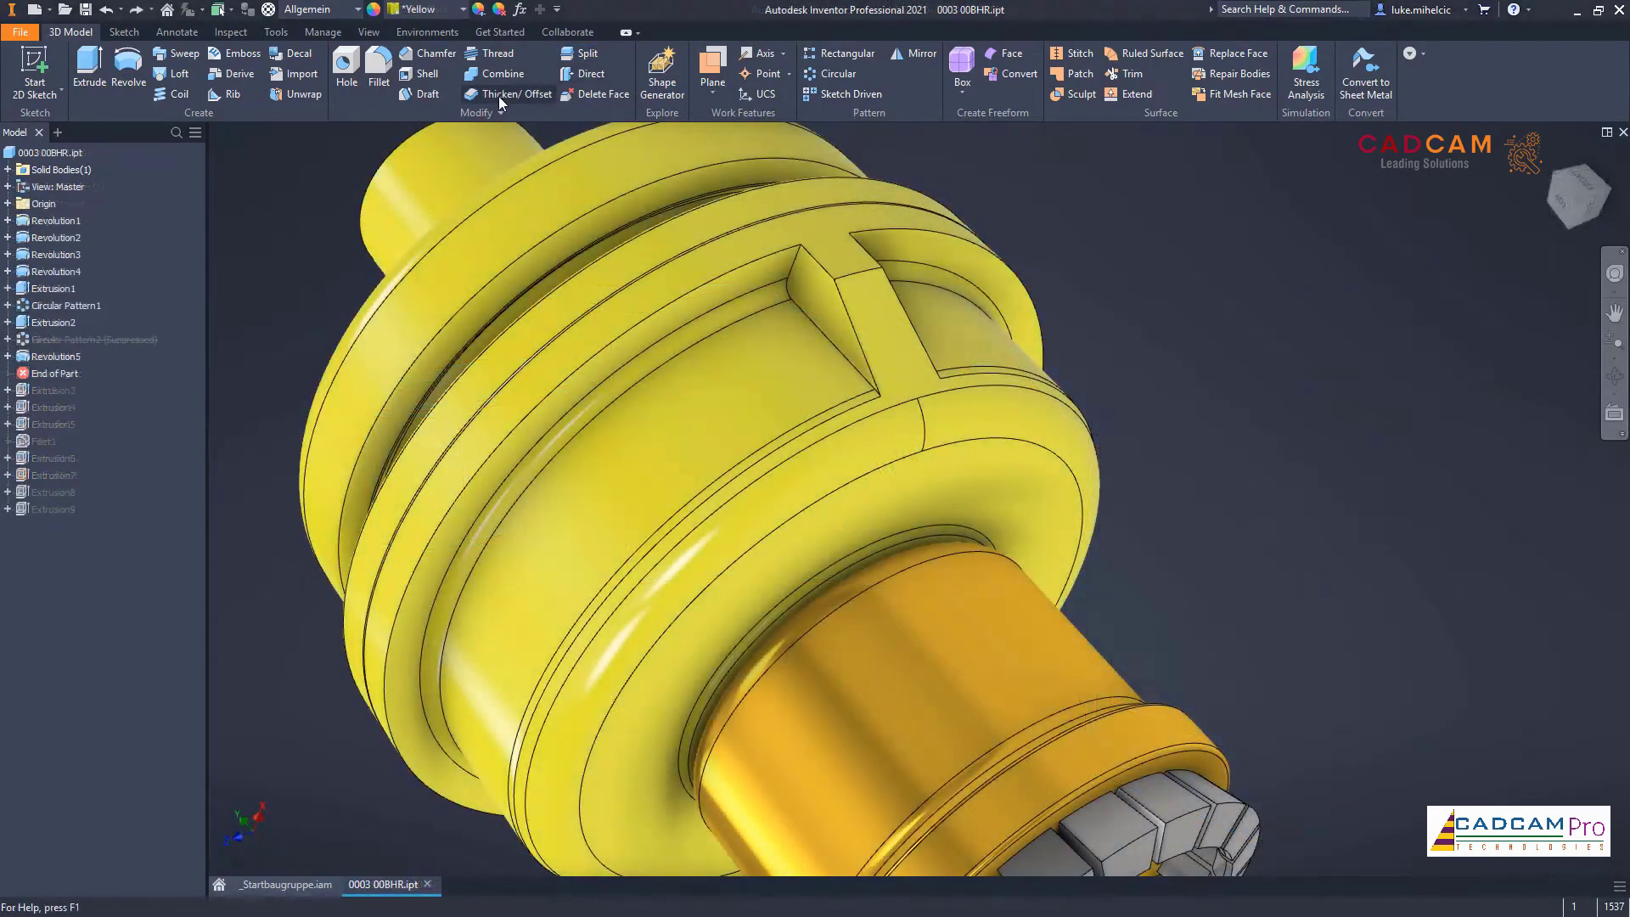
Step: Thicken the ring face and the wedge face at the slot of the round part
{"action": "left_click", "coordinate": [500, 96]}
{"action": "left_click", "coordinate": [772, 275]}
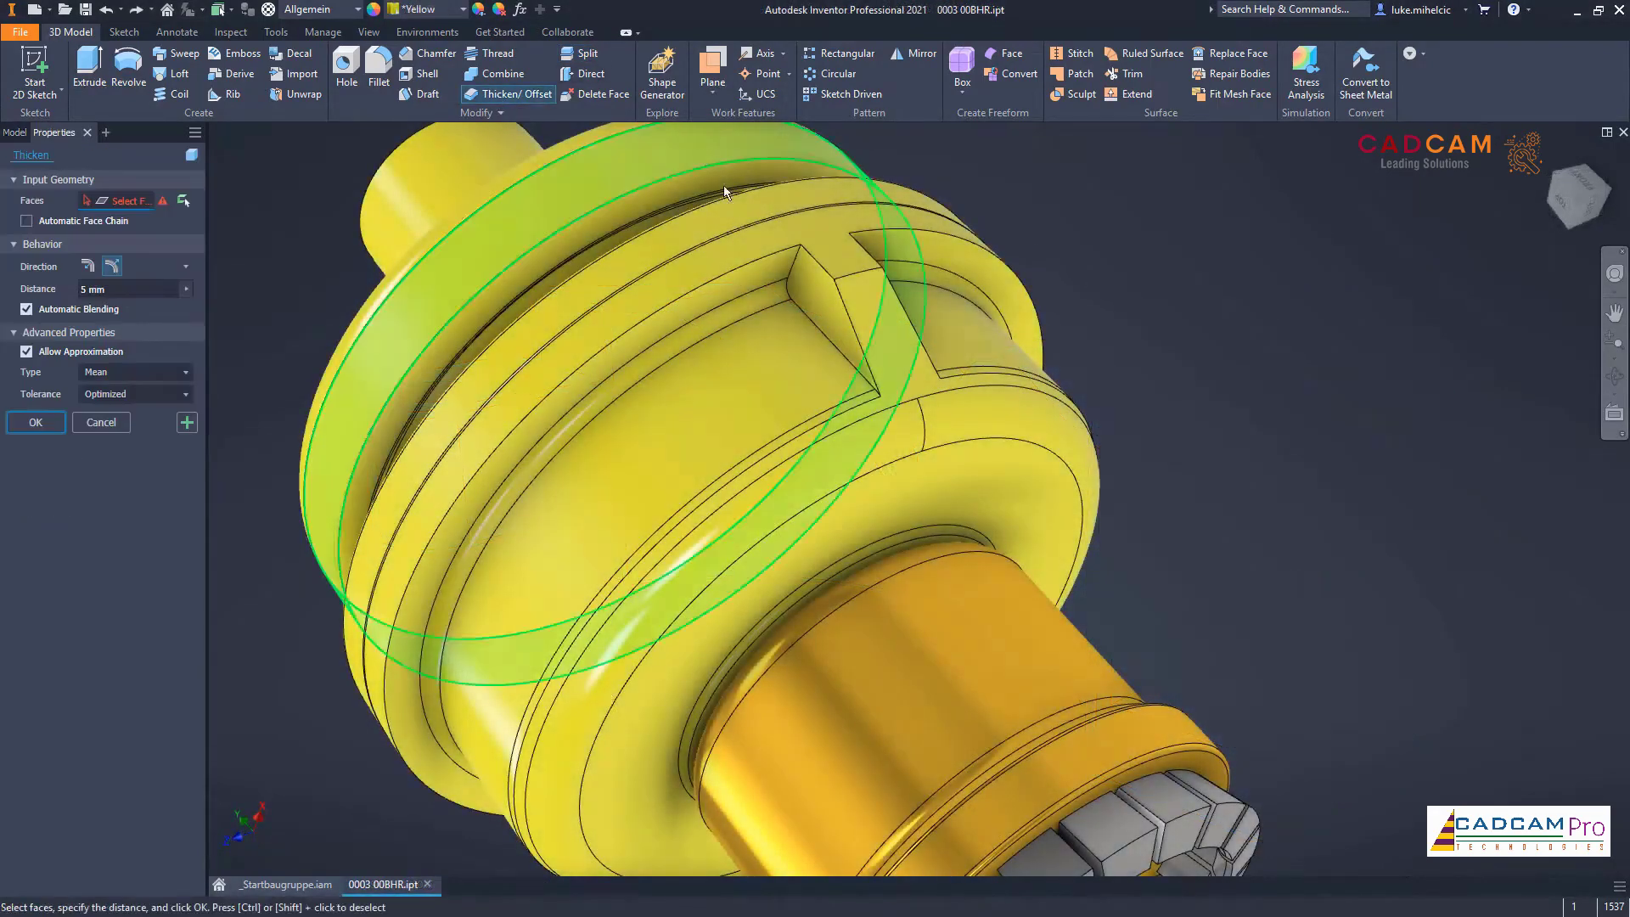
{"action": "left_click", "coordinate": [184, 427]}
{"action": "left_click", "coordinate": [823, 305]}
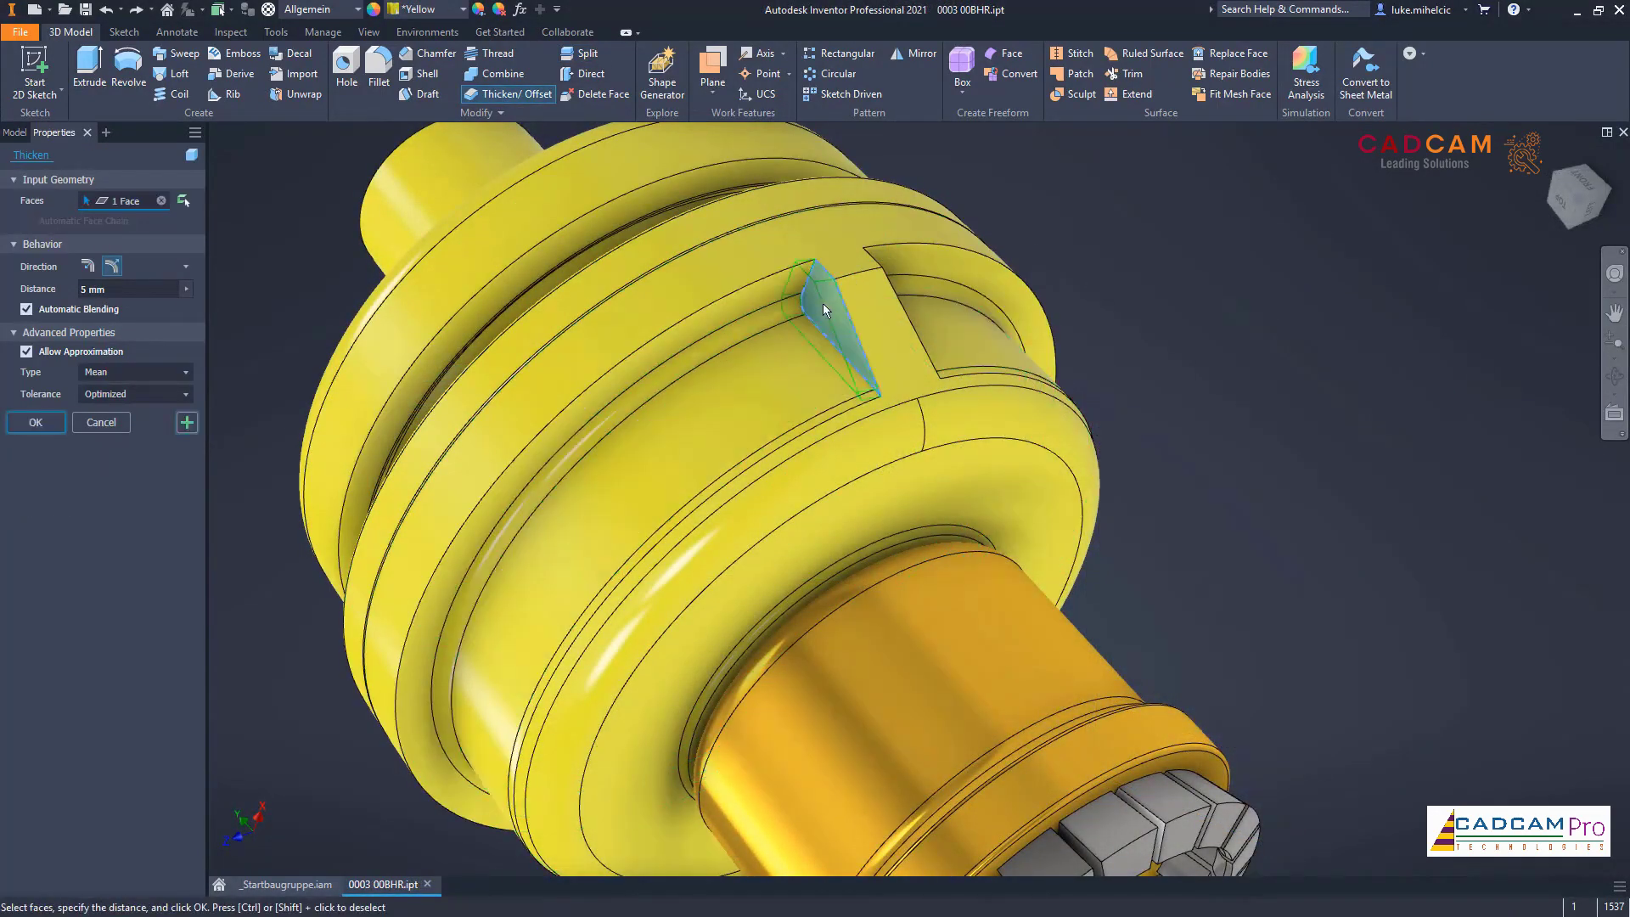
{"action": "middle_click_drag", "start_coordinate": [1124, 375], "coordinate": [1172, 323], "text": "shift"}
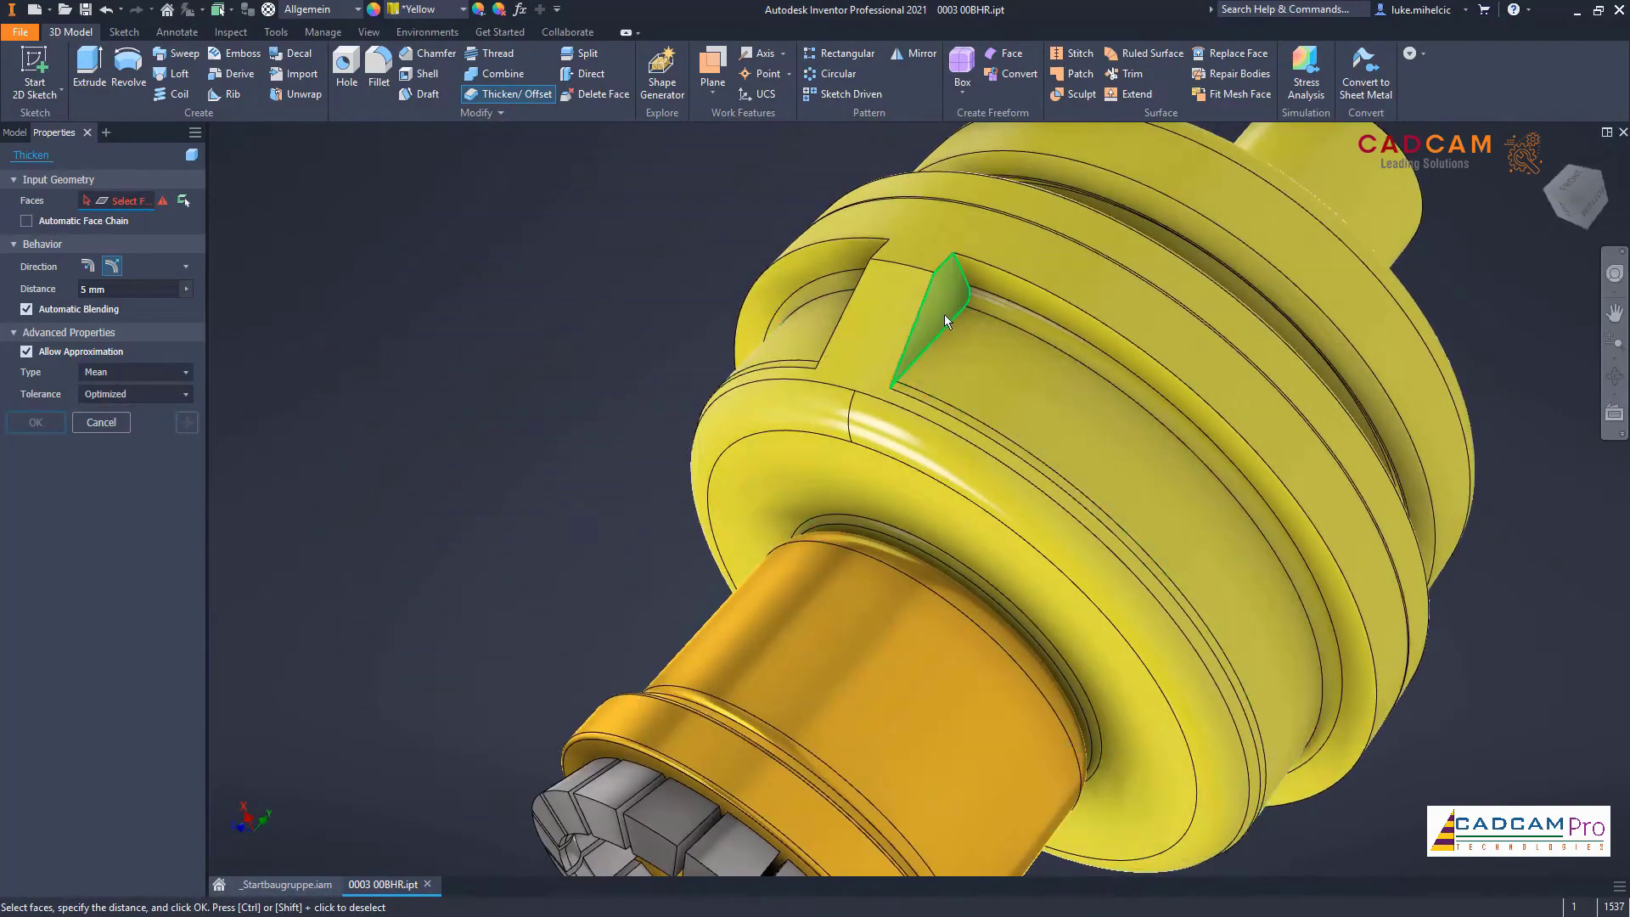
{"action": "left_click", "coordinate": [37, 424]}
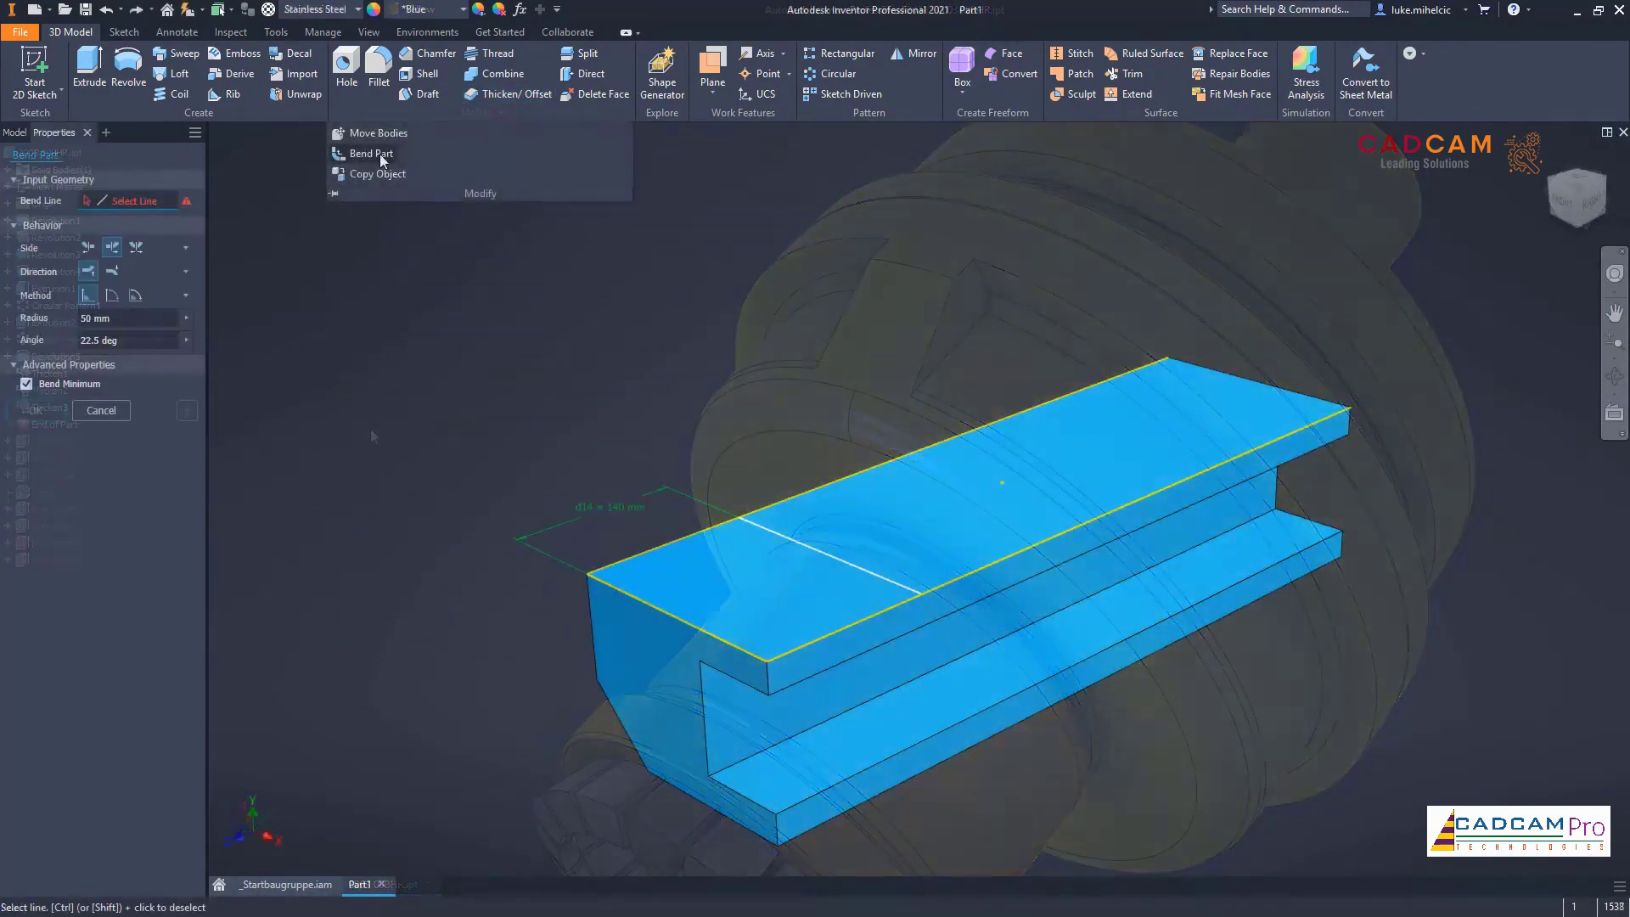
Step: Bend the channel along the white edge with a 10 degree angle
{"action": "left_click", "coordinate": [760, 527]}
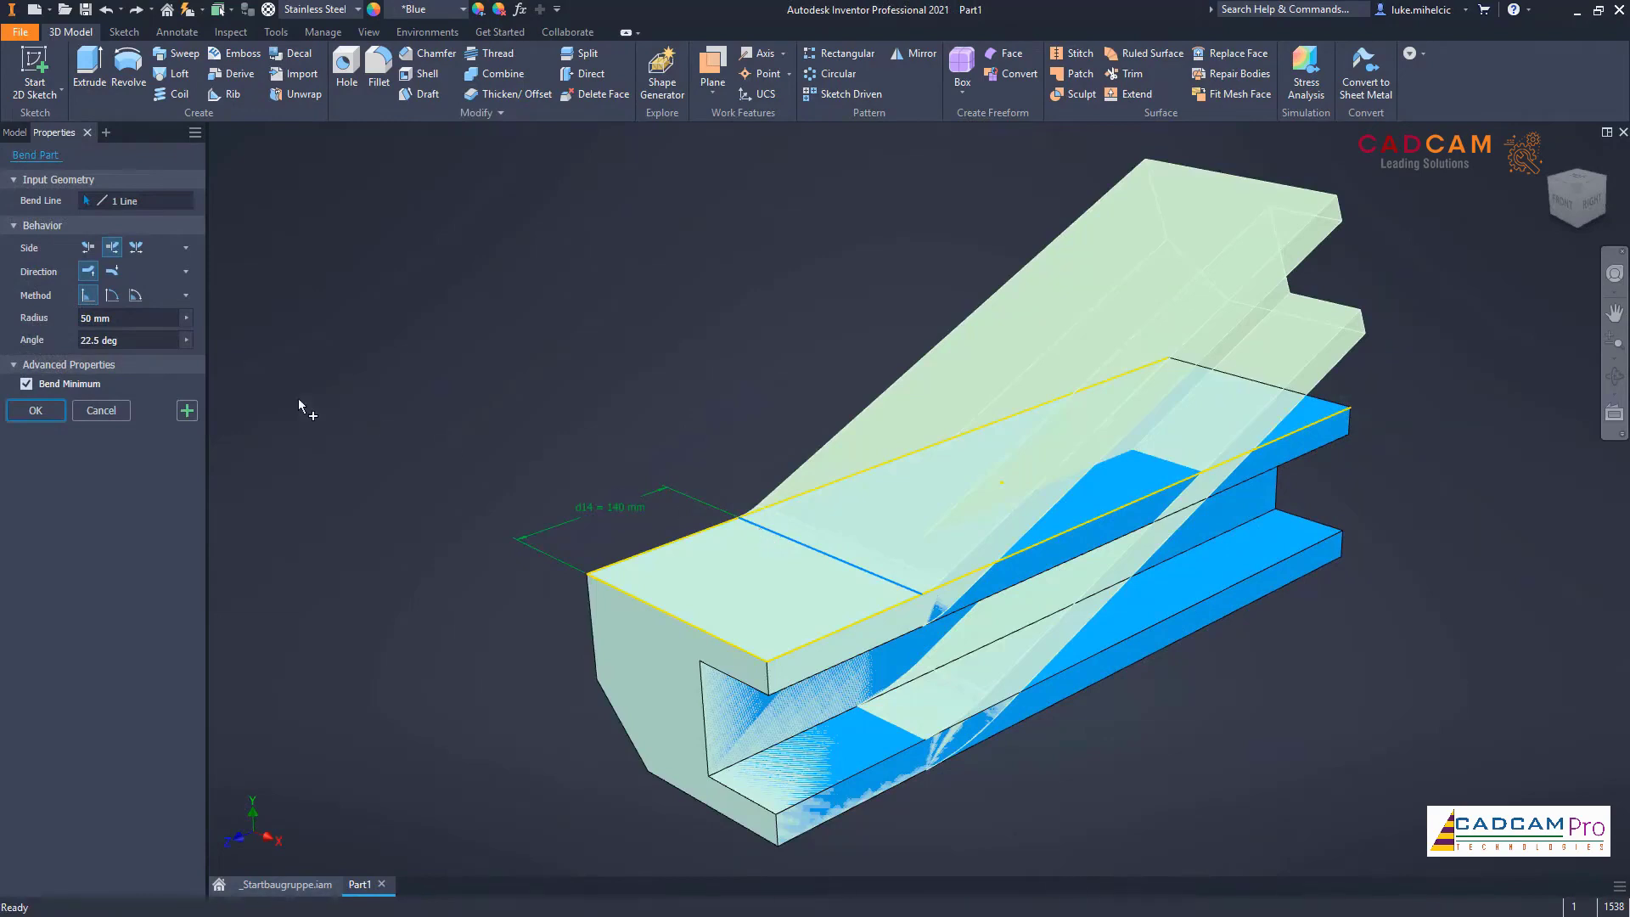
{"action": "left_click", "coordinate": [141, 340]}
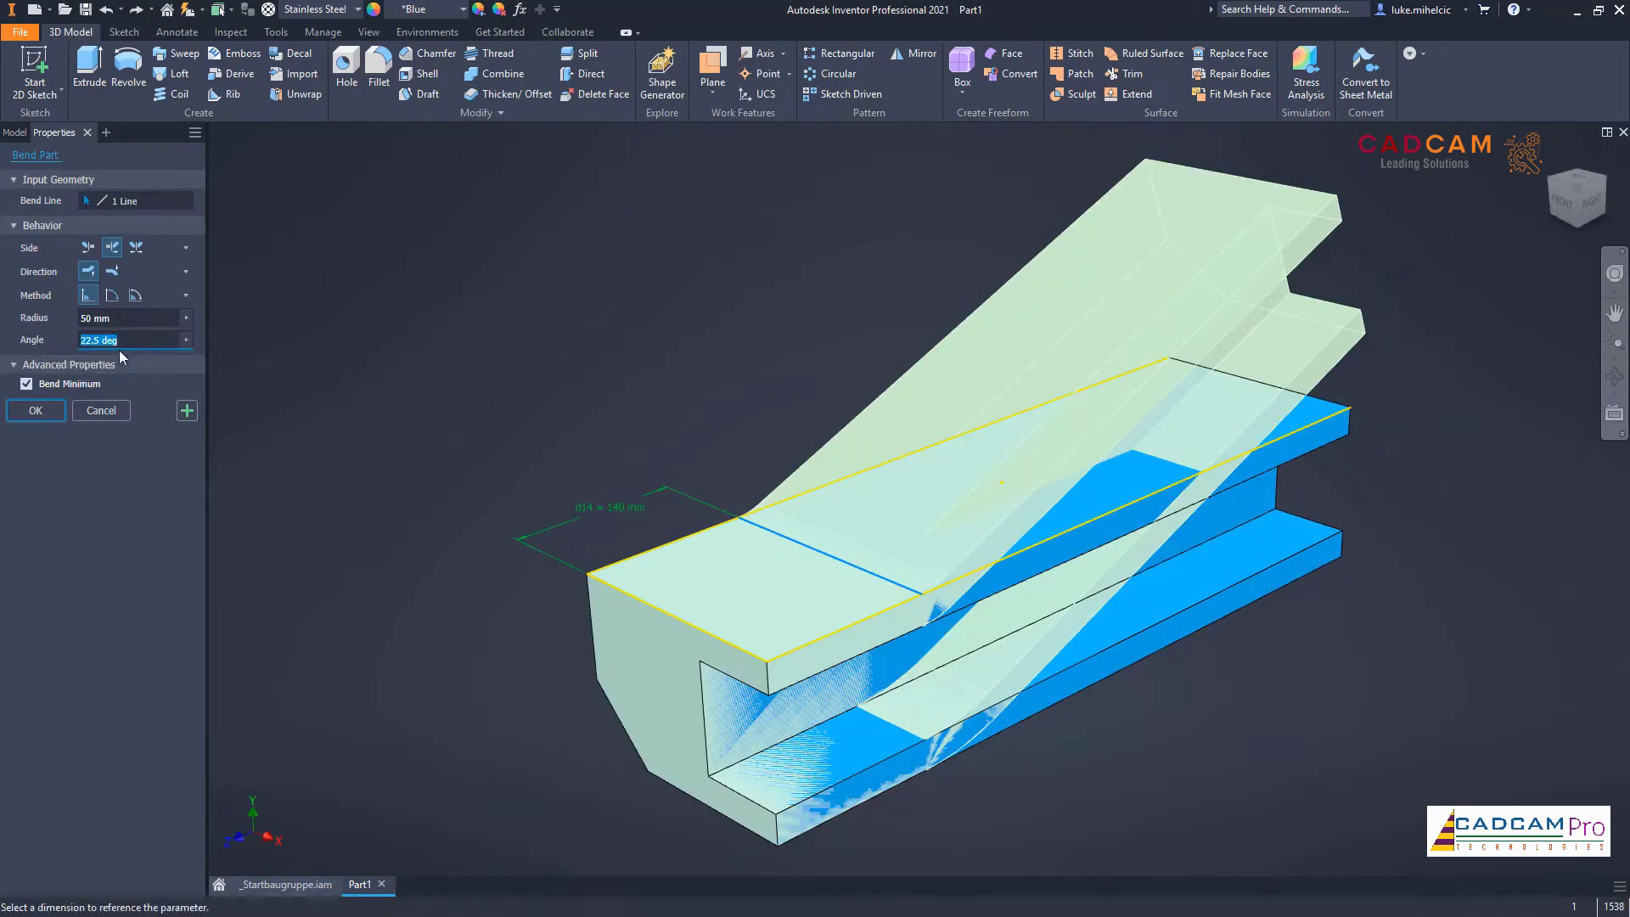
{"action": "type", "text": "10"}
{"action": "key", "text": "Return"}
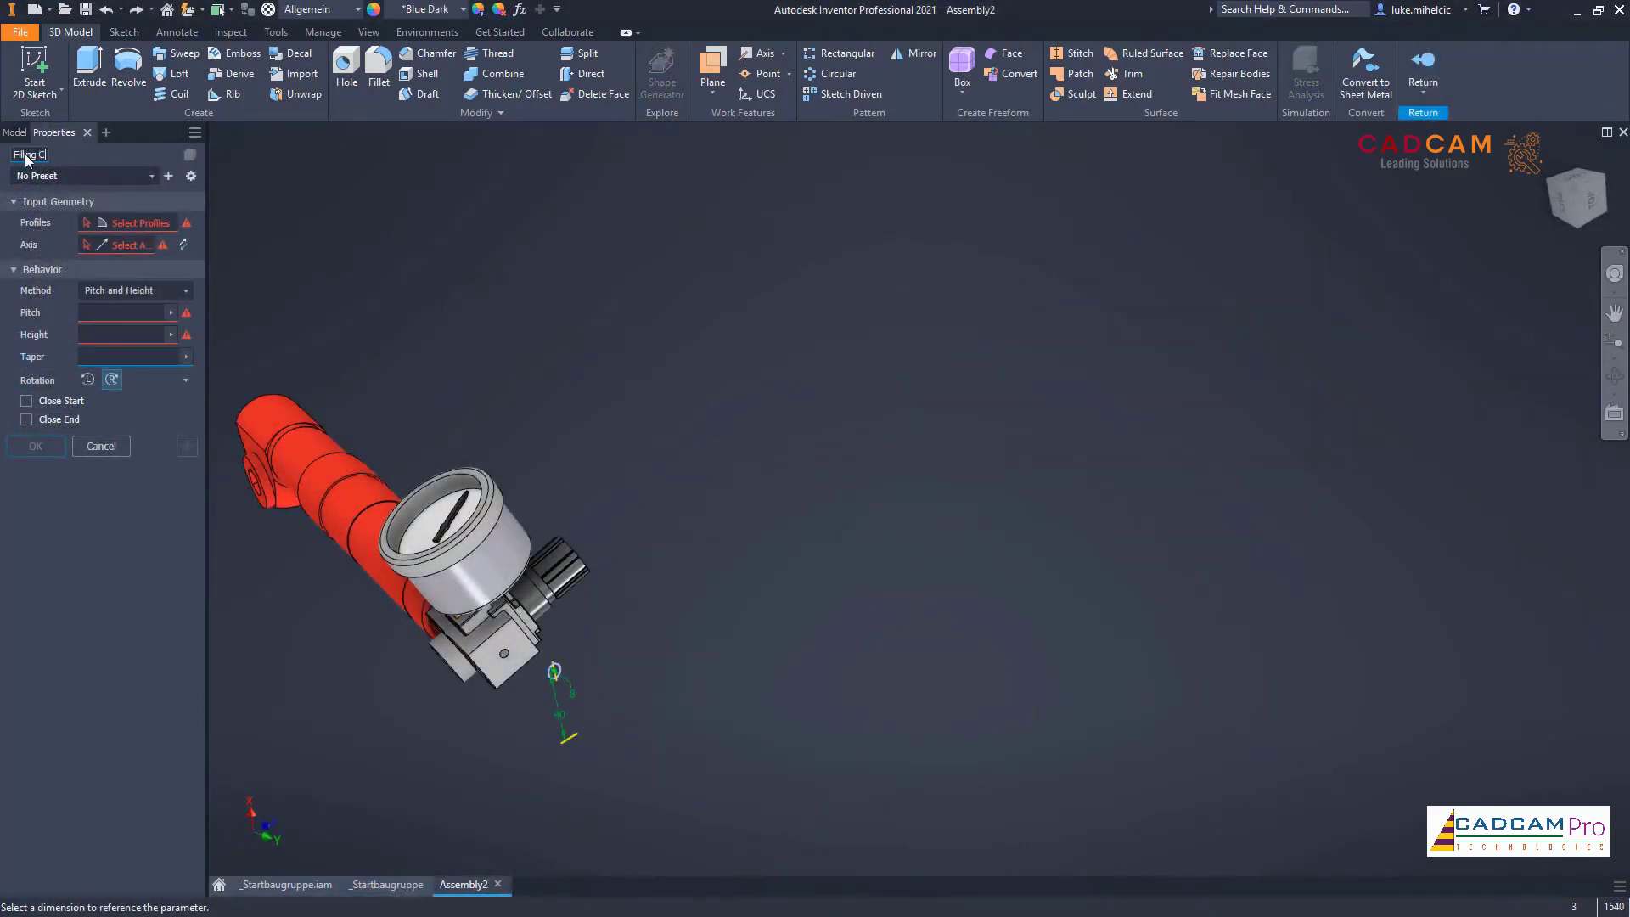
Step: Create the Filling Coil as a solid tube from its saved preset on the picked axis
{"action": "key", "text": "Return"}
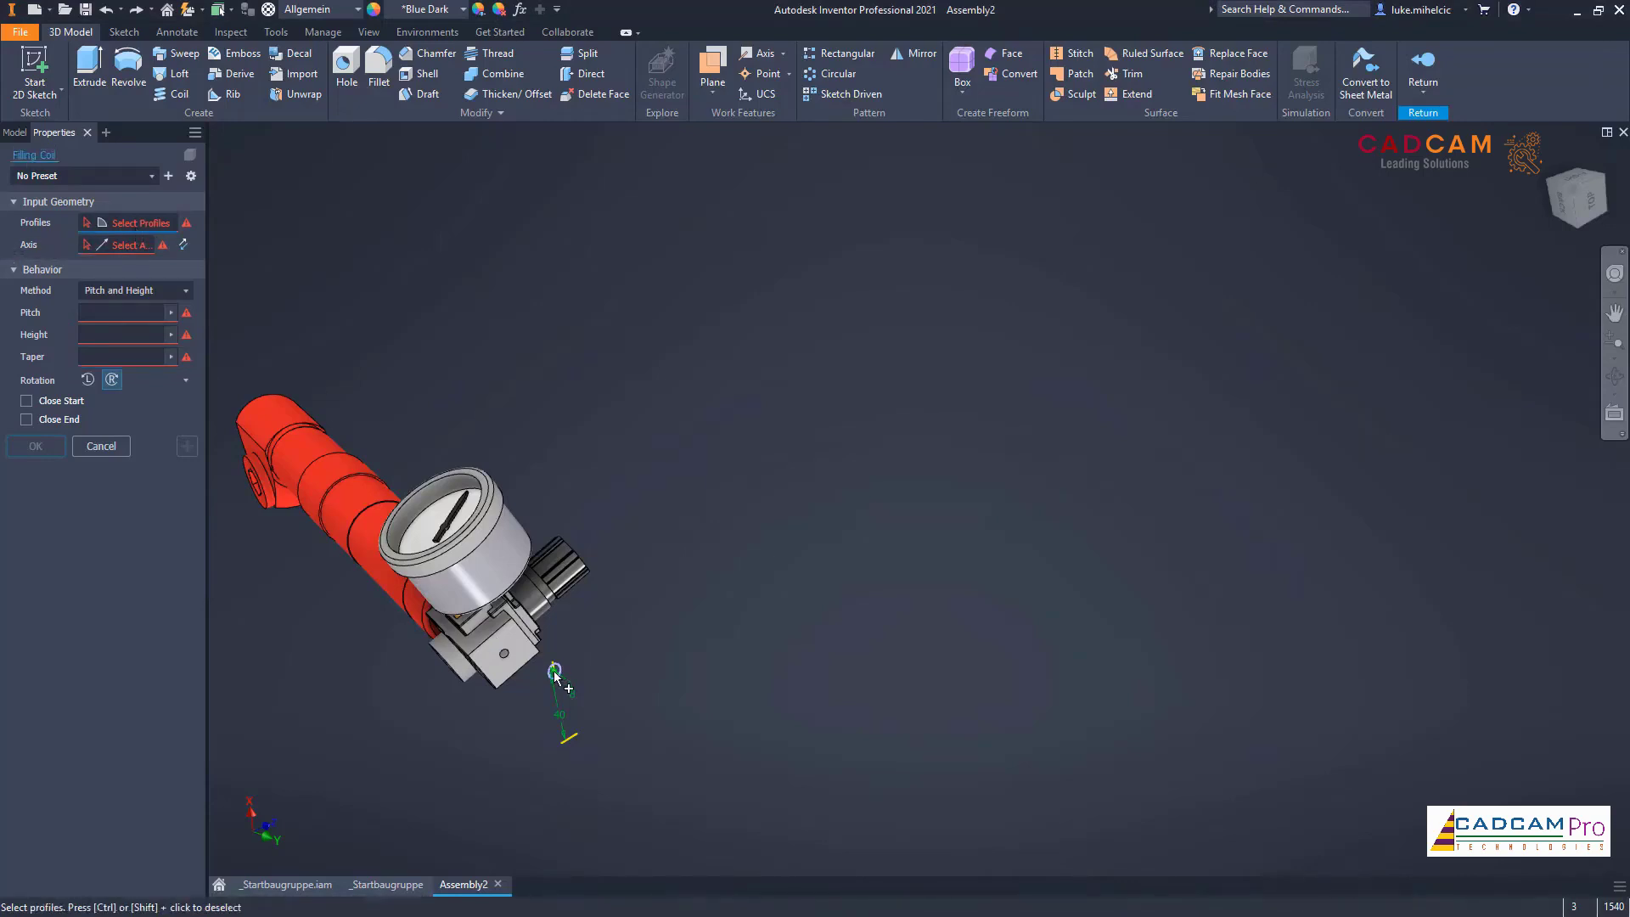
{"action": "left_click", "coordinate": [571, 740]}
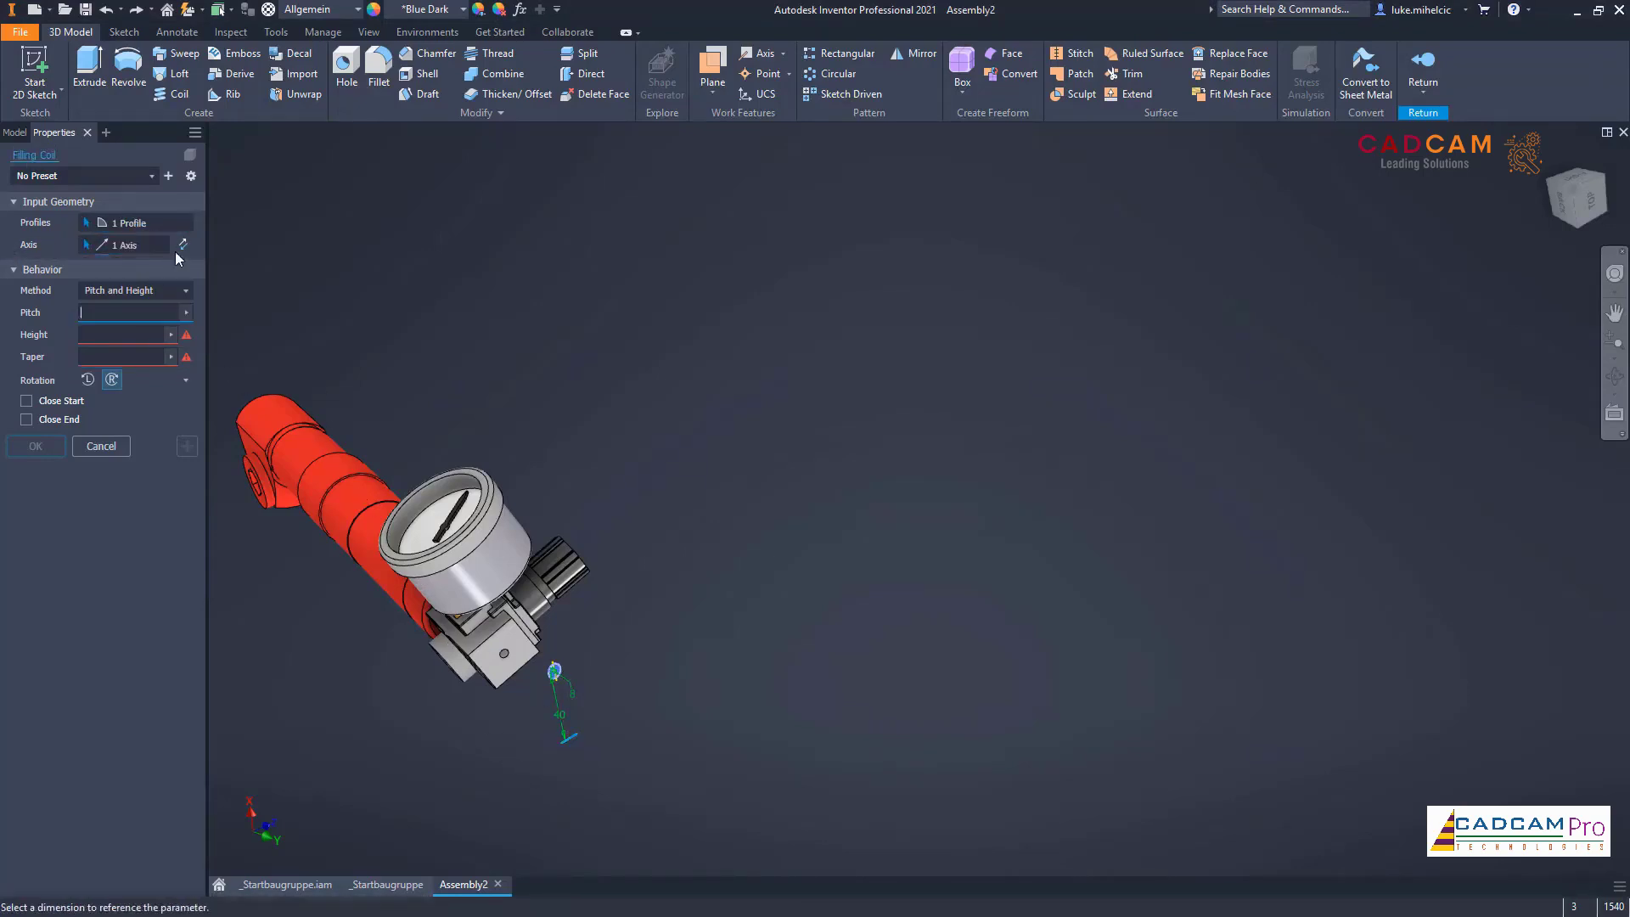
{"action": "left_click", "coordinate": [153, 176]}
{"action": "left_click", "coordinate": [26, 236]}
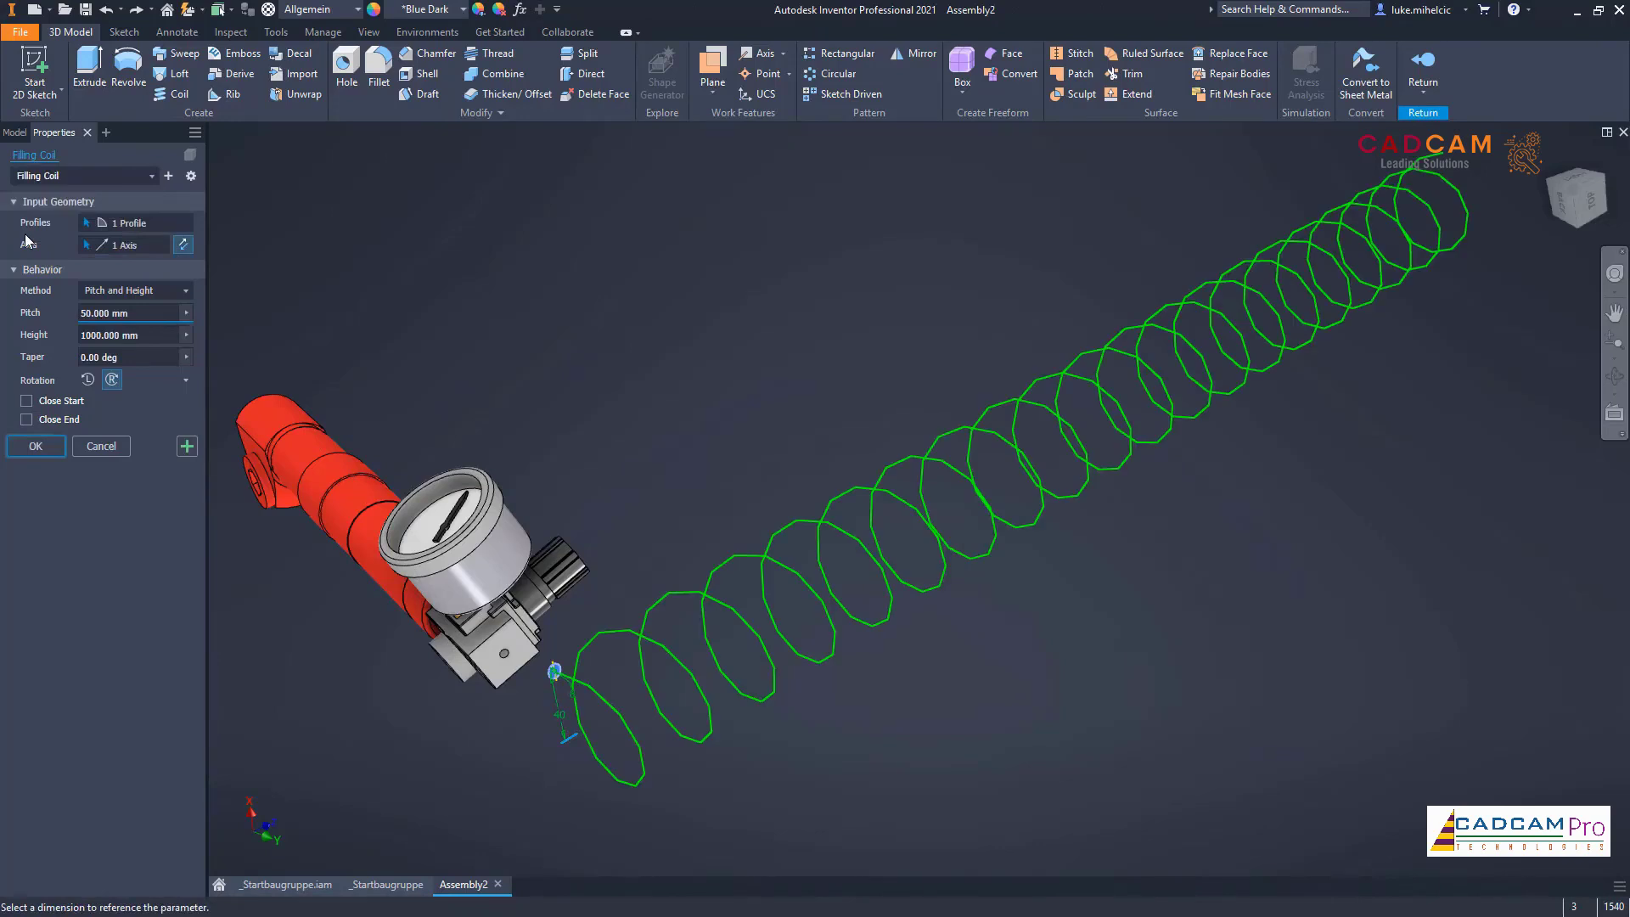
{"action": "left_click", "coordinate": [37, 446]}
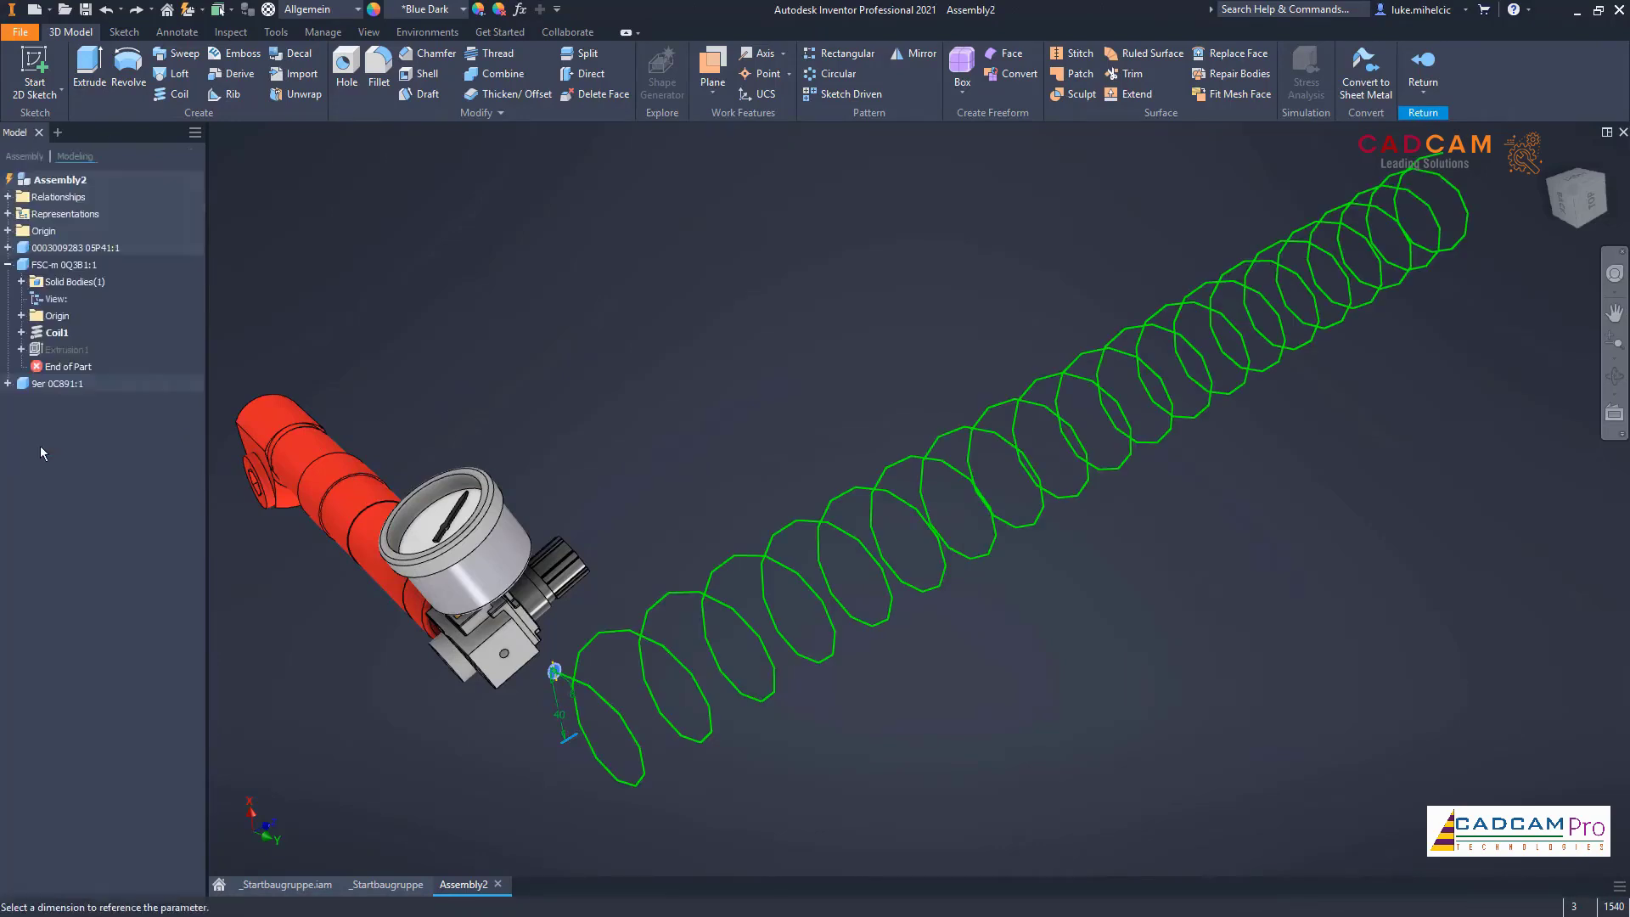
Step: Finish editing the part and return to the assembly's home view
{"action": "right_click", "coordinate": [339, 360]}
{"action": "left_click", "coordinate": [350, 412]}
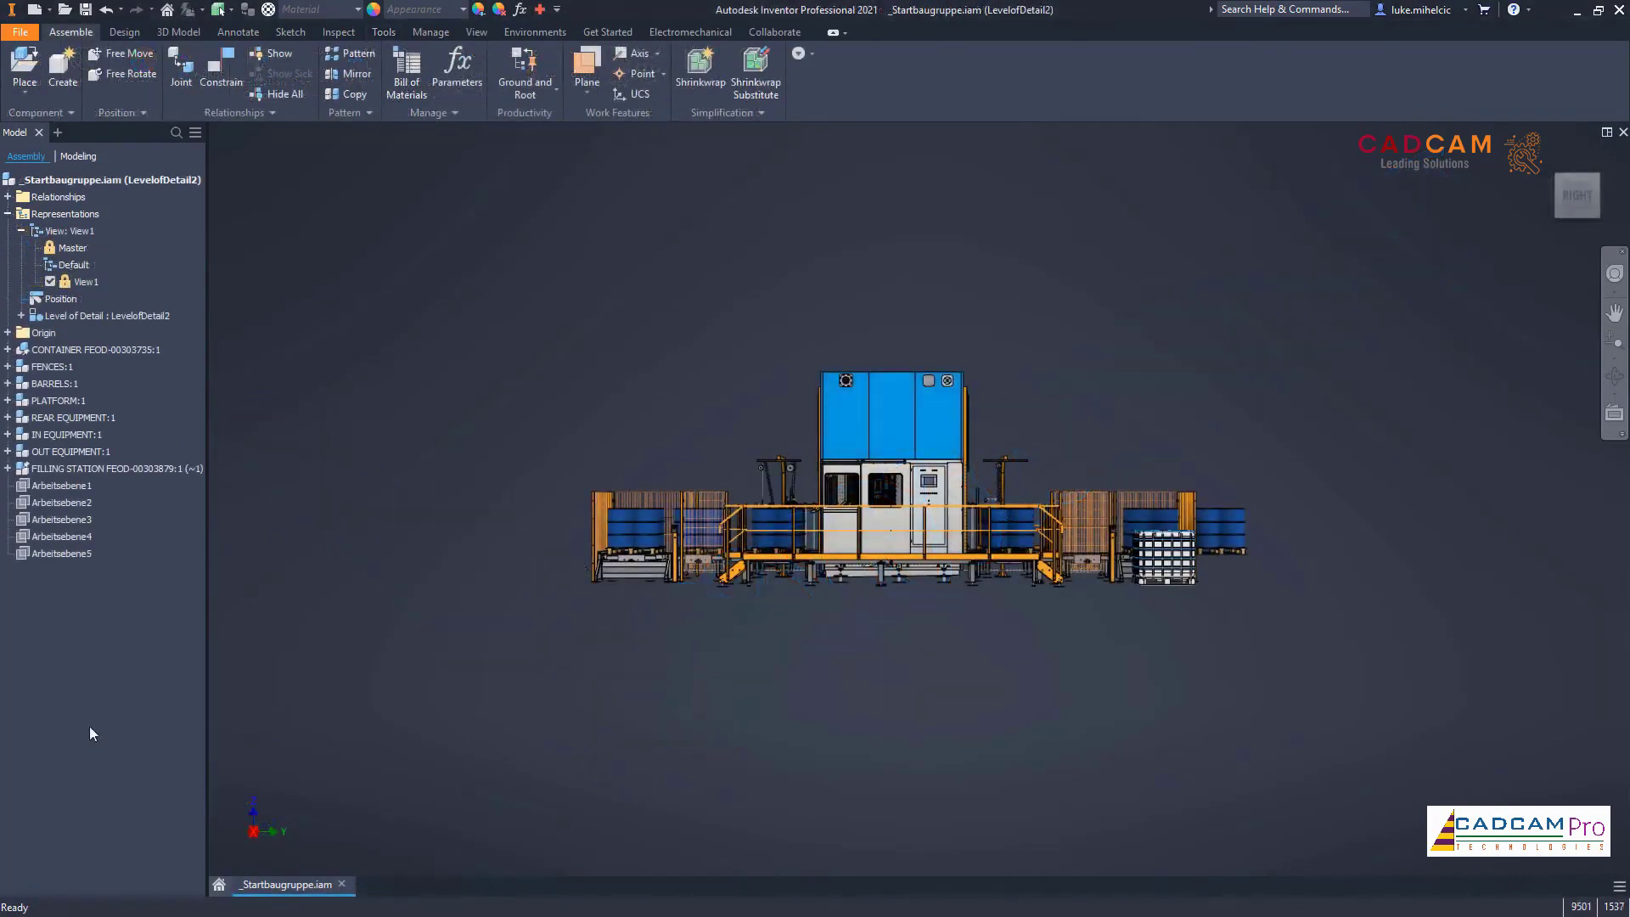
{"action": "key", "text": "F6"}
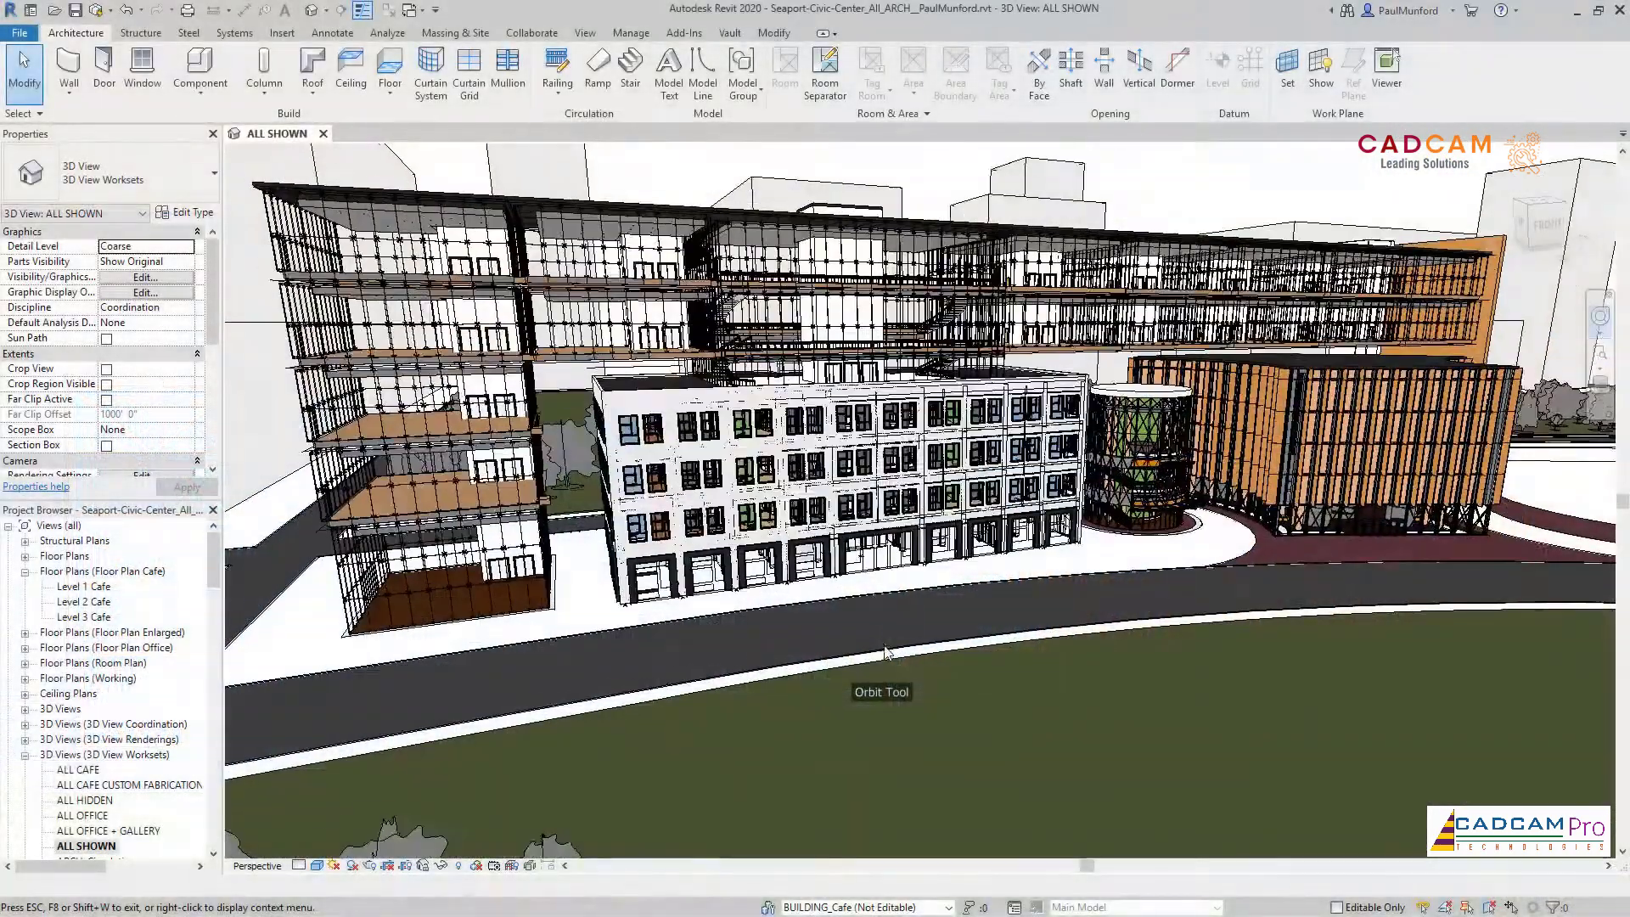
Step: Start cloud collaboration on the civic center model, using 02 SHARED > ARCHITECTURE as the project location
{"action": "left_click_drag", "start_coordinate": [807, 652], "coordinate": [985, 698]}
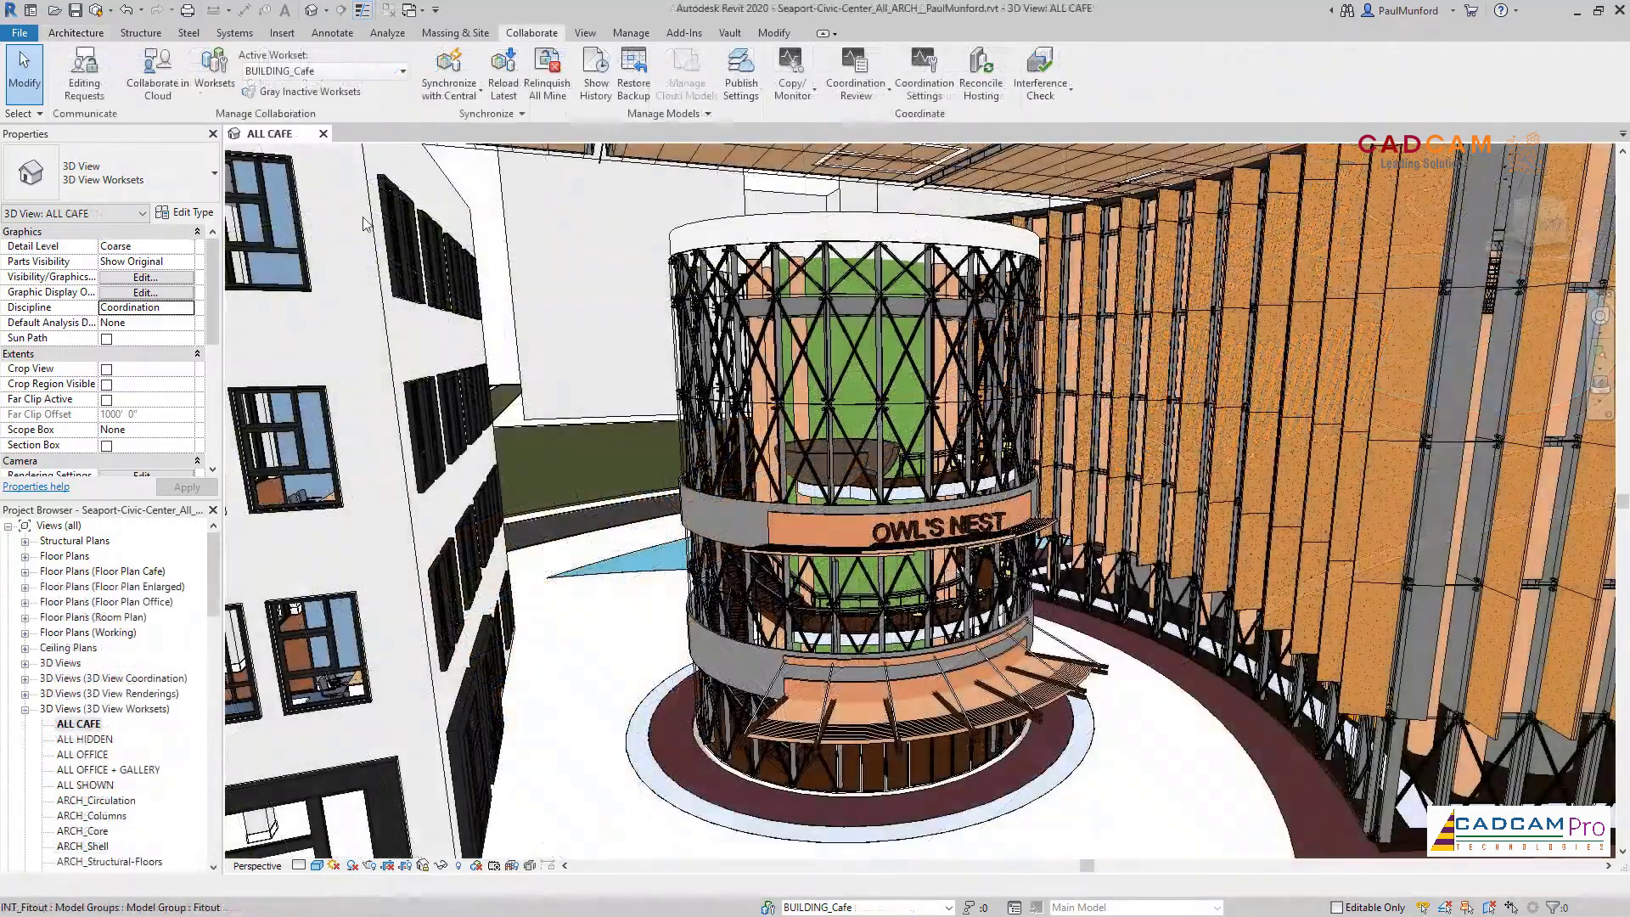
{"action": "left_click", "coordinate": [158, 89]}
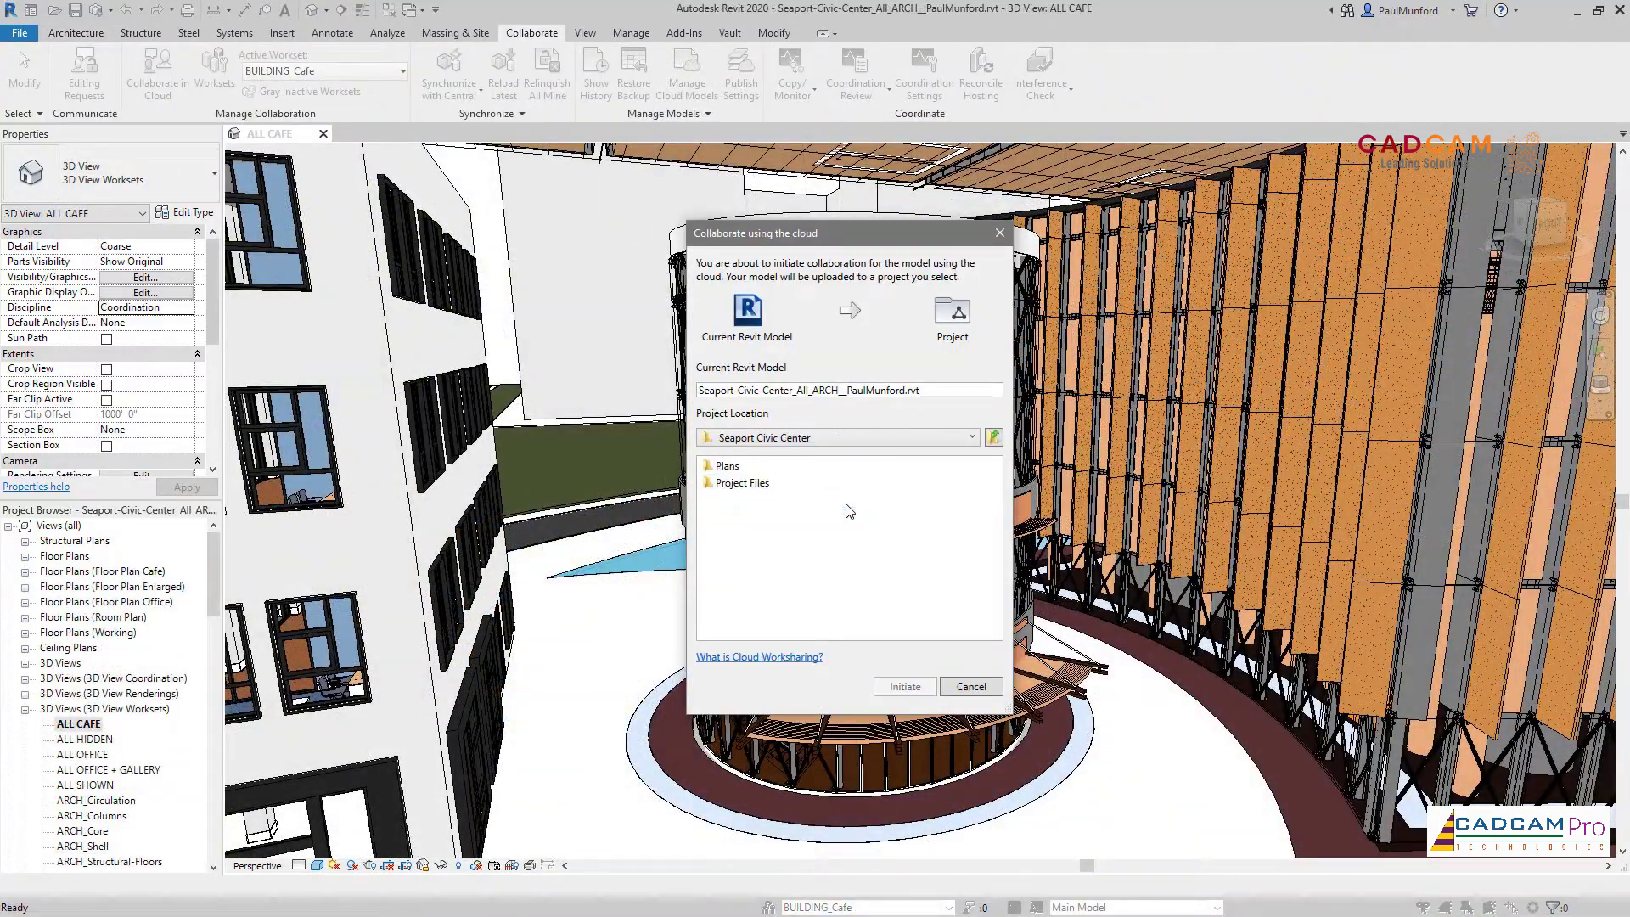
{"action": "double_click", "coordinate": [827, 484]}
{"action": "double_click", "coordinate": [827, 469]}
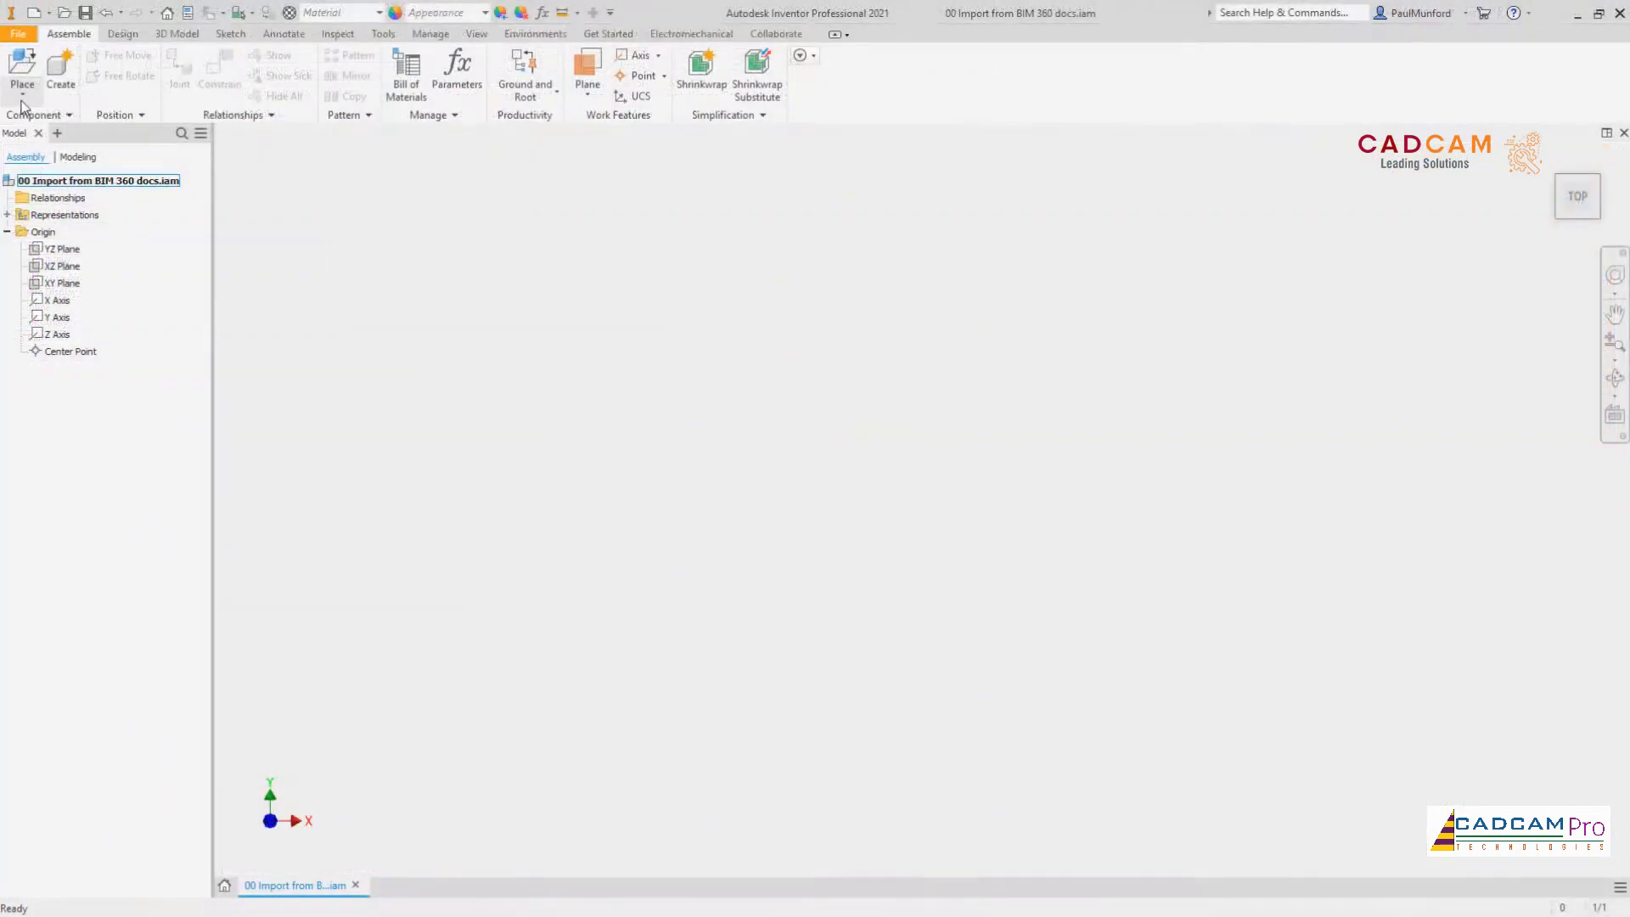
Step: Import the Seaport Civic Center Revit model's ALL CAFE view, placed grounded at the origin
{"action": "left_click", "coordinate": [22, 93]}
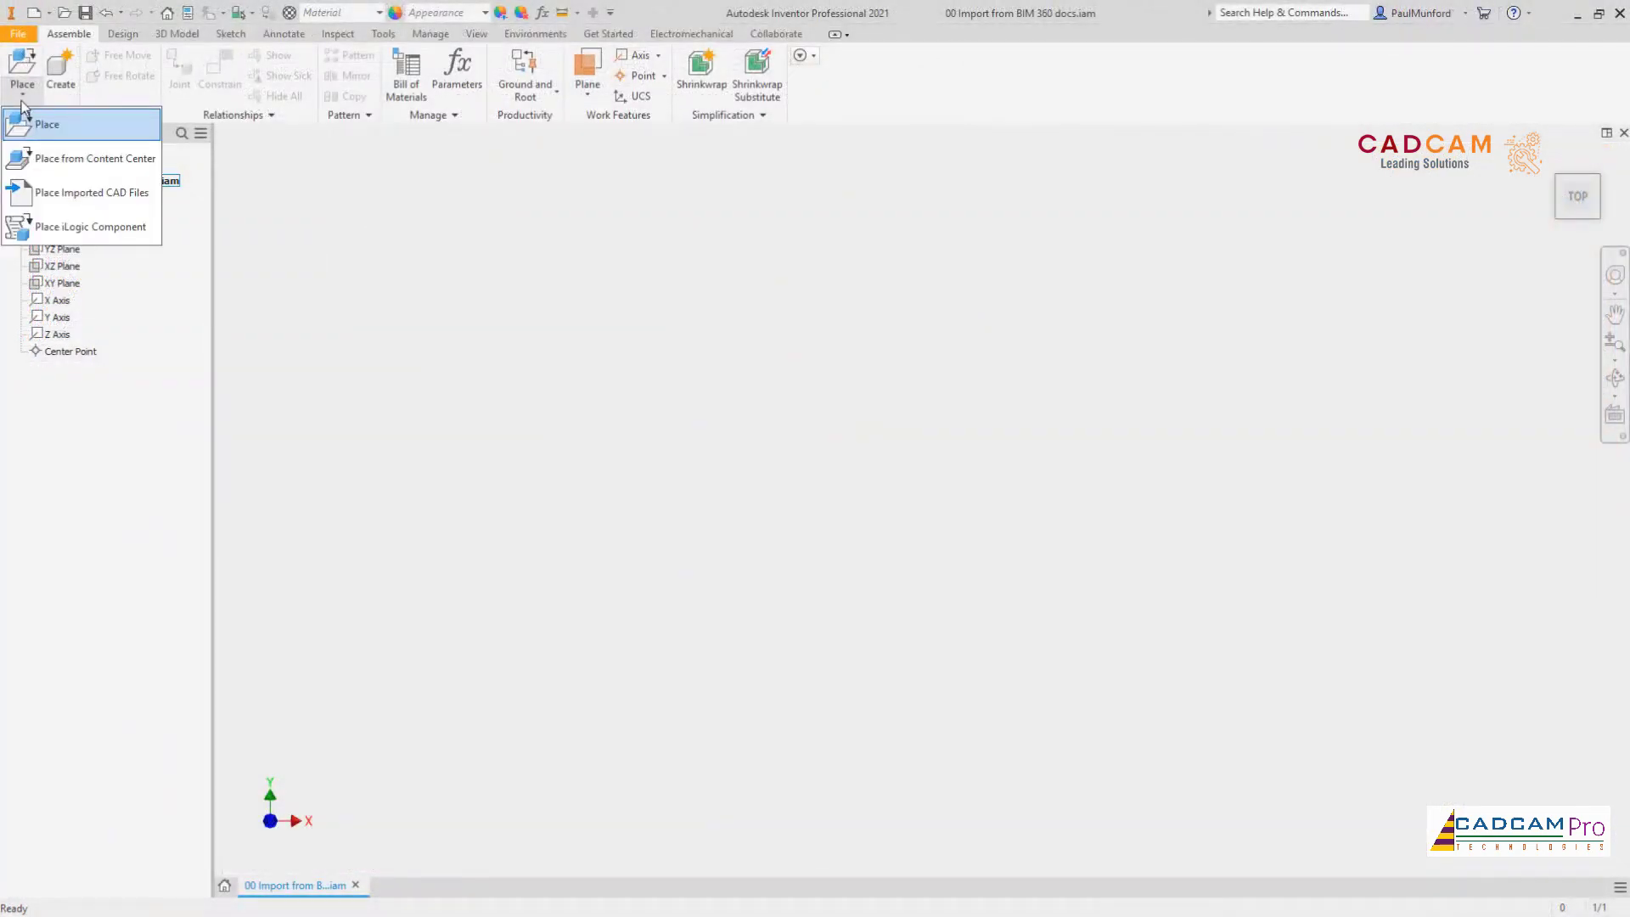
{"action": "left_click", "coordinate": [72, 193]}
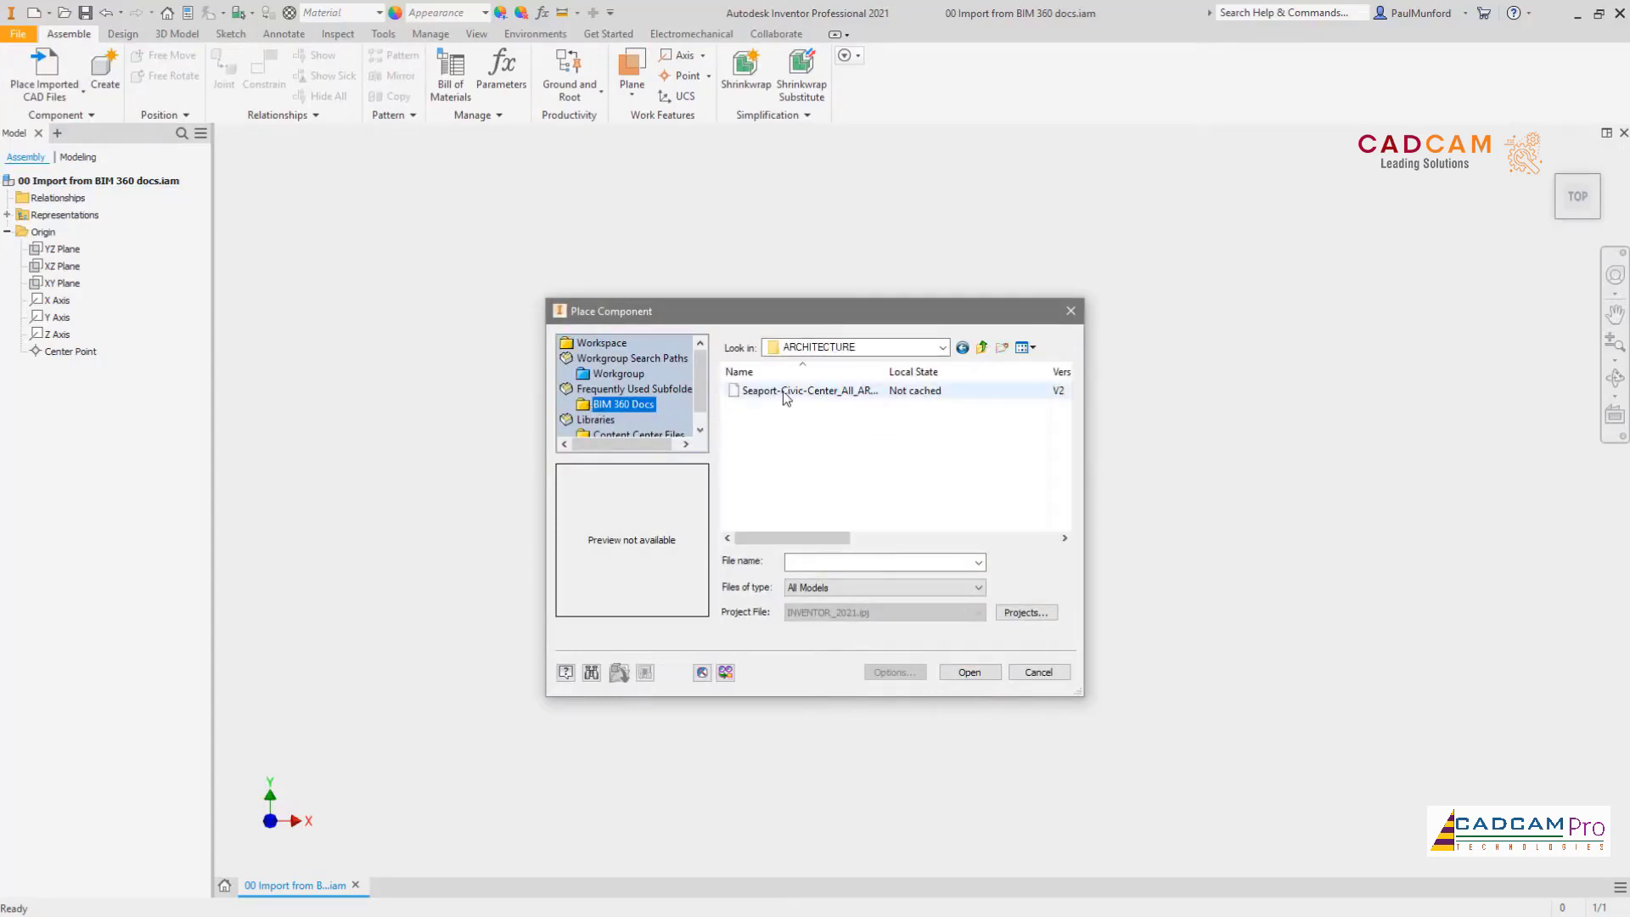
{"action": "left_click", "coordinate": [786, 392]}
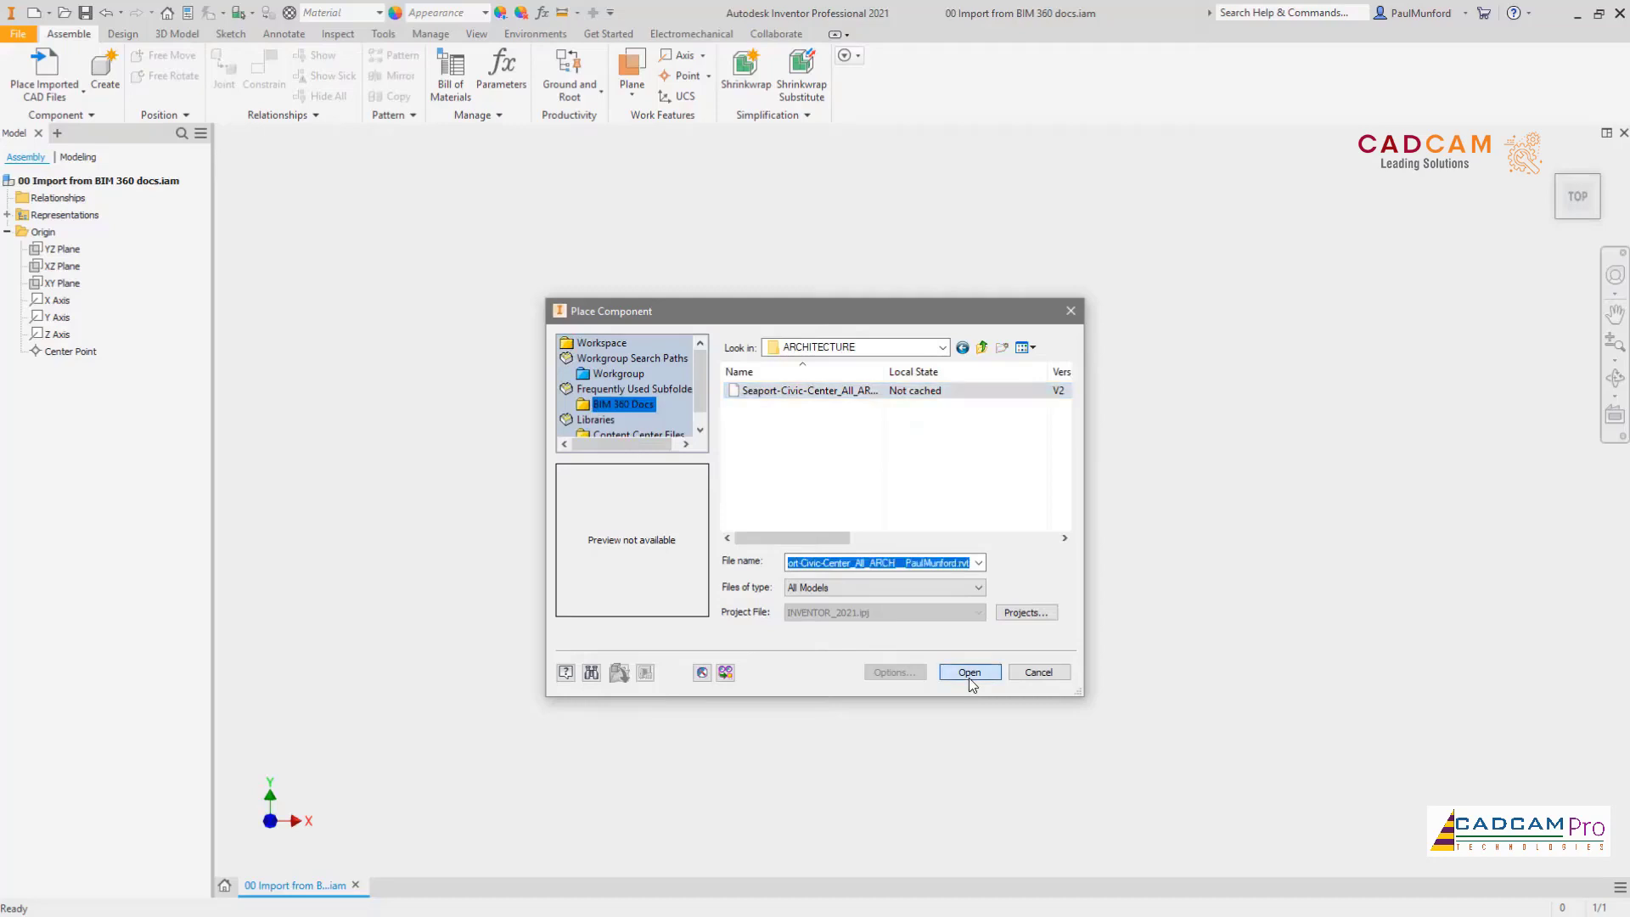
{"action": "left_click", "coordinate": [970, 672]}
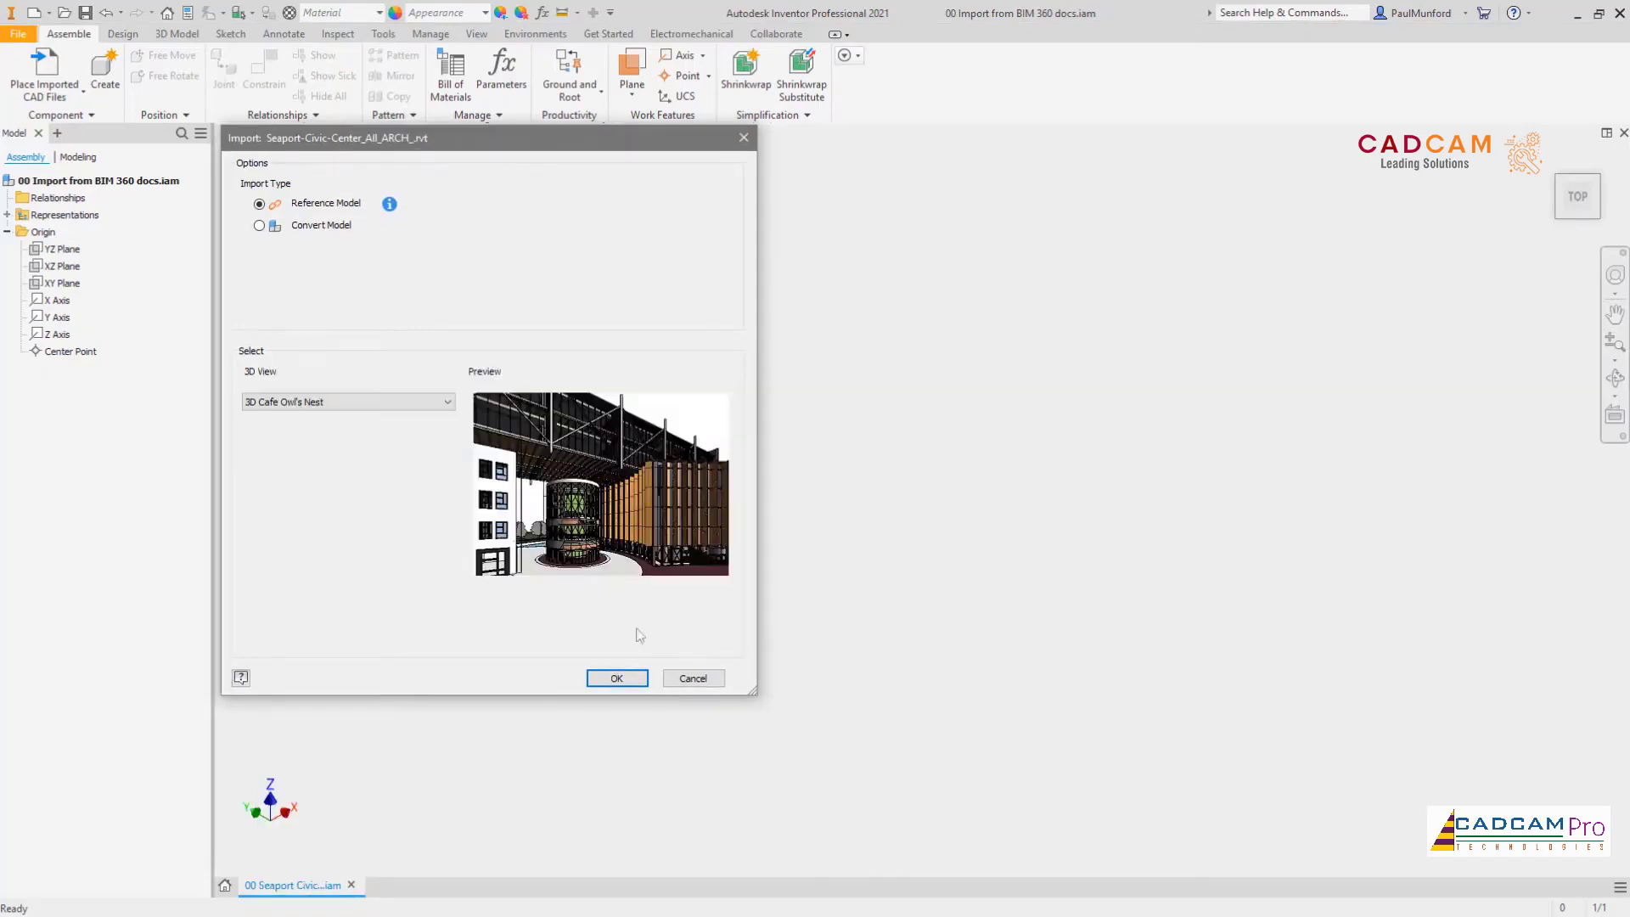
{"action": "left_click", "coordinate": [386, 416]}
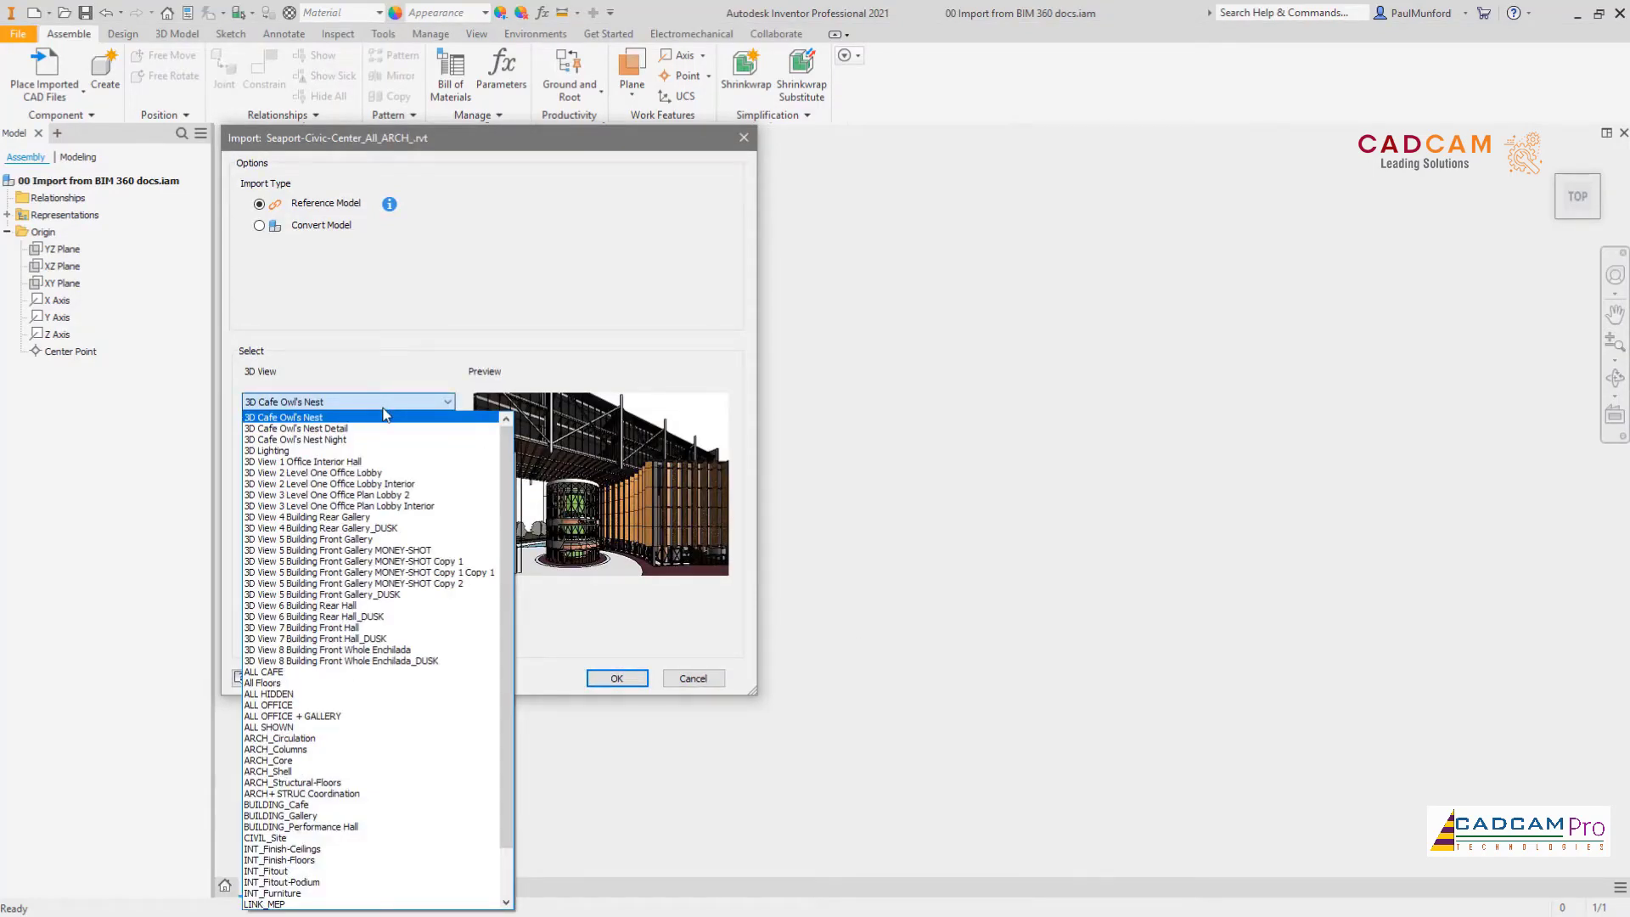
{"action": "left_click", "coordinate": [356, 673]}
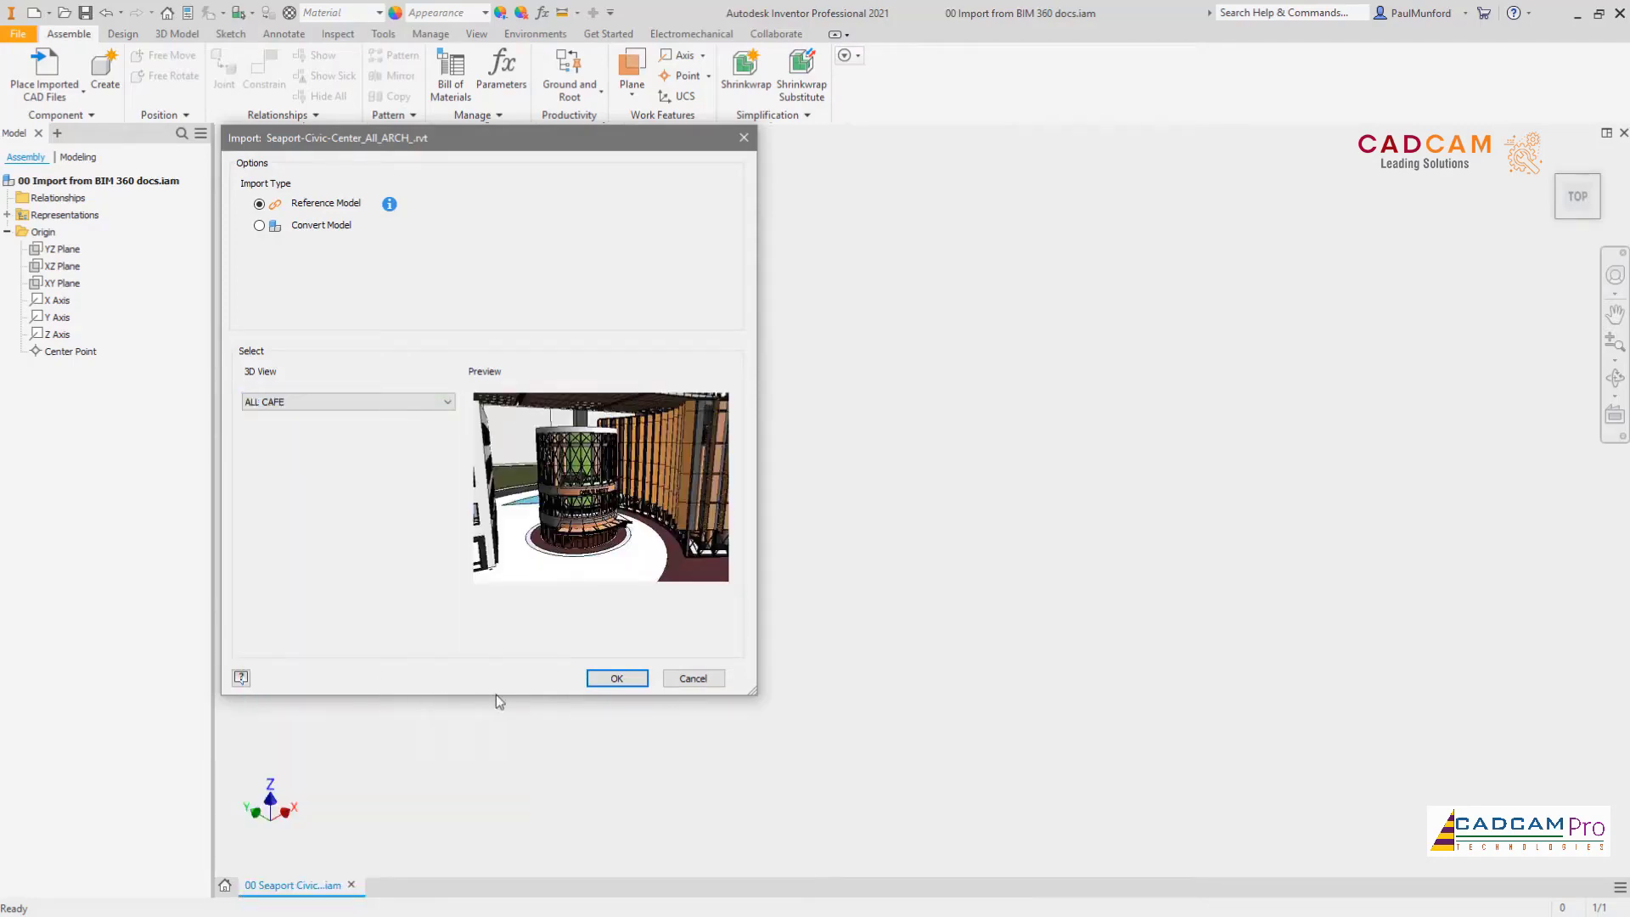
{"action": "left_click", "coordinate": [617, 678]}
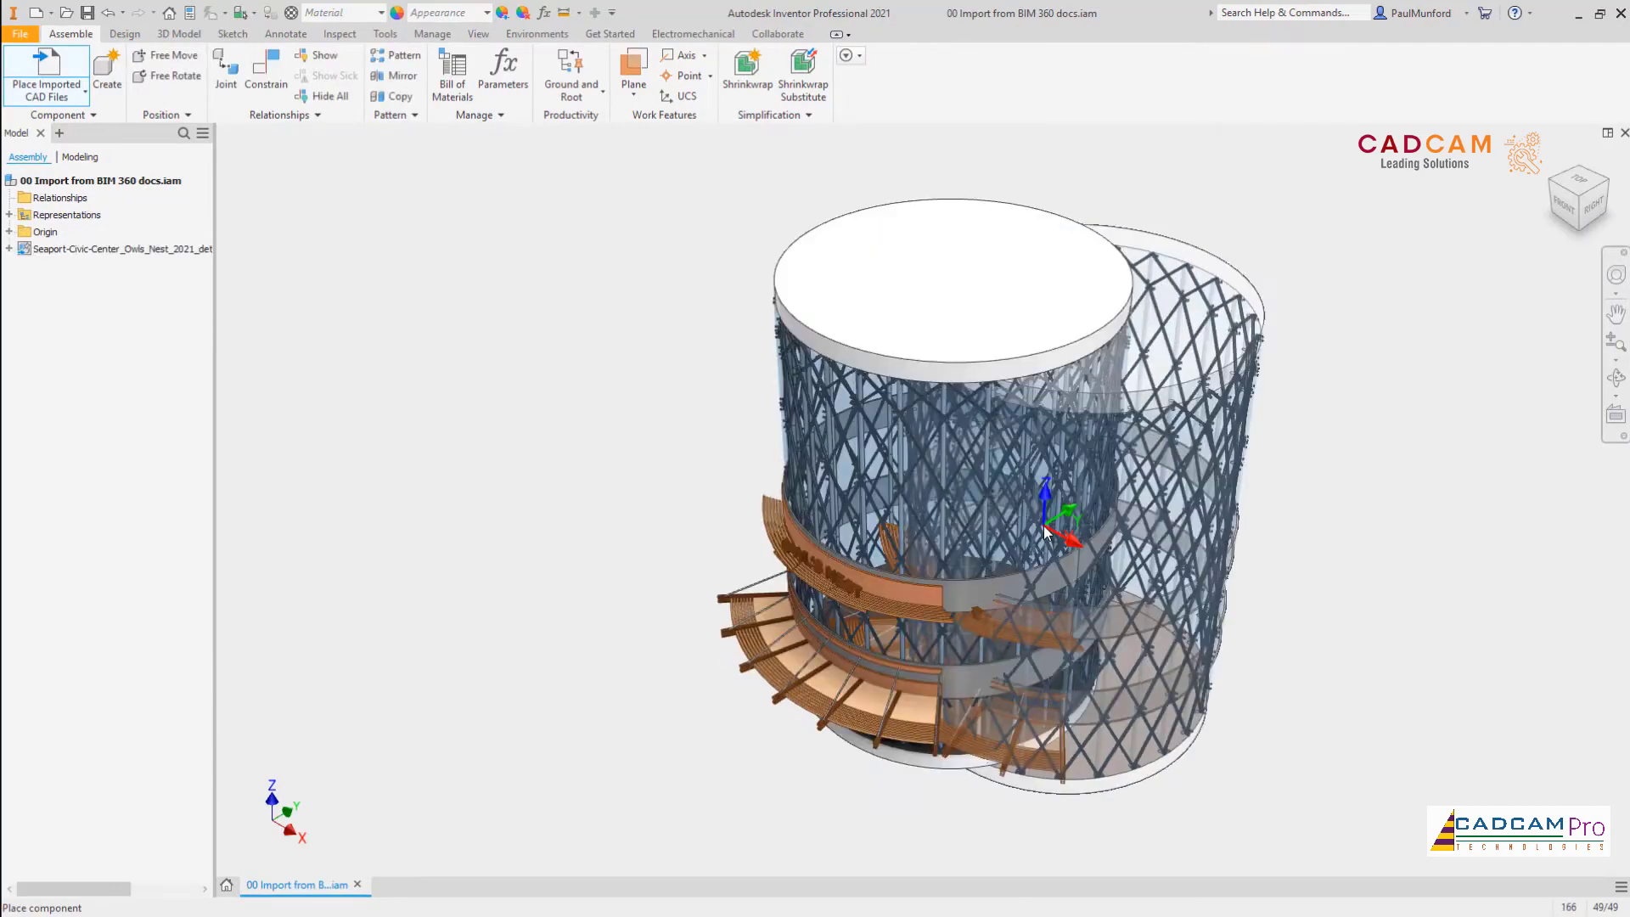
{"action": "right_click", "coordinate": [1044, 525]}
{"action": "left_click", "coordinate": [980, 530]}
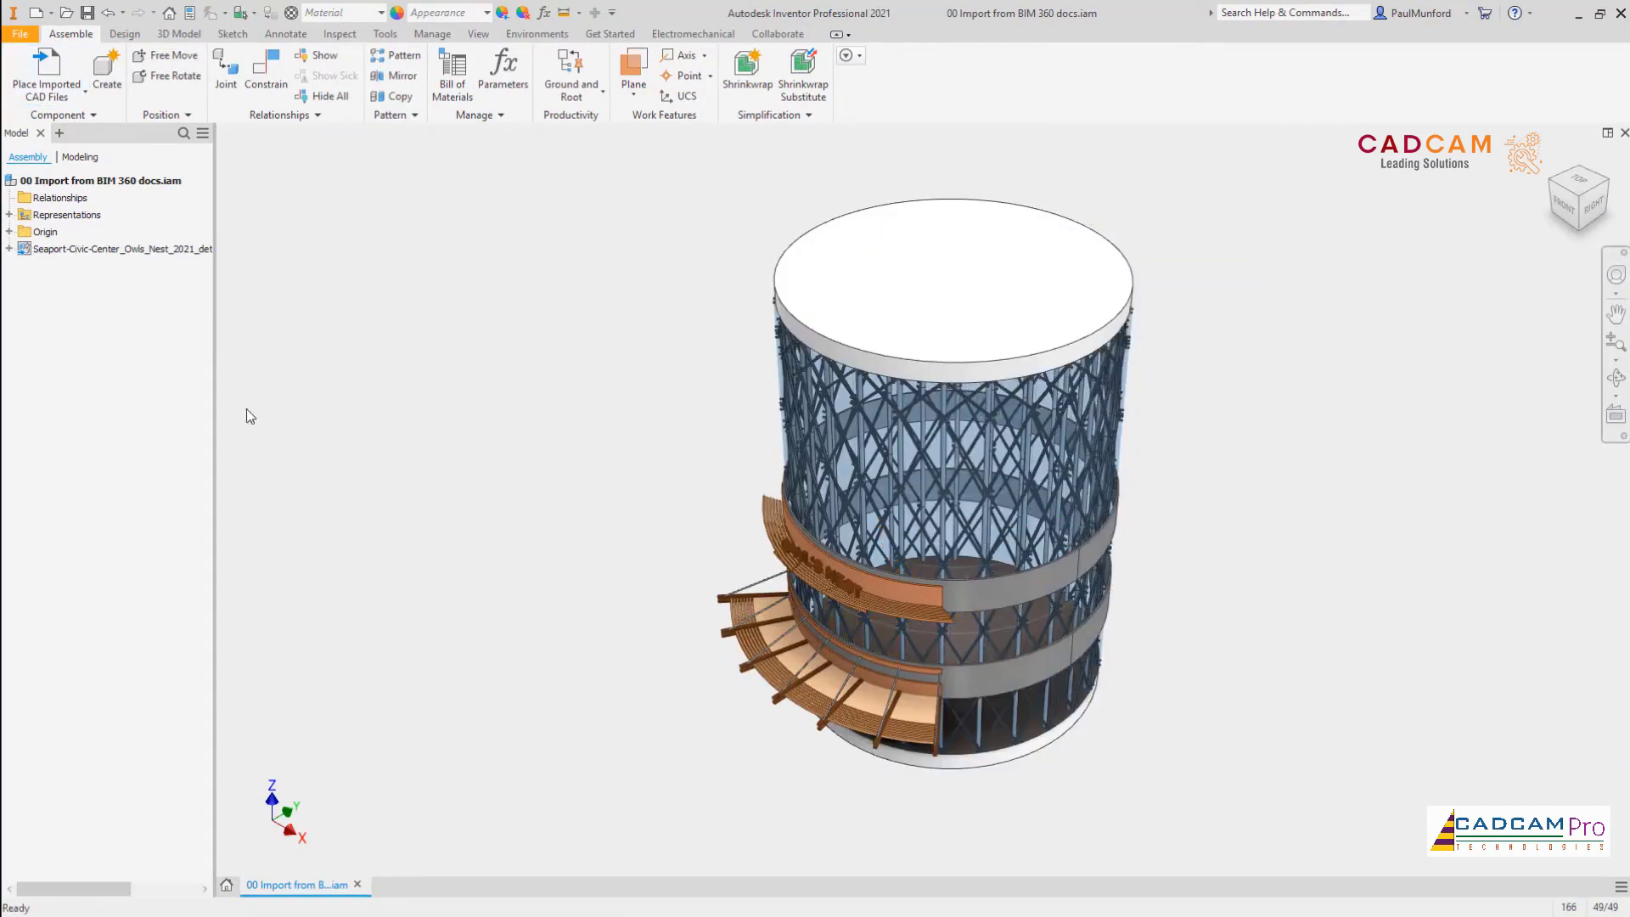
Step: Expand Seaport-Civic-Center > Generic Models > Owl's Nest Signage > Model Text down to the 24" Arial entry
{"action": "left_click", "coordinate": [10, 248]}
{"action": "left_click", "coordinate": [23, 368]}
{"action": "left_click", "coordinate": [37, 385]}
{"action": "left_click", "coordinate": [50, 402]}
{"action": "left_click", "coordinate": [37, 436]}
{"action": "left_click", "coordinate": [50, 453]}
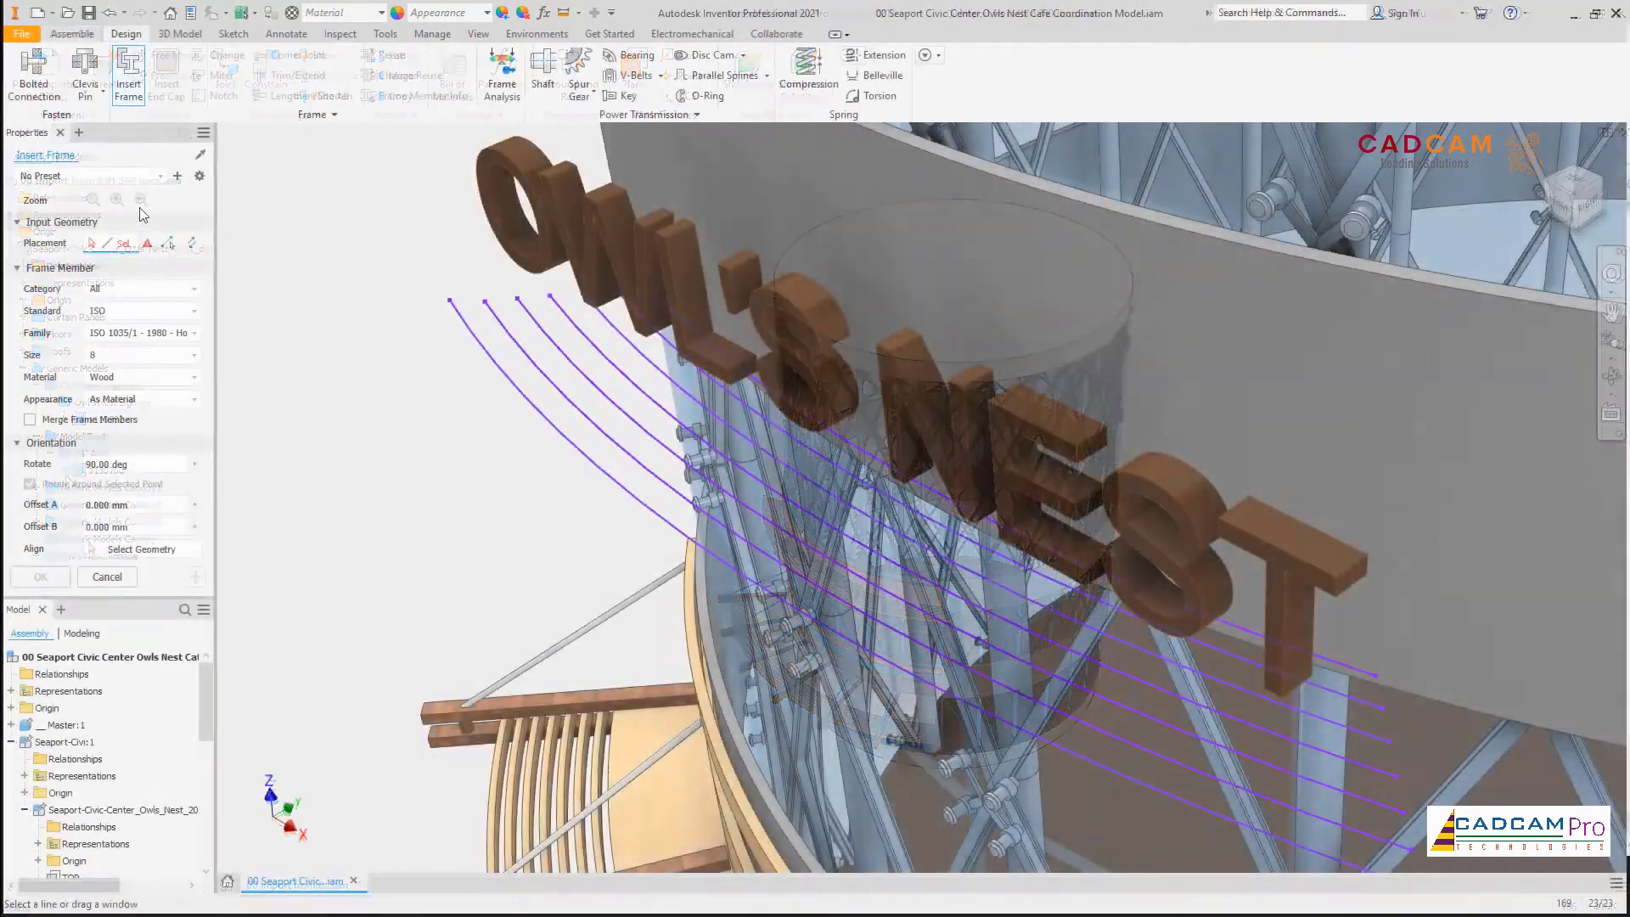
{"action": "left_click", "coordinate": [145, 287]}
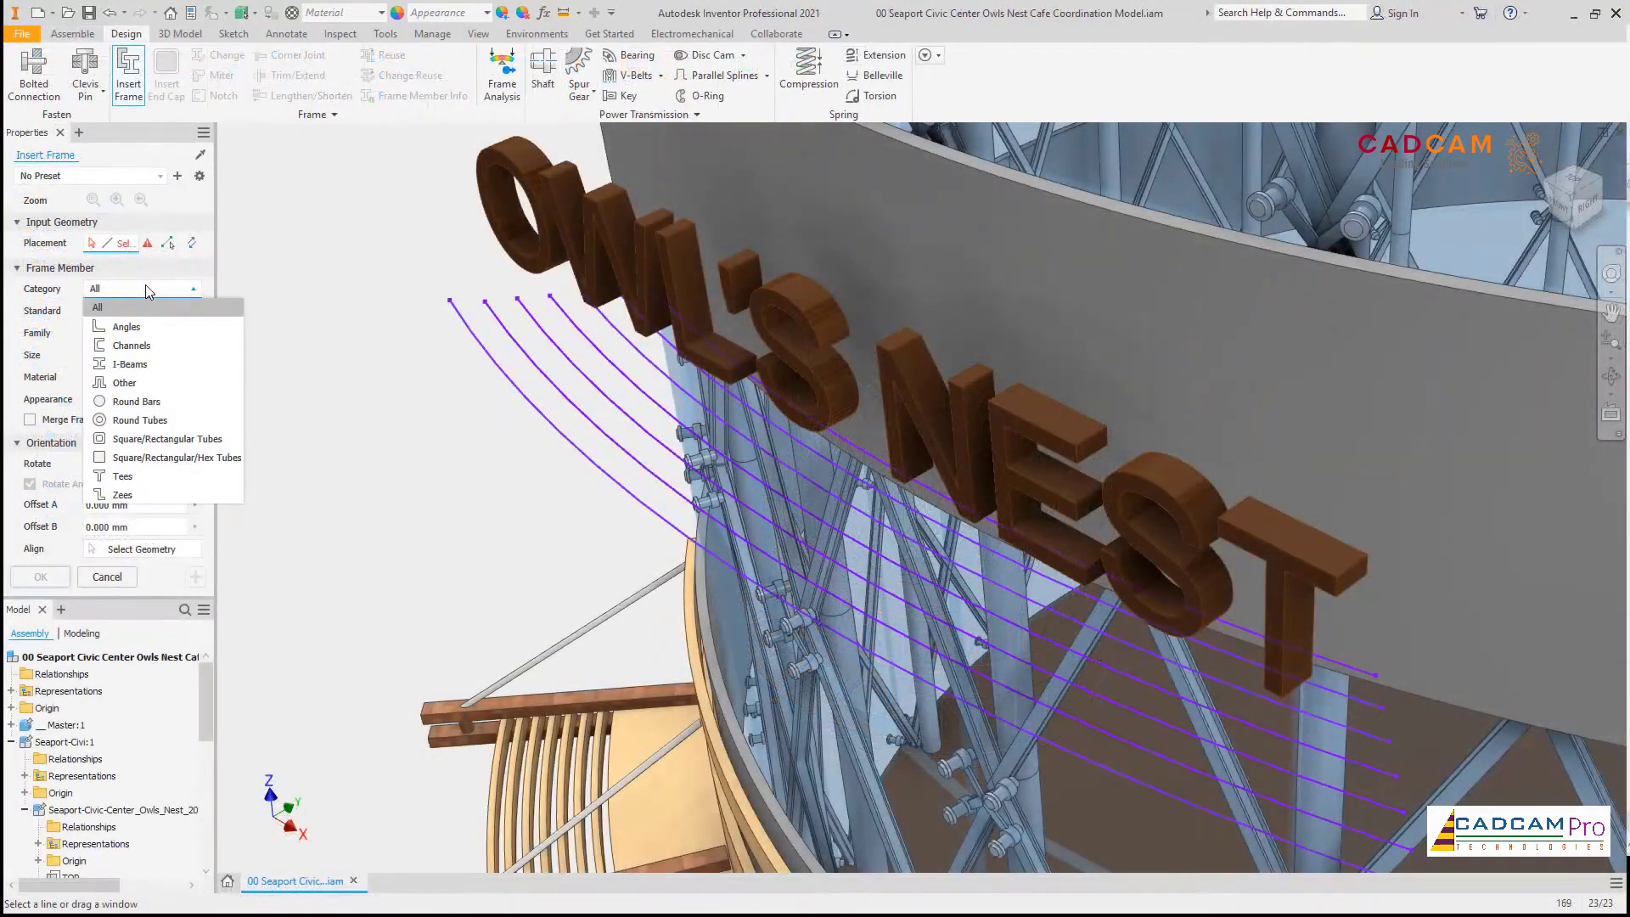
Step: Insert WOOD Square/Rectangular/Hex Tube members, size 84 x141, along the window-selected curves plus the green and purple curves
{"action": "left_click", "coordinate": [154, 459]}
{"action": "left_click", "coordinate": [136, 348]}
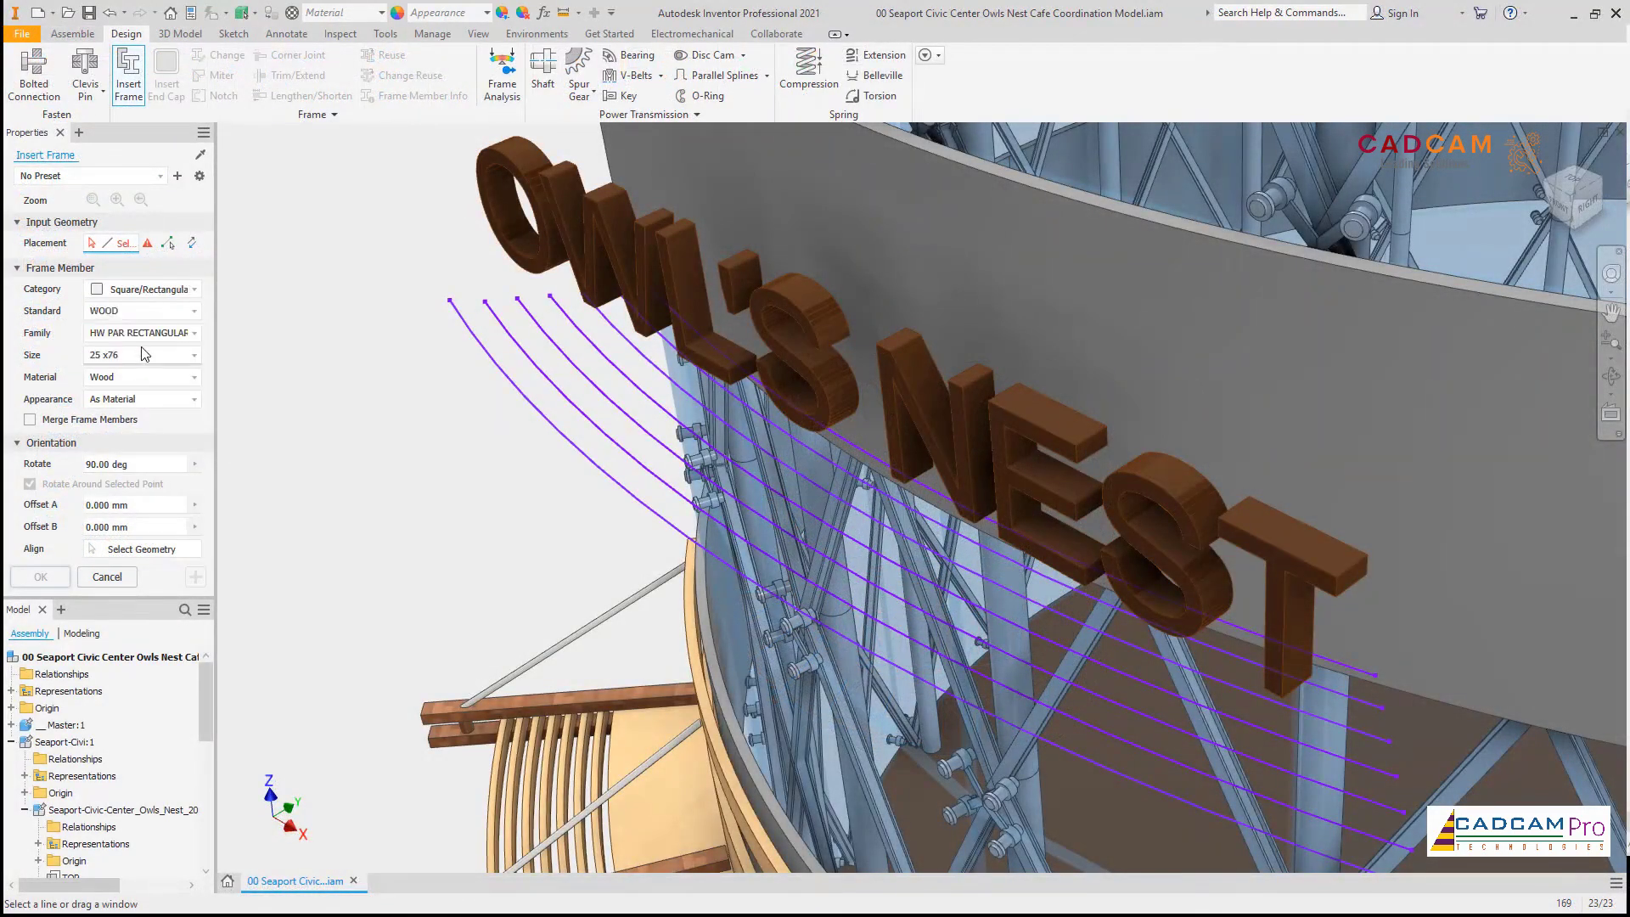
{"action": "left_click", "coordinate": [140, 353]}
{"action": "left_click", "coordinate": [170, 585]}
{"action": "left_click_drag", "start_coordinate": [620, 589], "coordinate": [466, 263]}
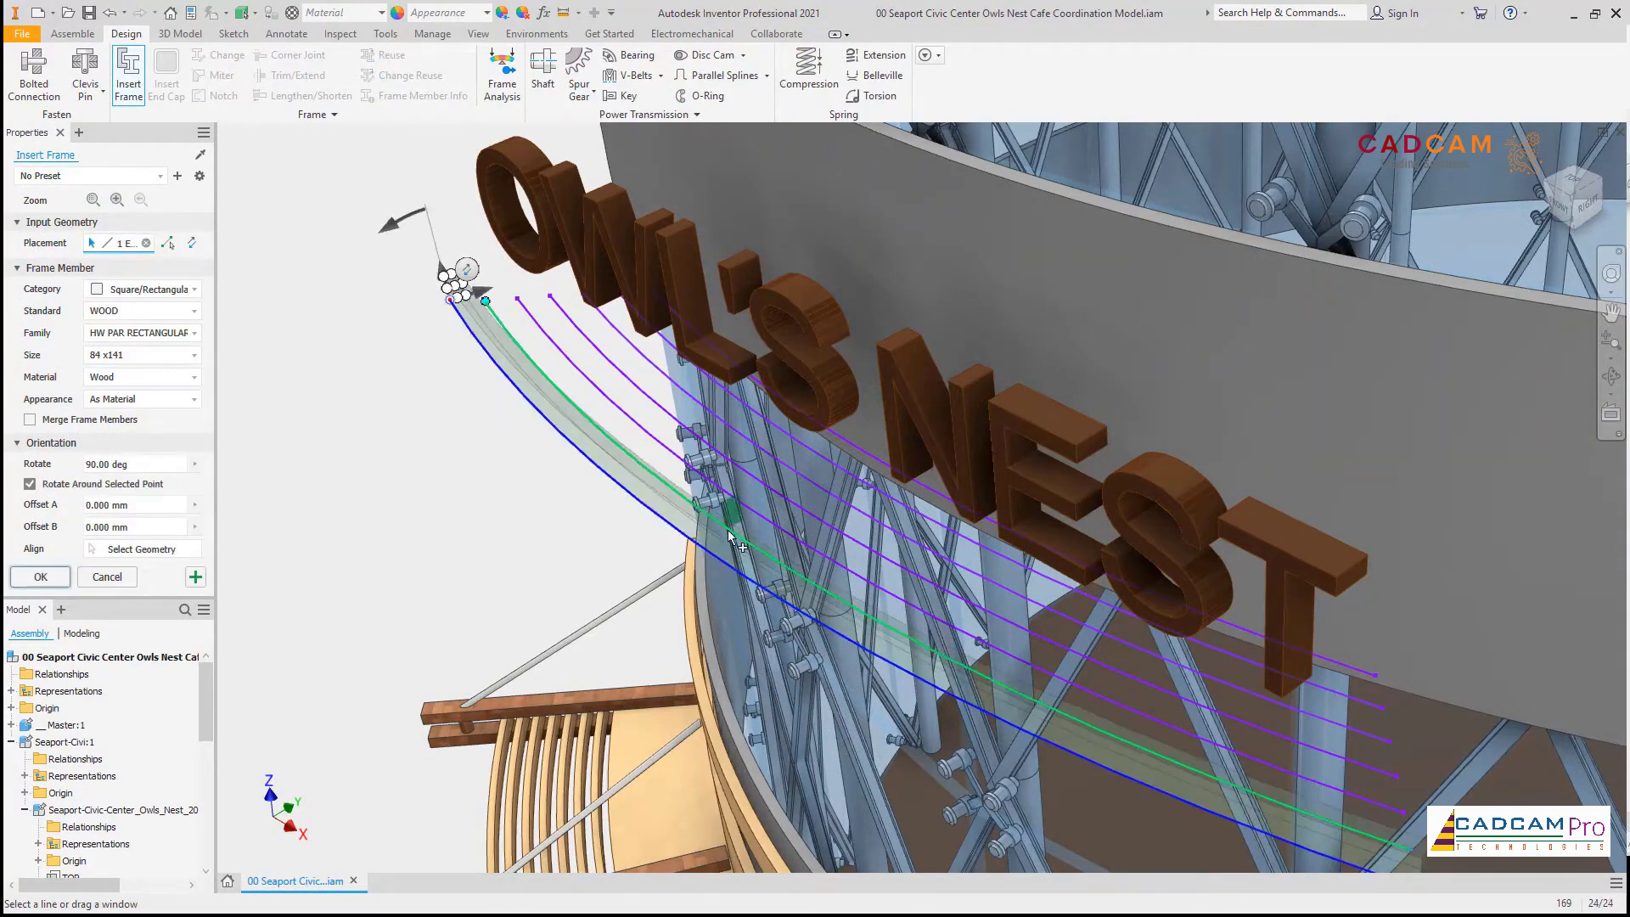
{"action": "left_click", "coordinate": [842, 472]}
{"action": "left_click", "coordinate": [862, 456]}
{"action": "left_click", "coordinate": [67, 581]}
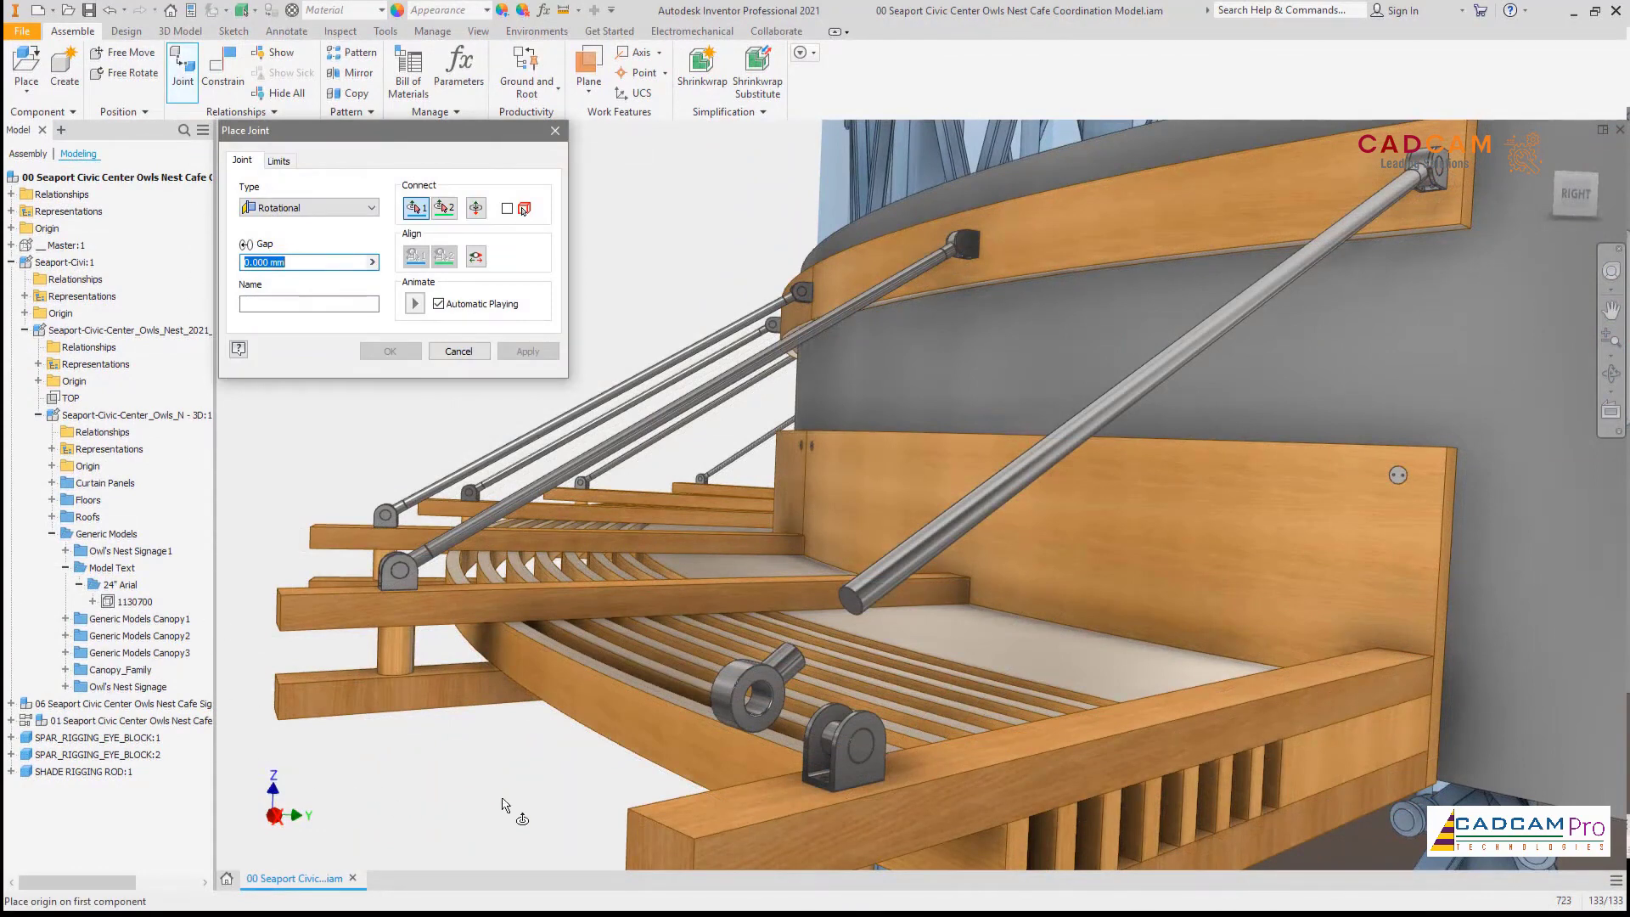
Step: Joint the eye block's origin onto its bracket, then attach the rigging rod's end to the lower bracket
{"action": "left_click", "coordinate": [763, 712]}
{"action": "left_click", "coordinate": [840, 740]}
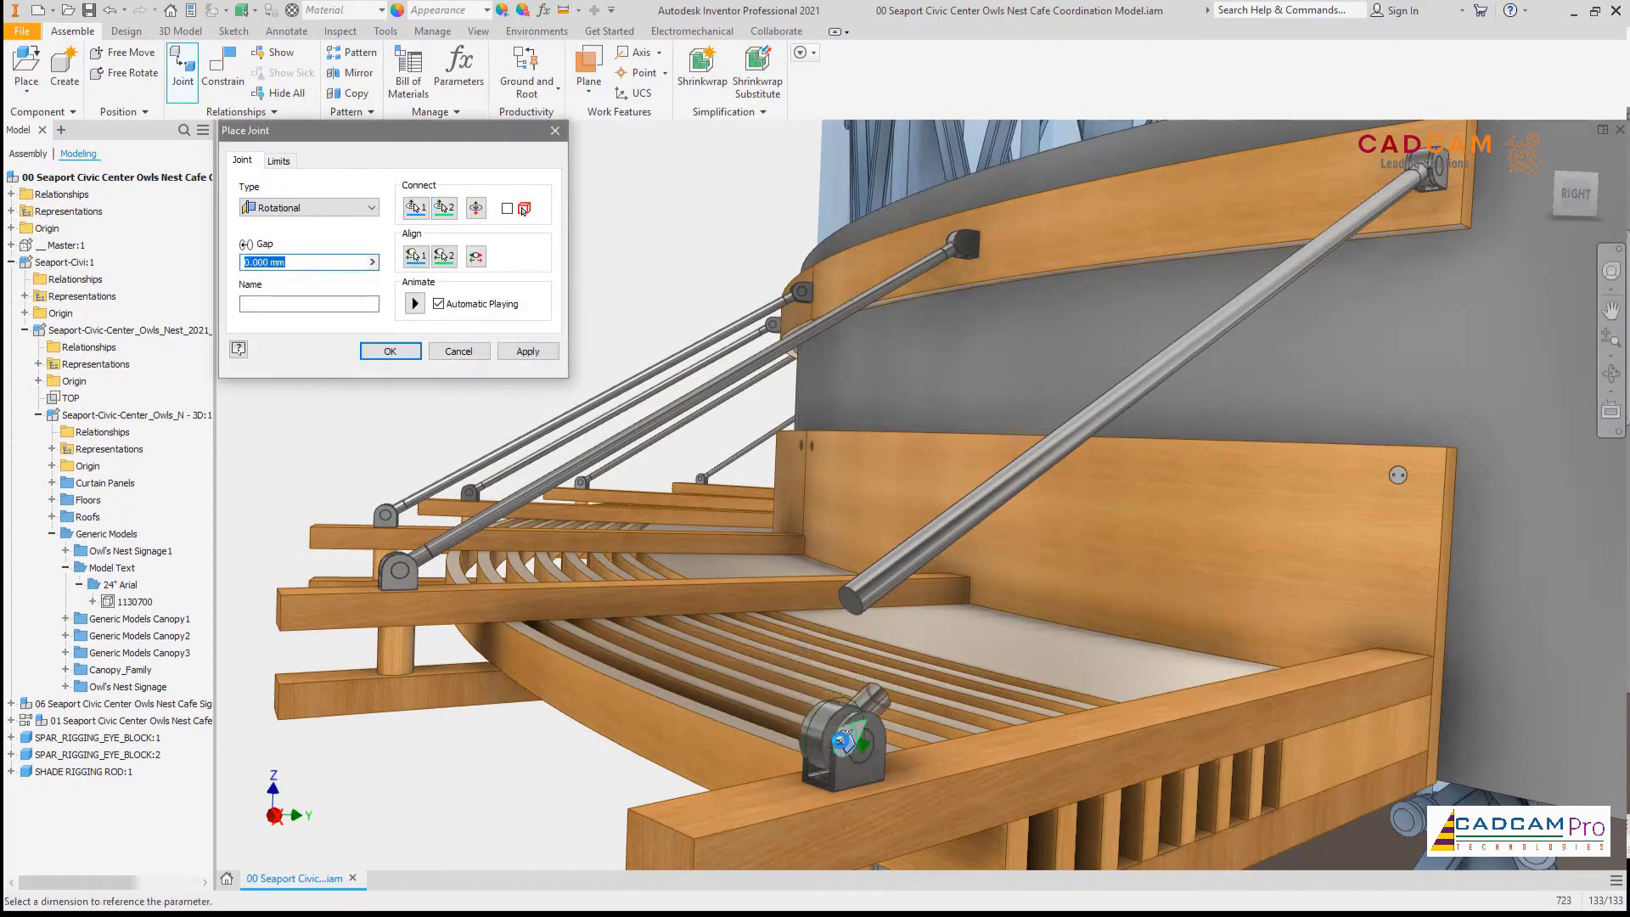
{"action": "left_click", "coordinate": [527, 350]}
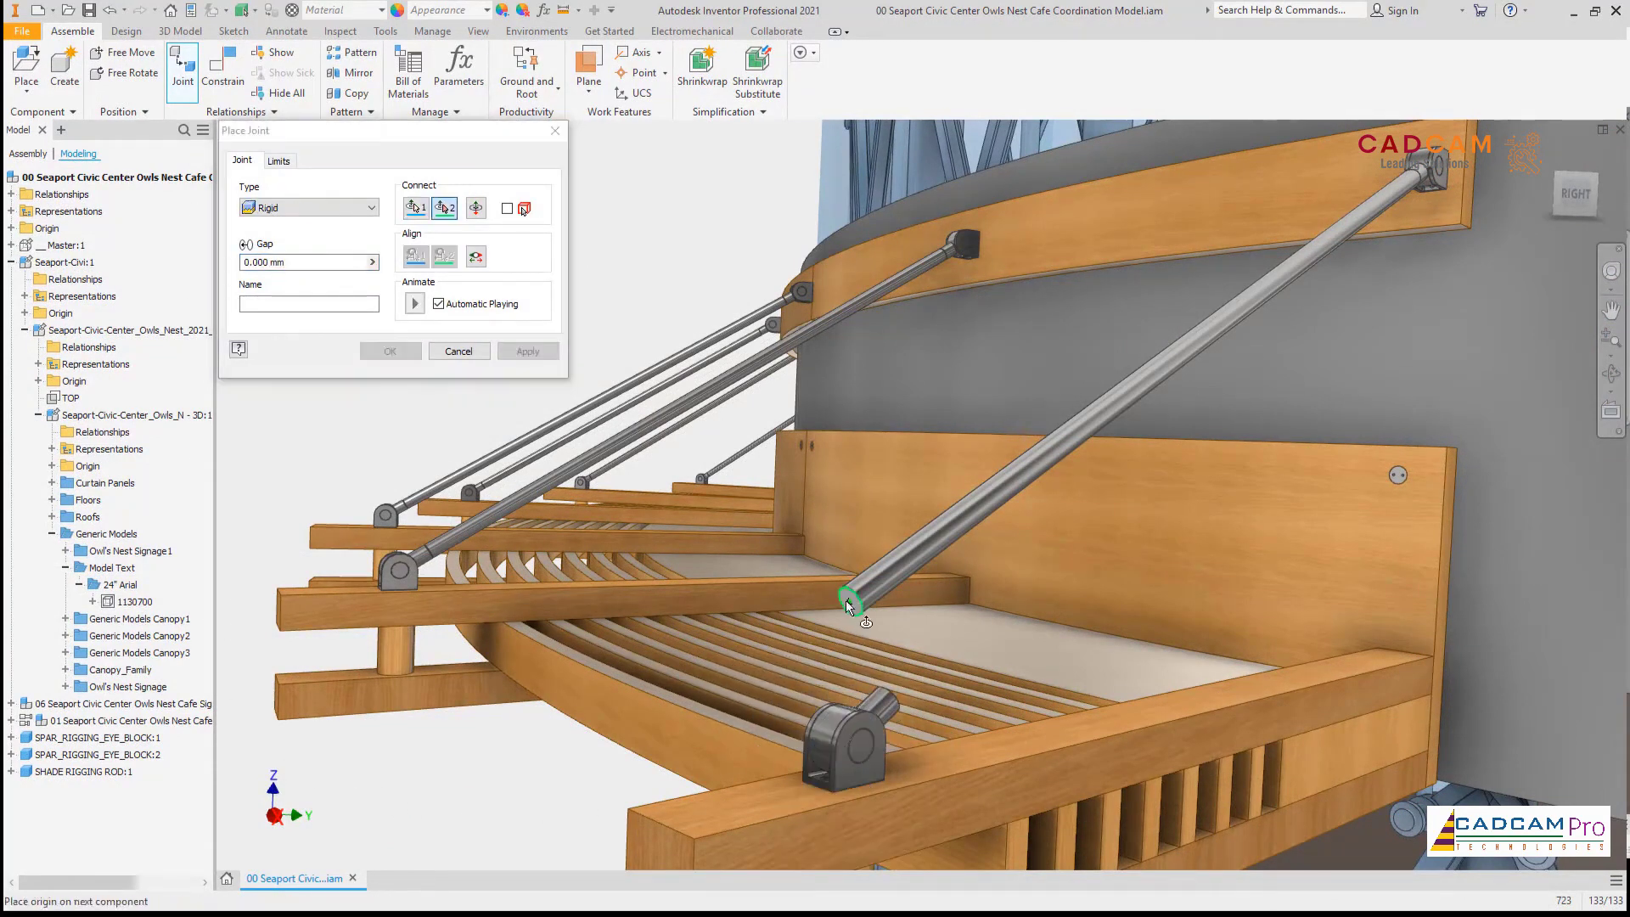
{"action": "left_click", "coordinate": [889, 686]}
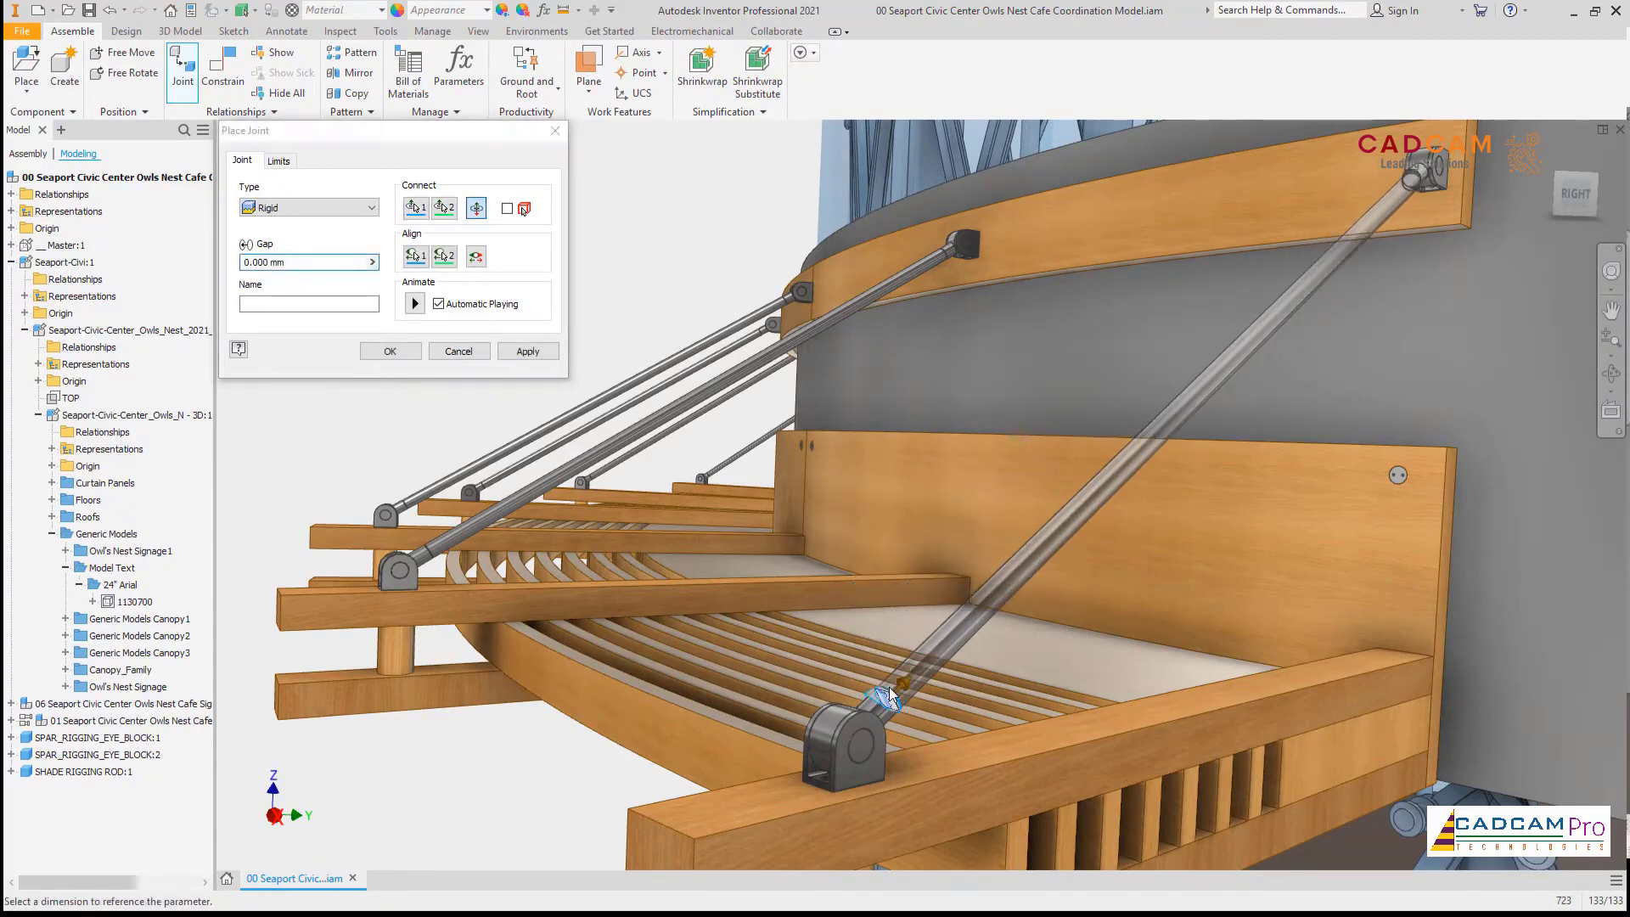
{"action": "key", "text": "Return"}
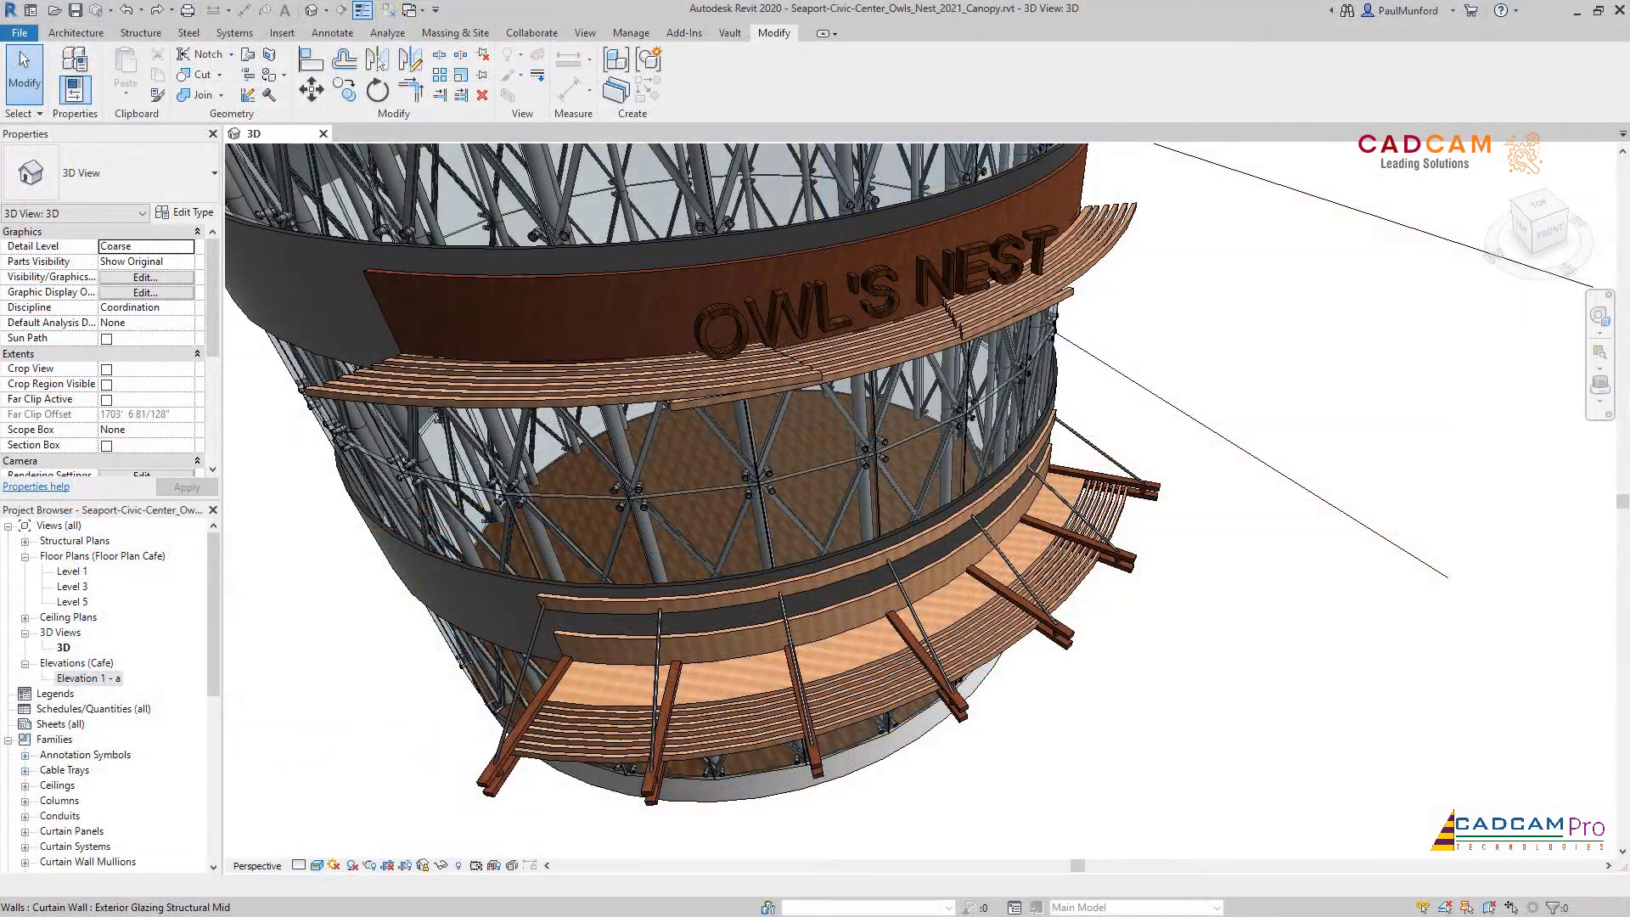
Step: Change the SIGN LEVEL height to 17, then open the canopy family's type properties
{"action": "left_click", "coordinate": [1325, 201]}
{"action": "left_click", "coordinate": [1290, 366]}
{"action": "type", "text": "17"}
{"action": "key", "text": "Return"}
{"action": "key", "text": "Escape"}
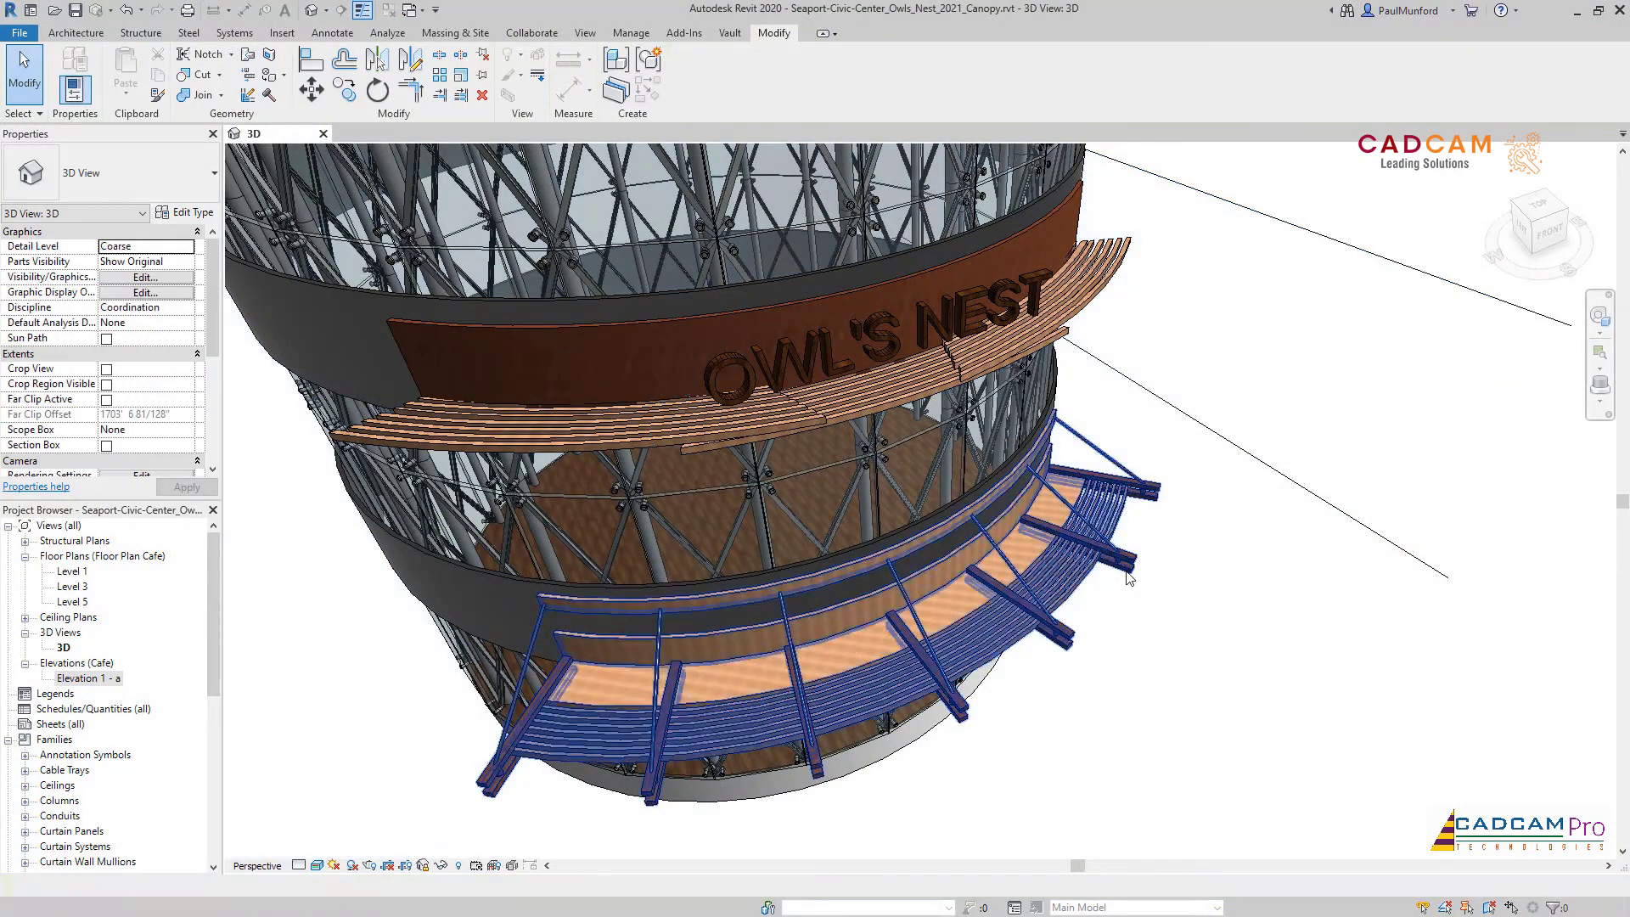
{"action": "left_click", "coordinate": [1104, 510]}
{"action": "left_click", "coordinate": [195, 212]}
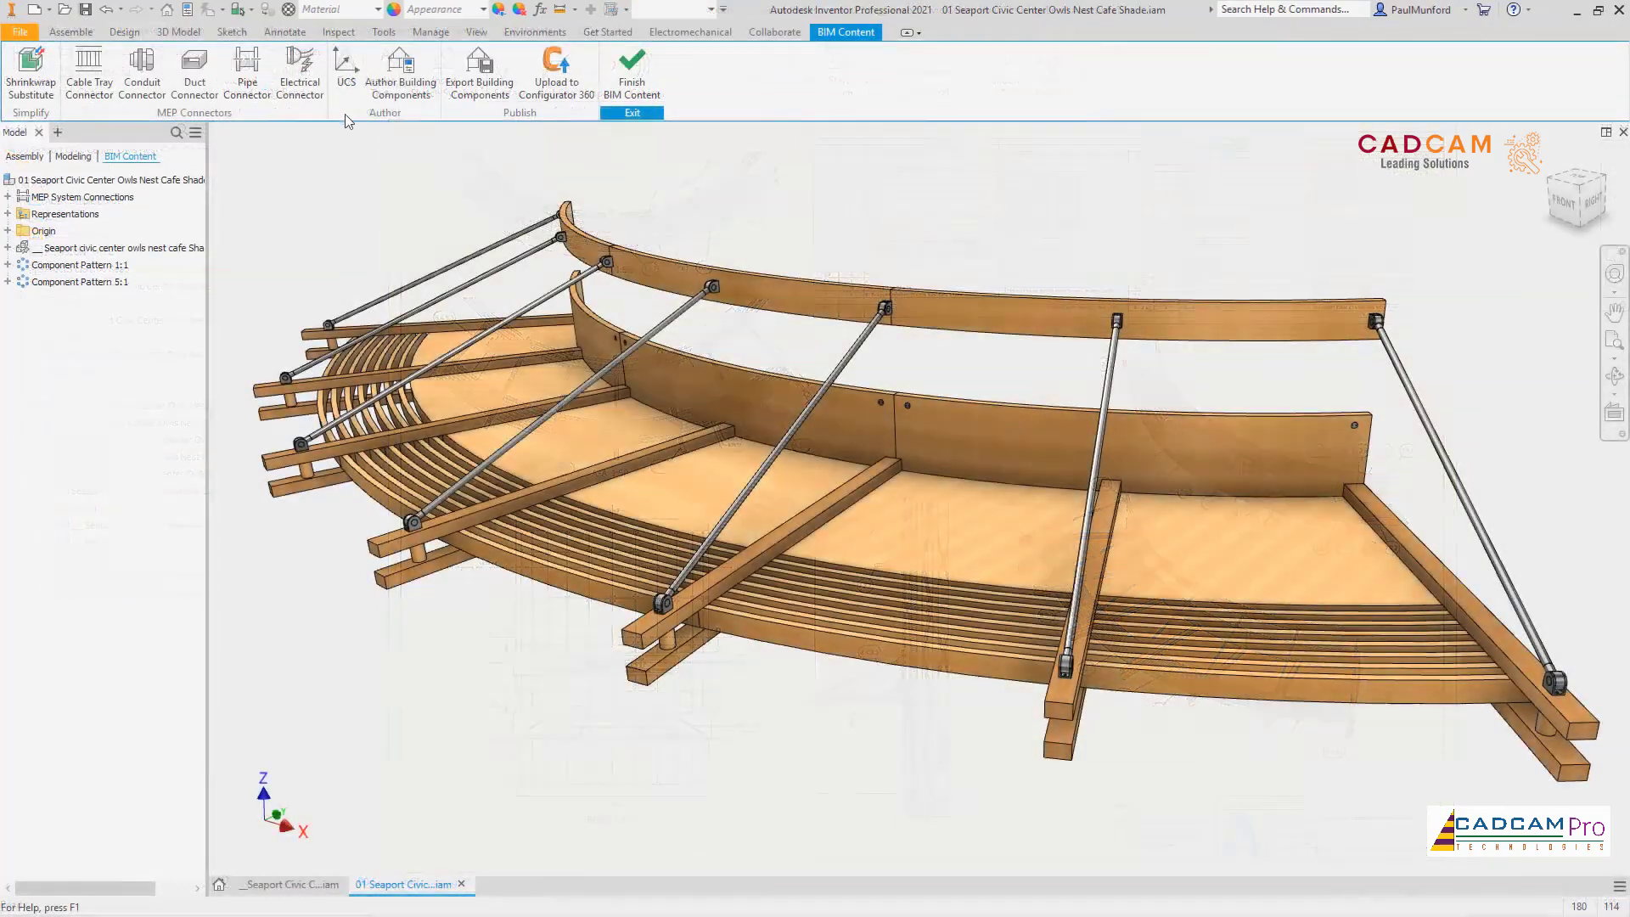
Step: Author the shade as a building component classified under OmniClass Awnings
{"action": "left_click", "coordinate": [401, 73]}
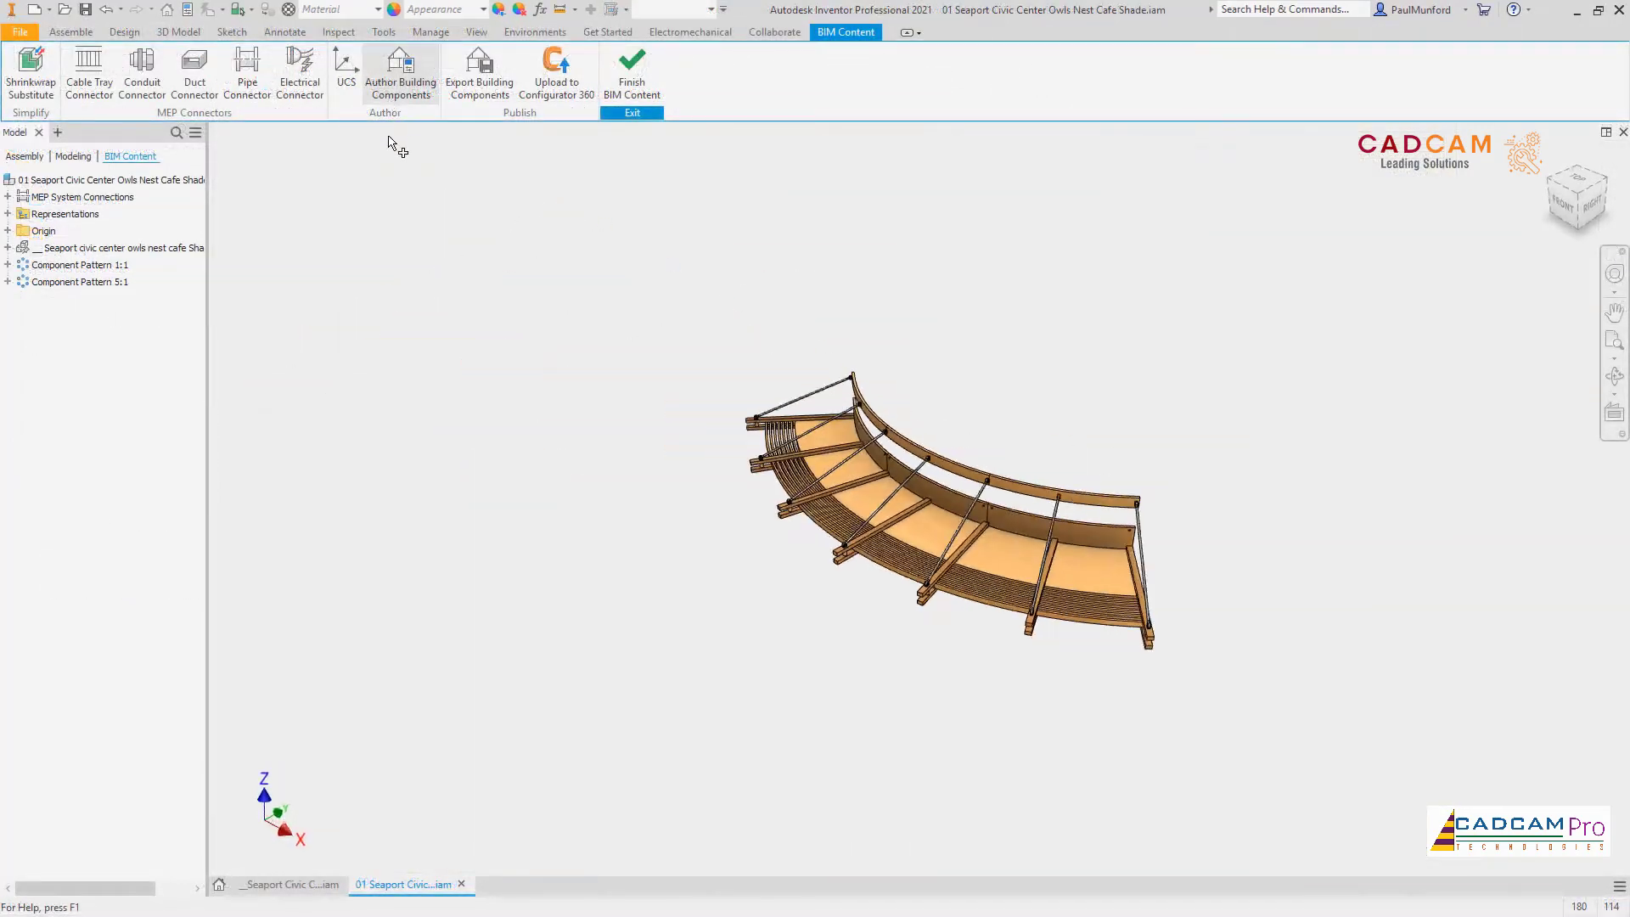
{"action": "left_click", "coordinate": [526, 286]}
{"action": "type", "text": "AWNING"}
{"action": "key", "text": "Return"}
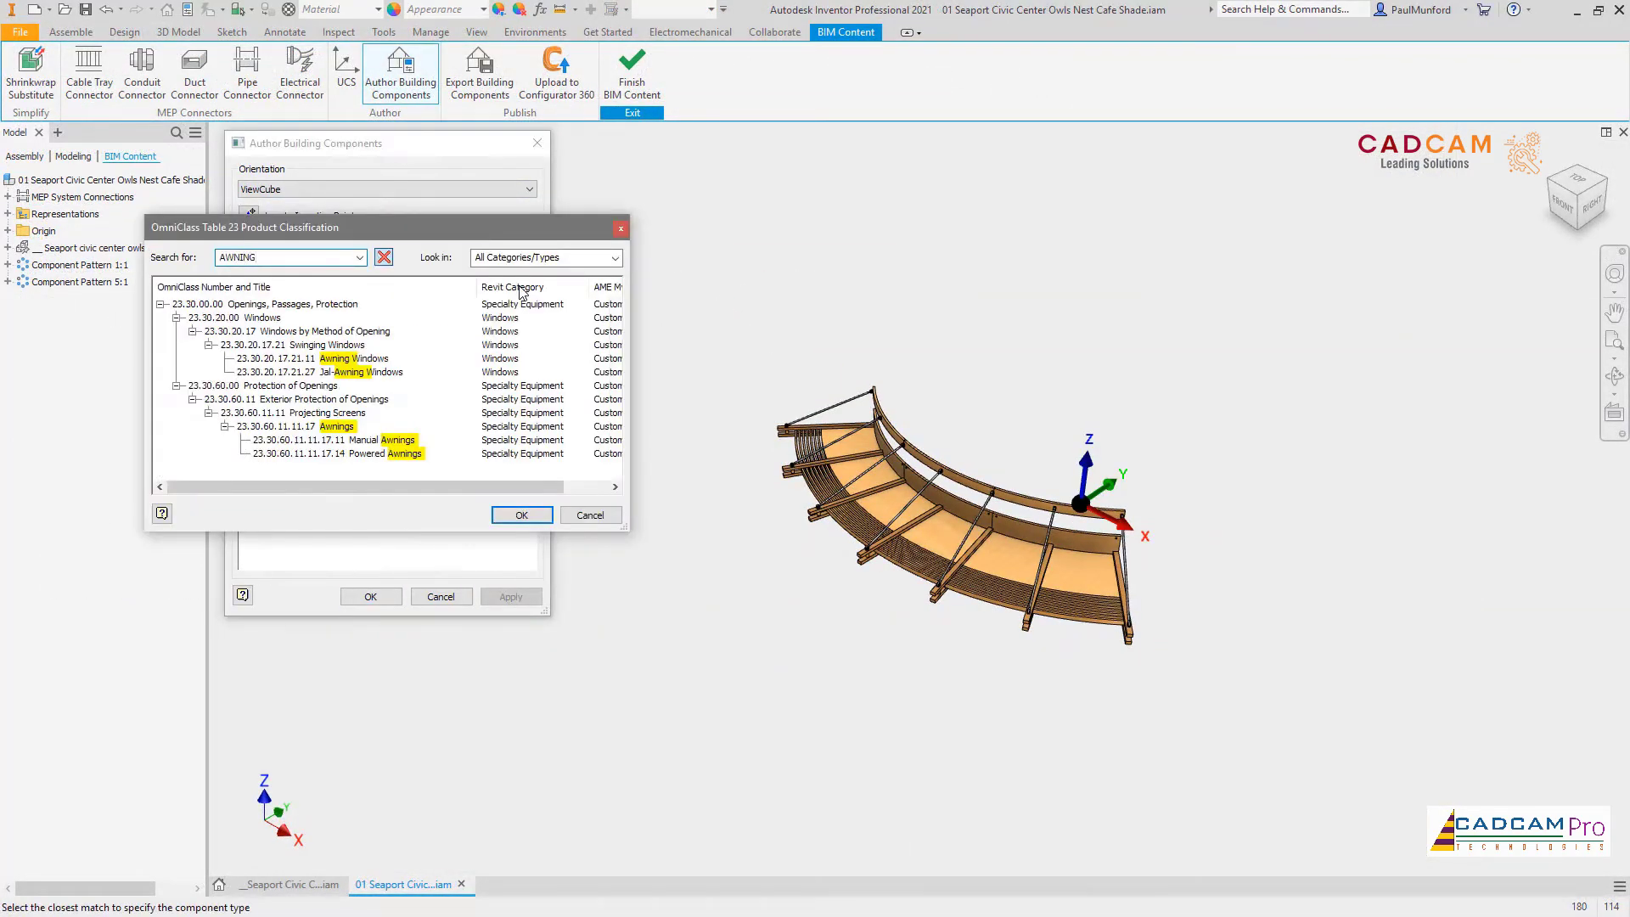
{"action": "left_click", "coordinate": [336, 427]}
{"action": "double_click", "coordinate": [315, 429]}
Step: Name the family type Owls-nest-ground-floor and set Manufacturer to Autodesk, pasting the URL value
{"action": "left_click_drag", "start_coordinate": [441, 337], "coordinate": [370, 337]}
{"action": "type", "text": "Owls-nest-ground-floor"}
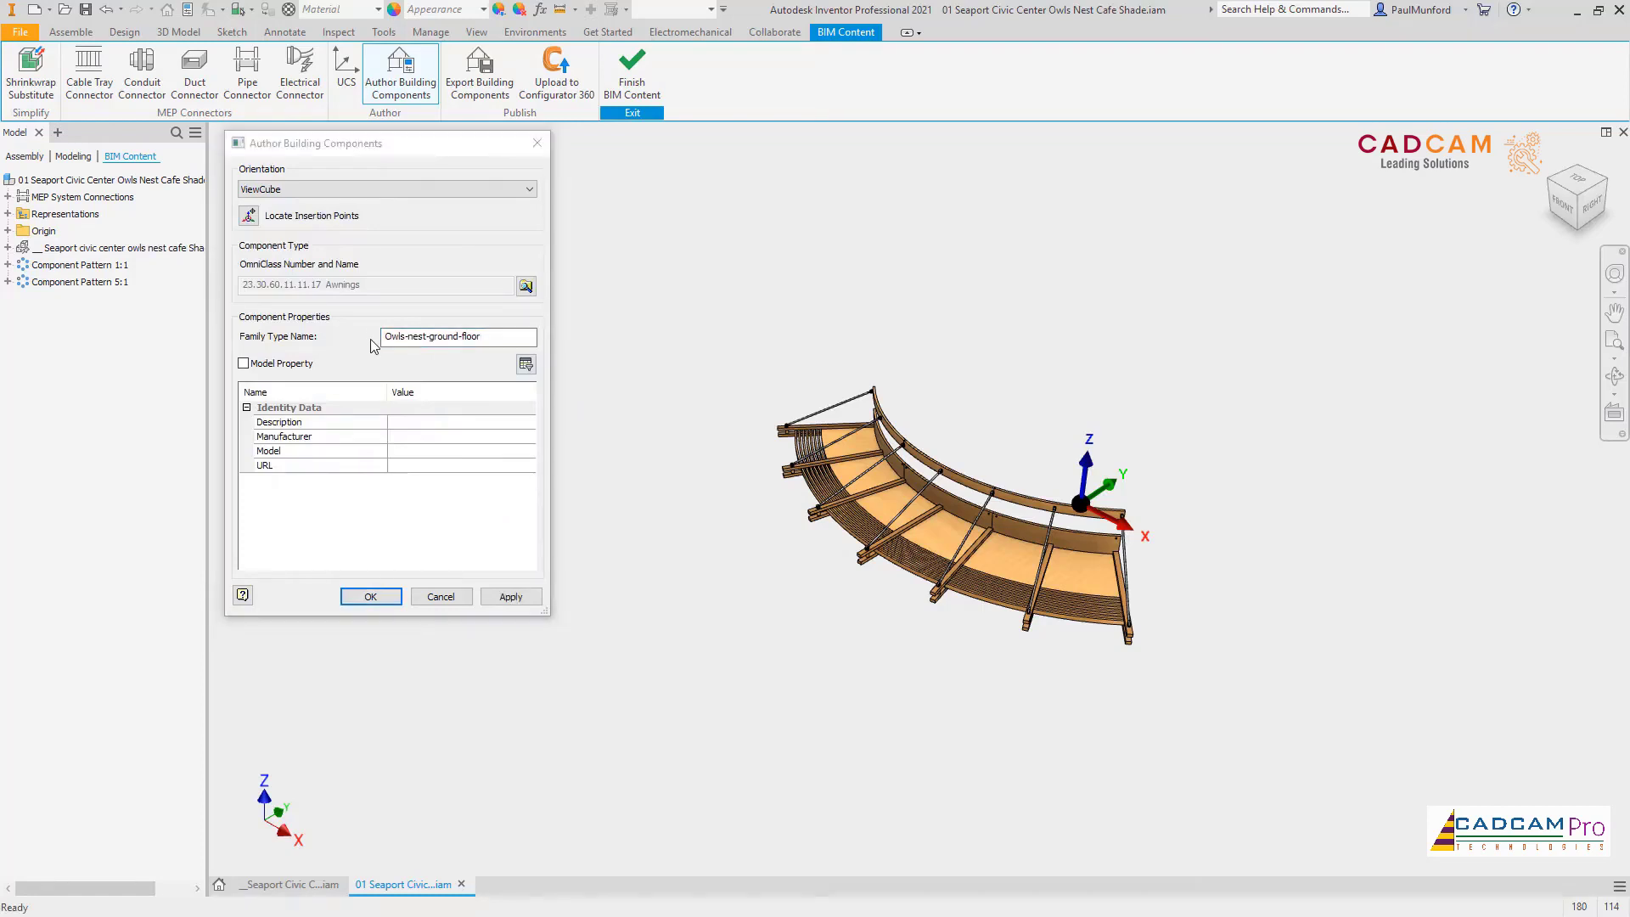
{"action": "left_click", "coordinate": [401, 423]}
{"action": "left_click", "coordinate": [401, 436]}
{"action": "type", "text": "Autodesk"}
{"action": "left_click", "coordinate": [401, 452]}
{"action": "left_click", "coordinate": [399, 466]}
{"action": "type", "text": "https://www.autodesk.com/"}
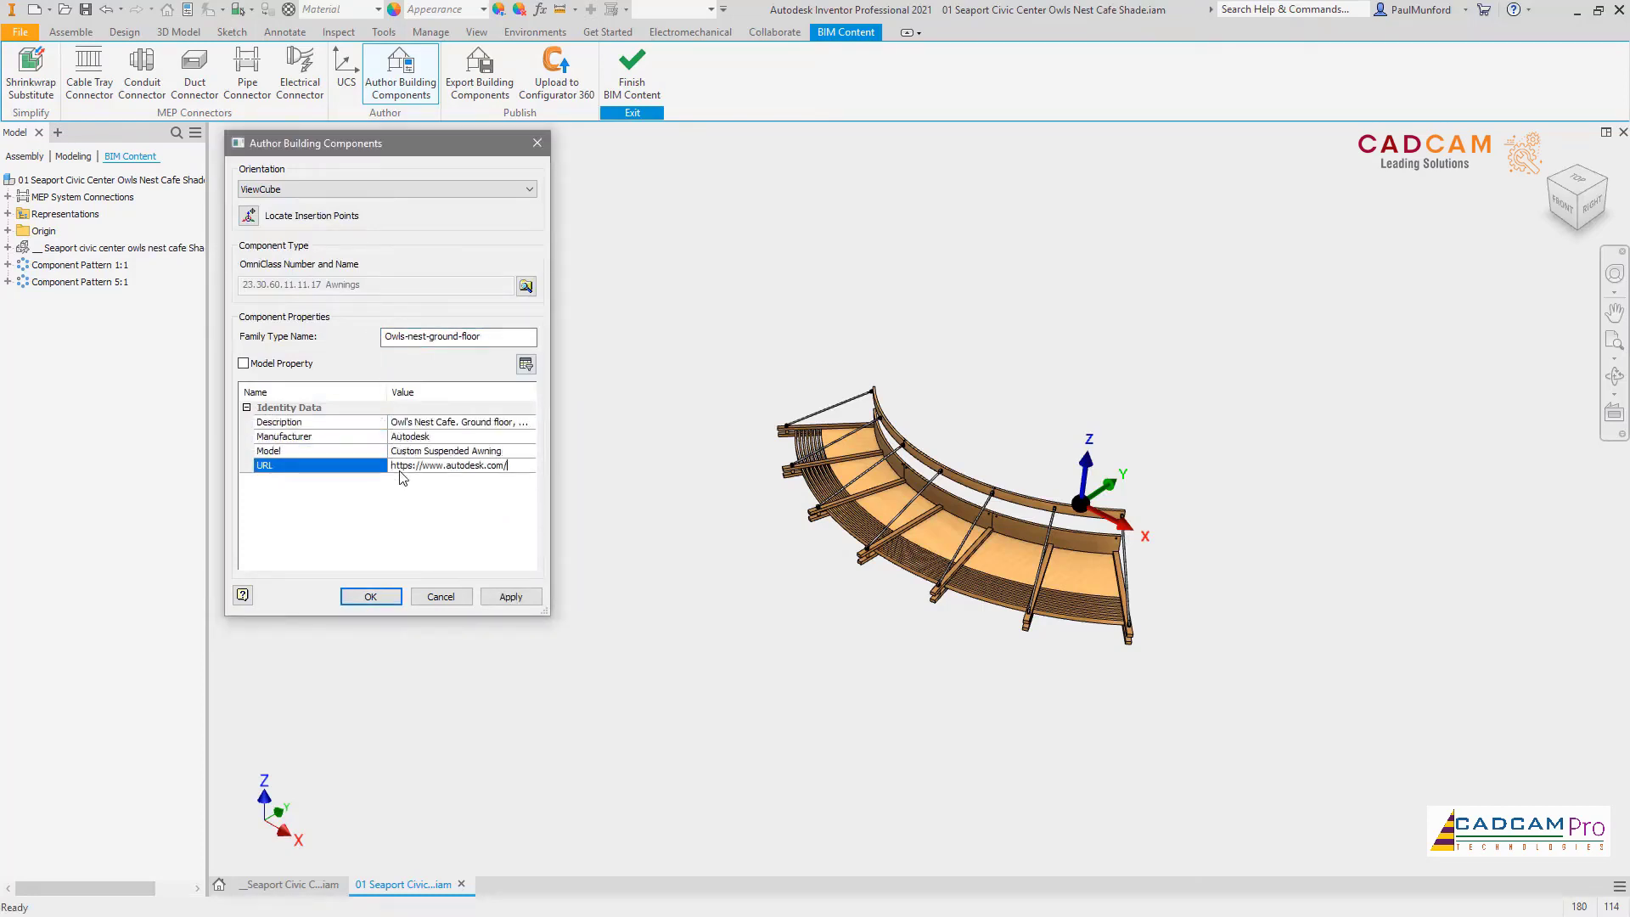
Step: Apply the component settings and export the shade as the Autodesk_Awning_Custom Revit family
{"action": "left_click", "coordinate": [498, 598]}
{"action": "left_click", "coordinate": [389, 598]}
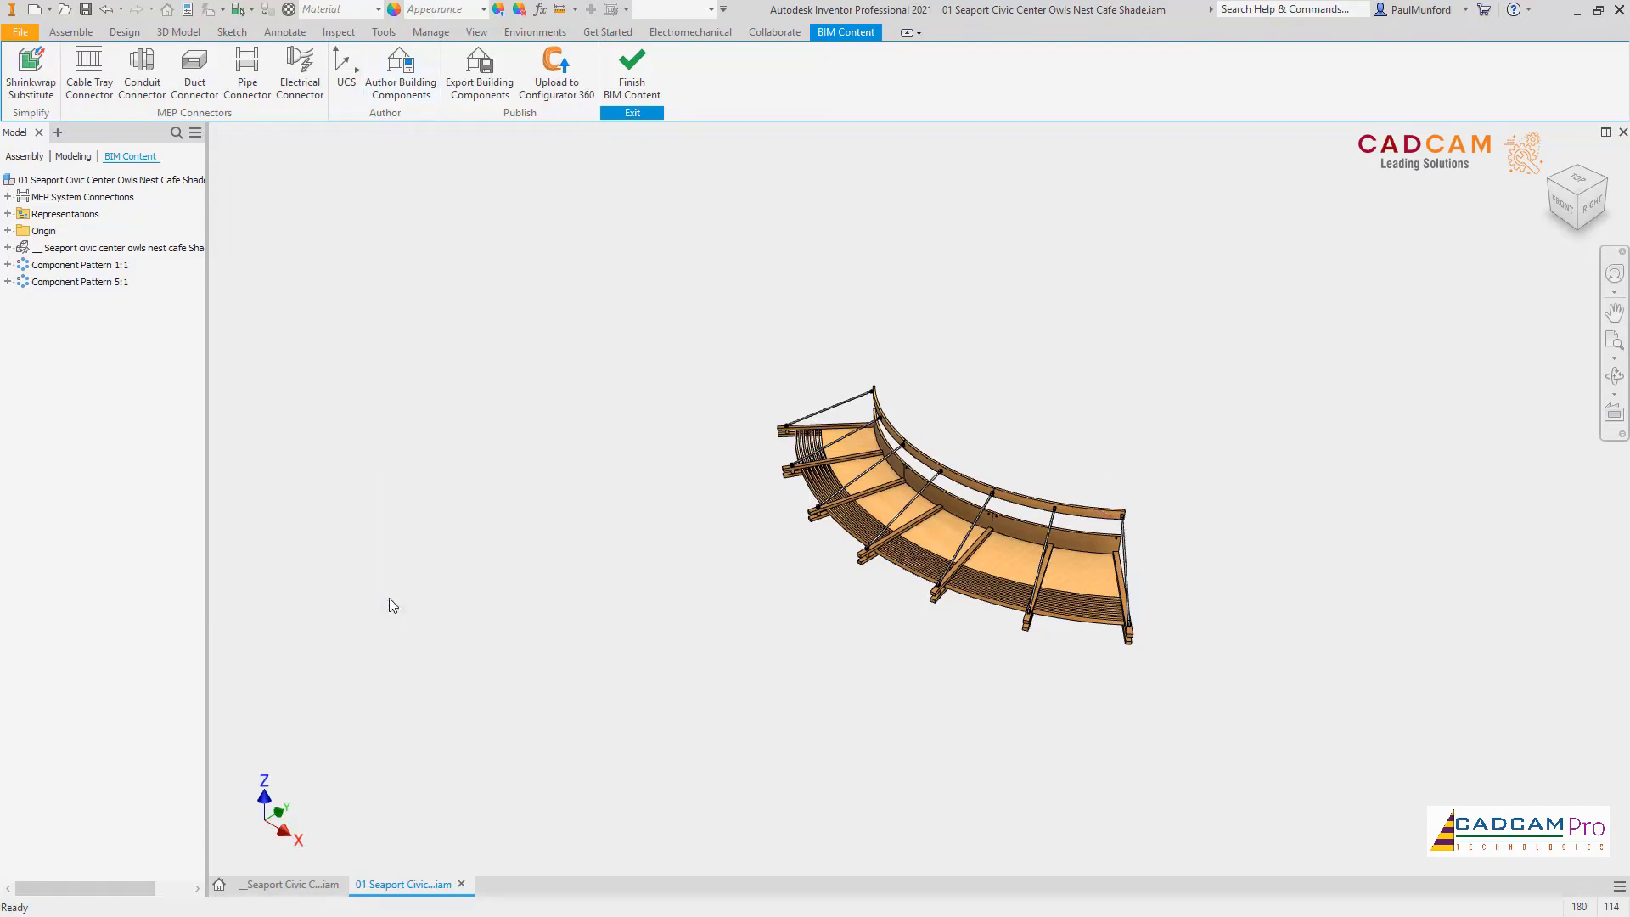
{"action": "left_click", "coordinate": [486, 99]}
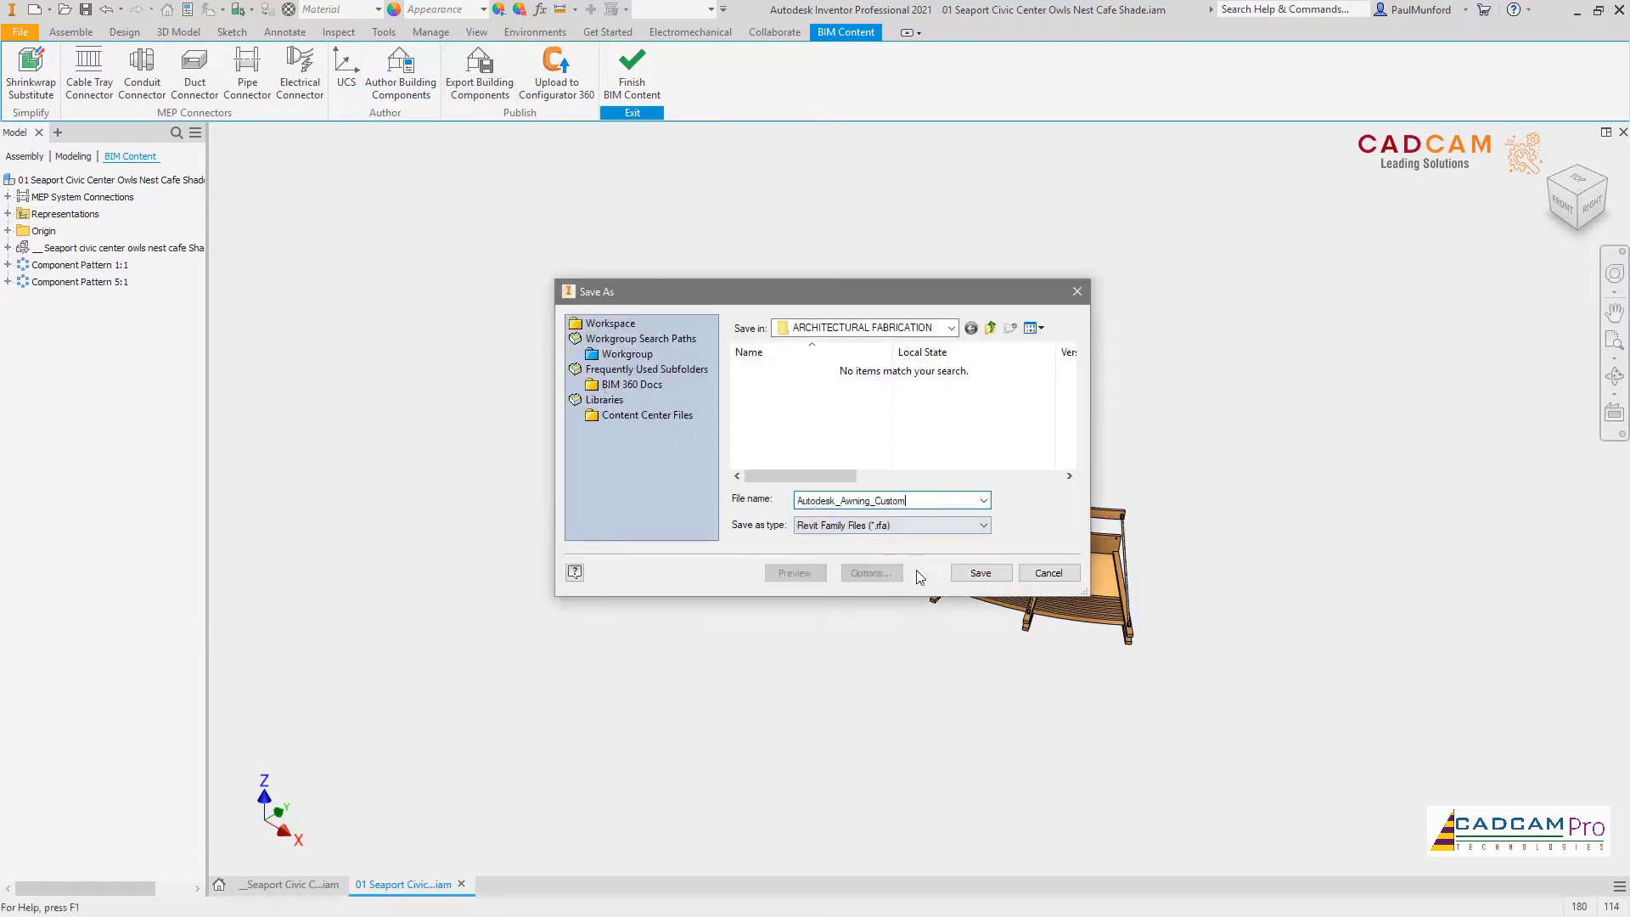
{"action": "left_click", "coordinate": [961, 575]}
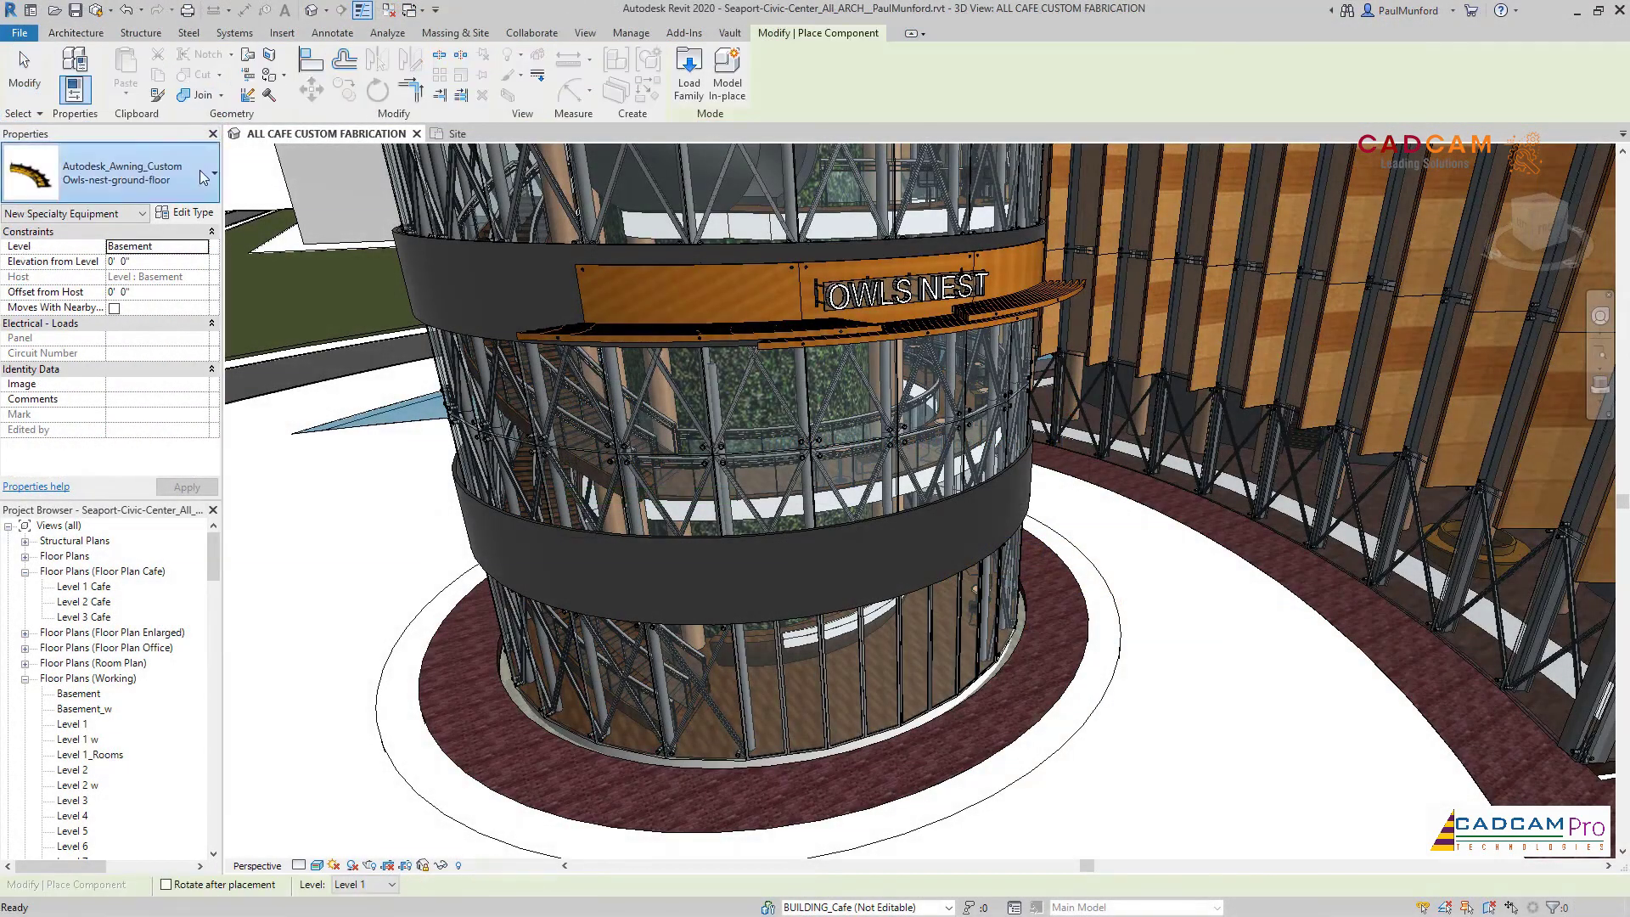
Step: Place the Autodesk_Awning_Custom: Owls-nest-ground-floor type around the café tower's base
{"action": "left_click", "coordinate": [204, 175]}
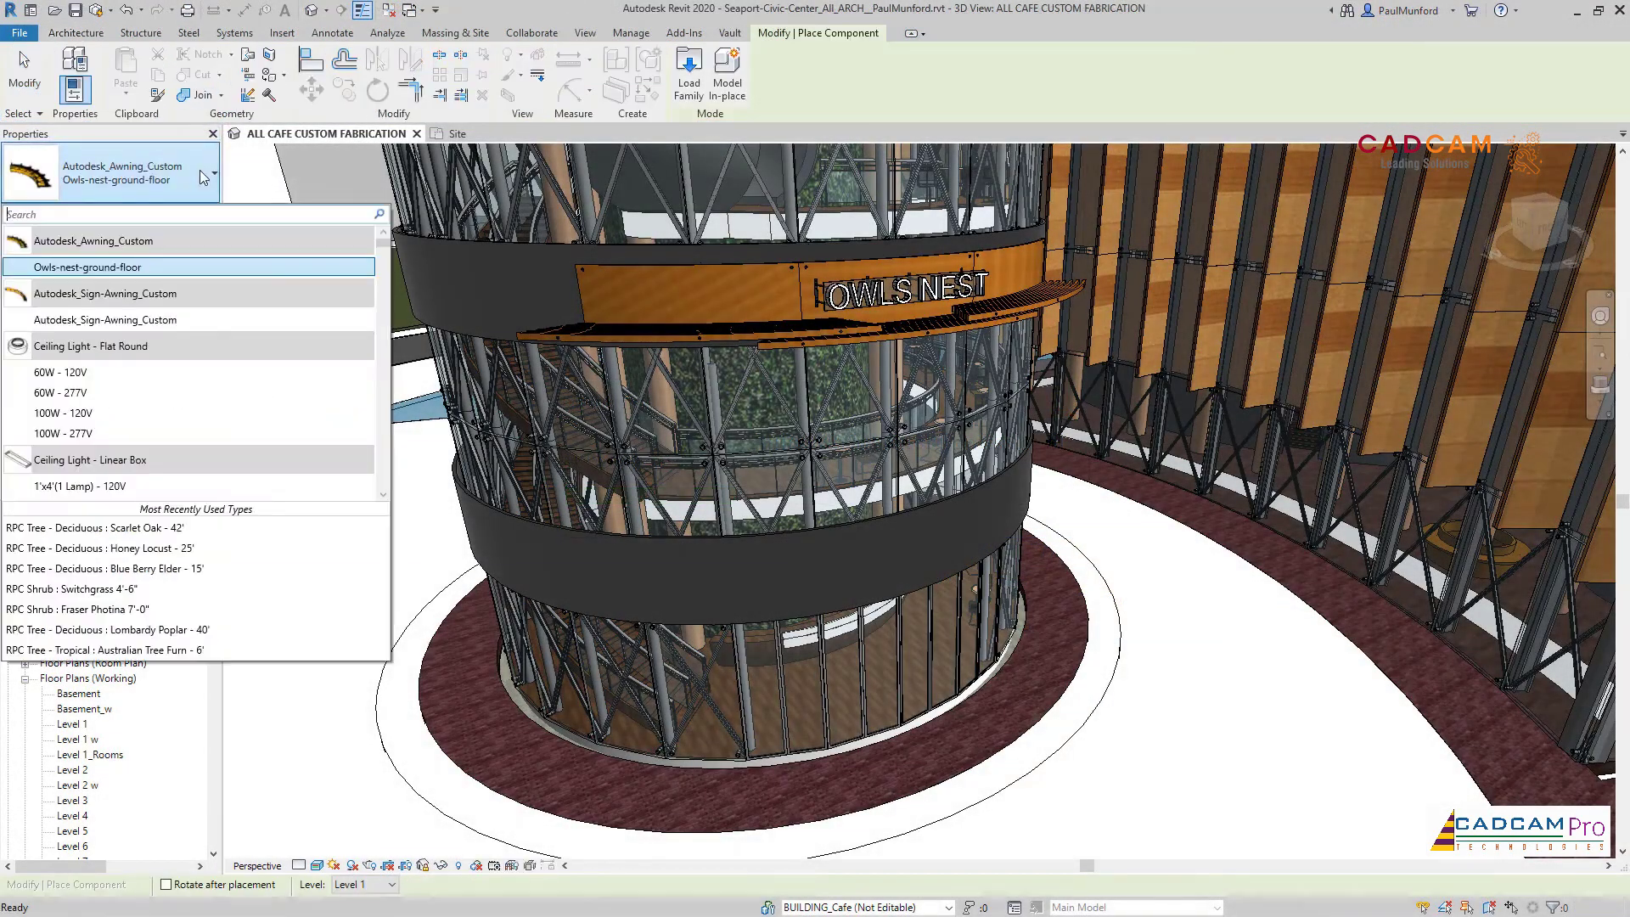
{"action": "left_click", "coordinate": [186, 267]}
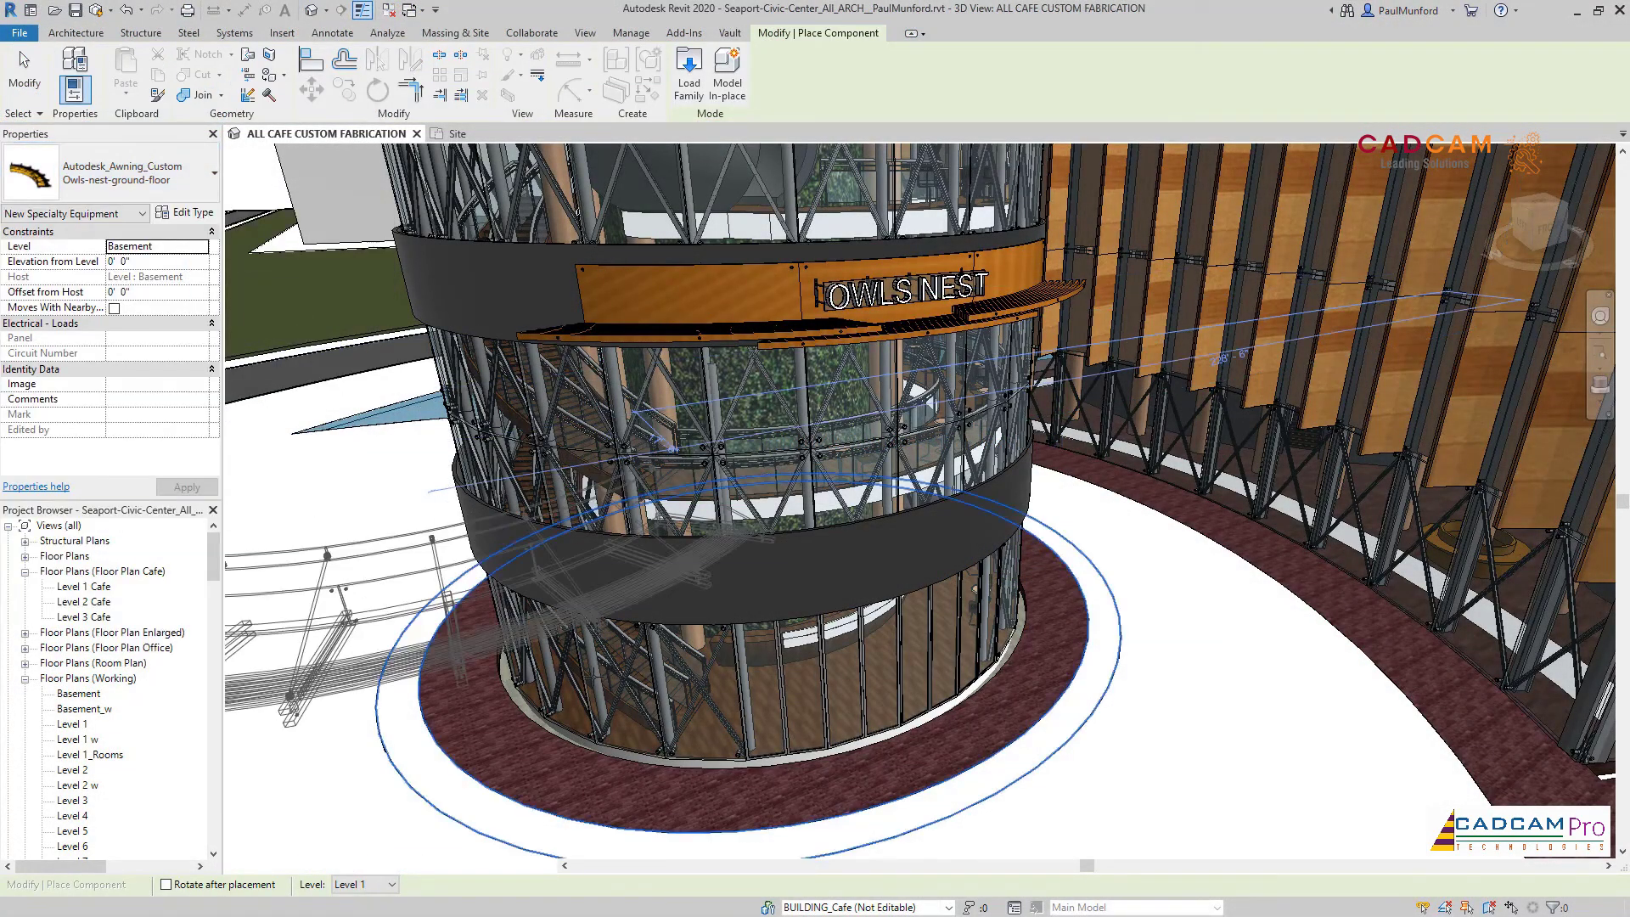
{"action": "left_click", "coordinate": [772, 590]}
{"action": "key", "text": "Escape"}
{"action": "key", "text": "Escape"}
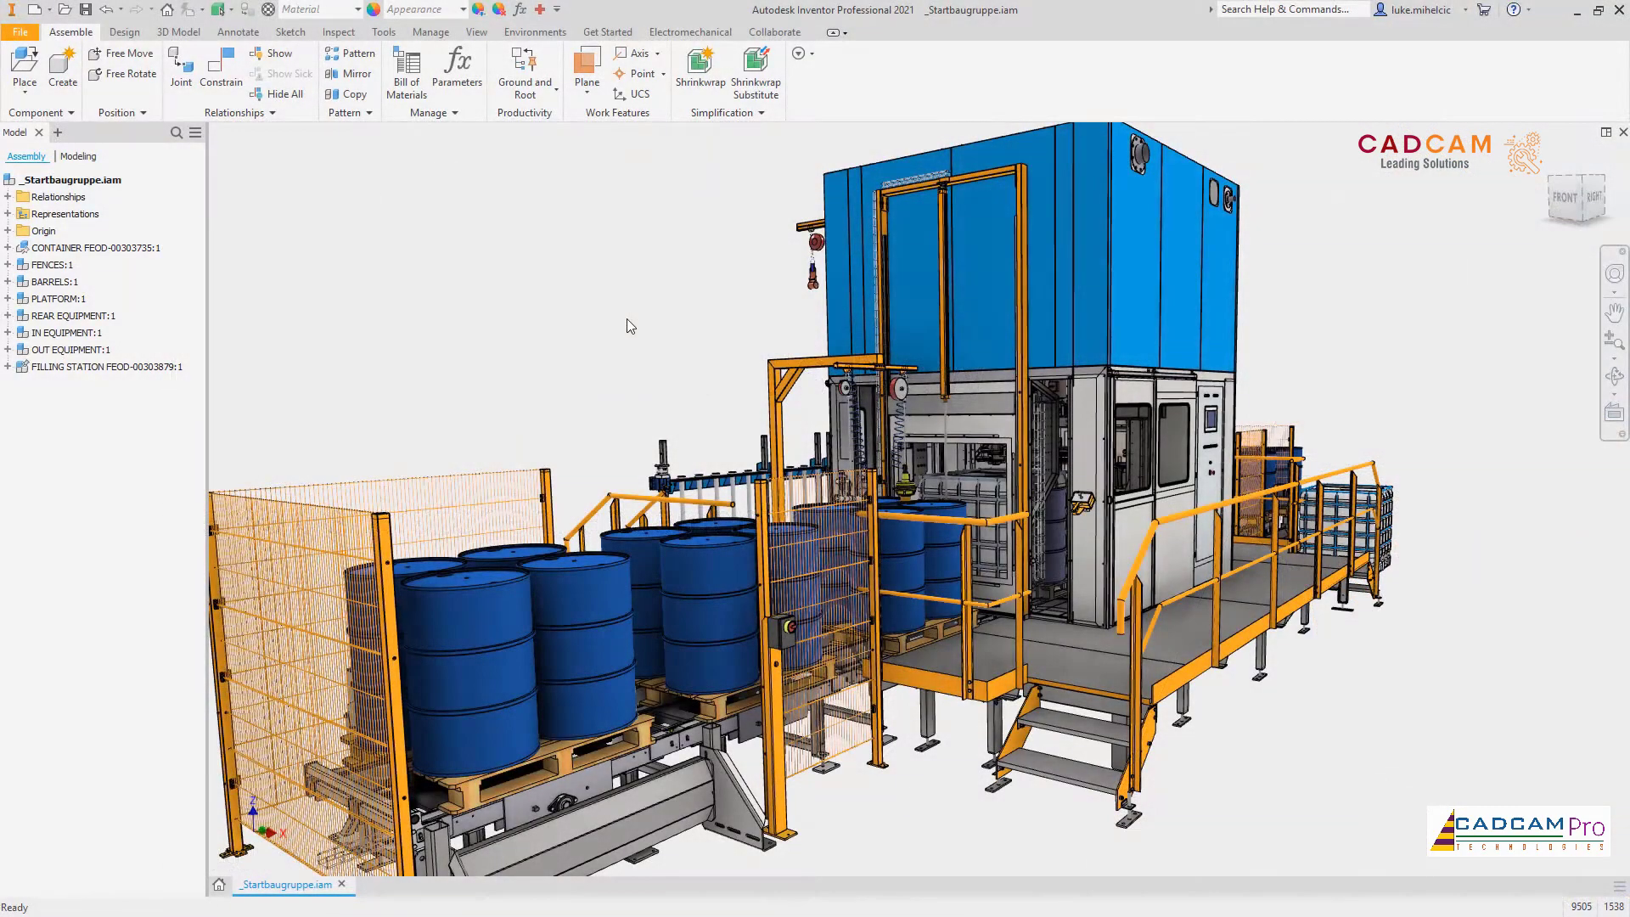
Step: In File Naming Defaults, add Project Name to frame file names and Part Number to member names; use file names as display names
{"action": "left_click", "coordinate": [384, 31]}
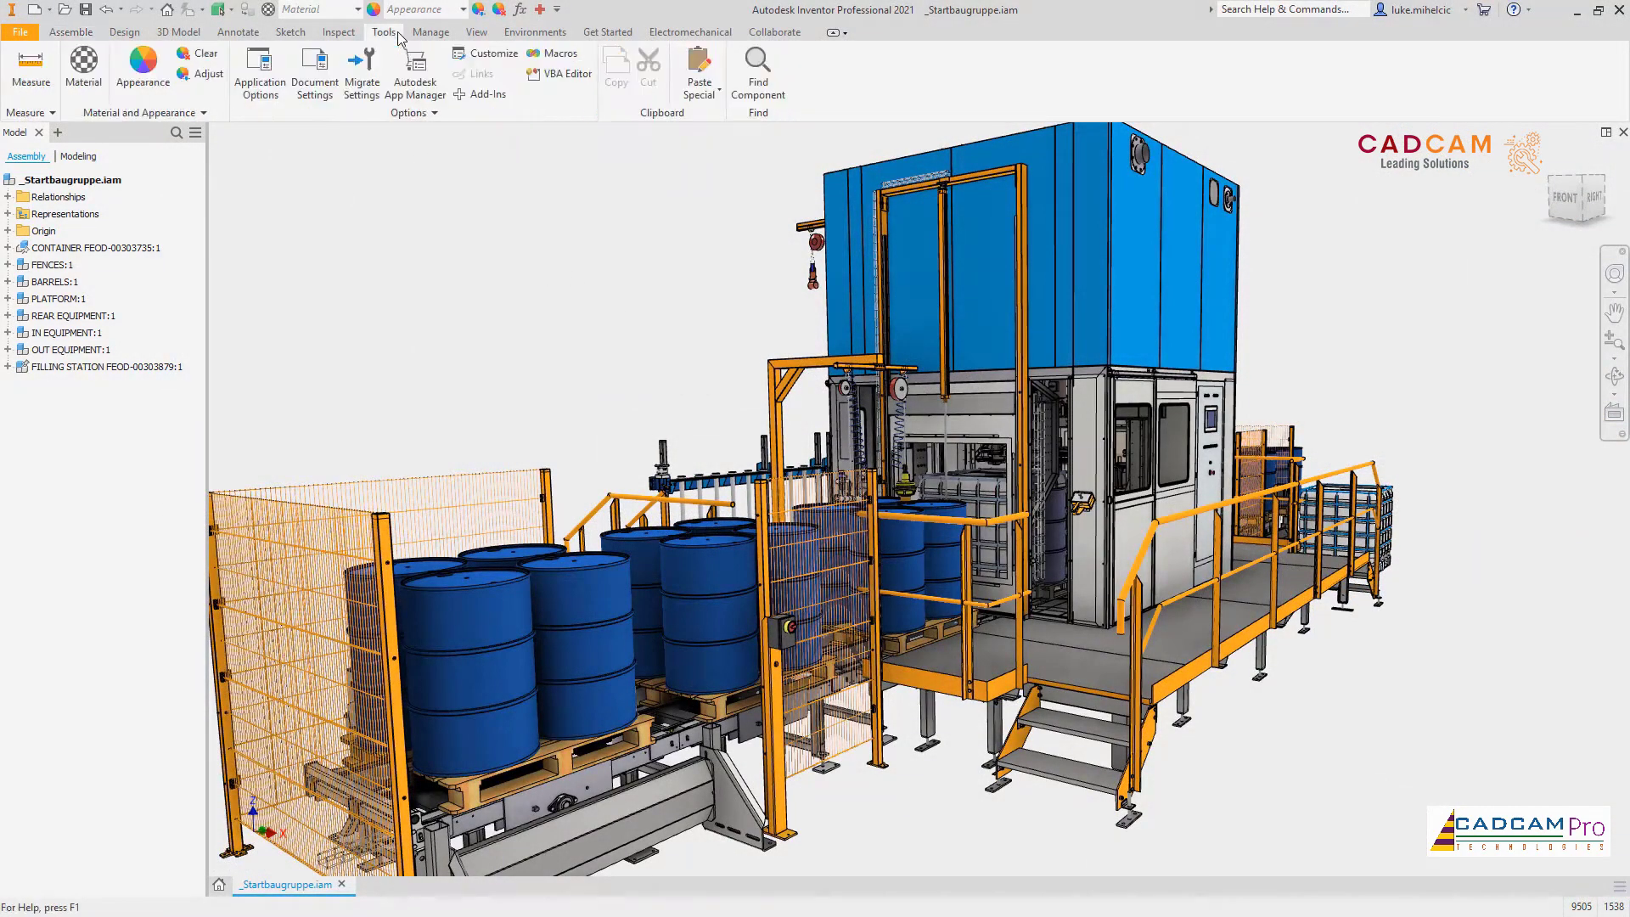
{"action": "left_click", "coordinate": [255, 70]}
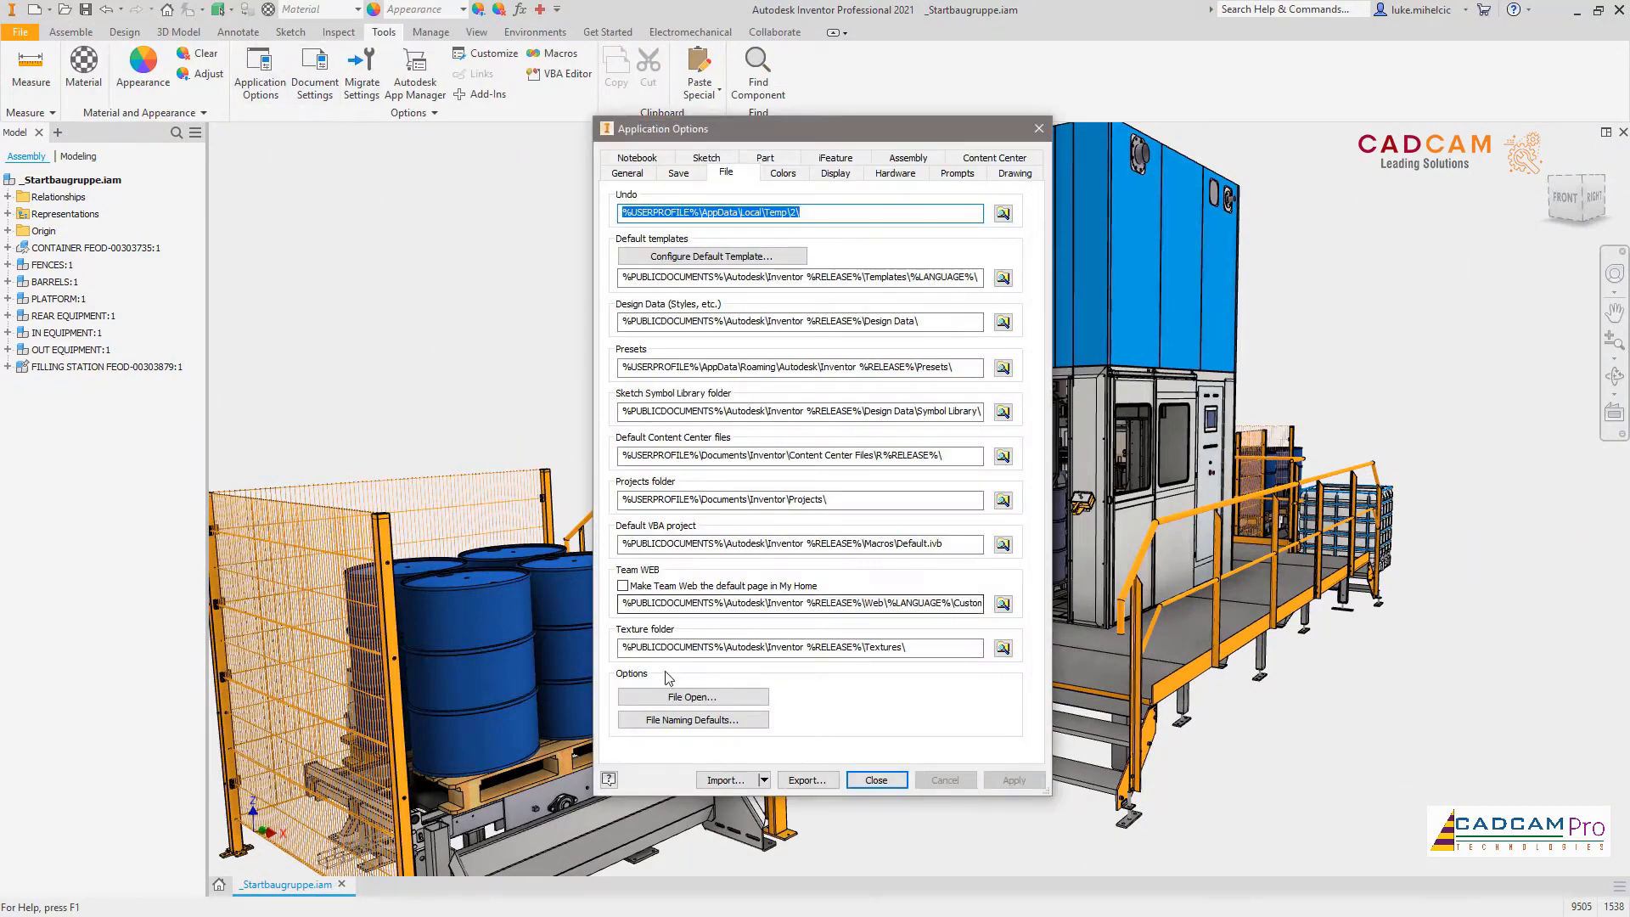
{"action": "left_click", "coordinate": [684, 721]}
{"action": "left_click", "coordinate": [1210, 180]}
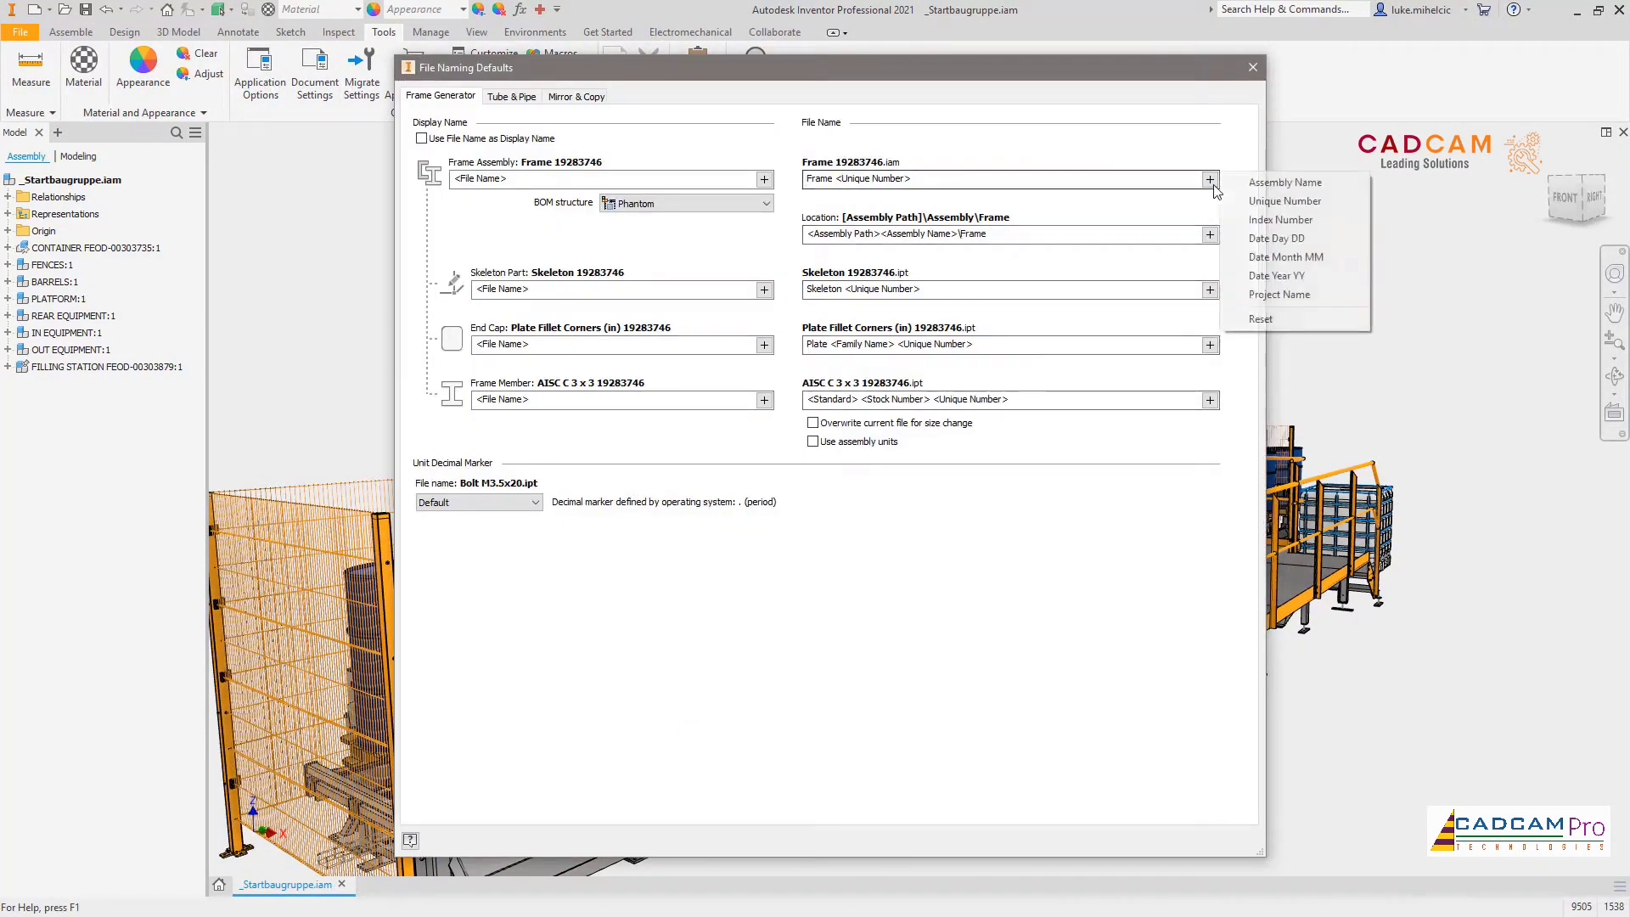
{"action": "left_click", "coordinate": [1287, 295]}
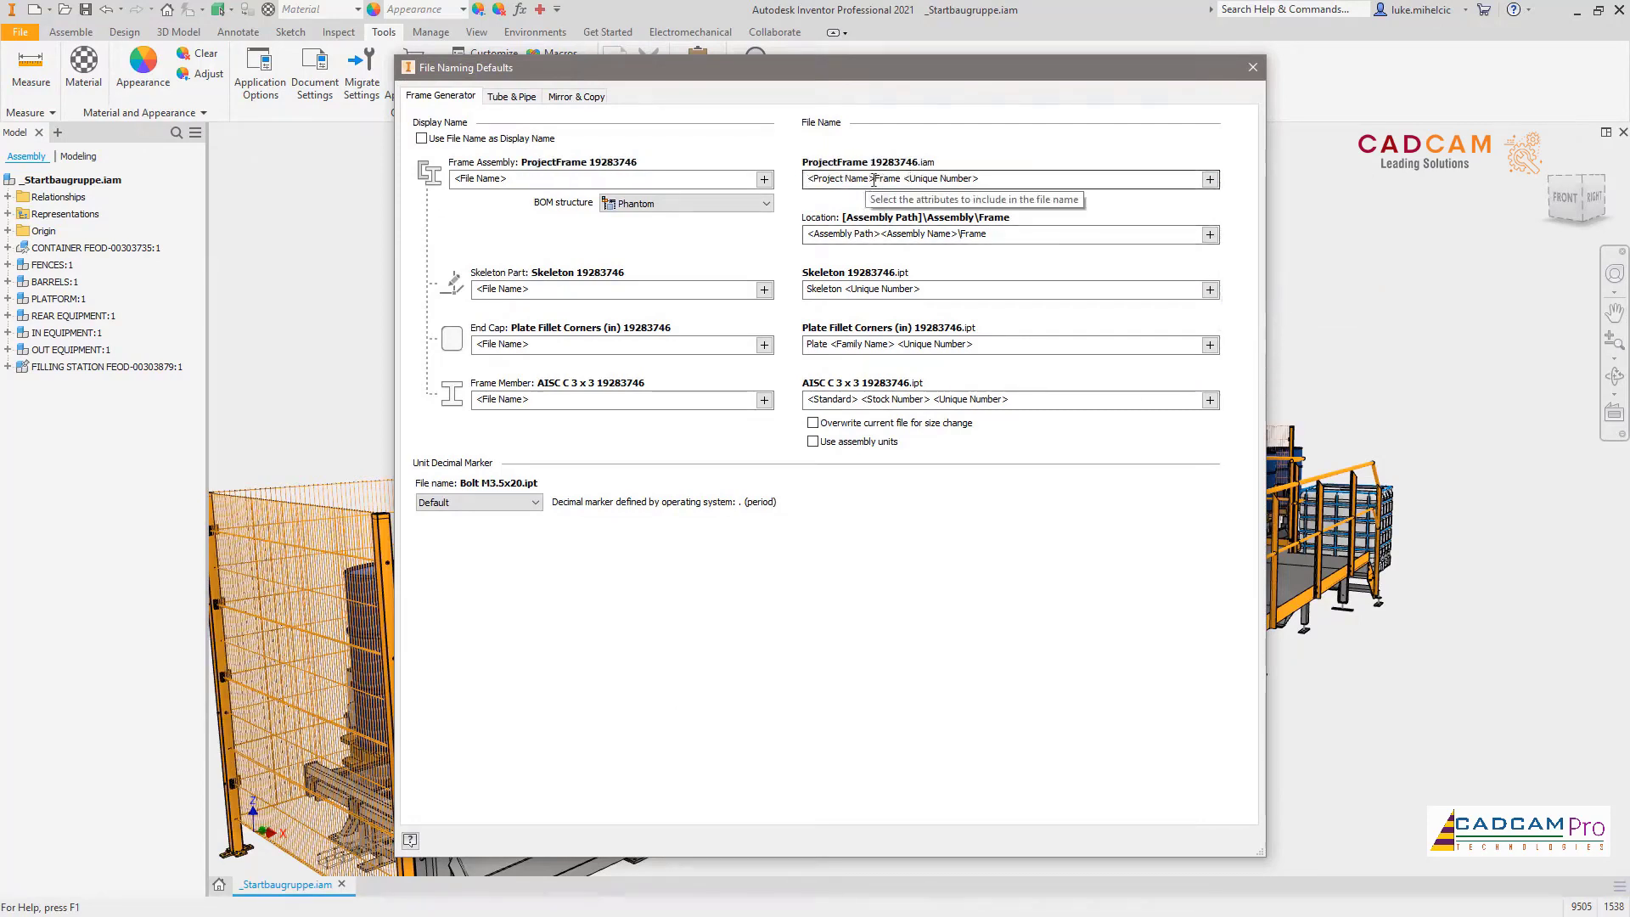
{"action": "left_click", "coordinate": [1210, 400]}
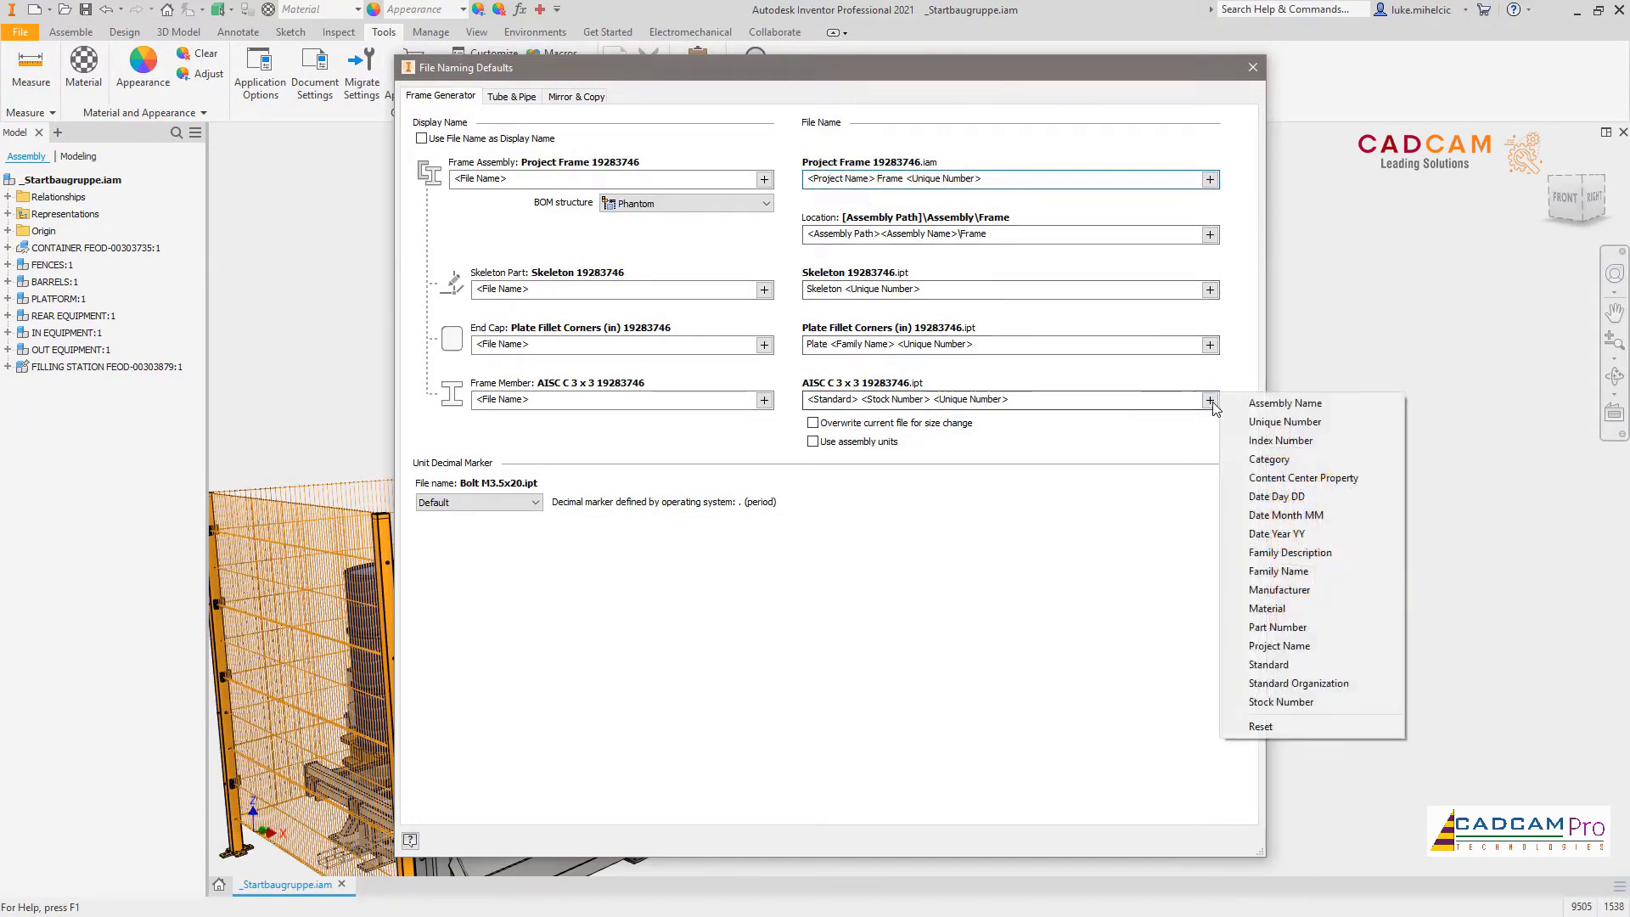
{"action": "left_click", "coordinate": [1287, 628]}
{"action": "left_click", "coordinate": [872, 398]}
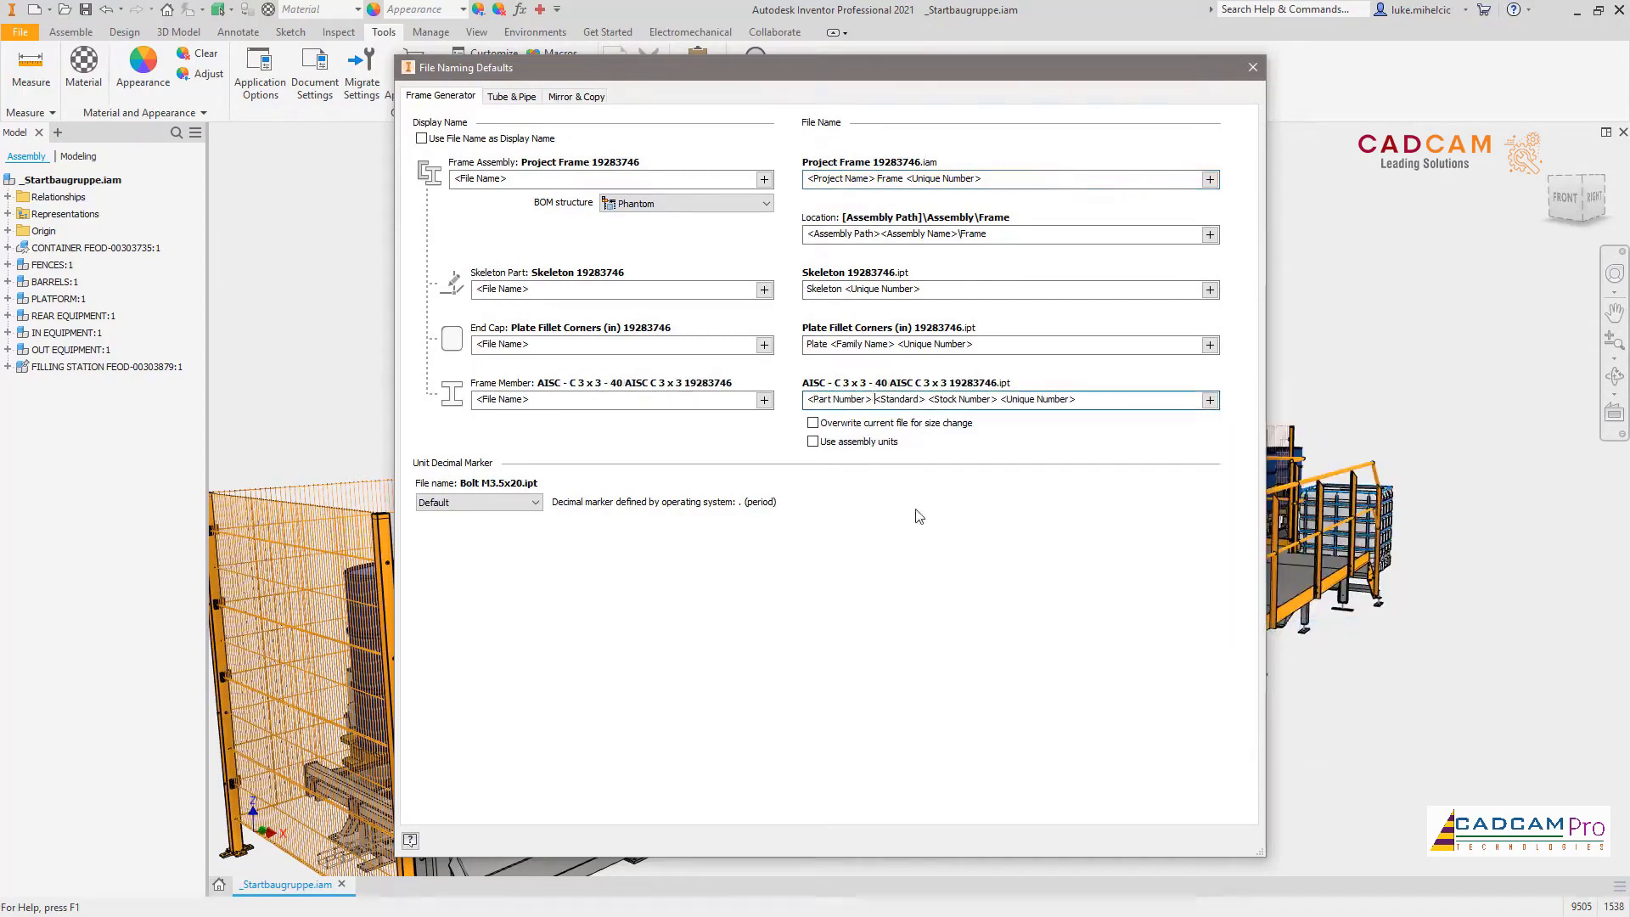
{"action": "left_click", "coordinate": [422, 139]}
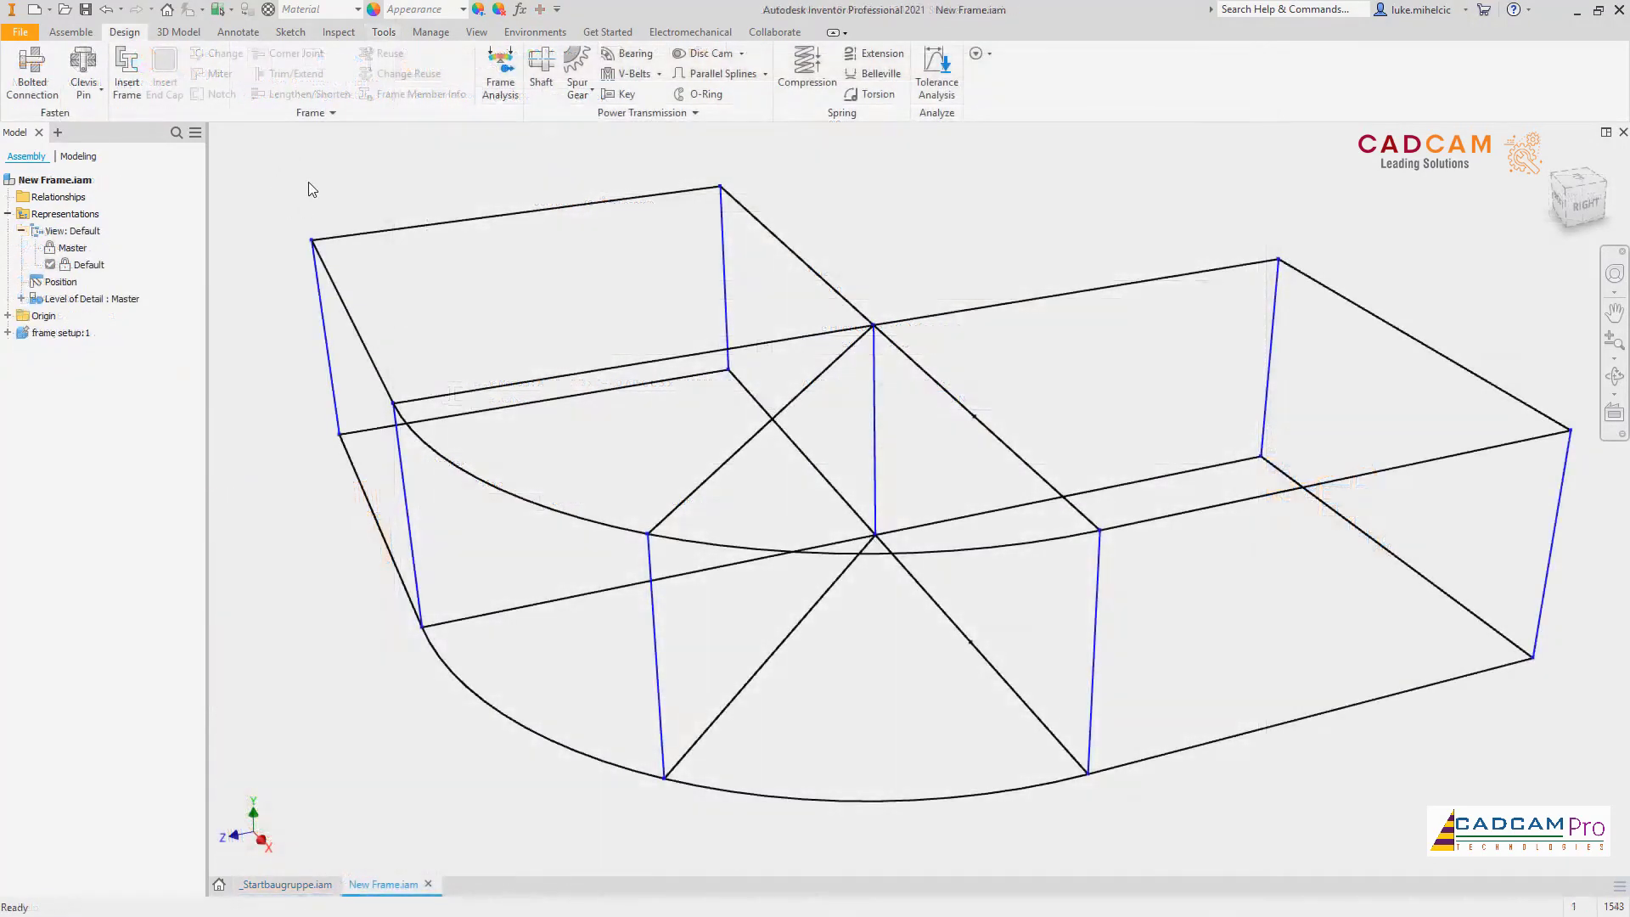
Step: Insert a frame member on the vertical skeleton line using the I-Beams category and Reinforced Leg preset
{"action": "left_click", "coordinate": [127, 66]}
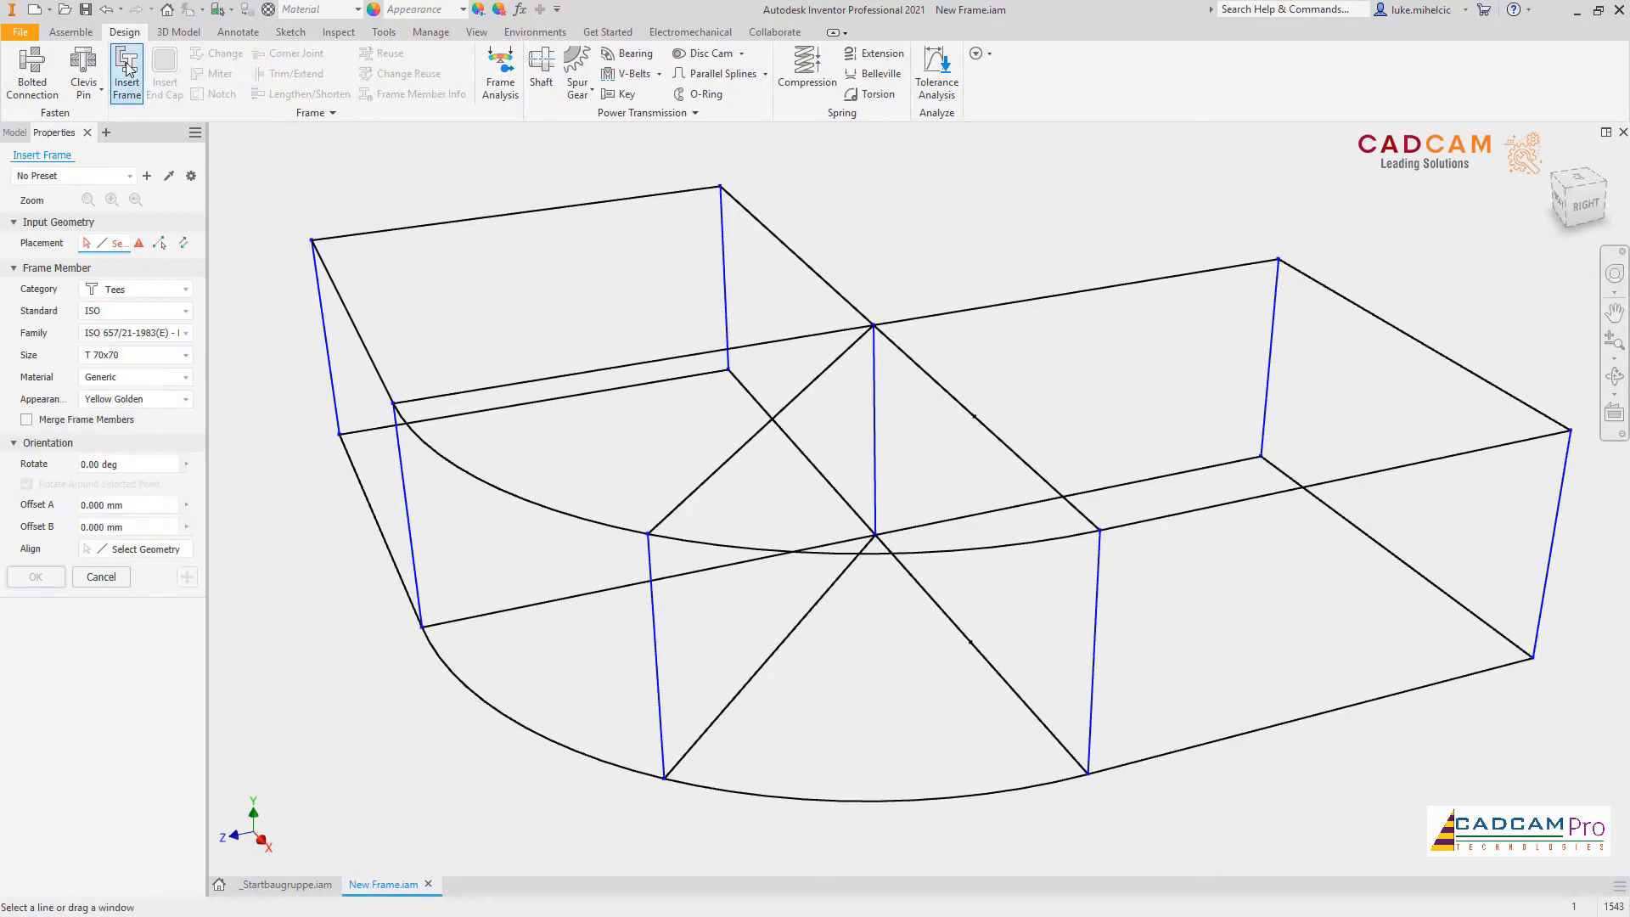
{"action": "left_click", "coordinate": [1095, 623]}
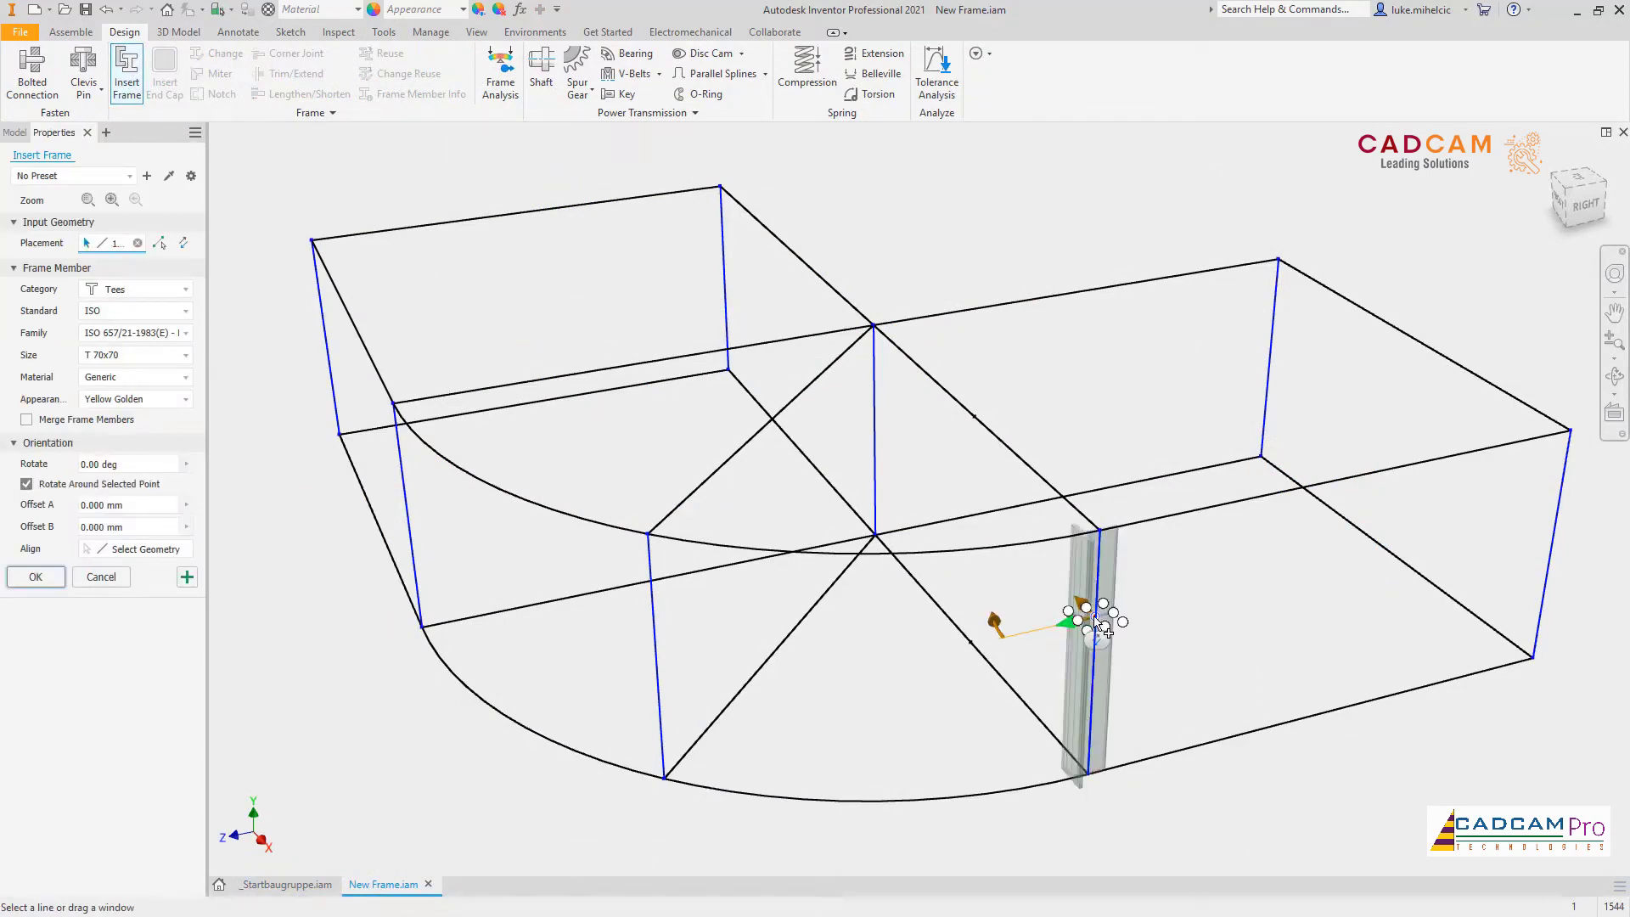
{"action": "left_click", "coordinate": [116, 294]}
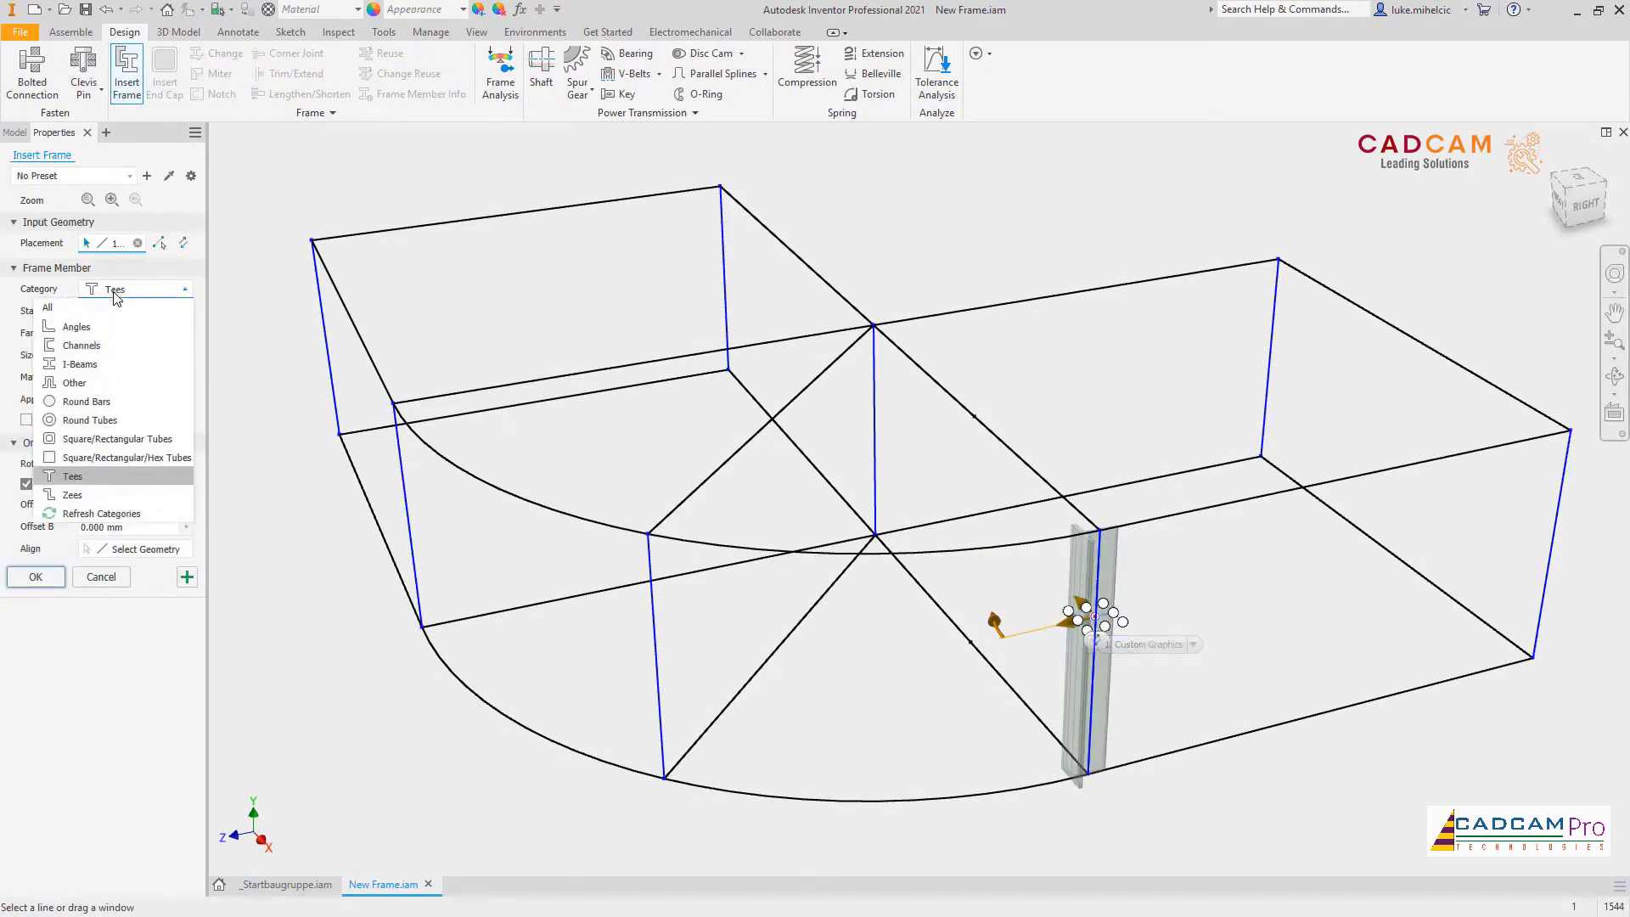
{"action": "left_click", "coordinate": [81, 365]}
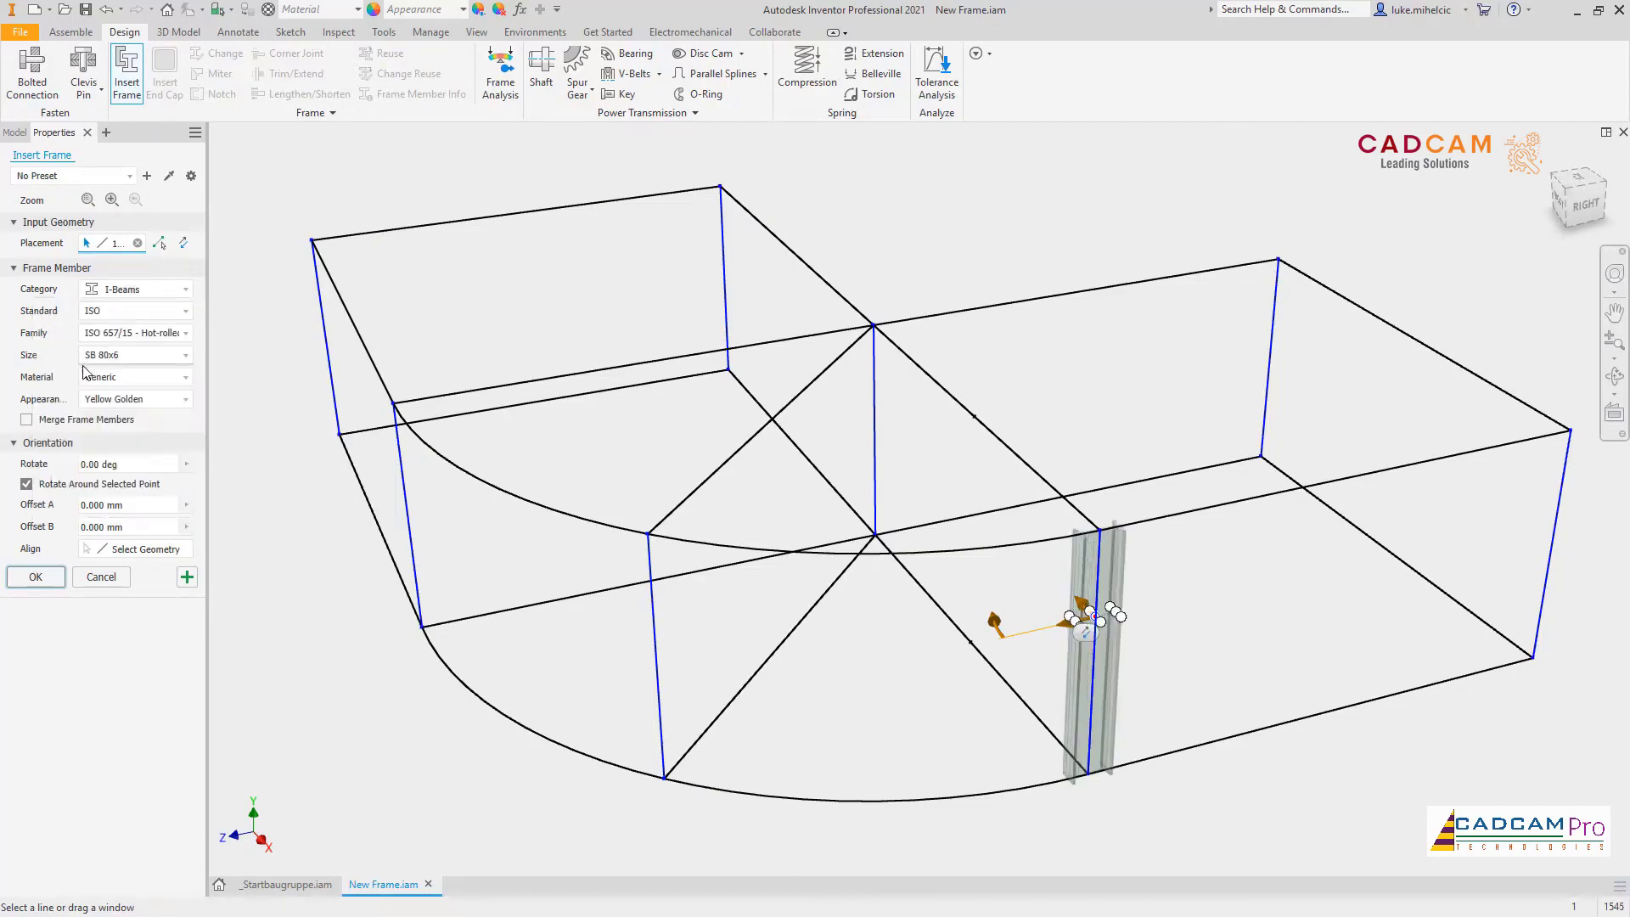
{"action": "left_click", "coordinate": [128, 176]}
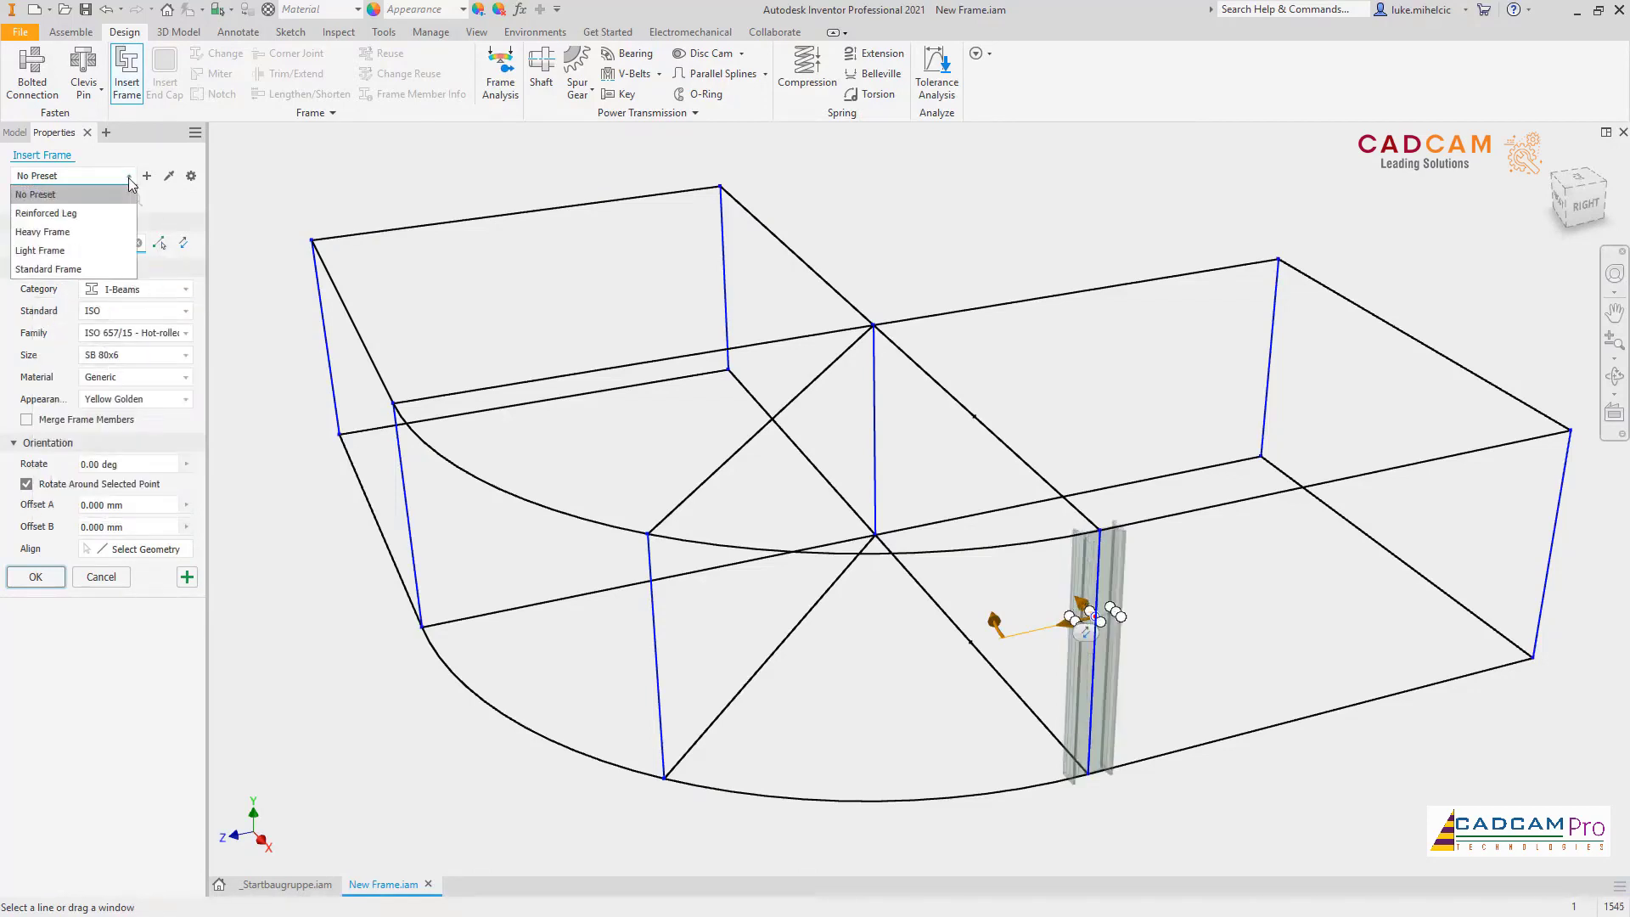
{"action": "left_click", "coordinate": [70, 217]}
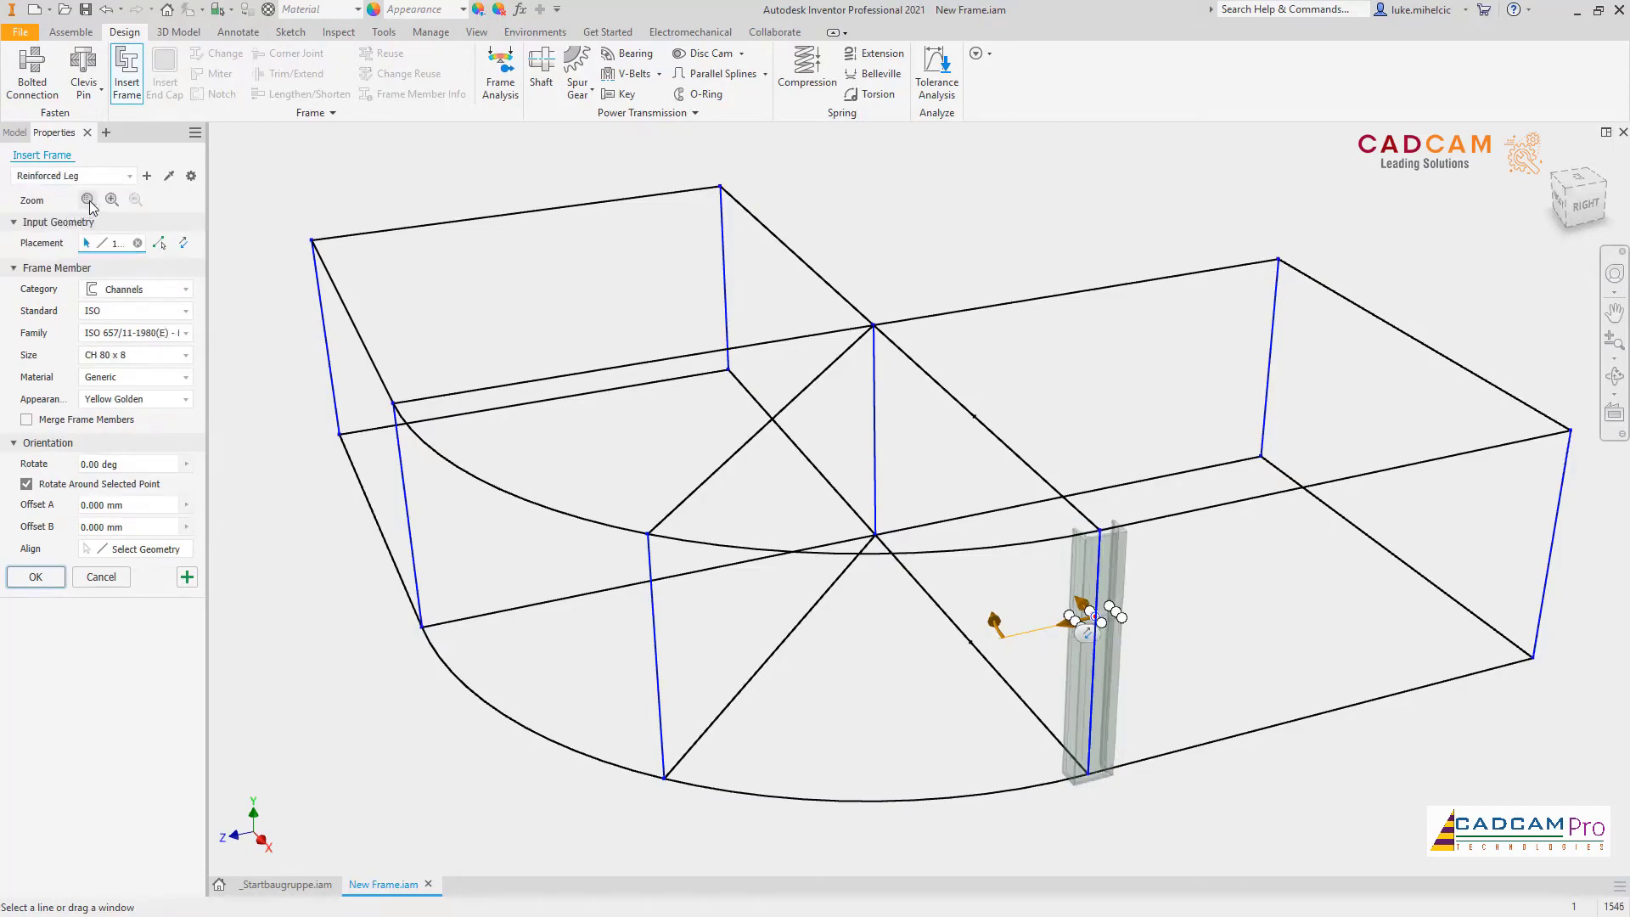
Step: Rotate the CH 80 x 8 channel profile and align its corner to the skeleton line
{"action": "left_click", "coordinate": [88, 199]}
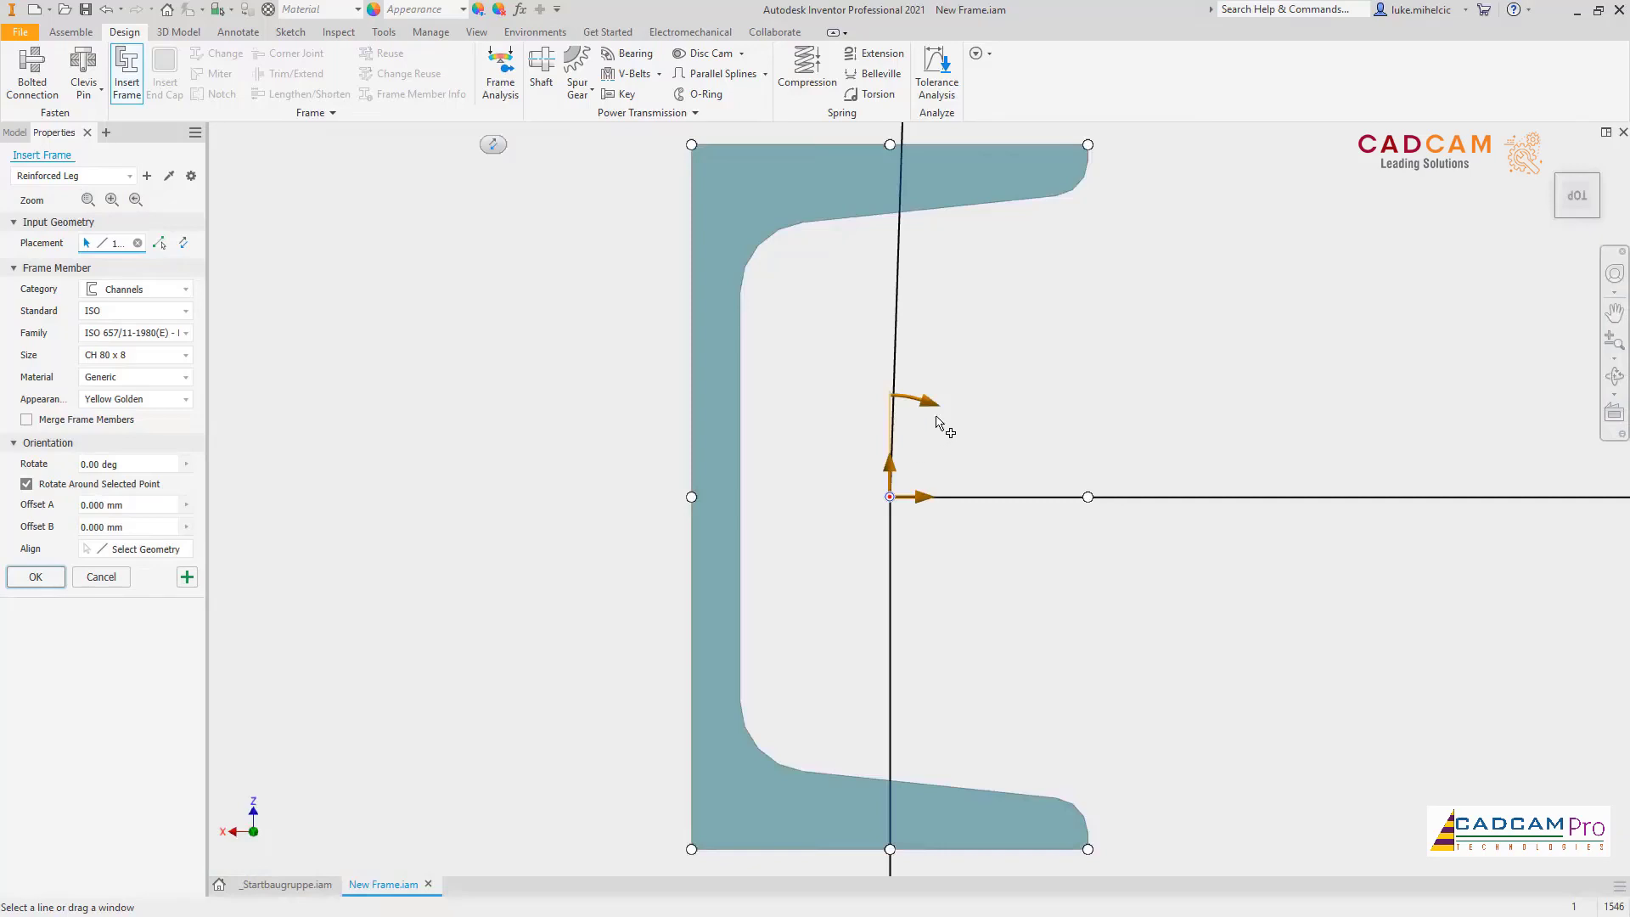
{"action": "mouse_move", "coordinate": [940, 420]}
{"action": "left_mouse_down"}
{"action": "mouse_move", "coordinate": [1037, 506]}
{"action": "mouse_move", "coordinate": [1031, 559]}
{"action": "mouse_move", "coordinate": [982, 557]}
{"action": "mouse_move", "coordinate": [976, 444]}
{"action": "mouse_move", "coordinate": [934, 399]}
{"action": "left_mouse_up"}
{"action": "left_click", "coordinate": [539, 497]}
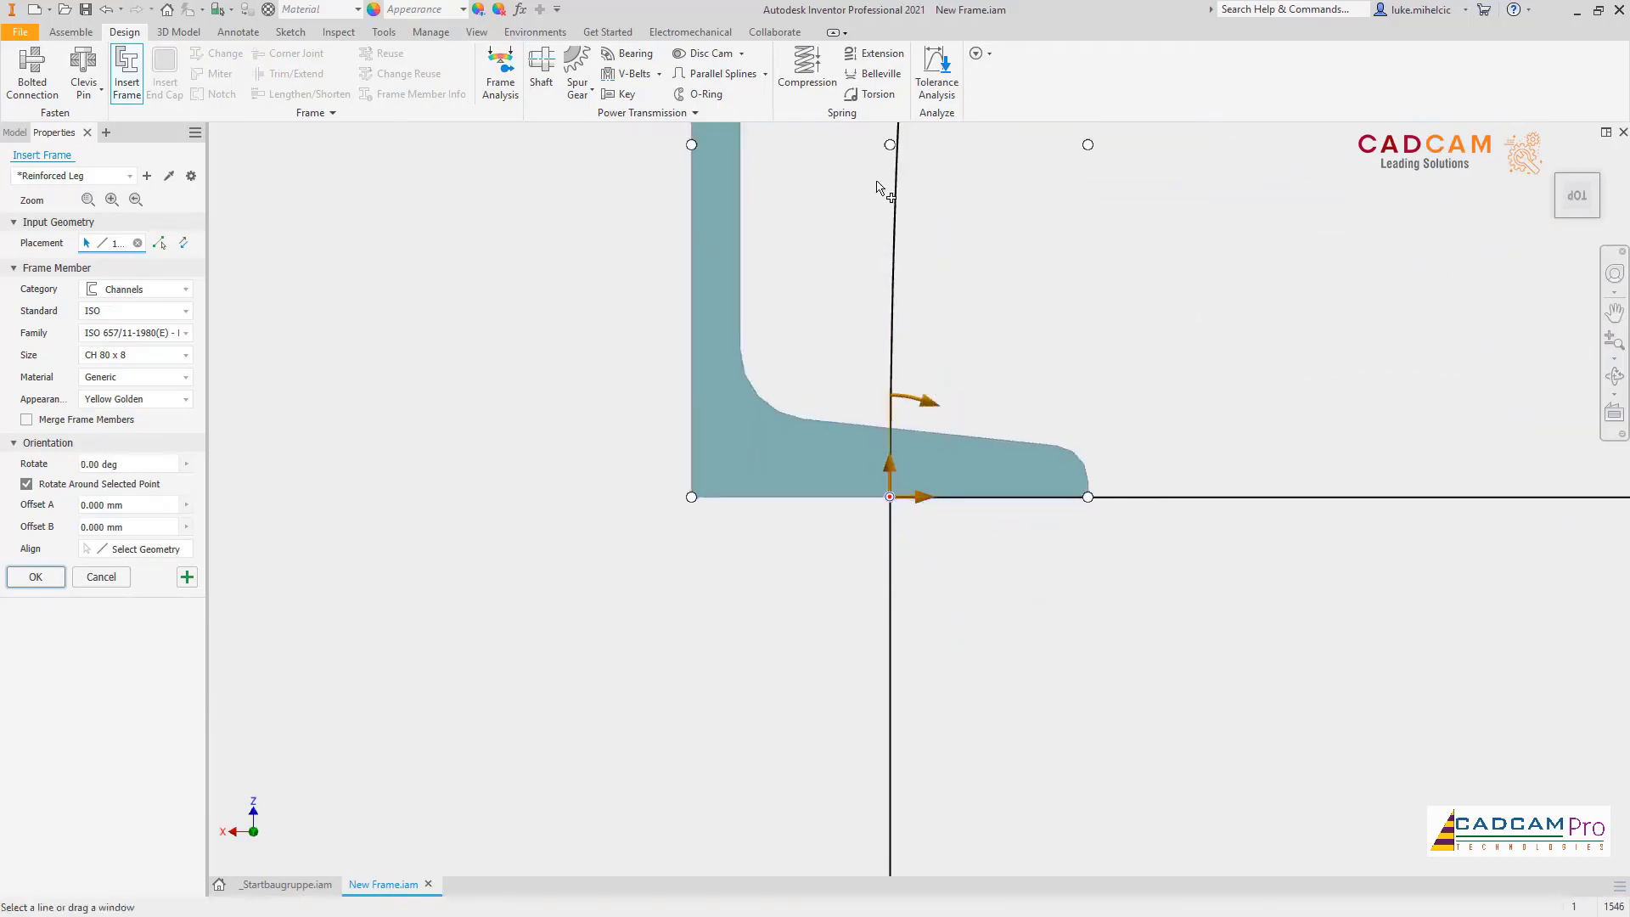
{"action": "left_click", "coordinate": [890, 145]}
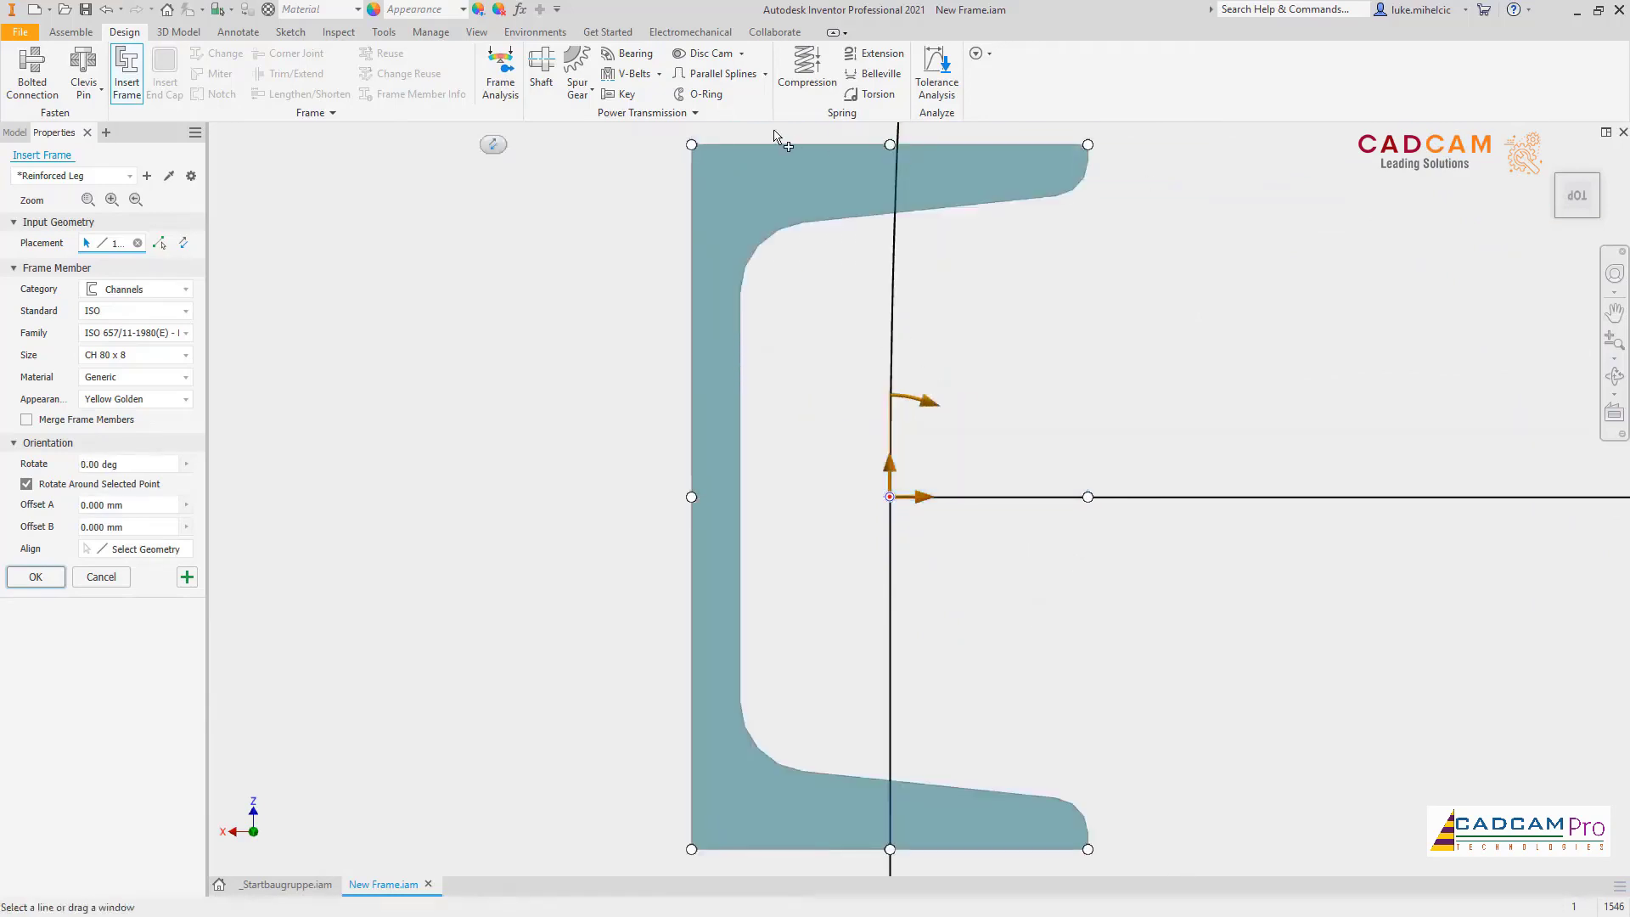
{"action": "left_click", "coordinate": [692, 145]}
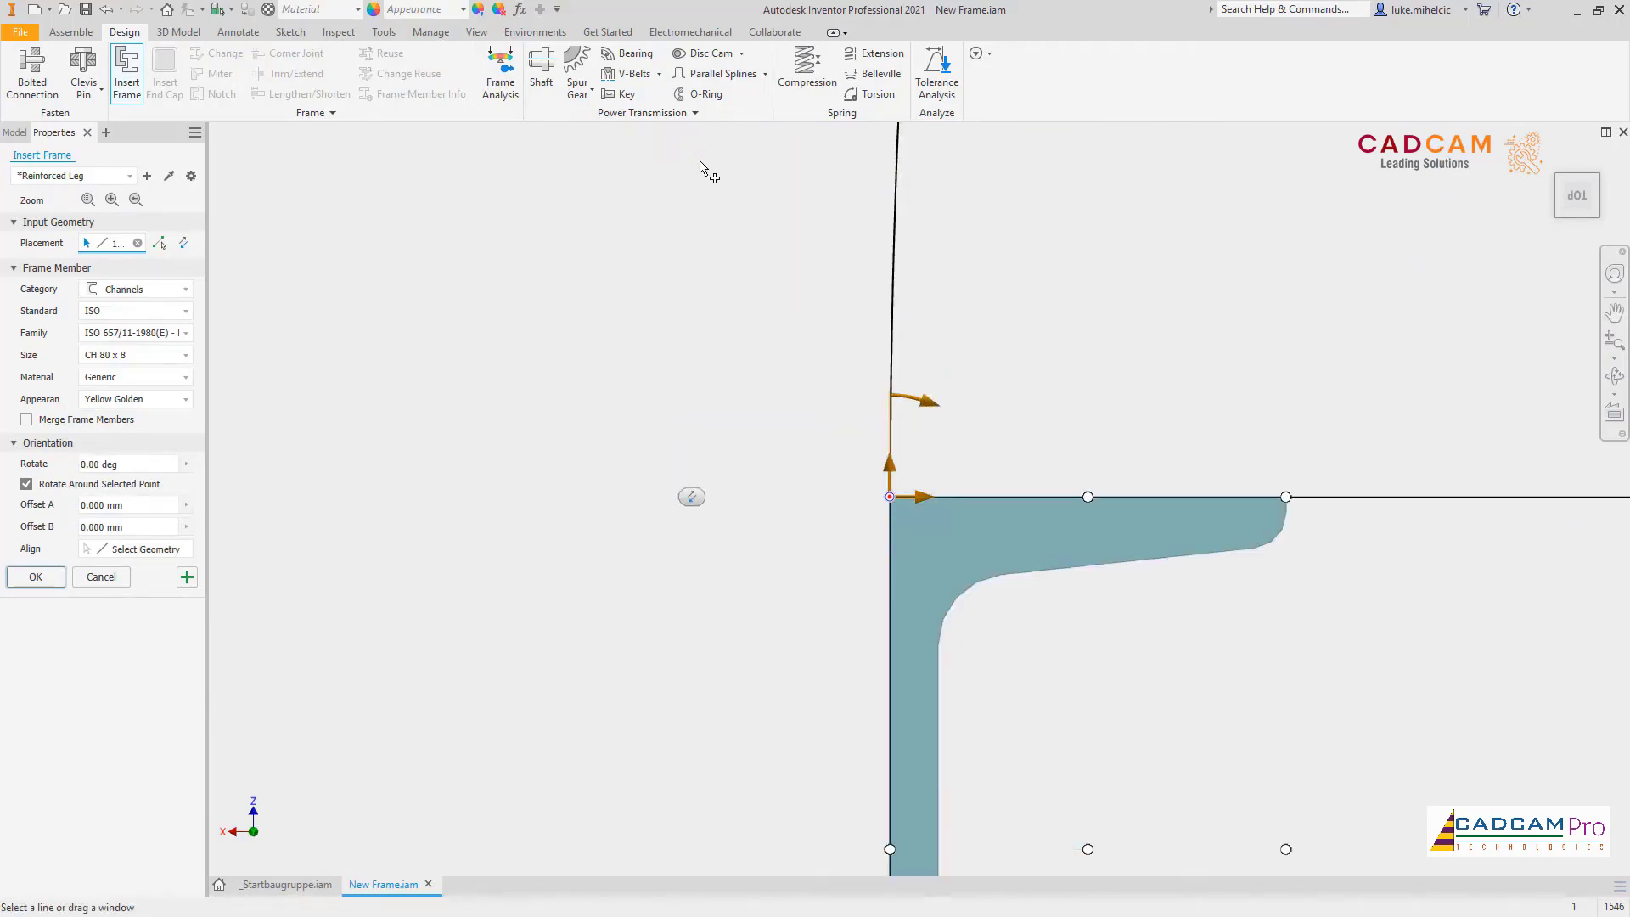
{"action": "left_click", "coordinate": [135, 201]}
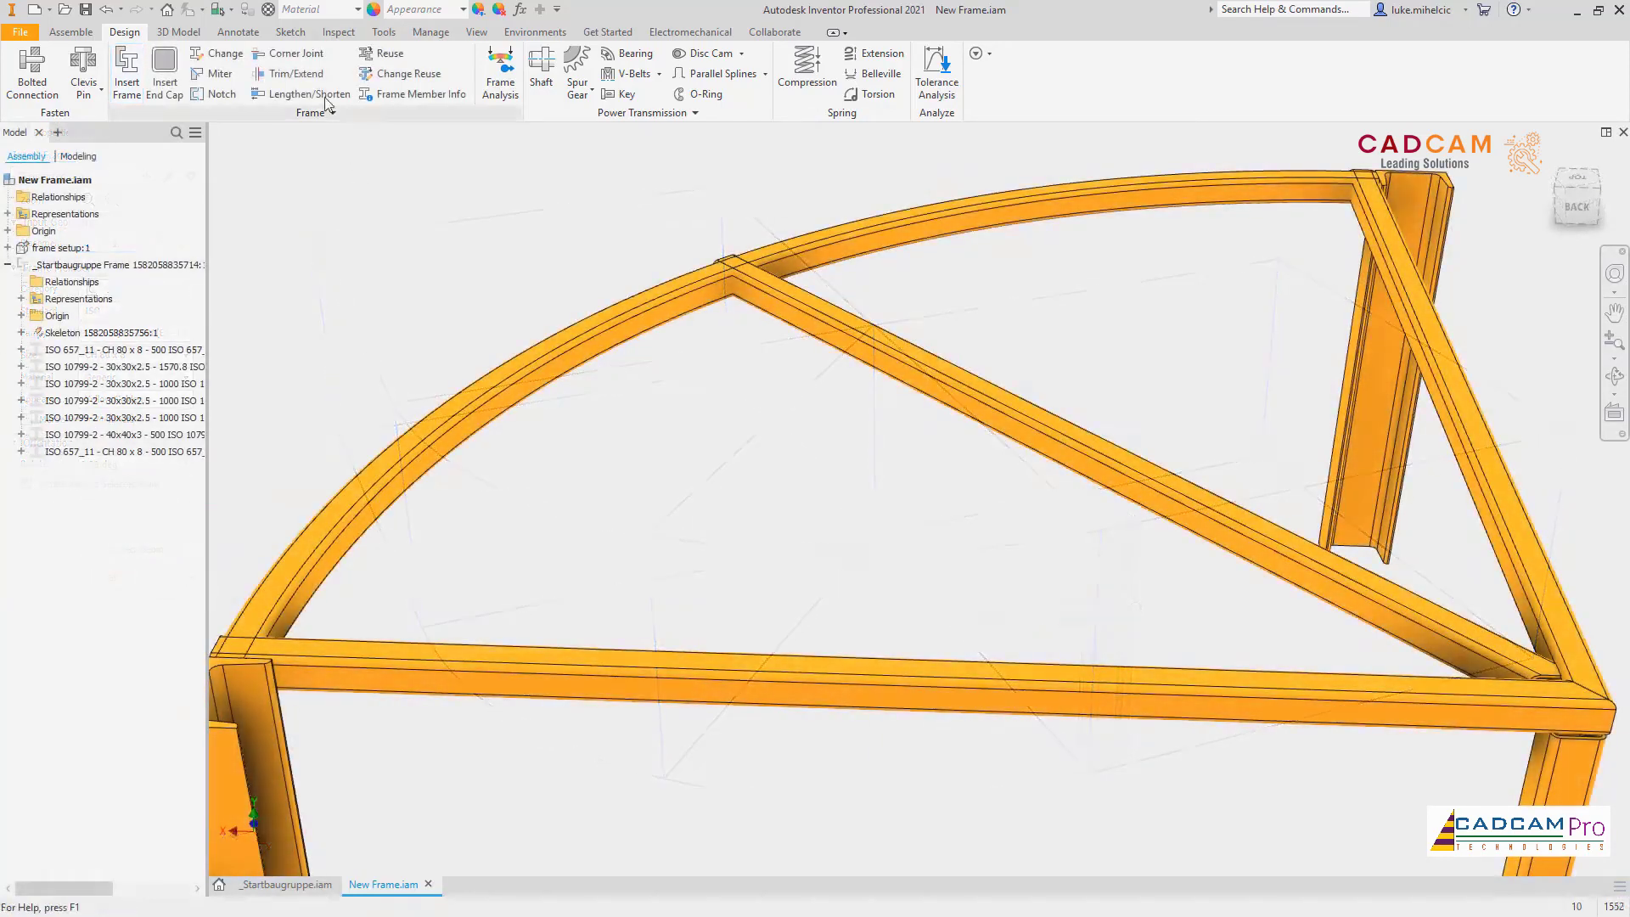
Step: Trim/Extend three straight members to the curved member's face
{"action": "left_click", "coordinate": [293, 74]}
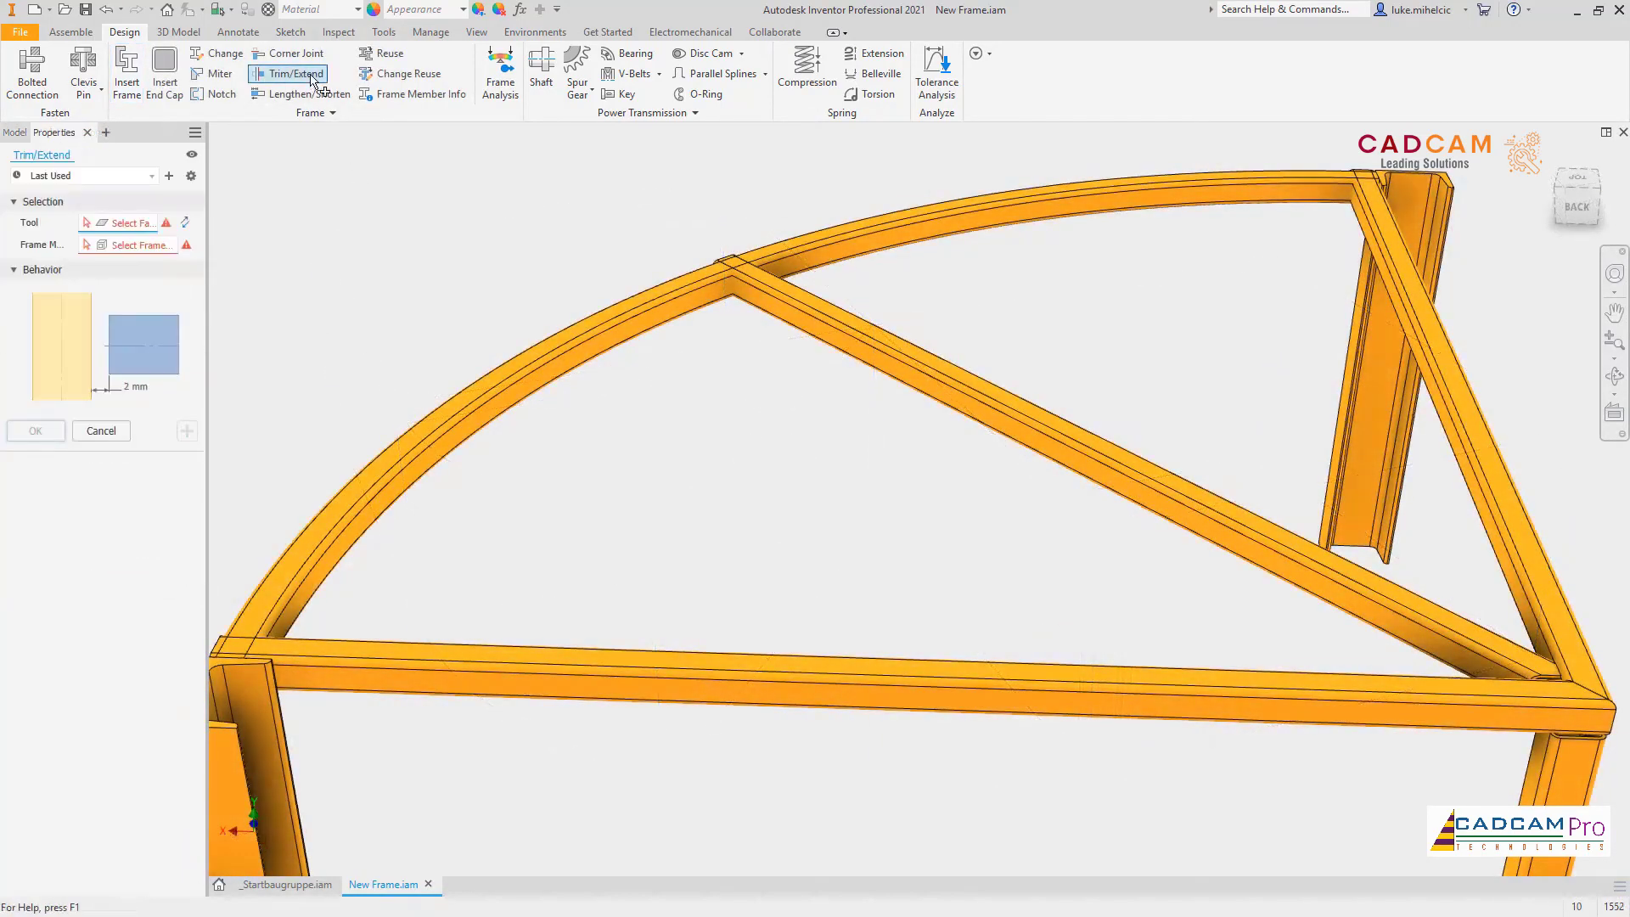
{"action": "left_click", "coordinate": [648, 332]}
{"action": "left_click", "coordinate": [876, 372]}
{"action": "left_click", "coordinate": [1406, 304]}
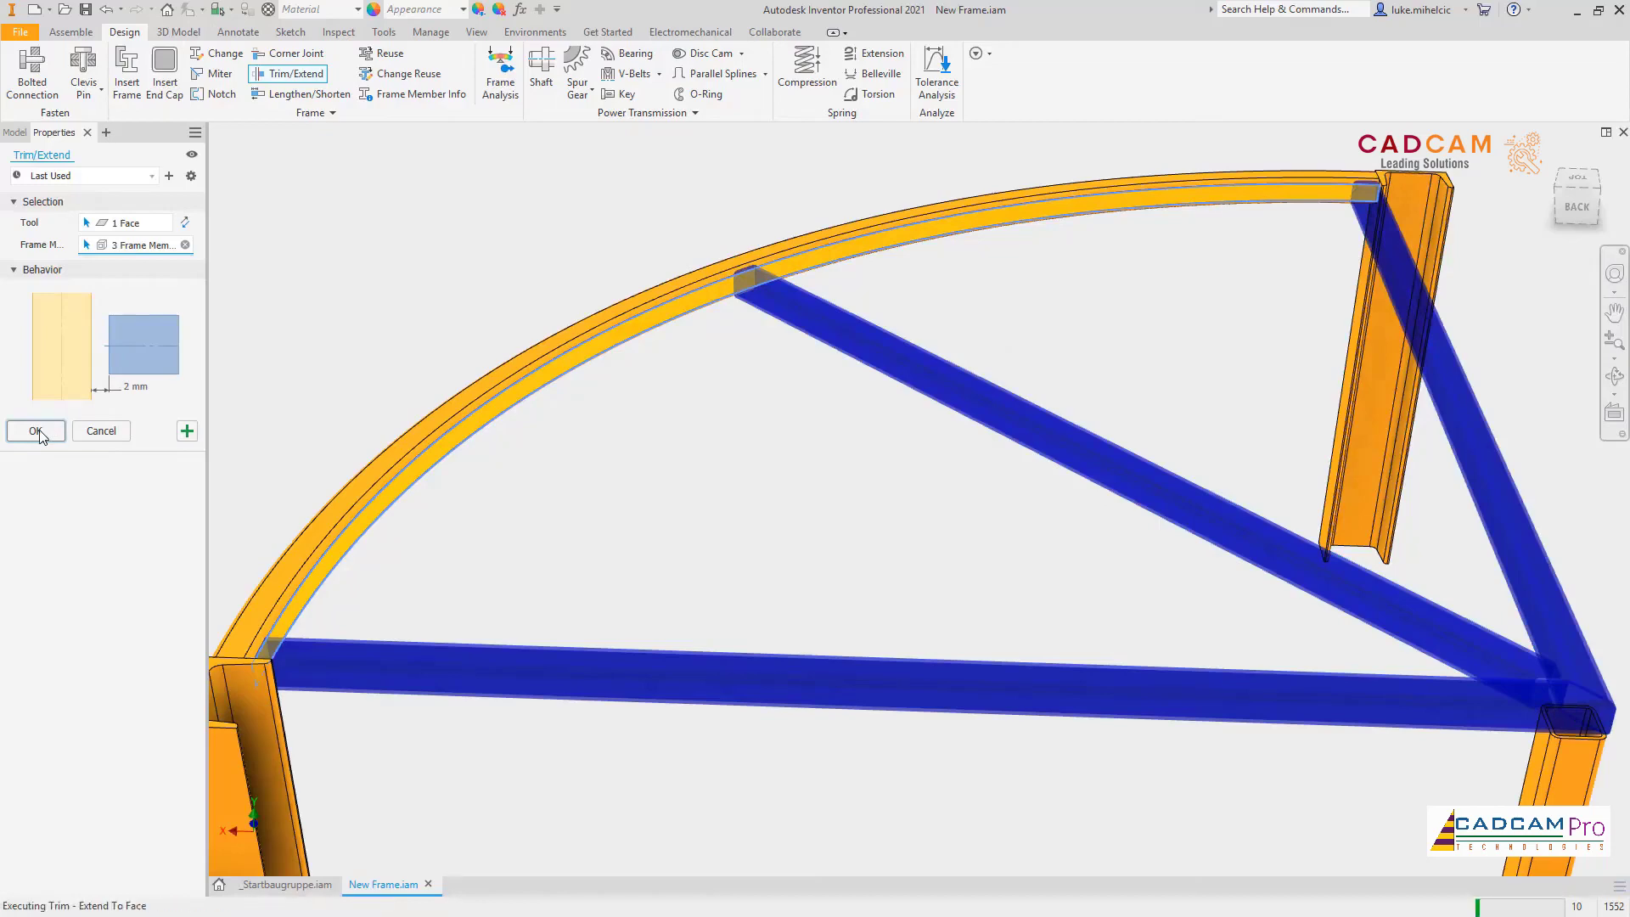
{"action": "left_click", "coordinate": [36, 431]}
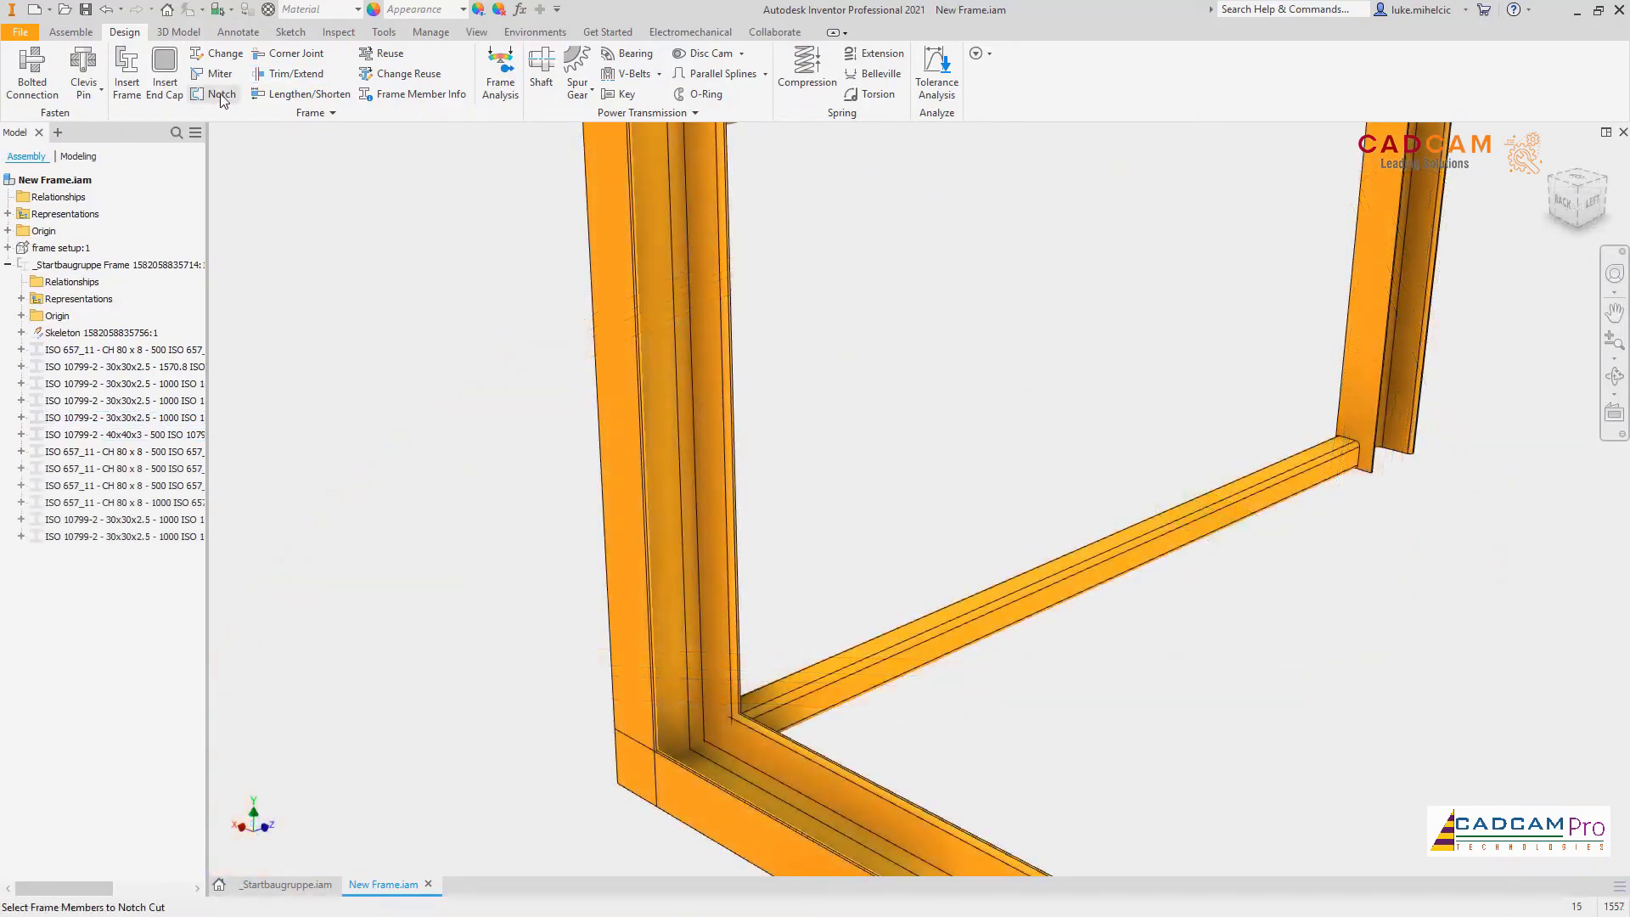
Step: Start a Basic Profile notch on the bottom member
{"action": "left_click", "coordinate": [221, 93]}
{"action": "left_click", "coordinate": [186, 291]}
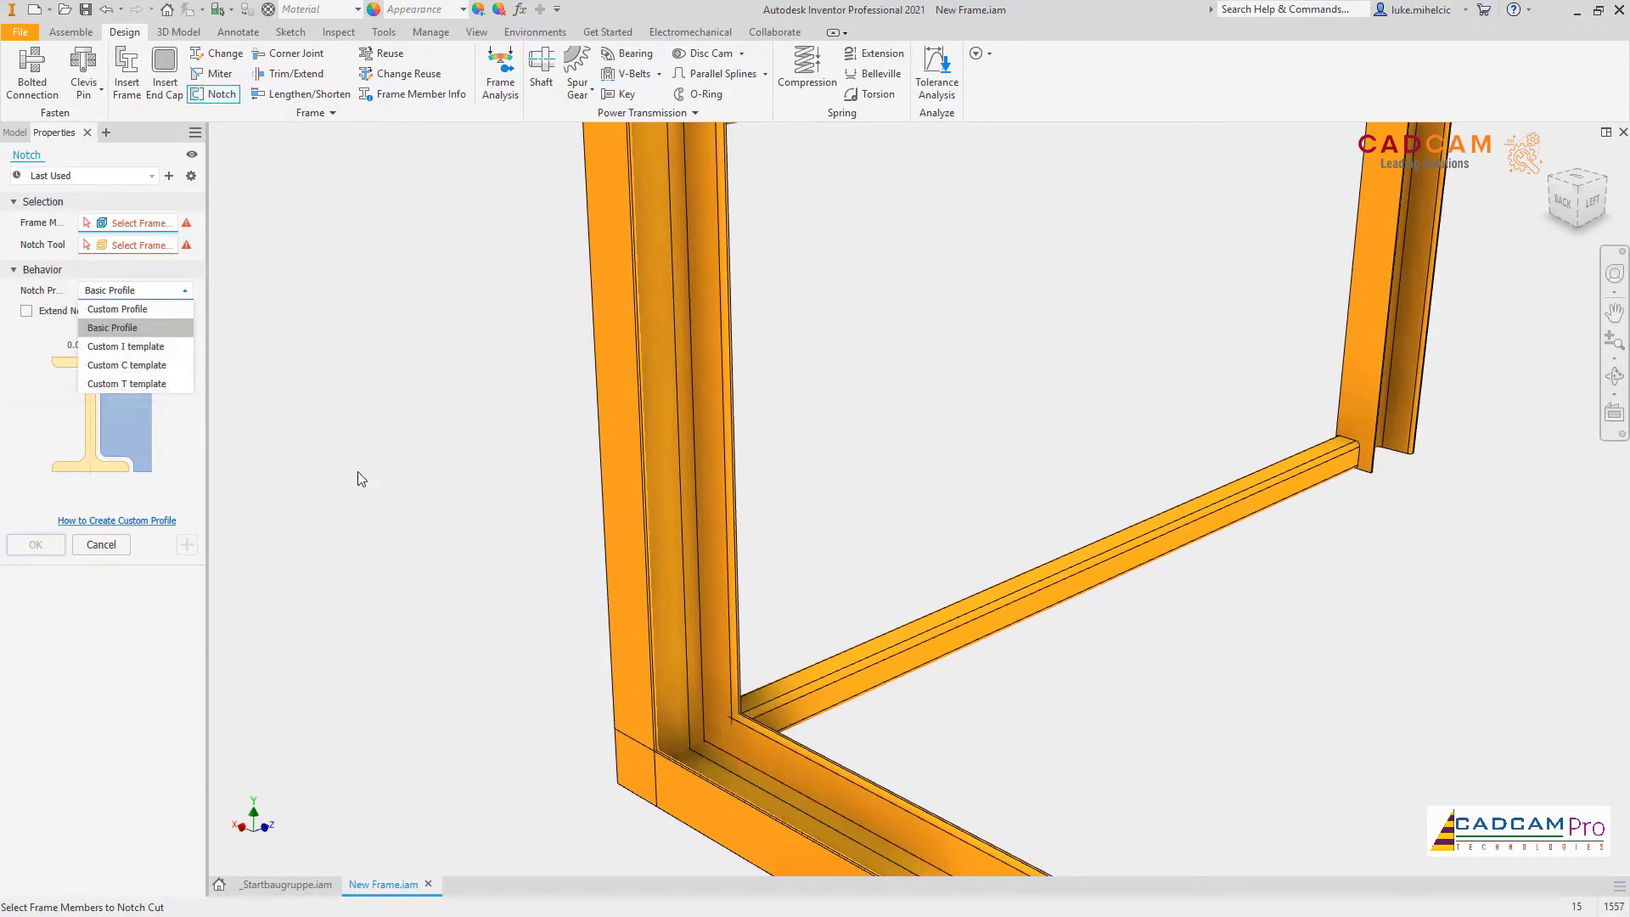
{"action": "left_click", "coordinate": [371, 496]}
{"action": "left_click", "coordinate": [768, 844]}
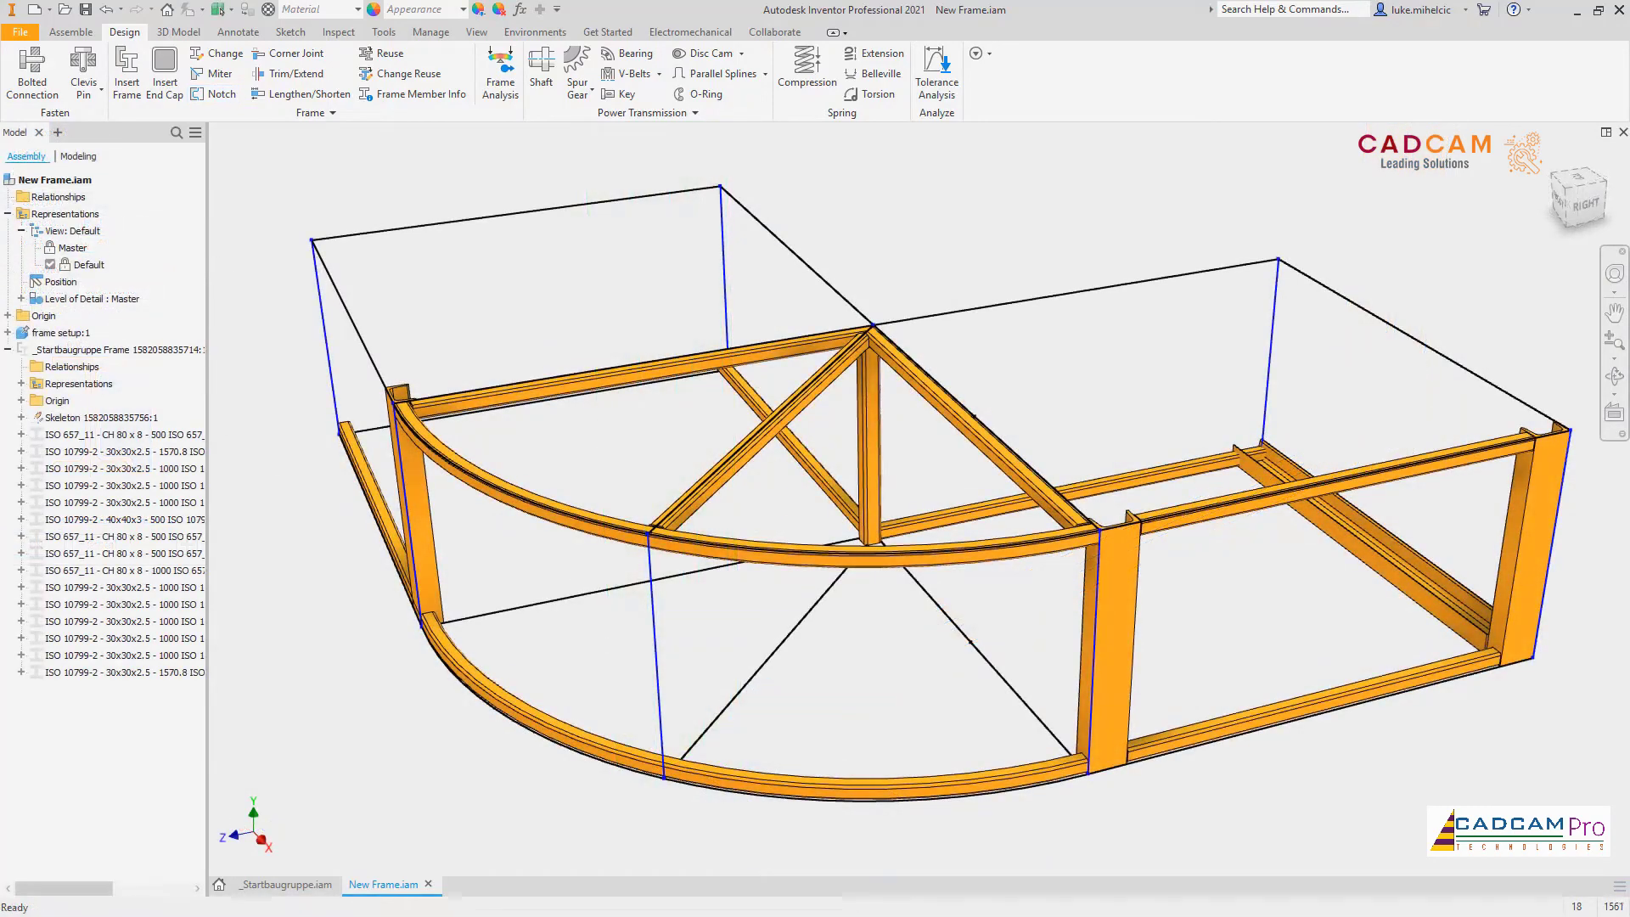
Step: Reuse the right channel post on the vertical skeleton lines, excluding the centre and front-right lines
{"action": "left_click", "coordinate": [390, 53]}
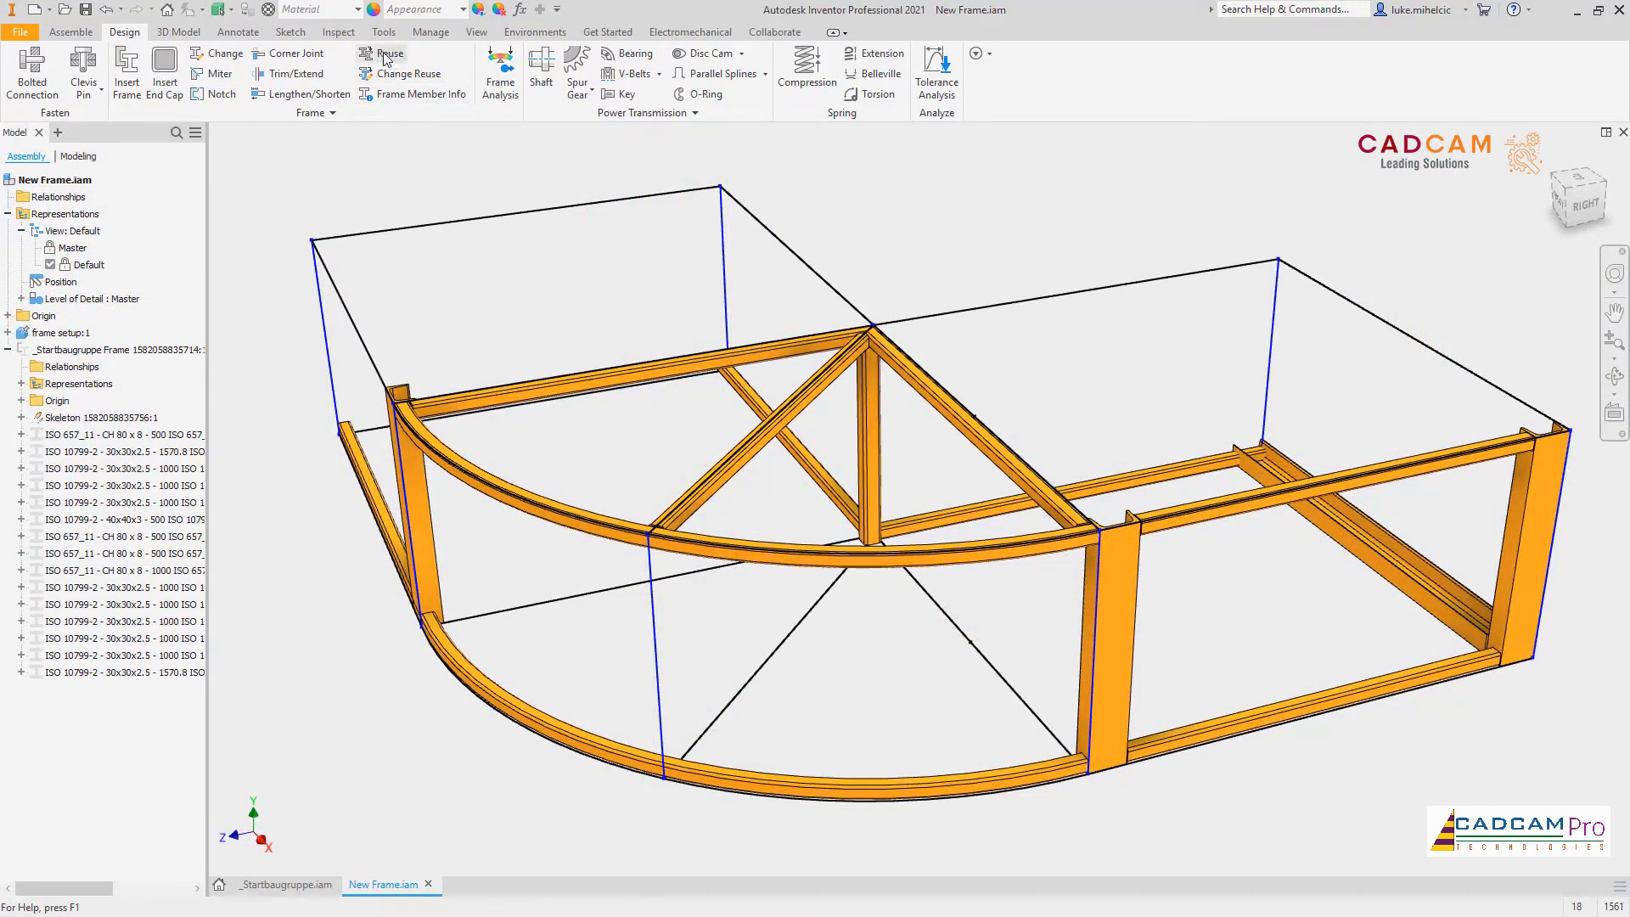
{"action": "left_click", "coordinate": [1499, 547]}
{"action": "left_click_drag", "start_coordinate": [1368, 196], "coordinate": [300, 705]}
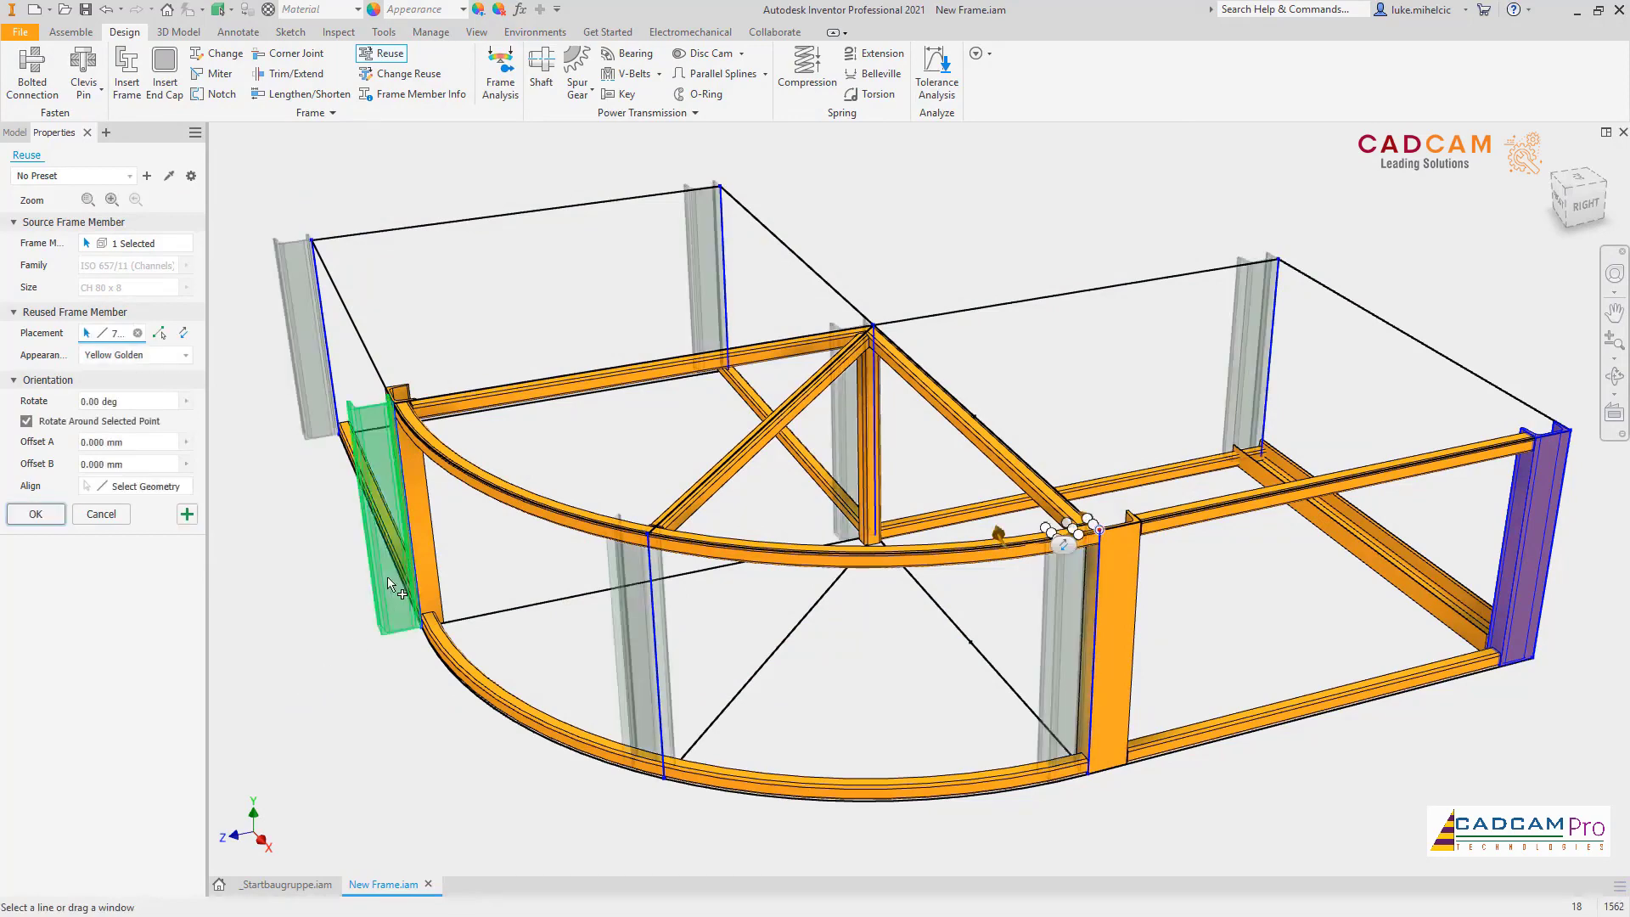
{"action": "left_click", "coordinate": [877, 454], "text": "ctrl"}
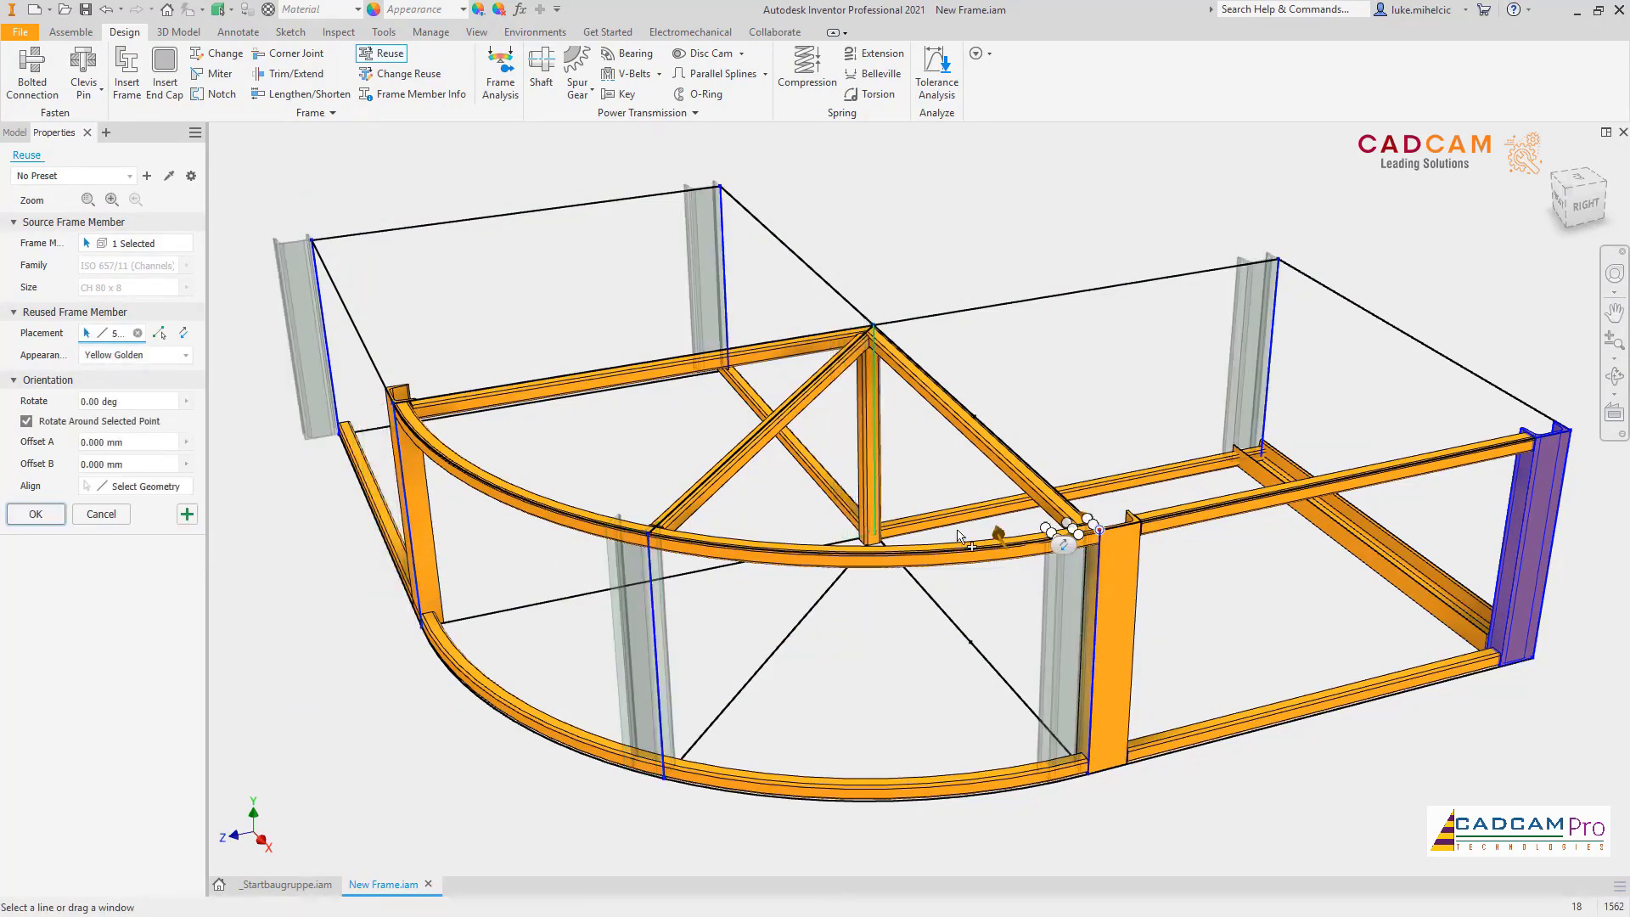
{"action": "left_click", "coordinate": [1094, 628], "text": "ctrl"}
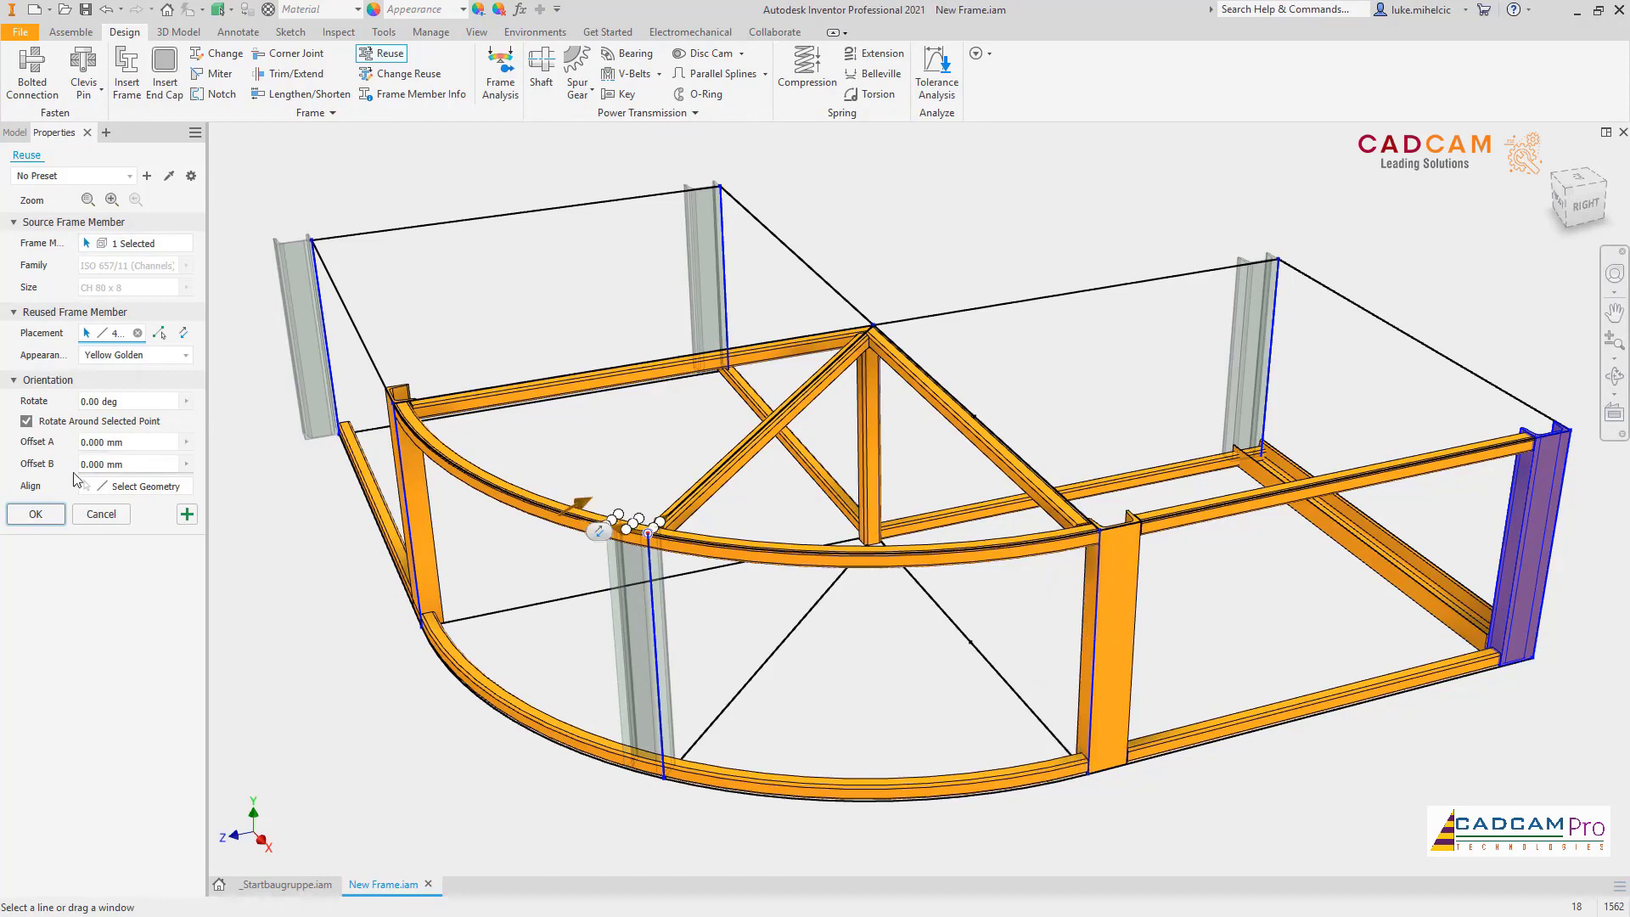
{"action": "left_click", "coordinate": [35, 517]}
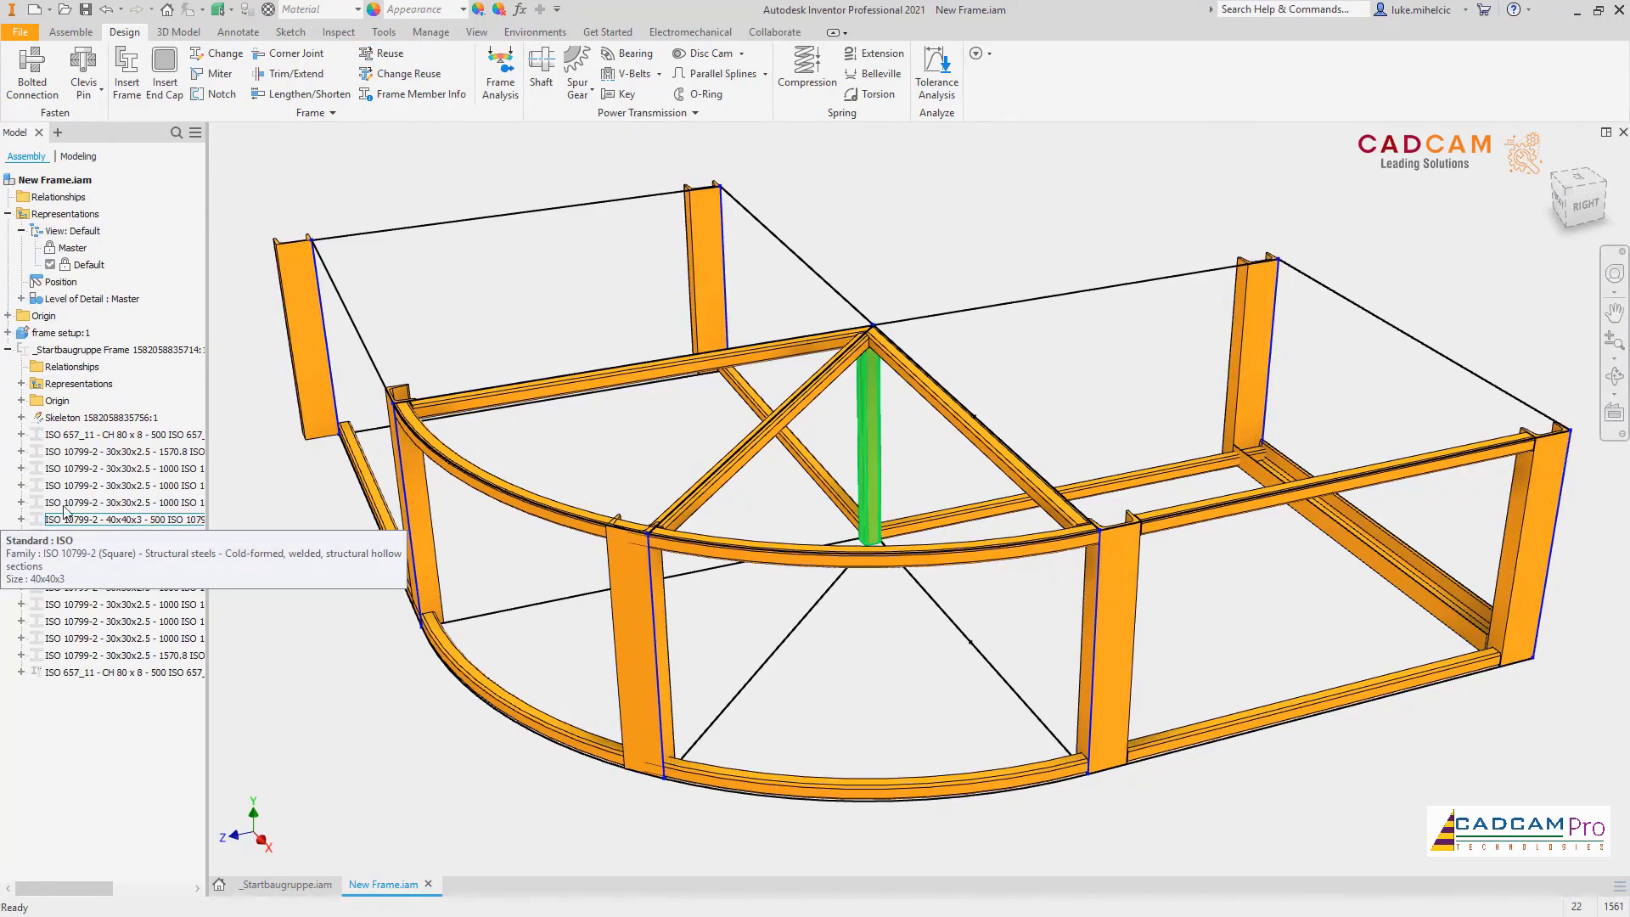
Step: Change the back-left reused channel post, flipping its profile orientation by 180 degrees
{"action": "left_click", "coordinate": [402, 78]}
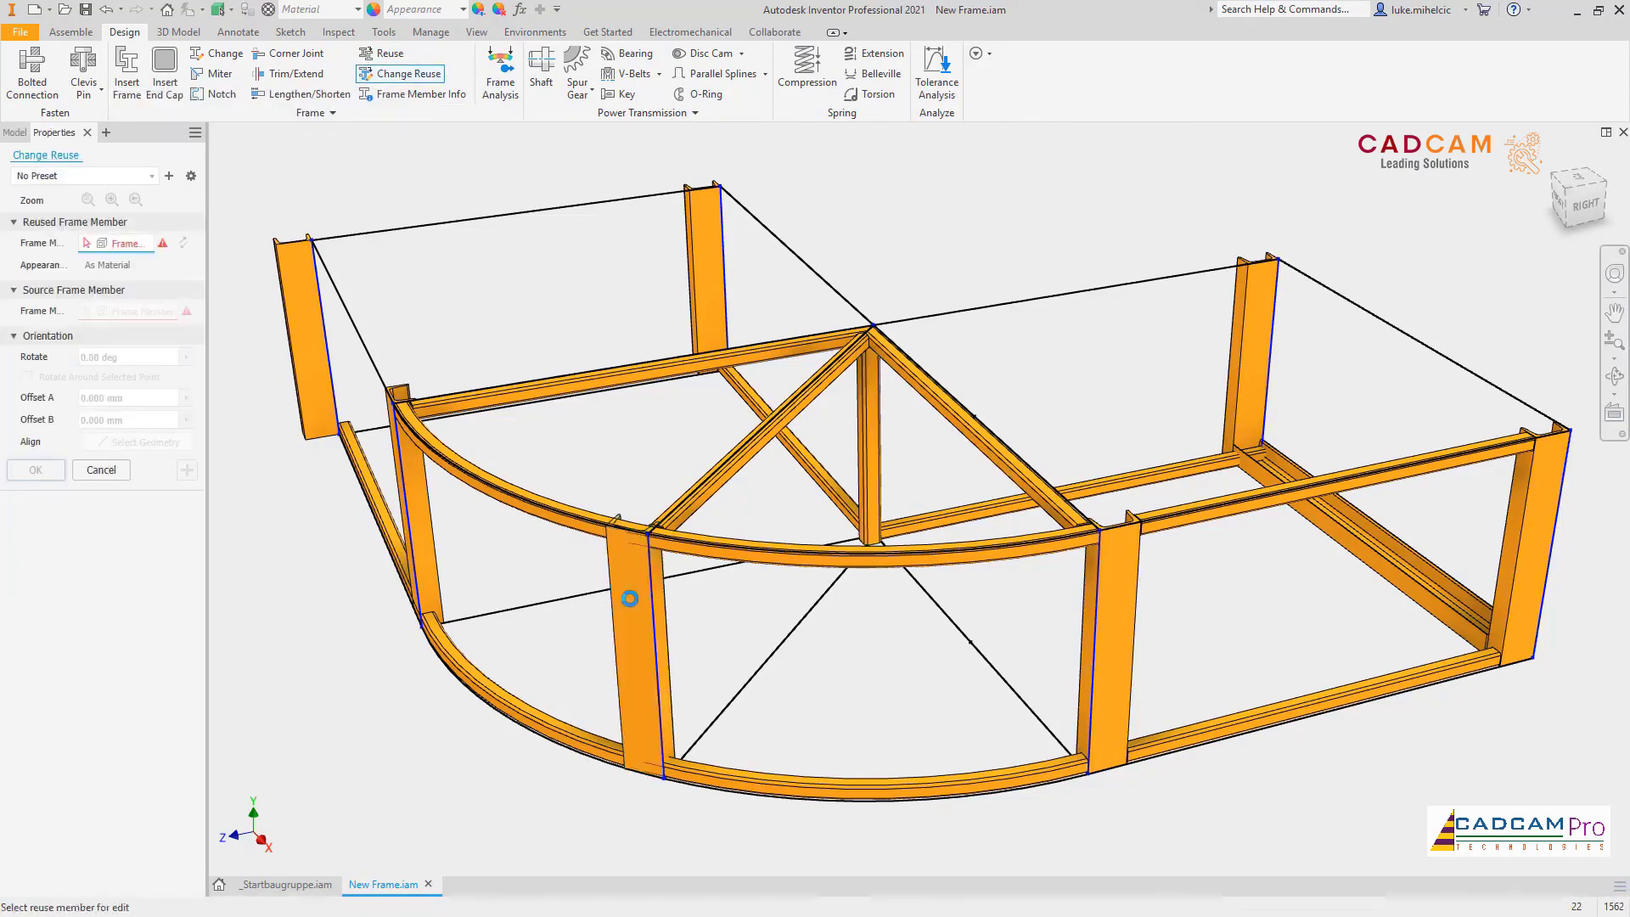
{"action": "left_click", "coordinate": [629, 599]}
{"action": "key", "text": "Return"}
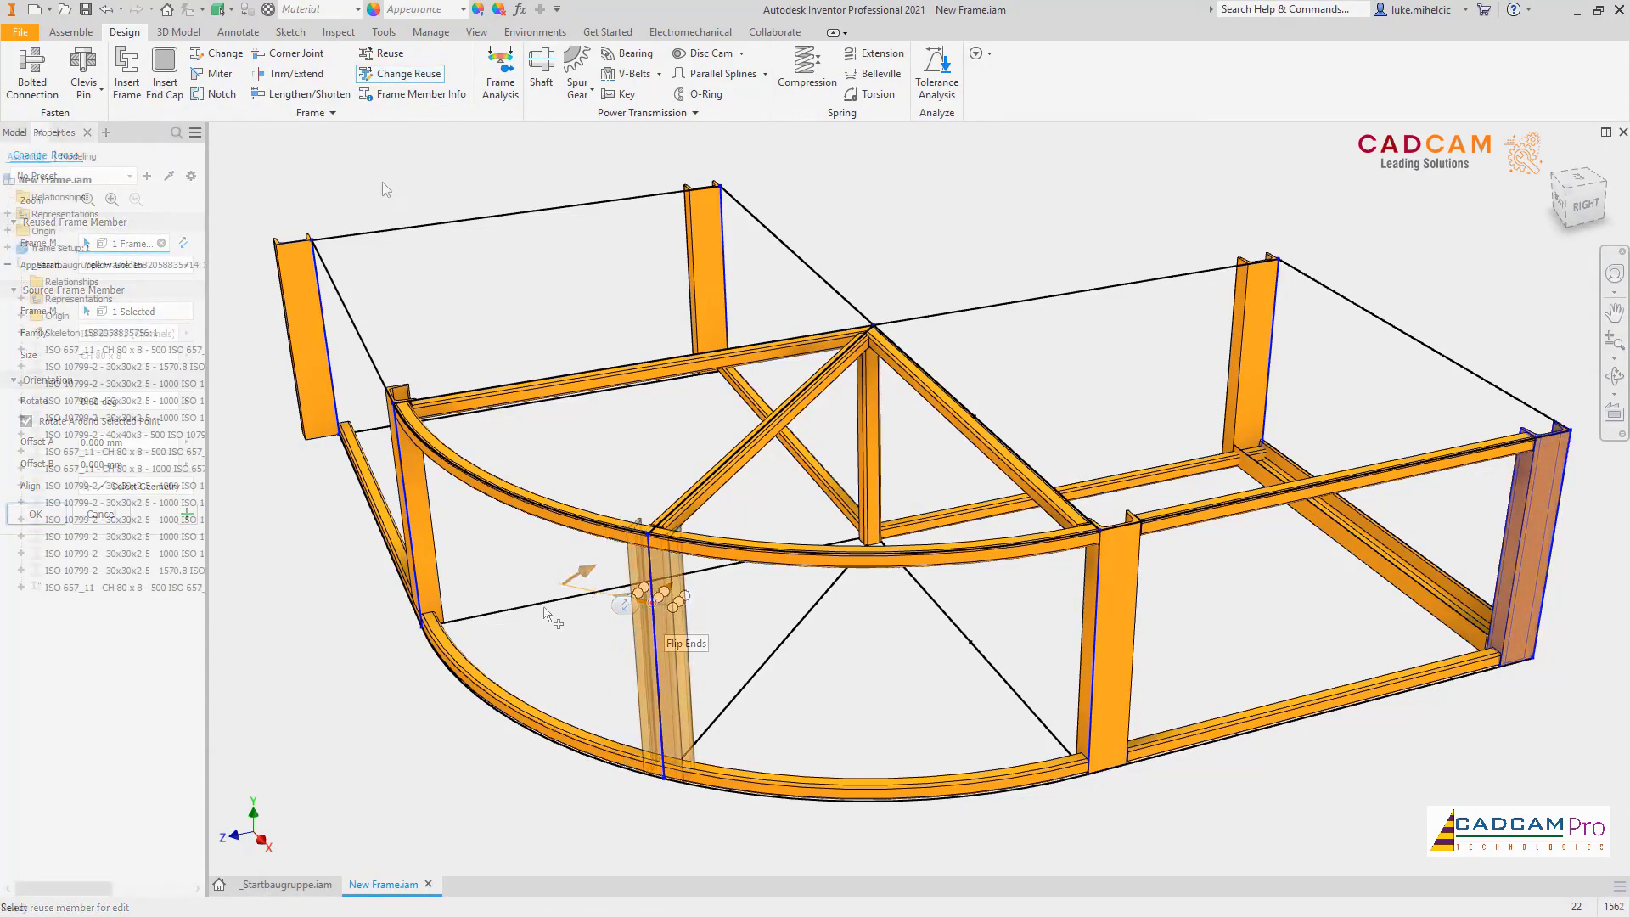
{"action": "key", "text": "Return"}
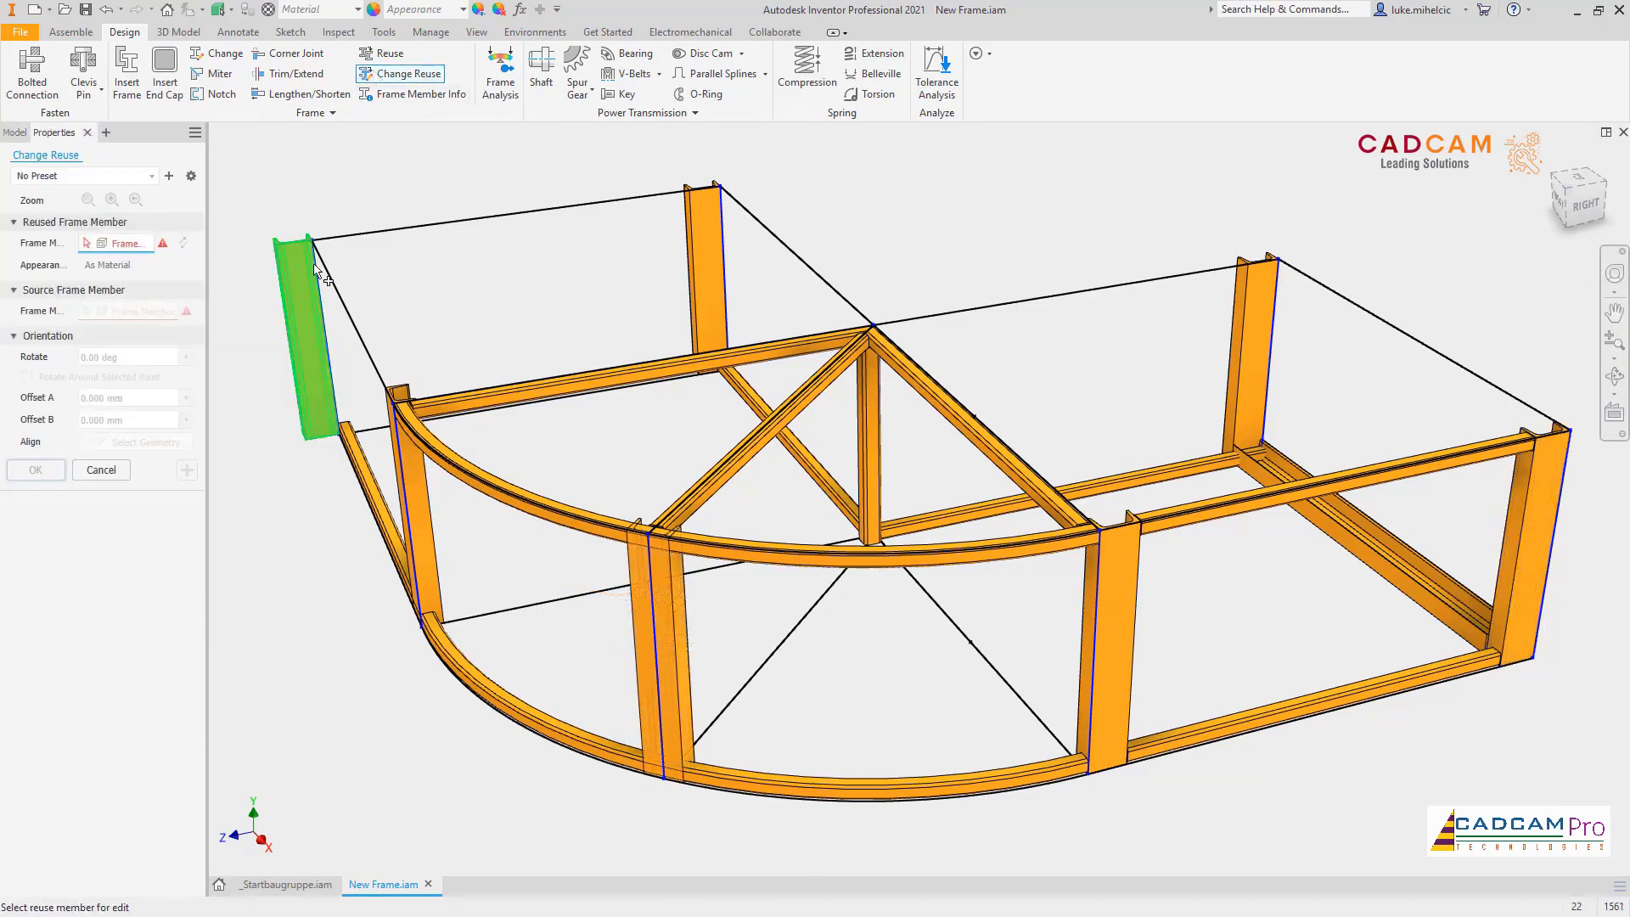
{"action": "left_click", "coordinate": [304, 304]}
{"action": "left_click", "coordinate": [88, 200]}
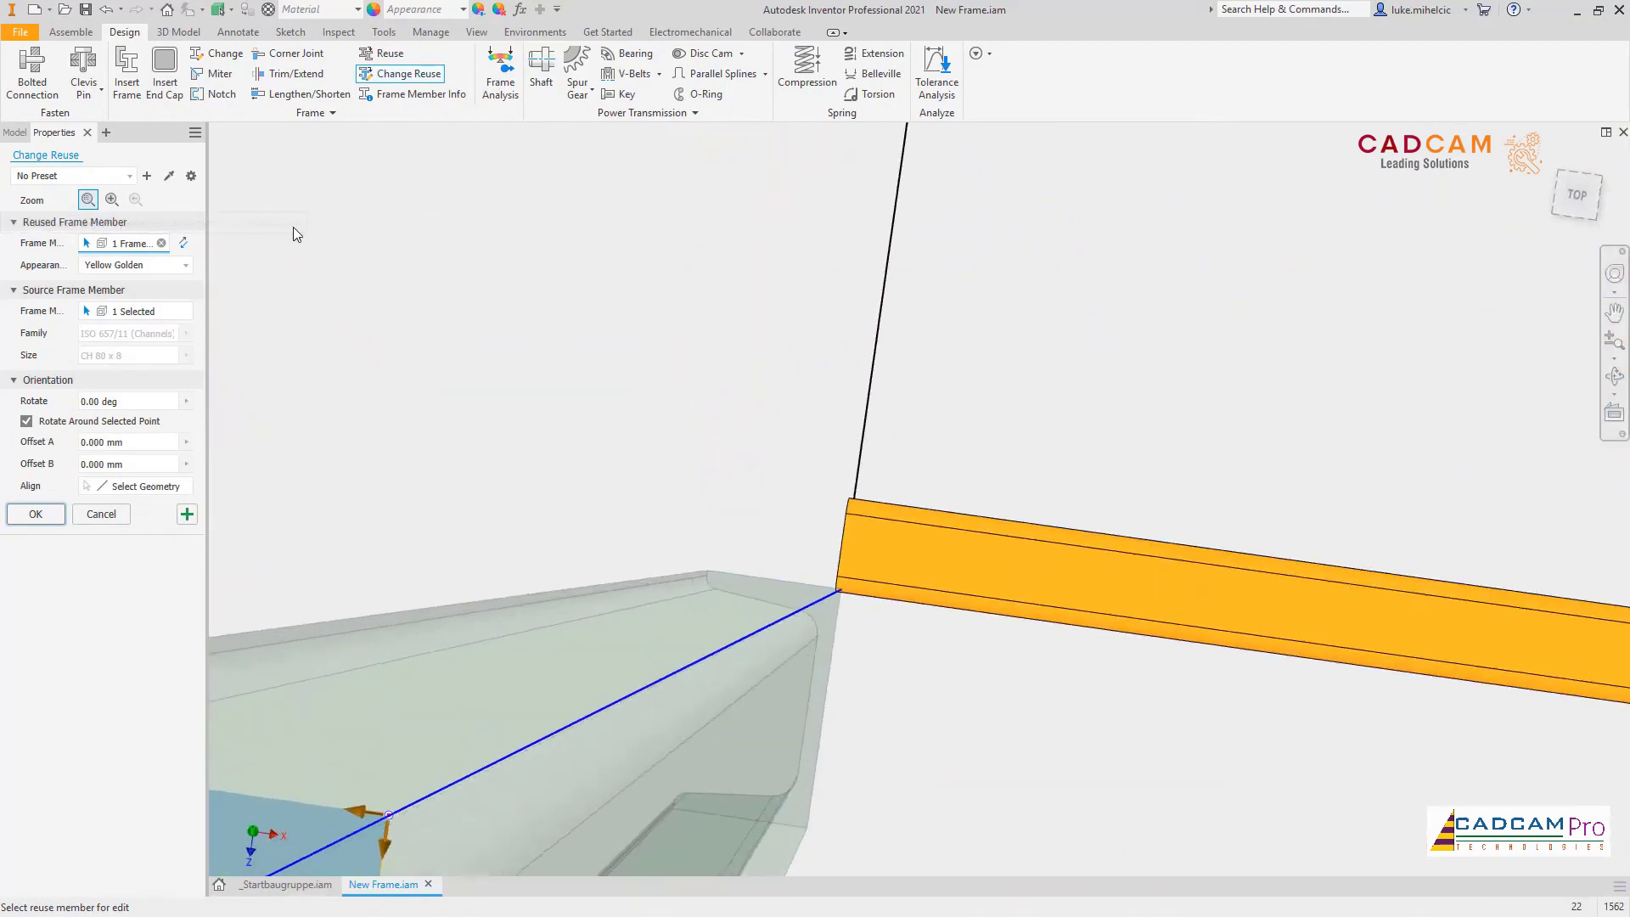
{"action": "scroll", "coordinate": [782, 378], "scroll_direction": "down", "scroll_amount": 5}
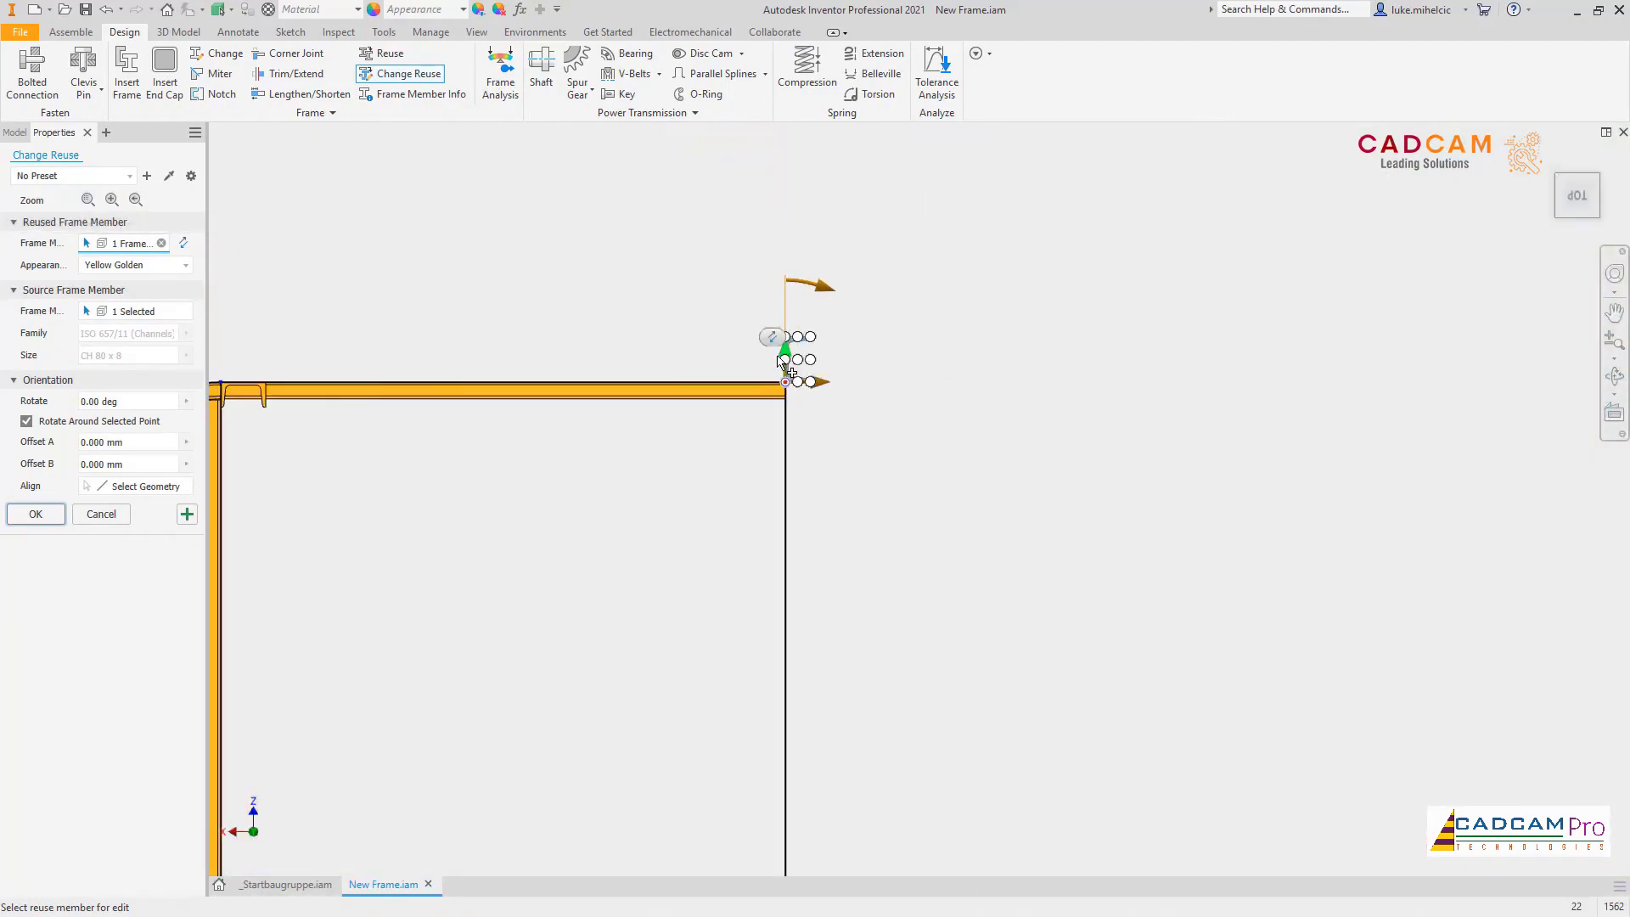
{"action": "left_click_drag", "start_coordinate": [822, 299], "coordinate": [736, 506]}
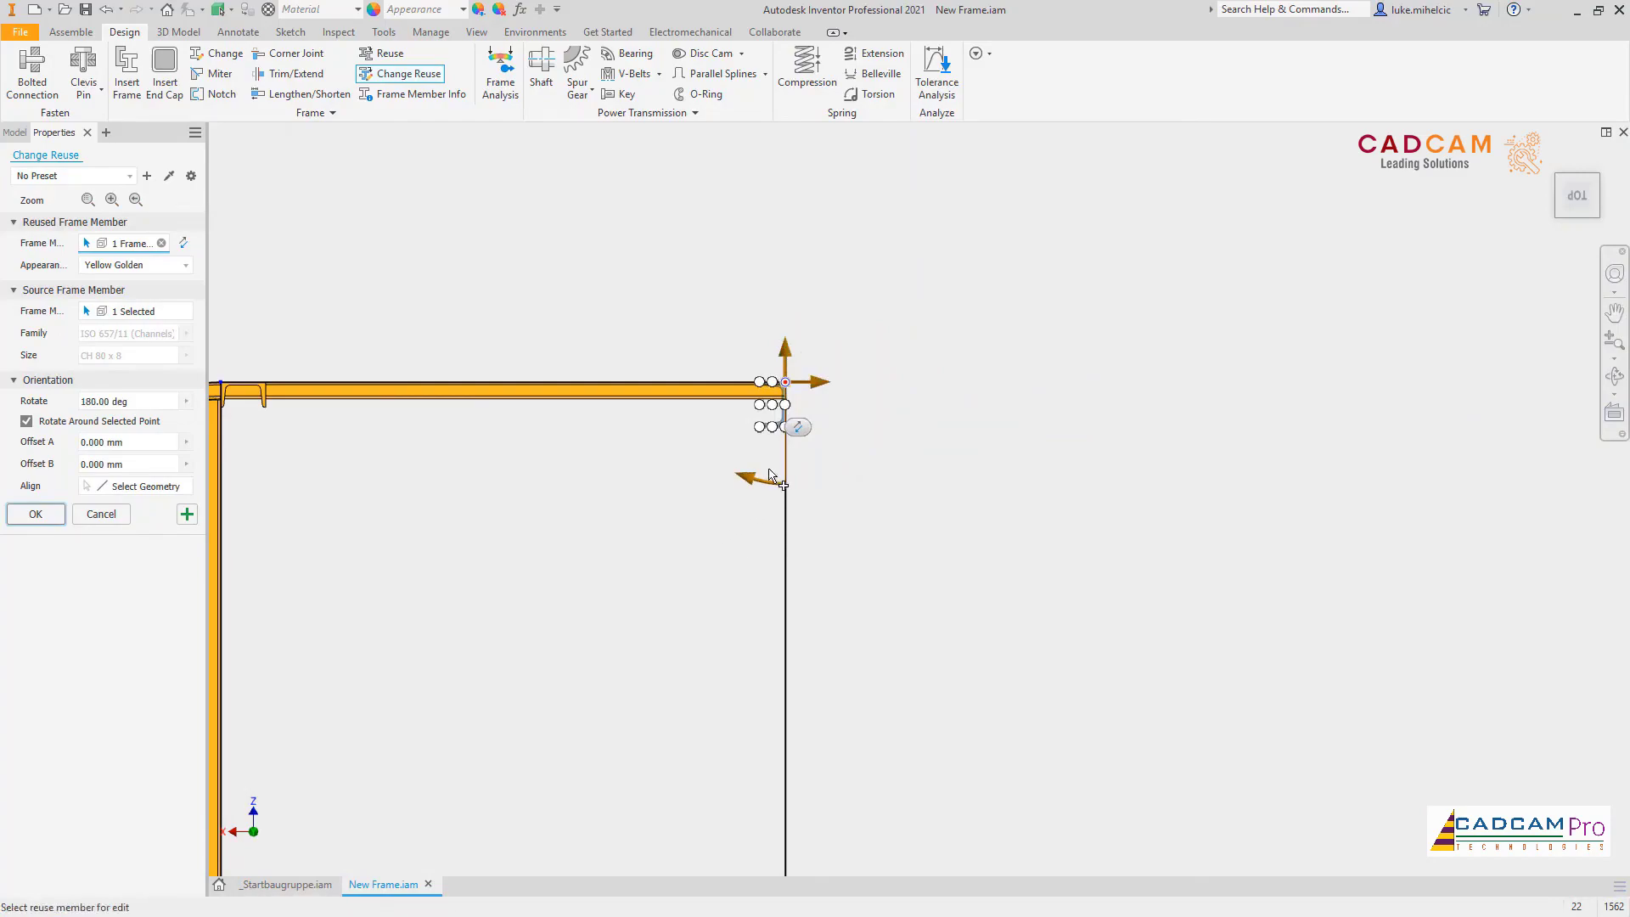
{"action": "left_click", "coordinate": [135, 201]}
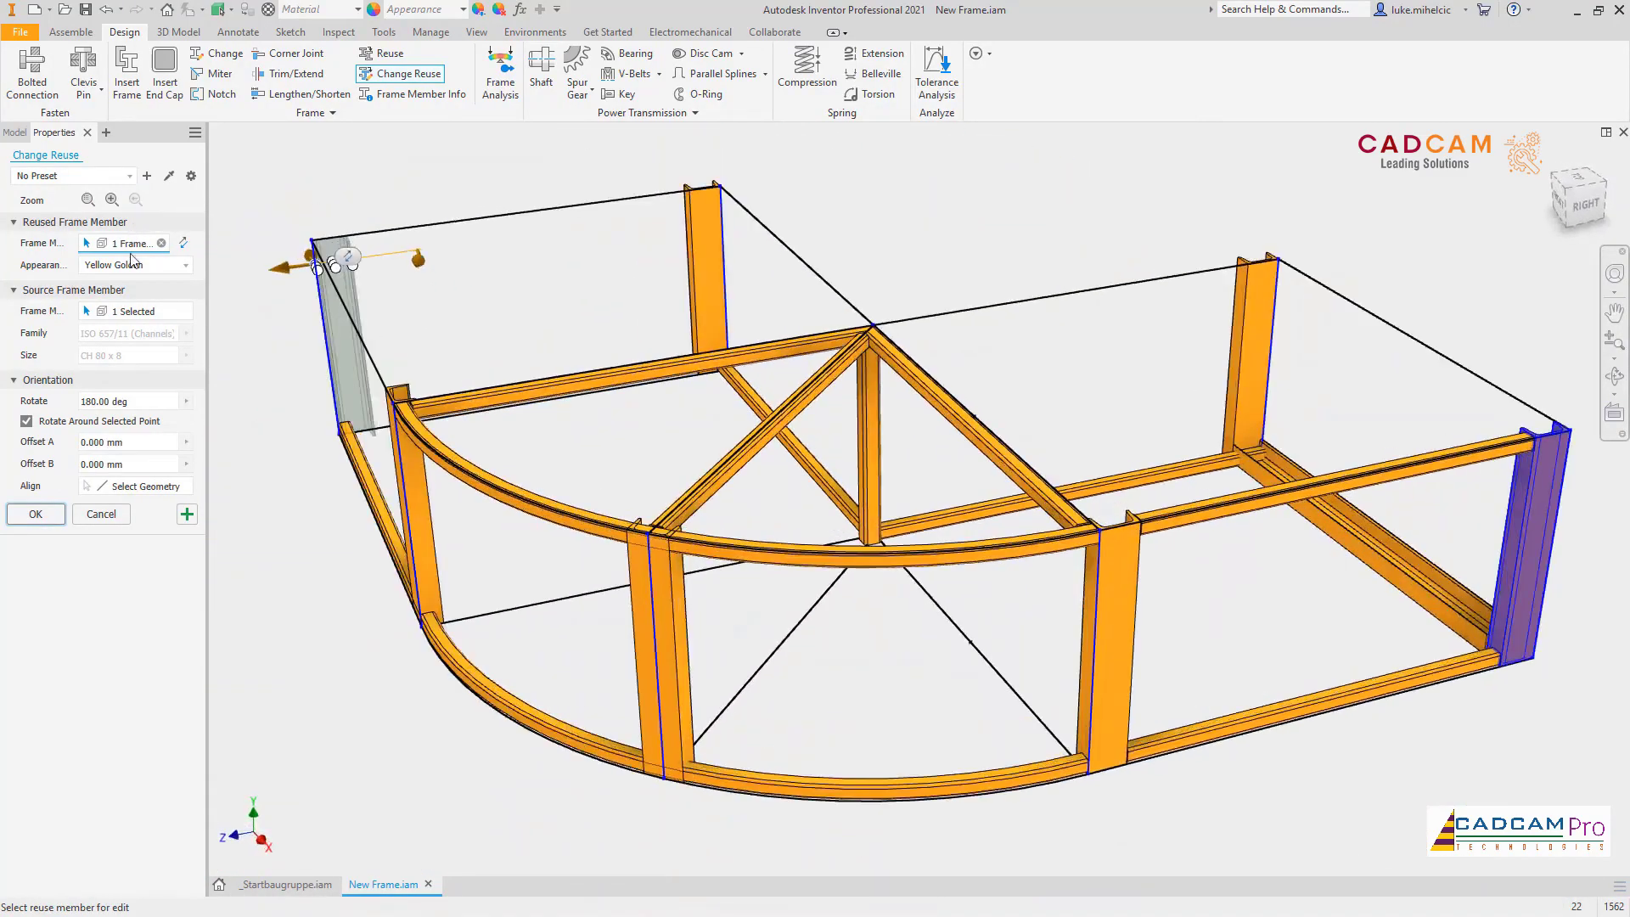
{"action": "left_click", "coordinate": [35, 514]}
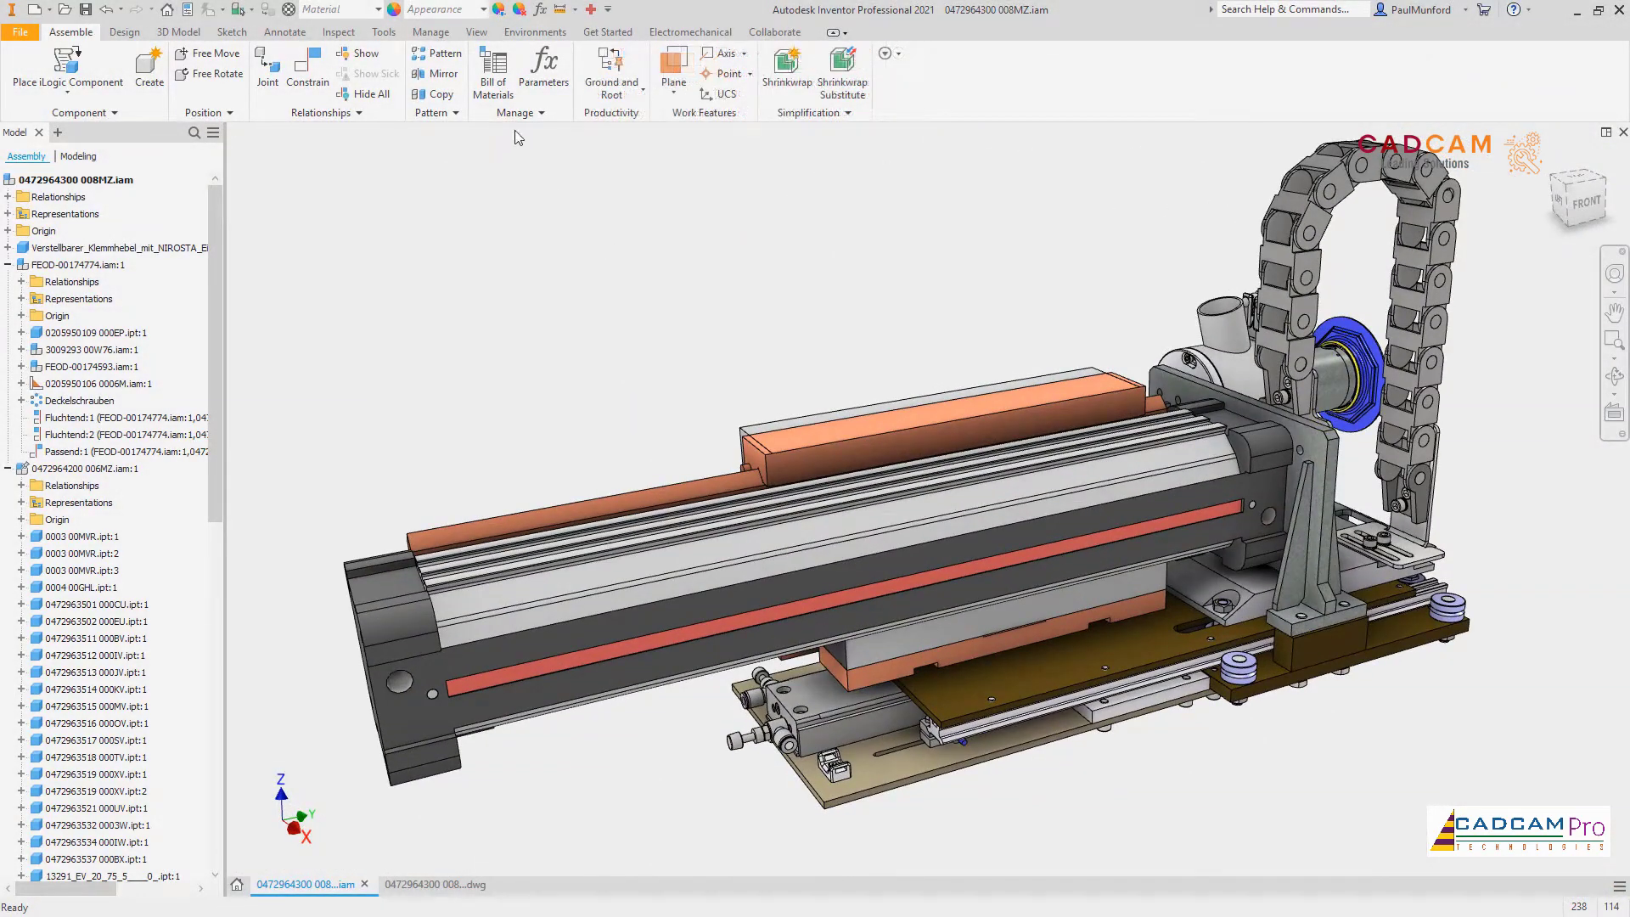
Step: In the bill of materials under 2028689, set Chain Drive assembly's BOM structure to Reference
{"action": "left_click", "coordinate": [493, 68]}
{"action": "left_click", "coordinate": [259, 256]}
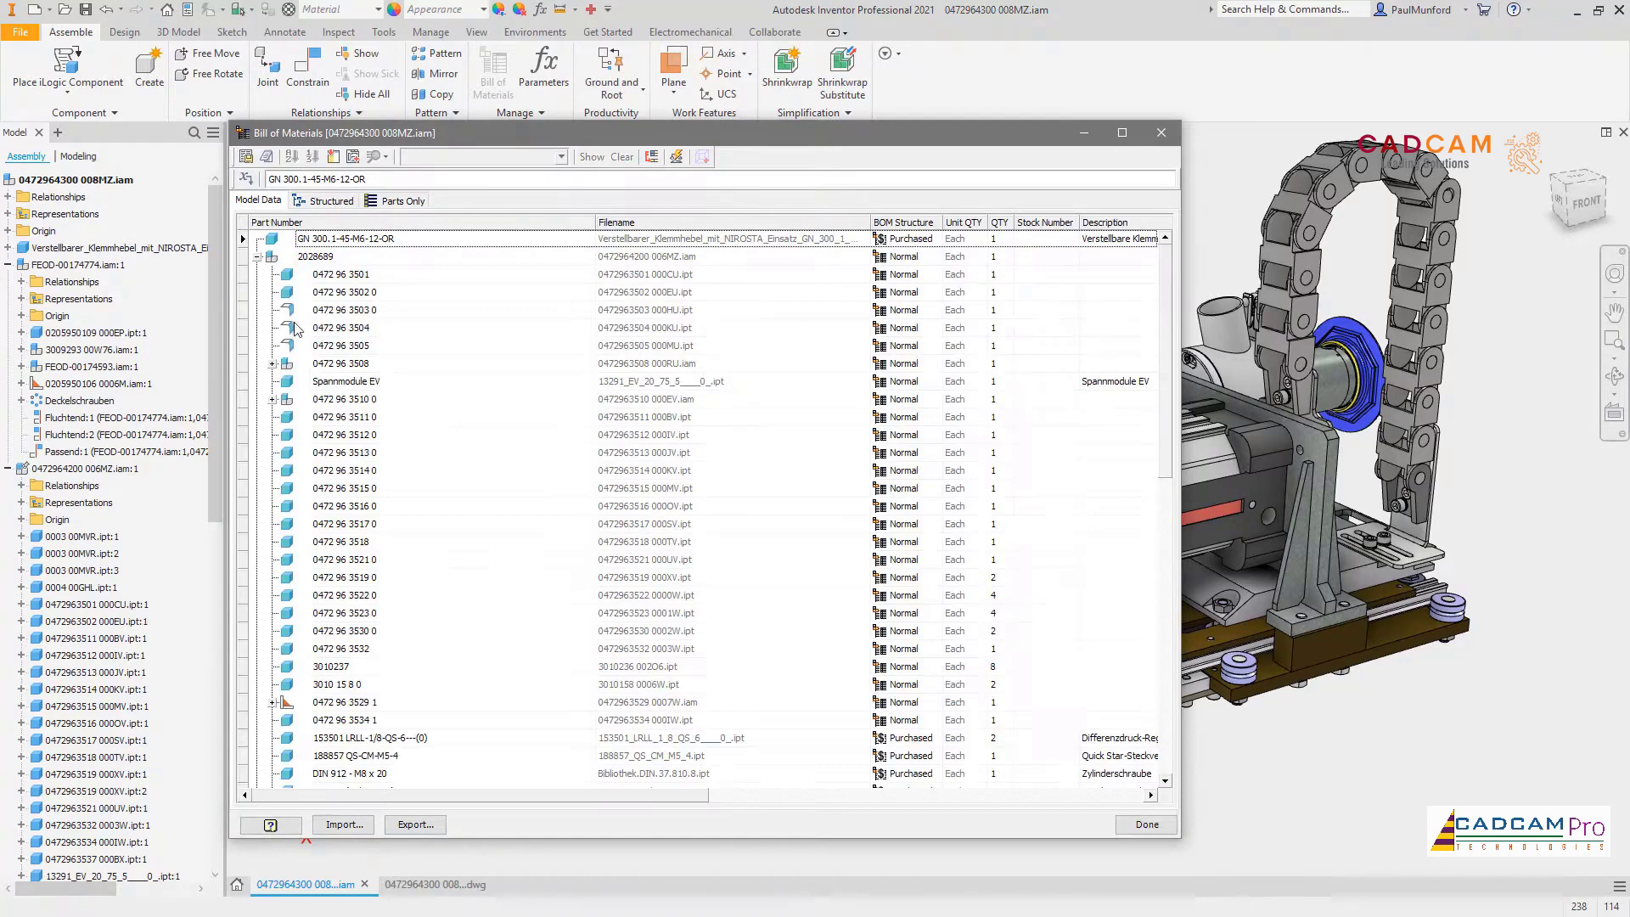
{"action": "scroll", "coordinate": [294, 328], "scroll_direction": "down", "scroll_amount": 20}
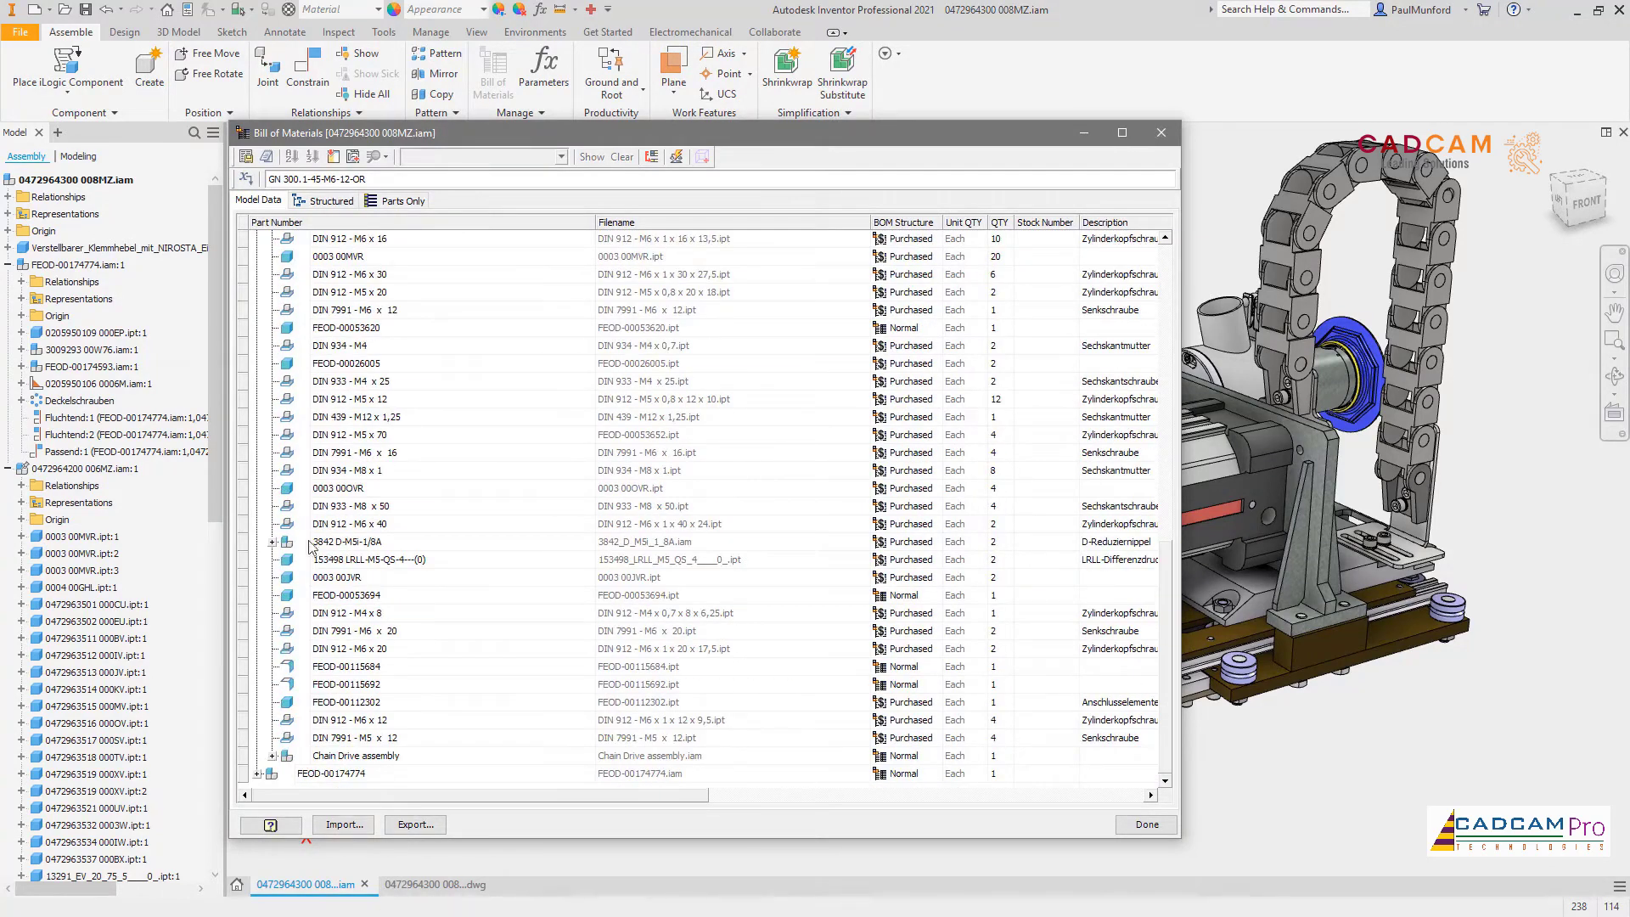
{"action": "left_click", "coordinate": [347, 756]}
{"action": "left_click", "coordinate": [939, 757]}
{"action": "left_click", "coordinate": [935, 756]}
Step: Confirm Reference, close the bill of materials, and zoom in on the perspective view
{"action": "left_click", "coordinate": [922, 837]}
{"action": "left_click", "coordinate": [1146, 825]}
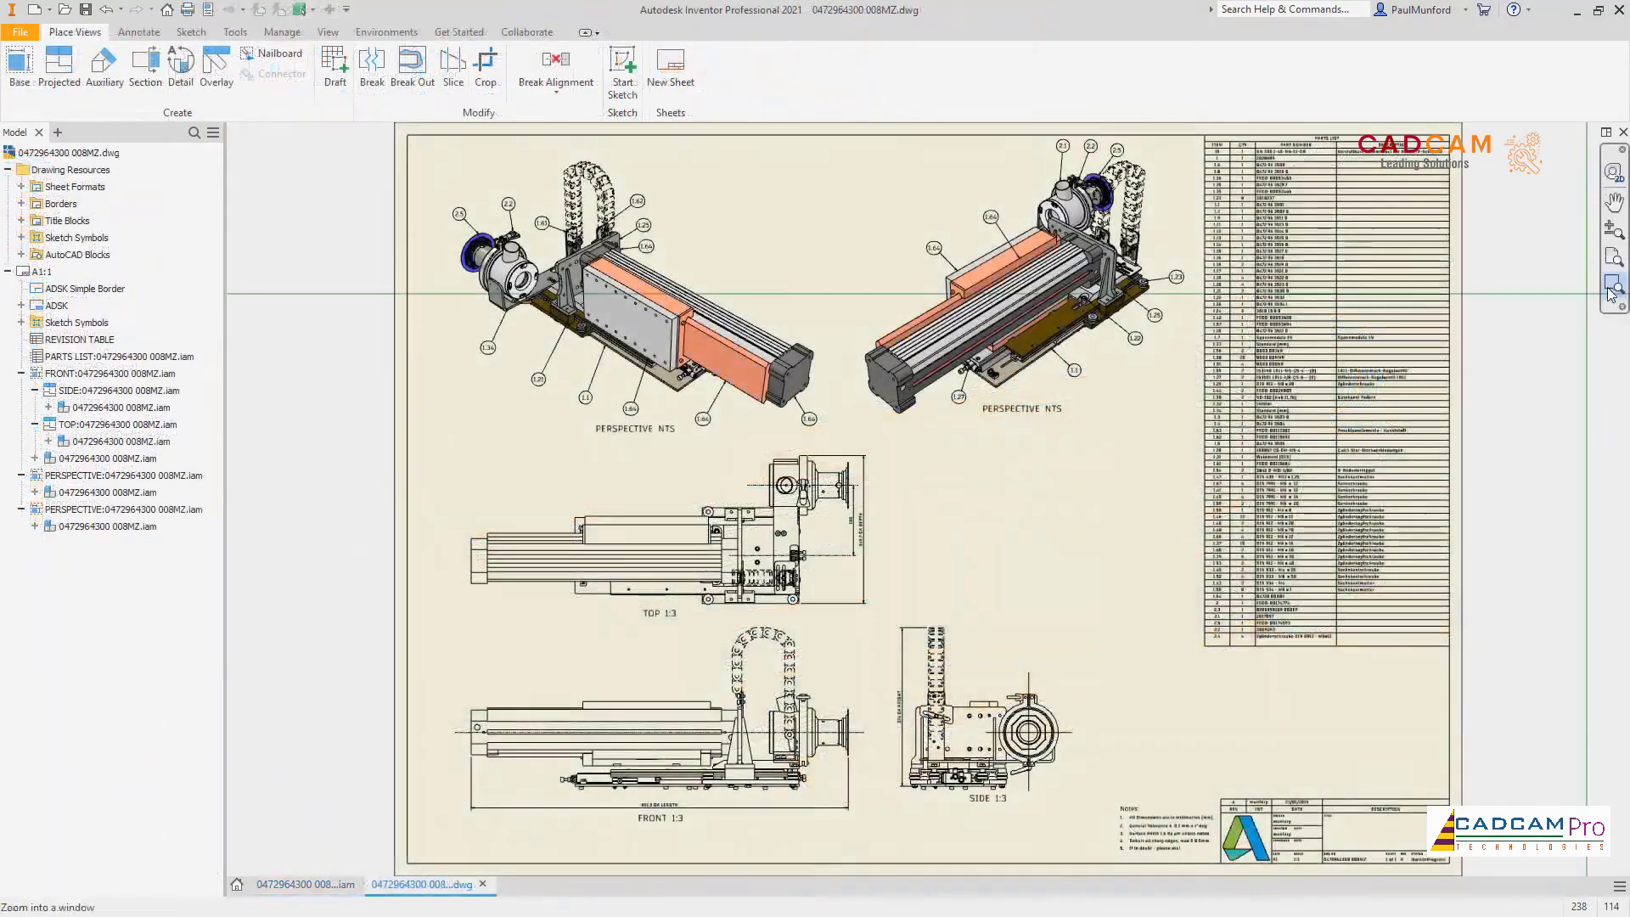
{"action": "left_click", "coordinate": [1614, 285]}
{"action": "left_click_drag", "start_coordinate": [845, 142], "coordinate": [1229, 420]}
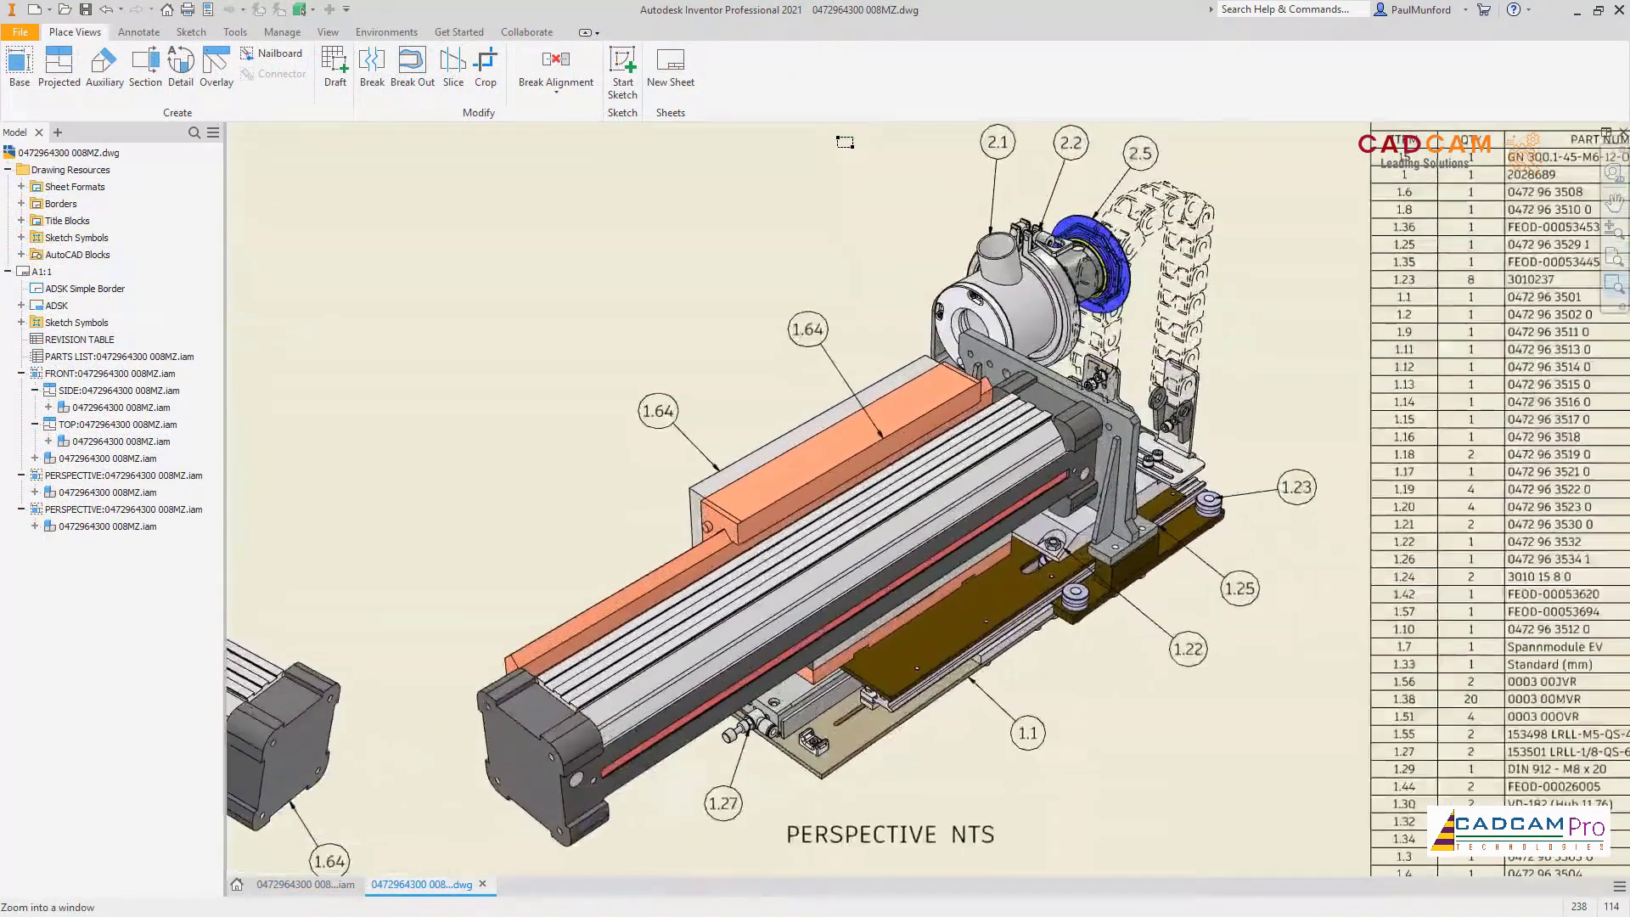
{"action": "right_click", "coordinate": [825, 161]}
{"action": "key", "text": "Escape"}
Step: Try reference-part display styles in the perspective view, including Edges as Part, Shaded
{"action": "double_click", "coordinate": [821, 203]}
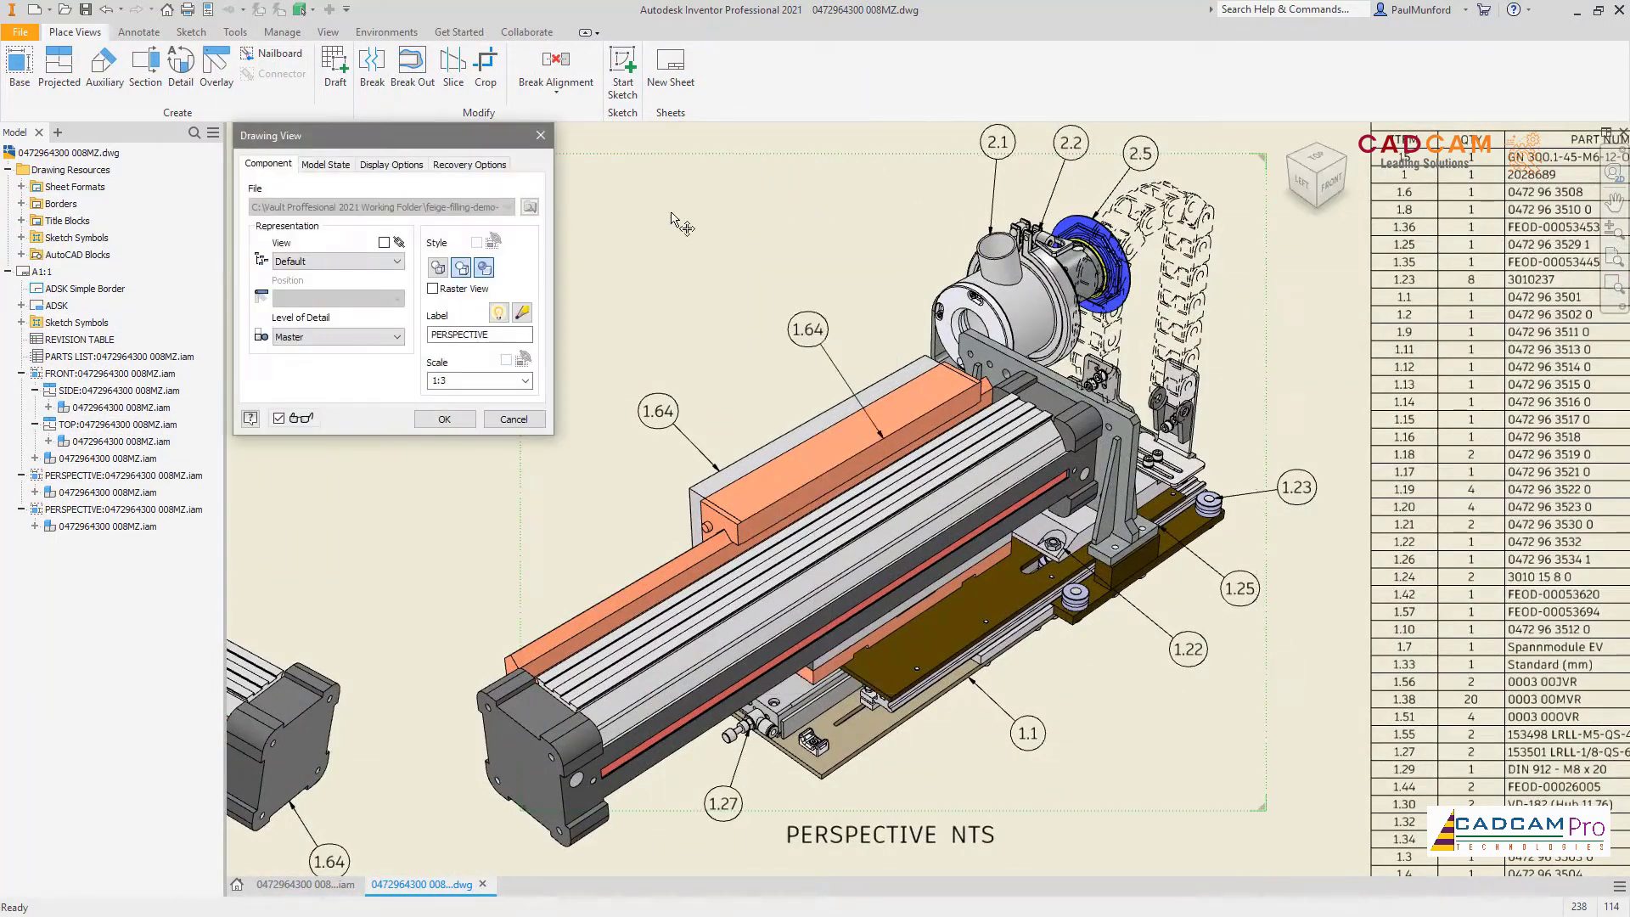
{"action": "left_click", "coordinate": [319, 165]}
{"action": "left_click", "coordinate": [476, 259]}
{"action": "left_click", "coordinate": [437, 274]}
{"action": "left_click", "coordinate": [444, 419]}
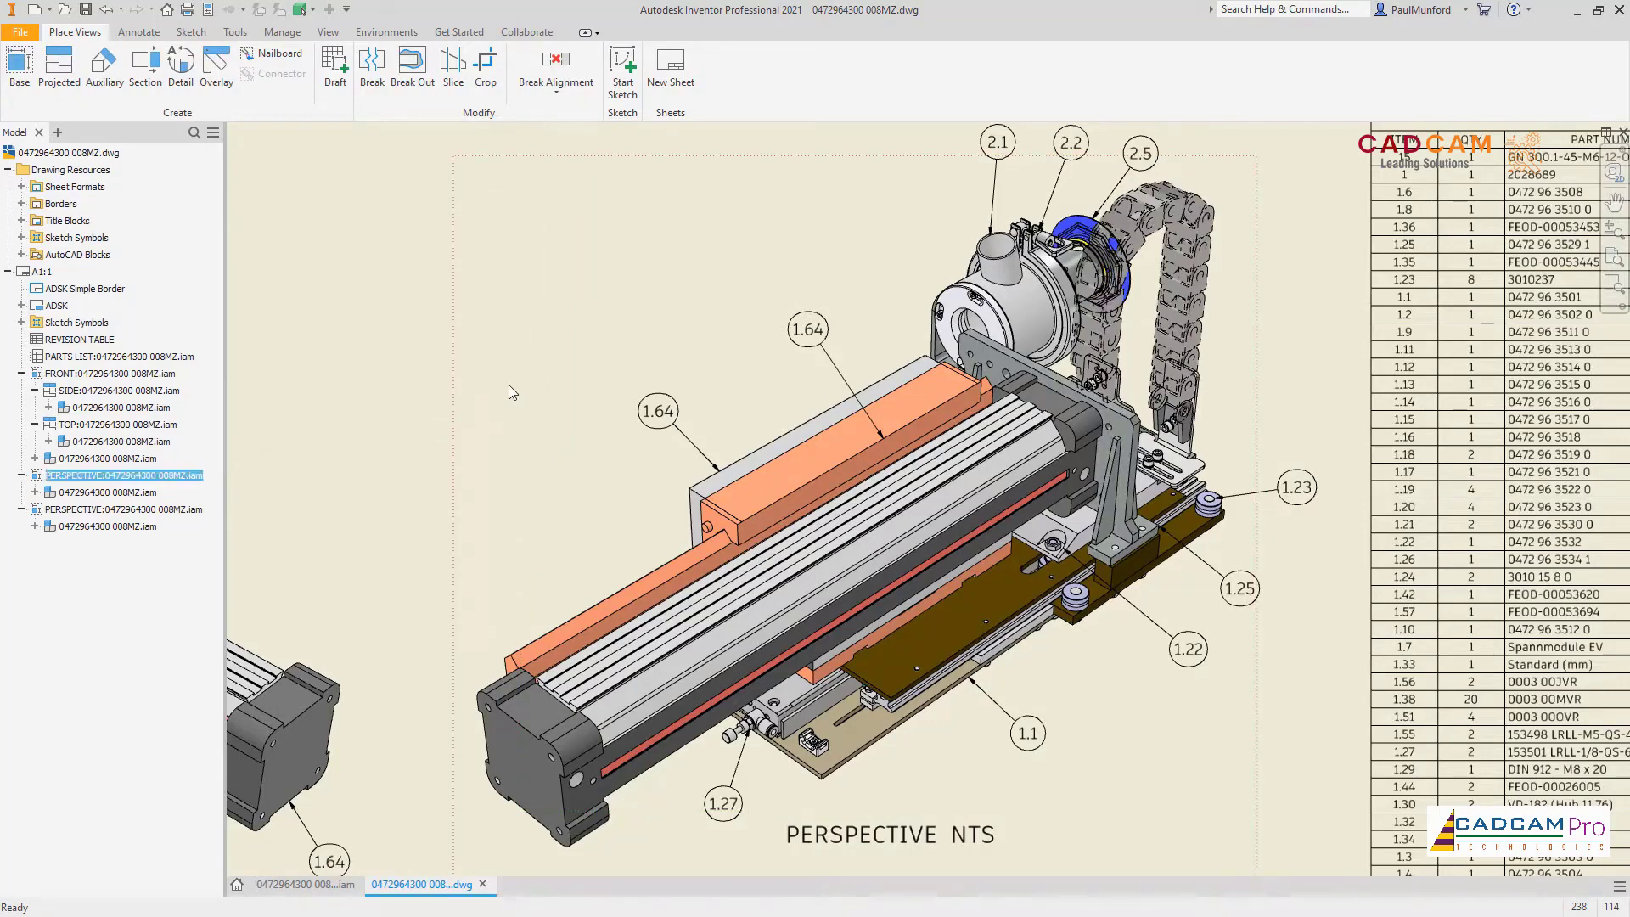
{"action": "right_click", "coordinate": [508, 385]}
{"action": "left_click", "coordinate": [475, 462]}
{"action": "left_click", "coordinate": [326, 165]}
{"action": "left_click", "coordinate": [445, 260]}
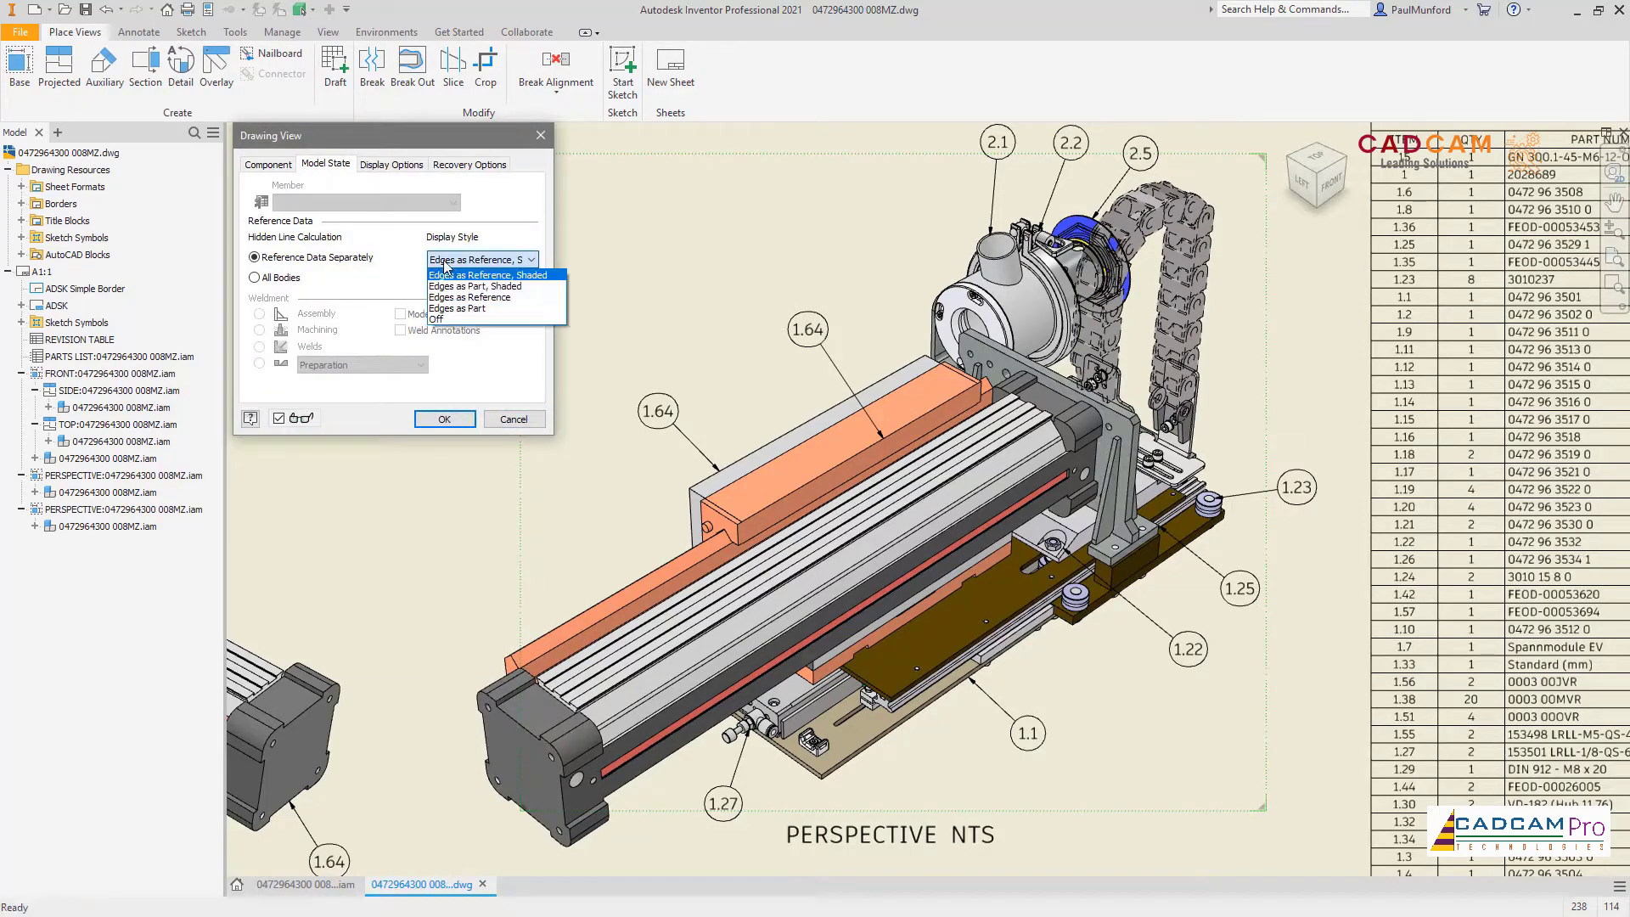
{"action": "left_click", "coordinate": [444, 287]}
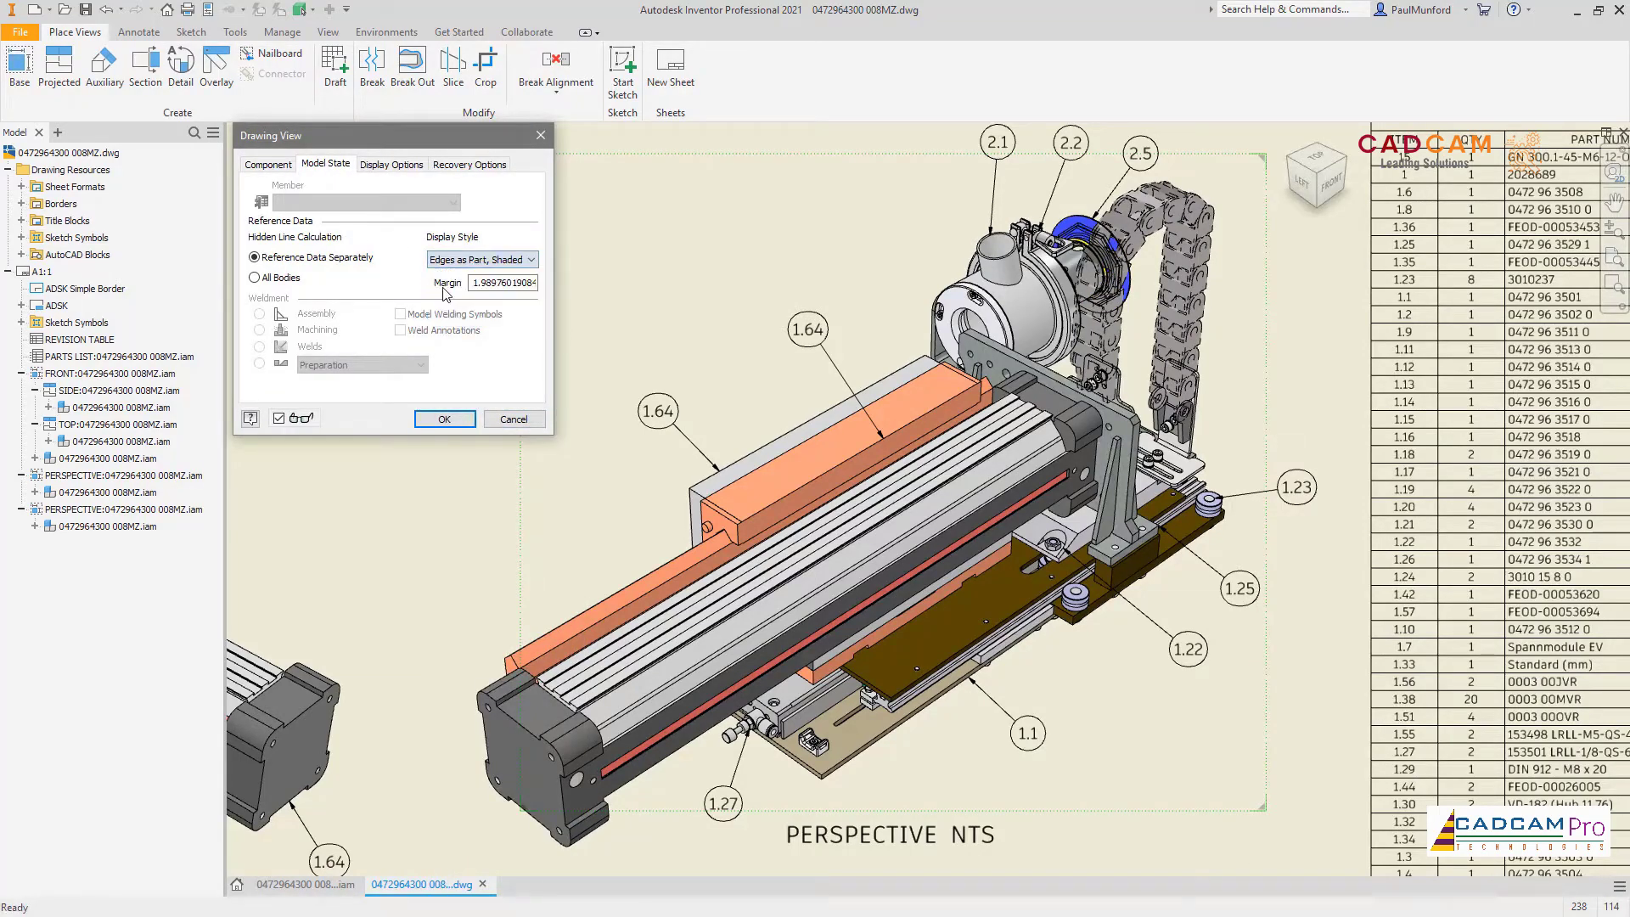
{"action": "left_click", "coordinate": [445, 419]}
Step: Set the perspective view's reference parts display style to Edges as Reference
{"action": "right_click", "coordinate": [446, 416]}
{"action": "key", "text": "Escape"}
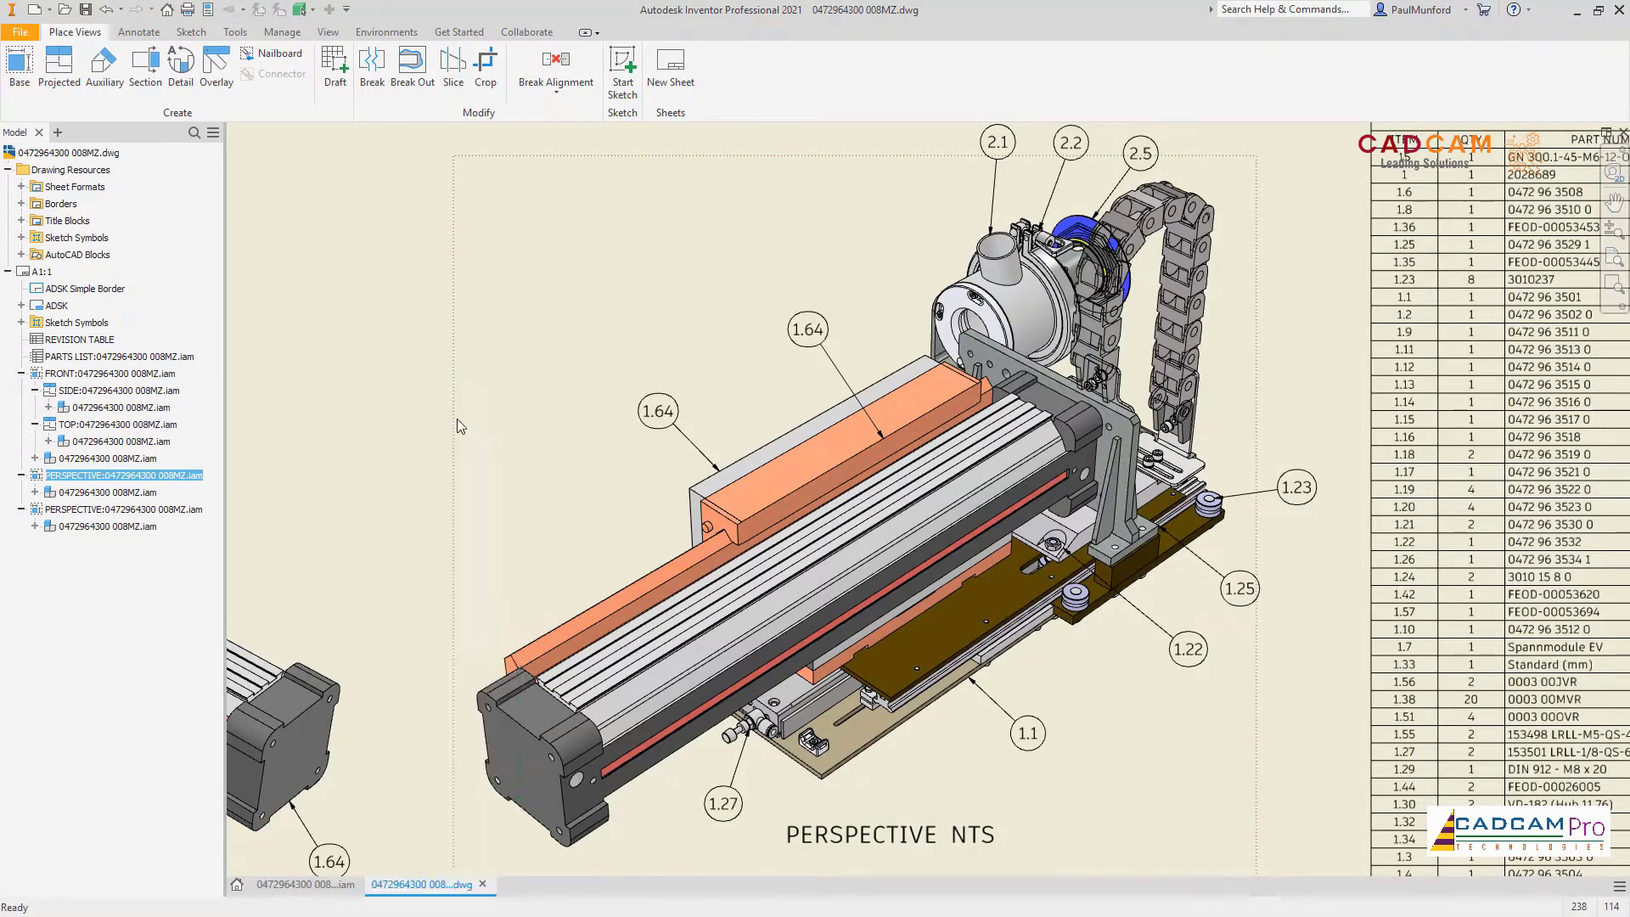
{"action": "double_click", "coordinate": [457, 426]}
{"action": "left_click", "coordinate": [325, 165]}
{"action": "left_click", "coordinate": [445, 259]}
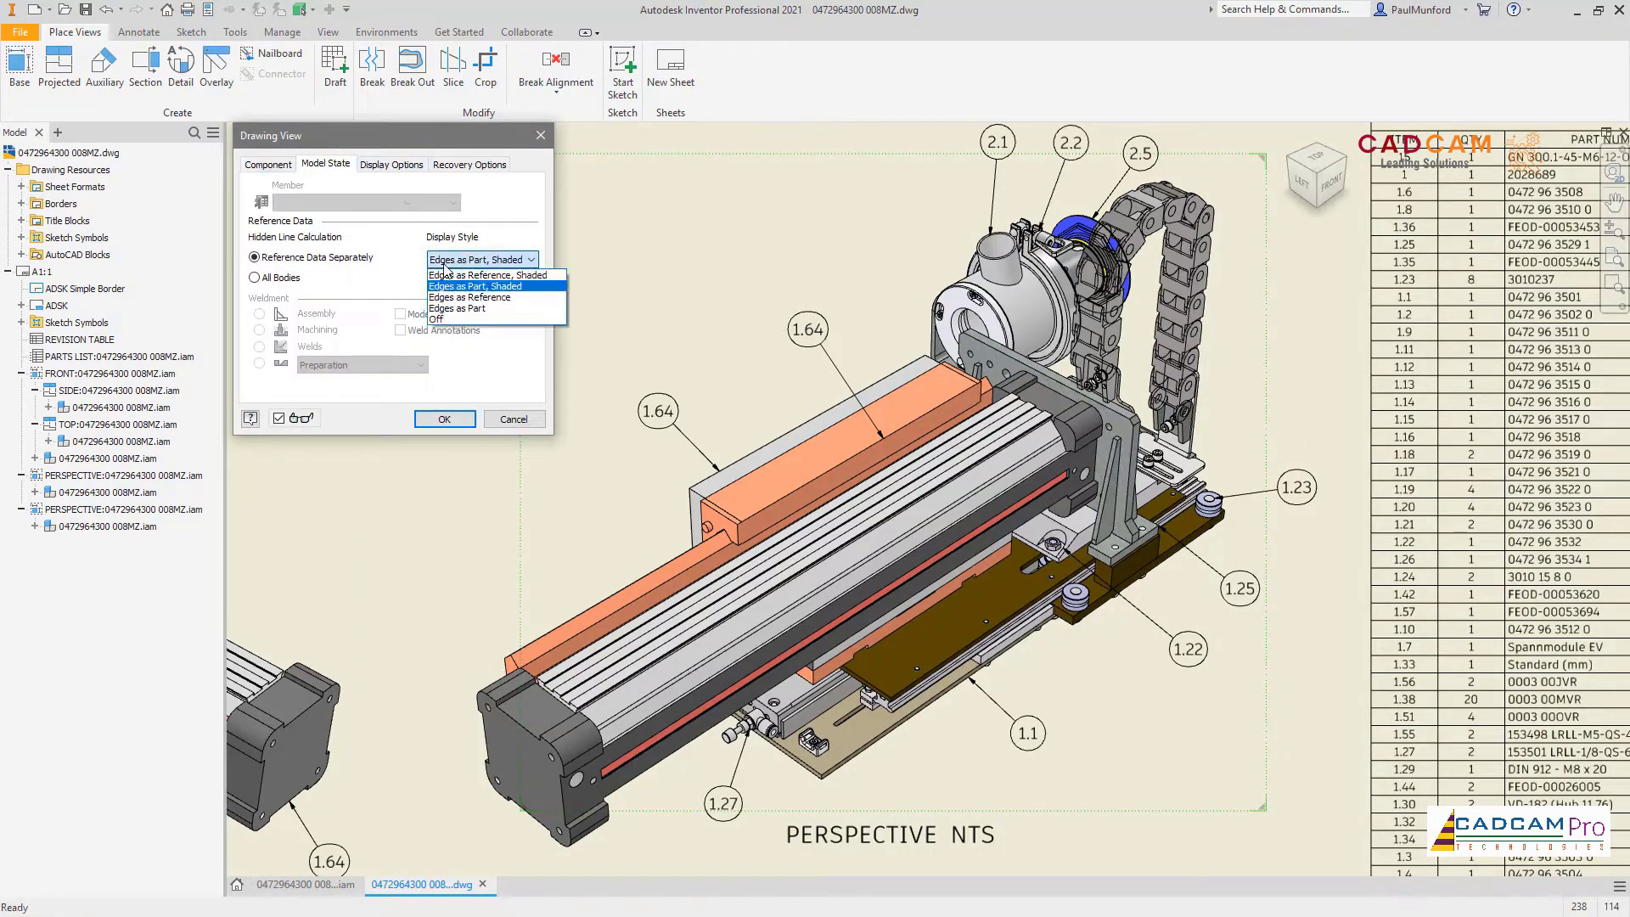
{"action": "left_click", "coordinate": [445, 297]}
{"action": "left_click", "coordinate": [445, 420]}
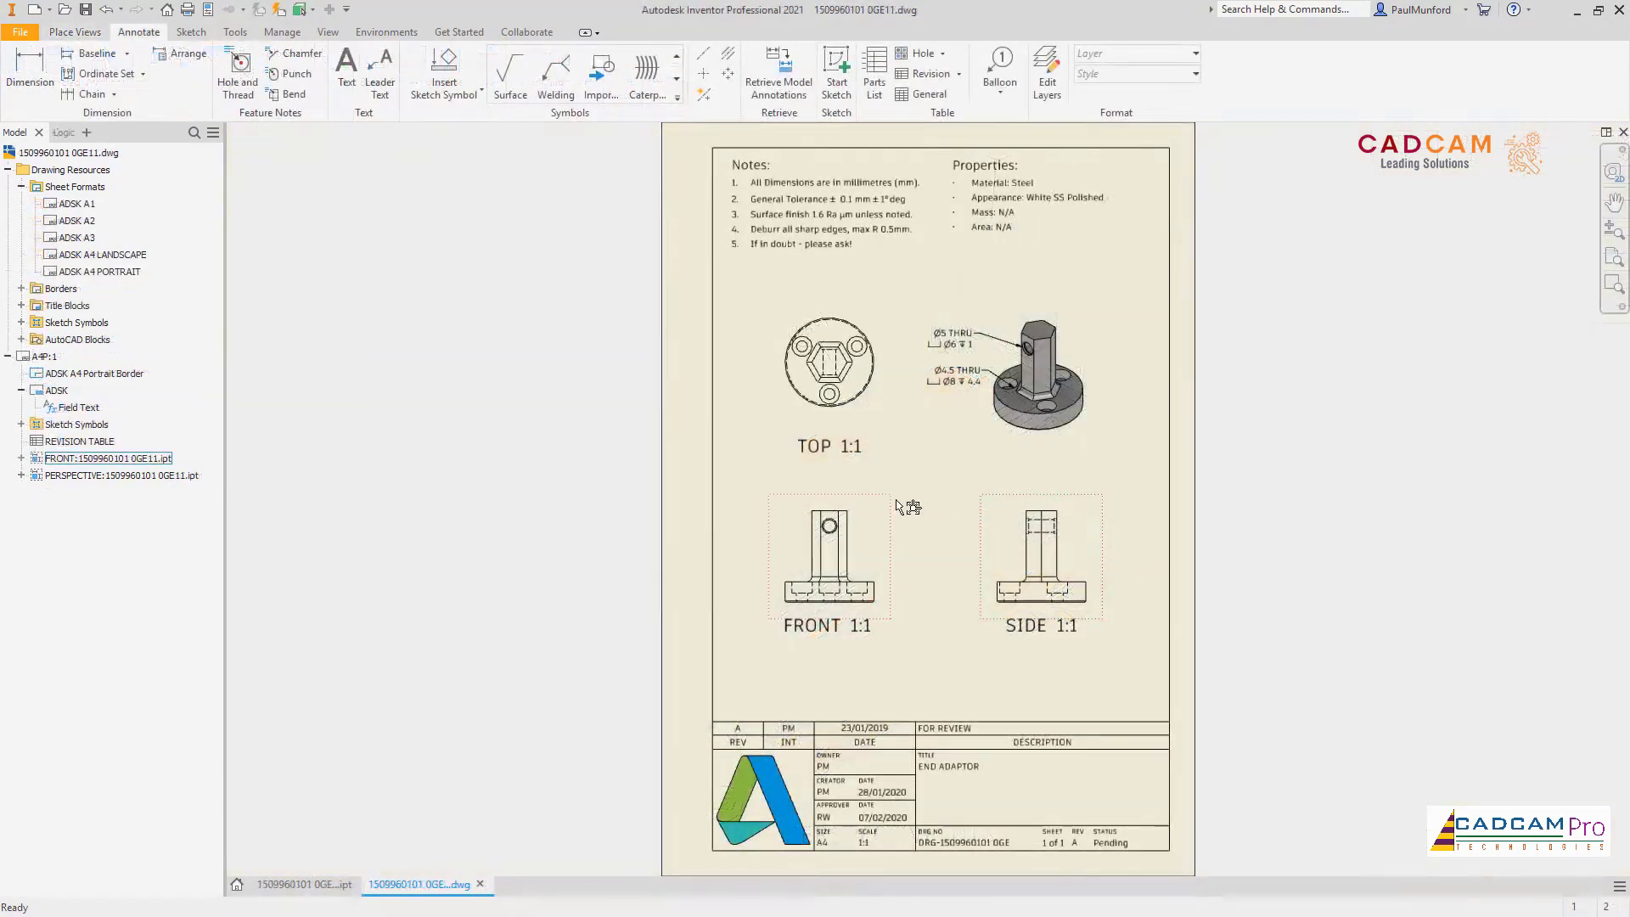
{"action": "left_click", "coordinate": [907, 507]}
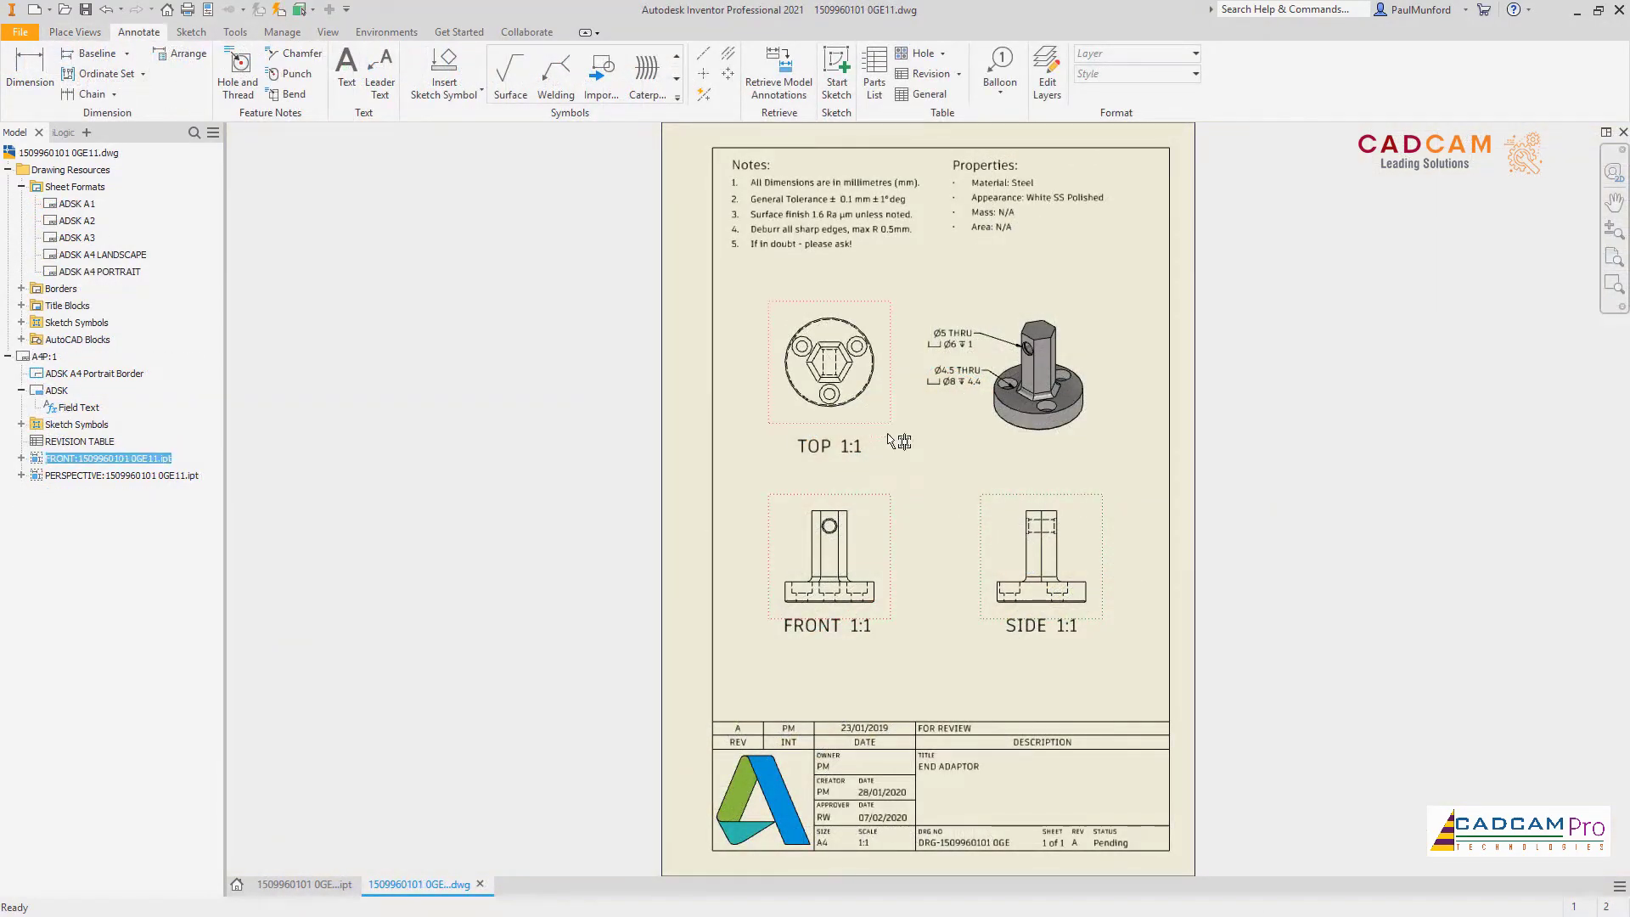
Step: Add Automated Centerlines to the selected views with the default settings
{"action": "left_click", "coordinate": [704, 98]}
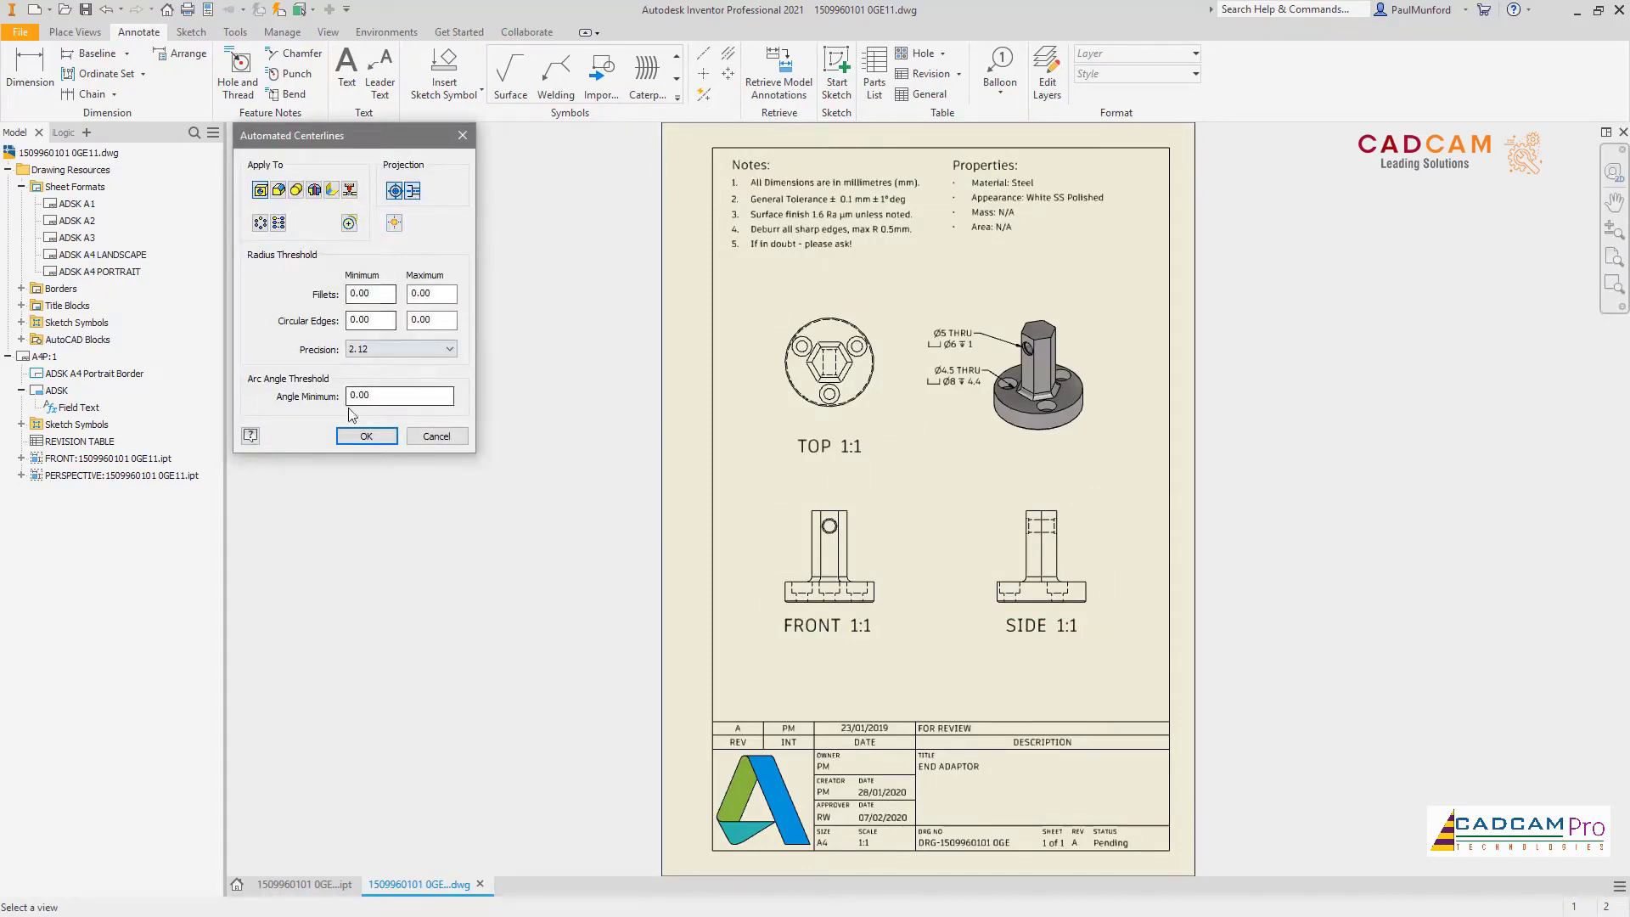
{"action": "left_click", "coordinate": [349, 436]}
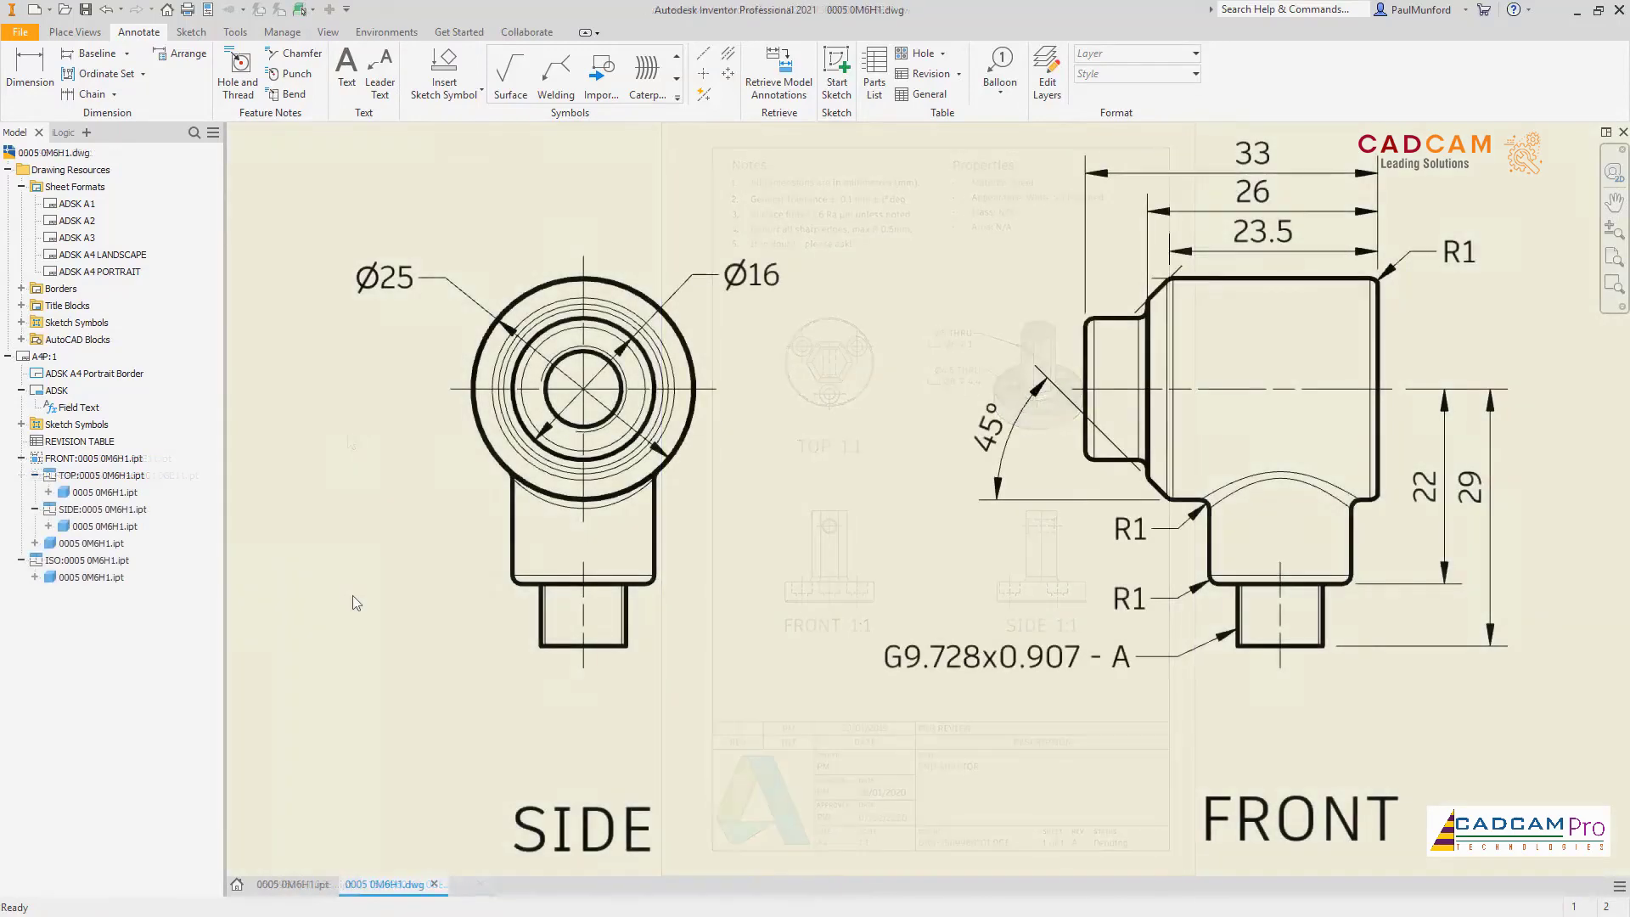
Step: Add the Ø9.6 and Ø16 diameter dimensions and the 32.7 hole spacing dimension
{"action": "right_click", "coordinate": [353, 596]}
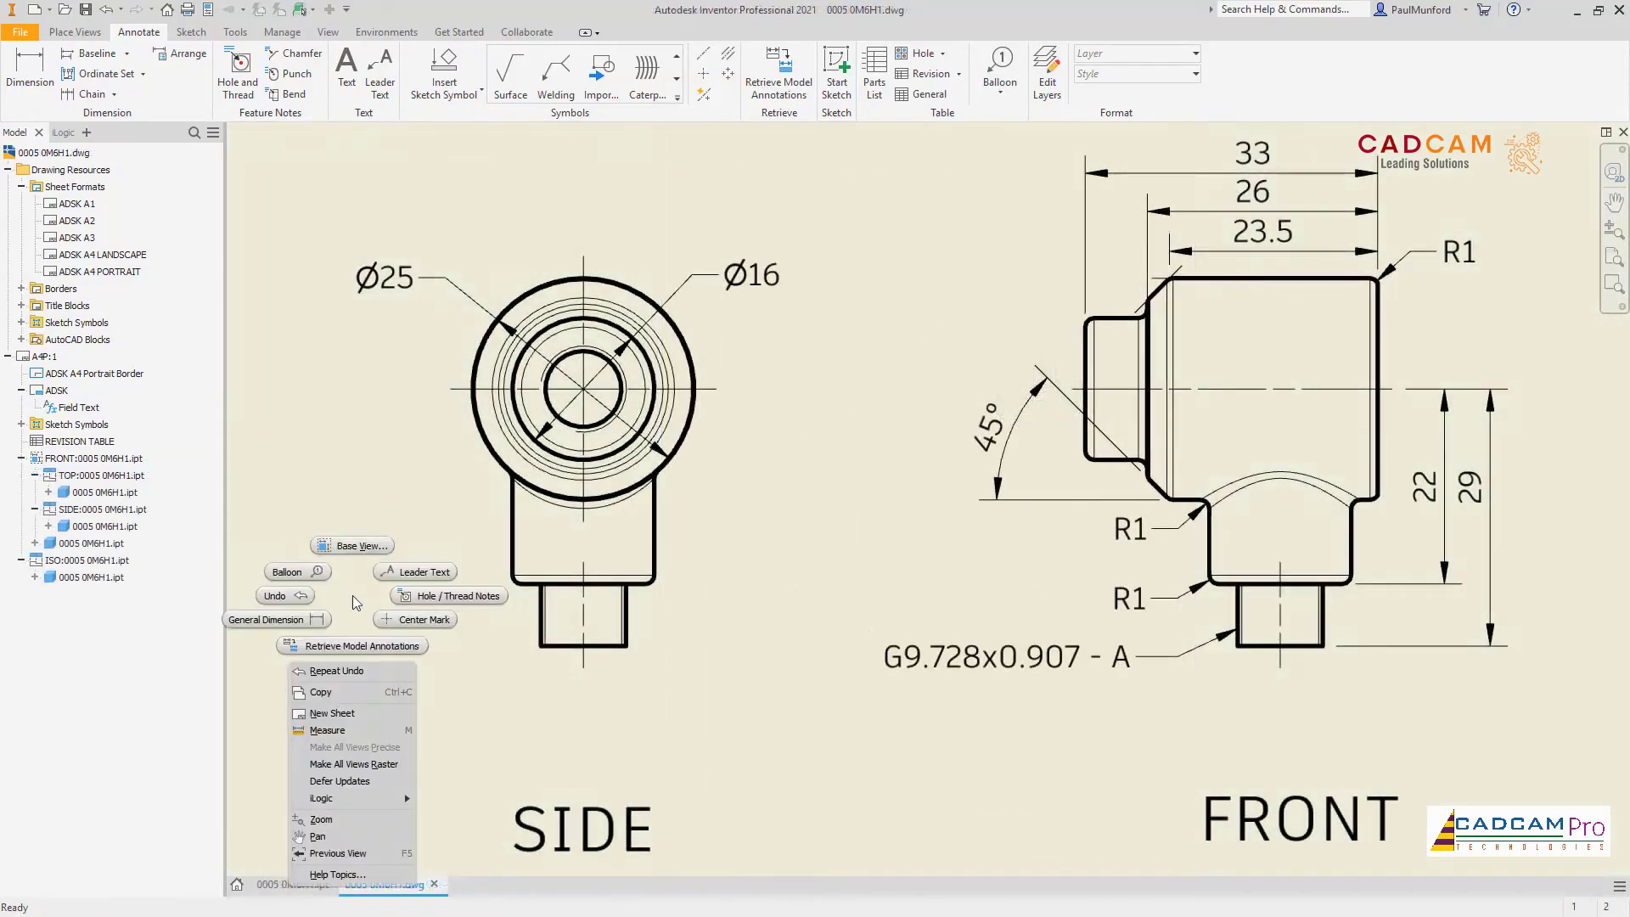
{"action": "left_click", "coordinate": [271, 619]}
{"action": "left_click", "coordinate": [562, 647]}
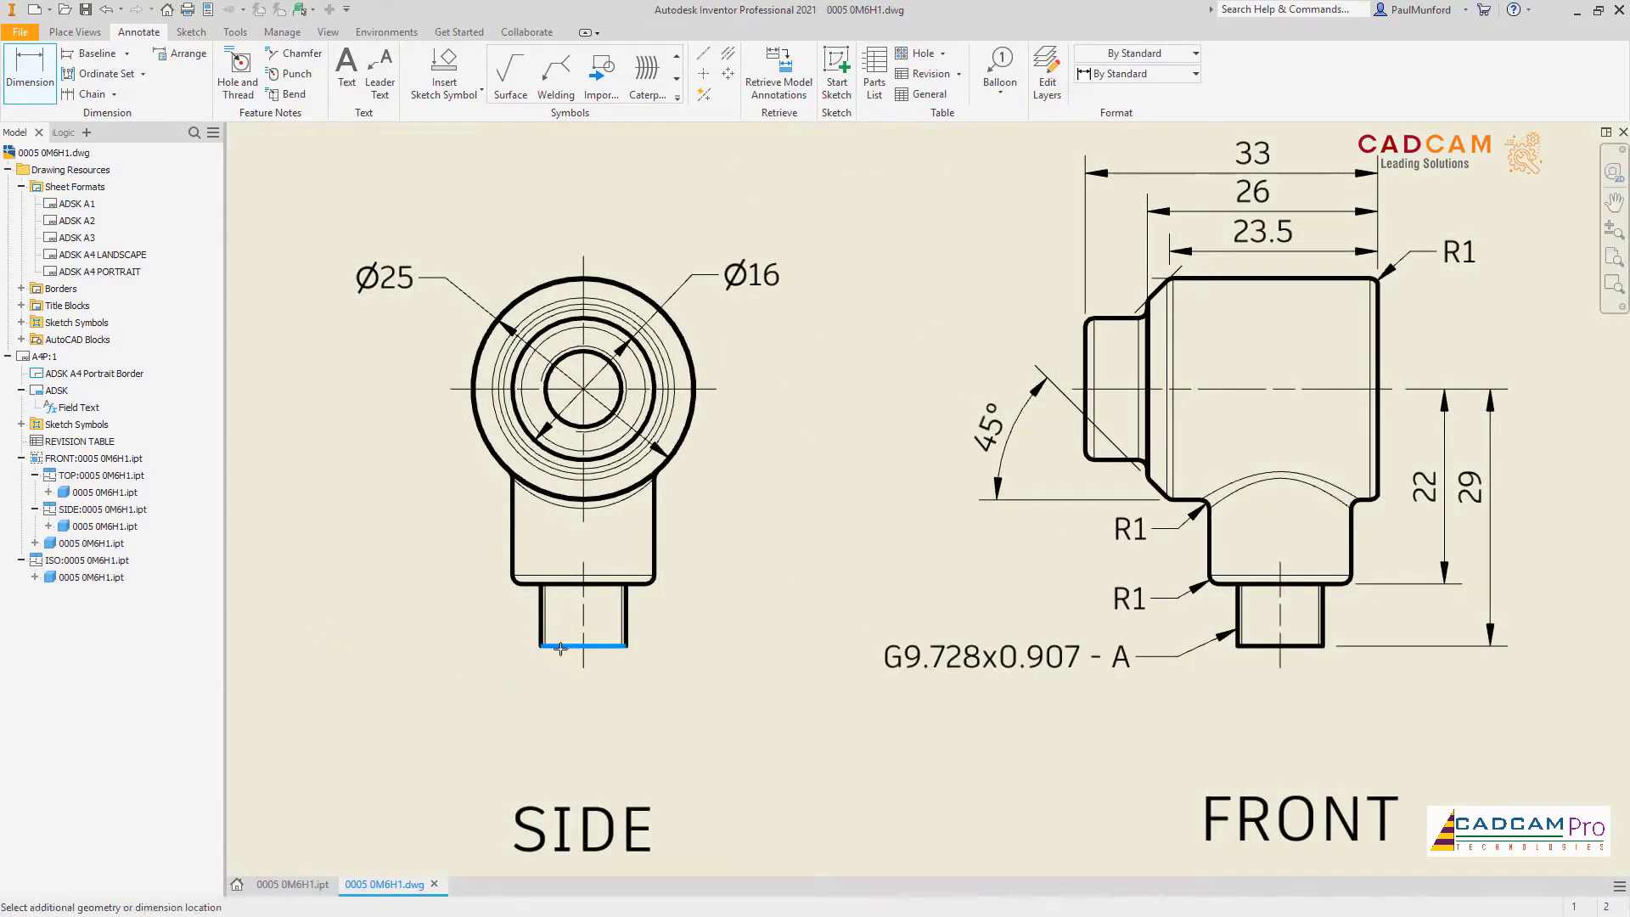
{"action": "left_click", "coordinate": [537, 684]}
{"action": "left_click", "coordinate": [512, 530]}
{"action": "left_click", "coordinate": [654, 552]}
{"action": "left_click", "coordinate": [659, 771]}
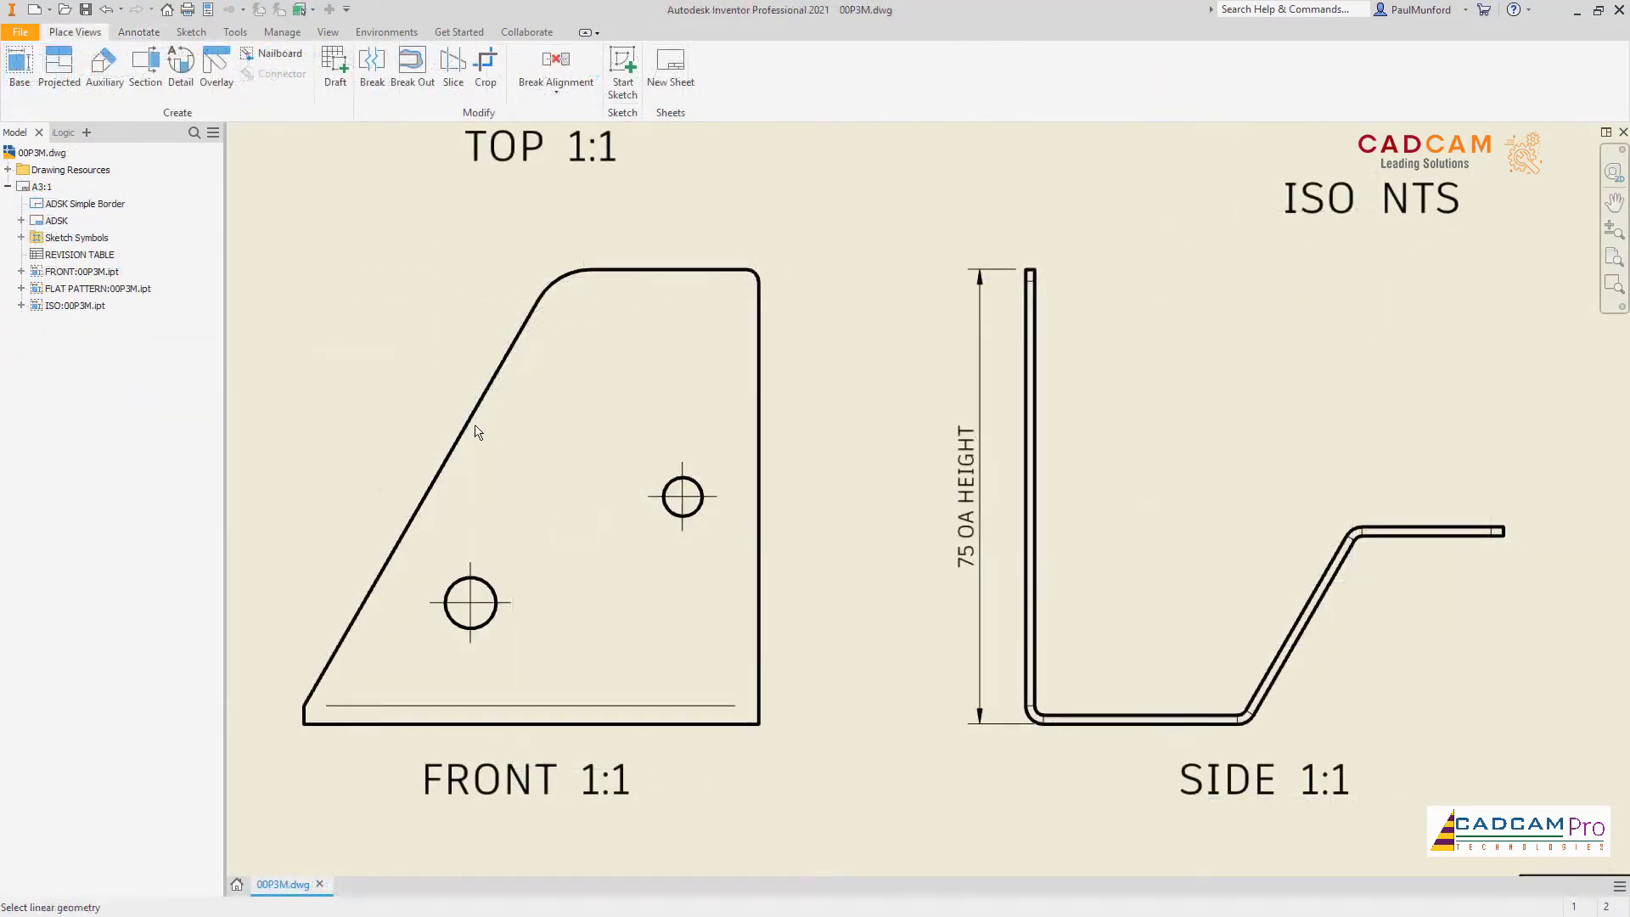
{"action": "left_click", "coordinate": [475, 432]}
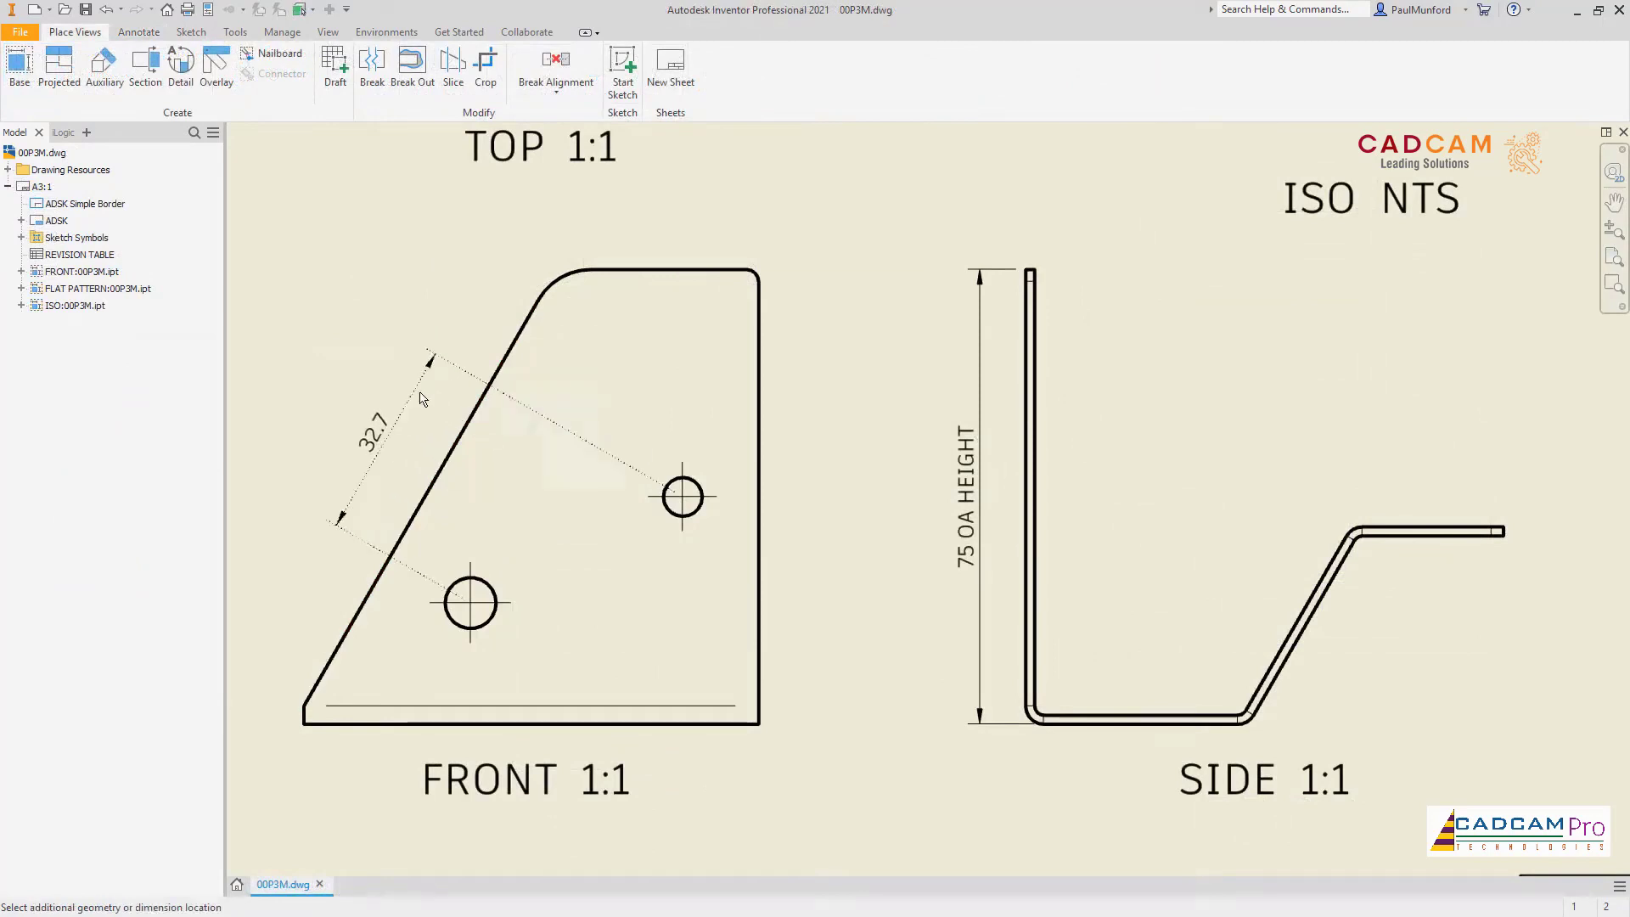
{"action": "left_click", "coordinate": [384, 437]}
{"action": "left_click", "coordinate": [1172, 721]}
Step: Dimension the slanted flange length along the flange as a Rotated dimension
{"action": "right_click", "coordinate": [1301, 489]}
{"action": "left_click", "coordinate": [1359, 545]}
{"action": "left_click", "coordinate": [1346, 556]}
{"action": "left_click", "coordinate": [1436, 531]}
{"action": "right_click", "coordinate": [1318, 549]}
{"action": "left_click", "coordinate": [1390, 586]}
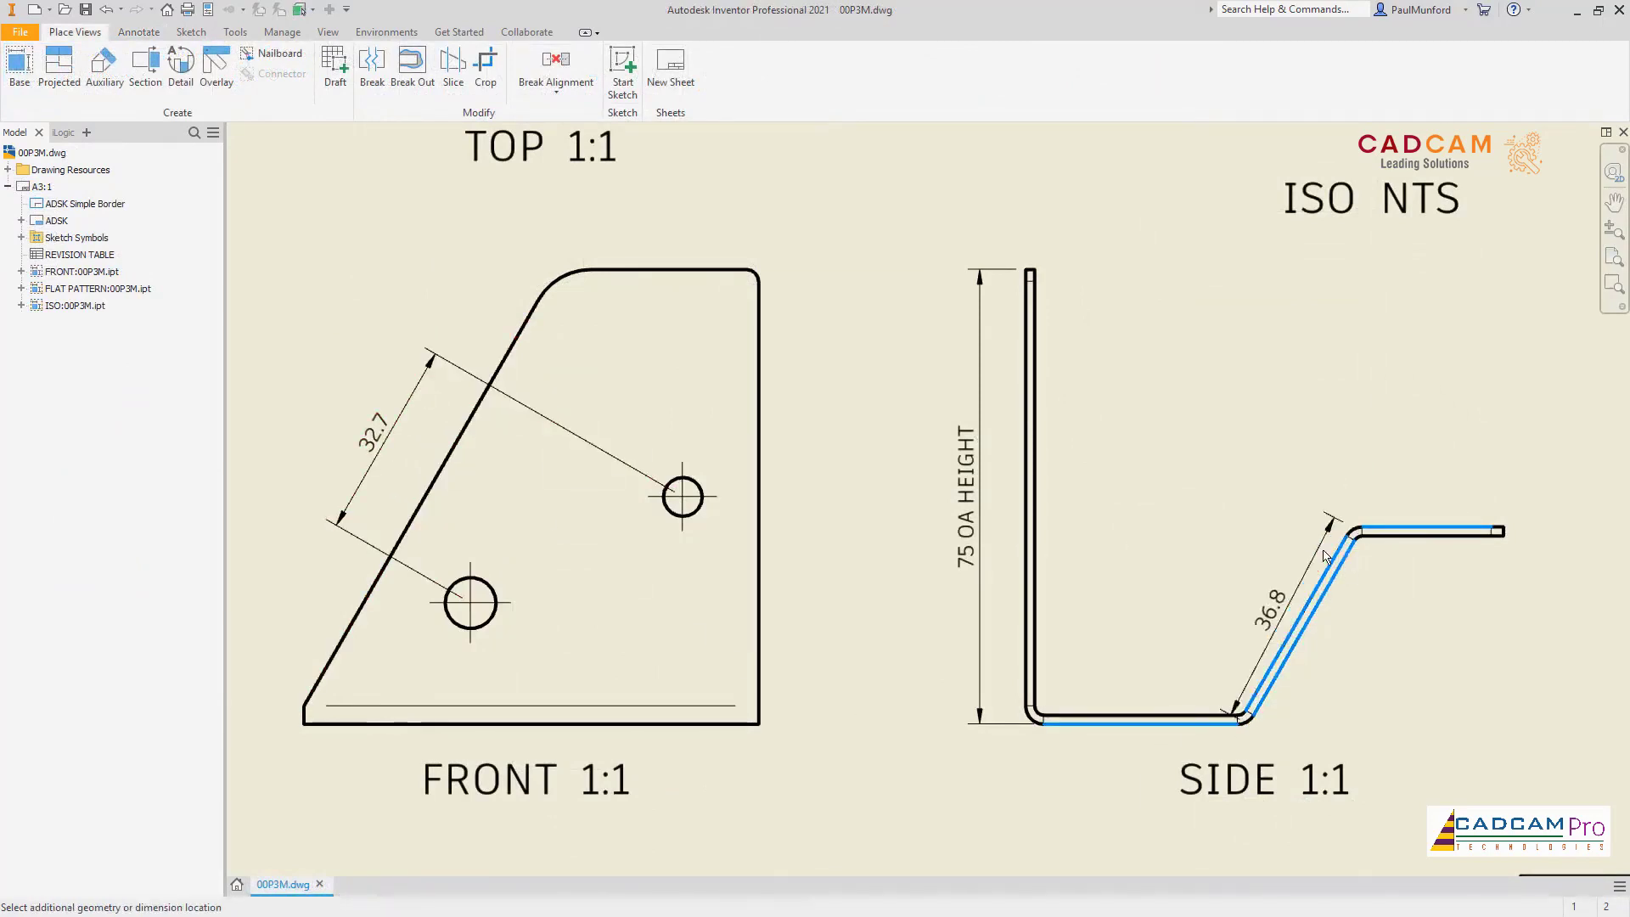
{"action": "right_click", "coordinate": [1230, 606]}
{"action": "mouse_move", "coordinate": [1306, 639]}
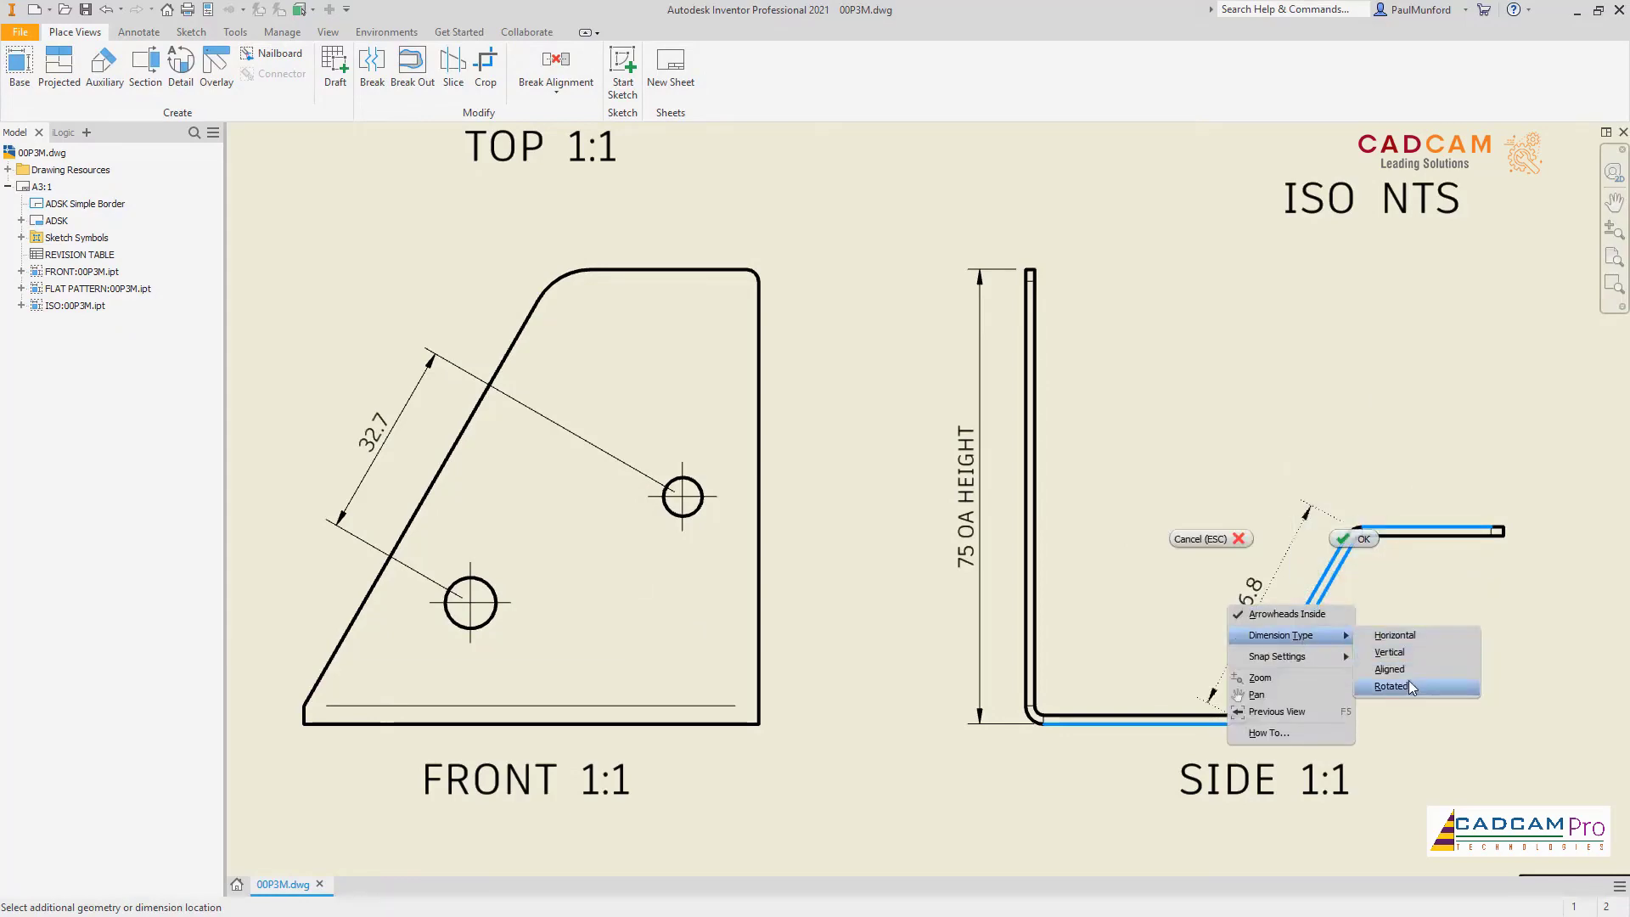
{"action": "left_click", "coordinate": [1393, 687]}
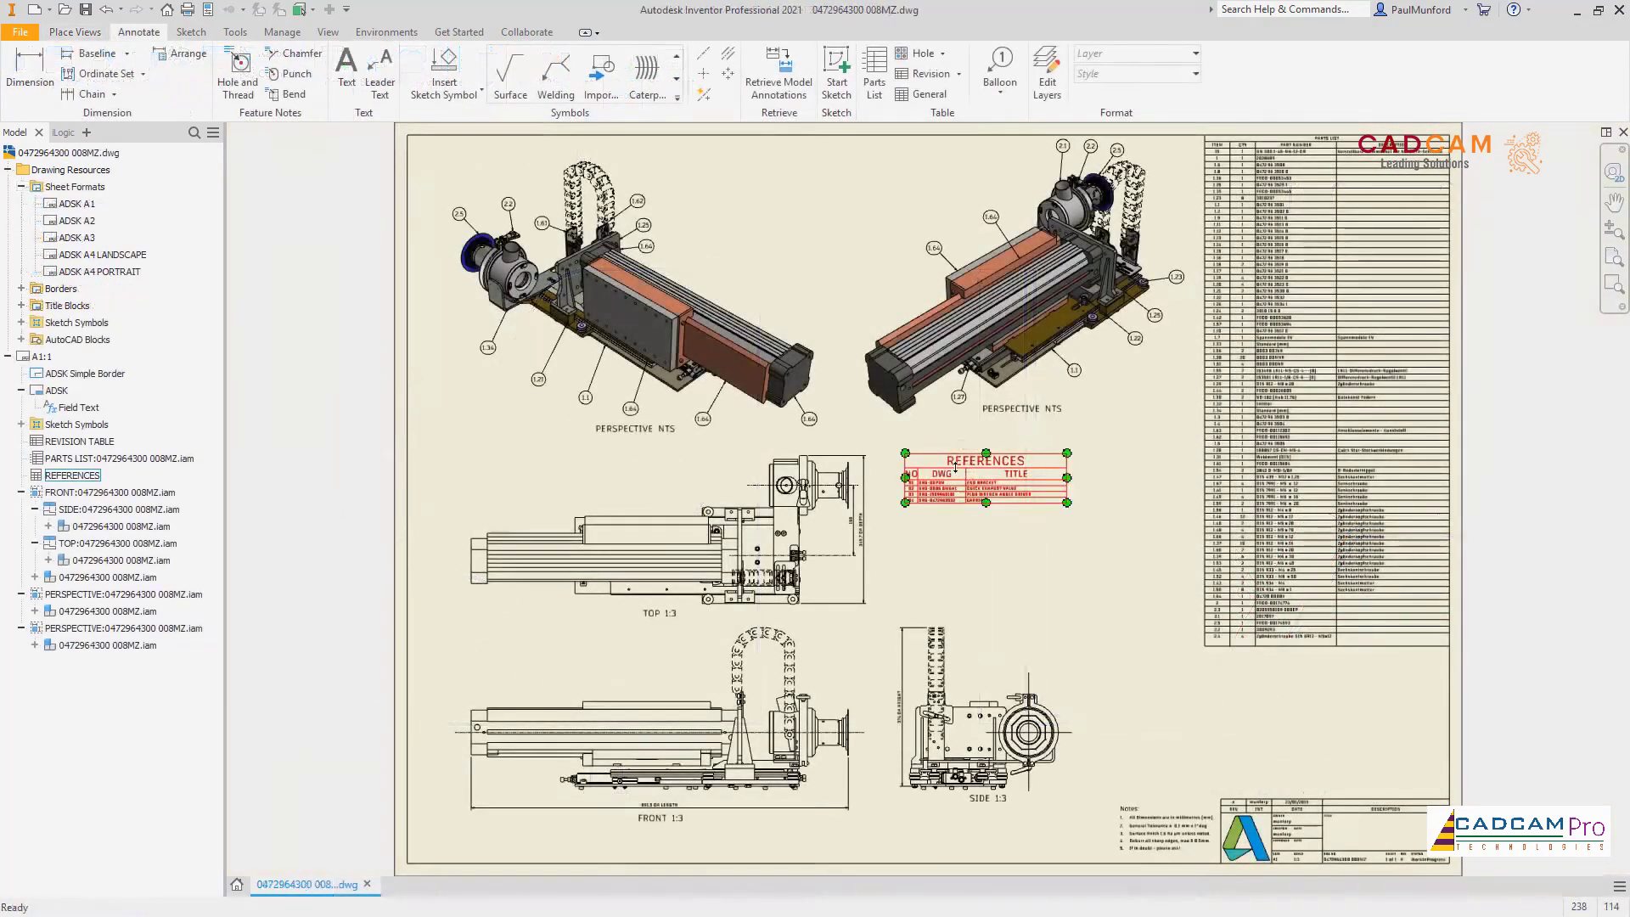
Step: Copy the REFERENCES table and paste the copy below the original
{"action": "right_click", "coordinate": [956, 465]}
{"action": "key", "text": "Escape"}
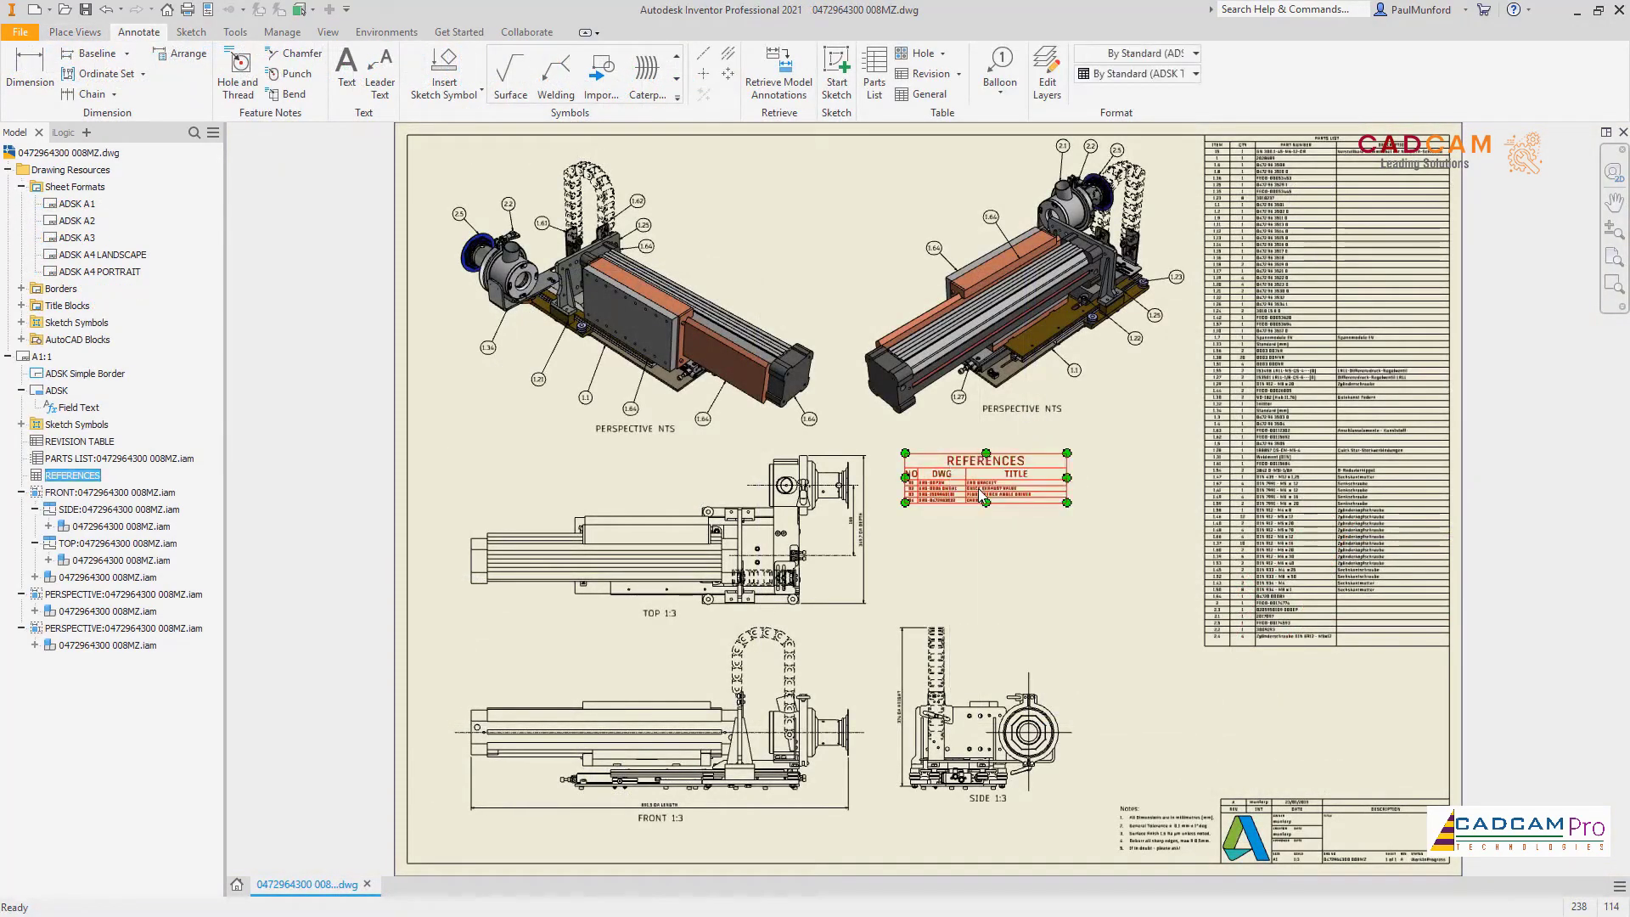
{"action": "right_click", "coordinate": [983, 528]}
{"action": "left_click", "coordinate": [997, 637]}
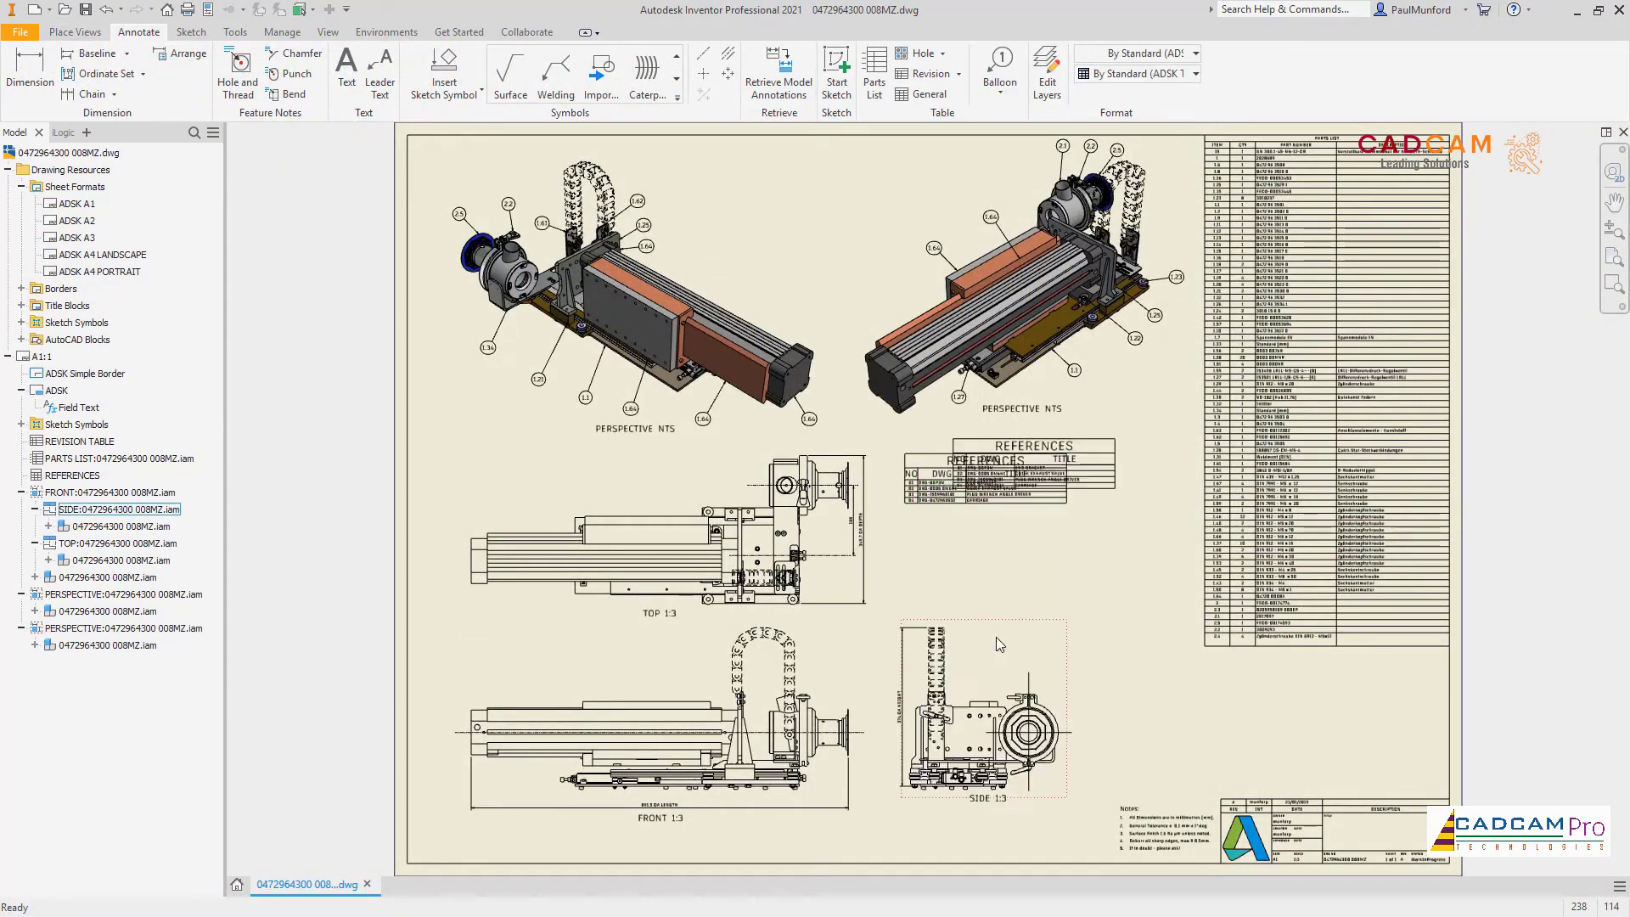
{"action": "left_click", "coordinate": [1010, 533]}
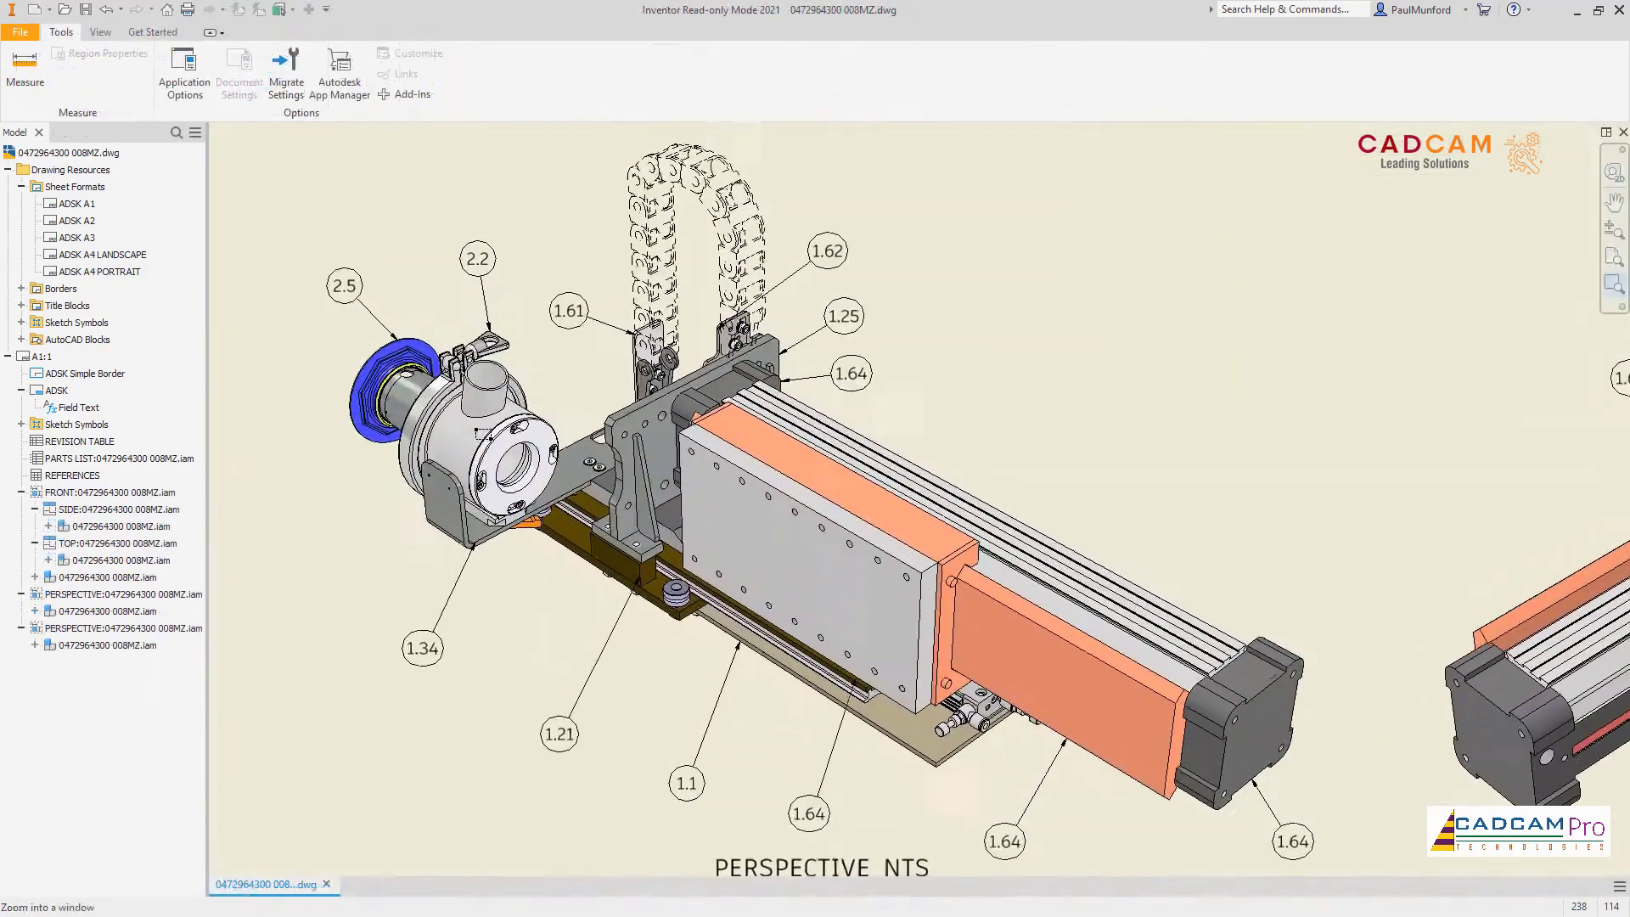
Step: Measure the two holes' centre distance with Inch dual units, giving 1314.3 mm / 51.7 in
{"action": "right_click", "coordinate": [480, 438]}
{"action": "left_click", "coordinate": [480, 544]}
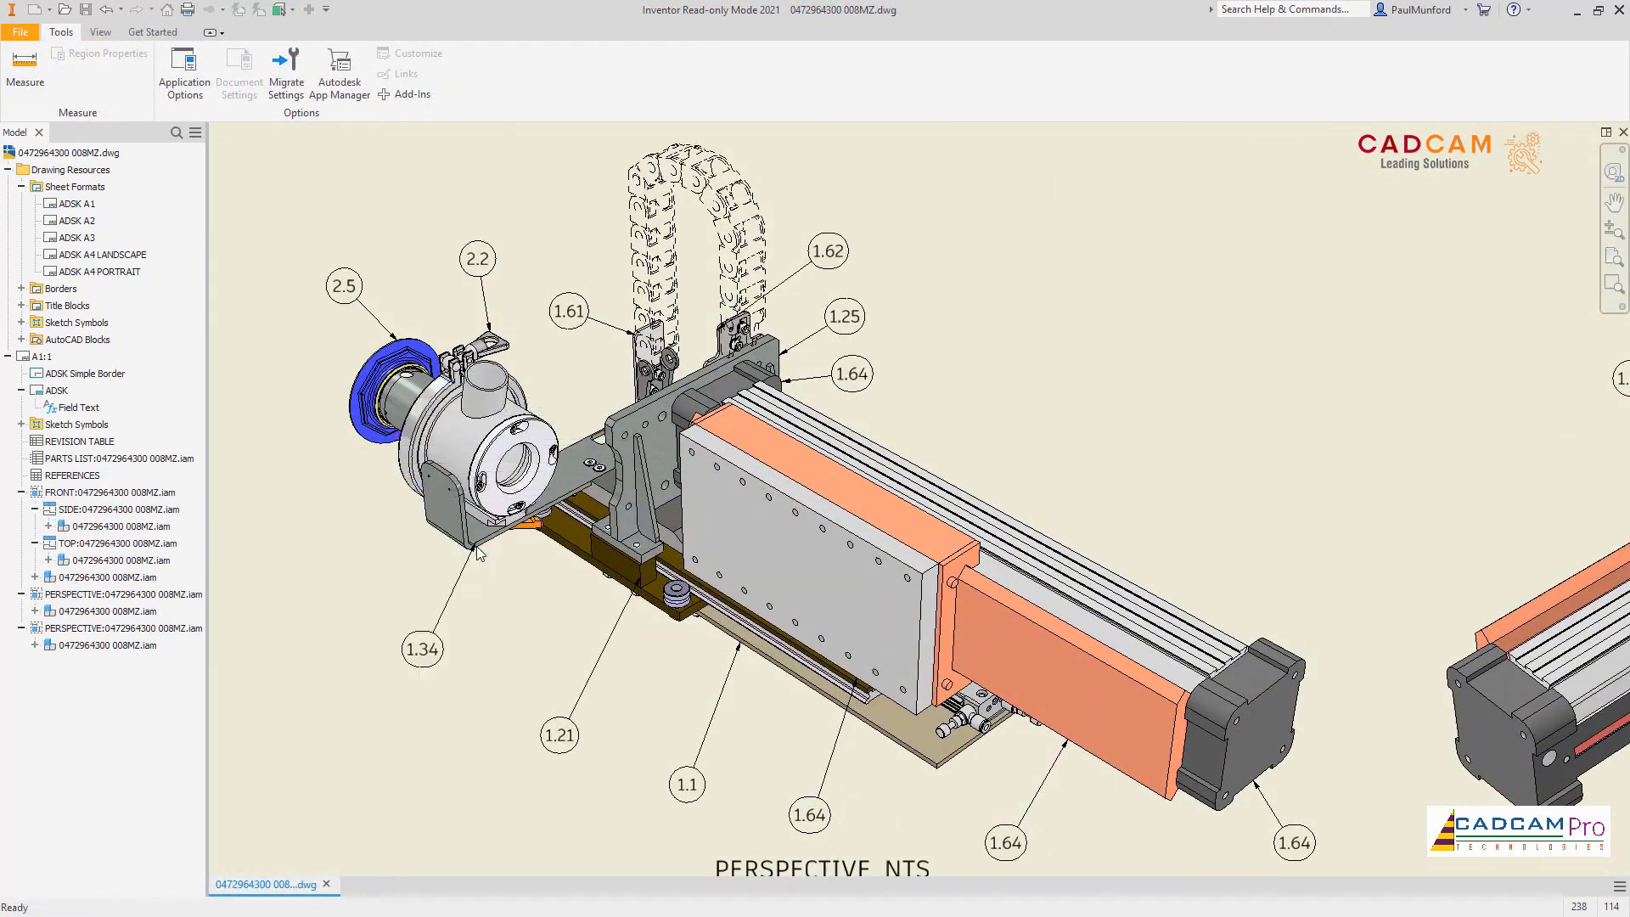
{"action": "left_click", "coordinate": [130, 206]}
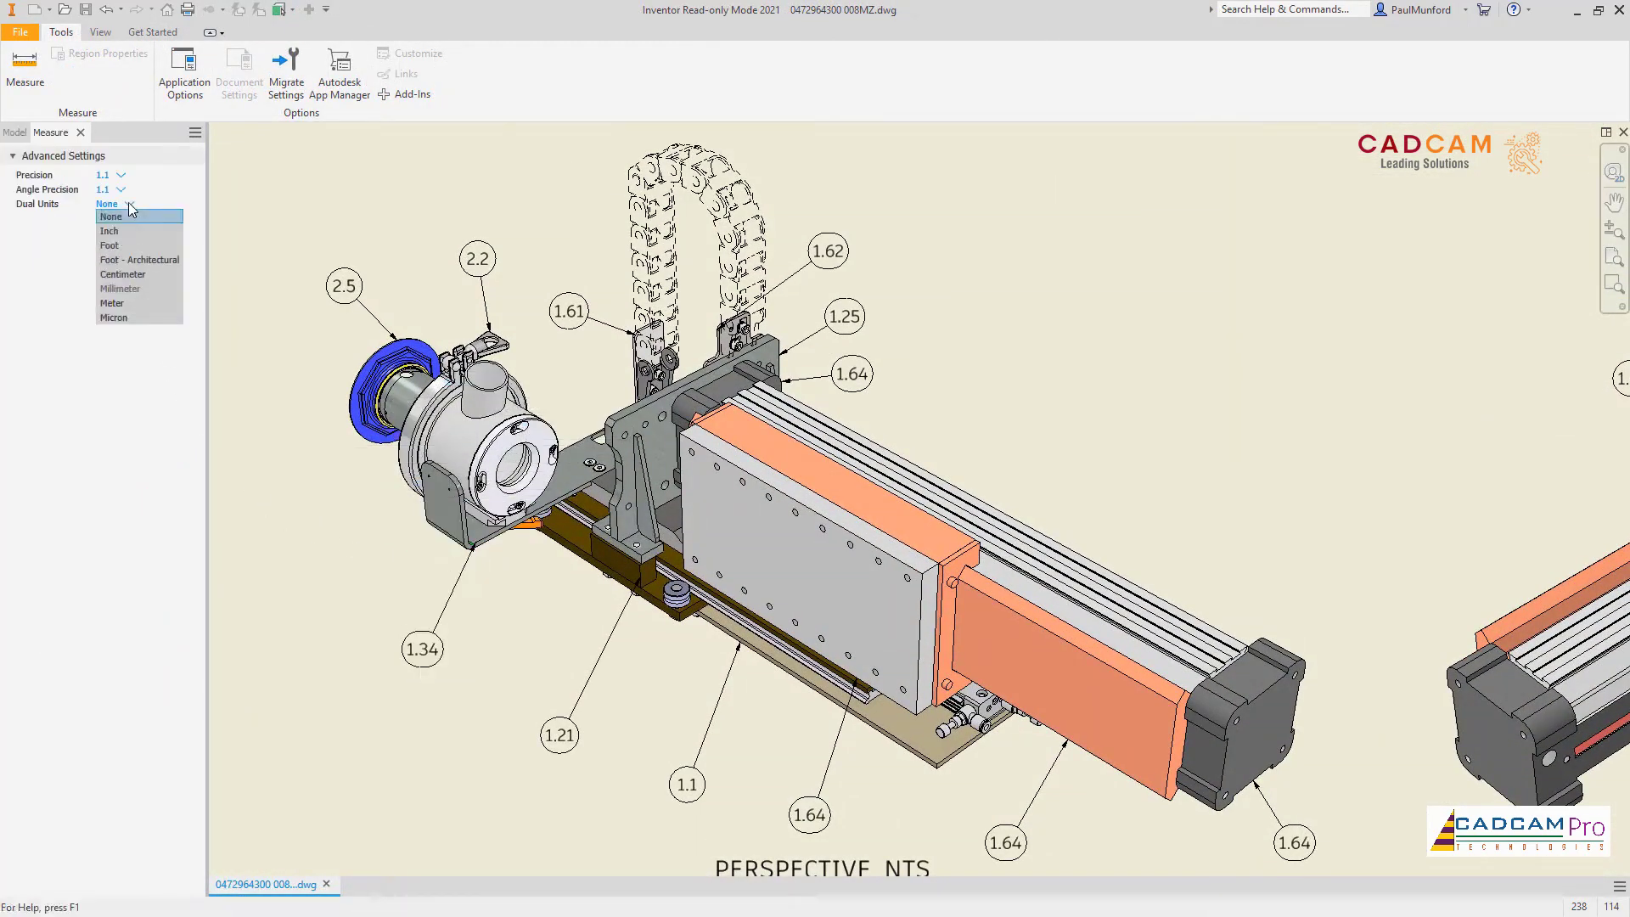
{"action": "left_click", "coordinate": [129, 232]}
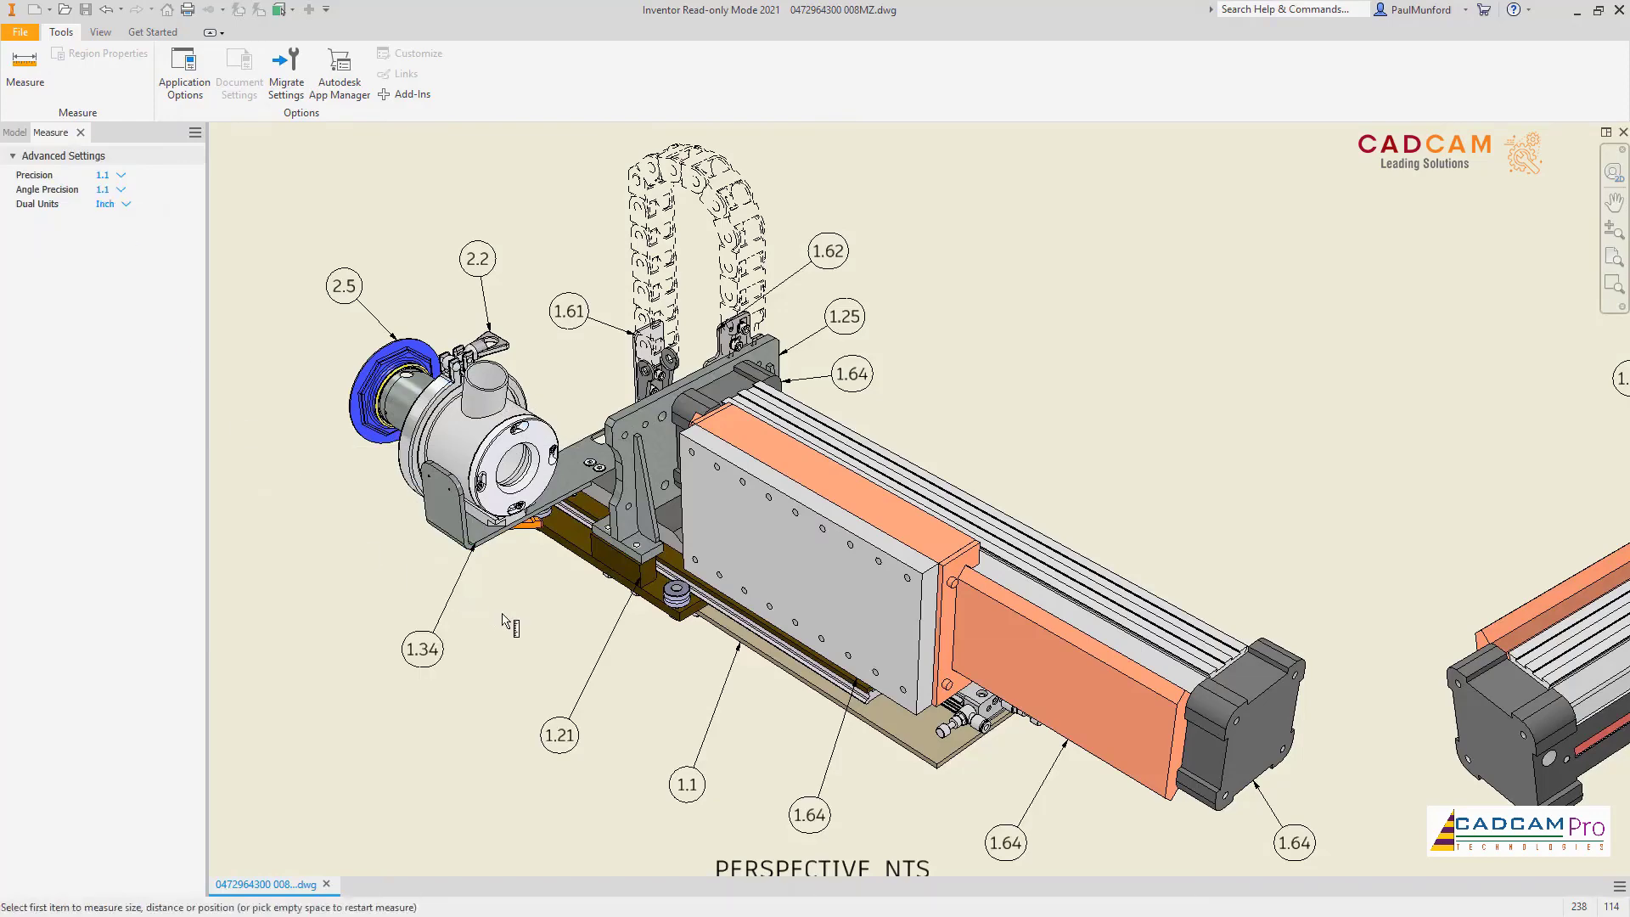
{"action": "left_click", "coordinate": [823, 640]}
{"action": "left_click", "coordinate": [822, 530]}
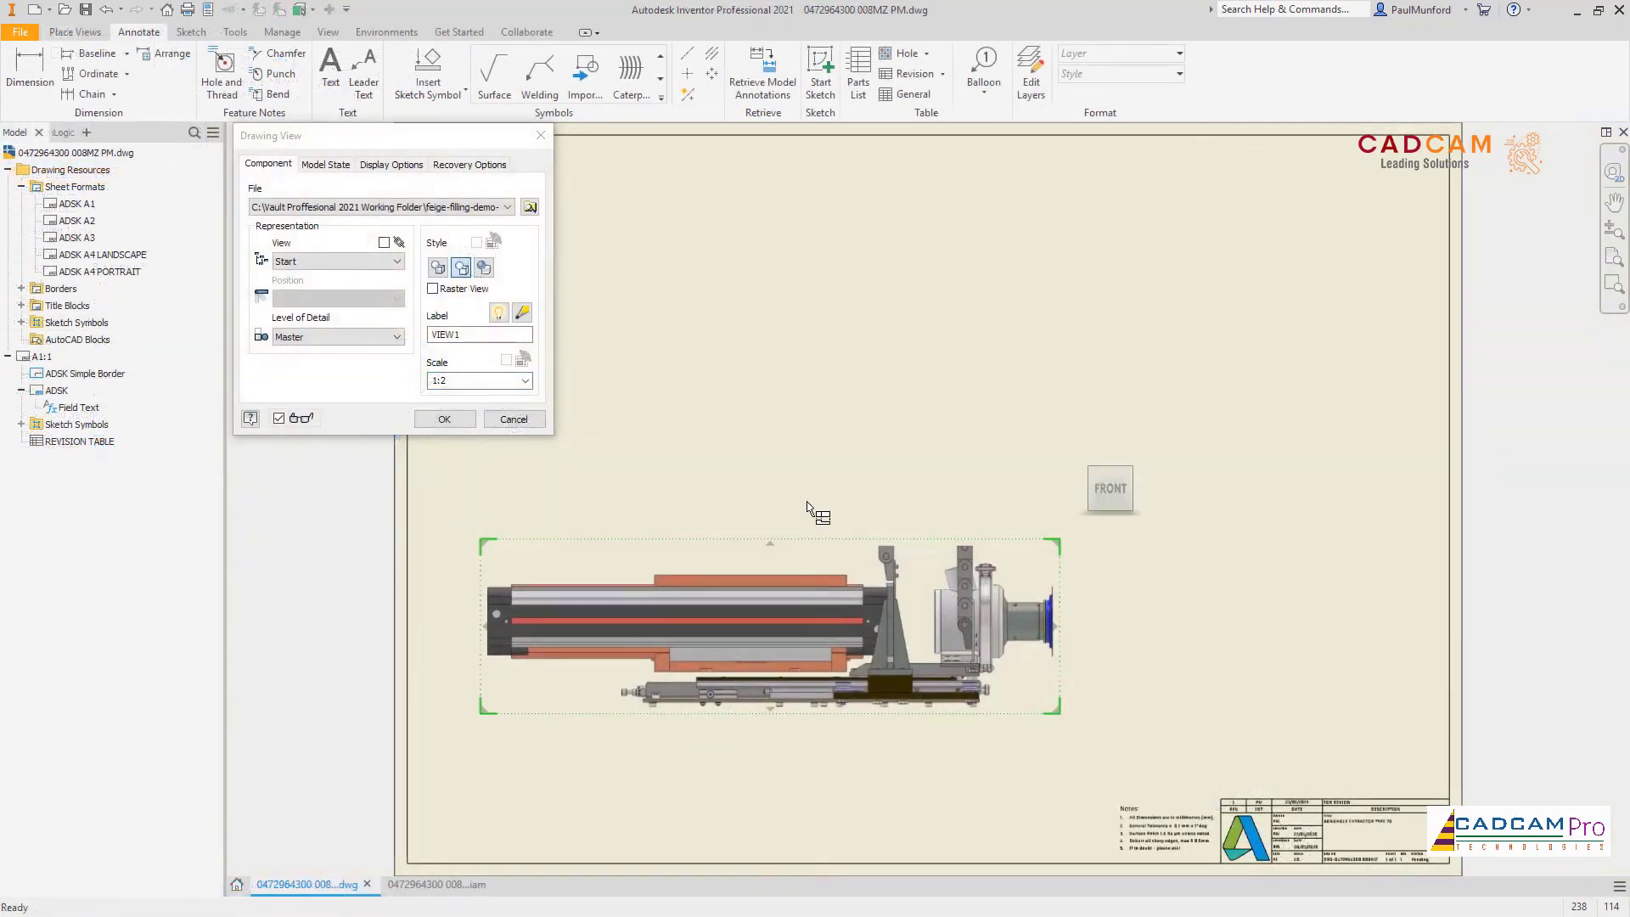
Step: Project a side view beside the base view and finish the views with the FRONT label
{"action": "left_click", "coordinate": [1274, 604]}
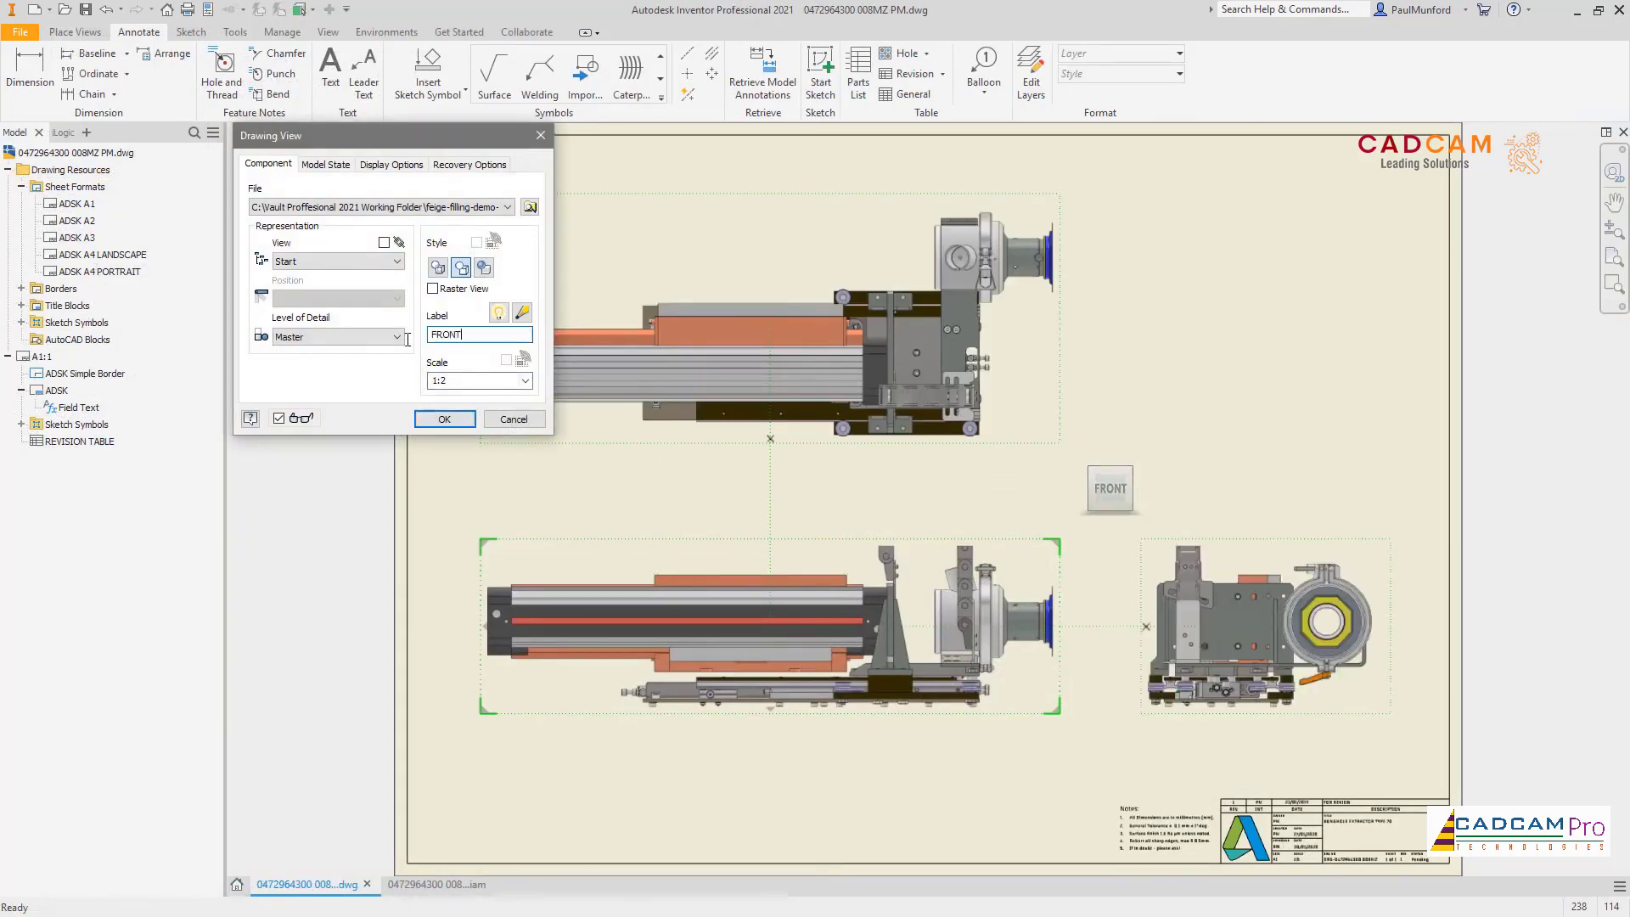
{"action": "left_click", "coordinate": [322, 164]}
{"action": "left_click", "coordinate": [457, 419]}
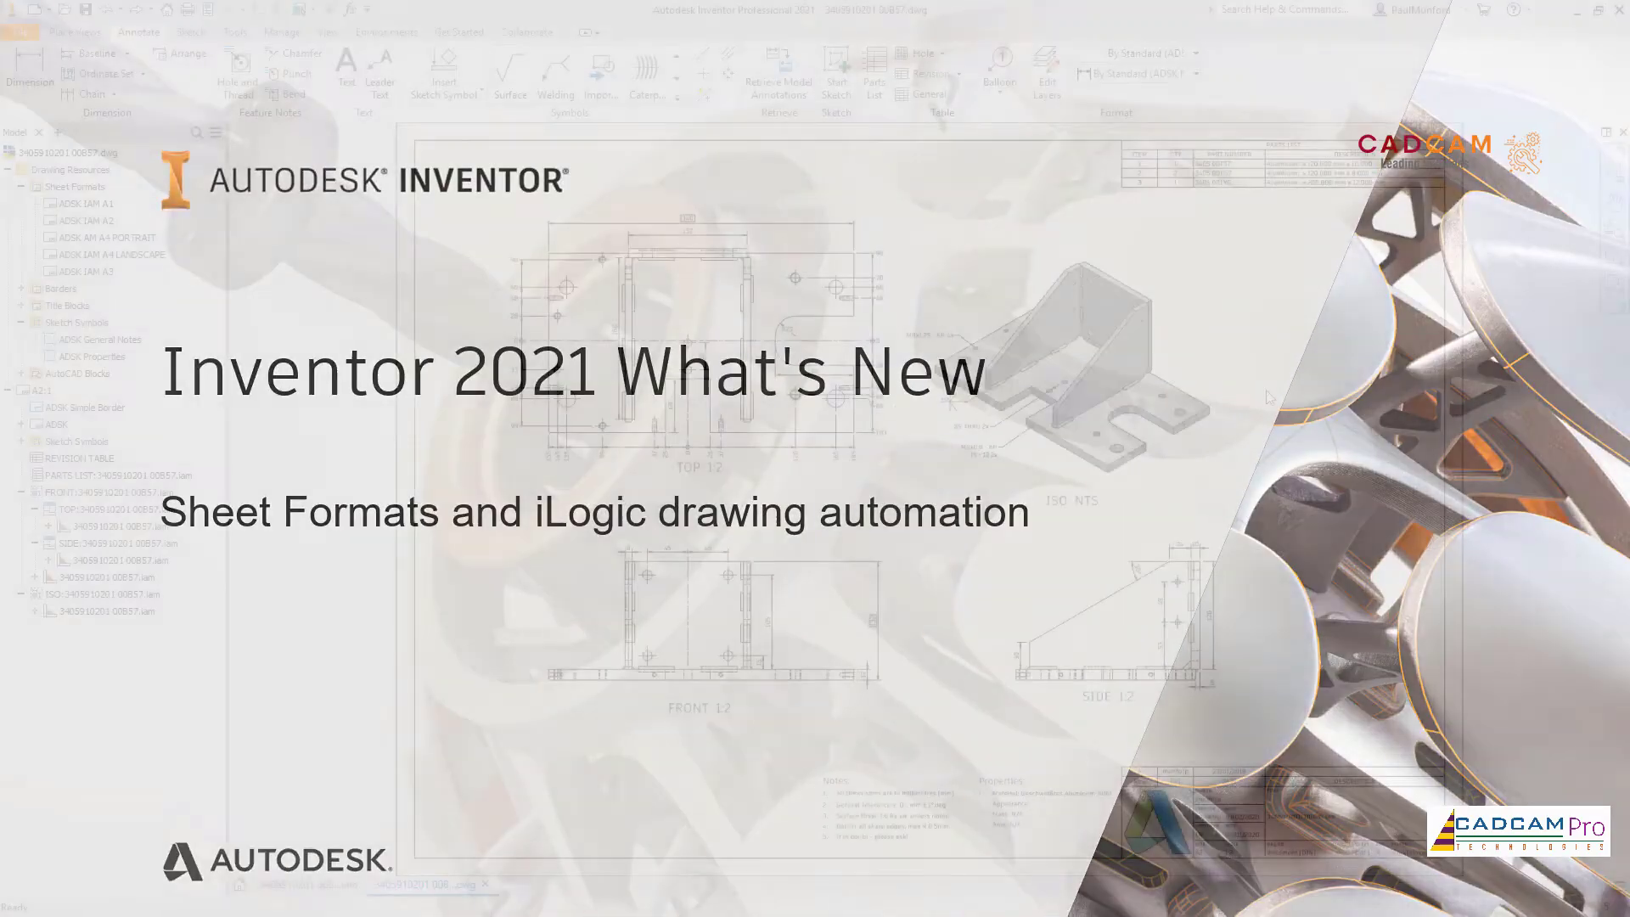
Step: Pick the hole or thread note command from the drawing's shortcut menu
{"action": "right_click", "coordinate": [1266, 390]}
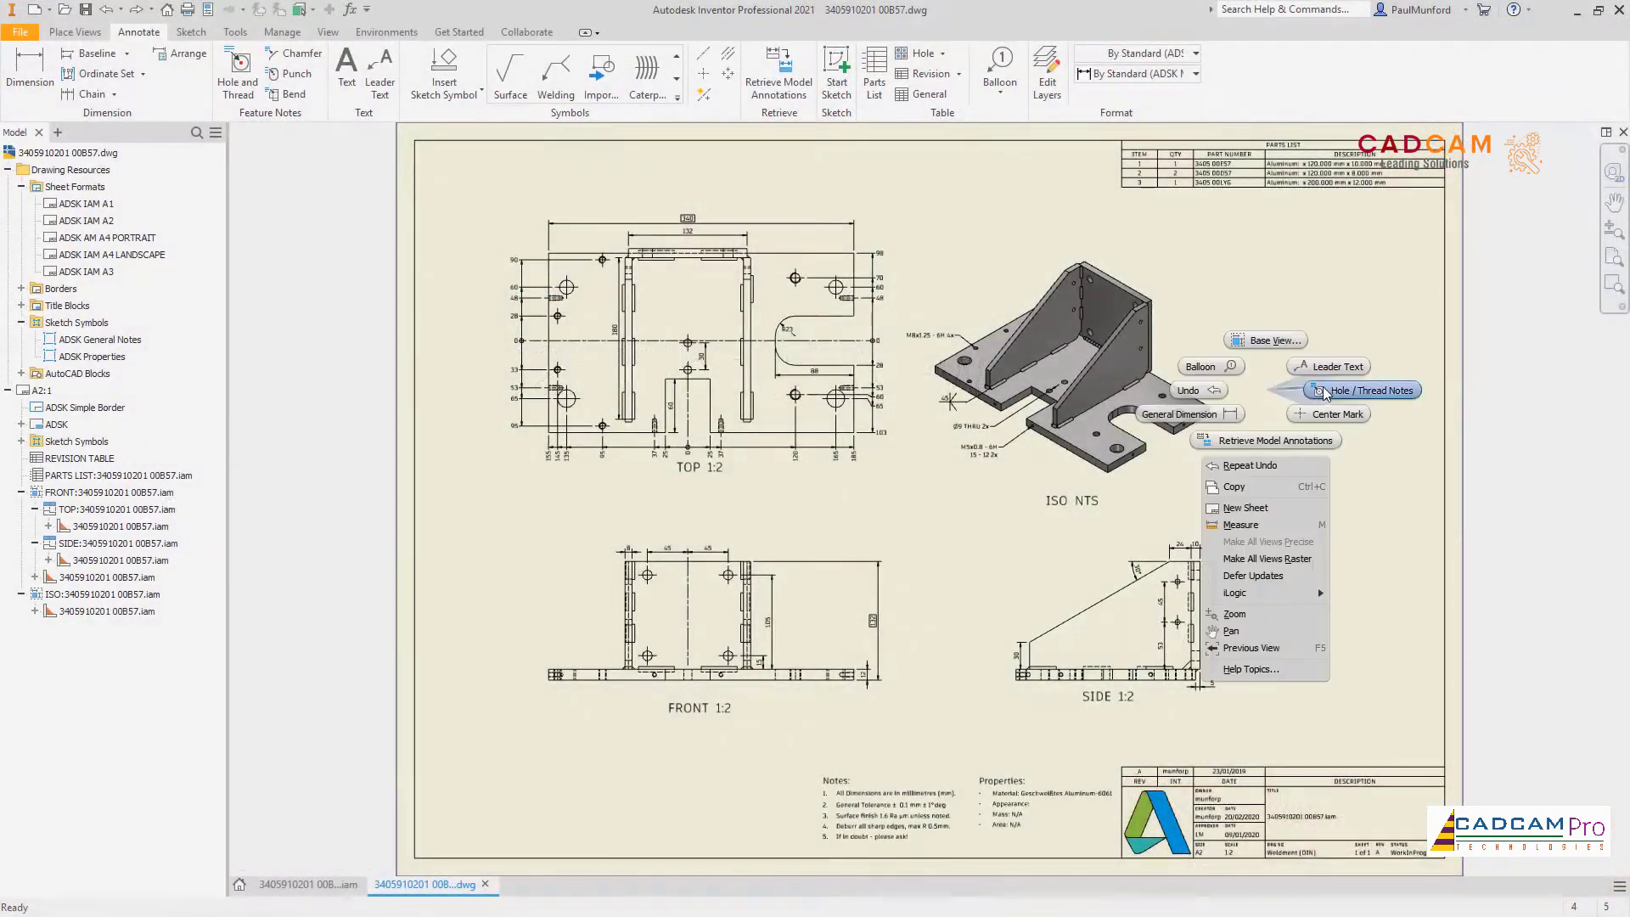
{"action": "left_click", "coordinate": [1326, 392]}
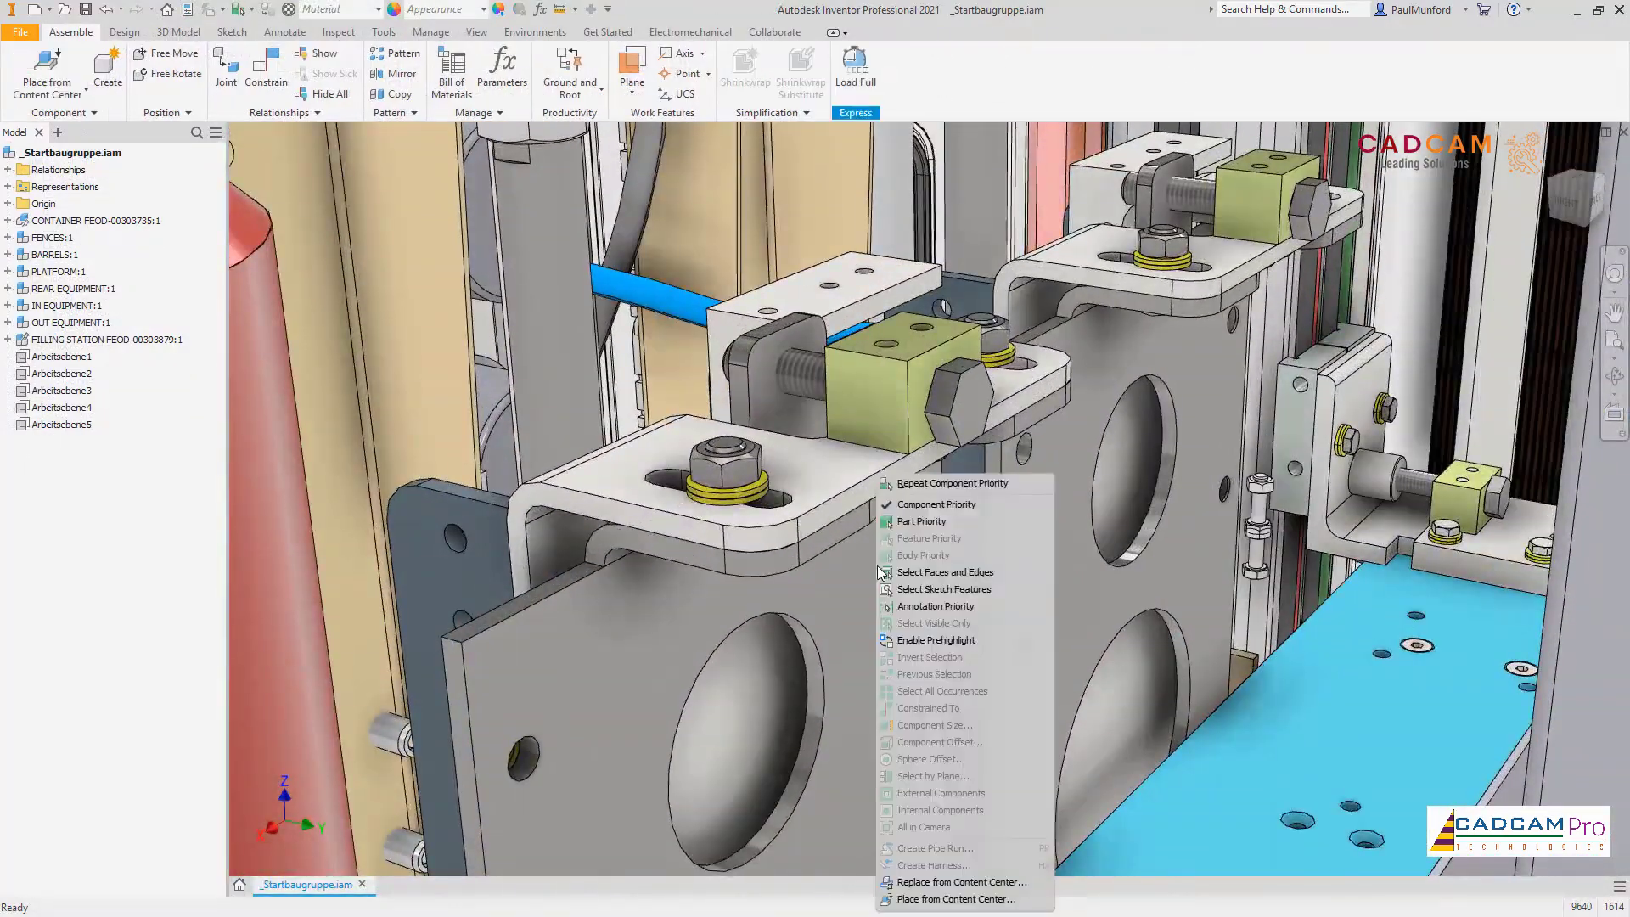
Step: Edit the sheet-metal bracket in place, sketching on its face with projected geometry
{"action": "left_click", "coordinate": [894, 523]}
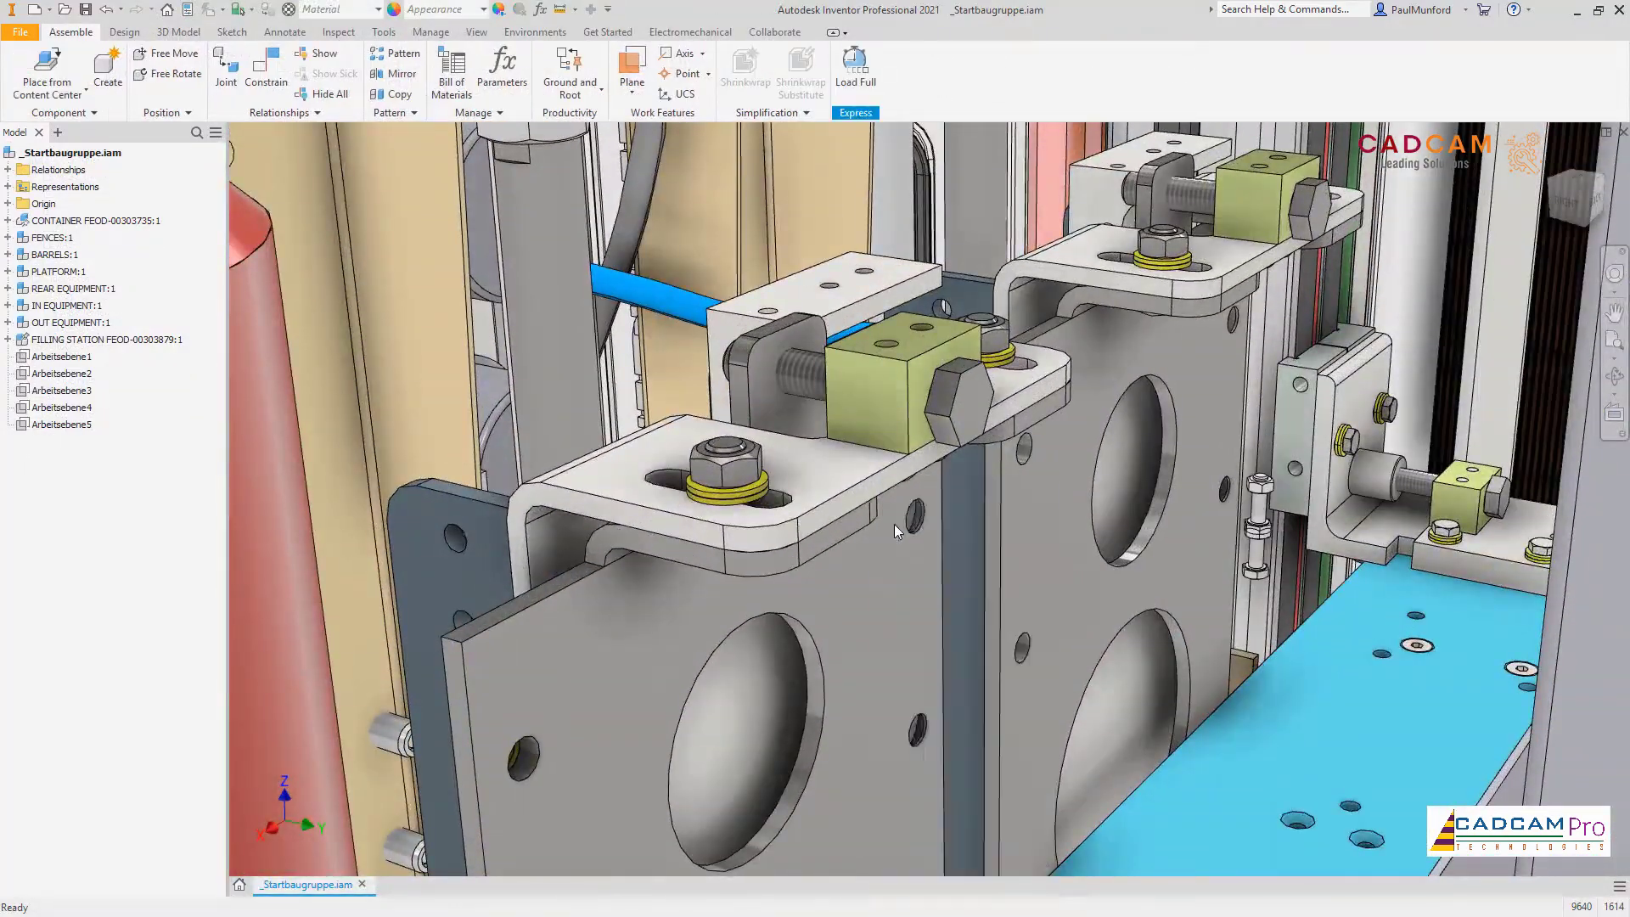
{"action": "right_click", "coordinate": [896, 523]}
{"action": "left_click", "coordinate": [896, 574]}
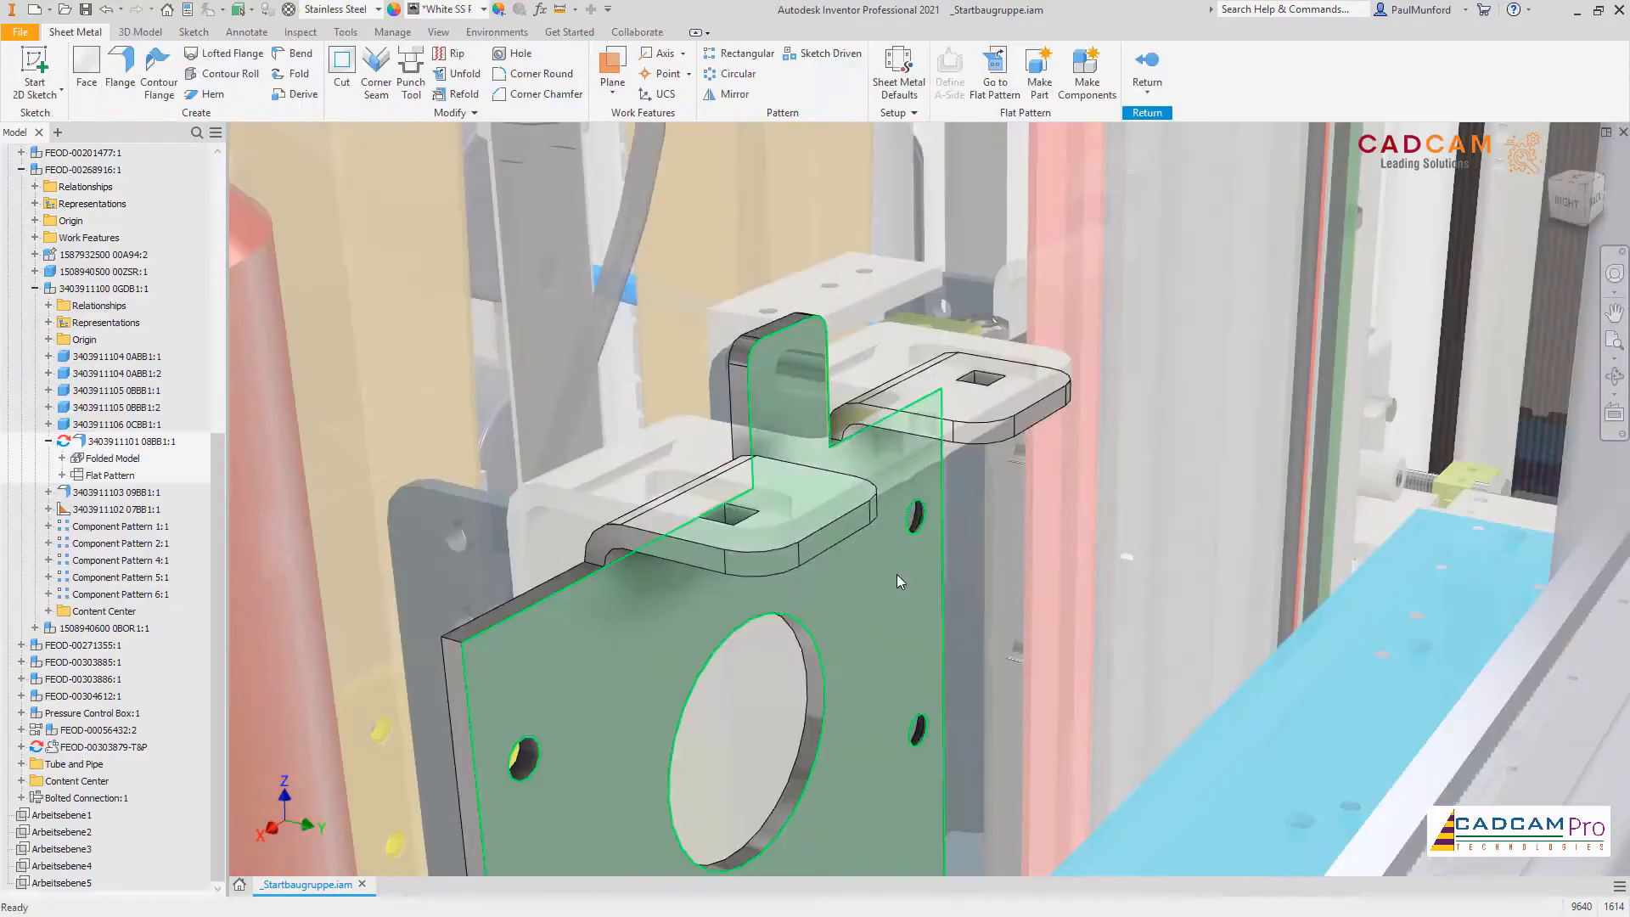
{"action": "left_click", "coordinate": [896, 574]}
{"action": "right_click", "coordinate": [990, 561]}
{"action": "left_click", "coordinate": [1030, 587]}
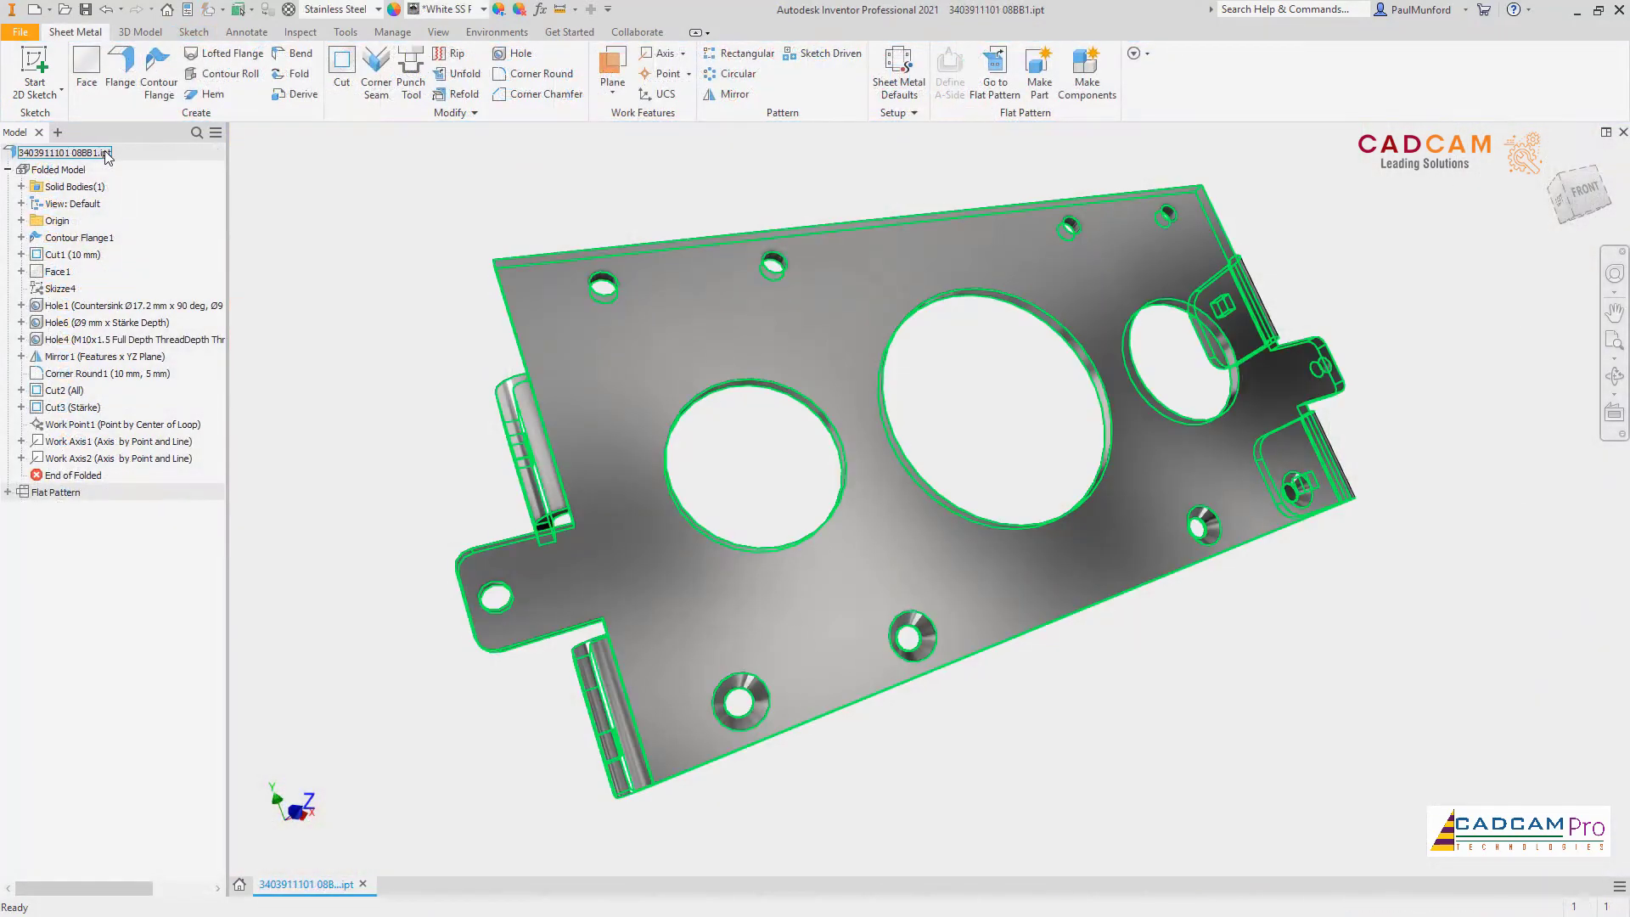
{"action": "right_click", "coordinate": [103, 152]}
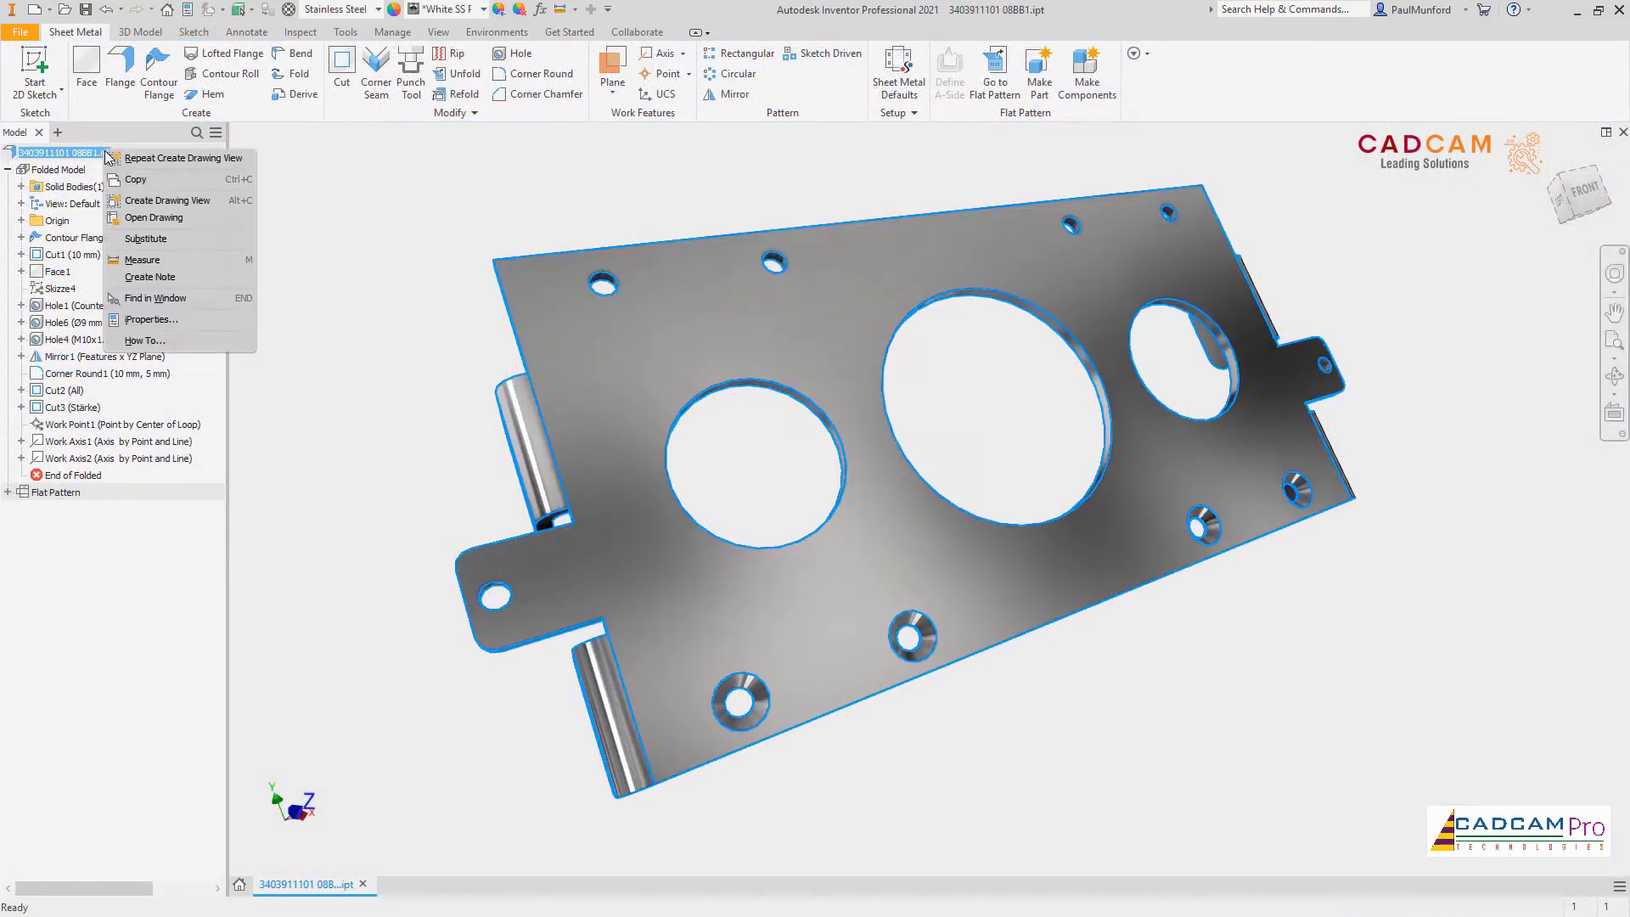
Step: Create a part drawing from Template SM IPT using the ADSK IPT SM A1 format and confirm view settings
{"action": "left_click", "coordinate": [136, 201]}
{"action": "left_click", "coordinate": [844, 335]}
{"action": "left_click", "coordinate": [902, 344]}
{"action": "left_click_drag", "start_coordinate": [1153, 336], "coordinate": [1132, 414]}
{"action": "left_click", "coordinate": [1107, 499]}
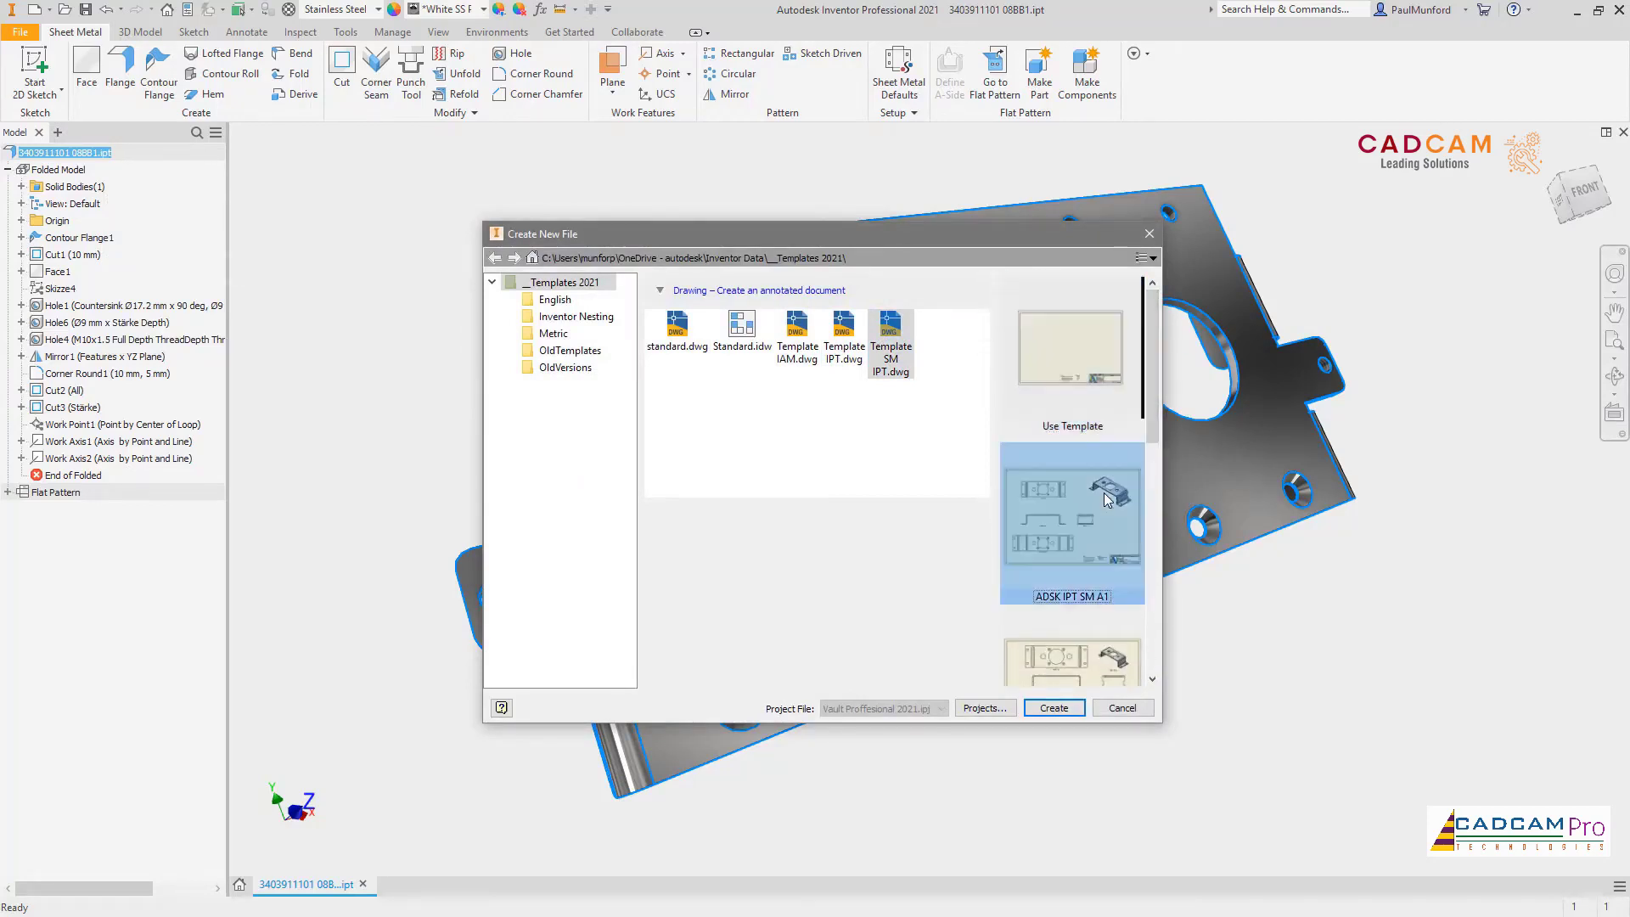
{"action": "left_click", "coordinate": [1053, 708]}
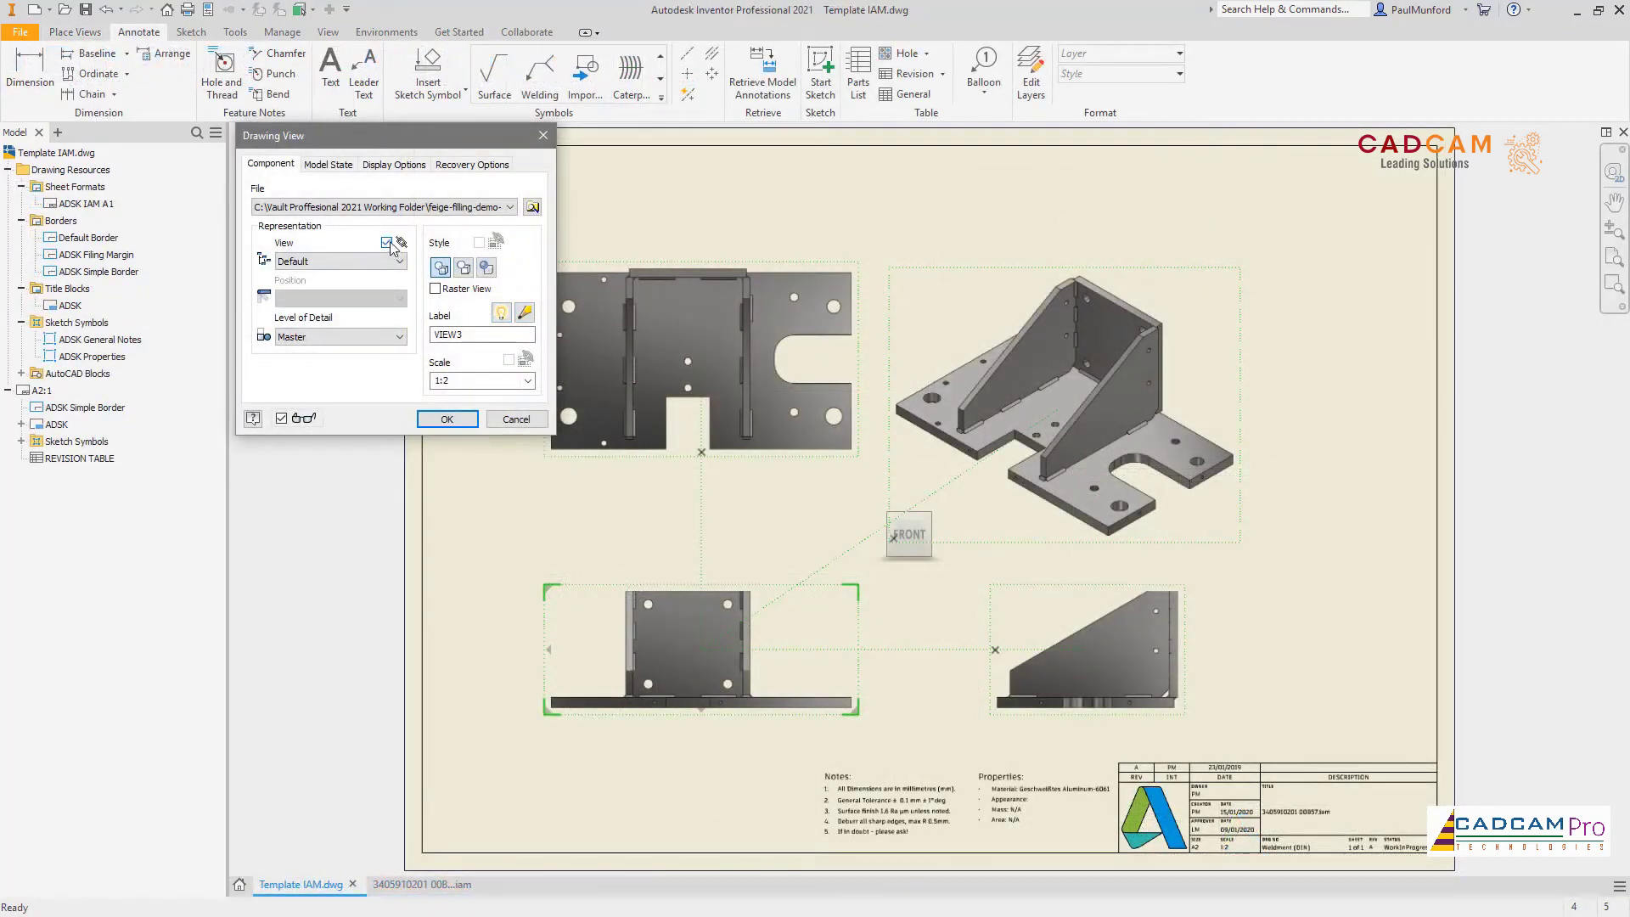
{"action": "left_click", "coordinate": [394, 164]}
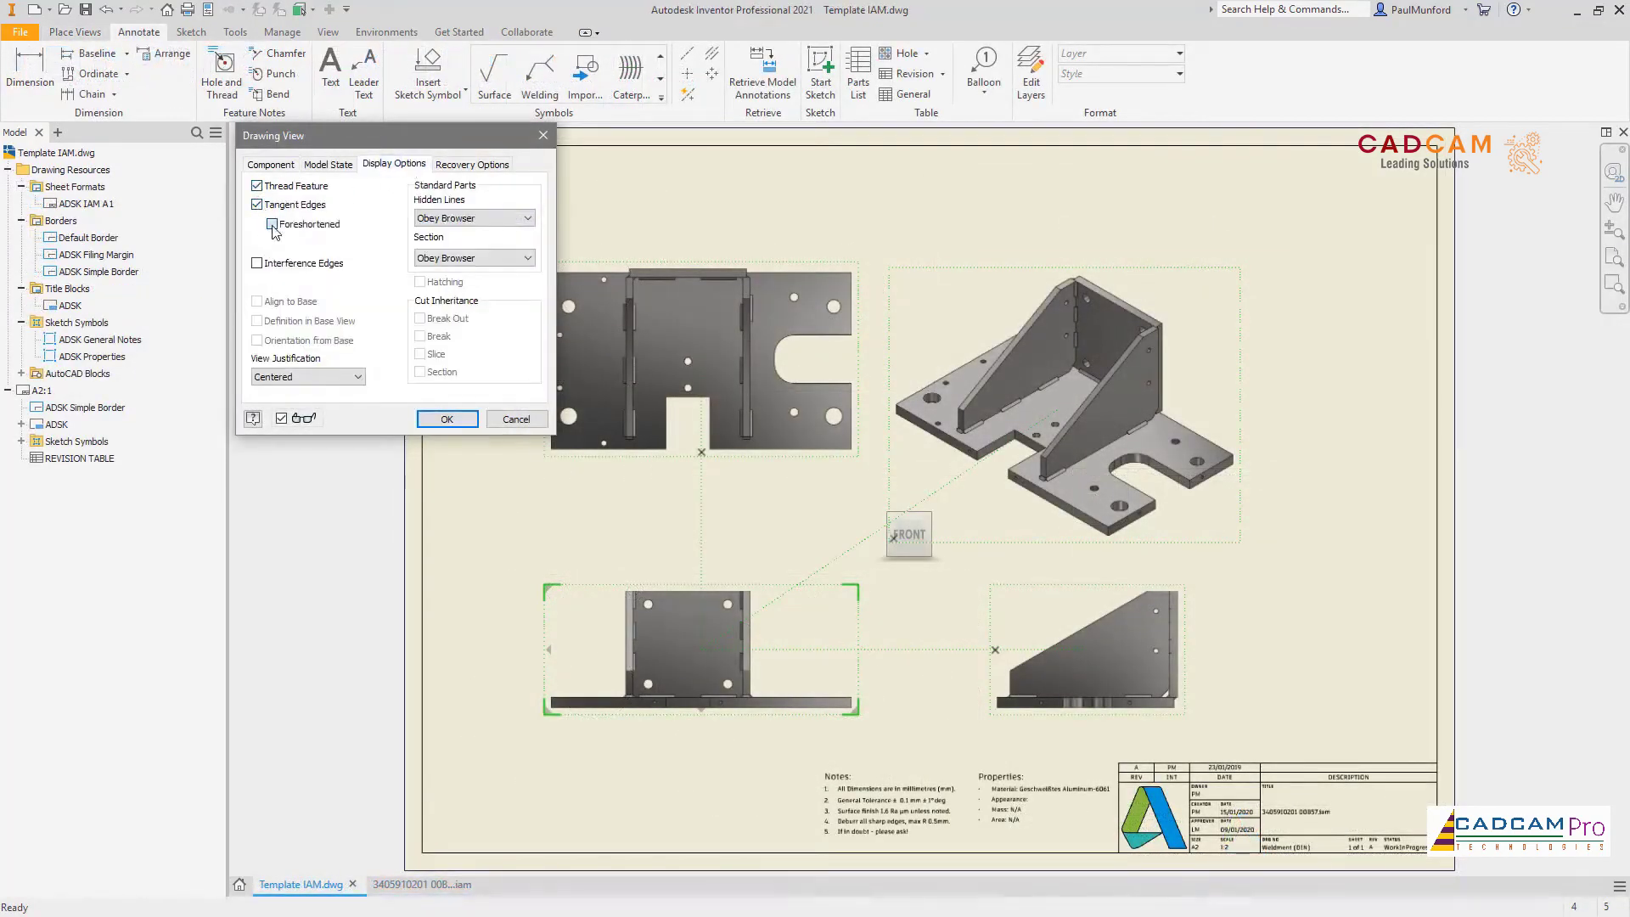
{"action": "left_click", "coordinate": [447, 419]}
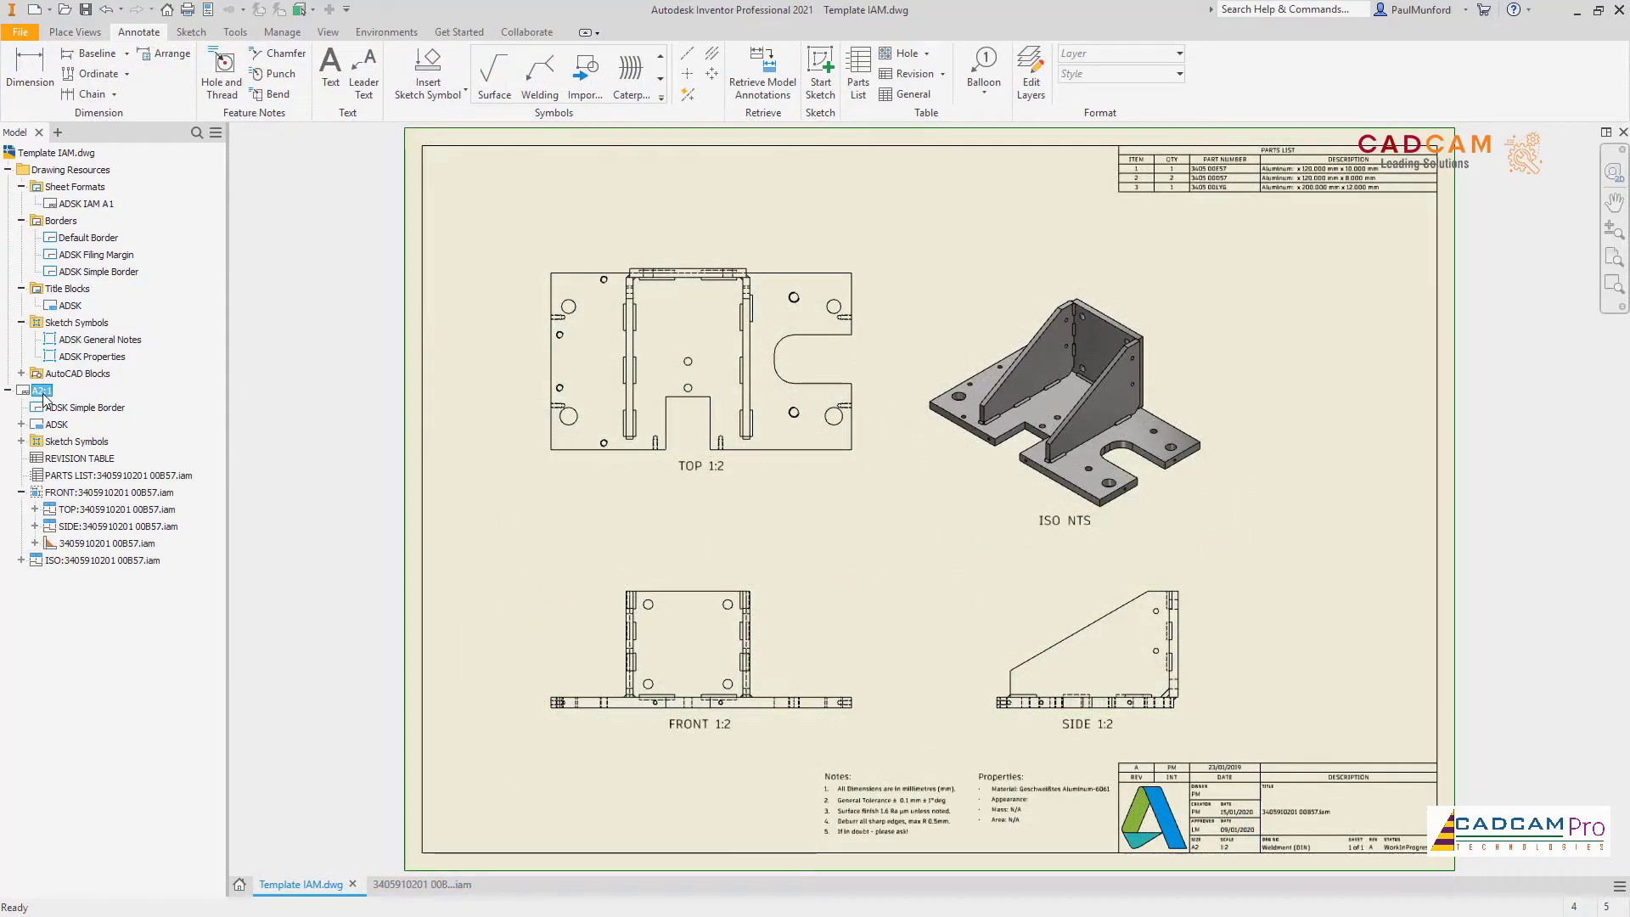
Step: Save the A2:1 sheet as a new sheet format with Fit views to sheet enabled
{"action": "right_click", "coordinate": [43, 393]}
{"action": "left_click", "coordinate": [160, 521]}
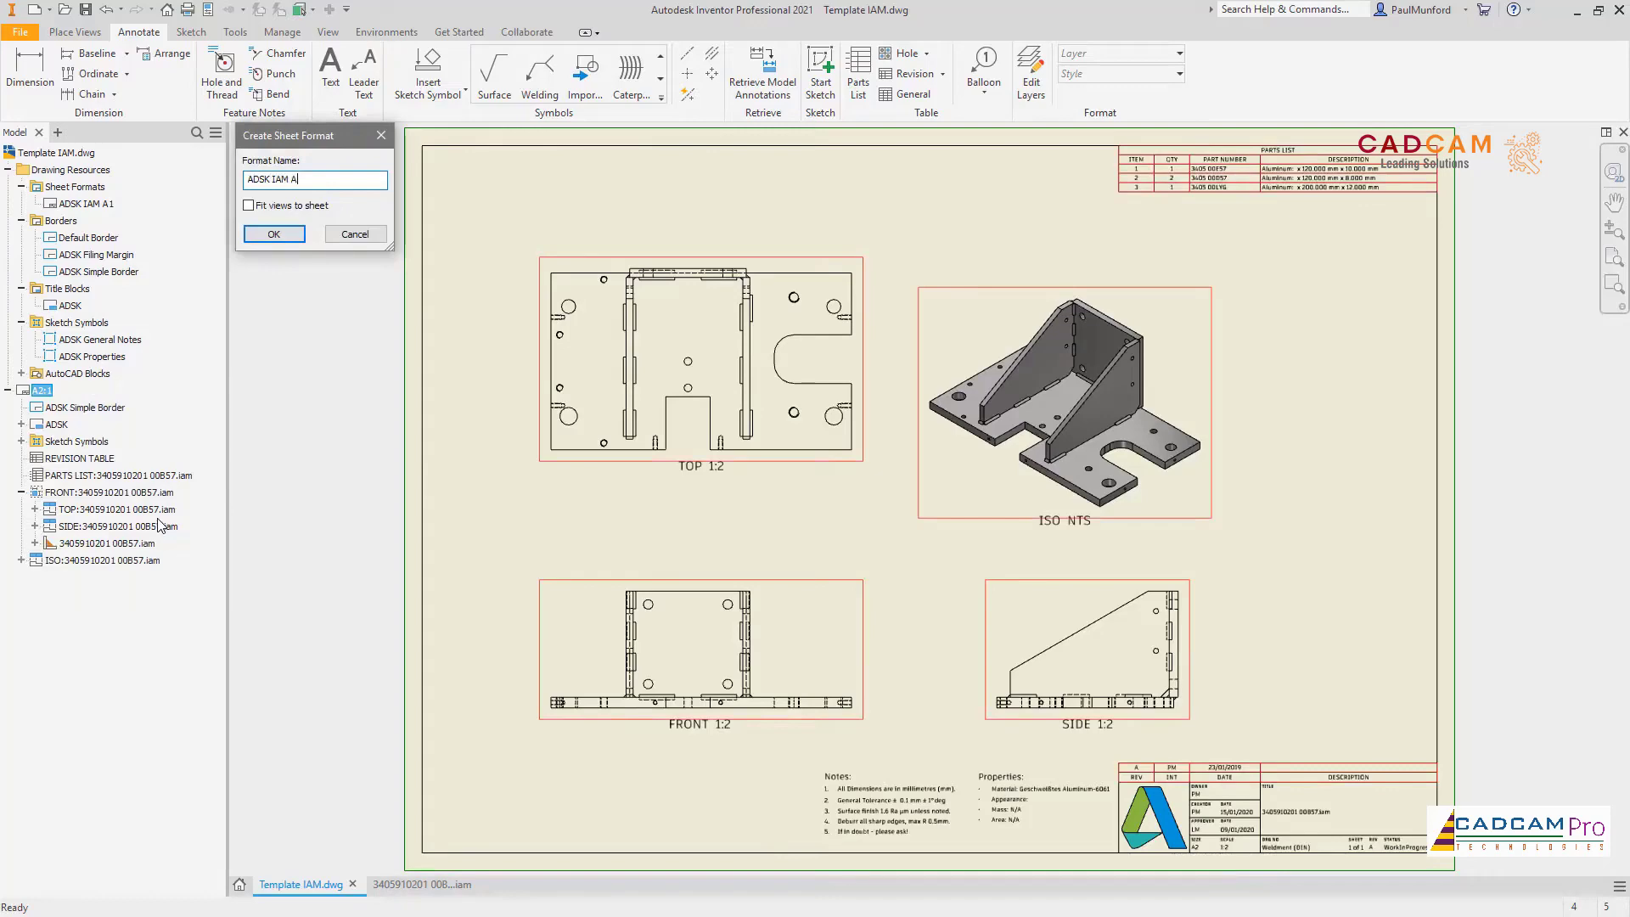
{"action": "left_click", "coordinate": [251, 212]}
{"action": "left_click", "coordinate": [257, 236]}
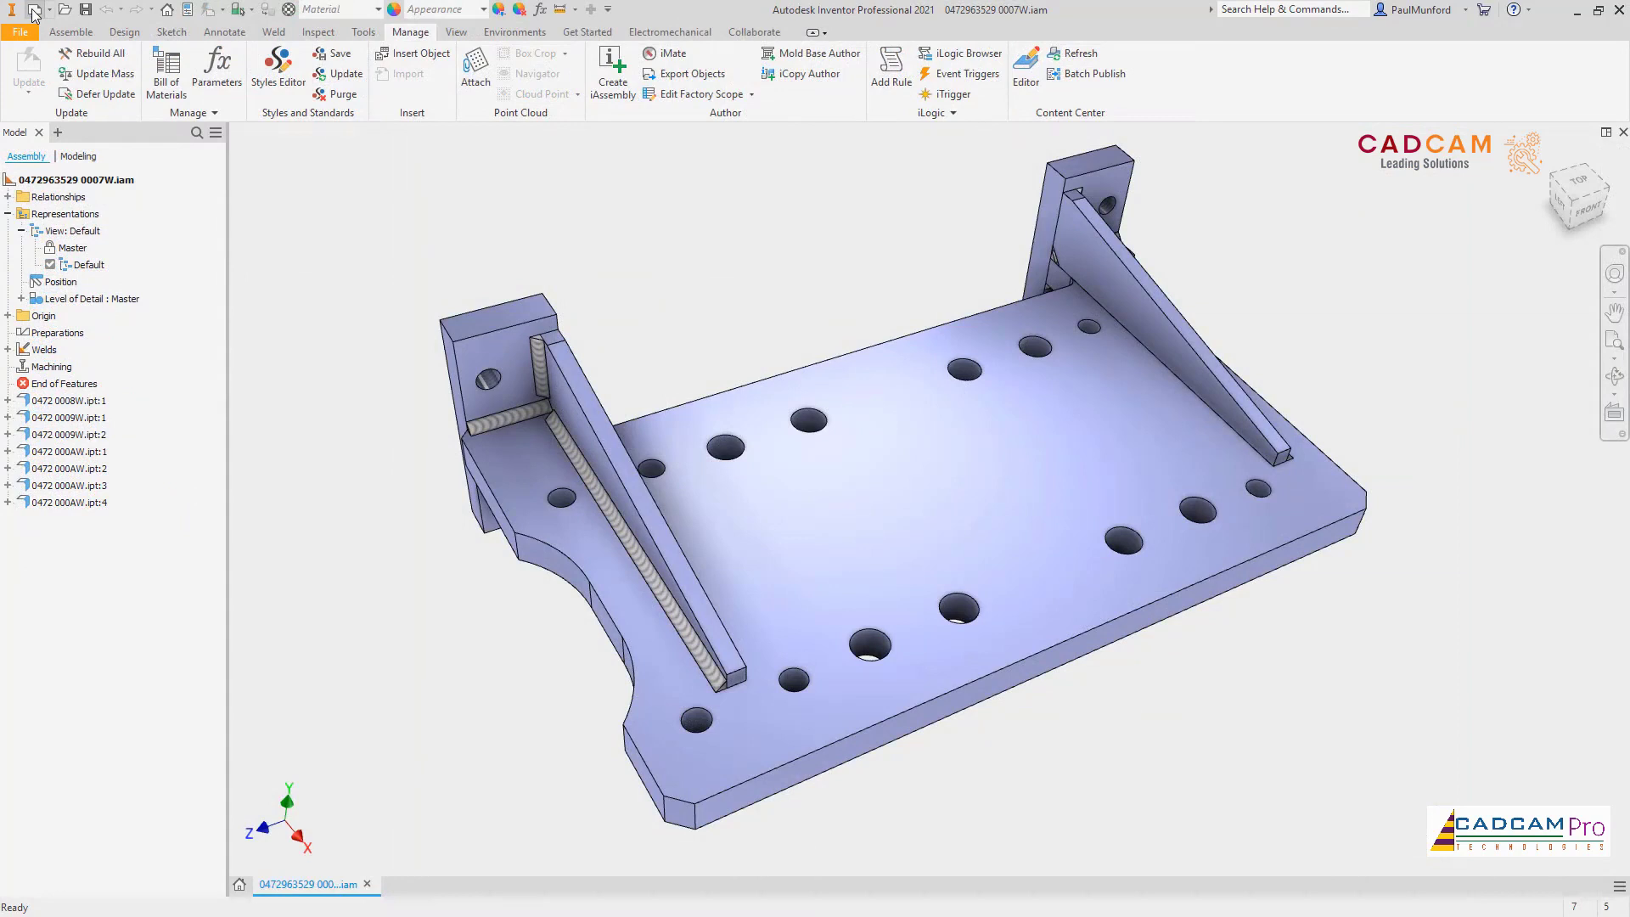
Step: Create a new assembly drawing from Template IAM using the ADSK IAM A2 sheet format
{"action": "left_click", "coordinate": [34, 15]}
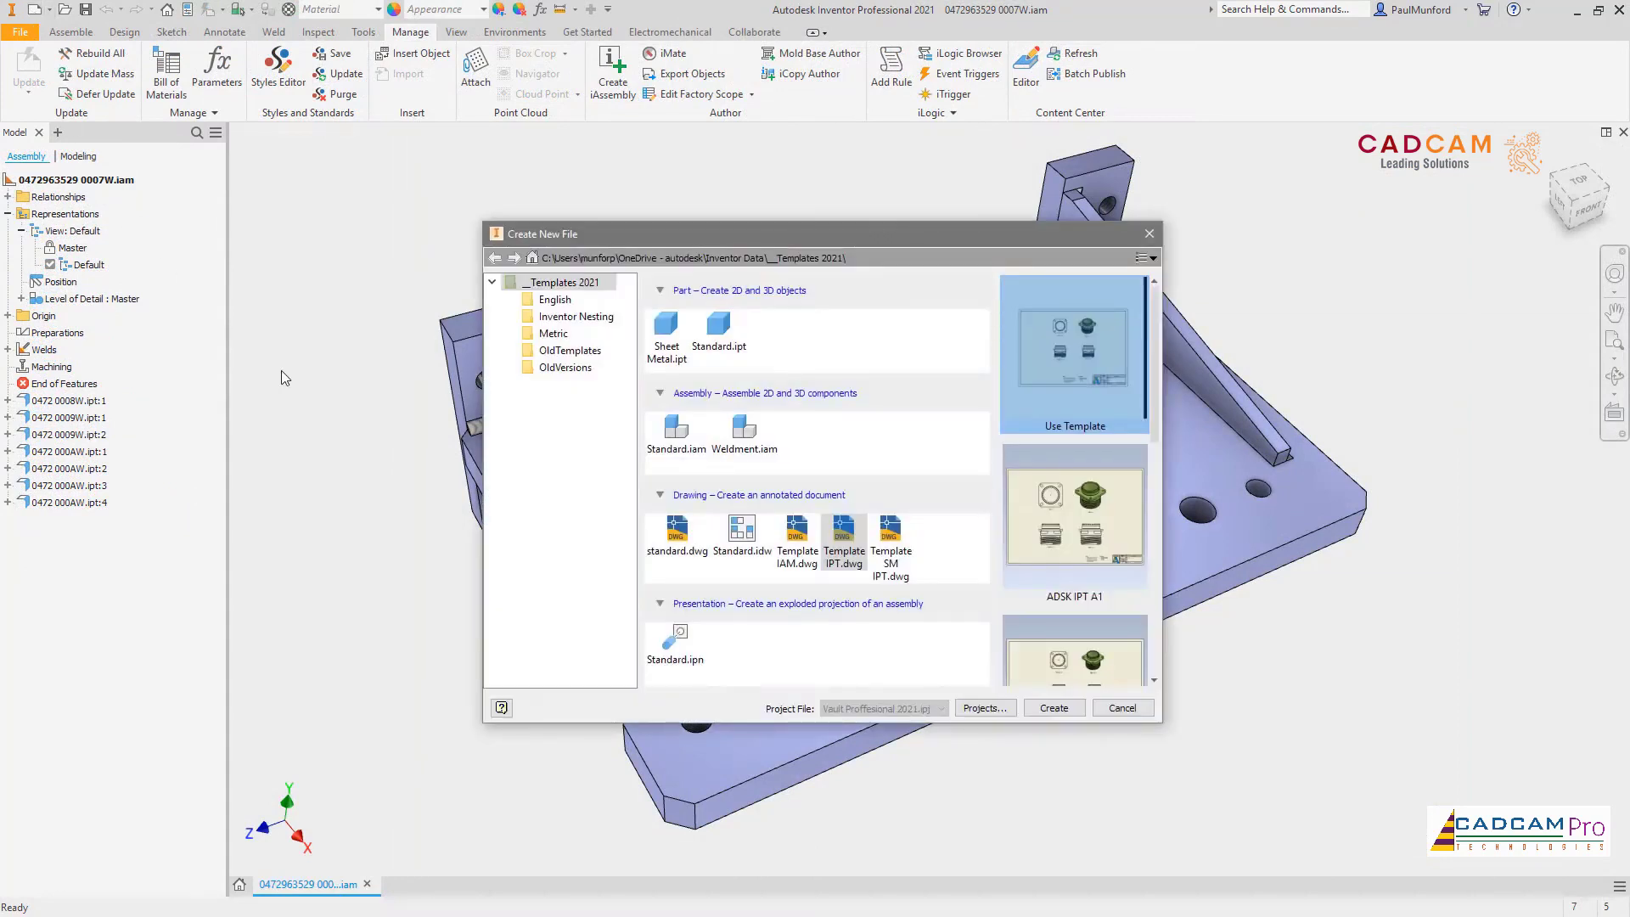
{"action": "left_click", "coordinate": [790, 553]}
{"action": "scroll", "coordinate": [1154, 435], "scroll_direction": "down", "scroll_amount": 3}
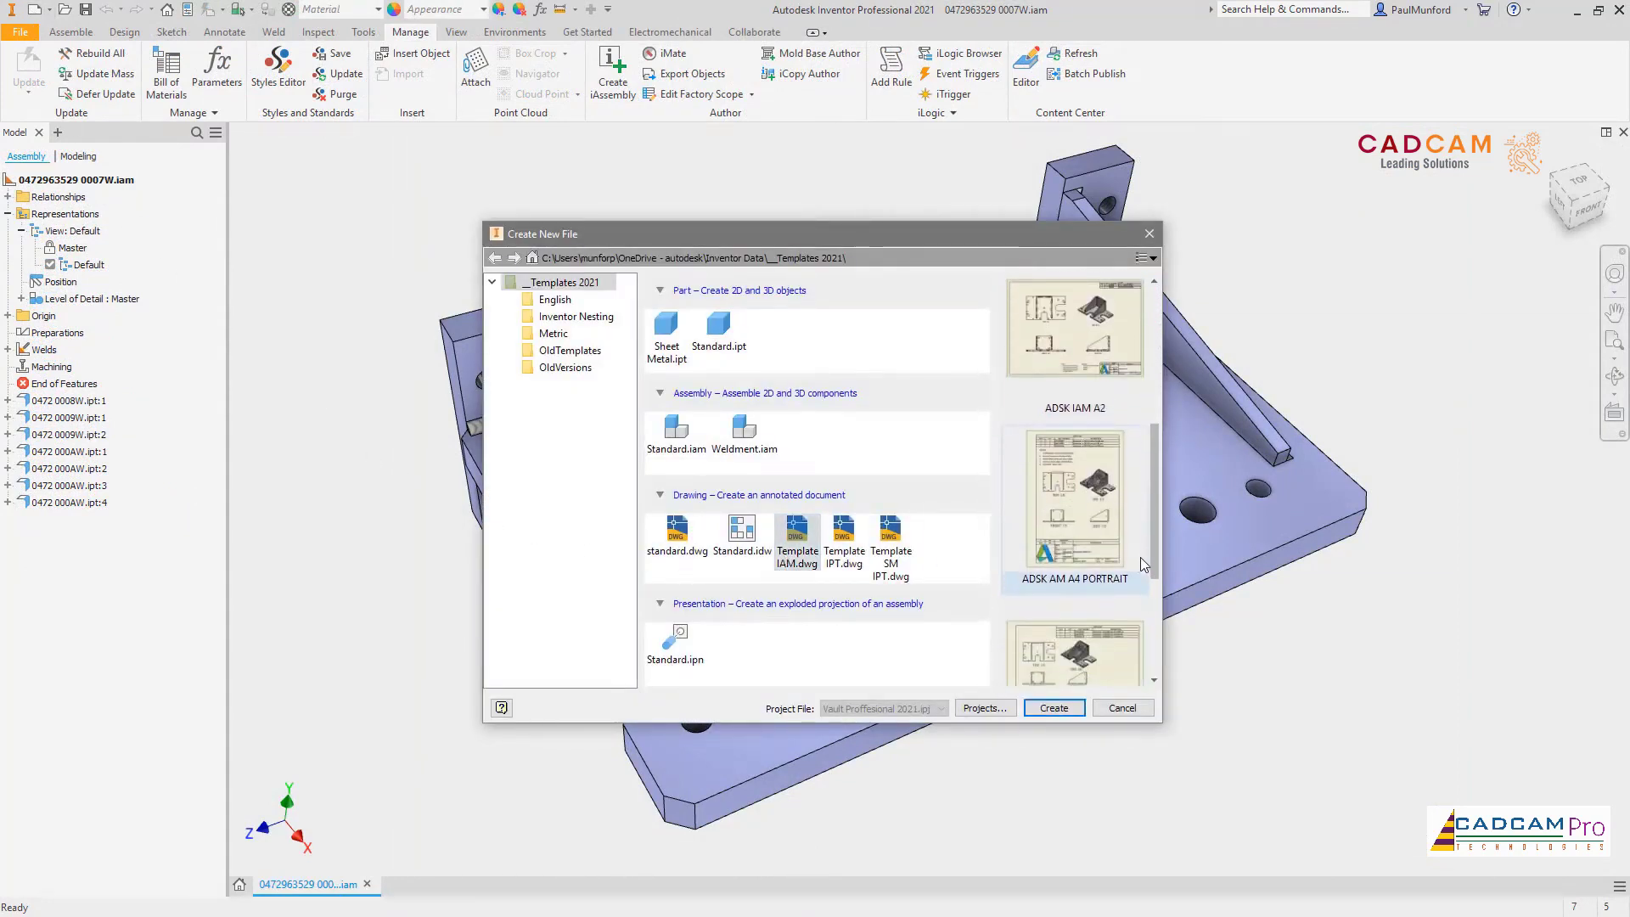
{"action": "left_click", "coordinate": [1075, 339]}
{"action": "left_click", "coordinate": [1054, 707]}
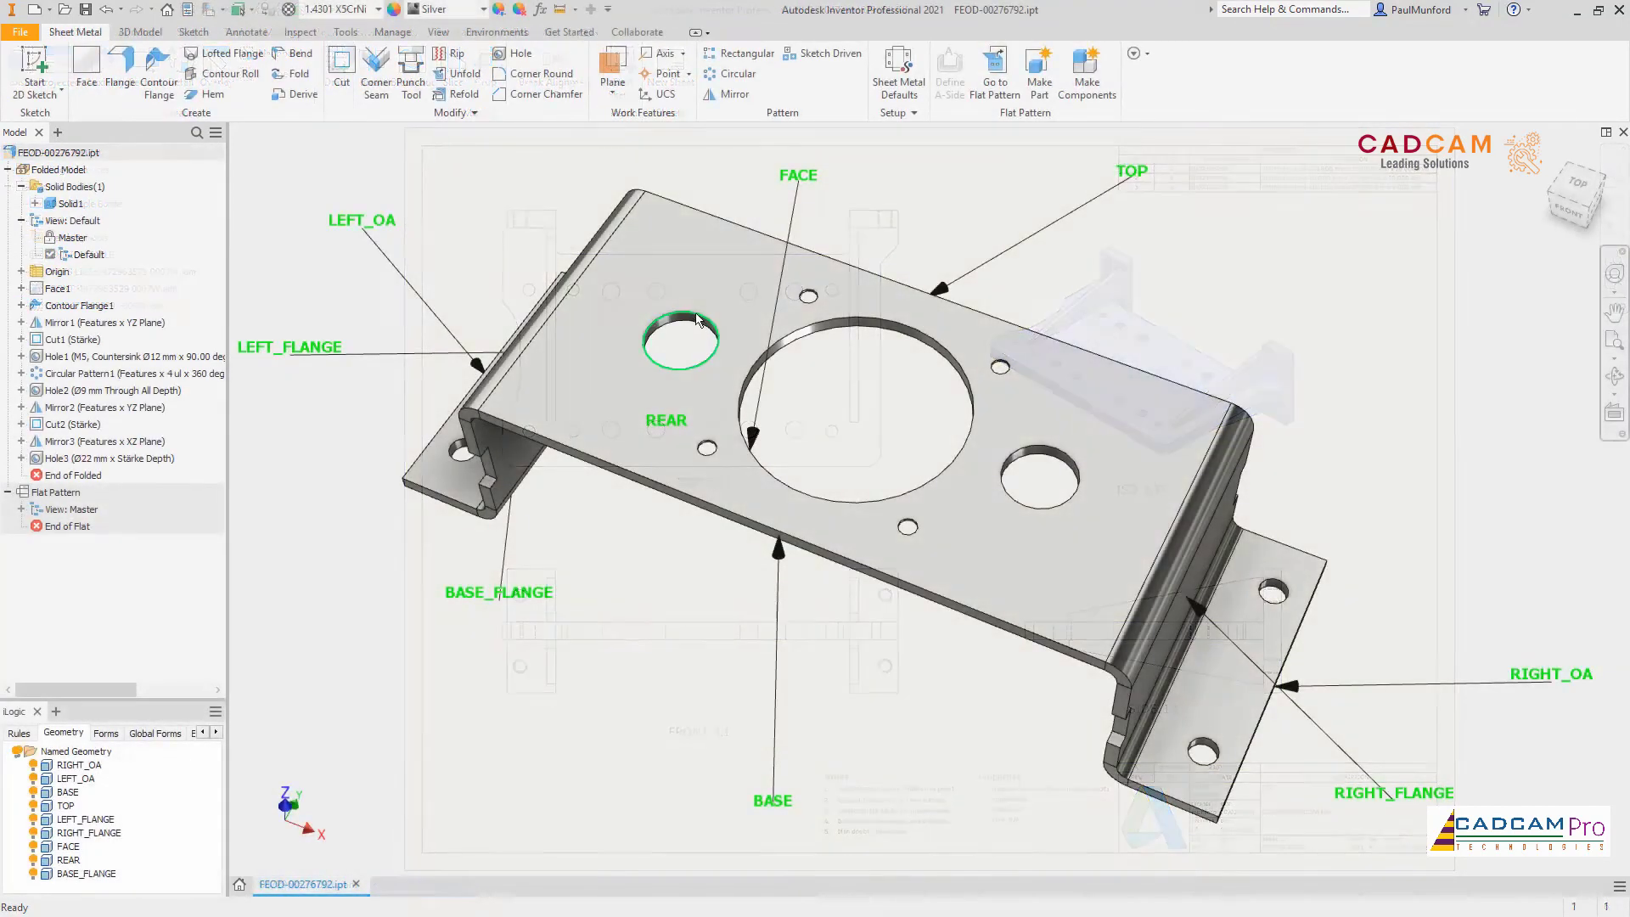
Step: Assign the name HOLE_LEFT_DIA to the left hole's edge, then begin naming the large central hole
{"action": "right_click", "coordinate": [679, 338]}
{"action": "left_click", "coordinate": [679, 448]}
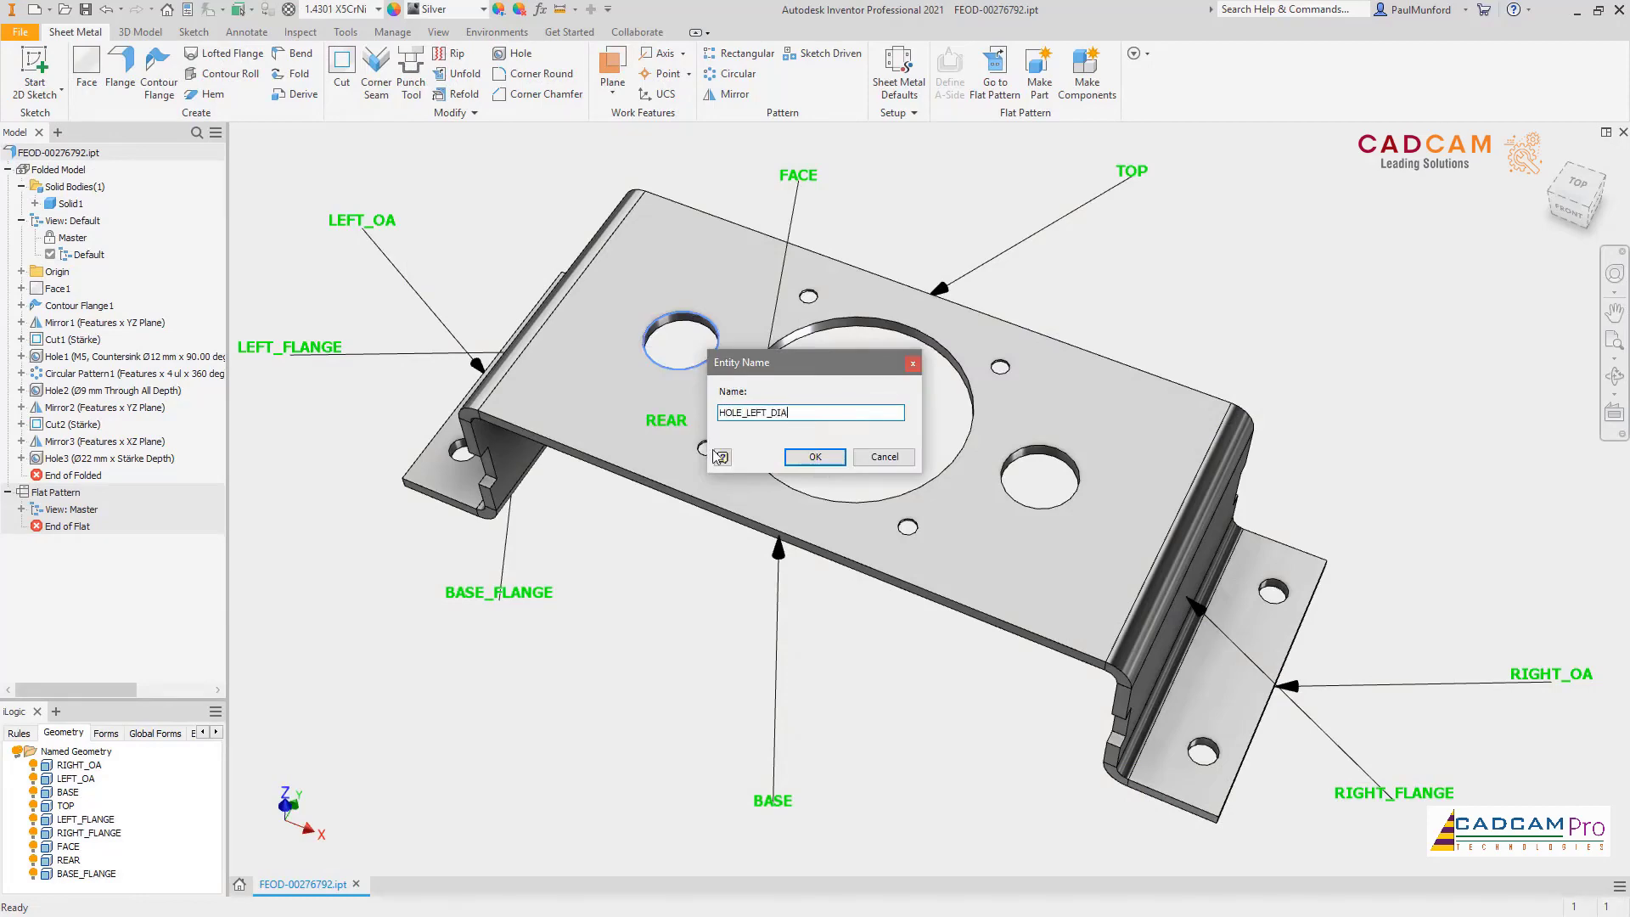
{"action": "left_click", "coordinate": [815, 457]}
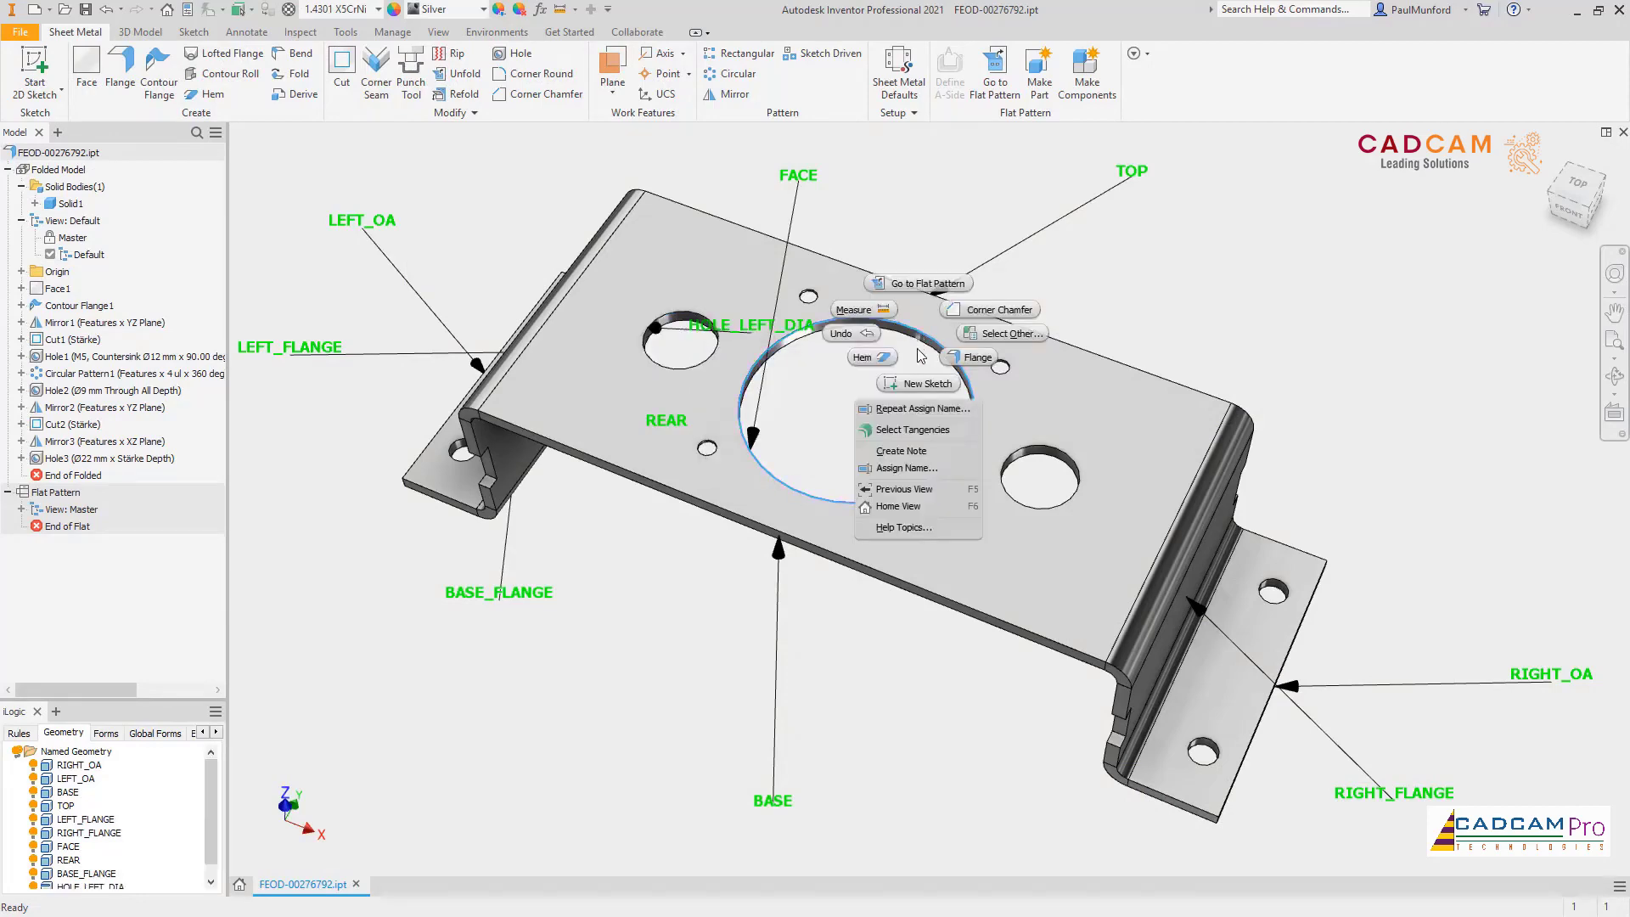
{"action": "left_click", "coordinate": [921, 467]}
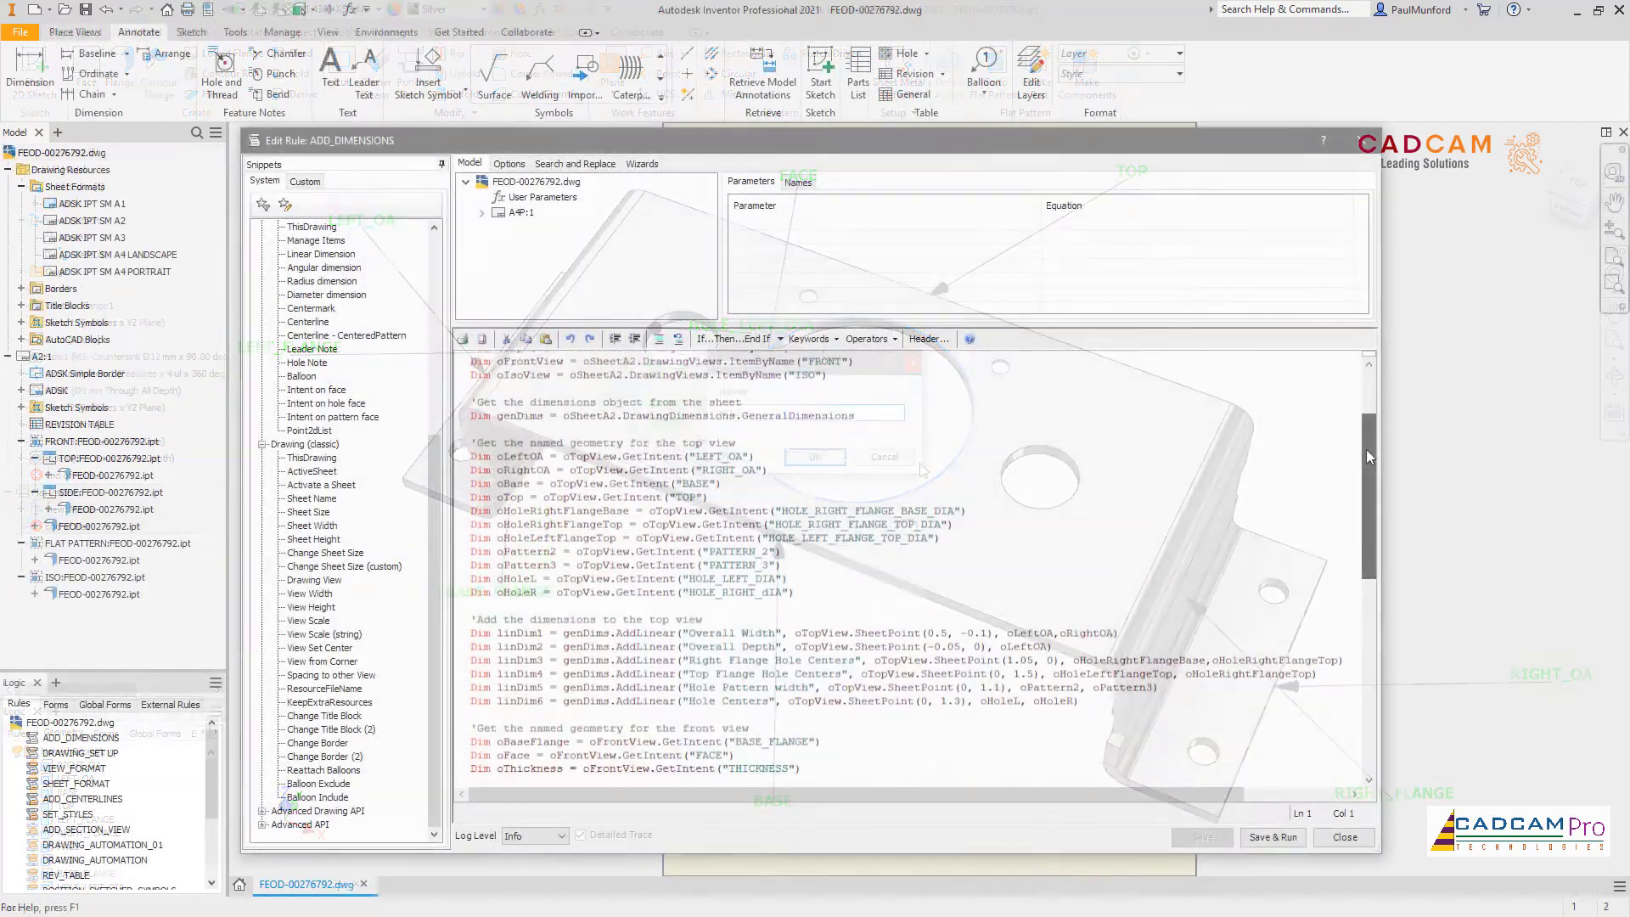
{"action": "left_click_drag", "start_coordinate": [1367, 450], "coordinate": [1363, 577]}
Step: In the Drawing Configurator form, set the sheet to A2 and all views to 1:2 scale
{"action": "left_click", "coordinate": [1340, 836]}
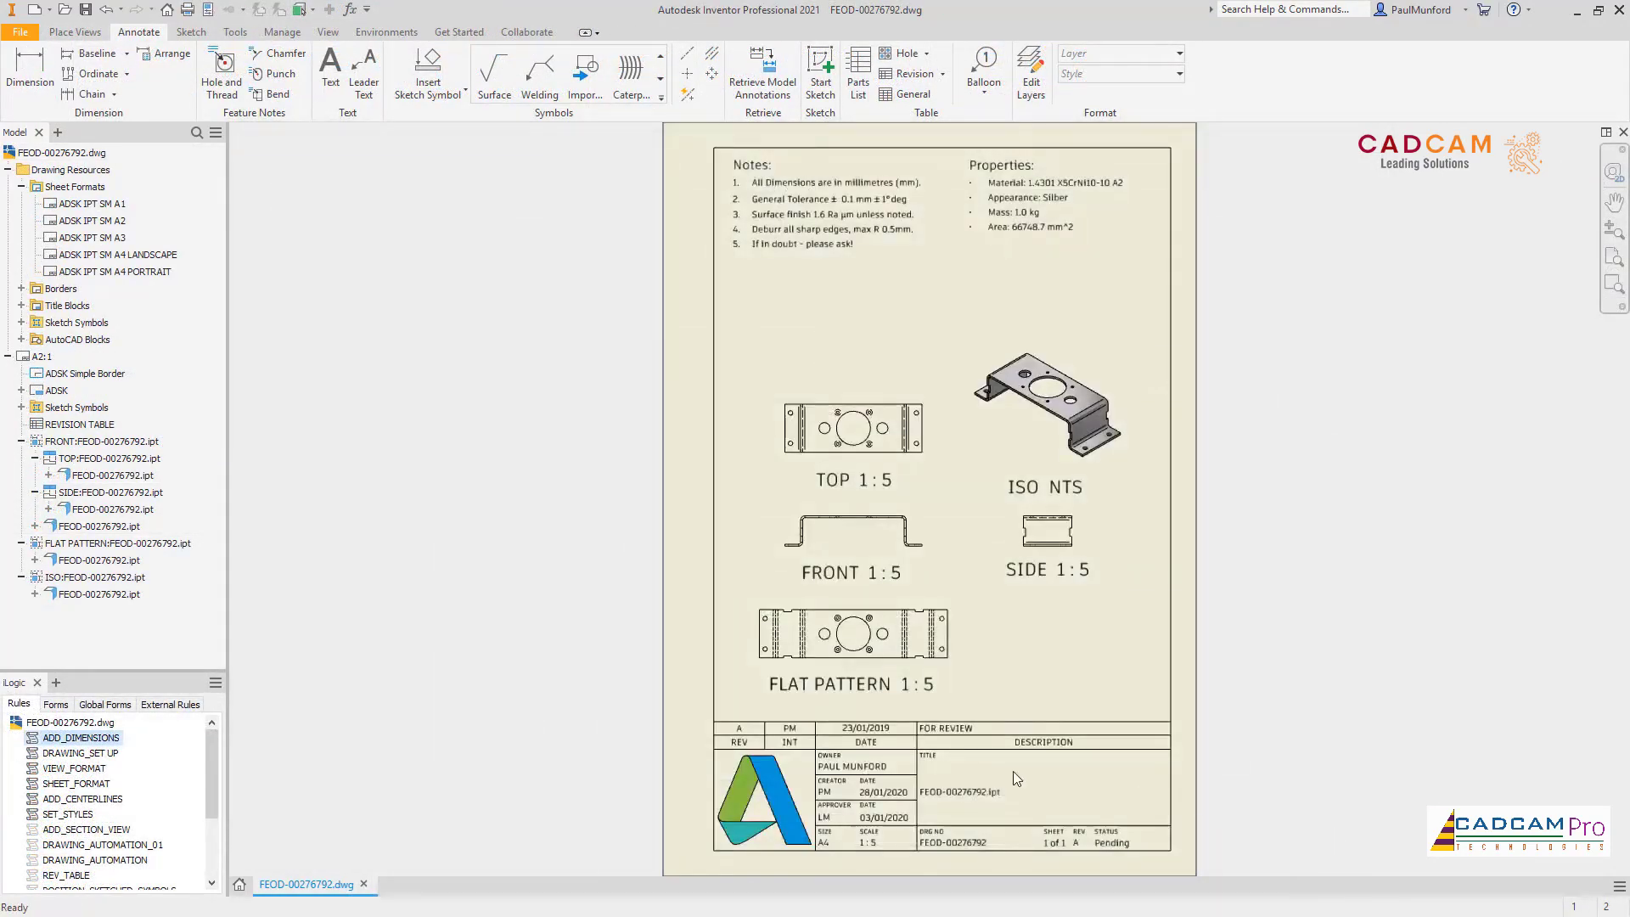
{"action": "left_click", "coordinate": [56, 704]}
{"action": "left_click", "coordinate": [58, 758]}
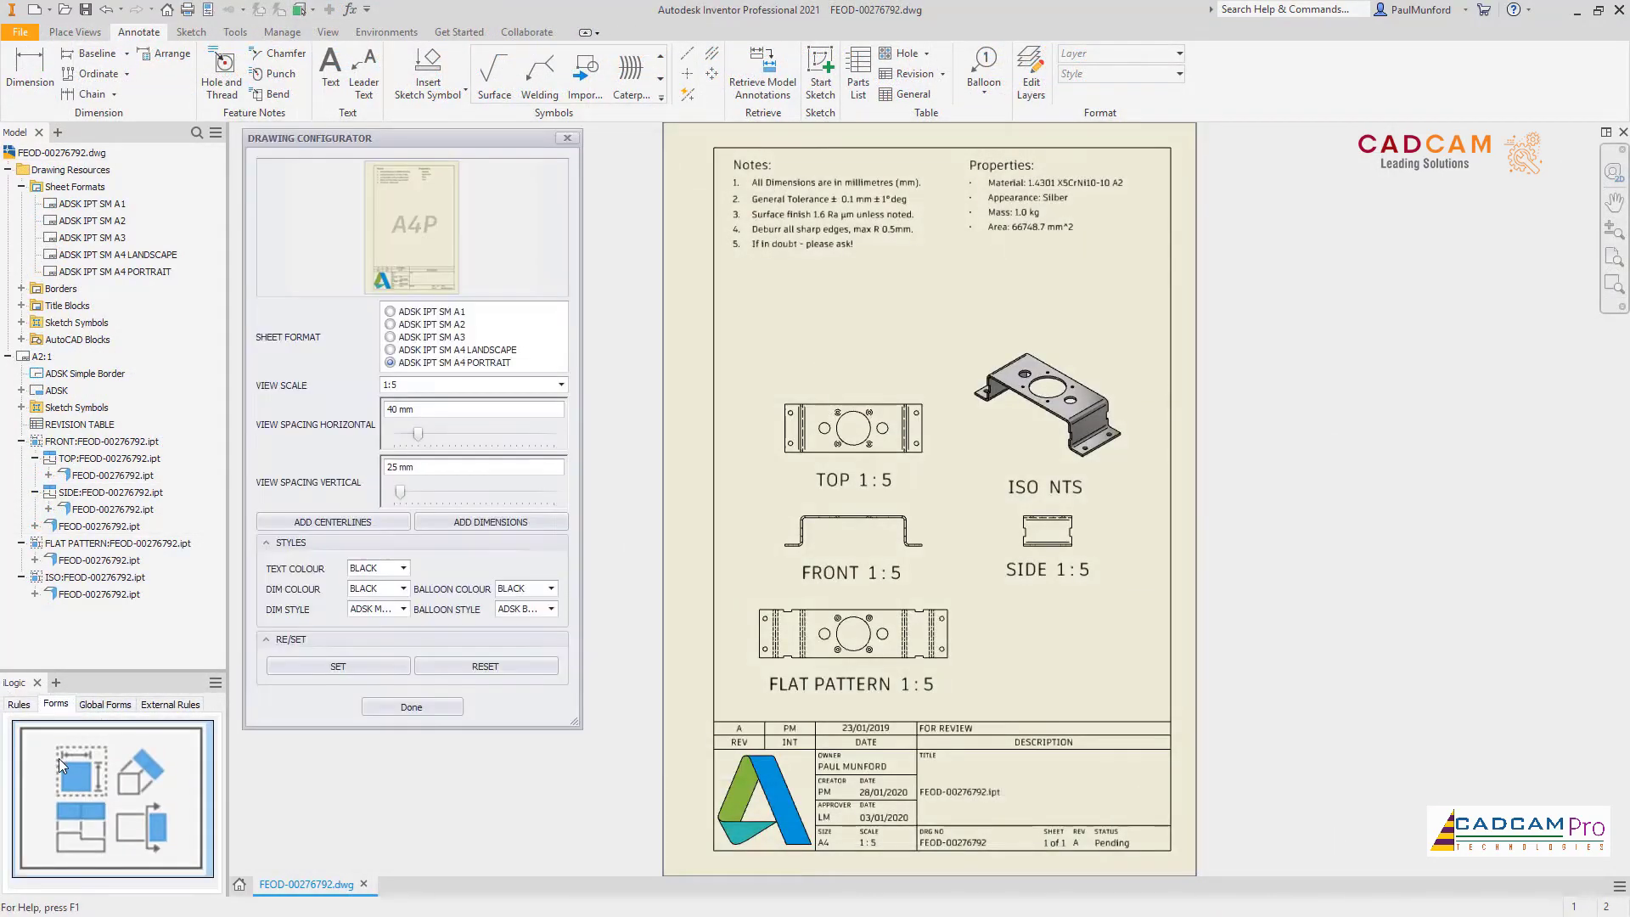
{"action": "left_click", "coordinate": [392, 350]}
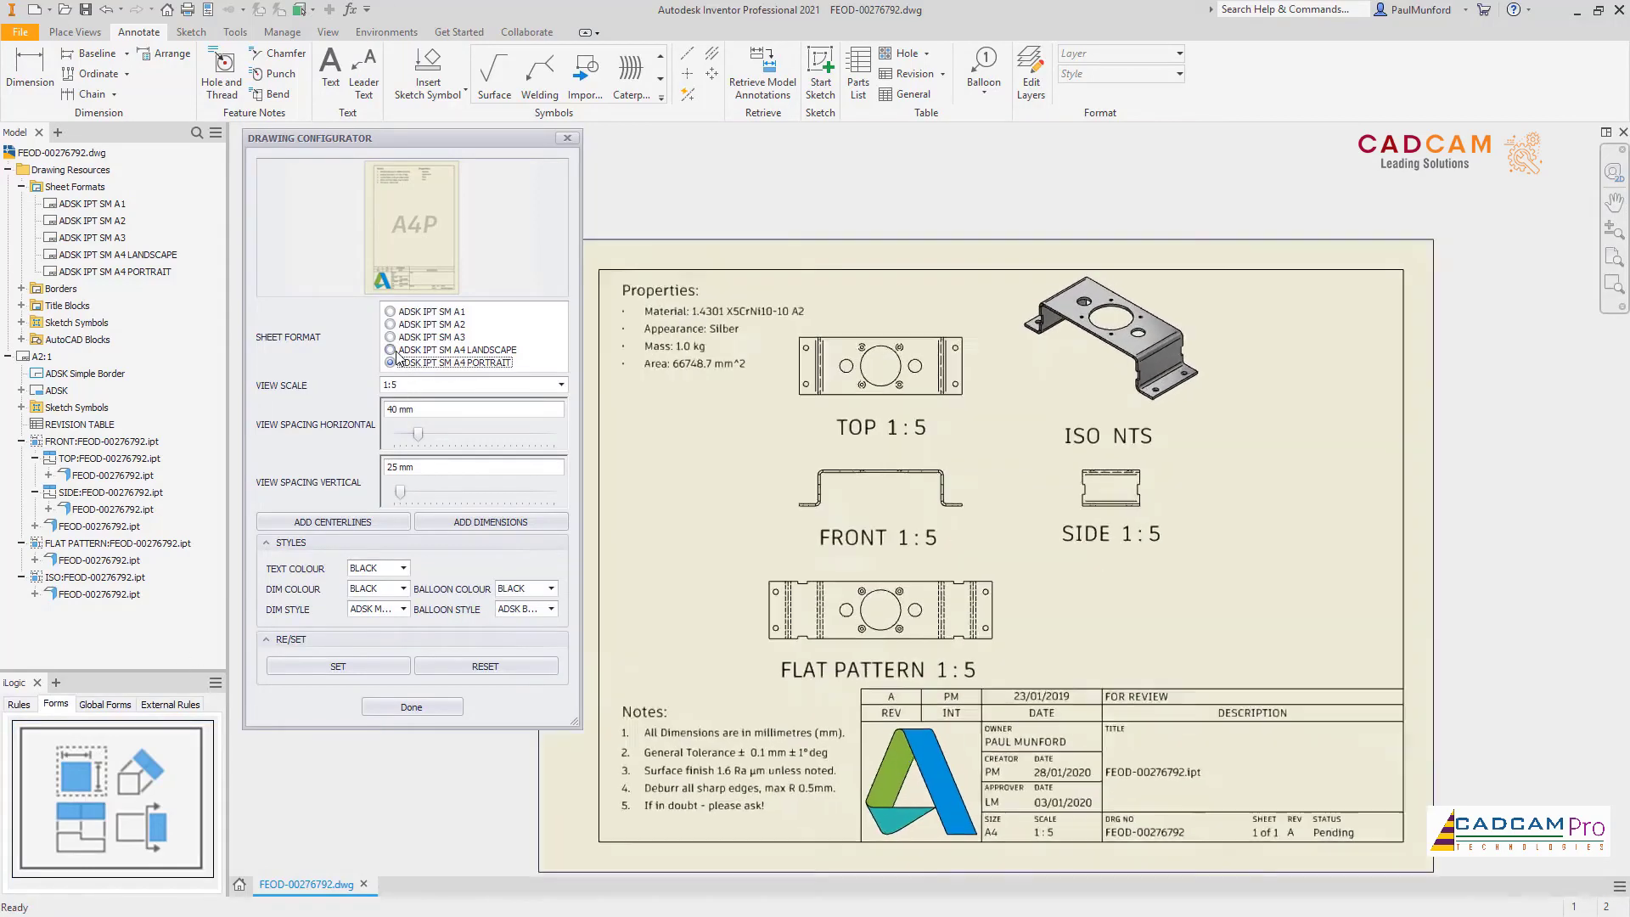
{"action": "left_click", "coordinate": [391, 337]}
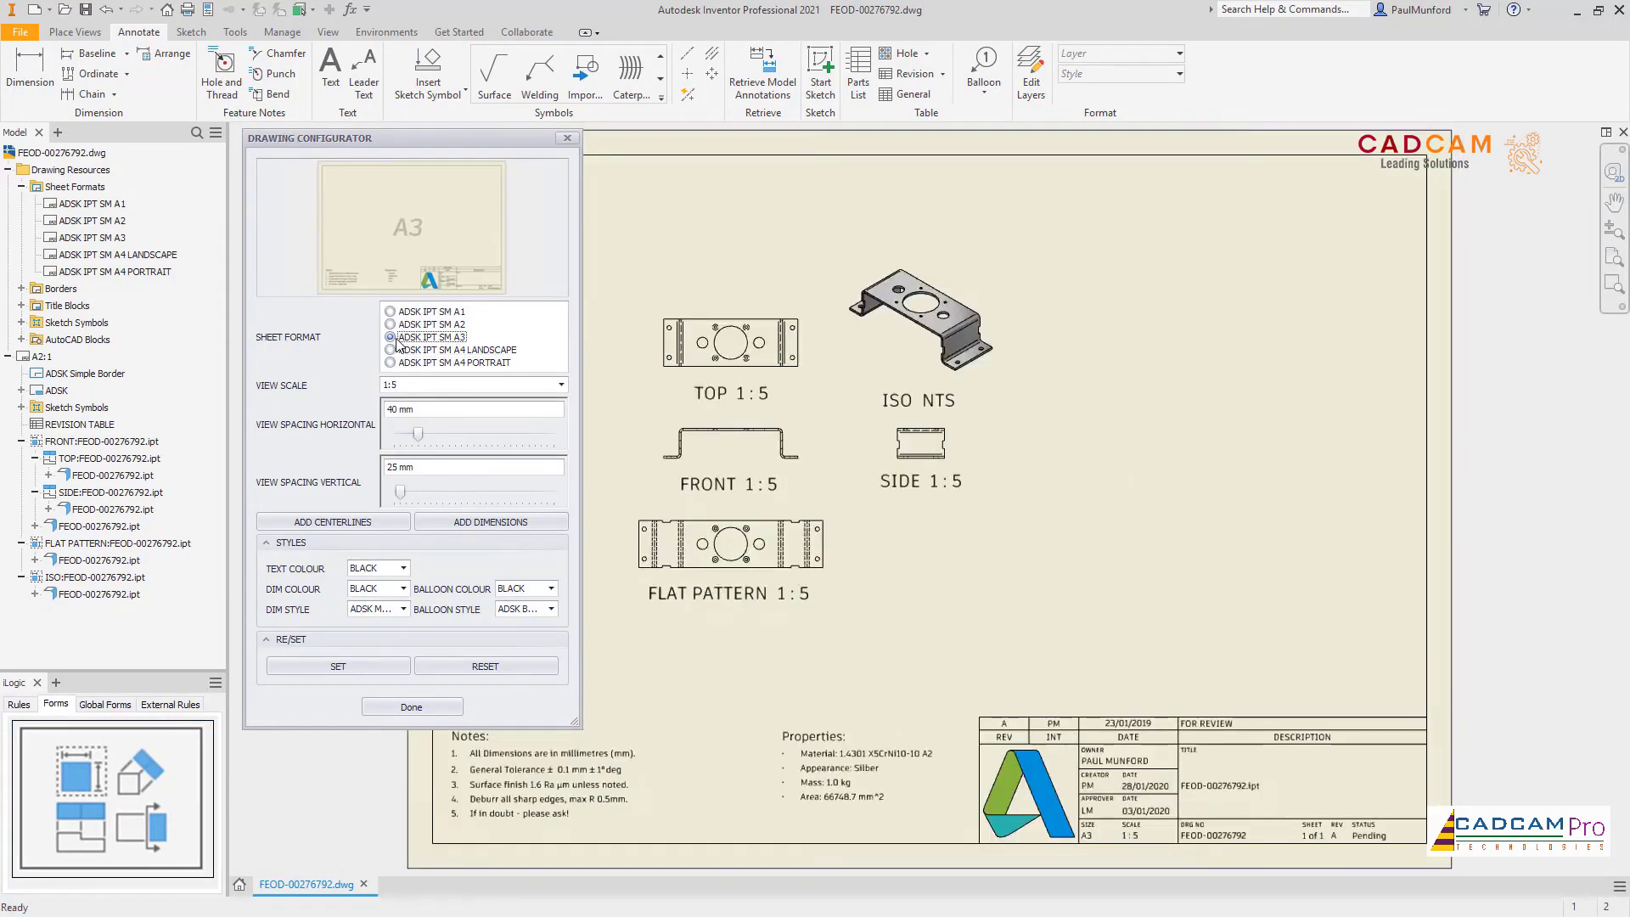
{"action": "left_click", "coordinate": [390, 324]}
{"action": "left_click", "coordinate": [442, 387]}
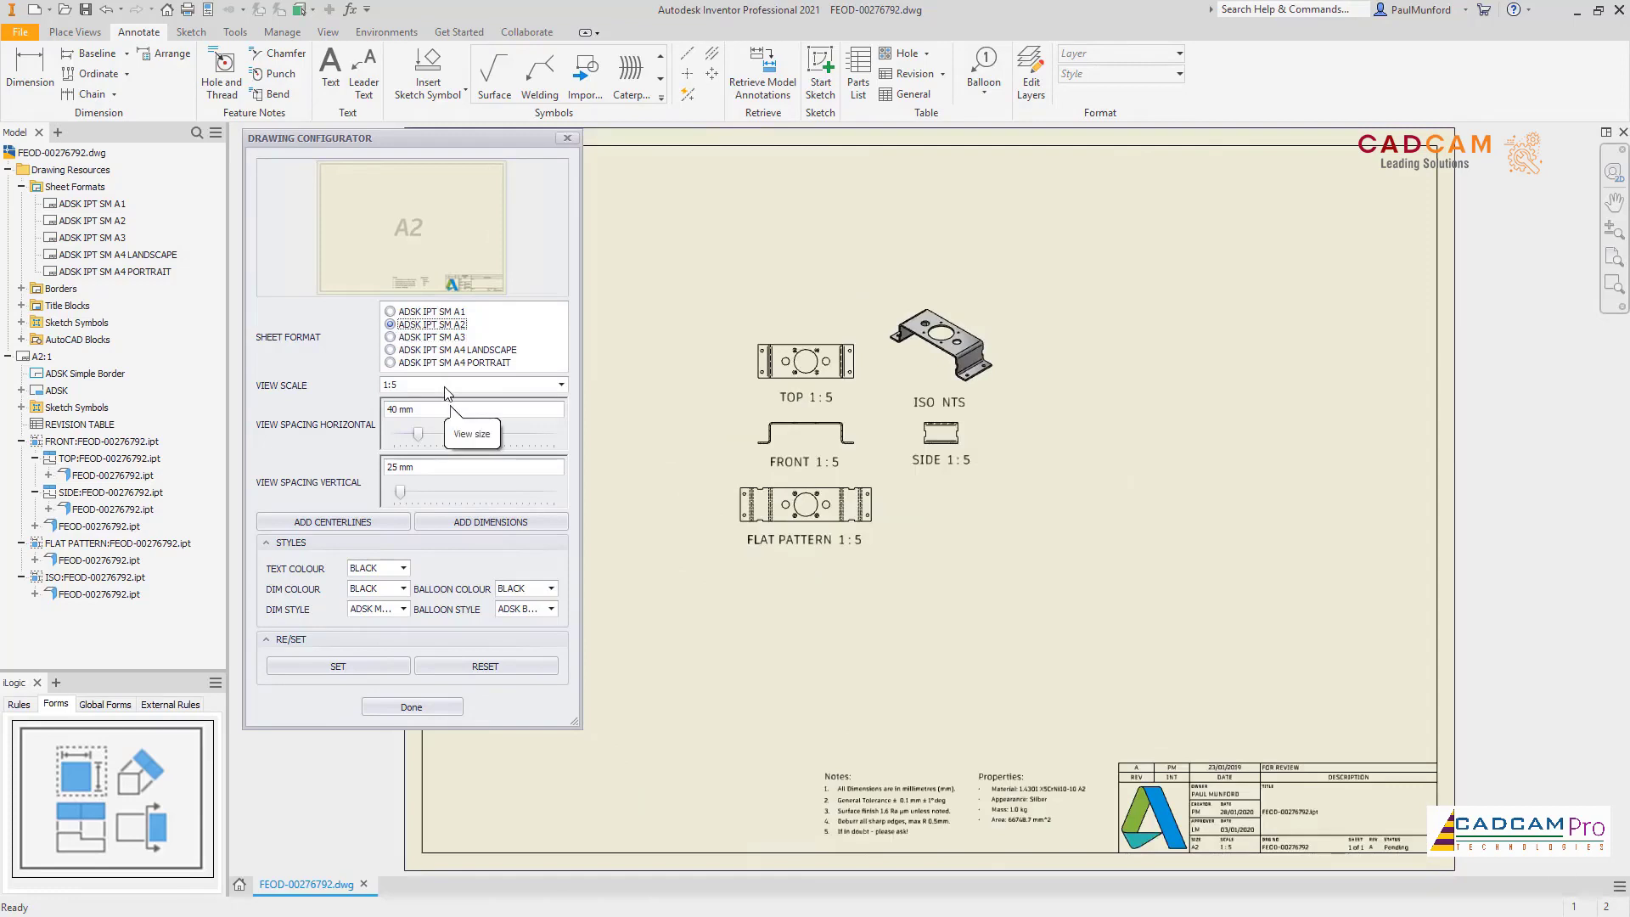
{"action": "left_click", "coordinate": [438, 463]}
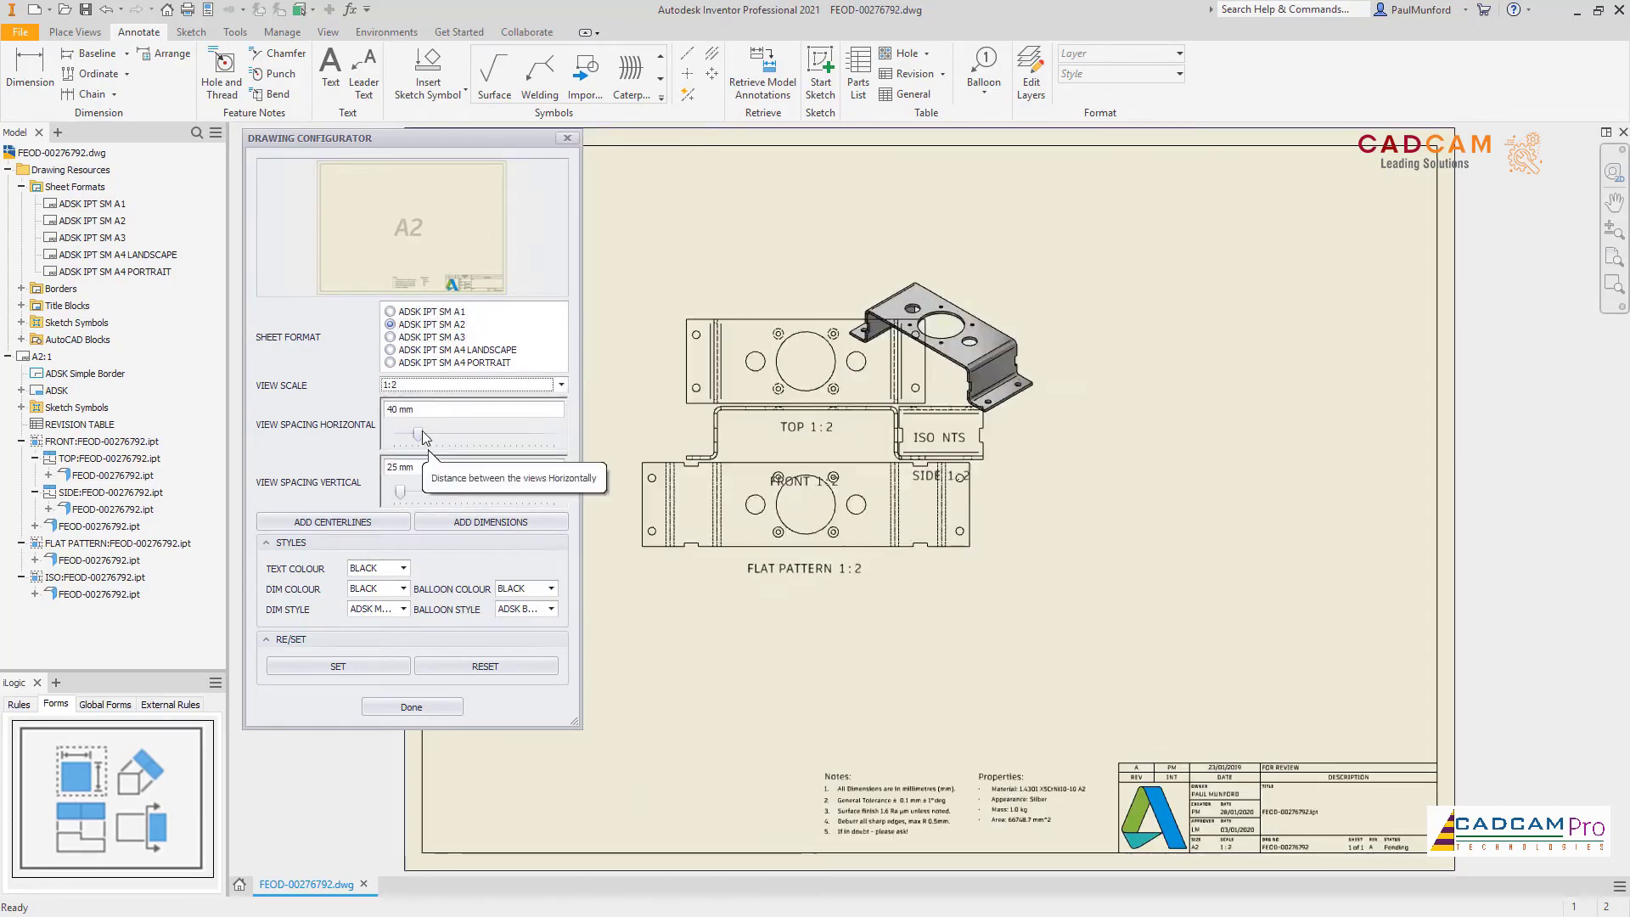
Step: Widen horizontal and vertical view spacing (vertical to 60 mm), then add centerlines and dimensions
{"action": "left_click_drag", "start_coordinate": [422, 432], "coordinate": [481, 439]}
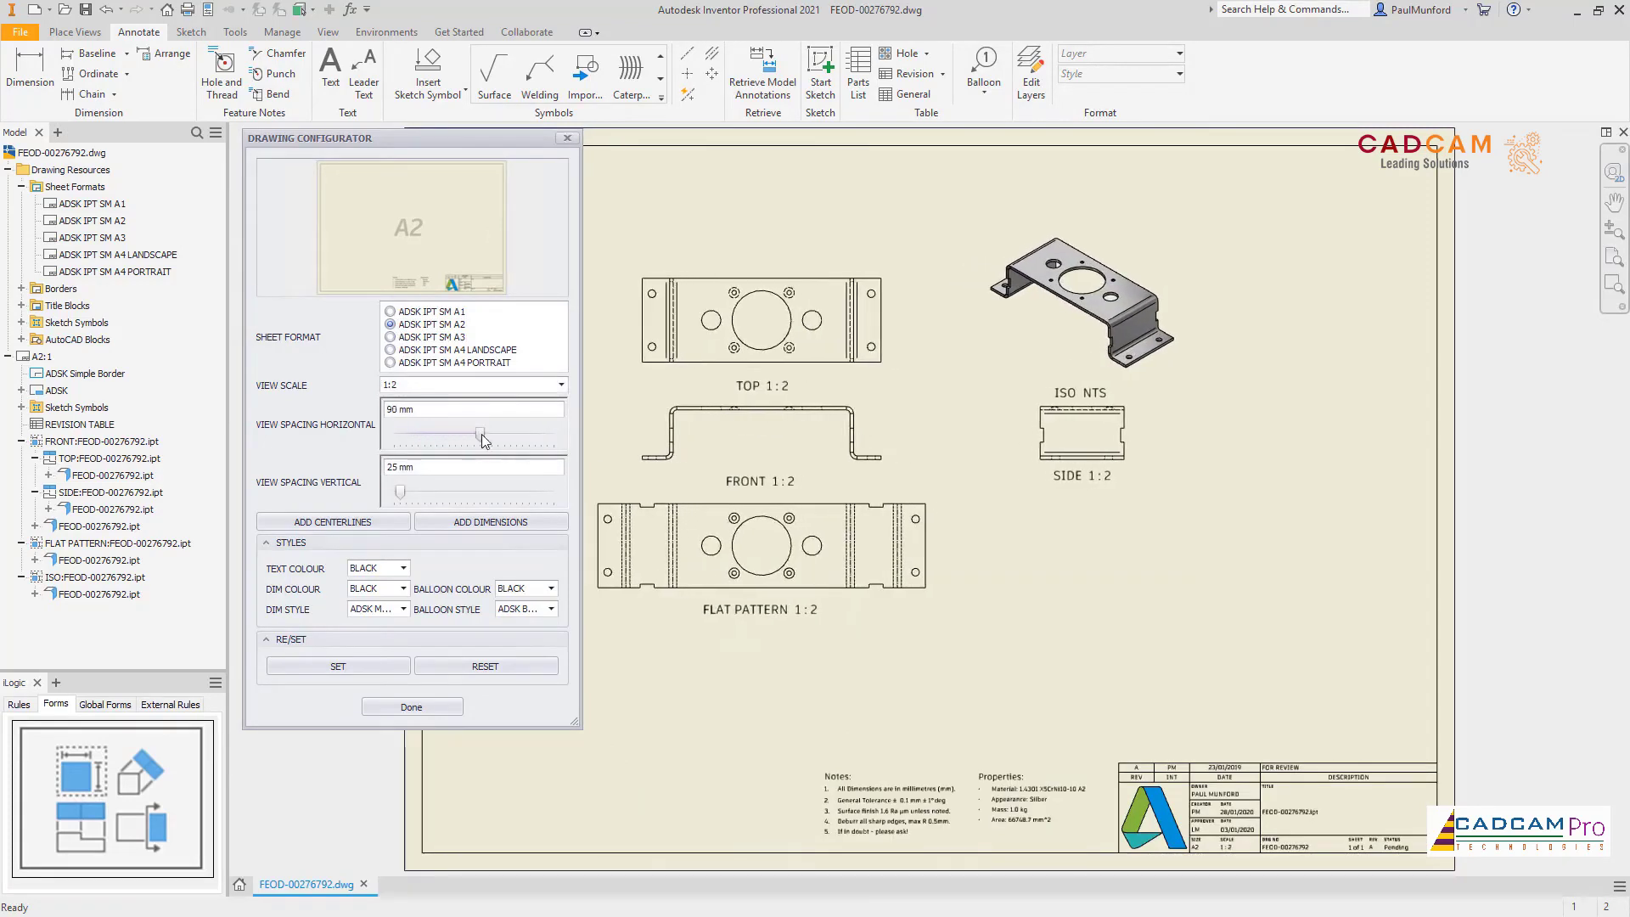
{"action": "left_click_drag", "start_coordinate": [402, 497], "coordinate": [449, 498]}
{"action": "left_click", "coordinate": [386, 523]}
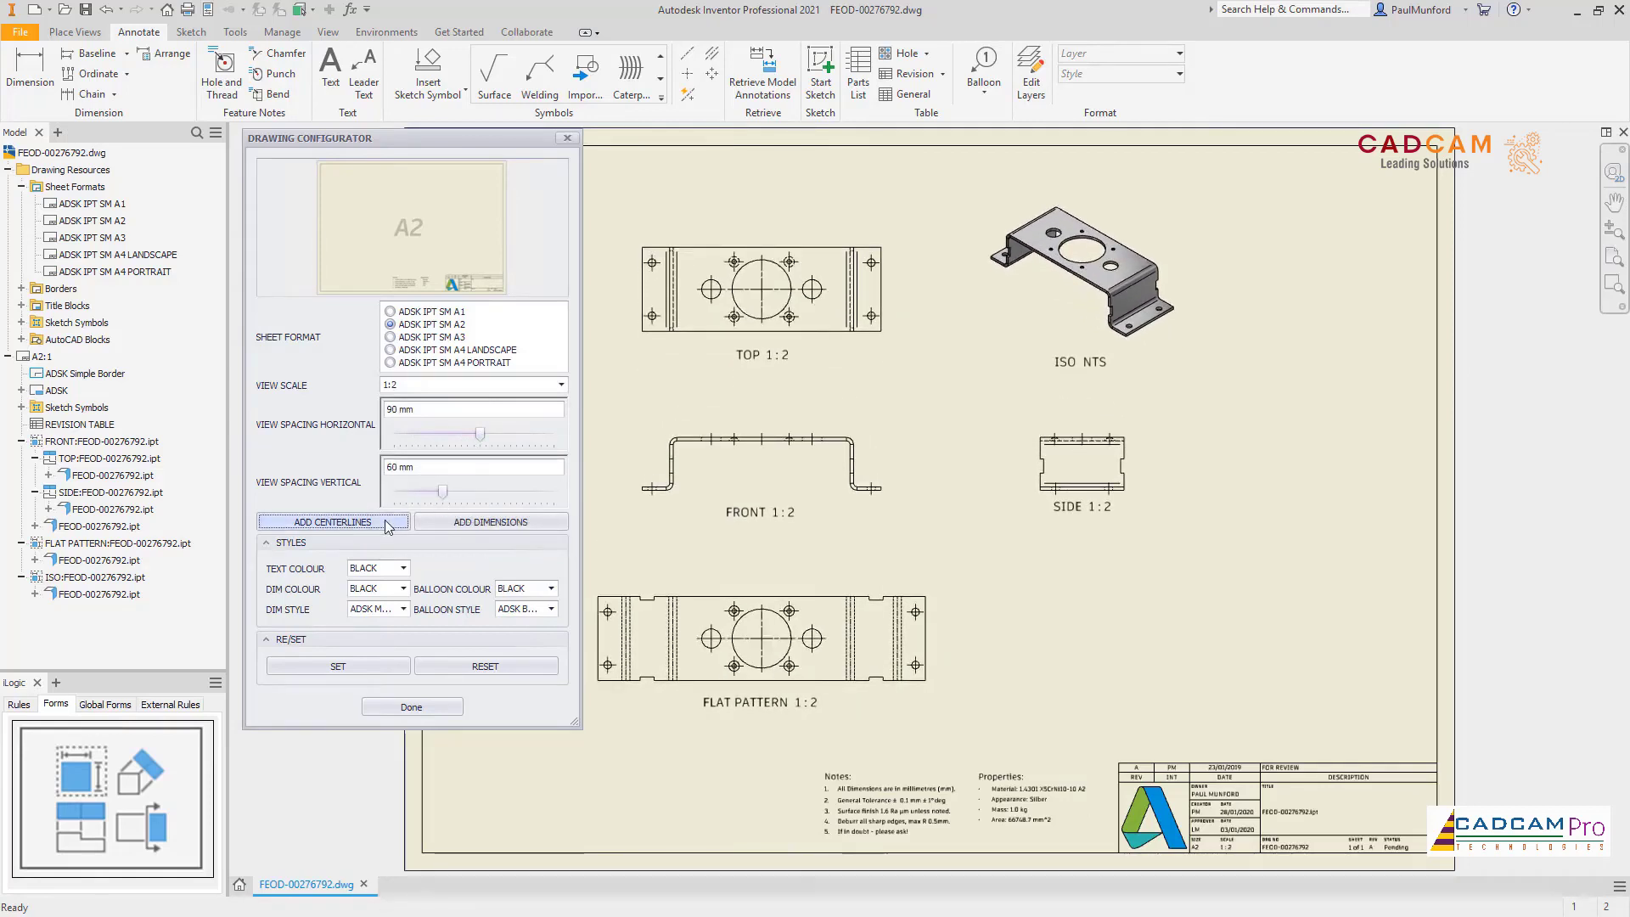
{"action": "left_click", "coordinate": [451, 522]}
Step: Make note text red and dimensions blue, then finish the configurator
{"action": "left_click", "coordinate": [404, 569]}
{"action": "left_click", "coordinate": [403, 598]}
{"action": "left_click", "coordinate": [403, 569]}
{"action": "left_click", "coordinate": [382, 622]}
{"action": "left_click", "coordinate": [403, 588]}
{"action": "left_click", "coordinate": [399, 621]}
{"action": "left_click", "coordinate": [384, 708]}
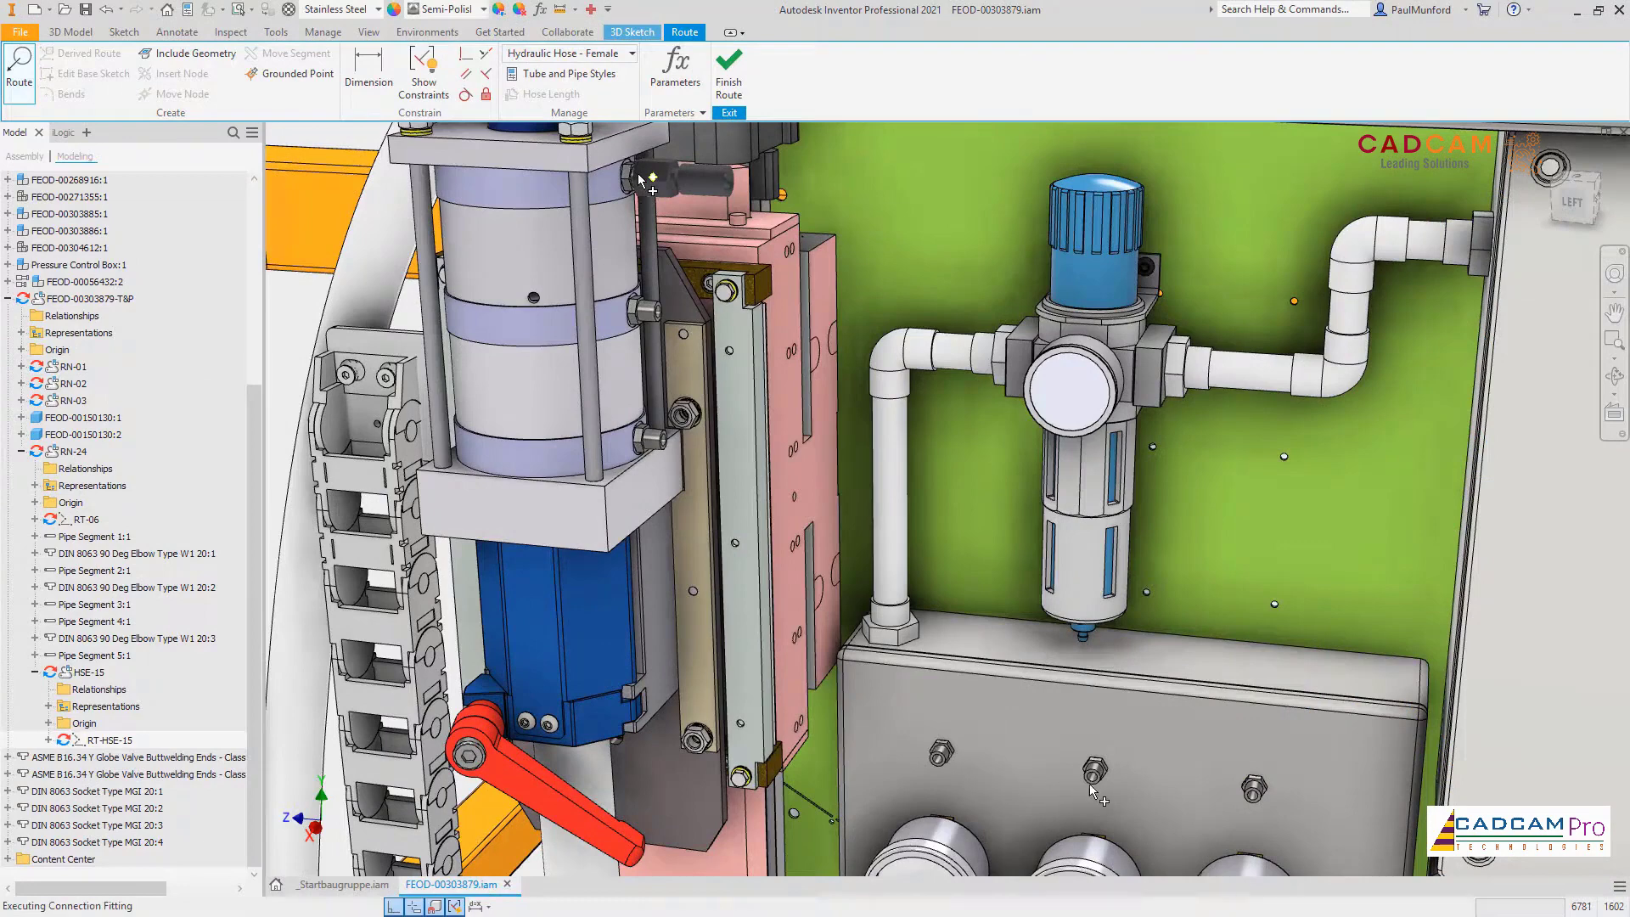
Step: Add hose routes with fittings, finish the route, and populate it into hoses
{"action": "right_click", "coordinate": [1248, 796]}
{"action": "right_click", "coordinate": [938, 747]}
{"action": "left_click", "coordinate": [966, 766]}
{"action": "left_click", "coordinate": [728, 72]}
{"action": "left_click", "coordinate": [140, 95]}
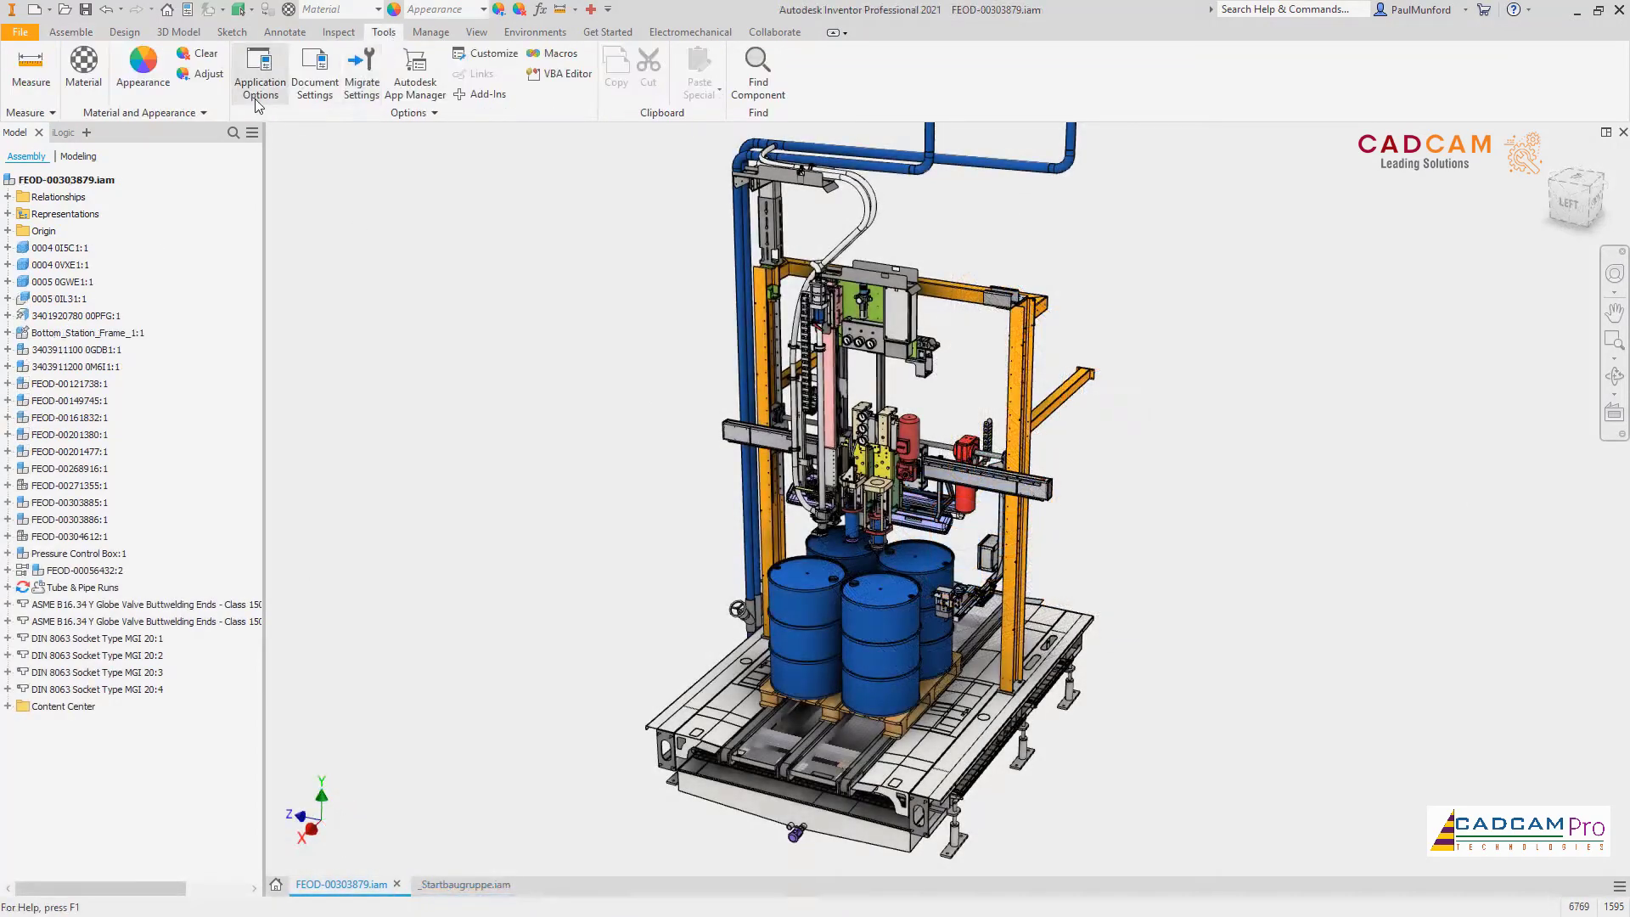
Step: In Tube & Pipe file naming defaults, set the runs assembly name to <Assembly Name>-T&P
{"action": "left_click", "coordinate": [260, 81]}
{"action": "left_click", "coordinate": [654, 735]}
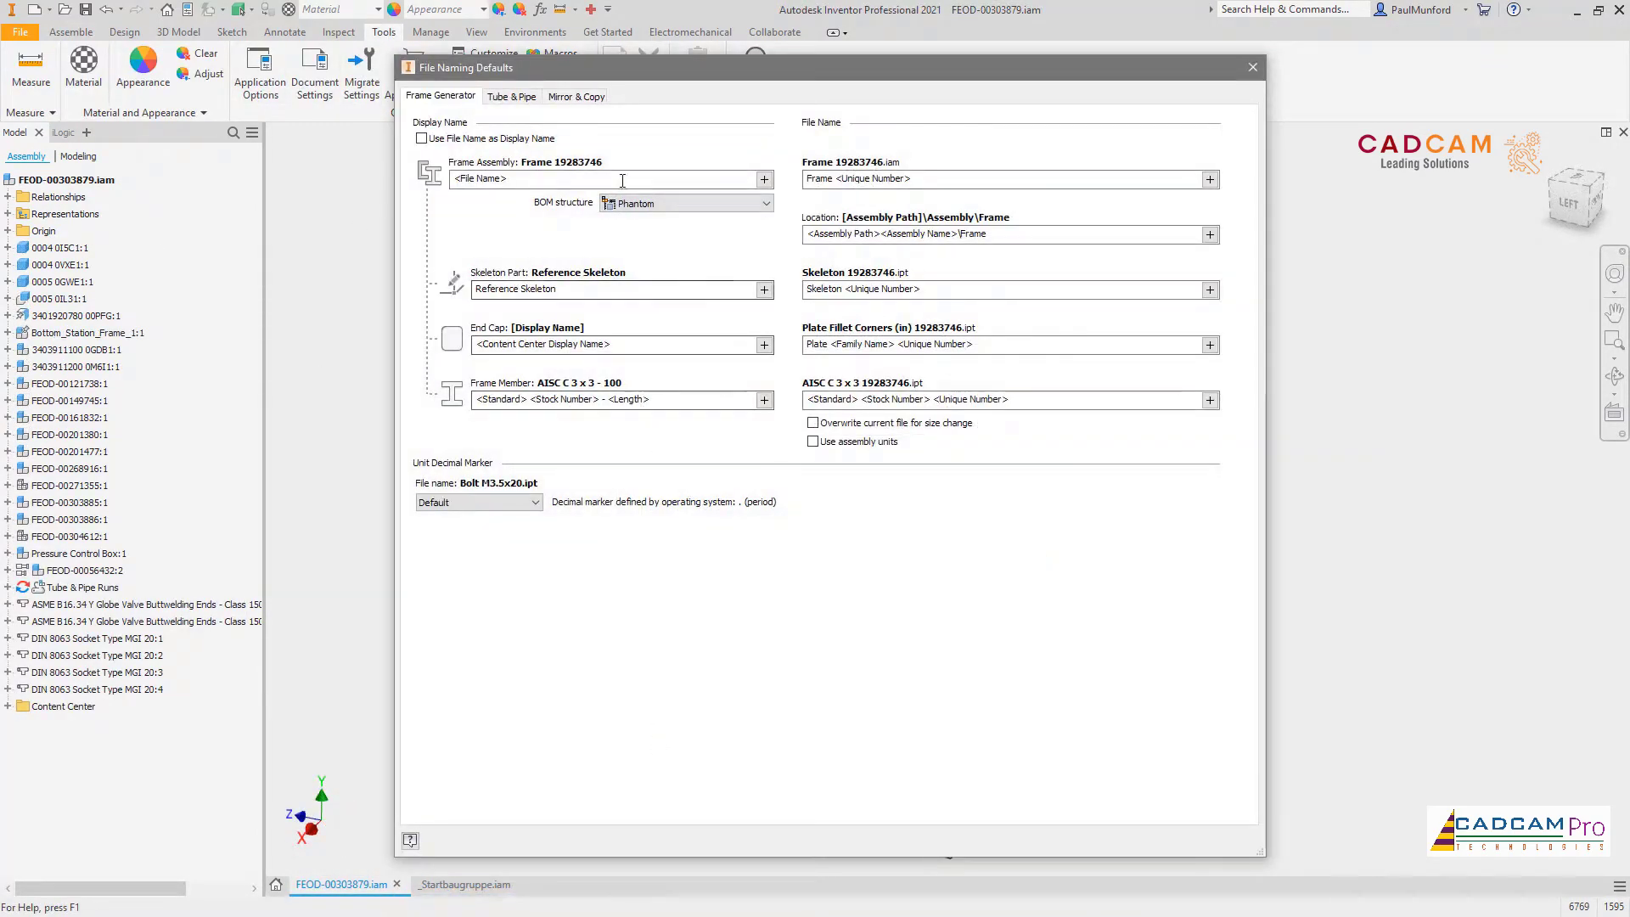
{"action": "left_click", "coordinate": [578, 96]}
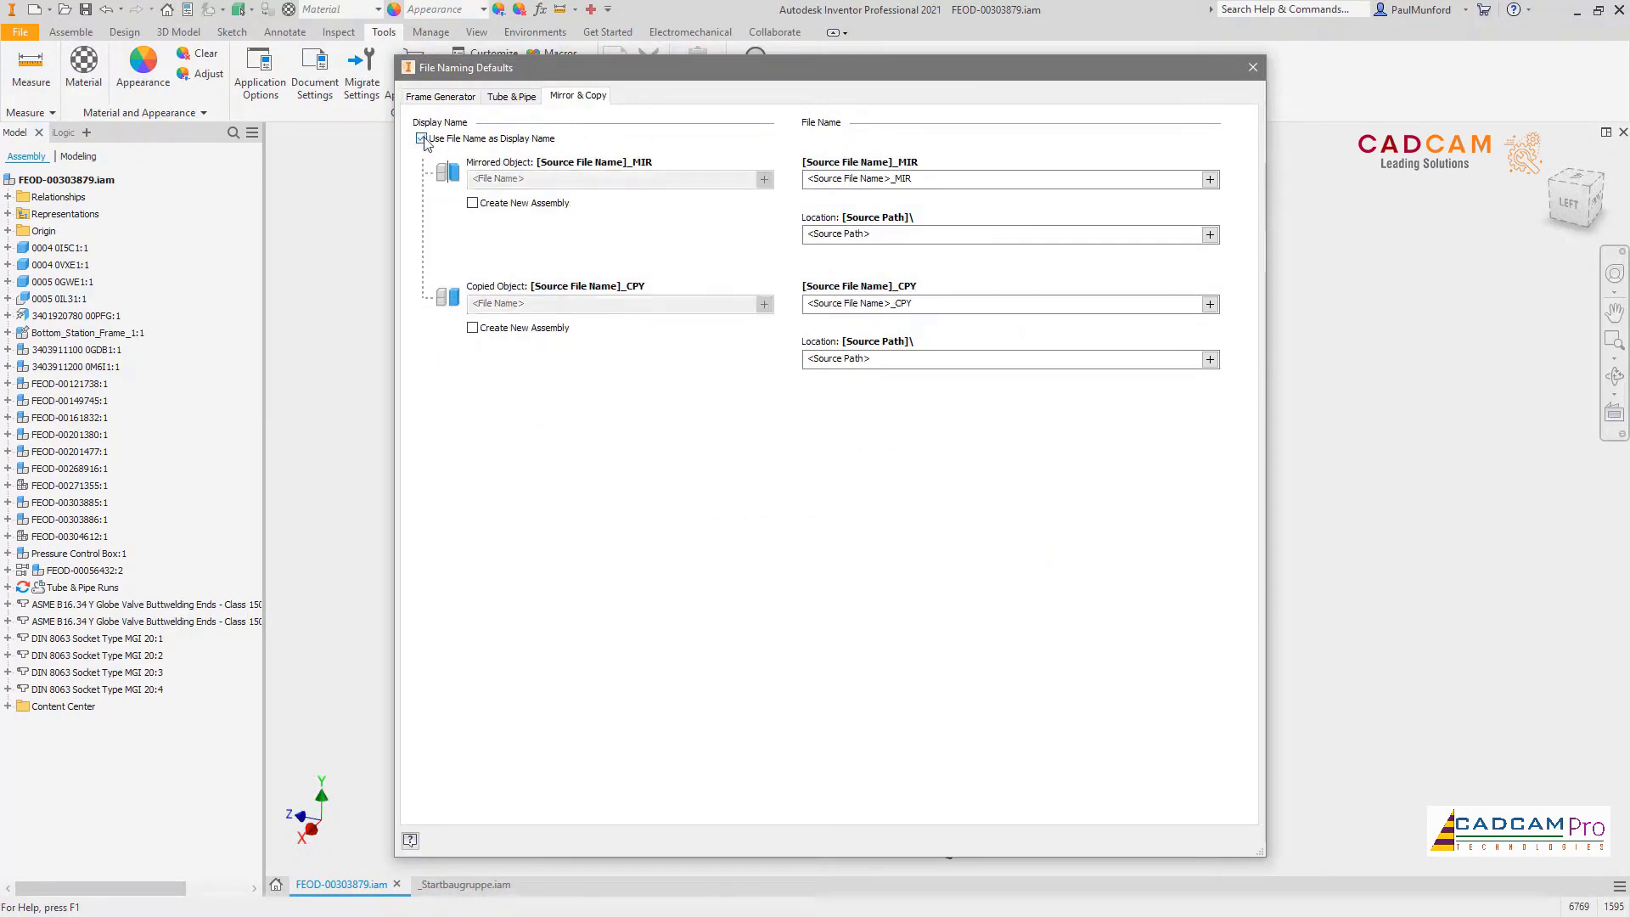
{"action": "left_click", "coordinate": [506, 98]}
{"action": "left_click", "coordinate": [530, 176]}
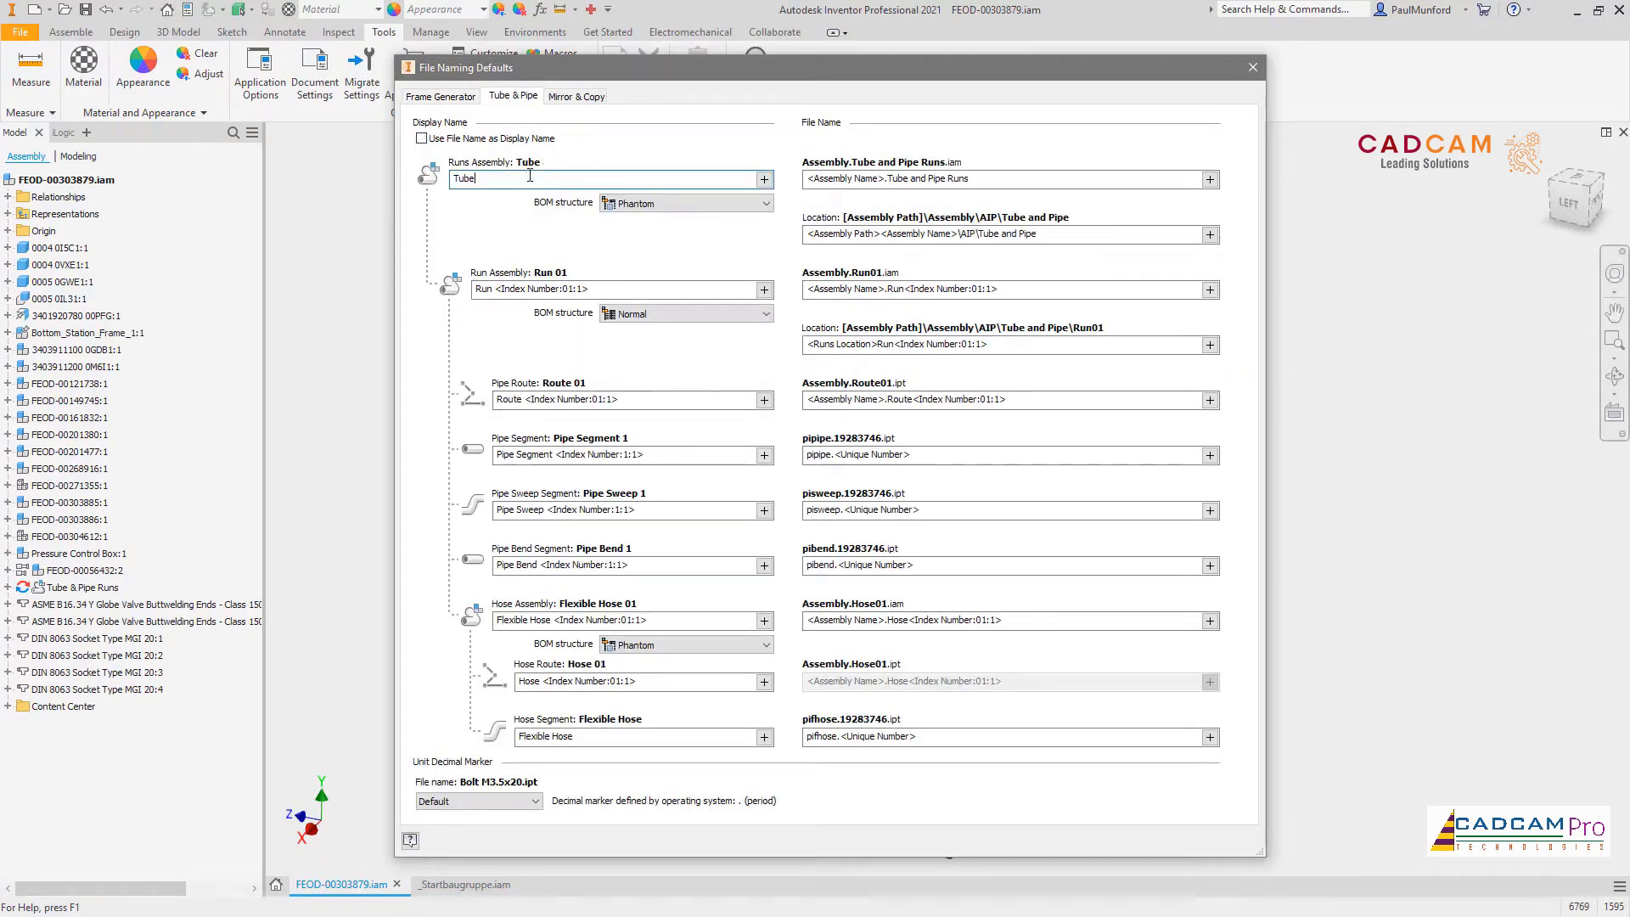
{"action": "left_click", "coordinate": [764, 179]}
{"action": "left_click", "coordinate": [788, 187]}
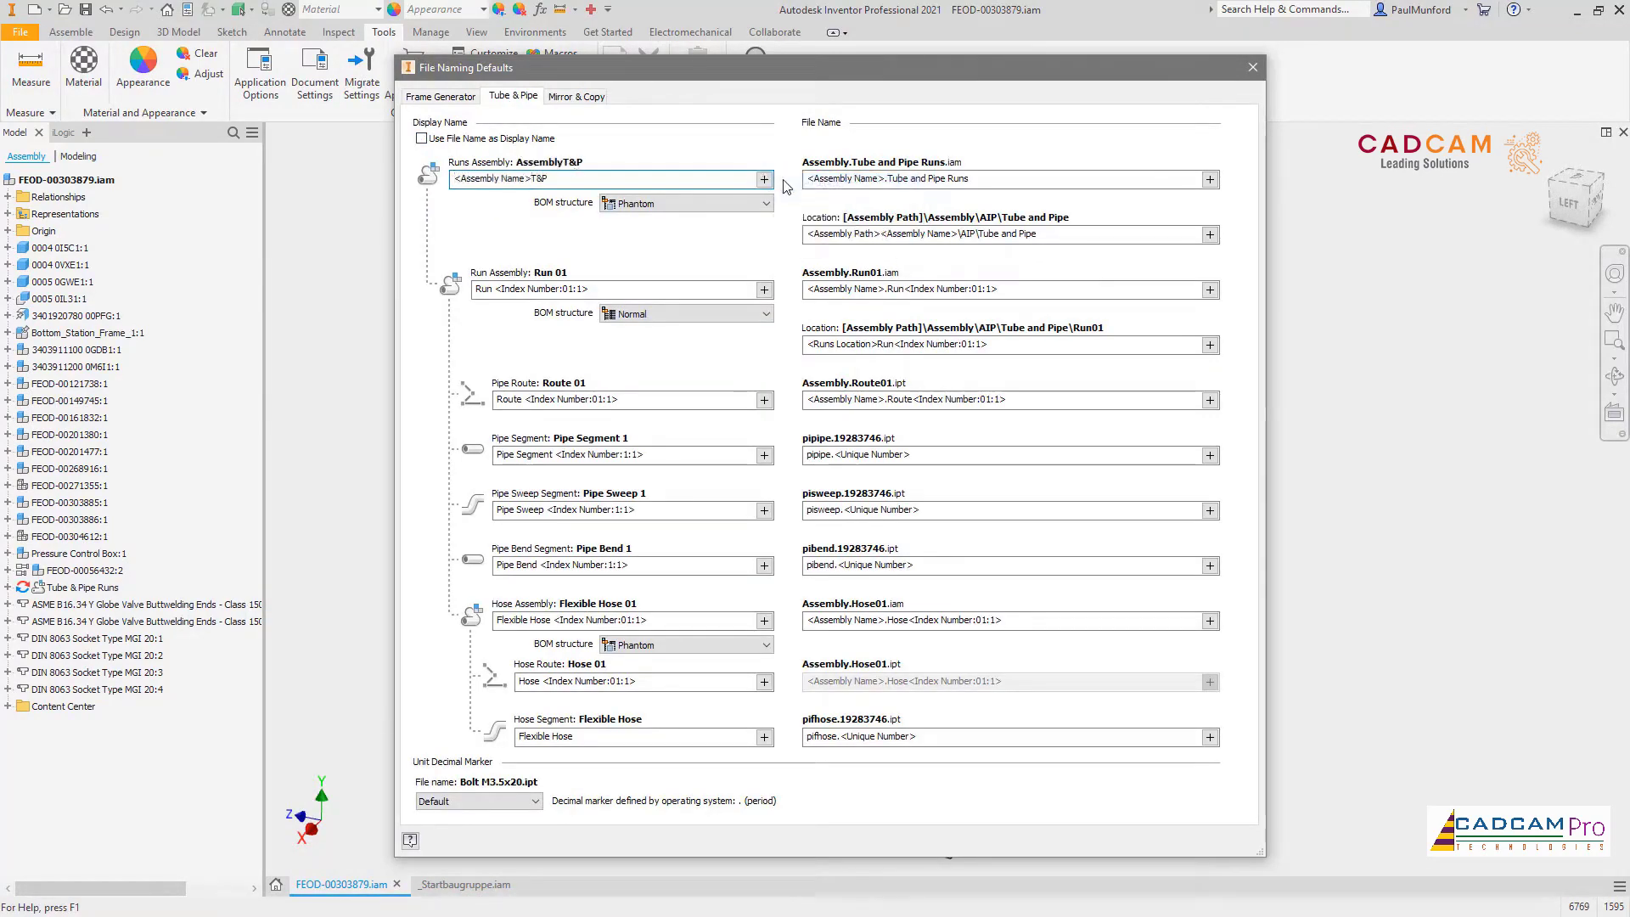
{"action": "left_click", "coordinate": [475, 289]}
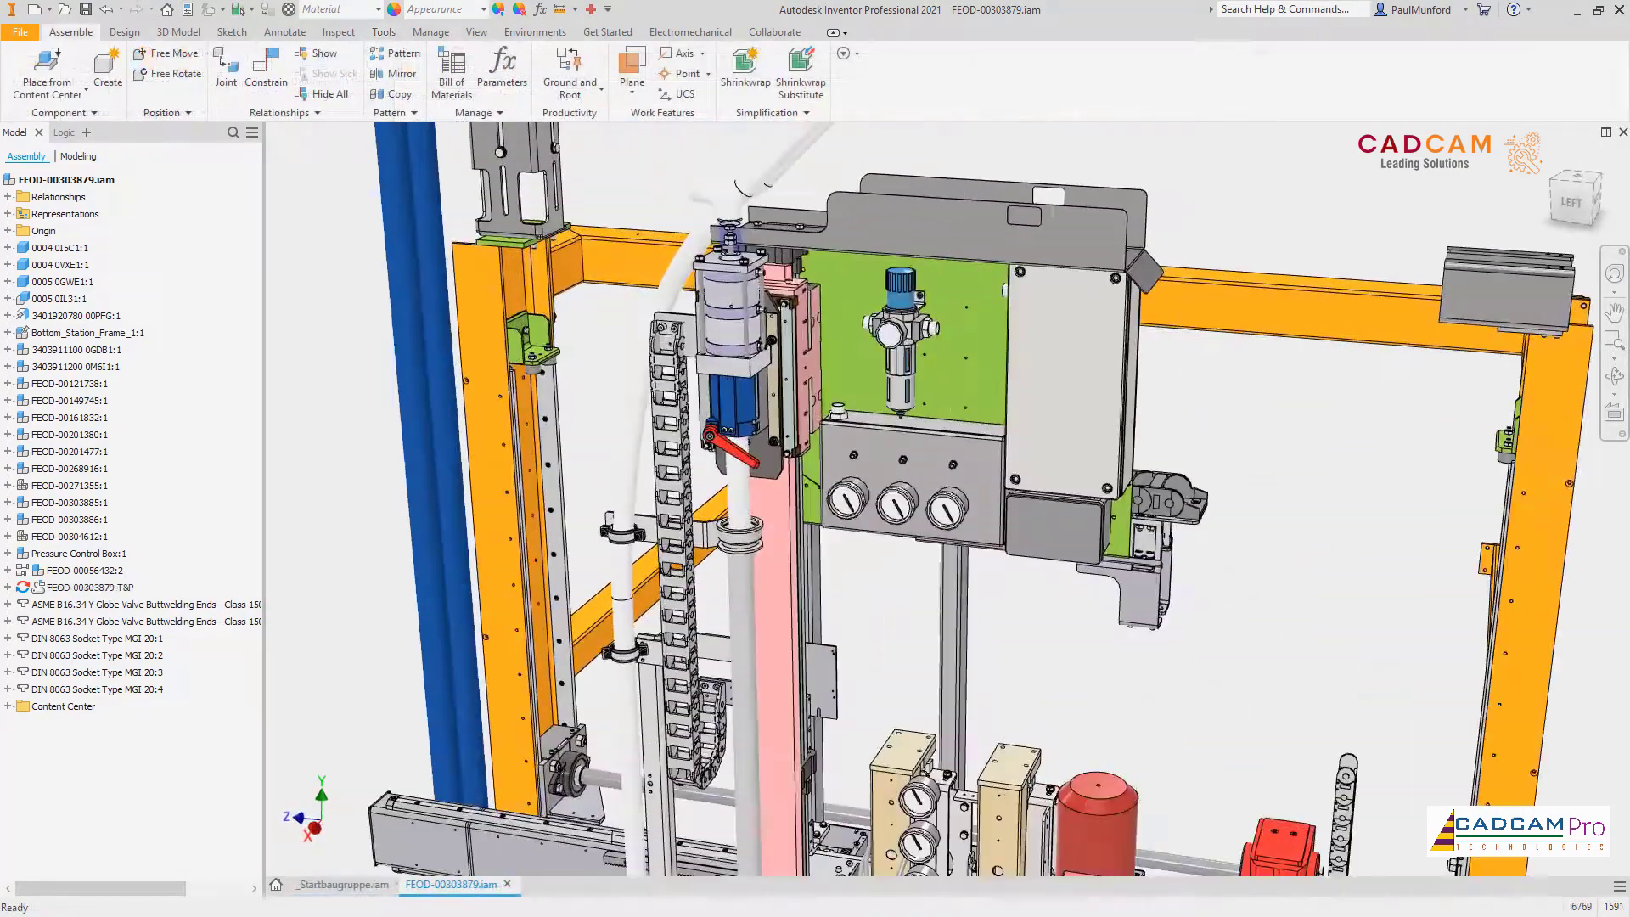
{"action": "scroll", "coordinate": [804, 309], "scroll_direction": "up", "scroll_amount": 5}
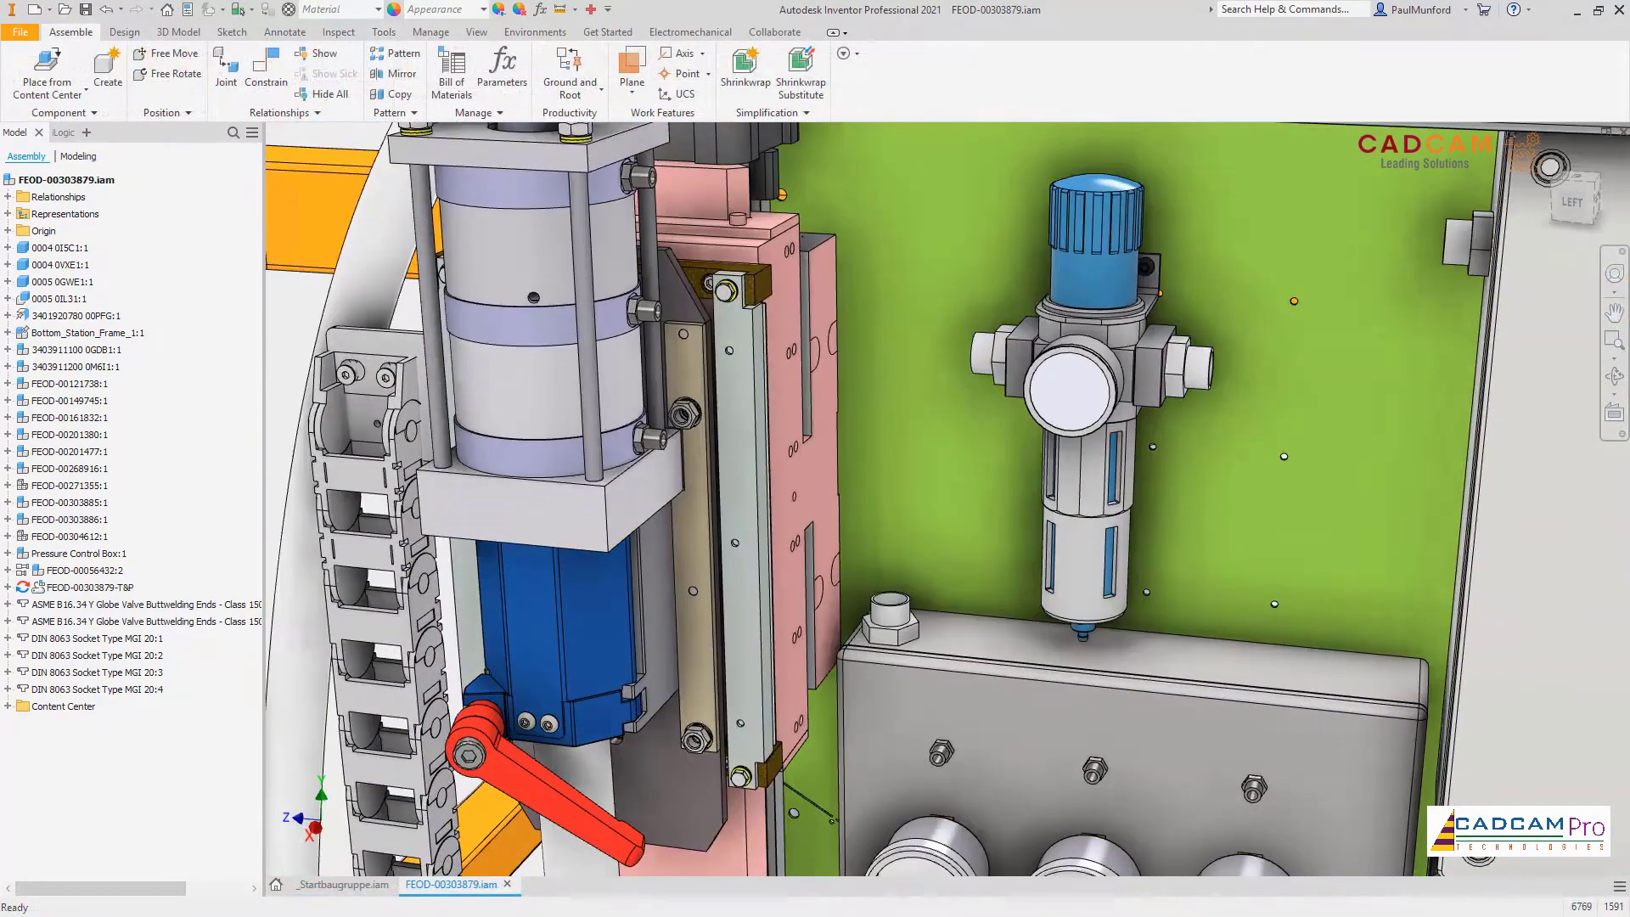
Step: Create a new tube and pipe run and start a new route in it
{"action": "left_click", "coordinate": [535, 31]}
{"action": "left_click", "coordinate": [275, 73]}
{"action": "left_click", "coordinate": [457, 250]}
{"action": "right_click", "coordinate": [457, 249]}
{"action": "left_click", "coordinate": [465, 196]}
{"action": "key", "text": "Return"}
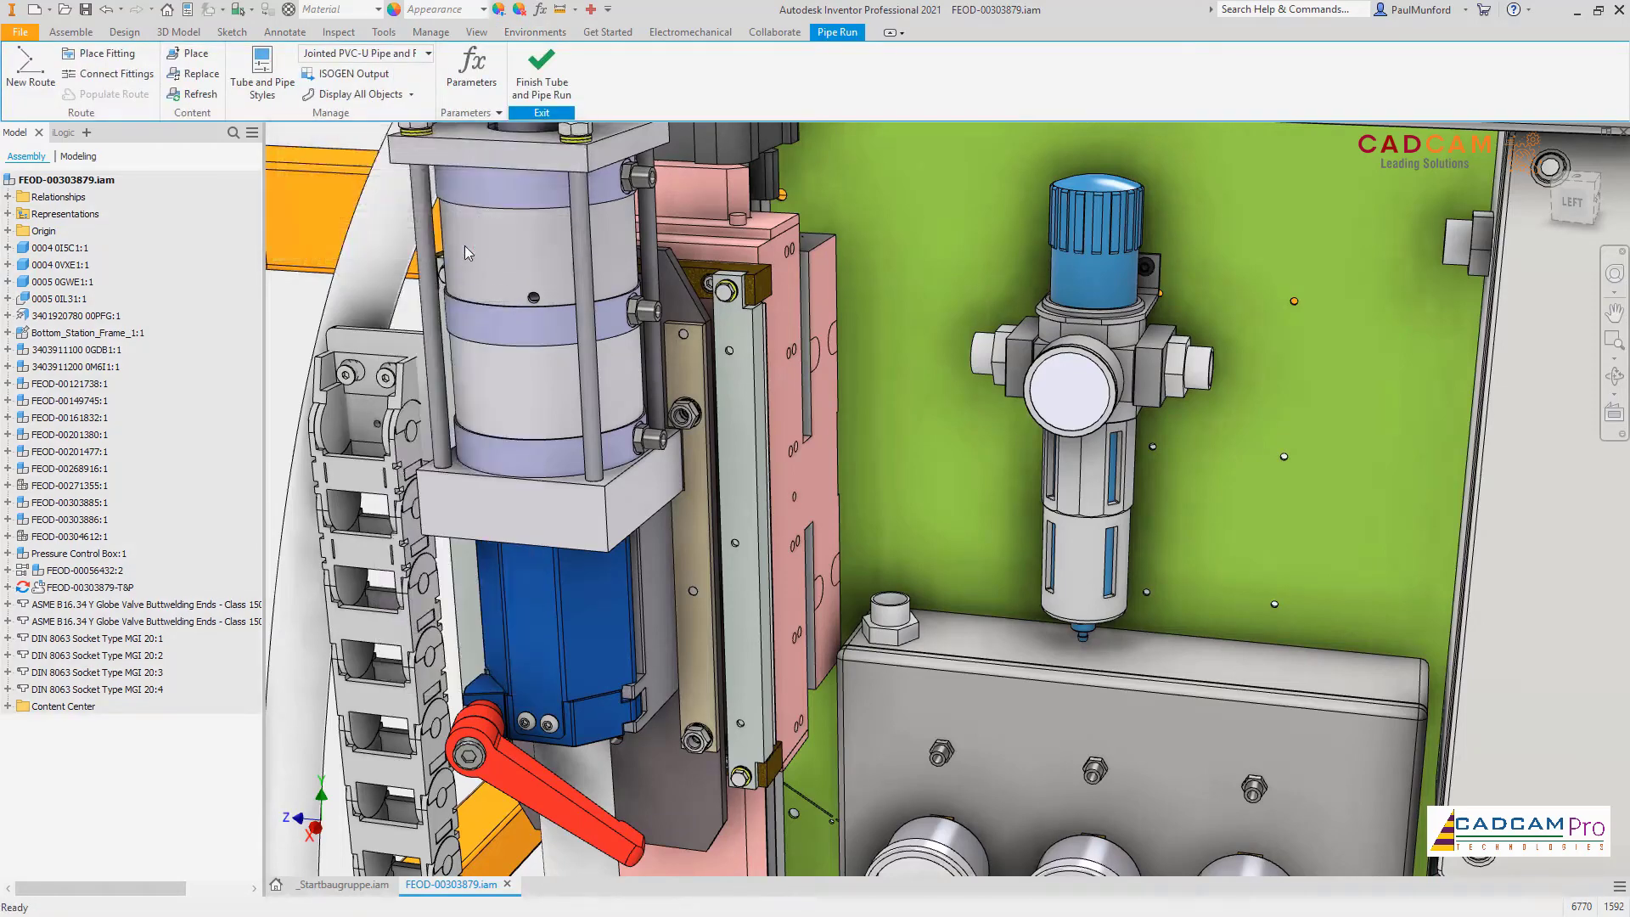
{"action": "right_click", "coordinate": [469, 246]}
{"action": "left_click", "coordinate": [465, 197]}
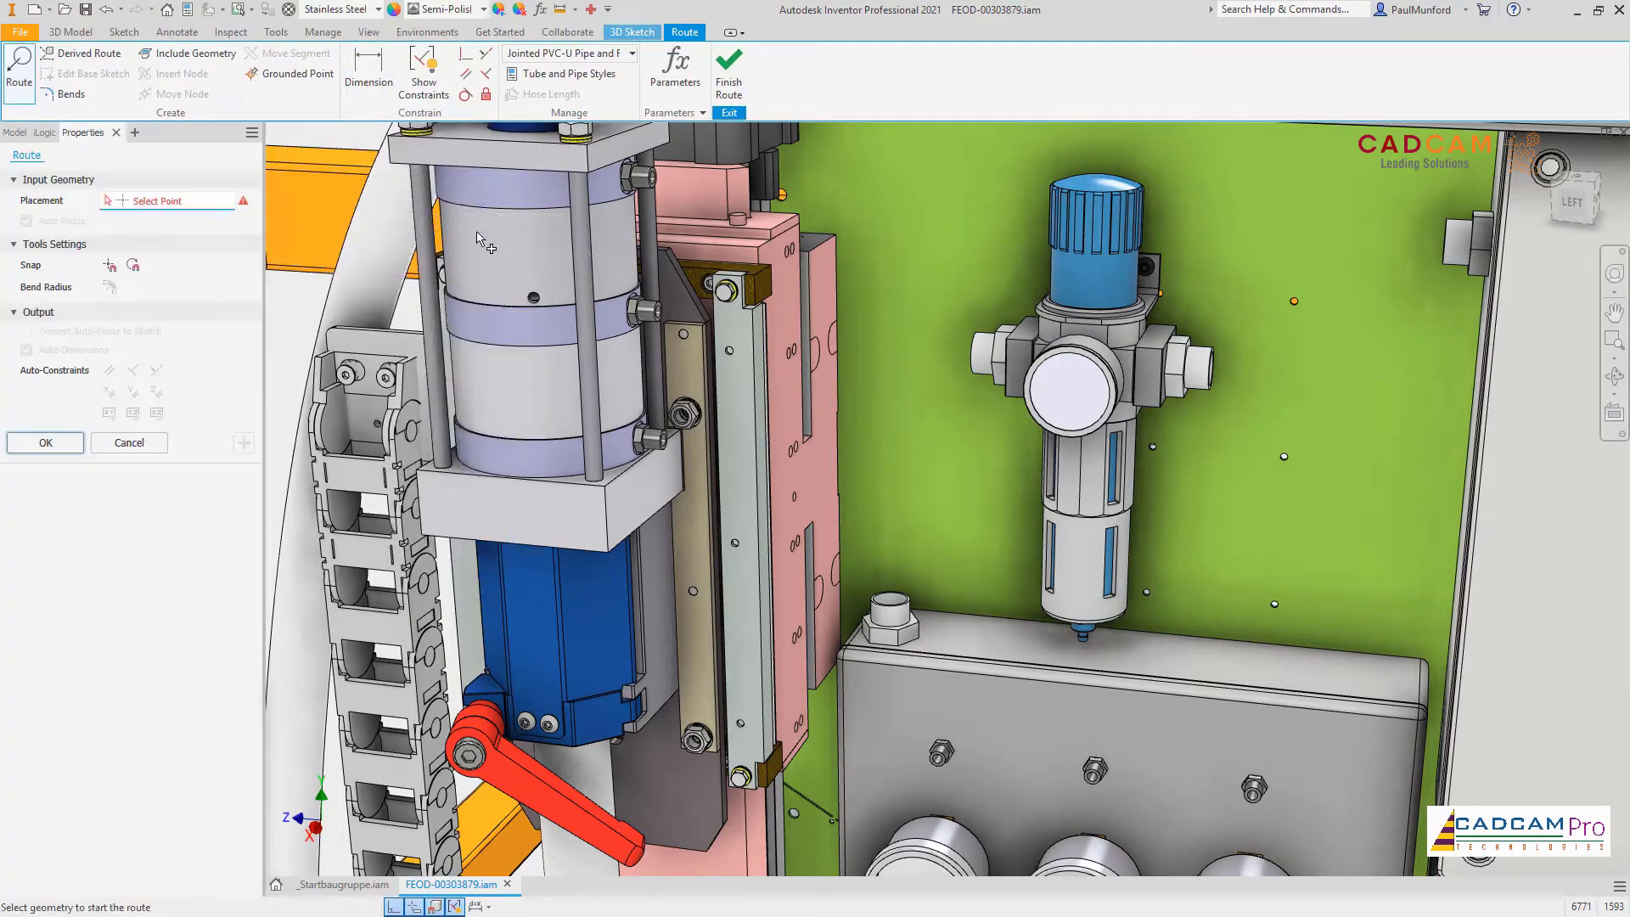
Step: Route from the wall bracket to the regulator fitting and populate it with PVC pipe and elbows
{"action": "left_click", "coordinate": [1448, 253]}
{"action": "left_click", "coordinate": [1213, 379]}
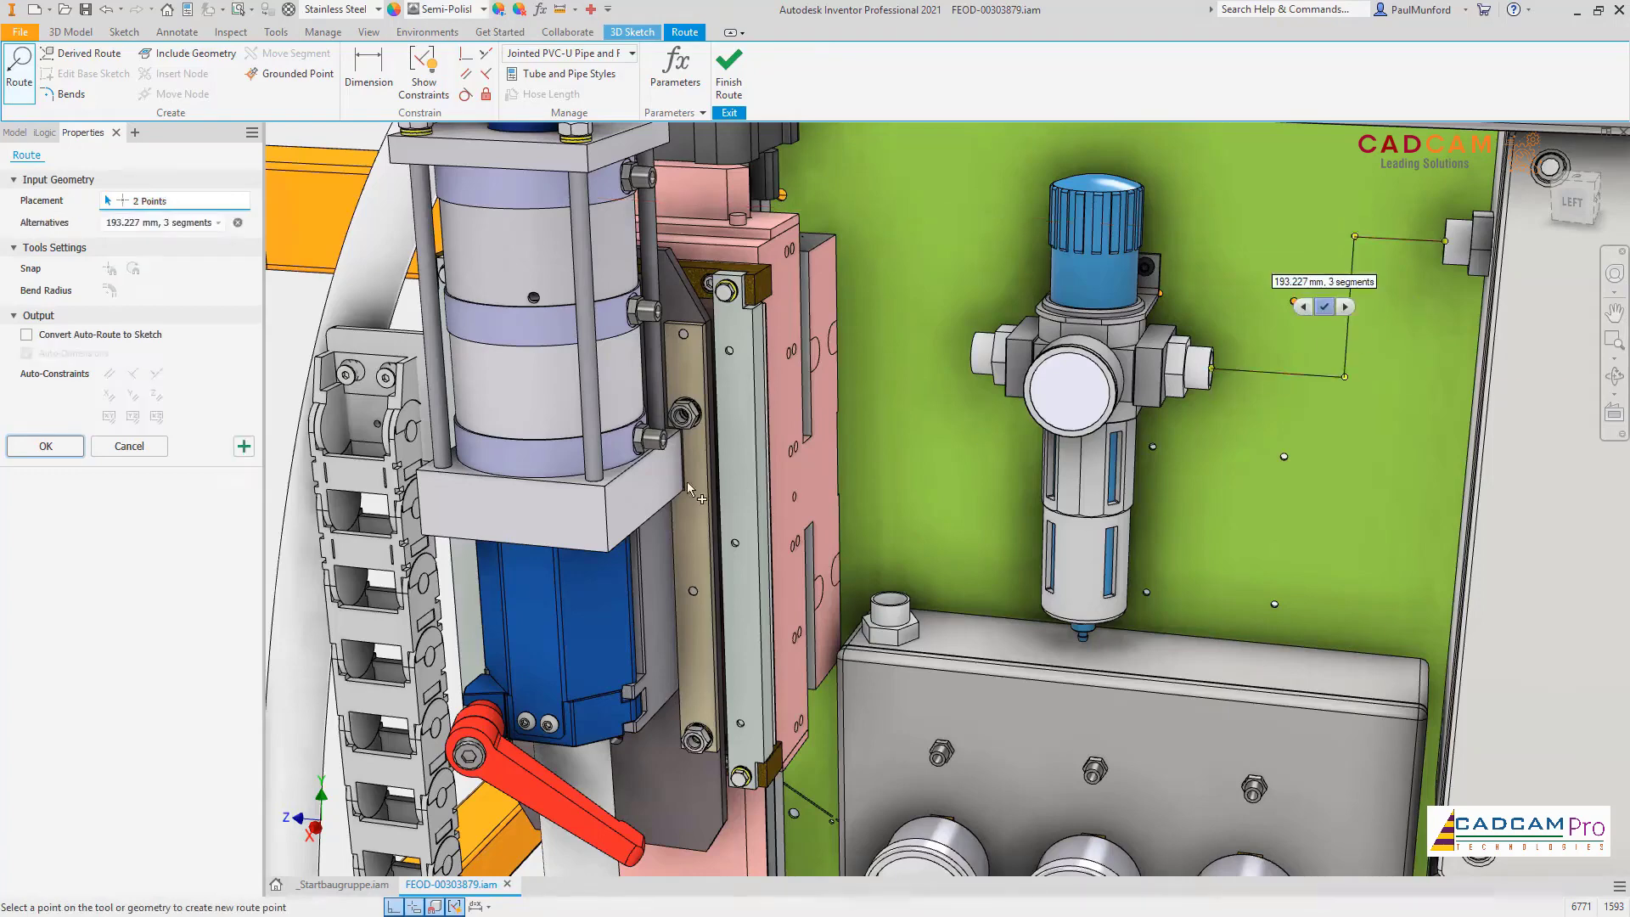
{"action": "left_click", "coordinate": [250, 452]}
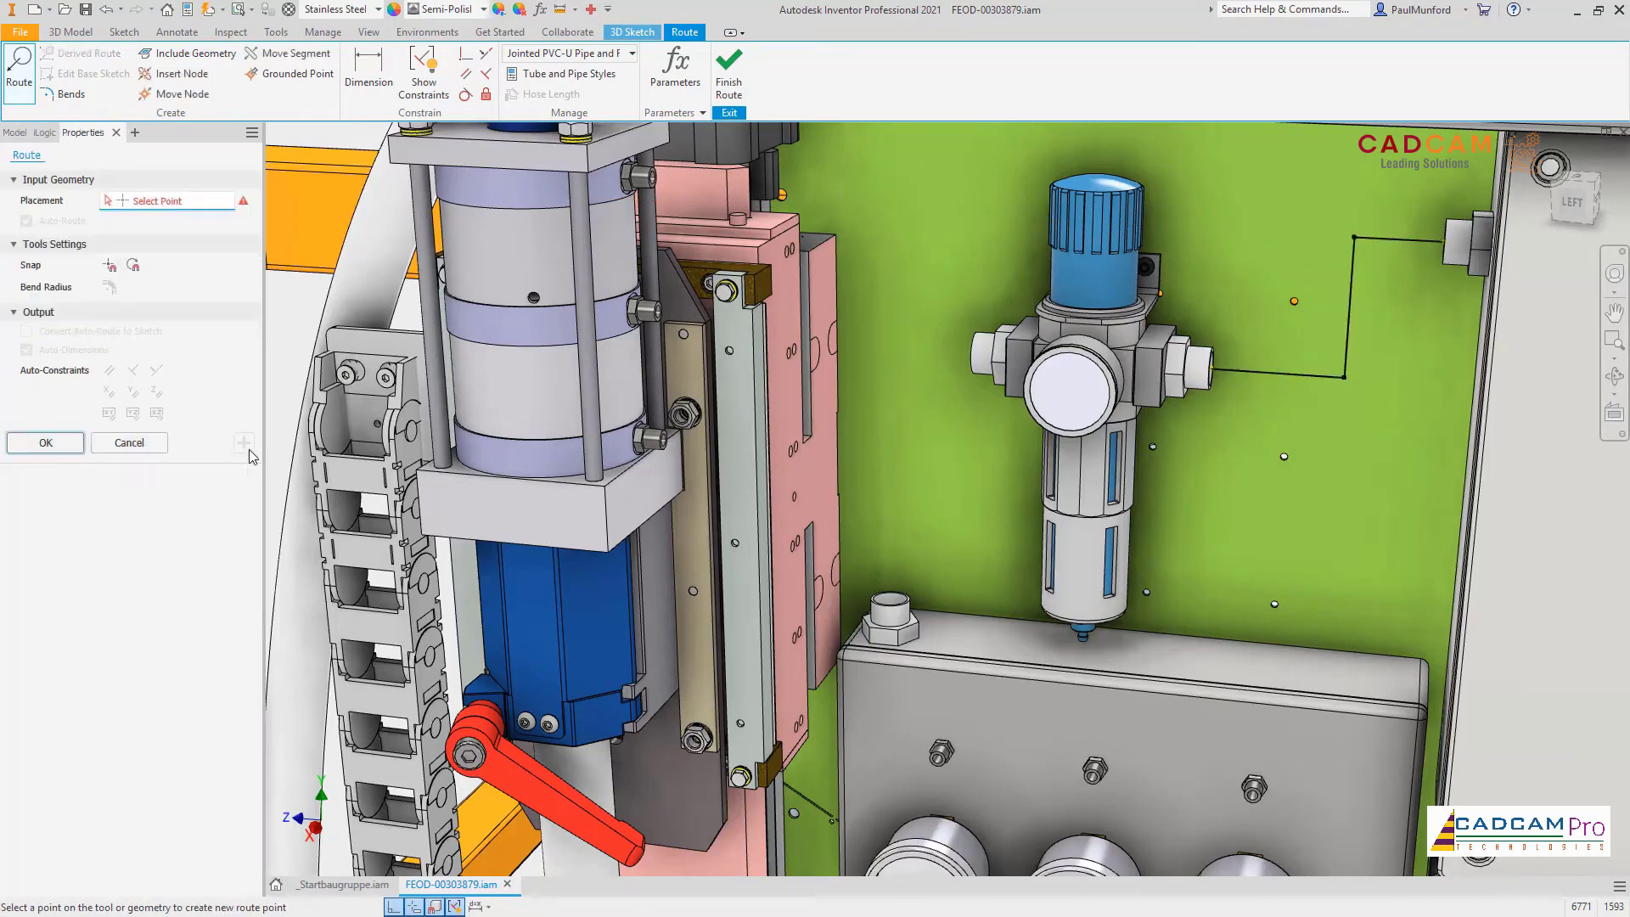
{"action": "left_click", "coordinate": [976, 352]}
{"action": "left_click", "coordinate": [890, 598]}
{"action": "left_click", "coordinate": [70, 452]}
{"action": "left_click", "coordinate": [128, 95]}
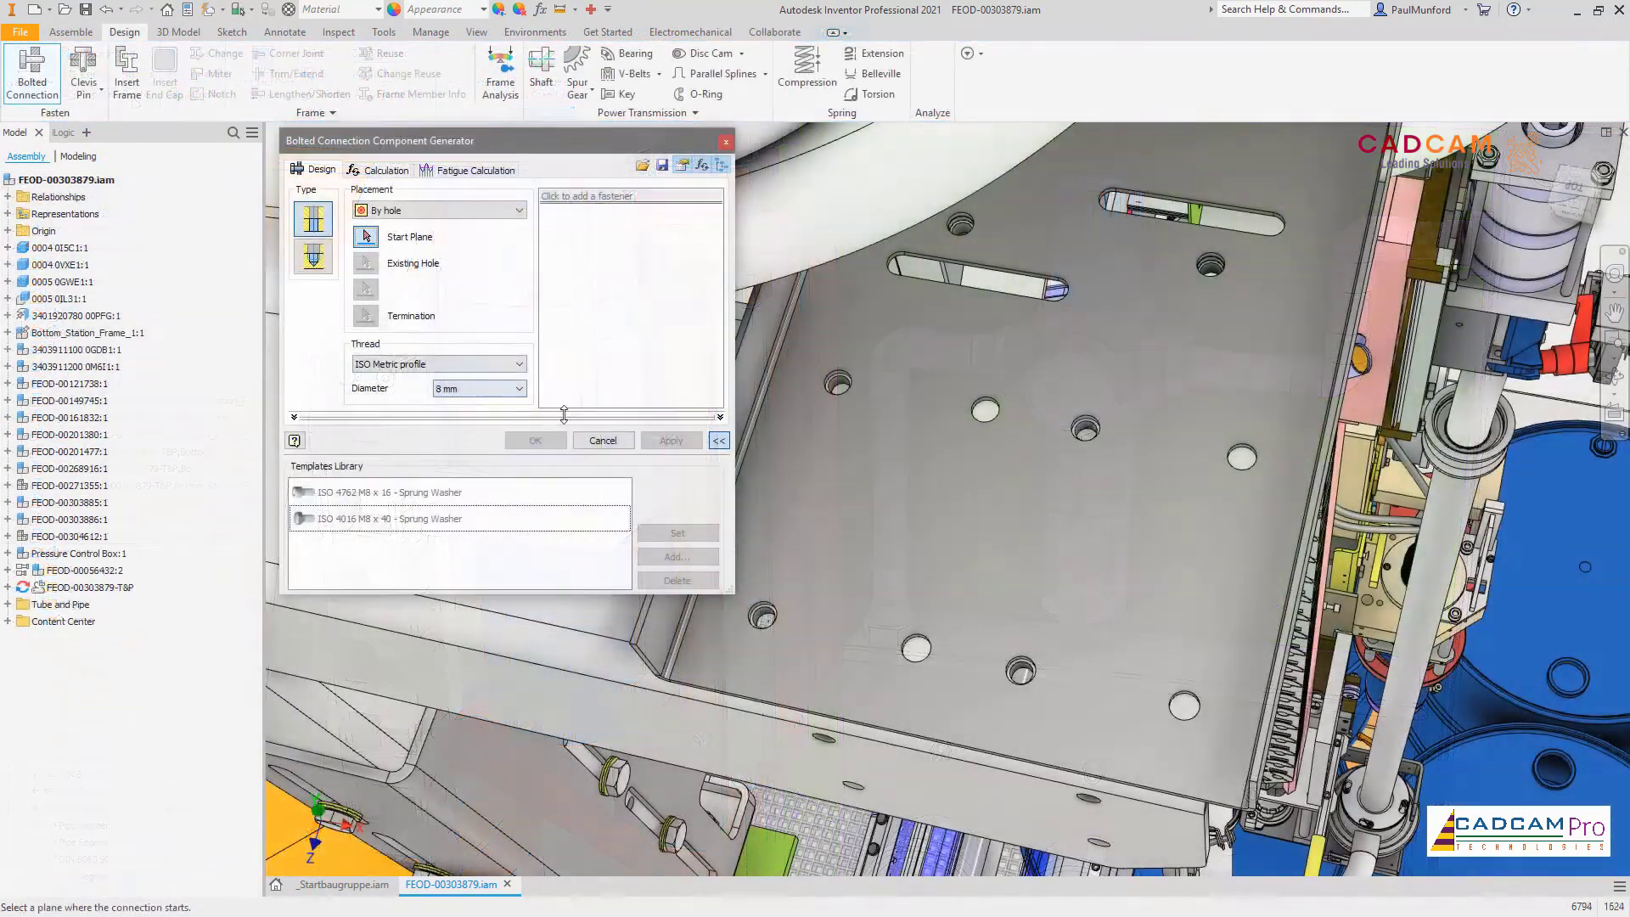
Step: Insert an ISO 4016 M8 x 40 bolted connection following the plate's four-hole pattern
{"action": "left_click", "coordinate": [789, 437]}
{"action": "left_click", "coordinate": [840, 390]}
{"action": "right_click", "coordinate": [836, 413]}
{"action": "left_click", "coordinate": [878, 424]}
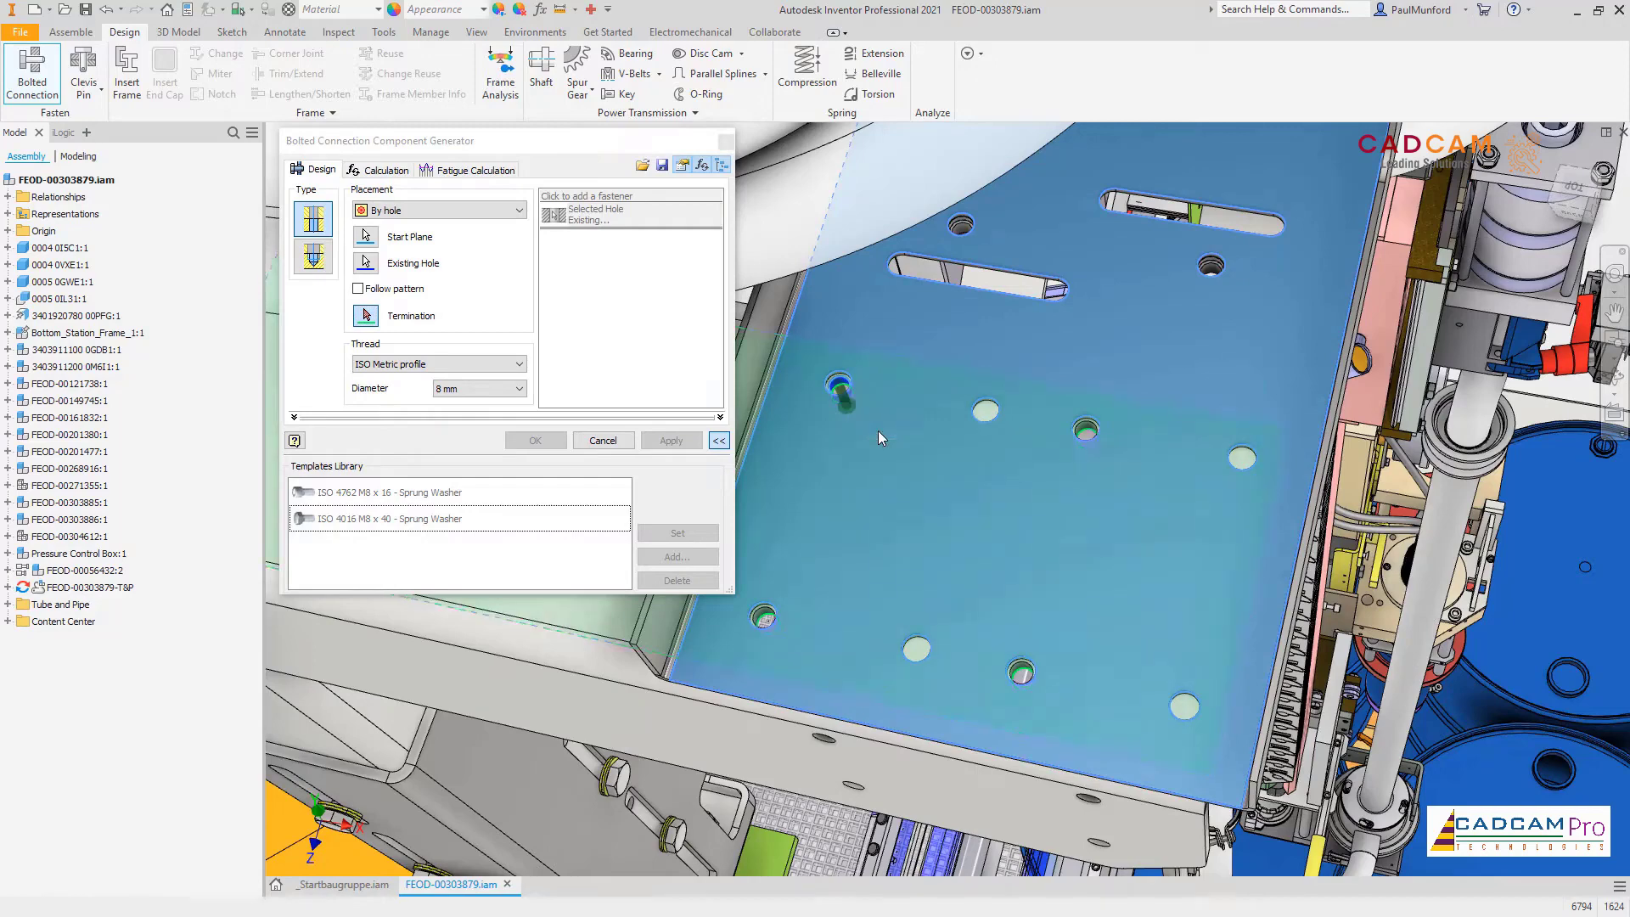
{"action": "left_click", "coordinate": [712, 531]}
{"action": "left_click", "coordinate": [359, 289]}
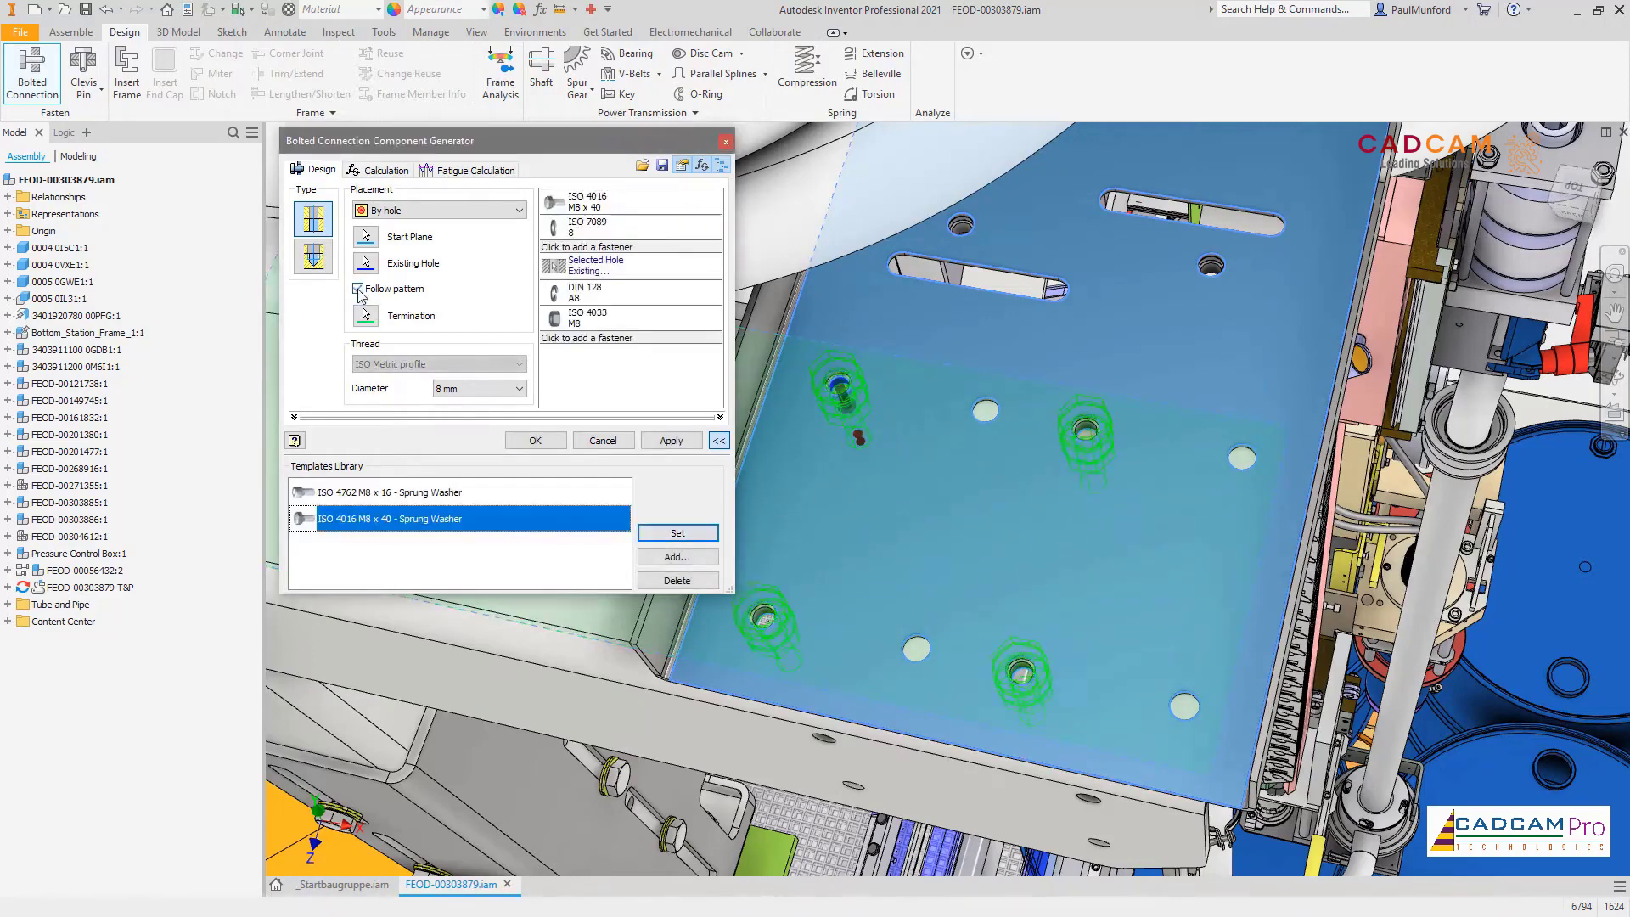
{"action": "left_click", "coordinate": [667, 441]}
{"action": "left_click", "coordinate": [667, 474]}
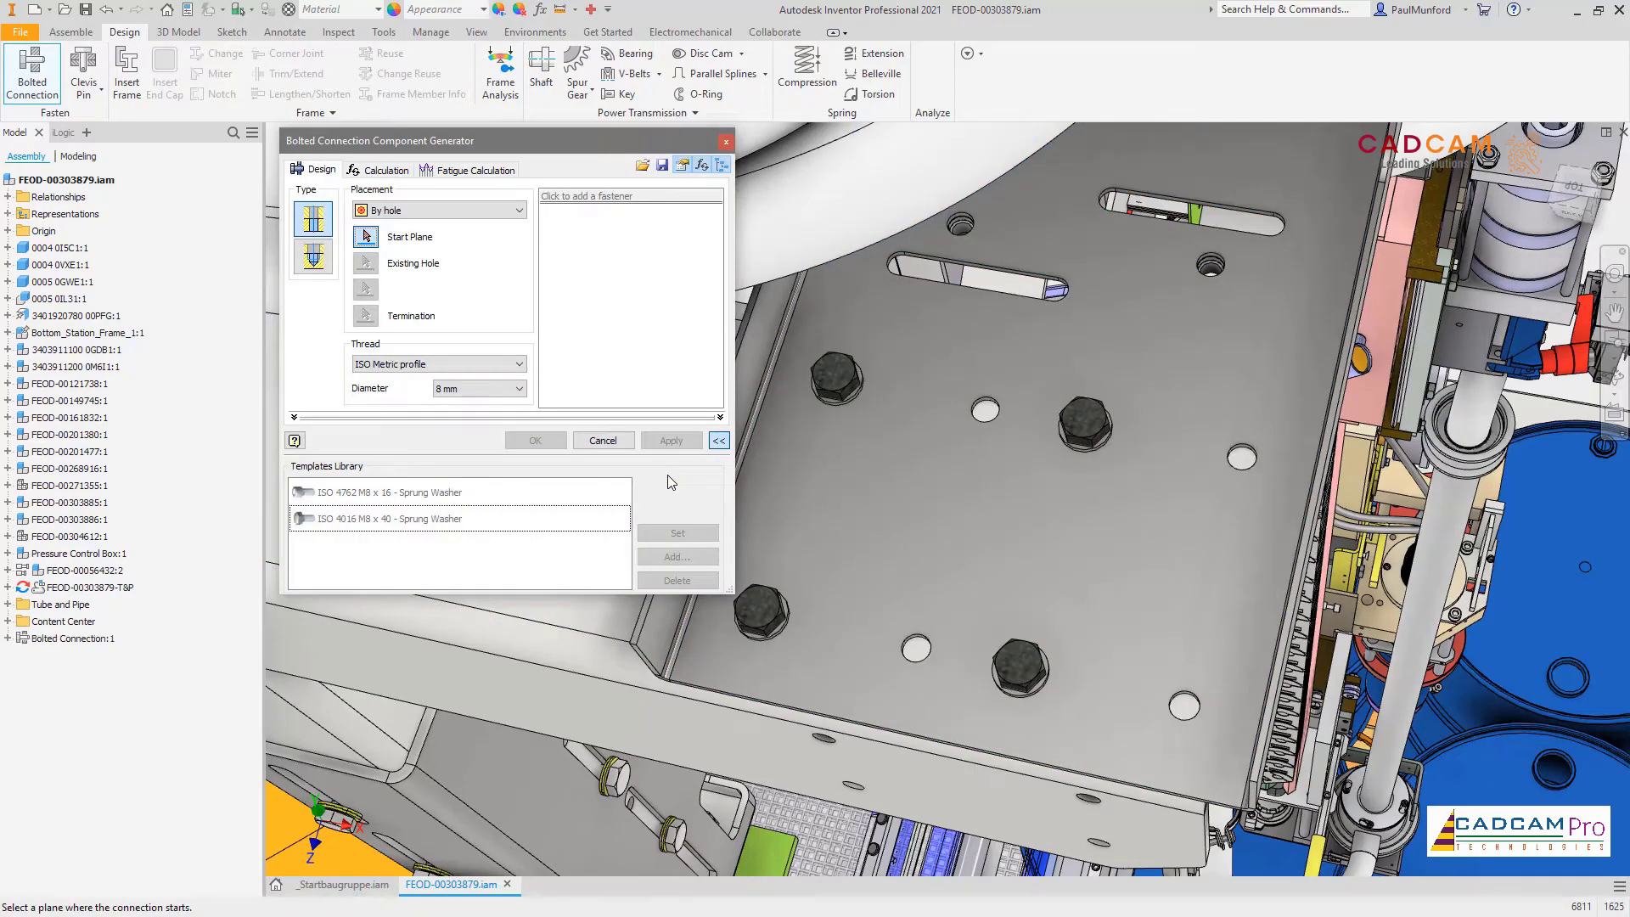
{"action": "left_click", "coordinate": [7, 638]}
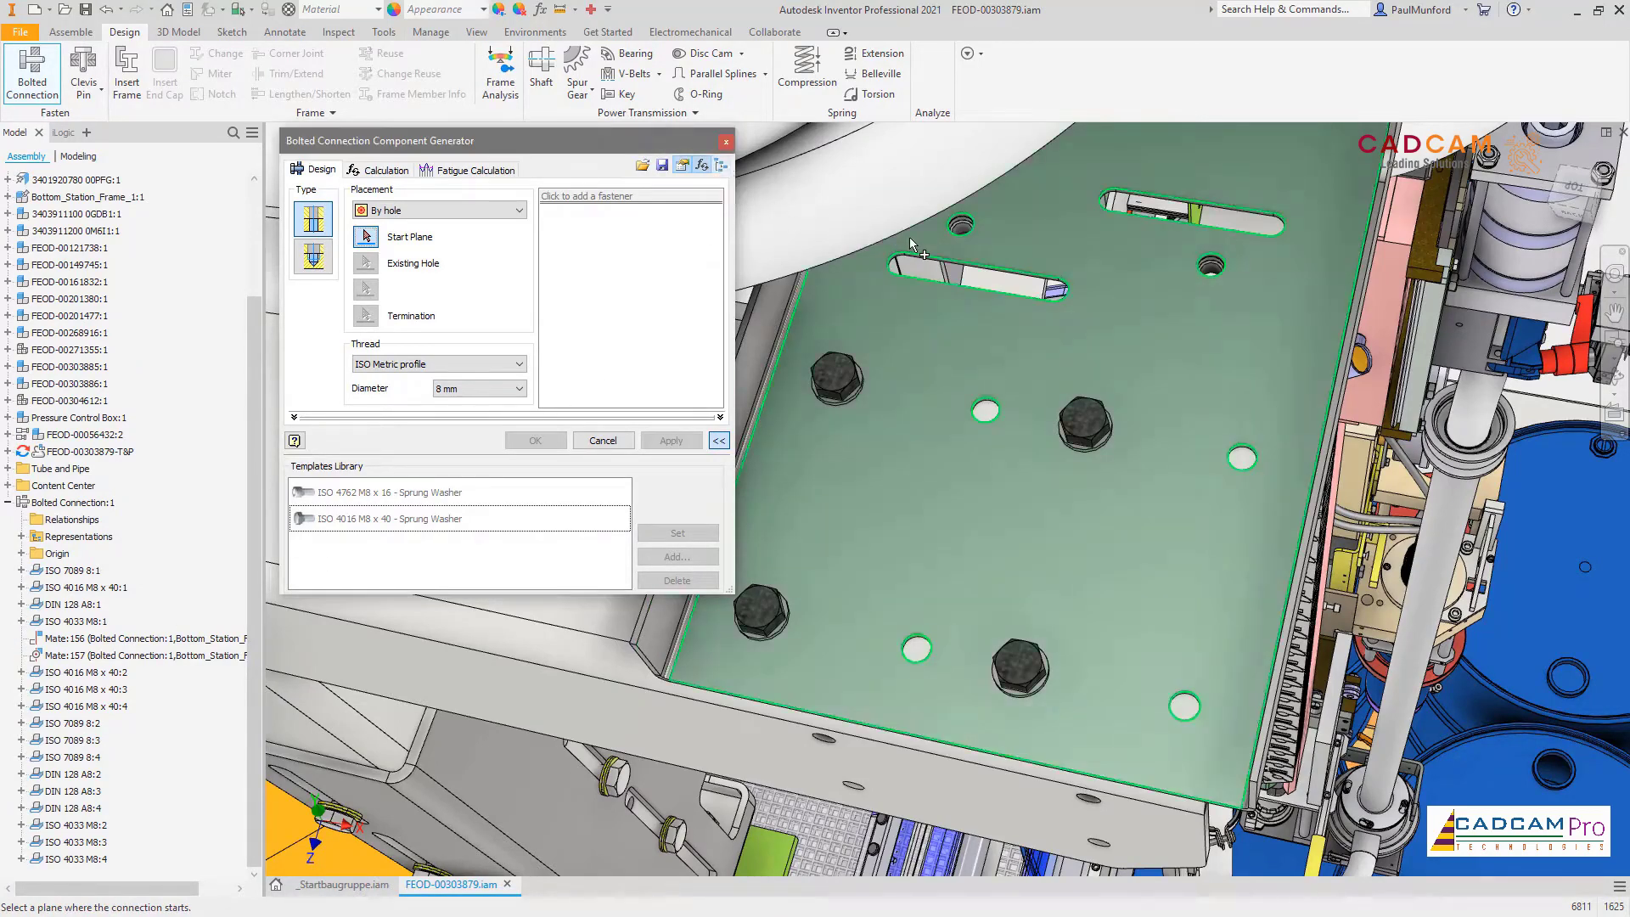
Step: Add an ISO 4762 M8 x 16 bolted connection in the hole beside the upper slot
{"action": "left_click", "coordinate": [938, 232]}
{"action": "left_click", "coordinate": [960, 227]}
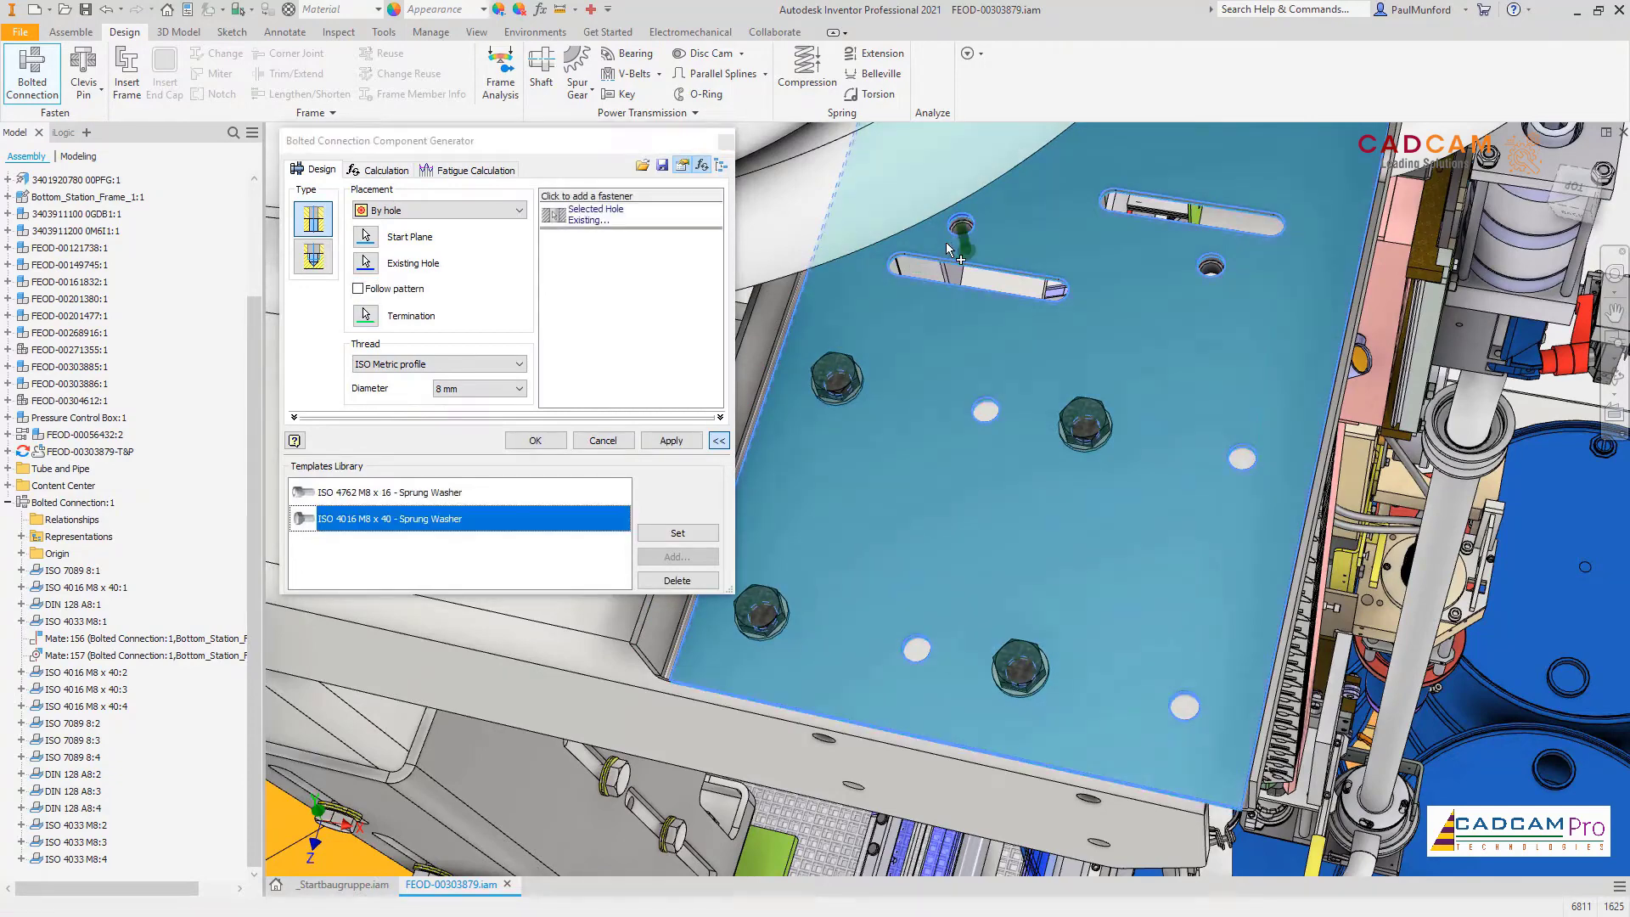
{"action": "left_click", "coordinate": [475, 492]}
{"action": "left_click", "coordinate": [658, 539]}
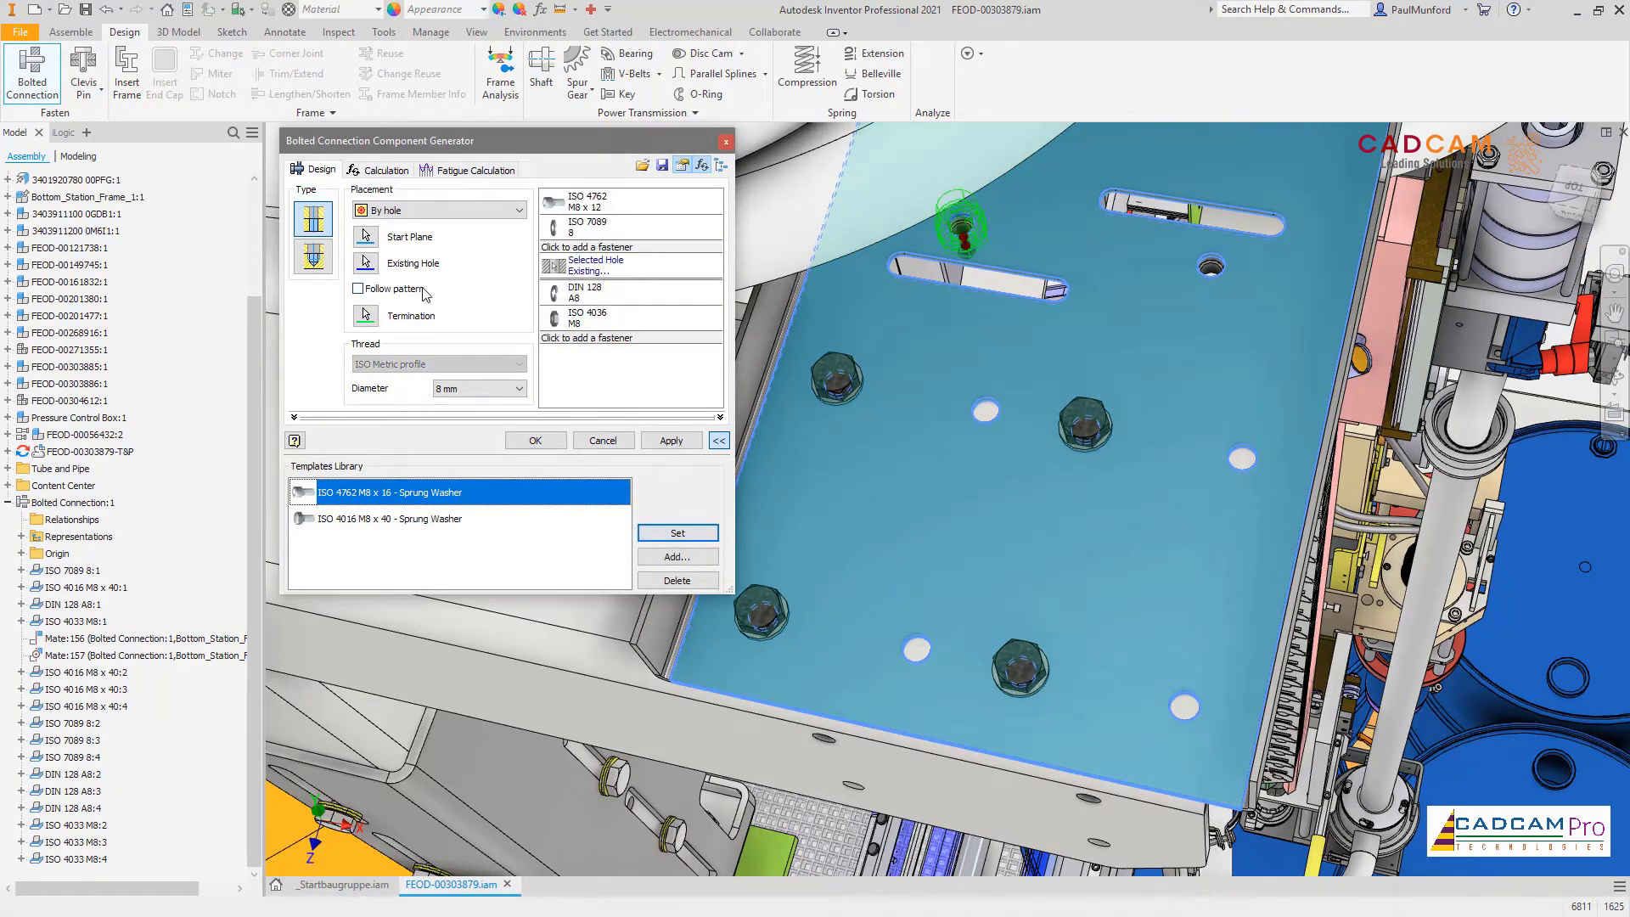
{"action": "left_click", "coordinate": [533, 440]}
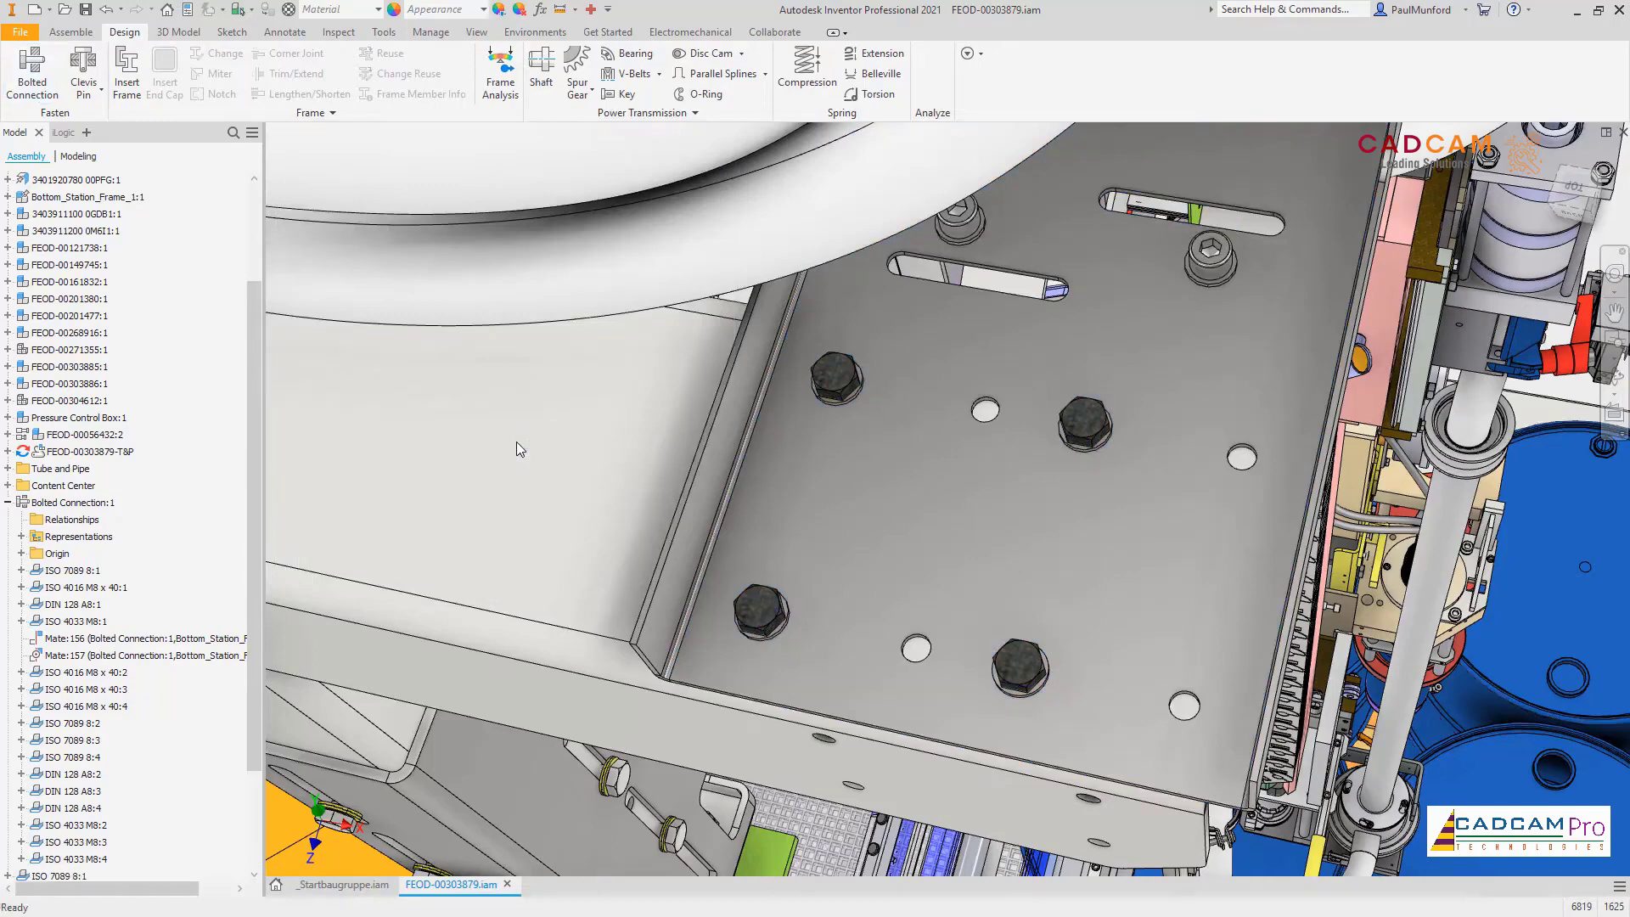
{"action": "scroll", "coordinate": [256, 452], "scroll_direction": "down", "scroll_amount": 3}
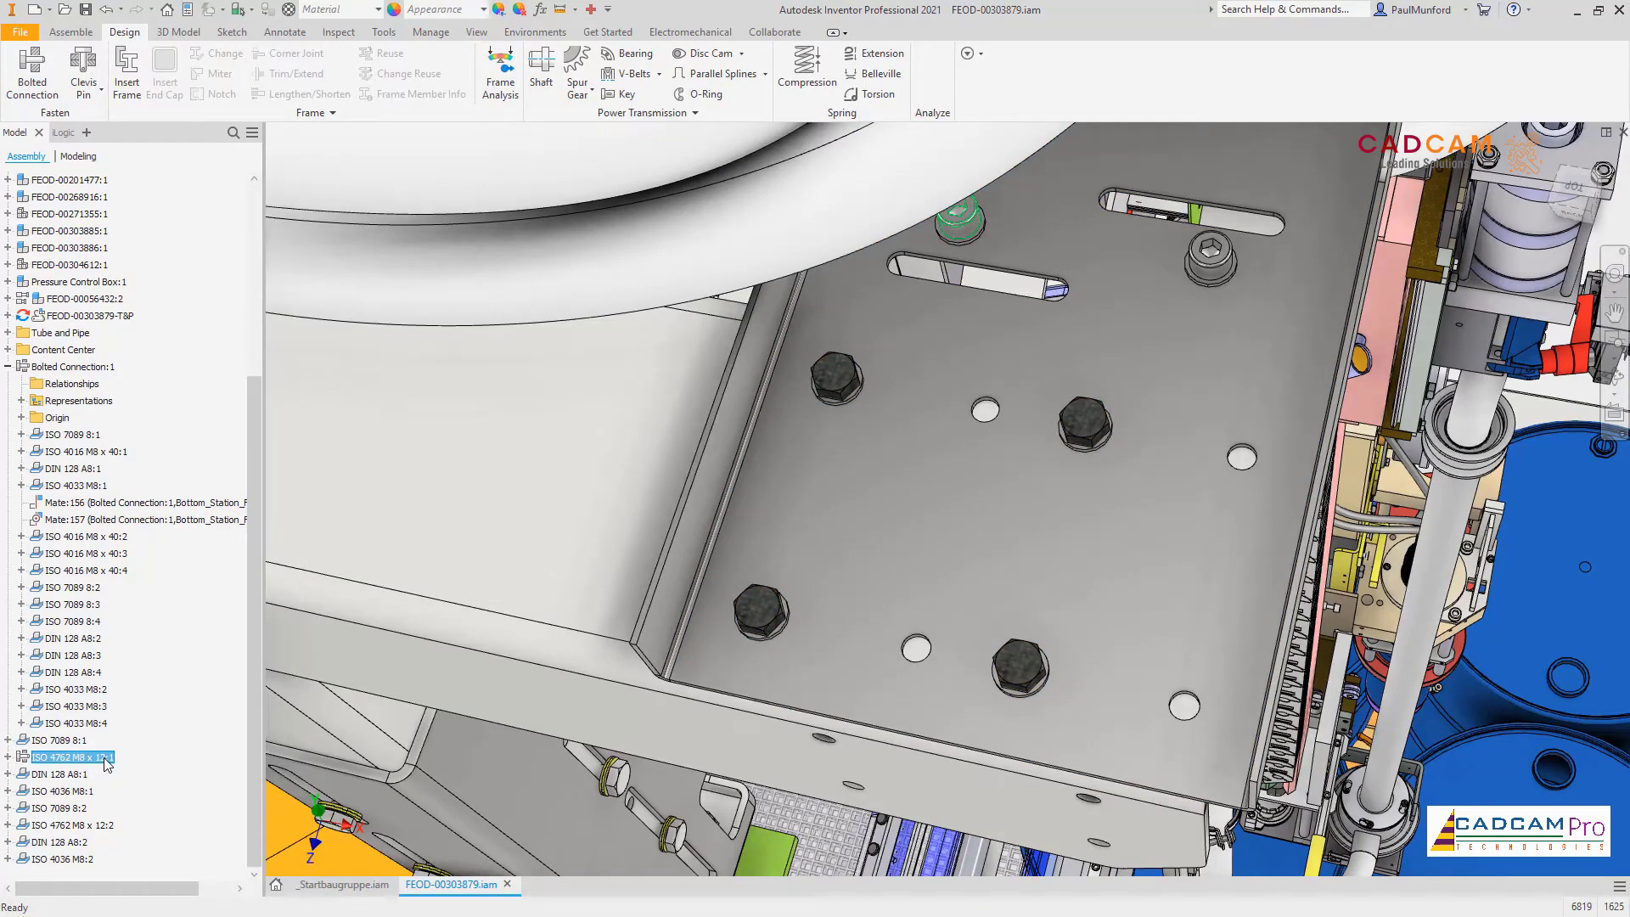
Step: Edit that connection to use the ISO 4016 M8 x 40 template and select its fasteners
{"action": "right_click", "coordinate": [106, 765]}
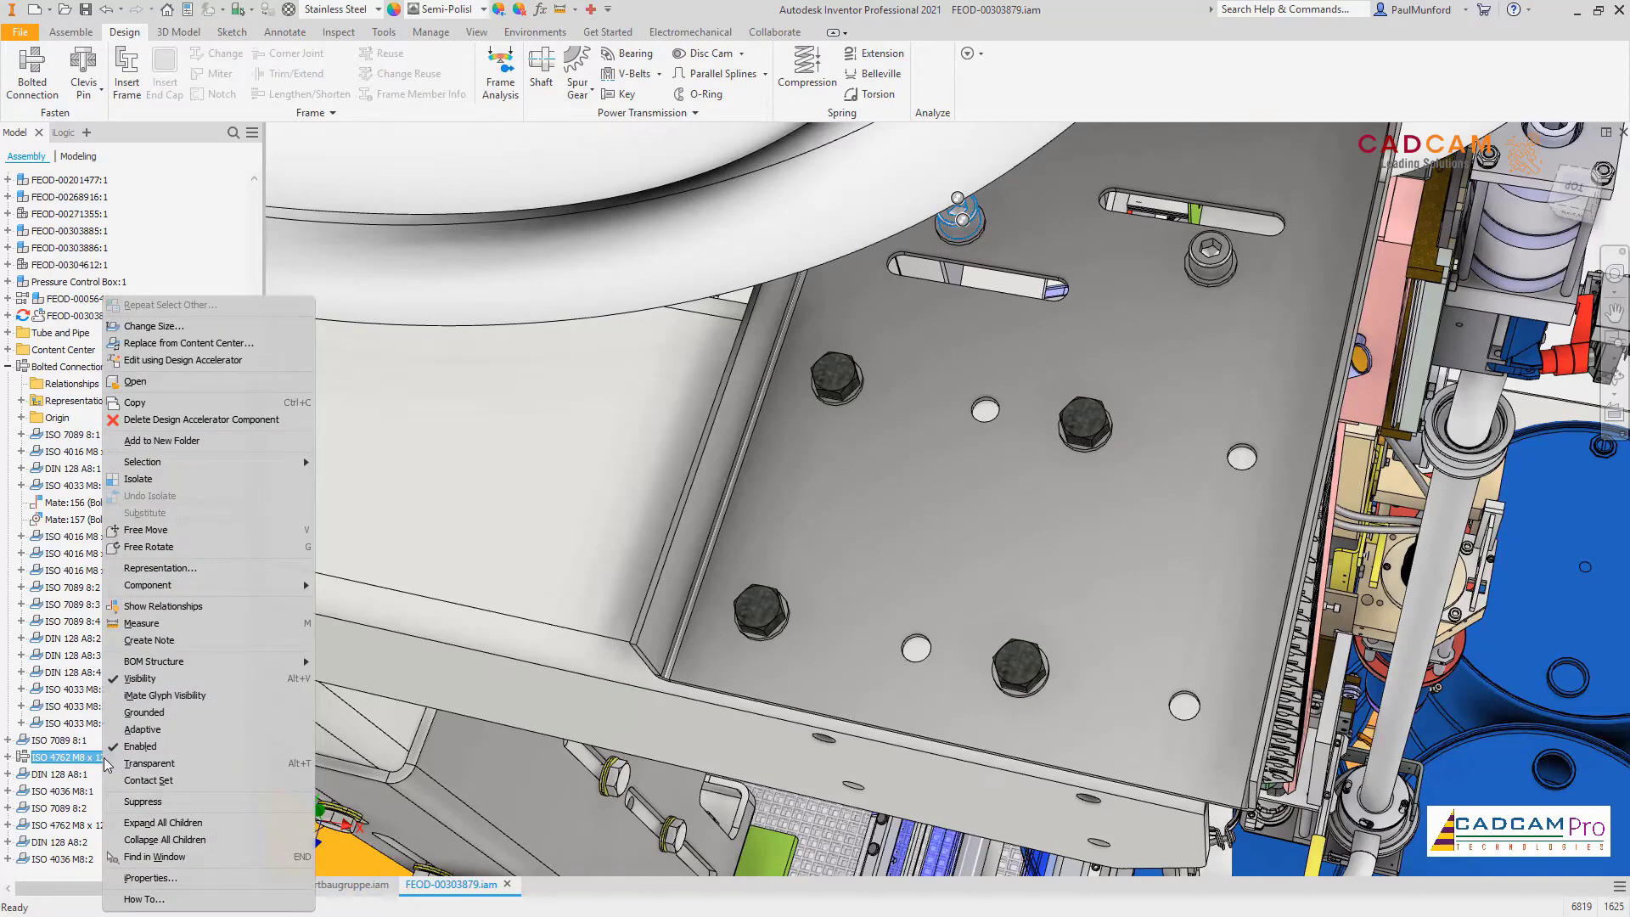
{"action": "left_click", "coordinate": [223, 372]}
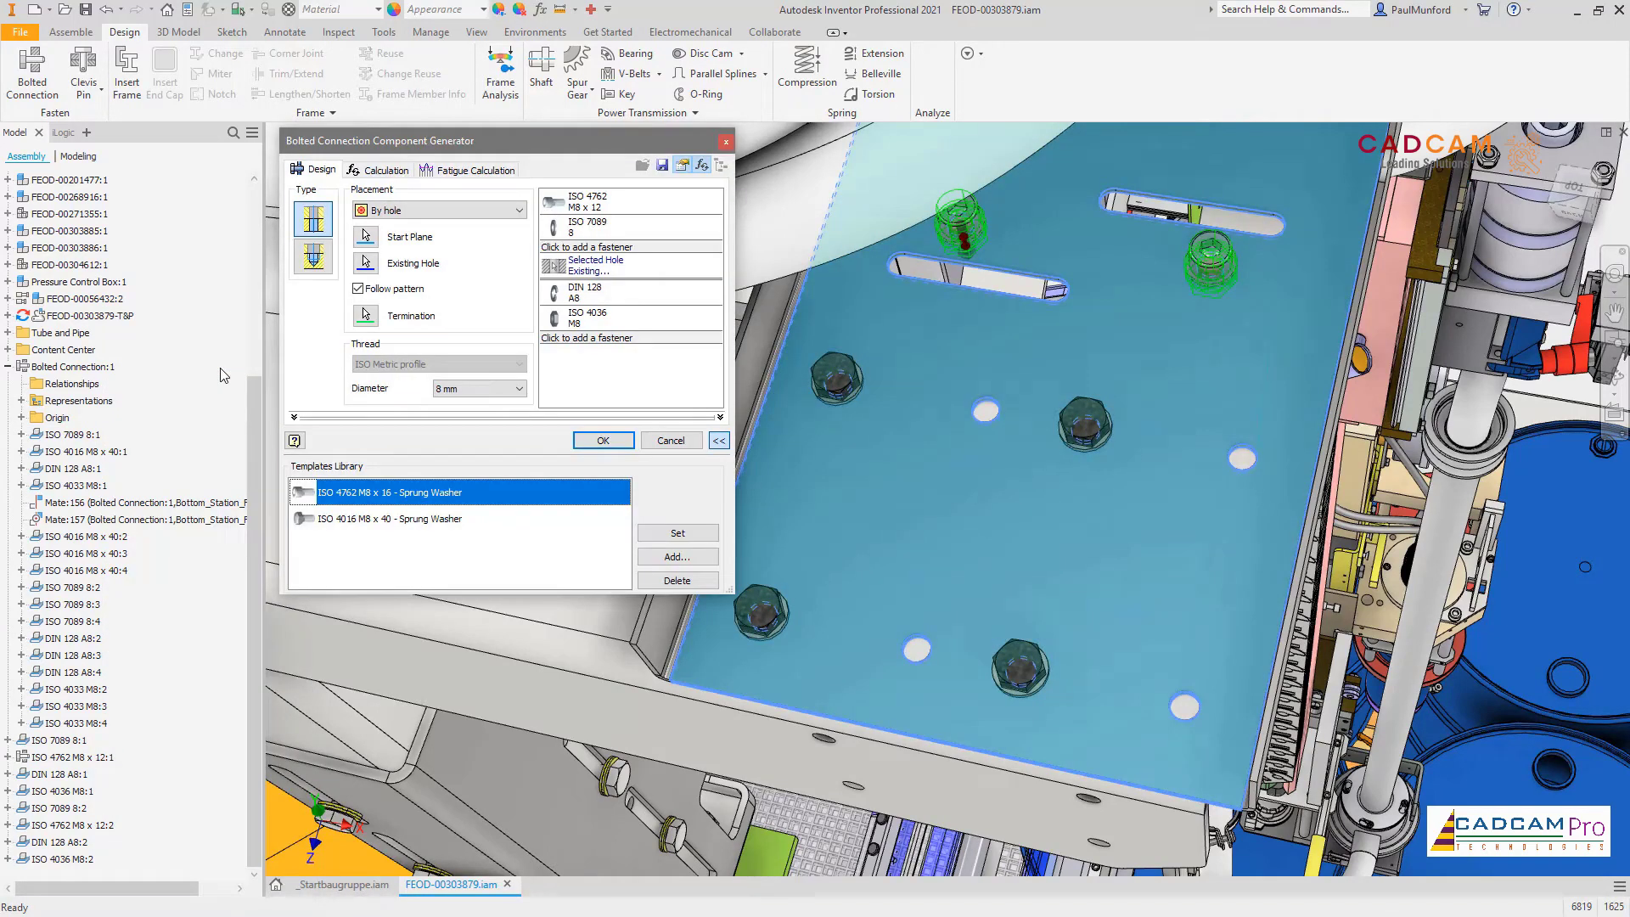
{"action": "left_click", "coordinate": [374, 519]}
{"action": "left_click", "coordinate": [603, 440]}
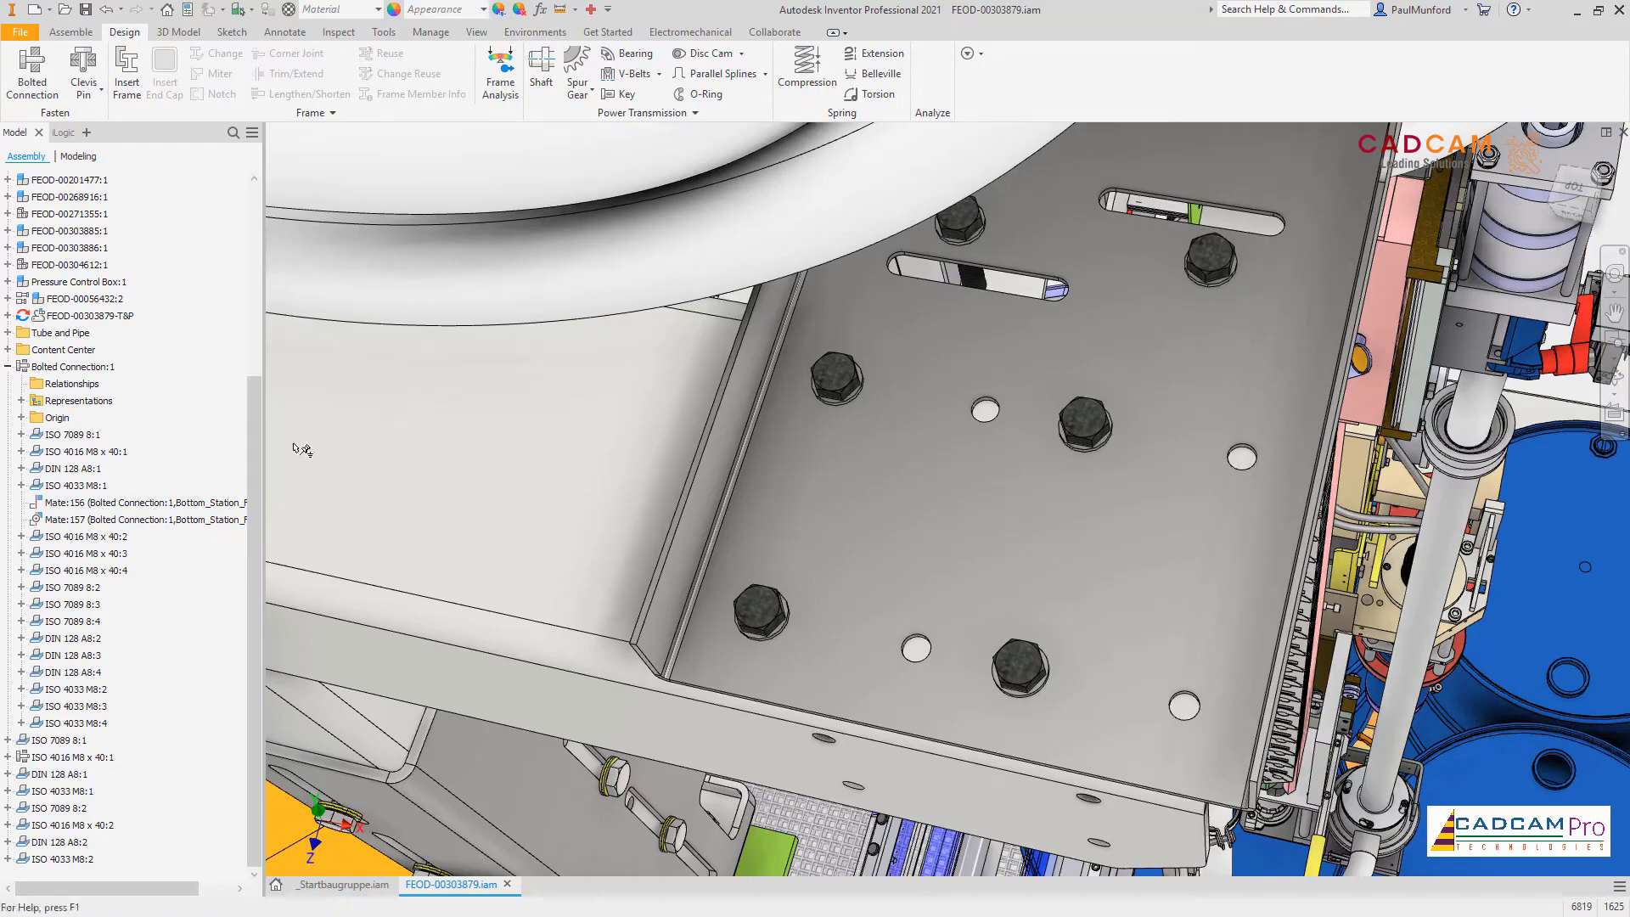
{"action": "left_click", "coordinate": [9, 369]}
{"action": "left_click", "coordinate": [61, 774]}
{"action": "left_click", "coordinate": [62, 654], "text": "shift"}
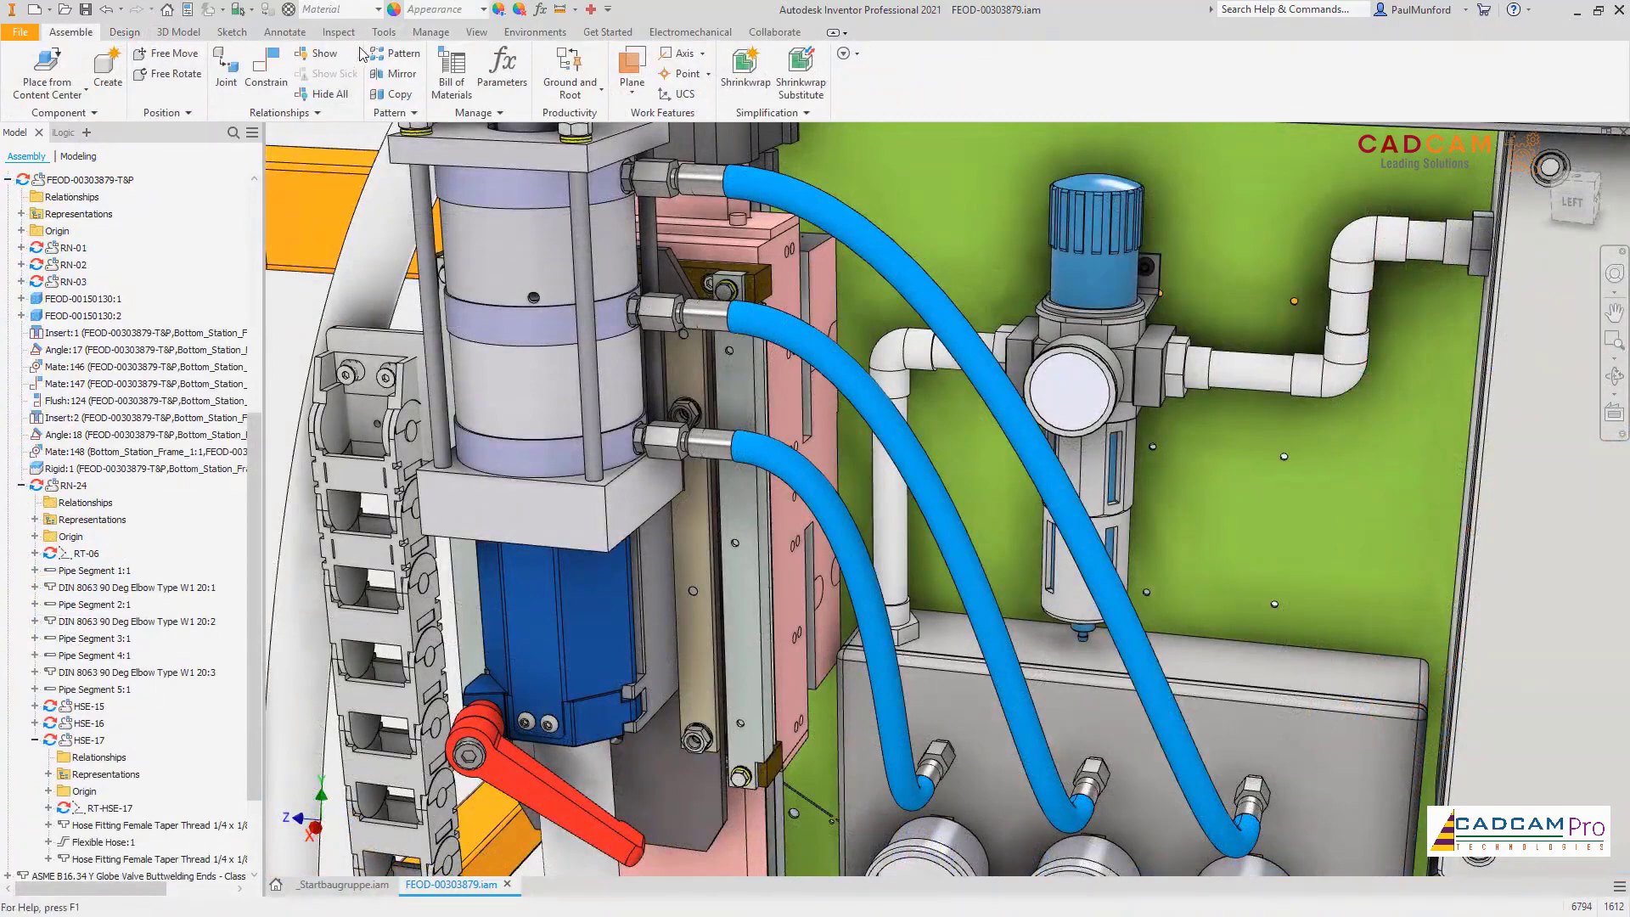
Step: In the Save options, turn off prompts for mass property and implicit updates
{"action": "left_click", "coordinate": [384, 31]}
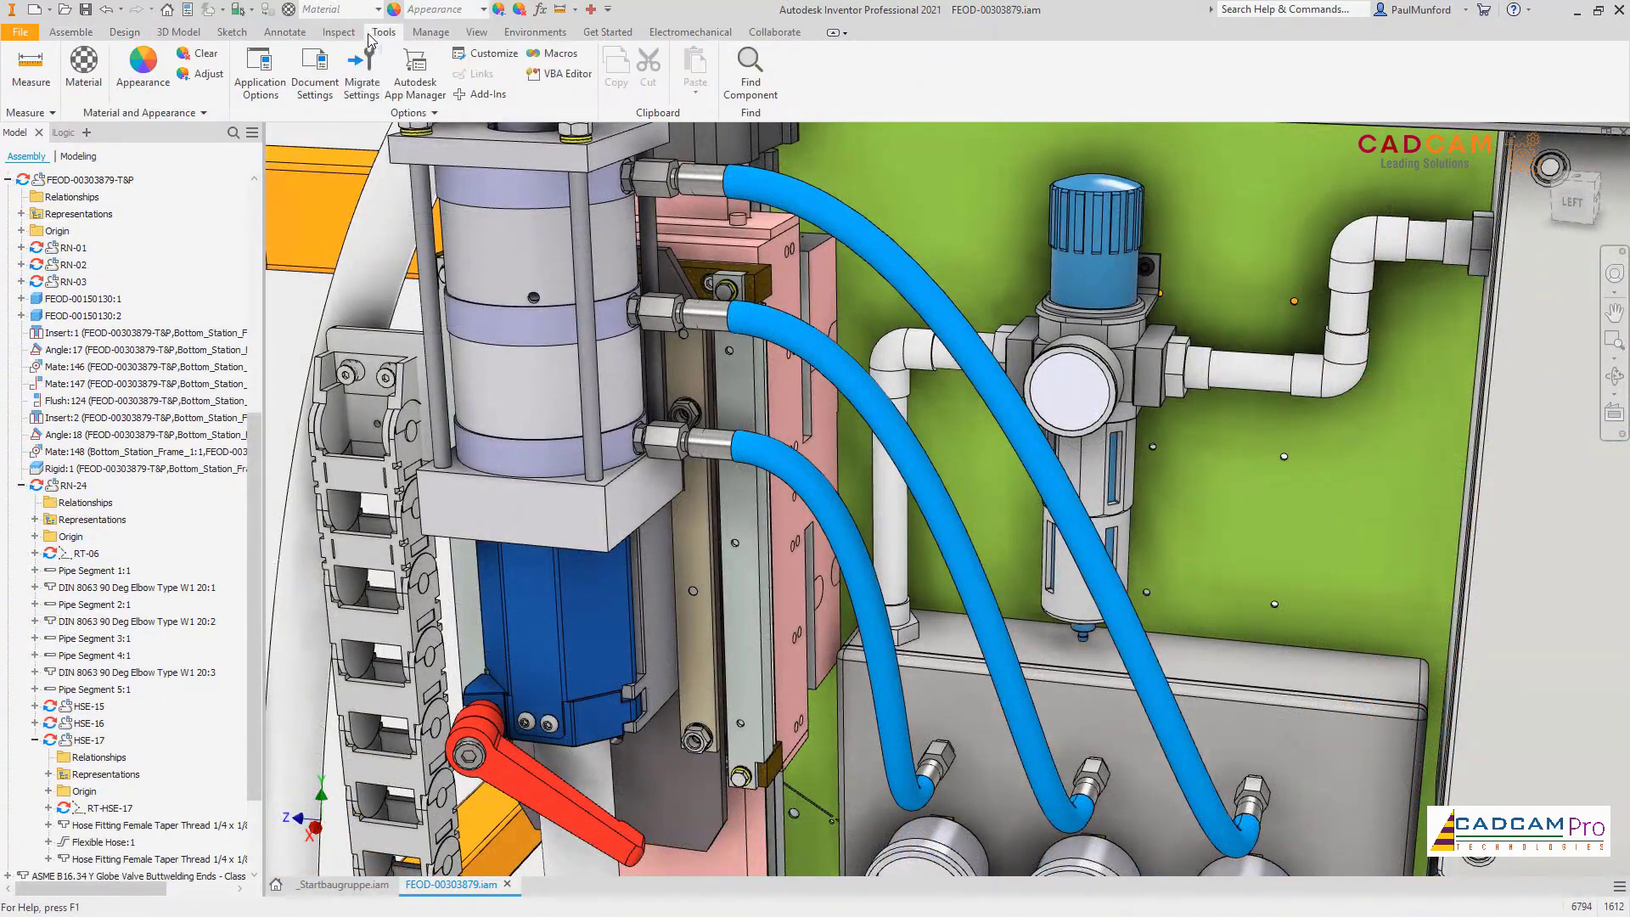
{"action": "left_click", "coordinate": [263, 89]}
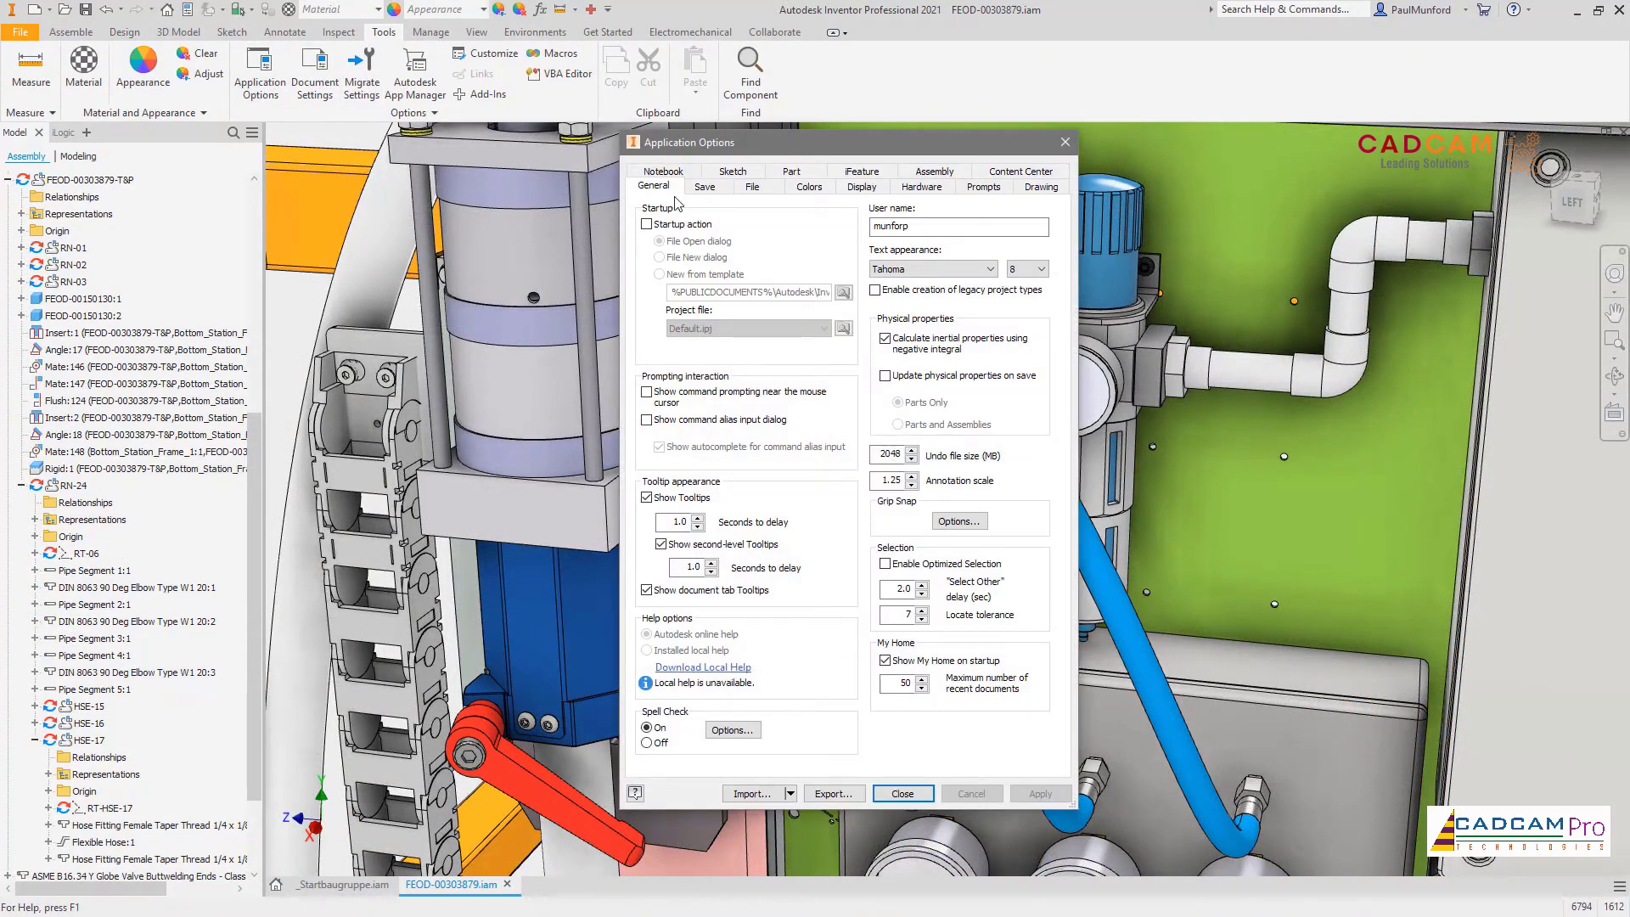
{"action": "left_click", "coordinate": [704, 187]}
{"action": "left_click", "coordinate": [834, 282]}
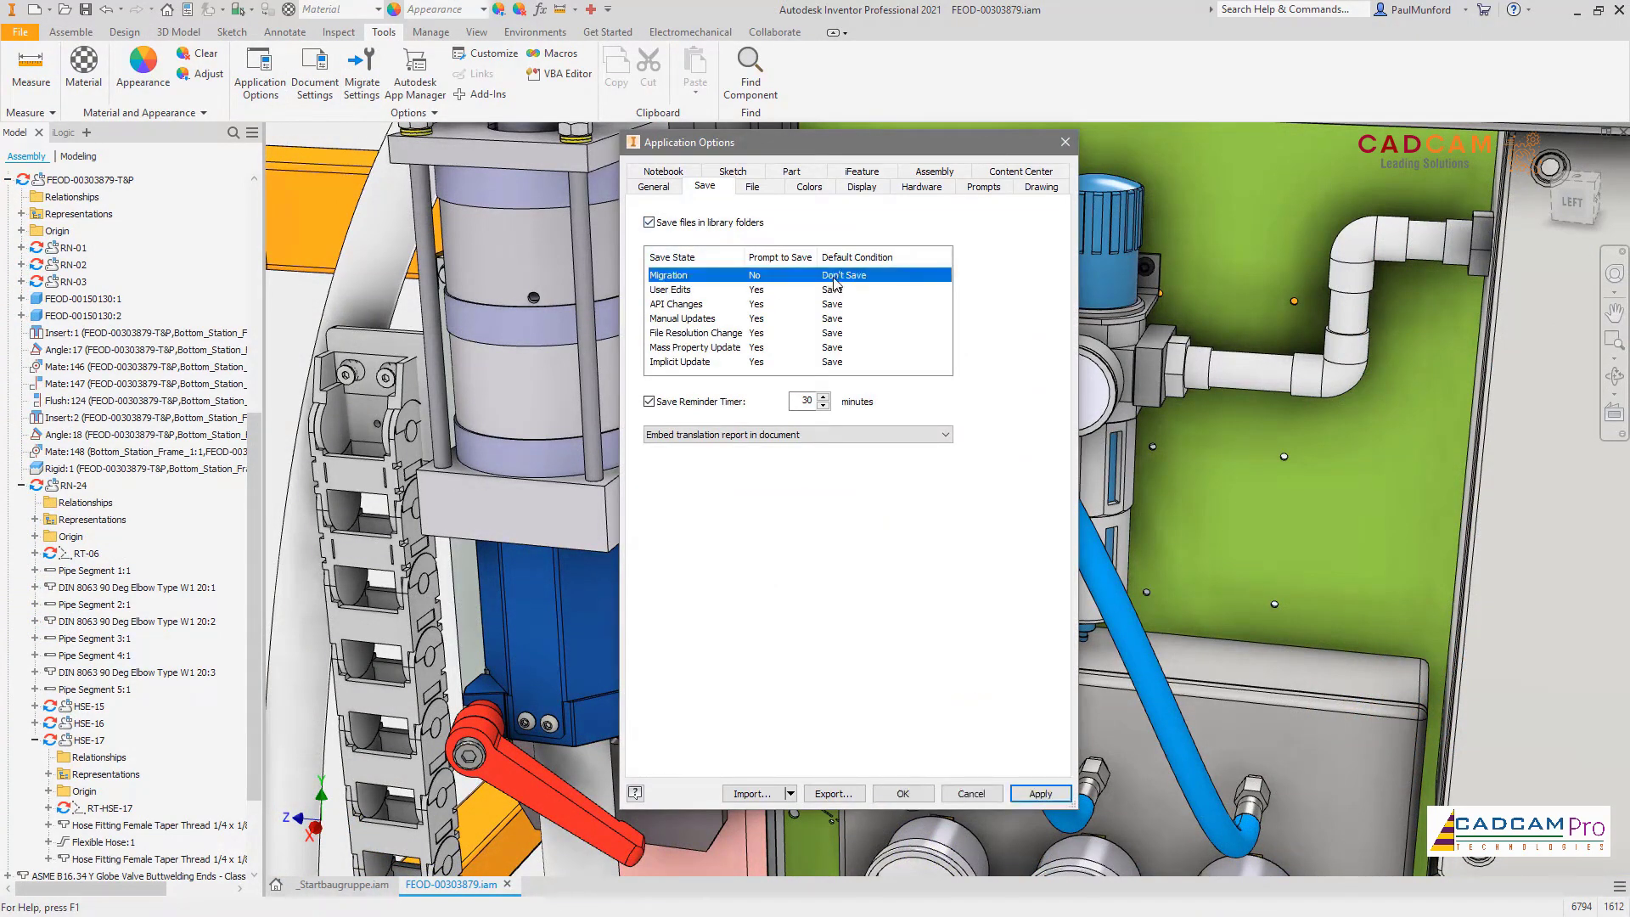
{"action": "left_click", "coordinate": [758, 348]}
{"action": "left_click", "coordinate": [758, 362]}
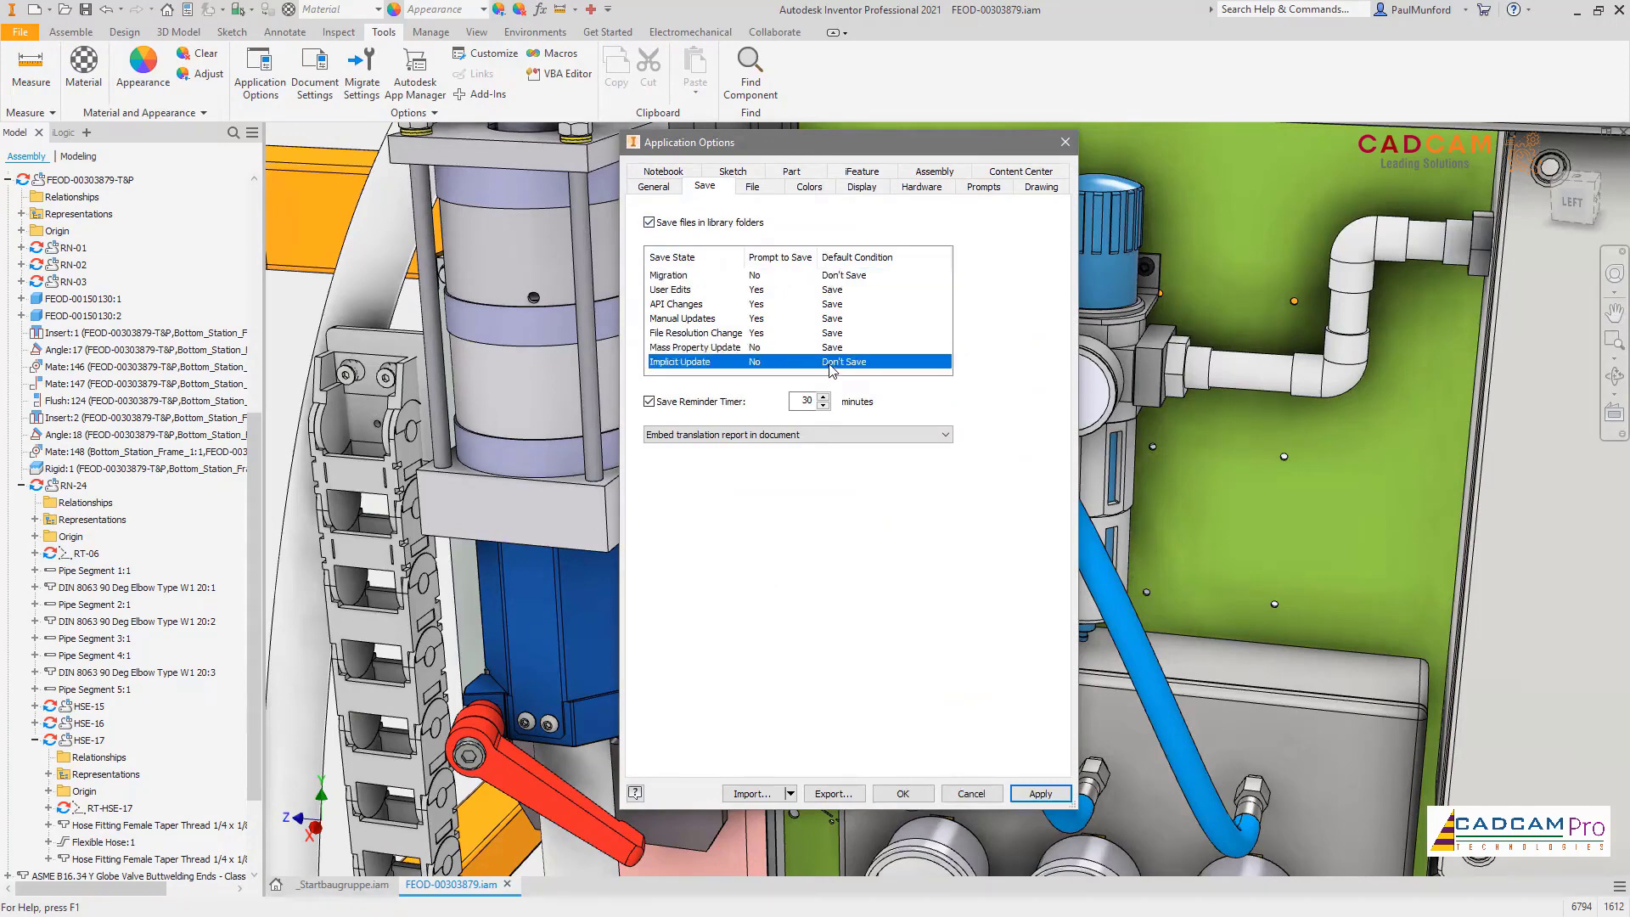
{"action": "left_click", "coordinate": [835, 348]}
{"action": "left_click", "coordinate": [901, 794]}
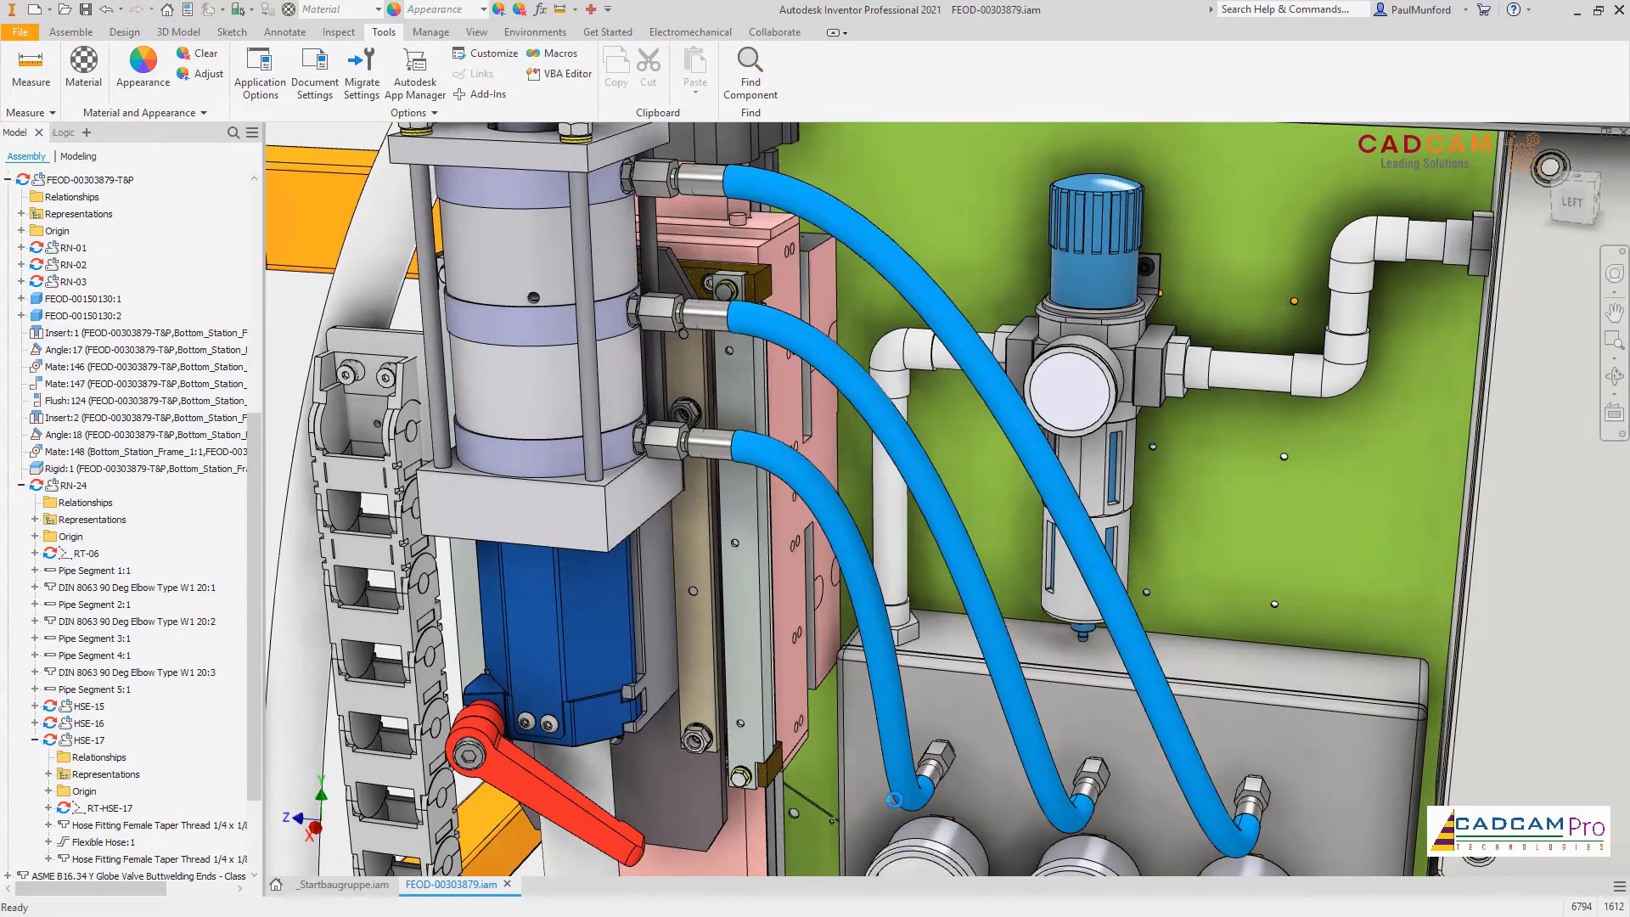
Step: Save the assembly and confirm saving all updated files
{"action": "left_click", "coordinate": [85, 10]}
{"action": "left_click_drag", "start_coordinate": [1117, 347], "coordinate": [1121, 393]}
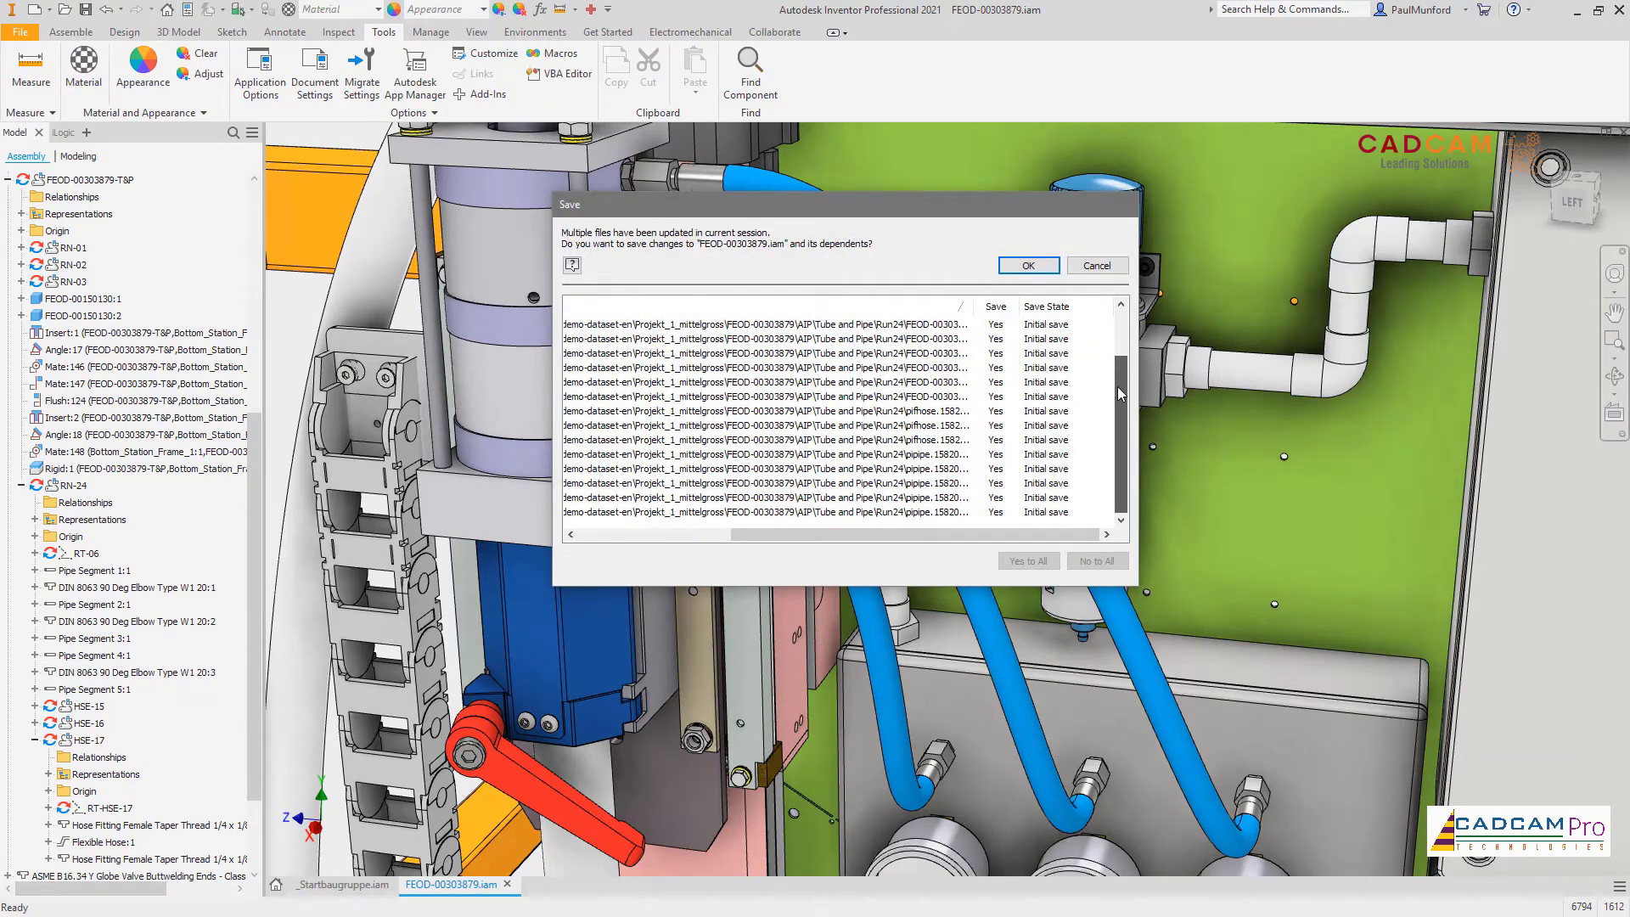
{"action": "left_click", "coordinate": [1019, 267]}
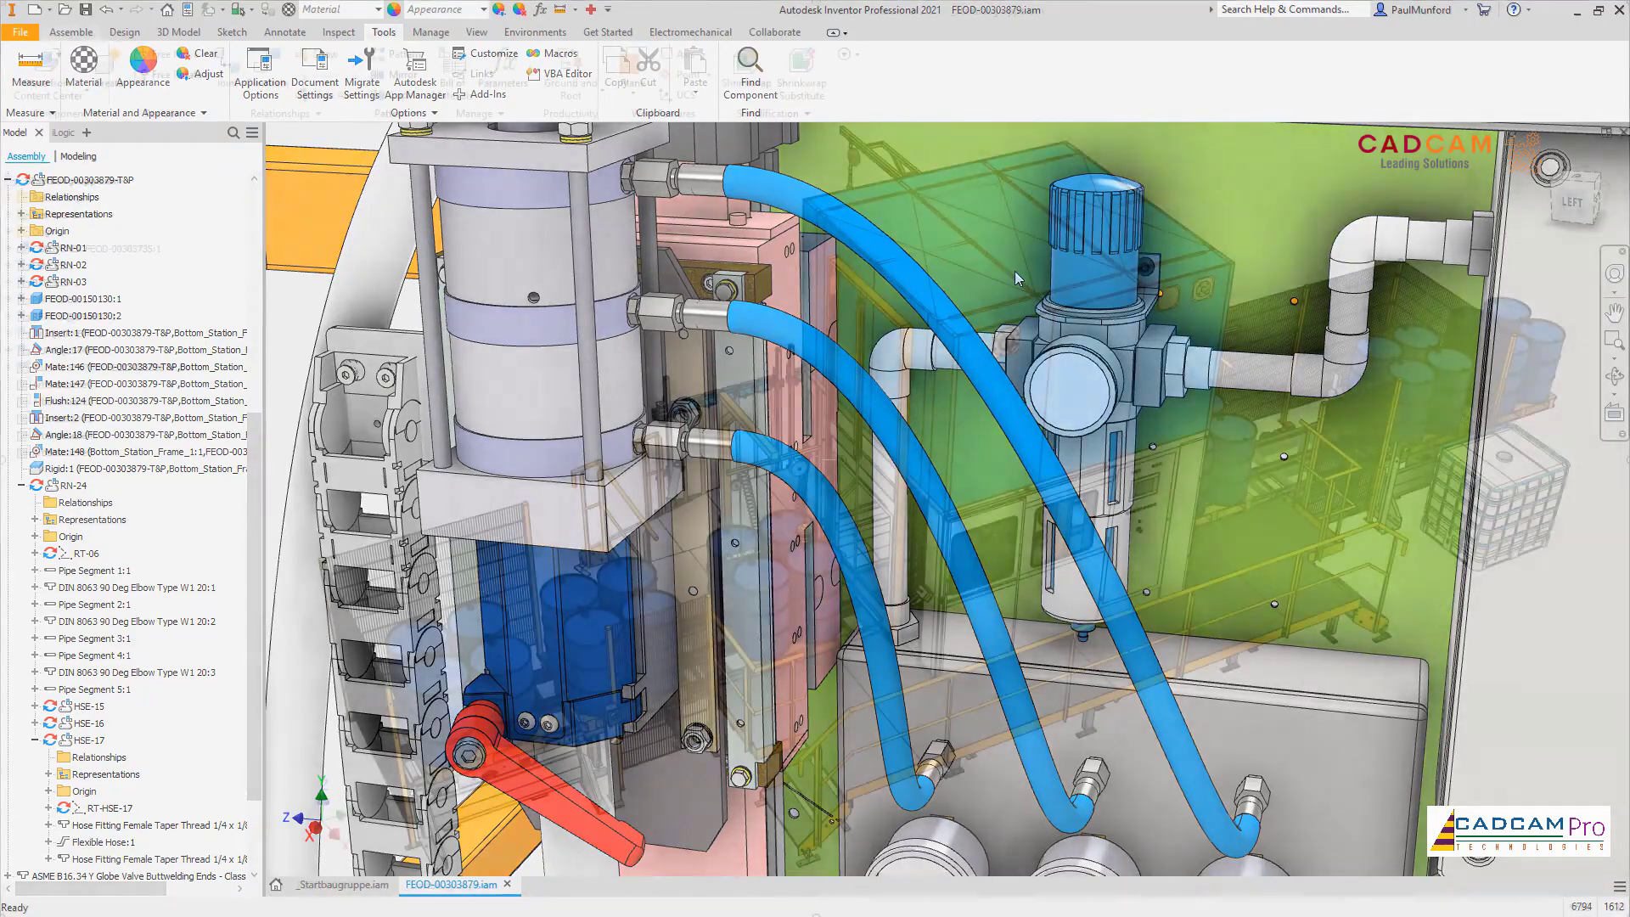